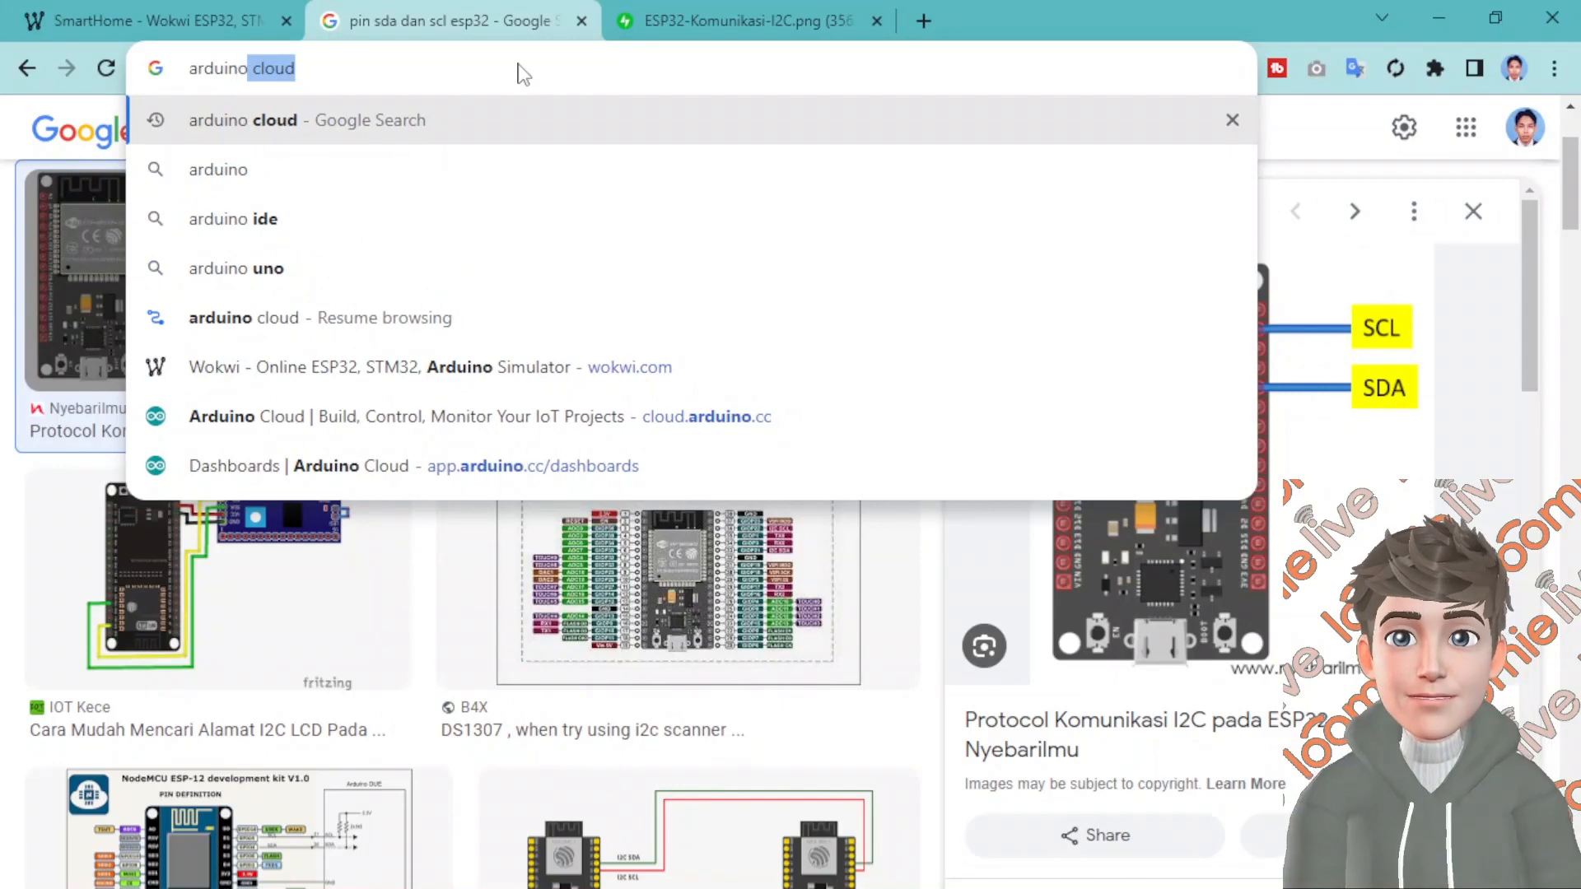
# Search Google for "arduino cloud" and open the Arduino Cloud website
pyautogui.write('cloud')
pyautogui.press('Return')
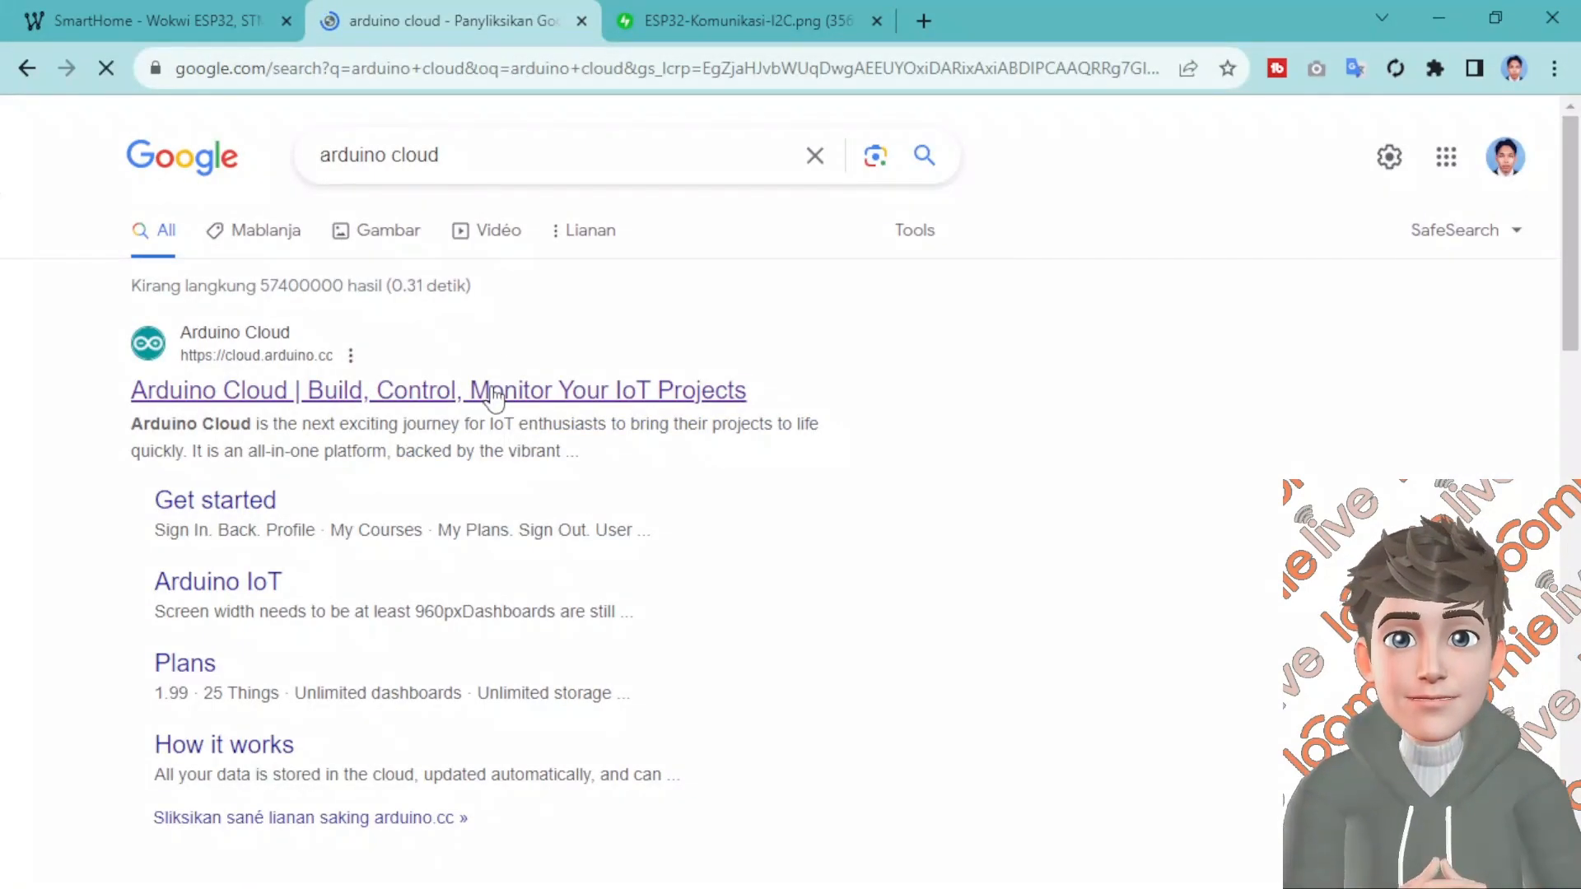
pyautogui.click(492, 395)
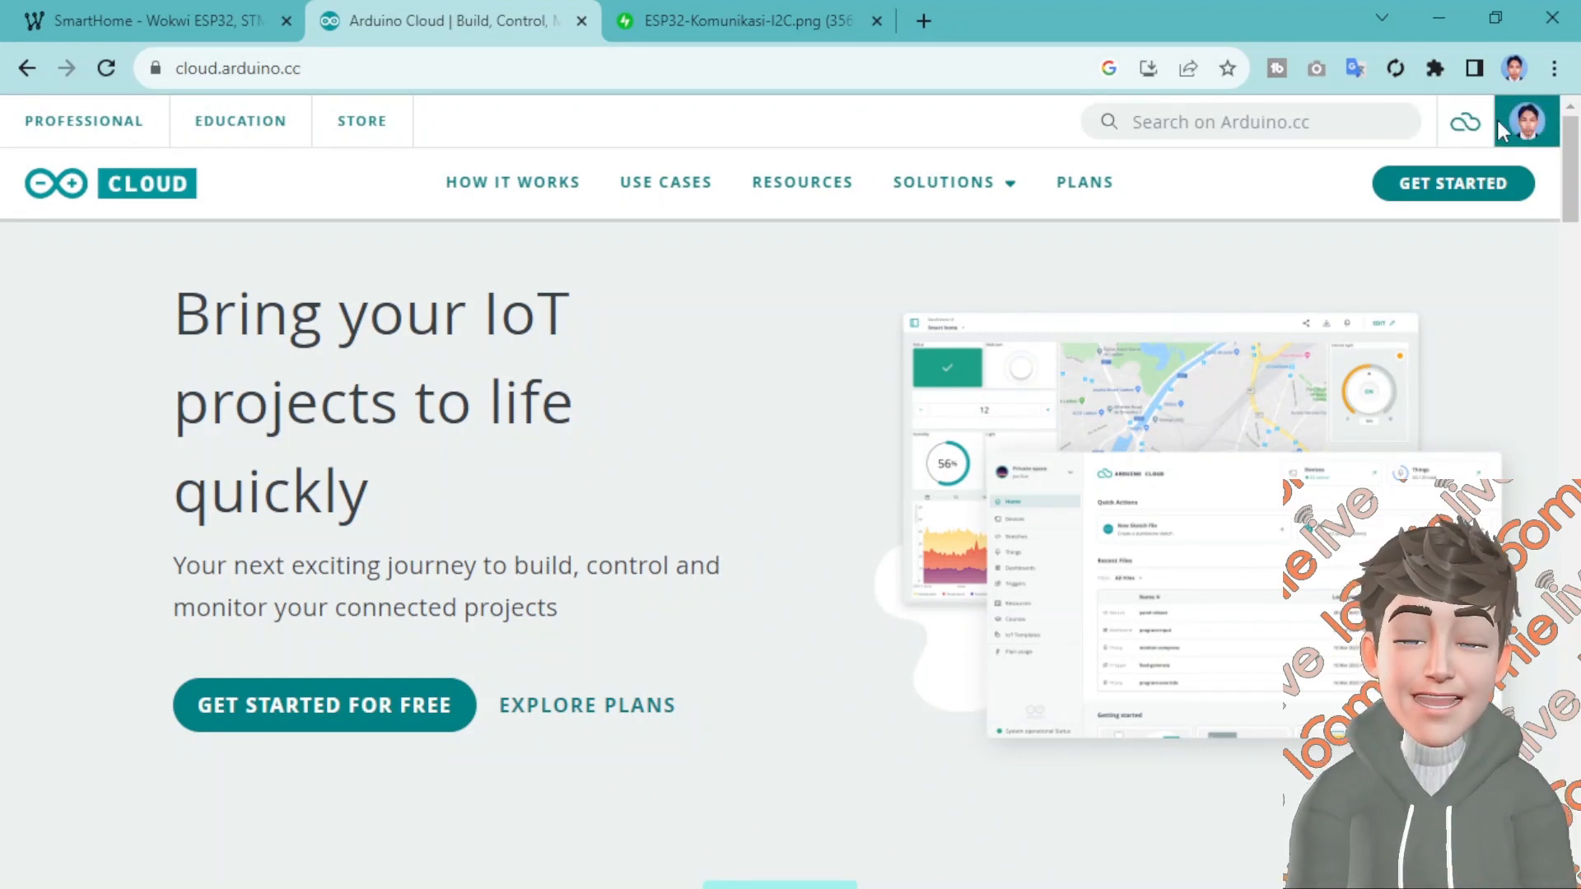
# Sign out of the Arduino account, then sign back in to Arduino Cloud using Google
pyautogui.click(1528, 122)
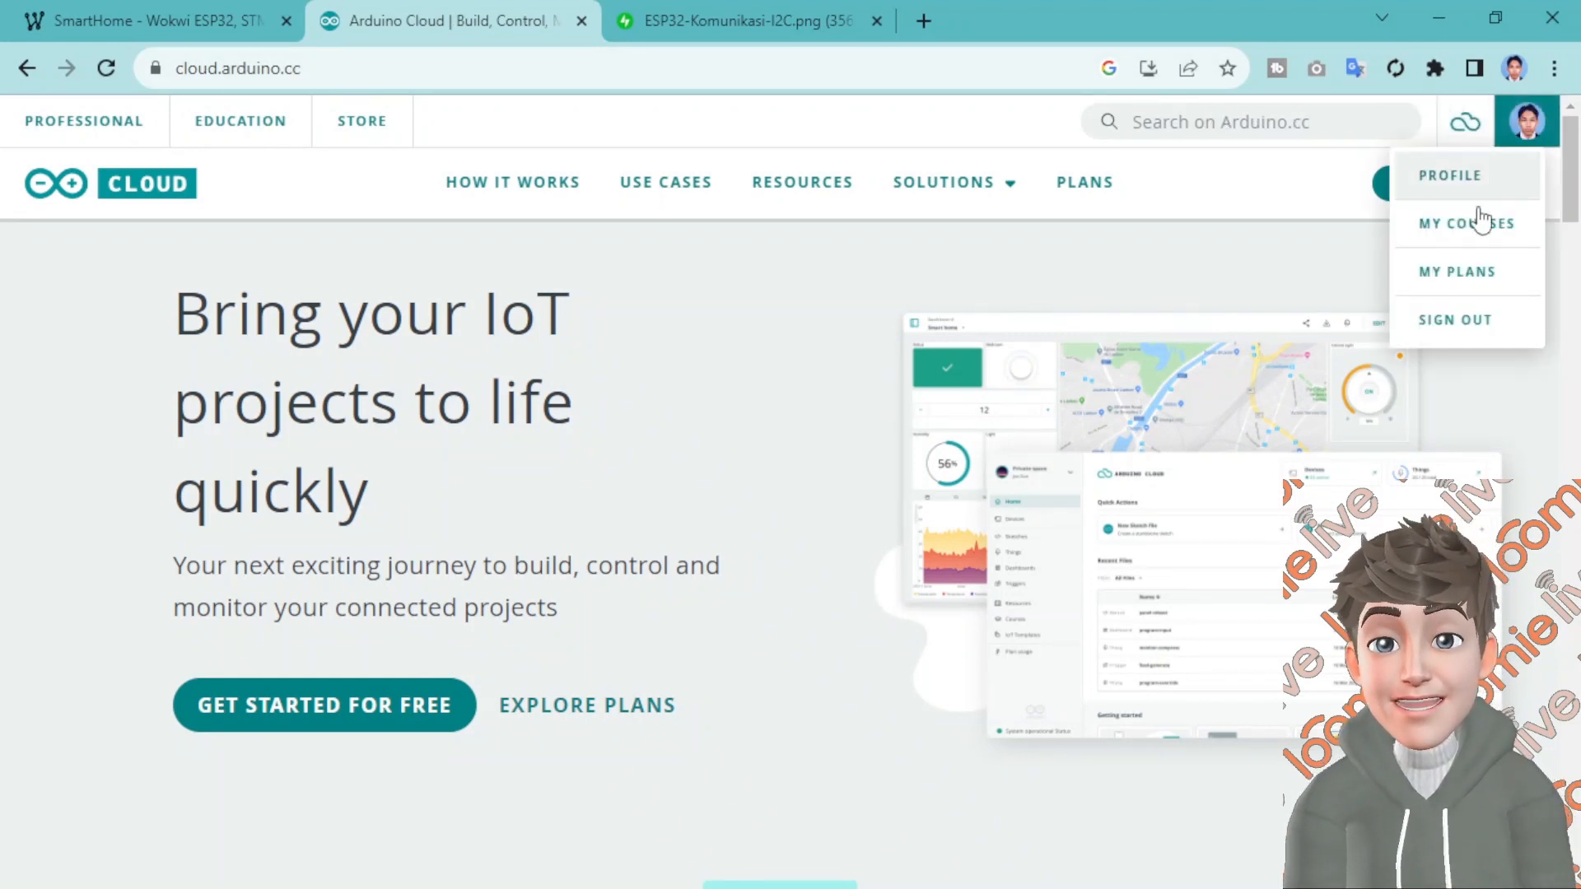
pyautogui.click(1456, 321)
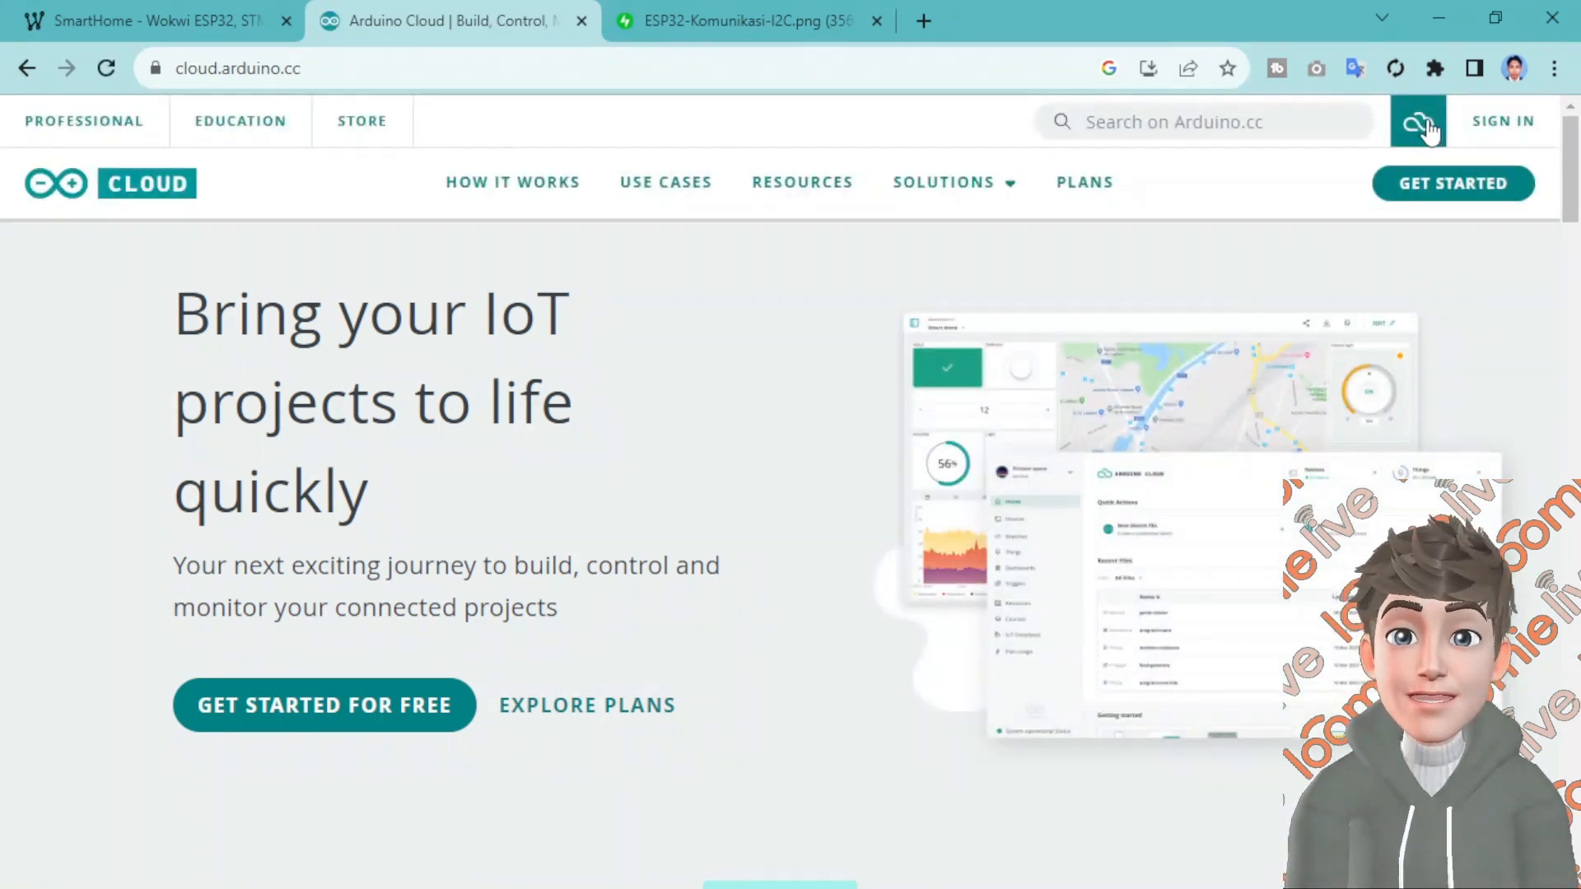
pyautogui.click(1418, 124)
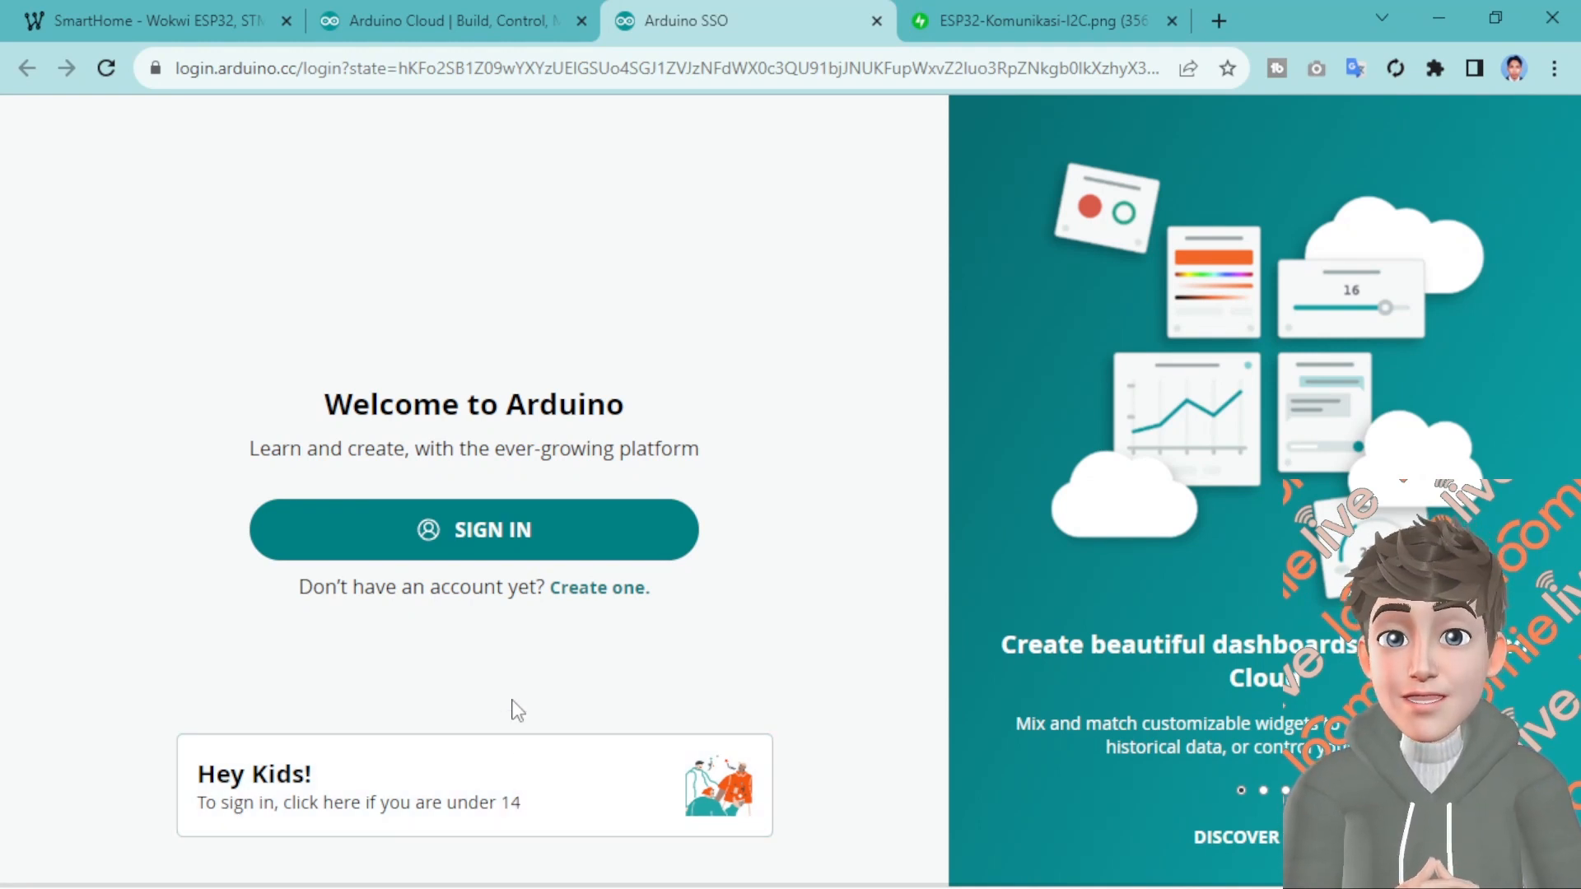
pyautogui.click(484, 537)
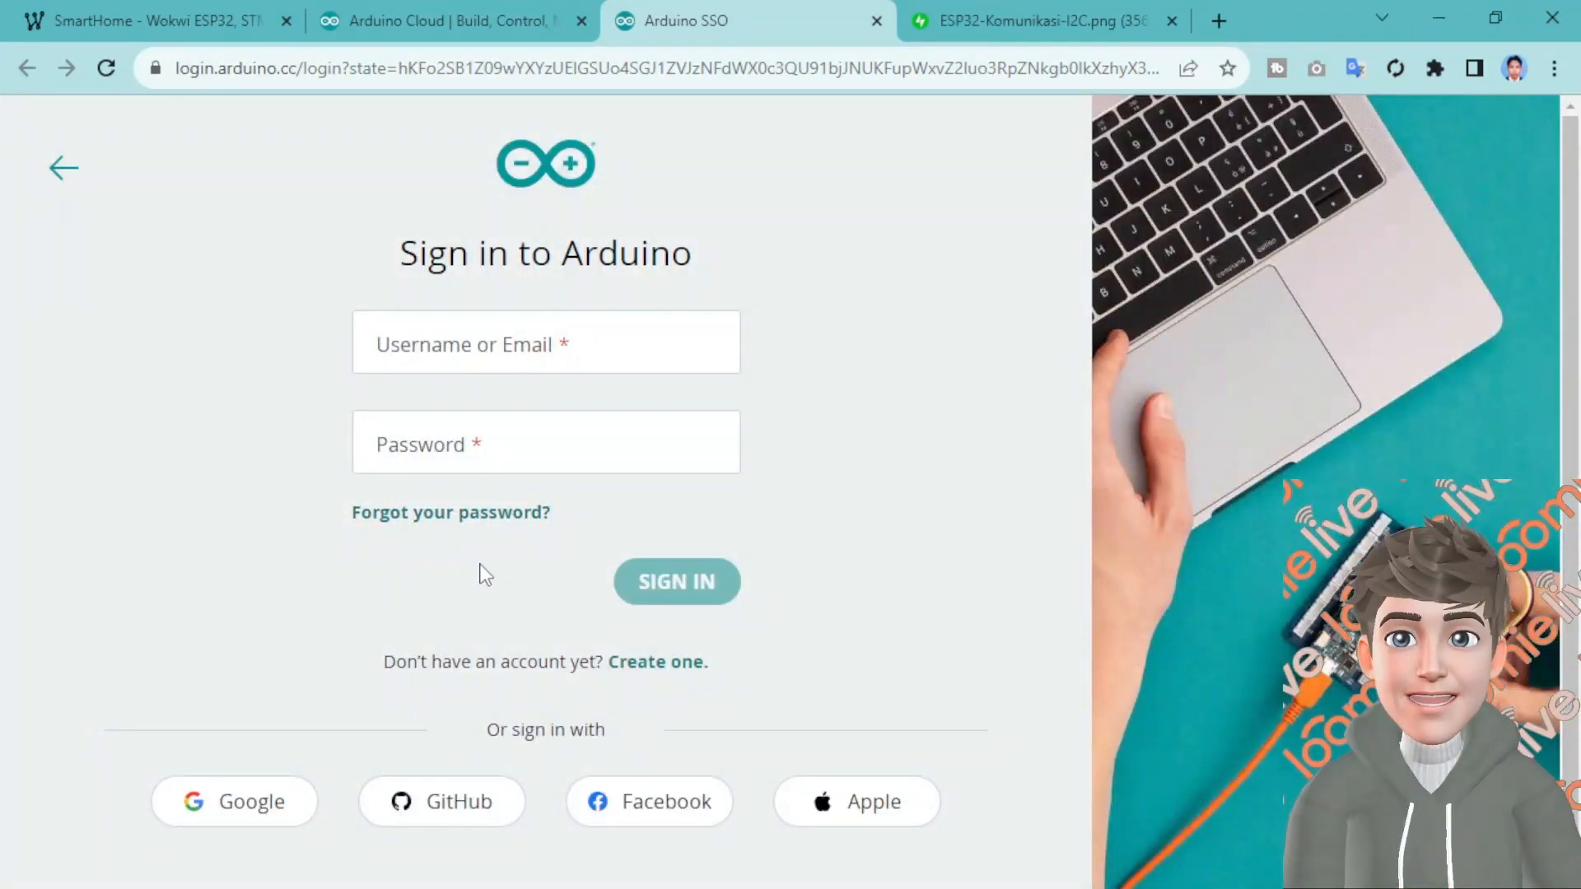
pyautogui.click(248, 808)
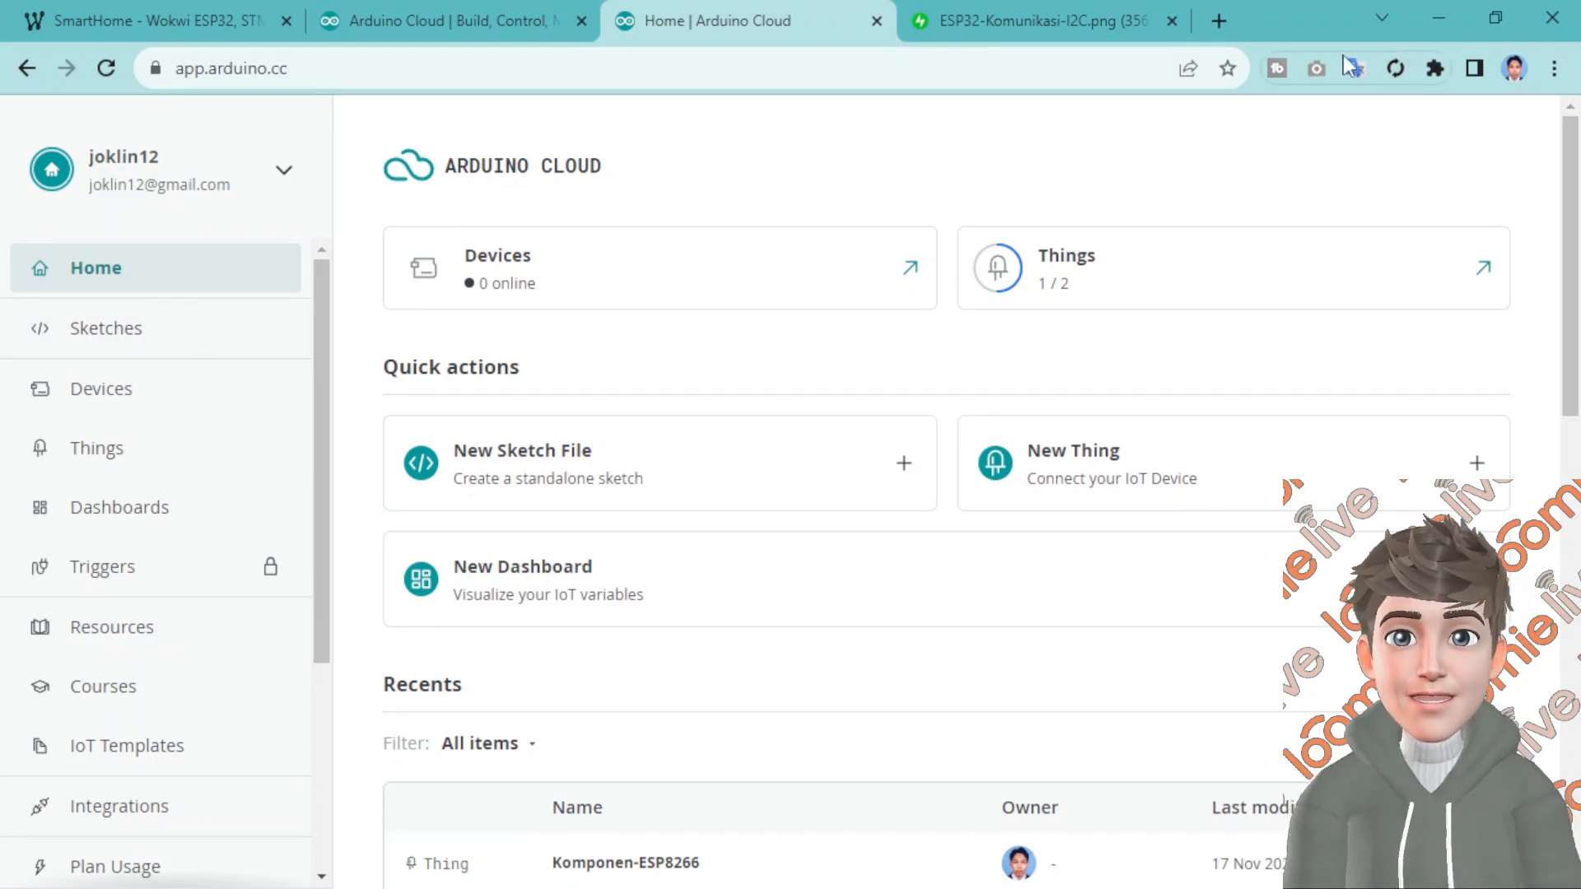
pyautogui.click(441, 20)
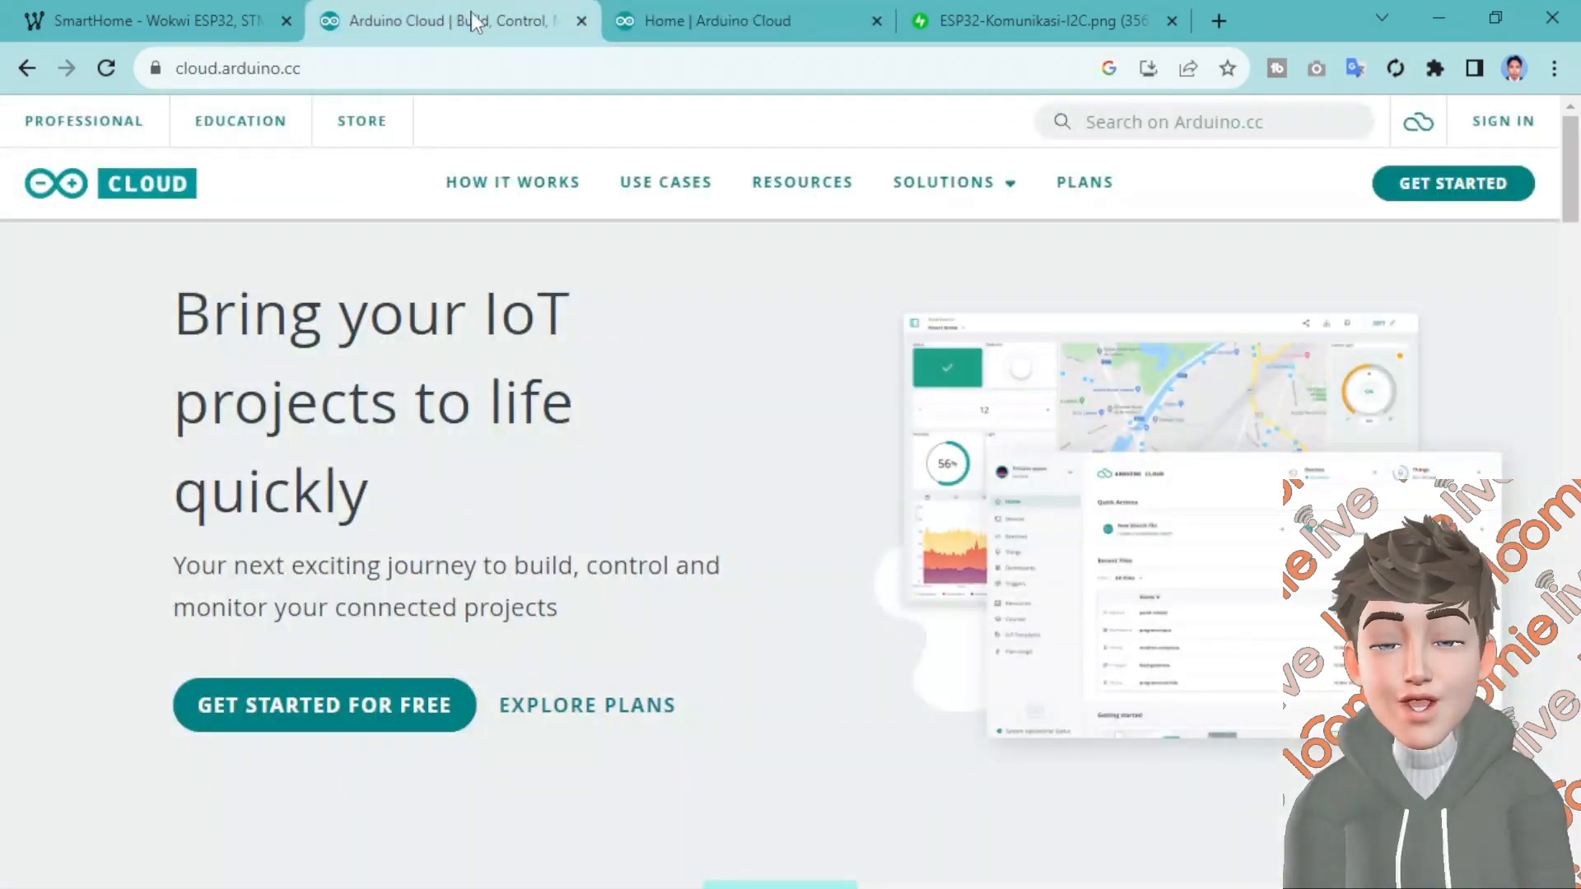
pyautogui.click(694, 21)
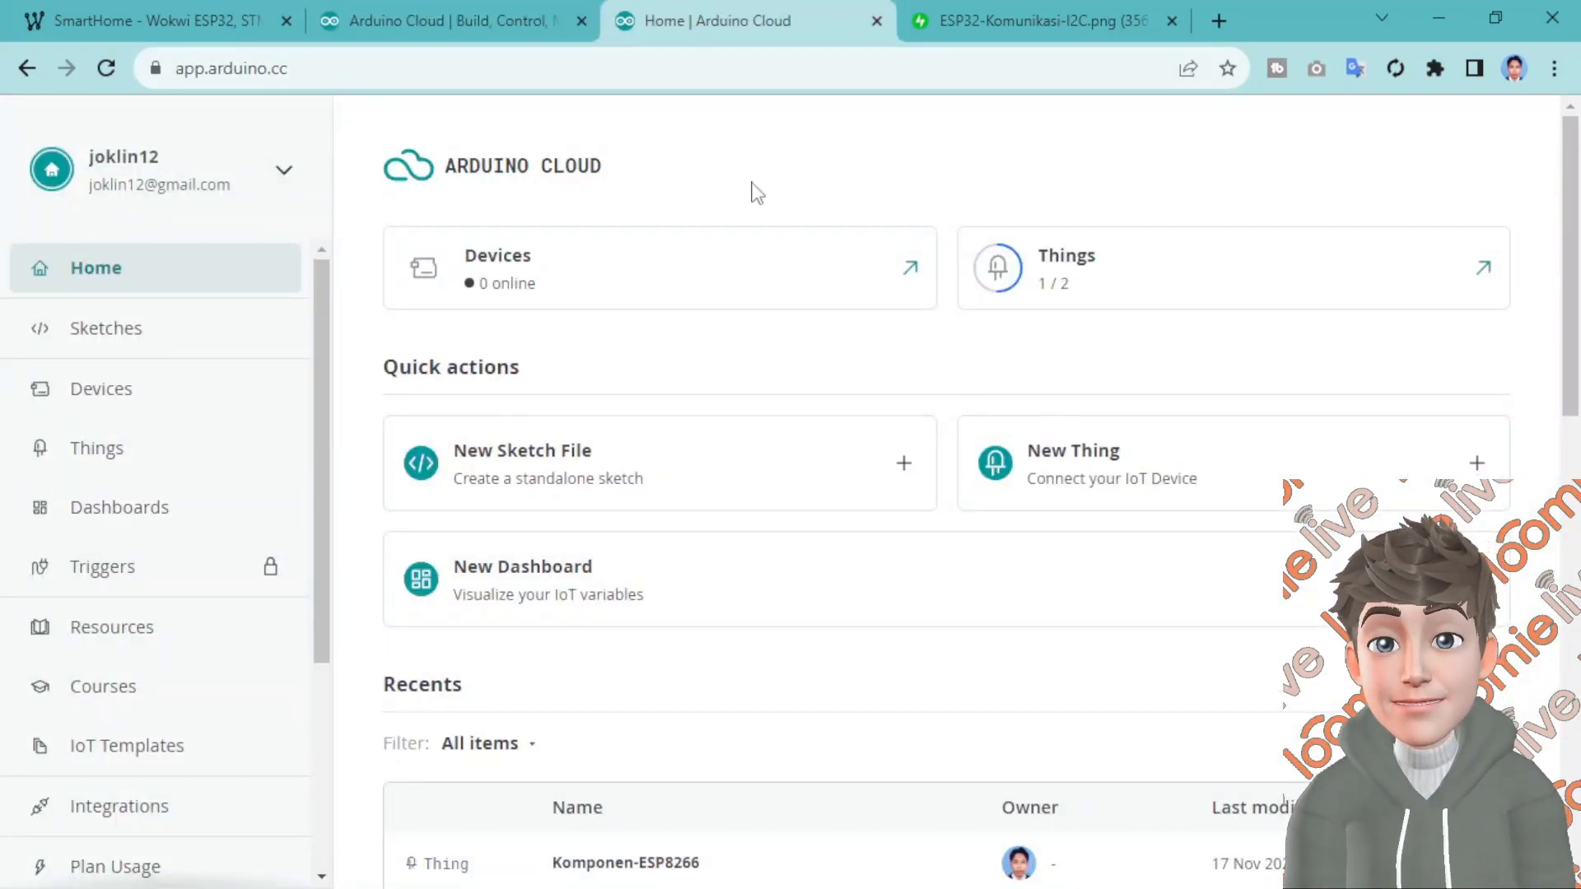
pyautogui.click(753, 888)
pyautogui.click(983, 879)
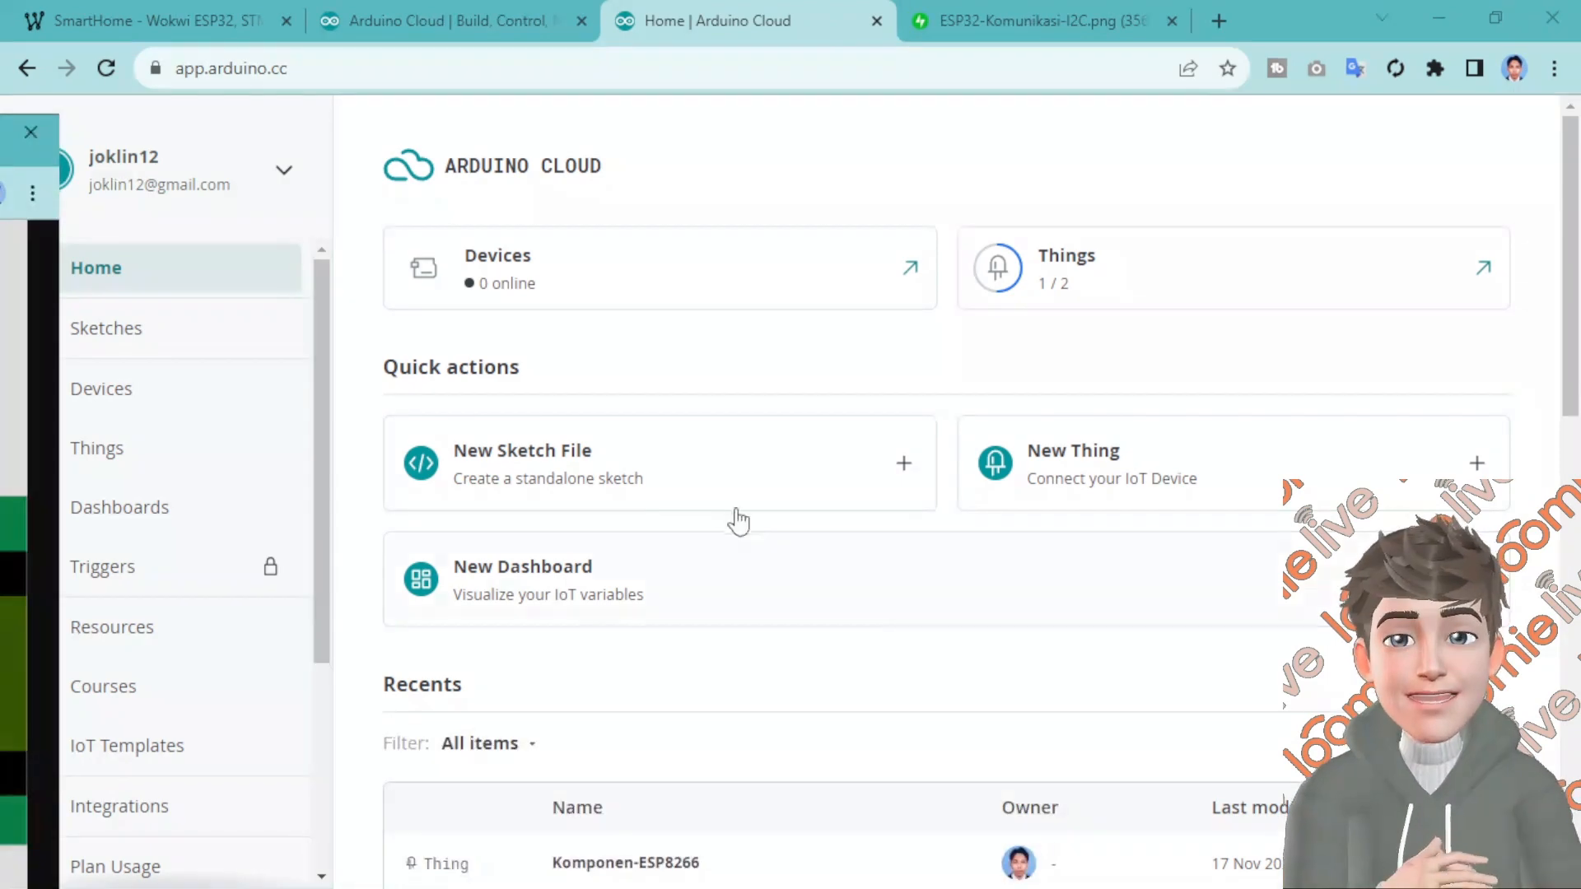
pyautogui.moveTo(0, 119); pyautogui.dragTo(0, 181)
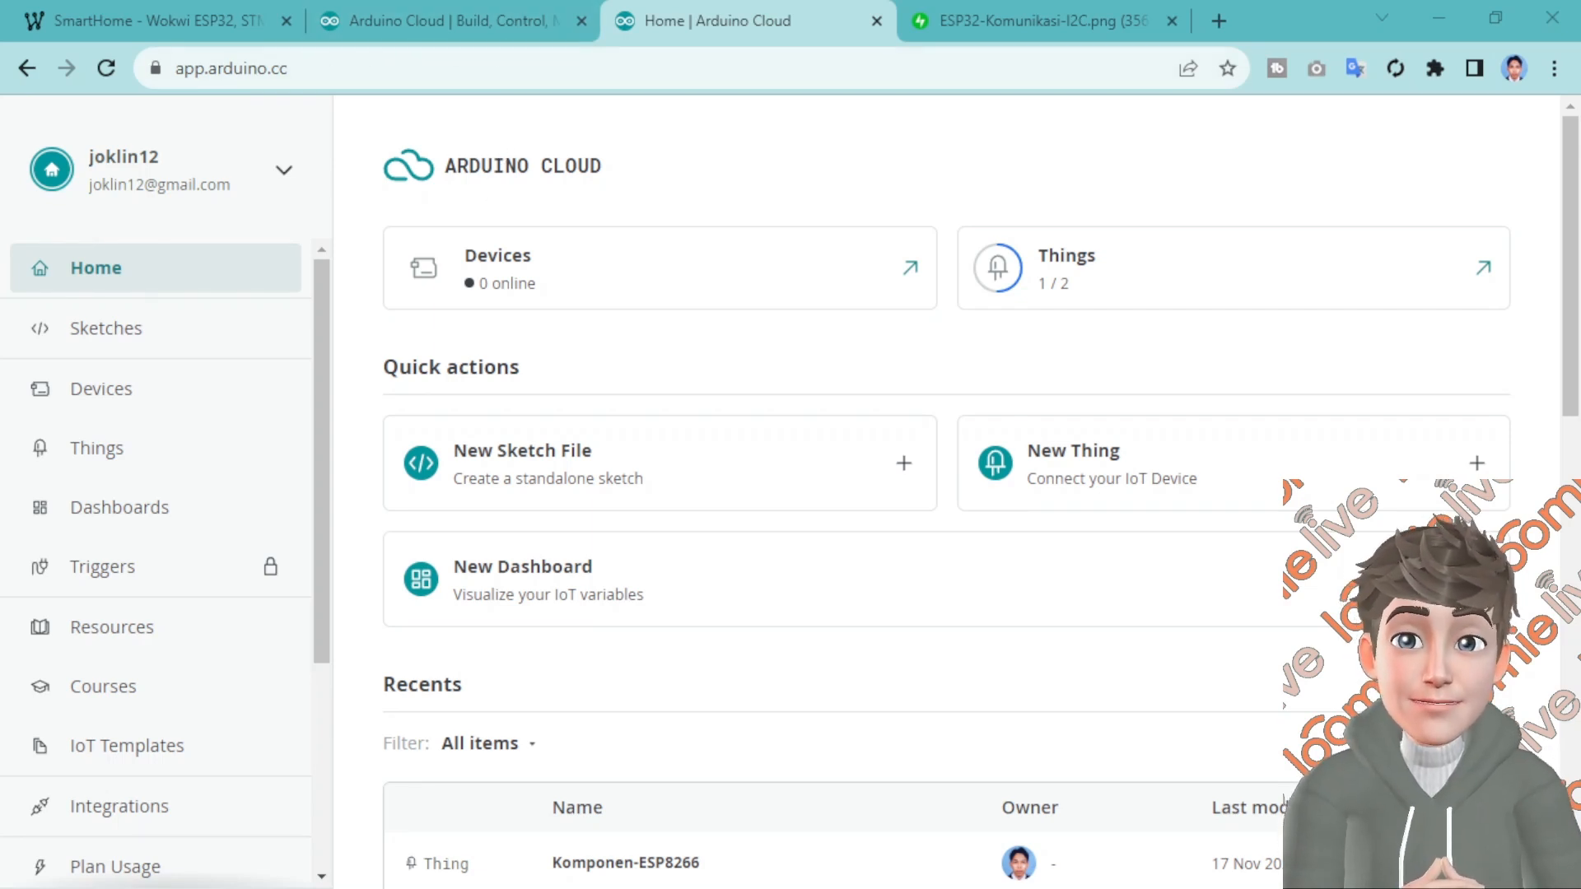
pyautogui.moveTo(758, 888)
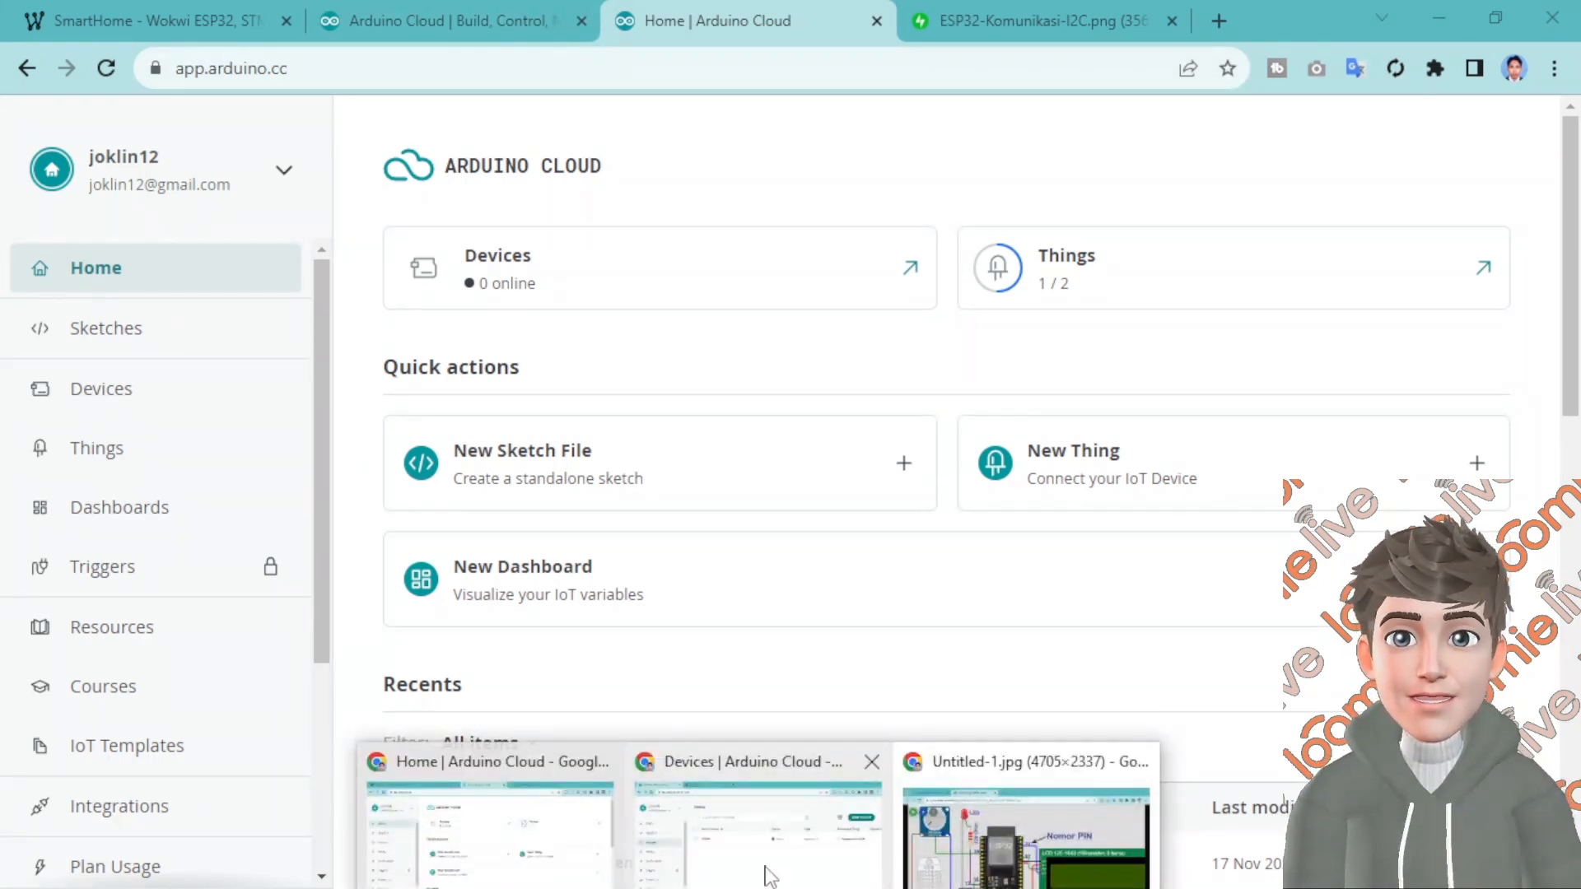
# Switch to the SmartHome project in Wokwi
pyautogui.click(220, 35)
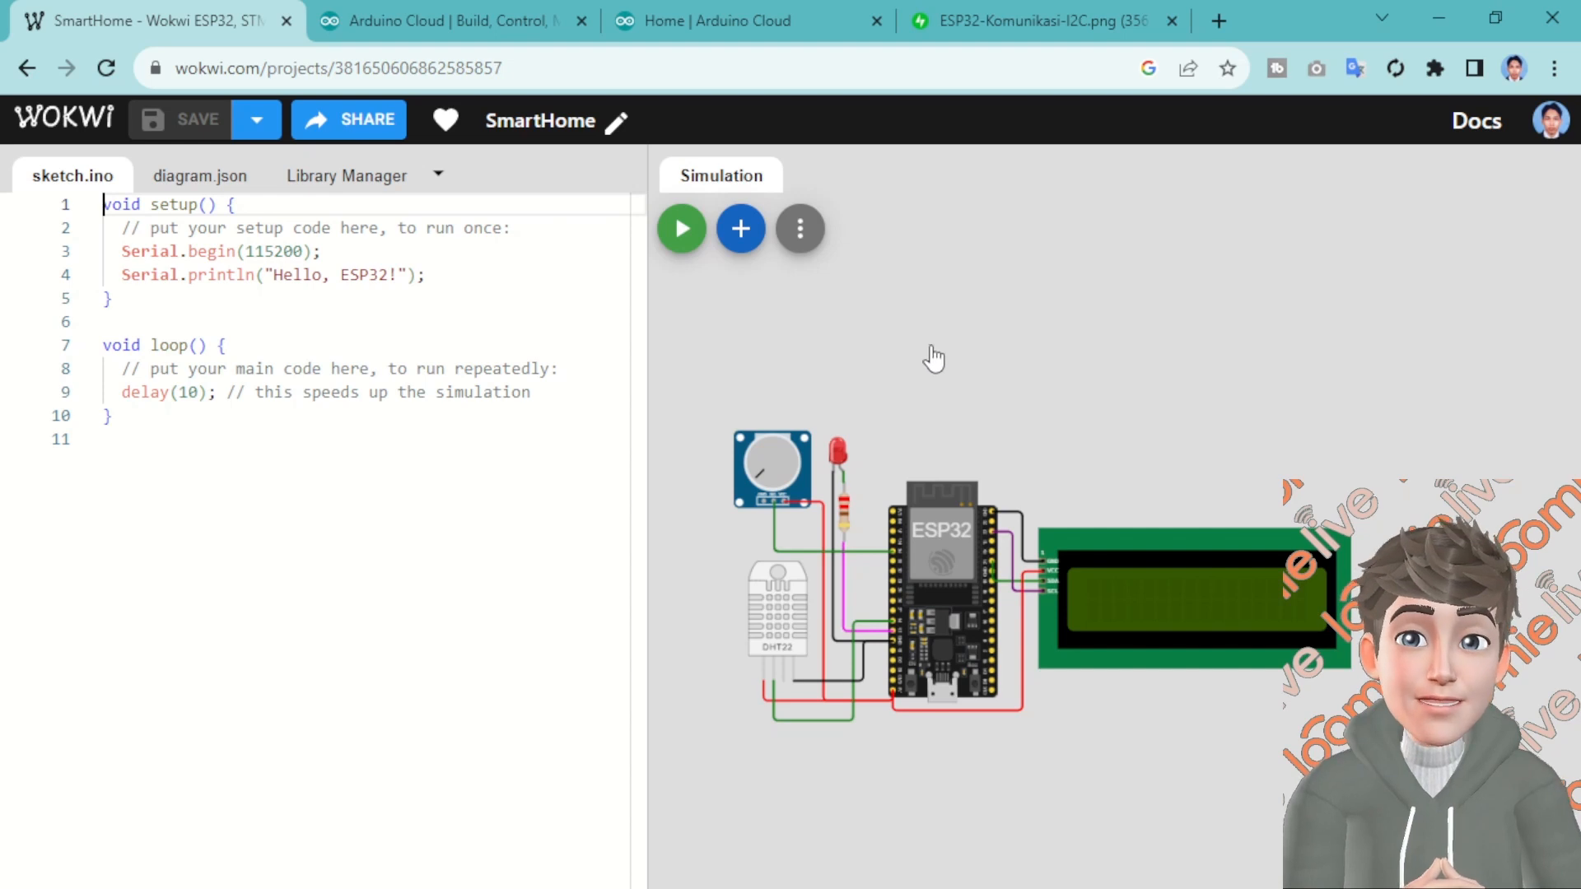
pyautogui.click(728, 21)
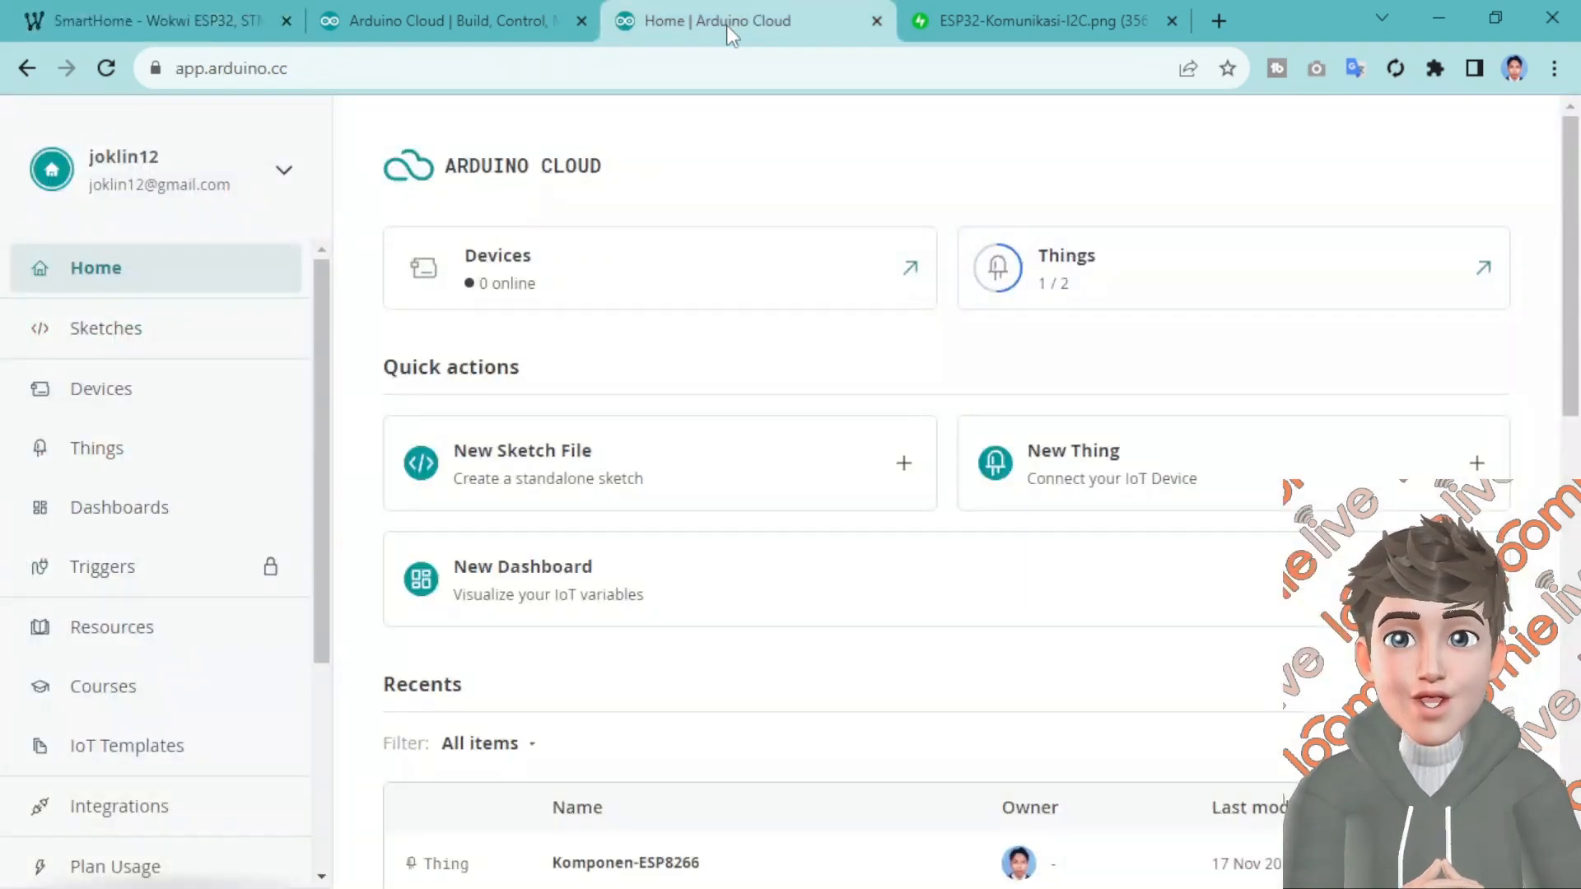
pyautogui.click(136, 23)
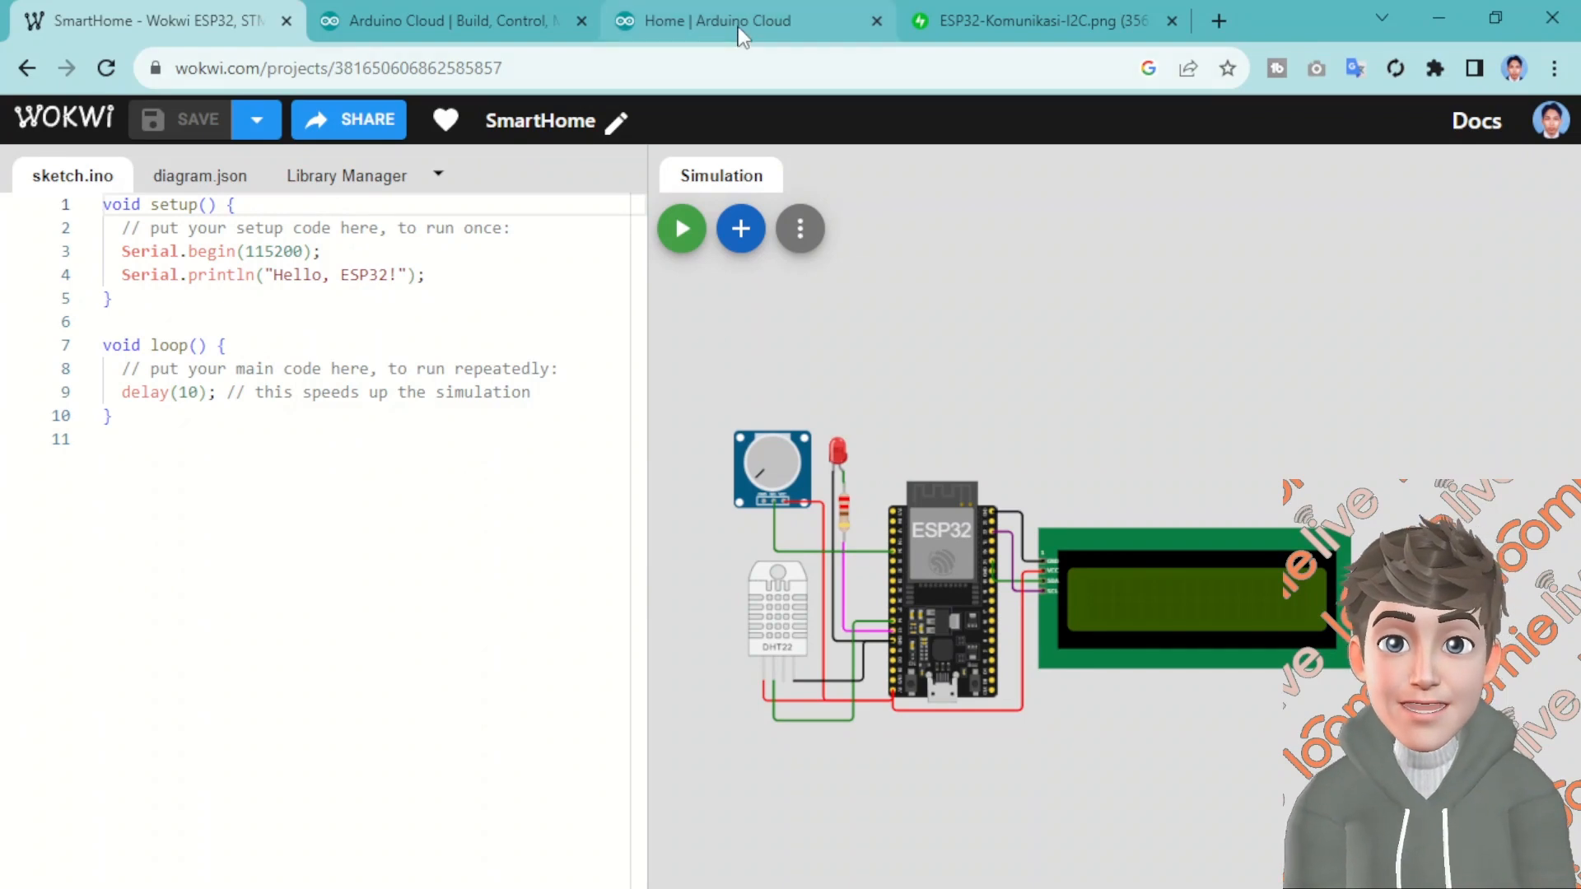
pyautogui.moveTo(741, 35)
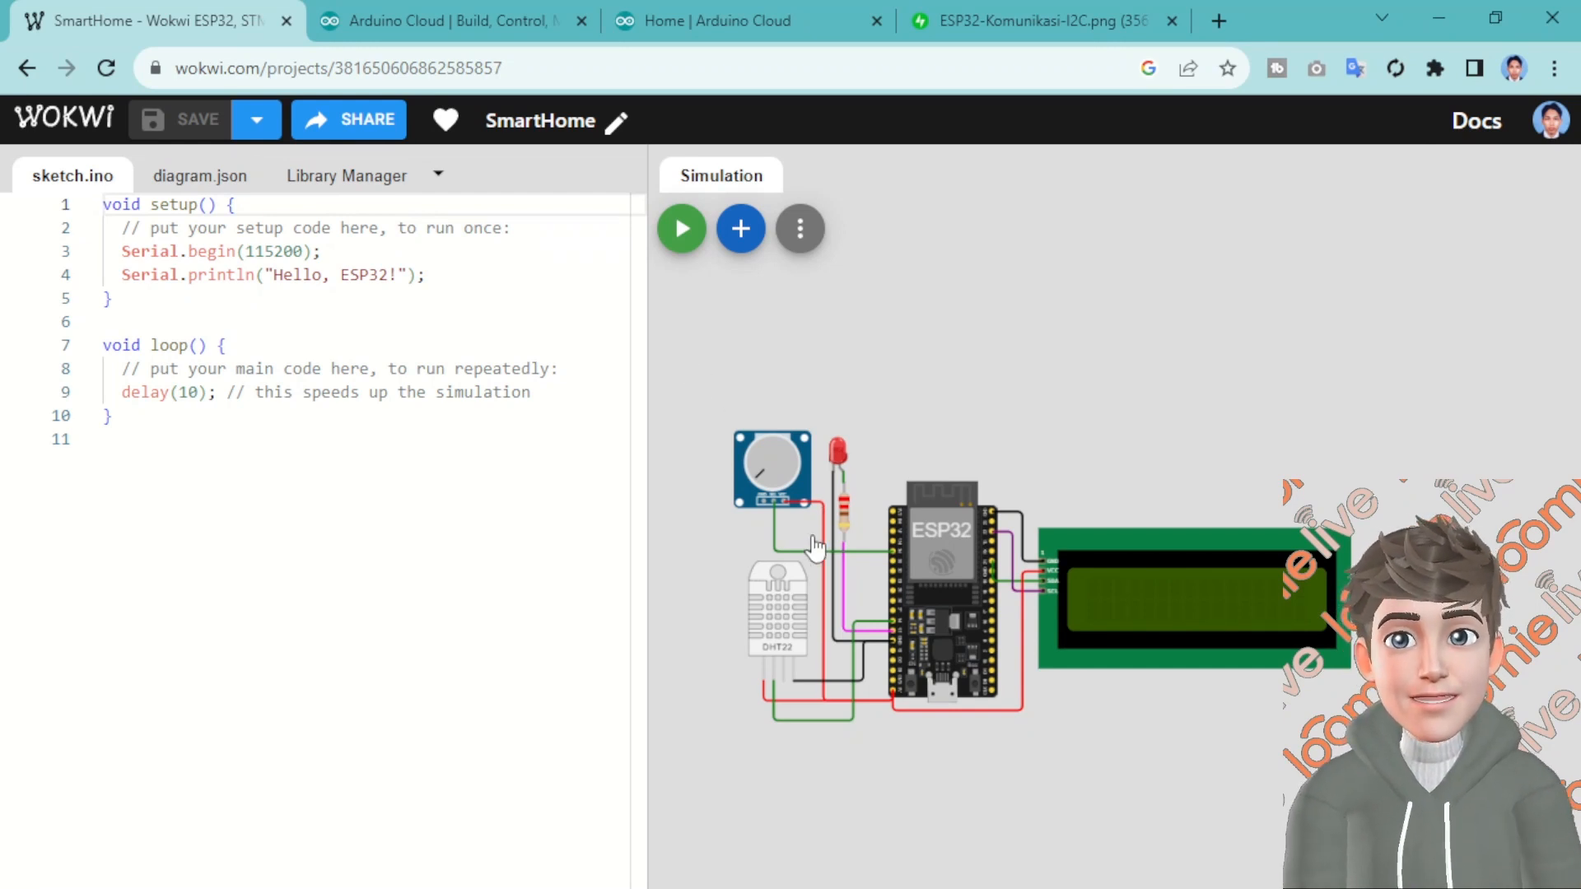
# Shift the vertical segment of the potentiometer's red VCC wire slightly away from the LED's black wire
pyautogui.scroll(5, 803, 537)
pyautogui.click(841, 520)
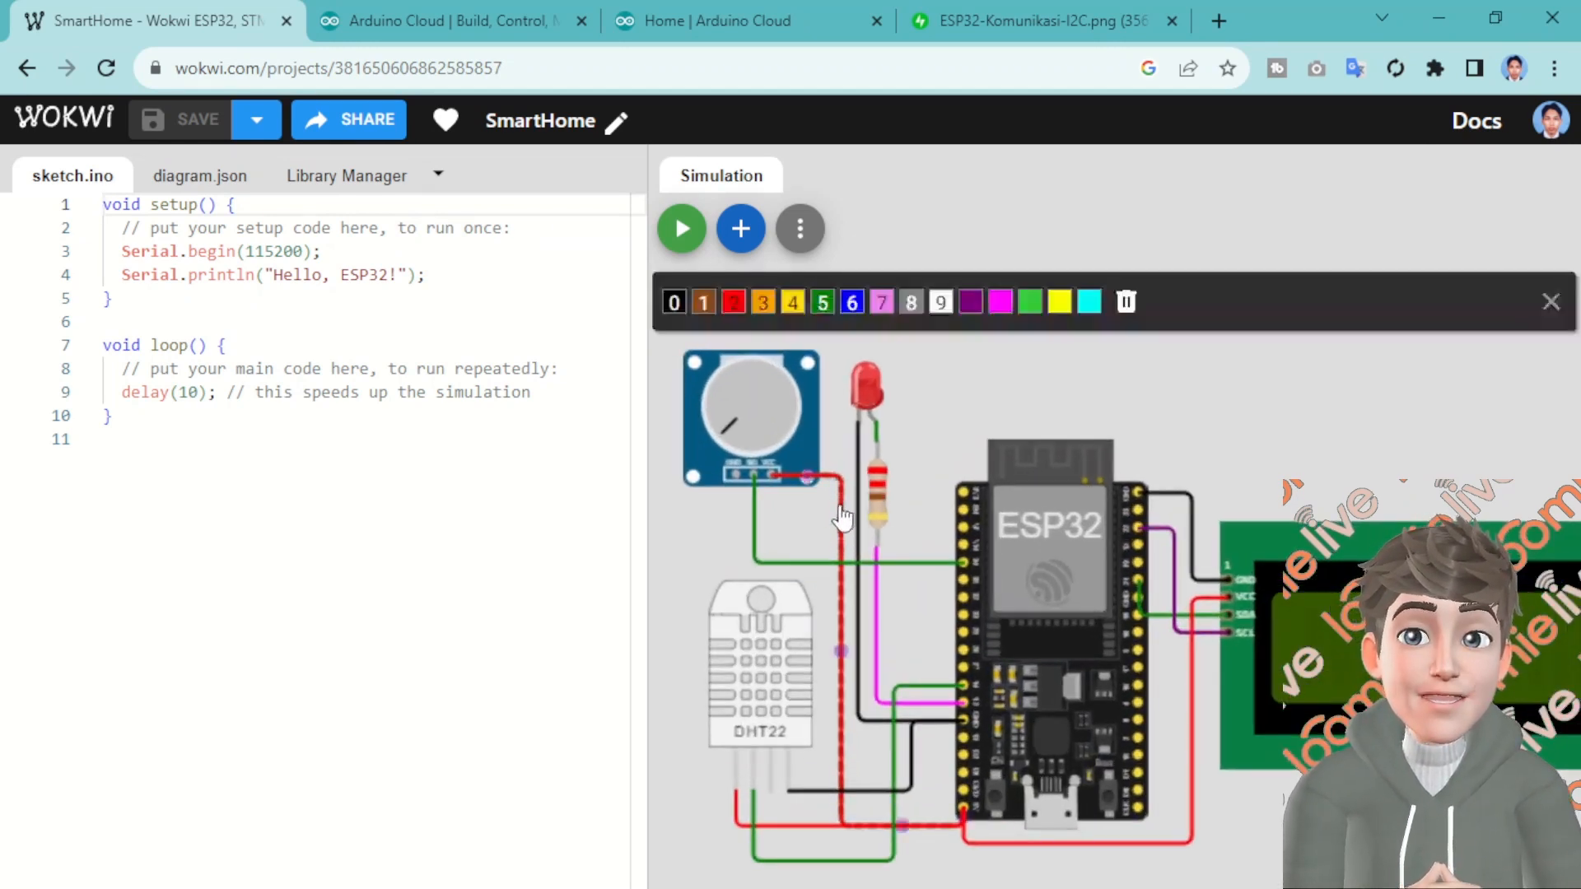
pyautogui.moveTo(840, 524)
pyautogui.mouseDown()
pyautogui.moveTo(811, 533)
pyautogui.moveTo(826, 535)
pyautogui.mouseUp()
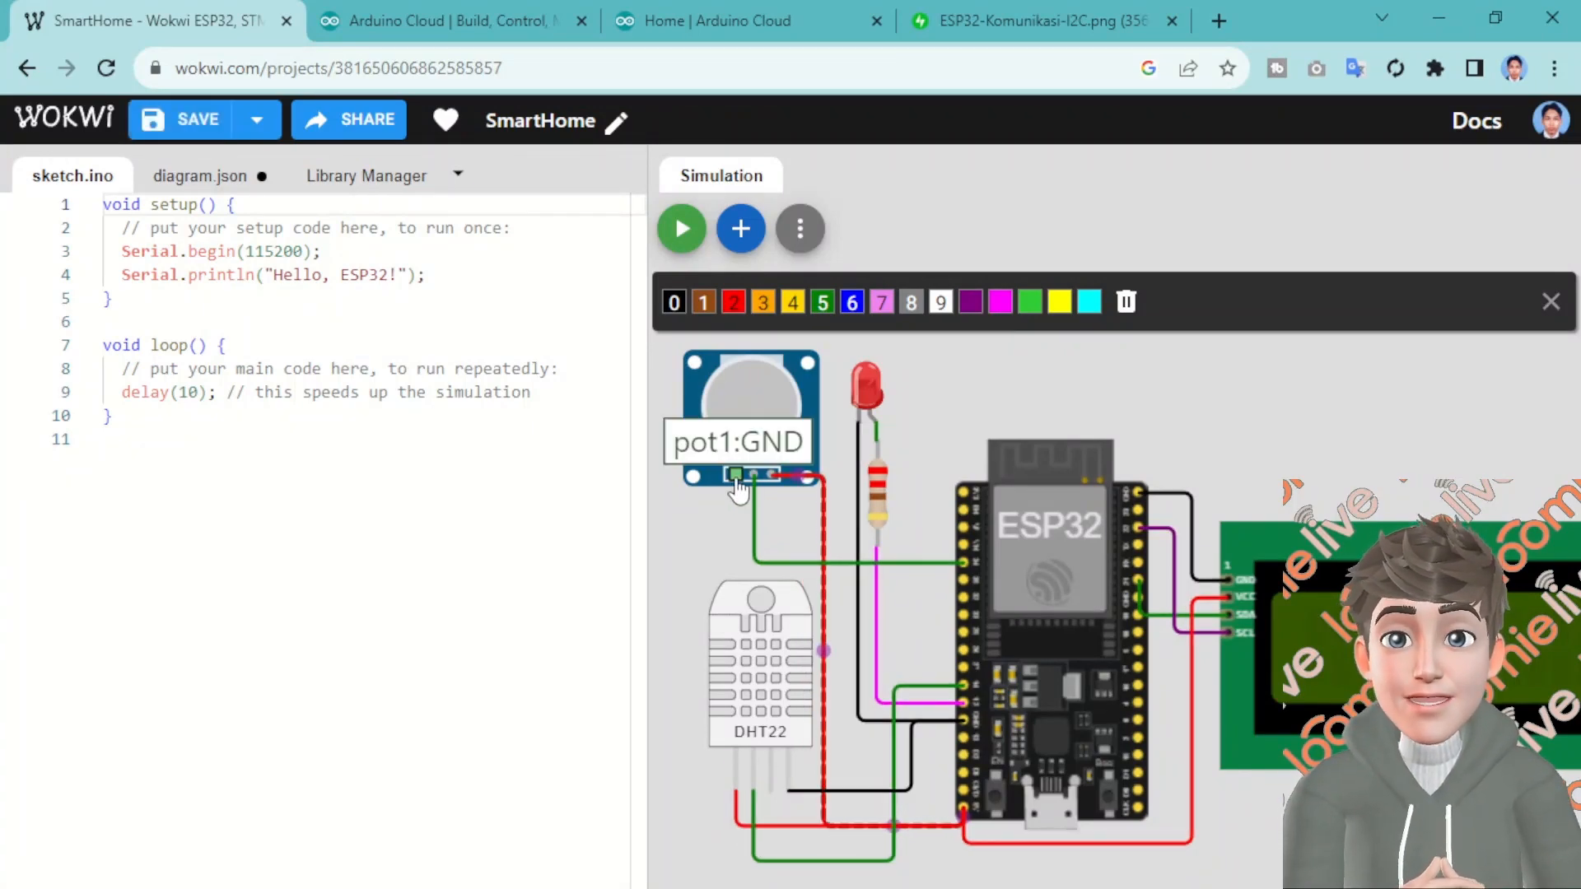
# Wire the potentiometer's GND pin to the ESP32's GND.1 pin
pyautogui.click(735, 476)
pyautogui.scroll(5, 968, 568)
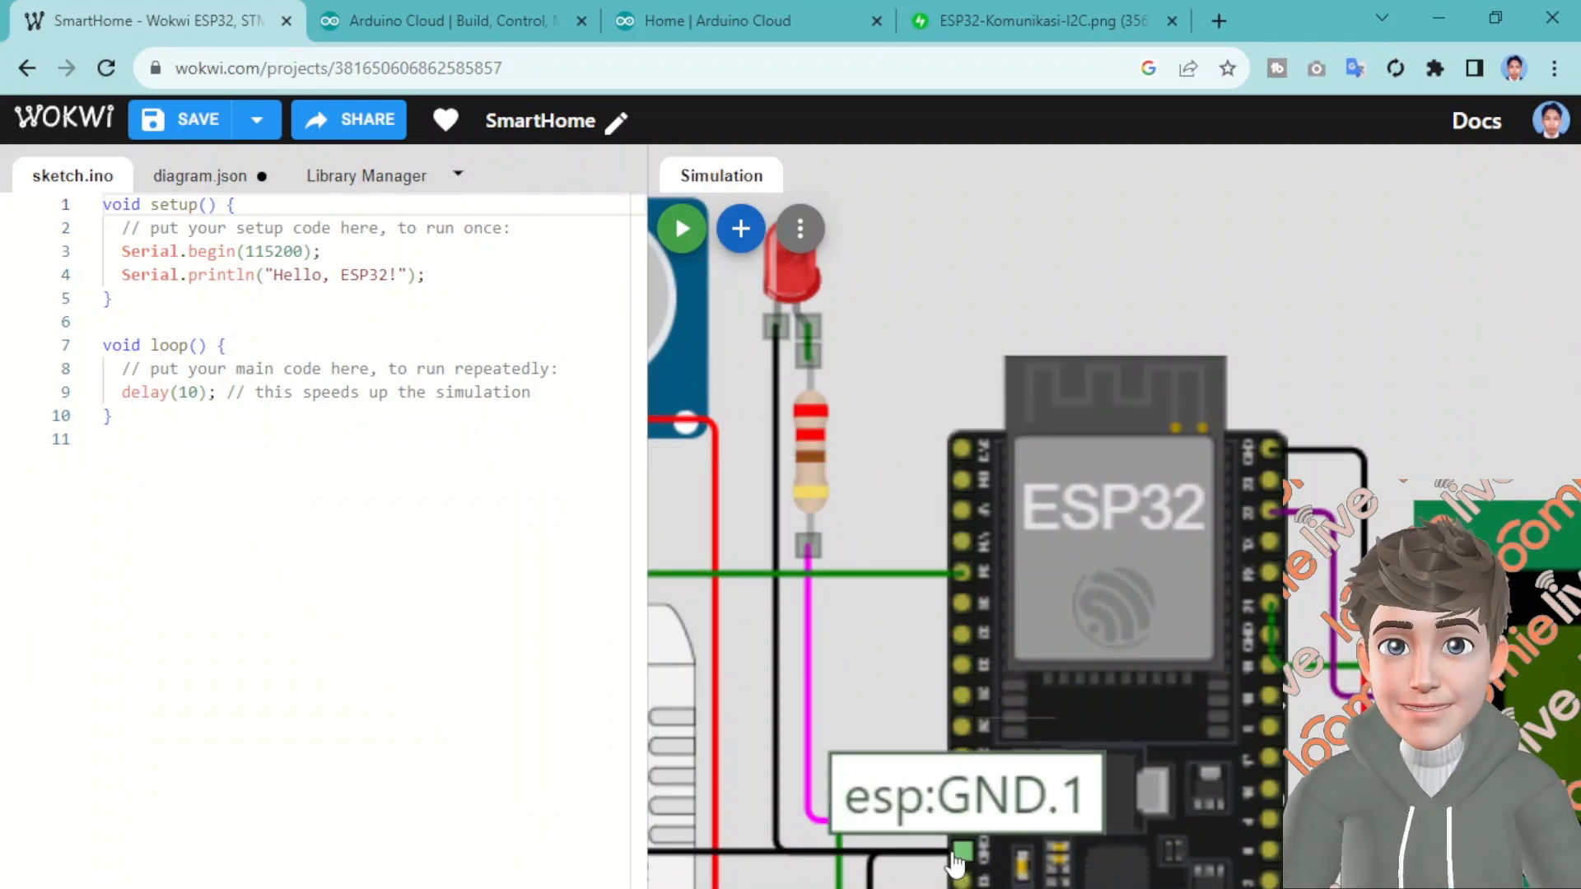
pyautogui.click(962, 852)
pyautogui.scroll(-5, 906, 618)
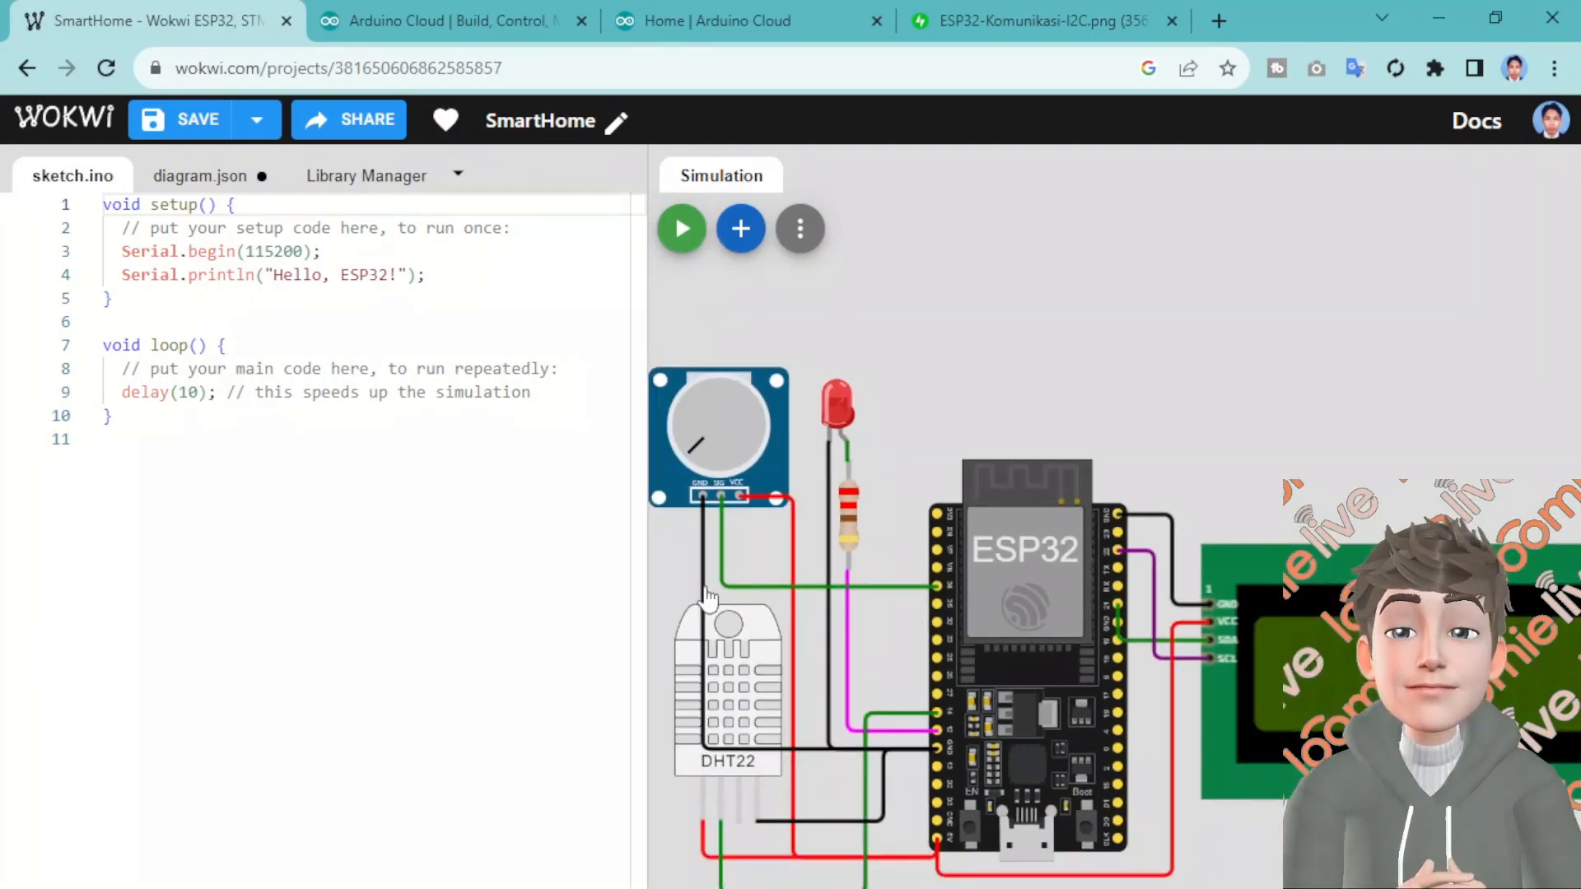
# Reroute the potentiometer's black GND wire below the potentiometer and down between the red VCC wire and the LED's black wire
pyautogui.click(702, 614)
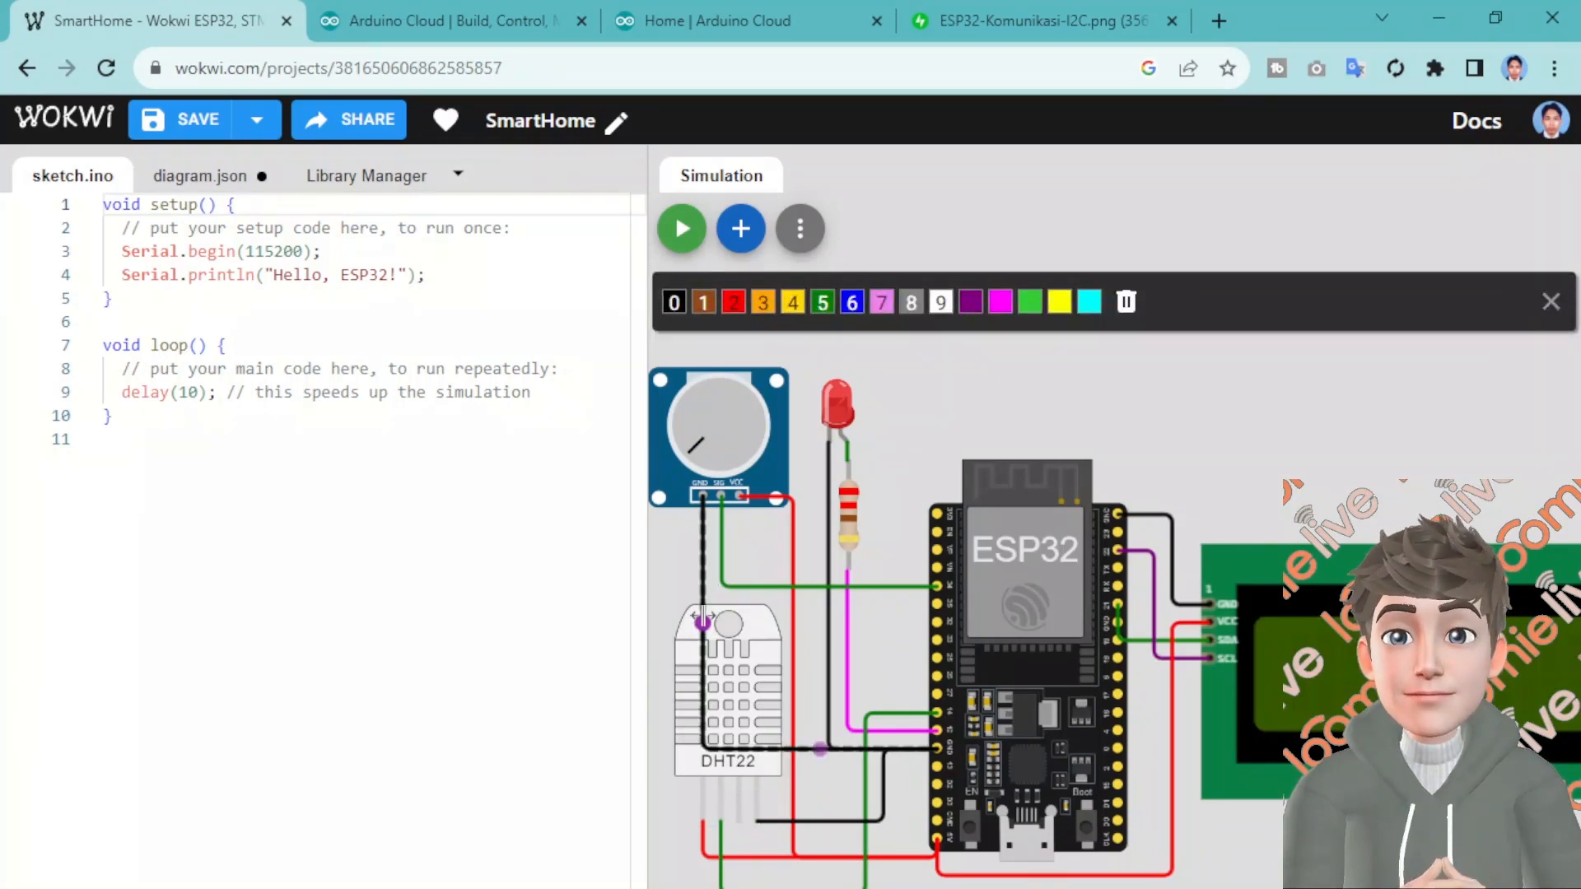
pyautogui.moveTo(703, 619); pyautogui.dragTo(823, 630)
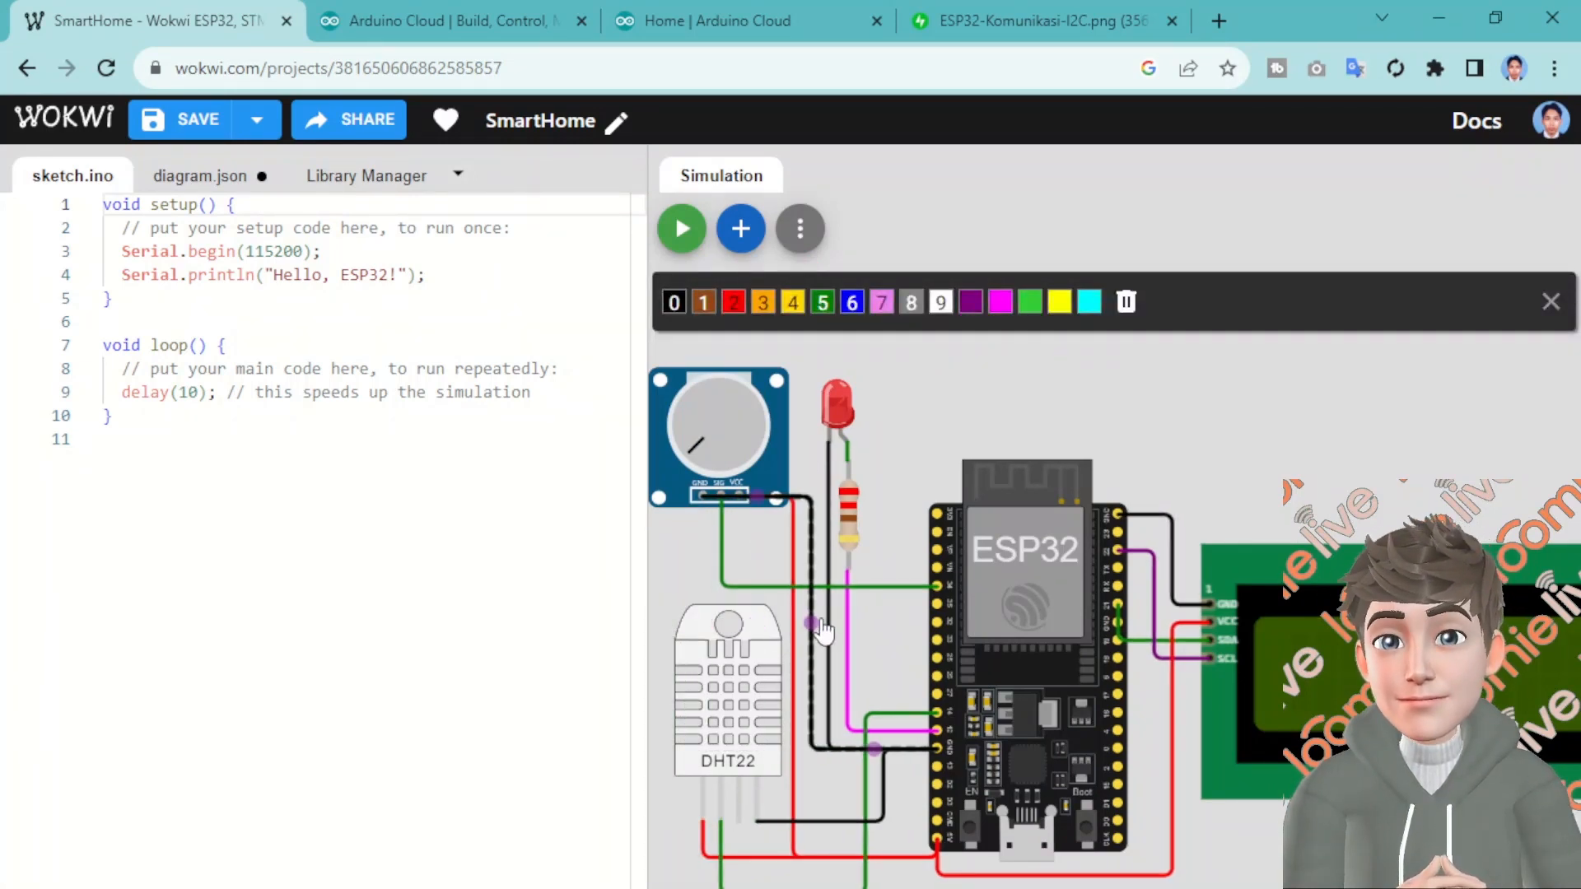
pyautogui.moveTo(759, 497); pyautogui.dragTo(758, 550)
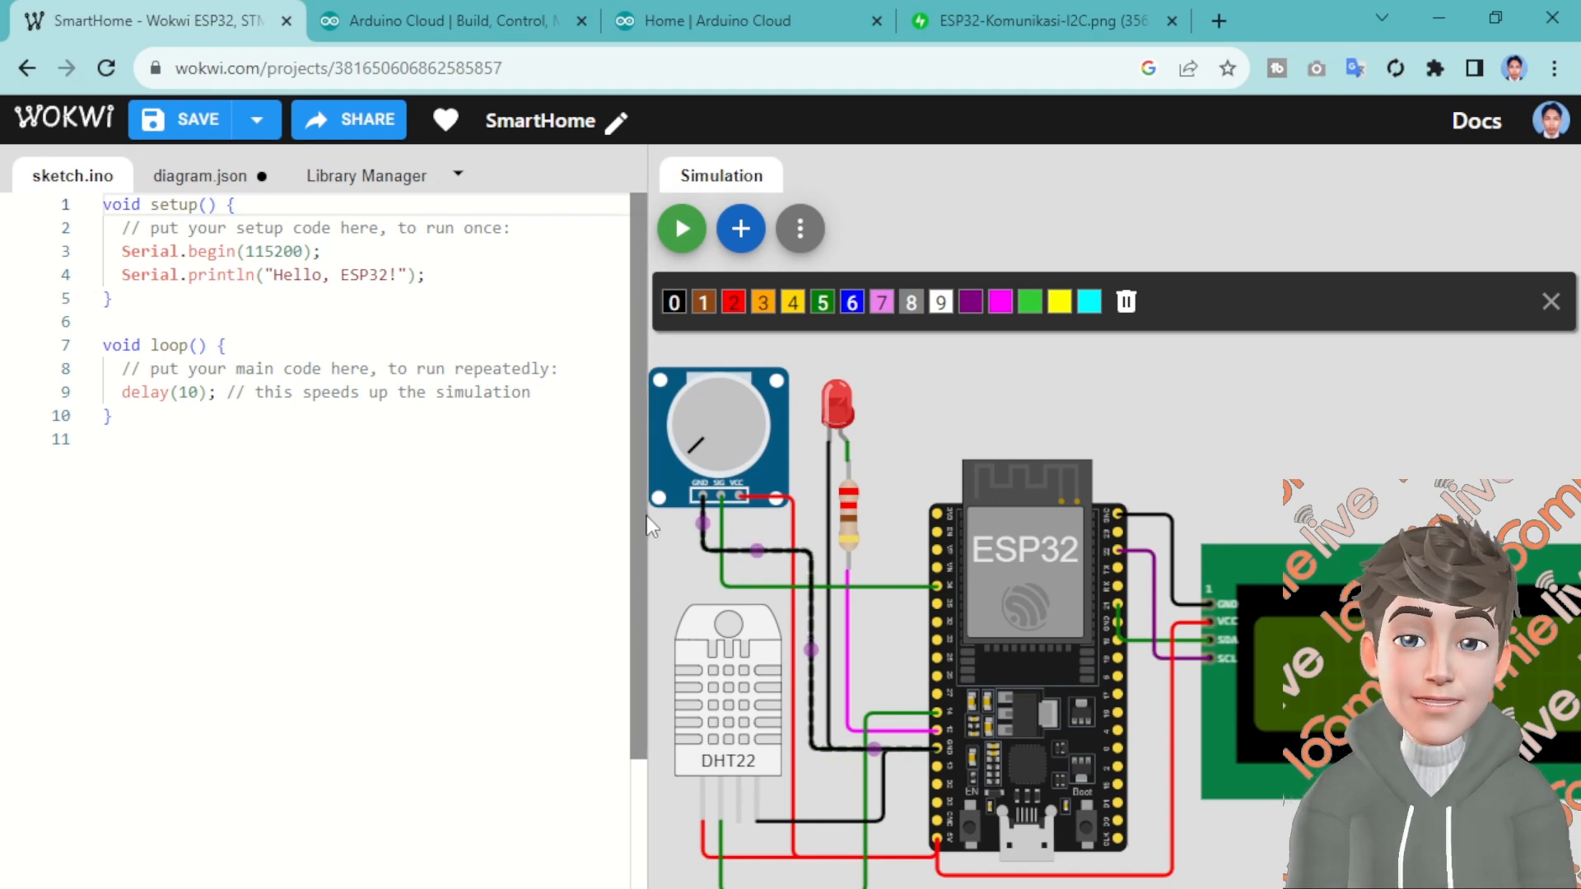
# Narrow the code editor to give the simulation diagram more room, and deselect the wire
pyautogui.moveTo(649, 527); pyautogui.dragTo(458, 536)
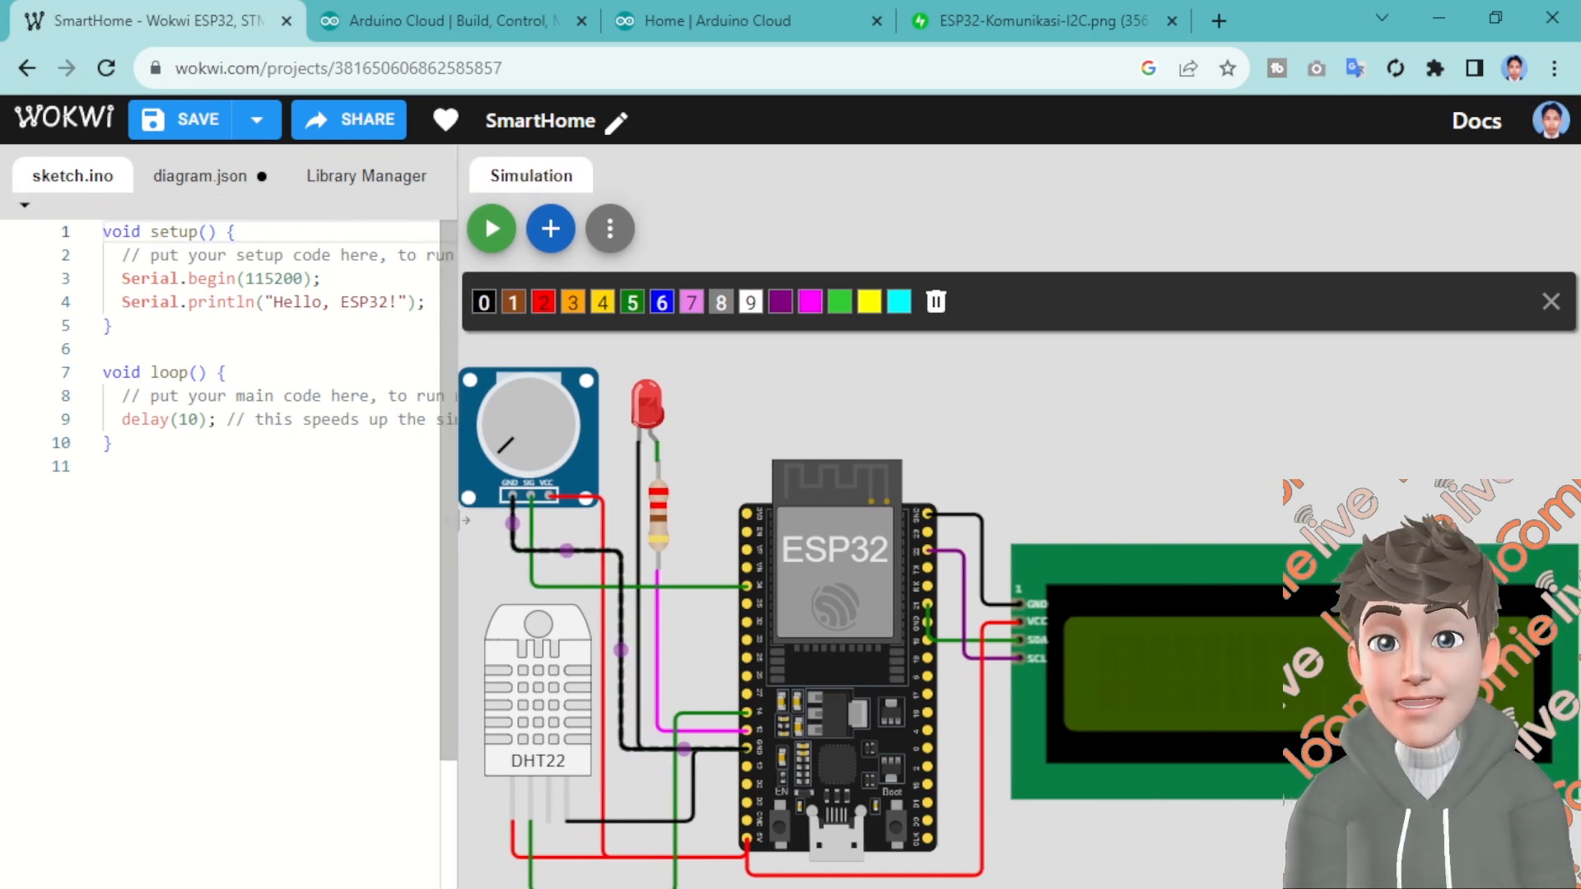
pyautogui.click(397, 581)
pyautogui.click(1027, 421)
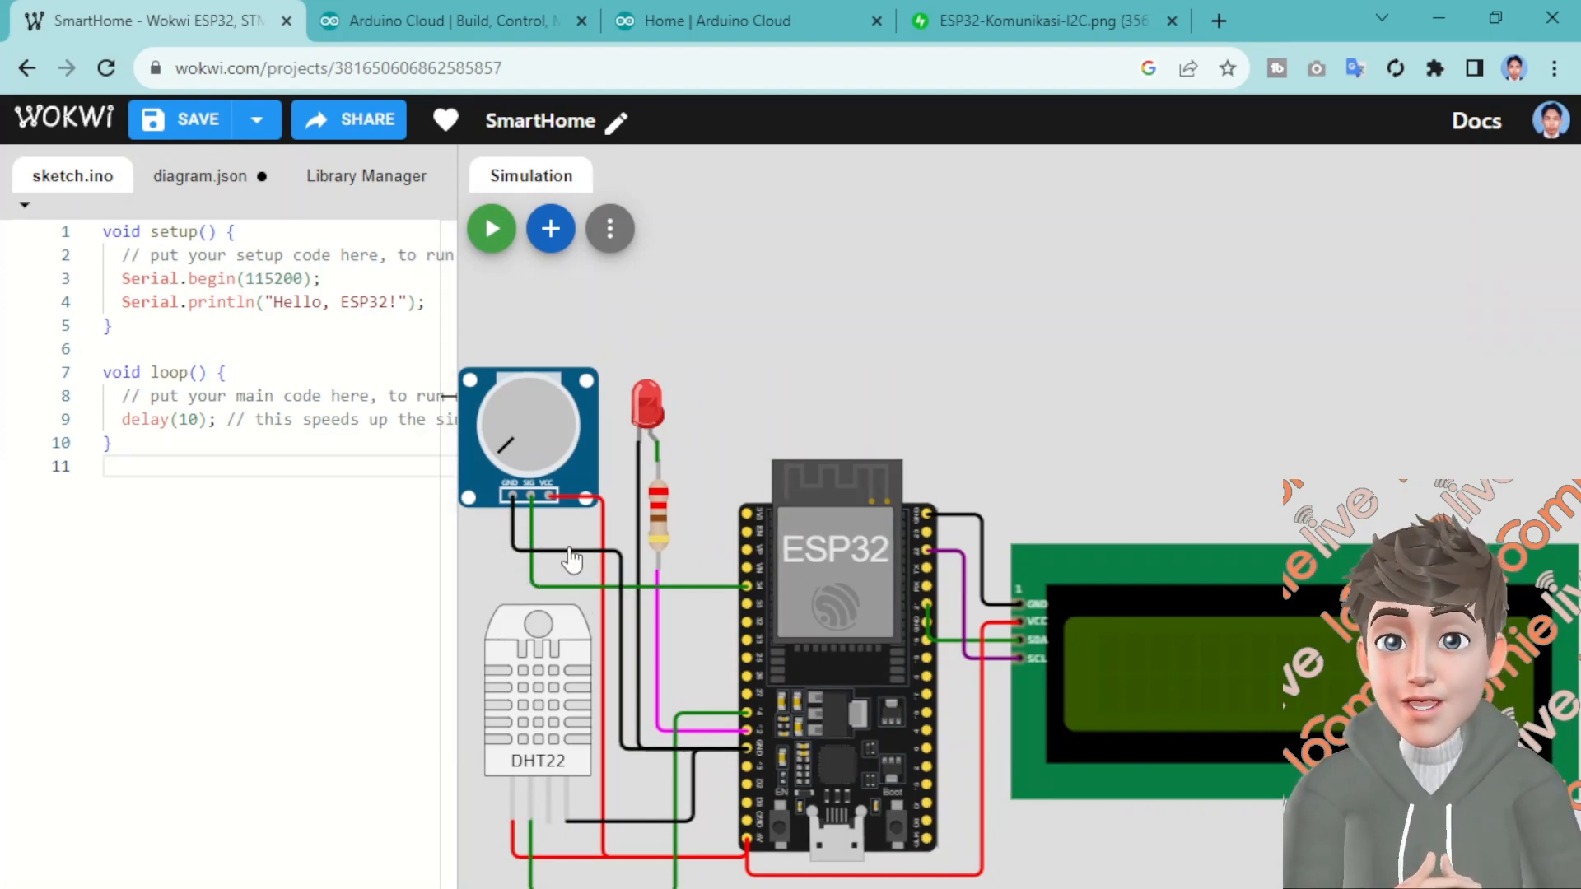
# Color the potentiometer's GND wire brown and the LED's black ground wire orange
pyautogui.click(570, 553)
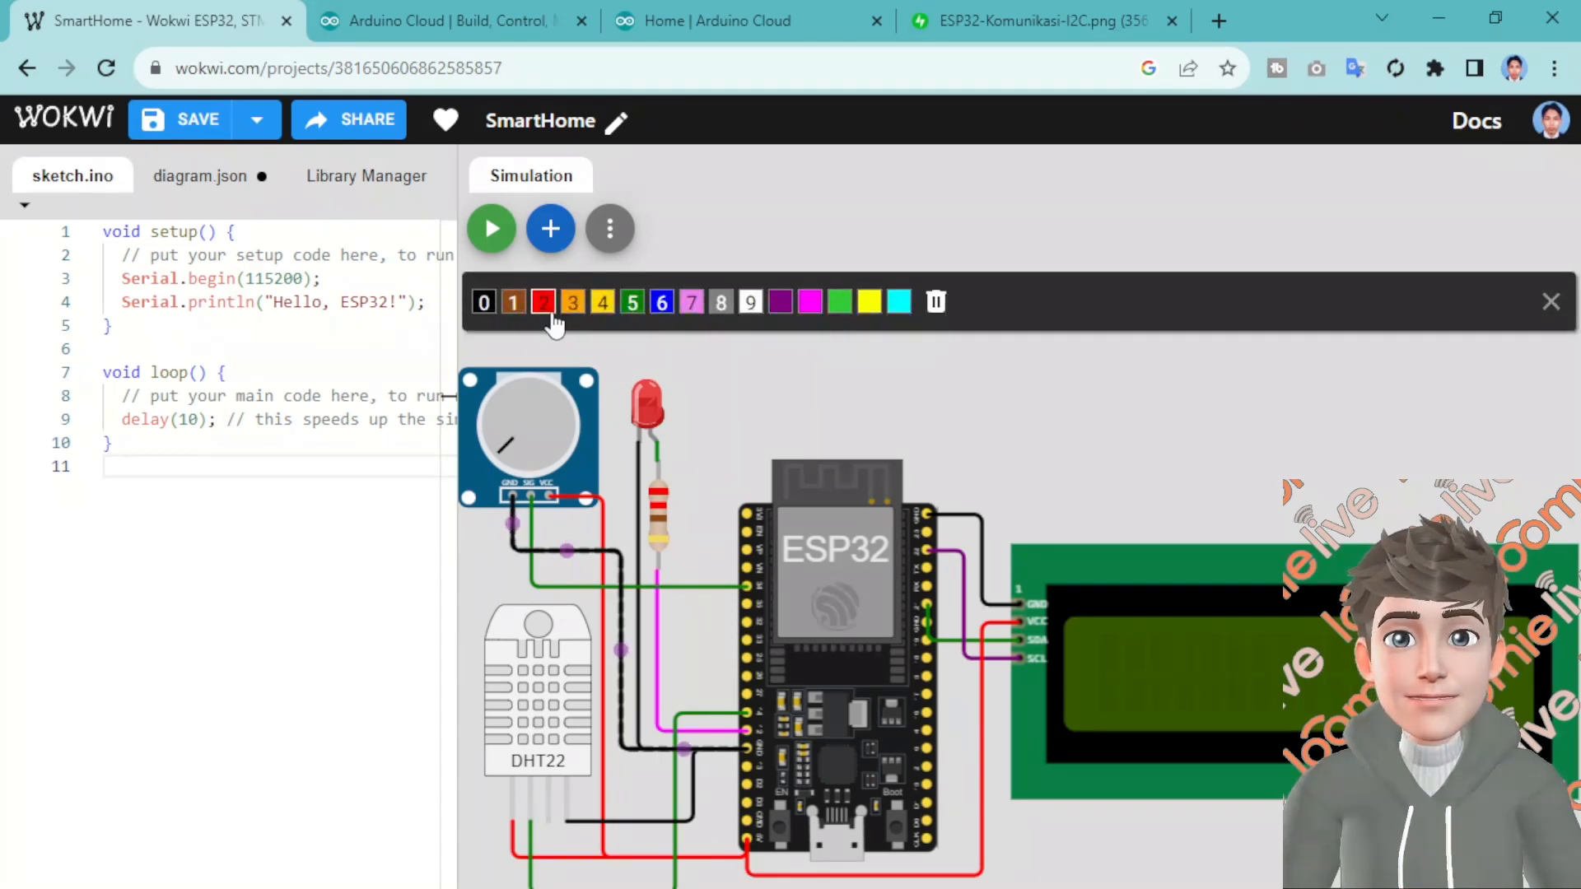
pyautogui.click(516, 304)
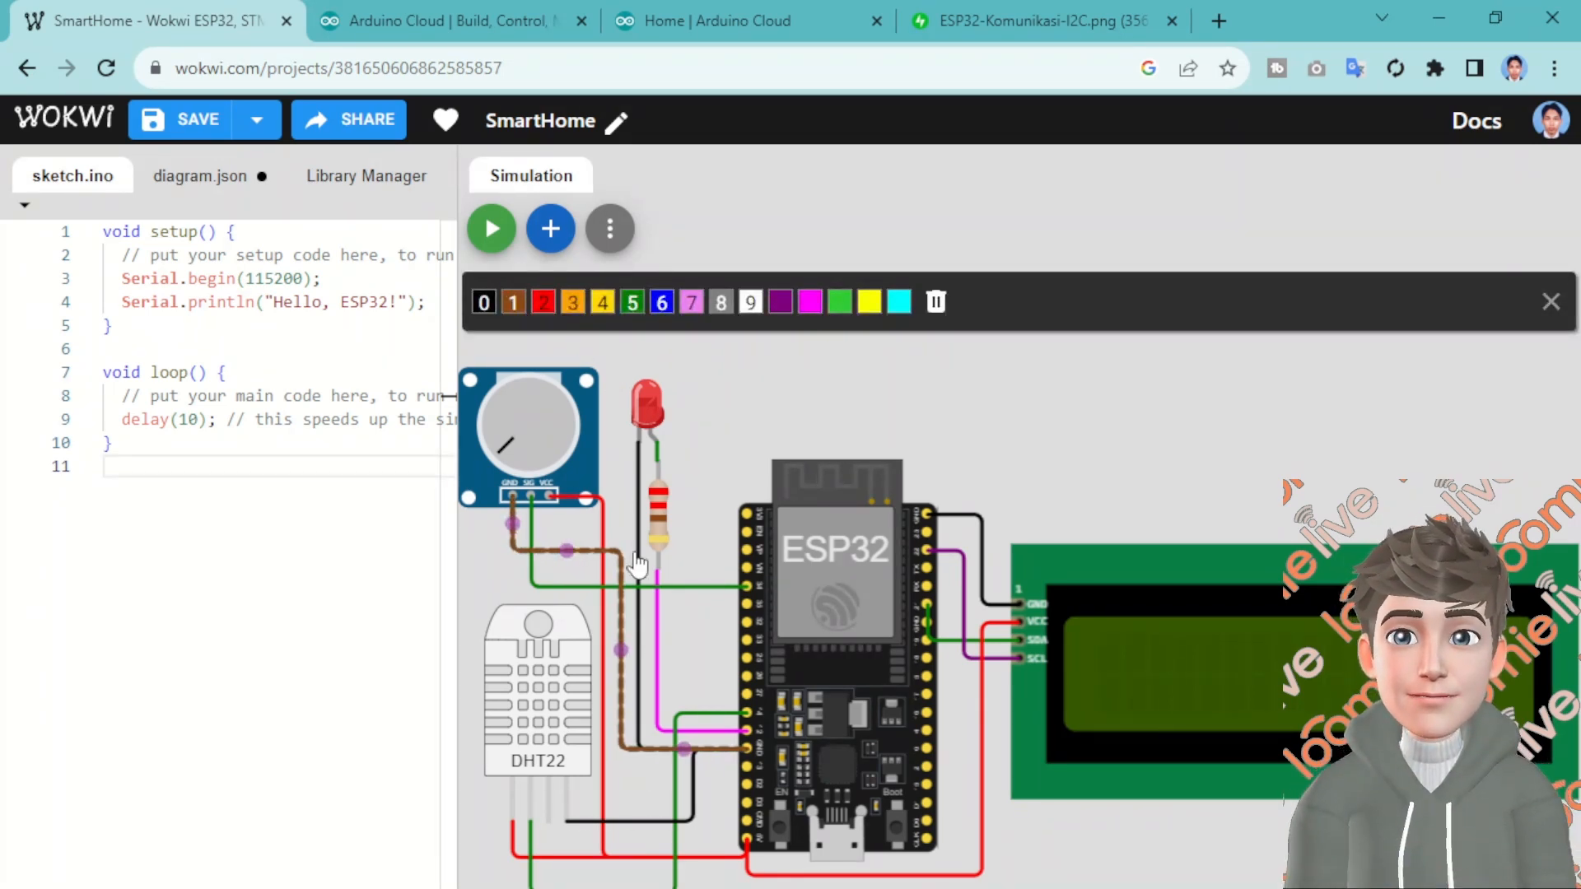
pyautogui.click(635, 493)
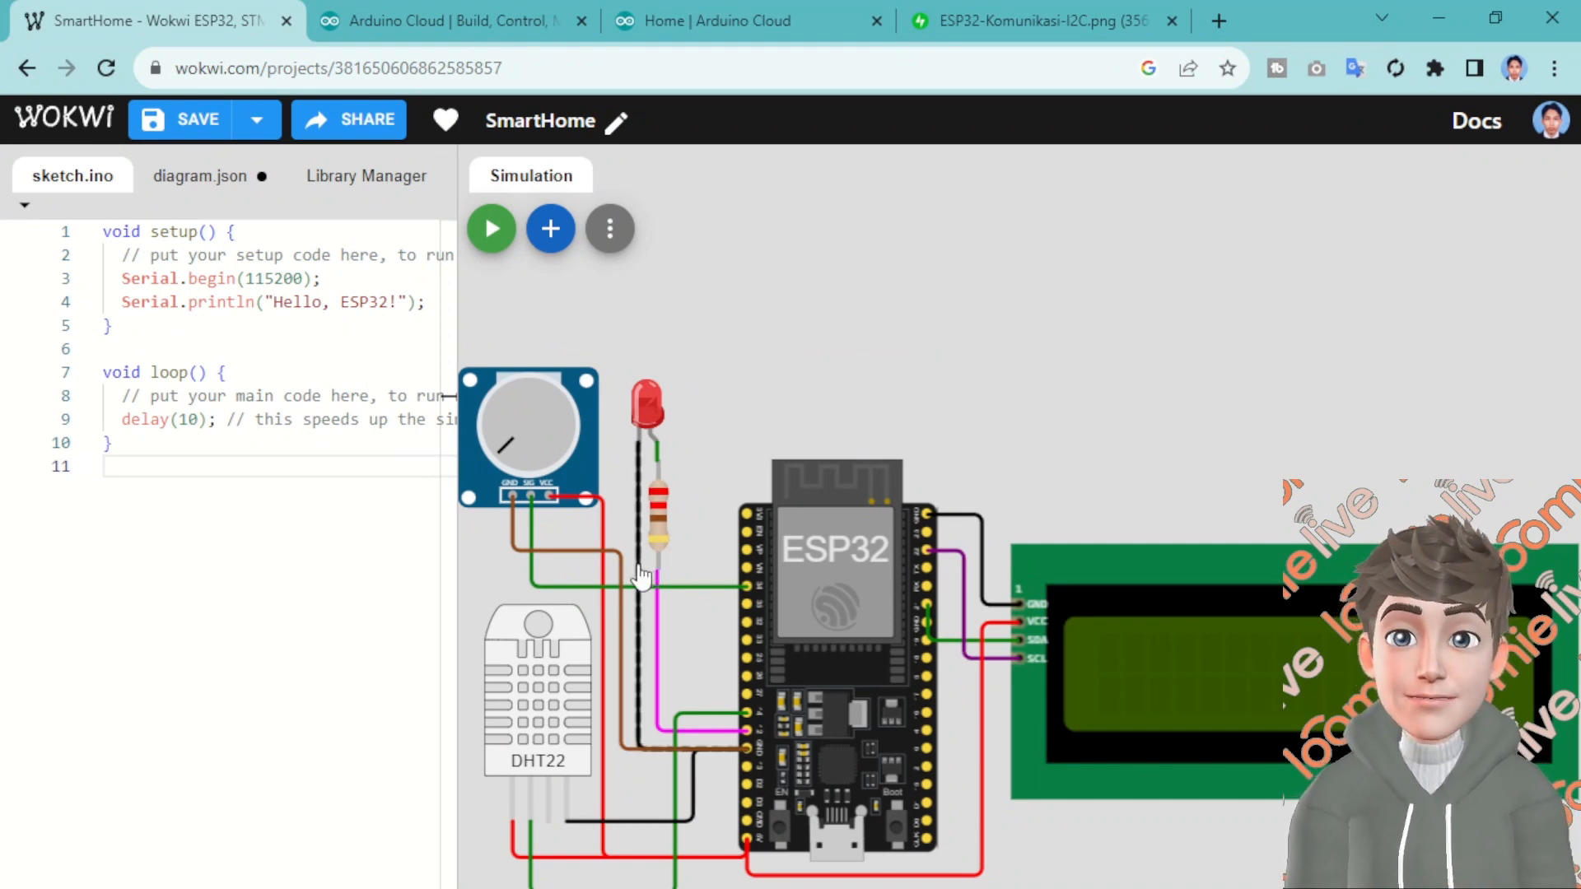
pyautogui.click(639, 591)
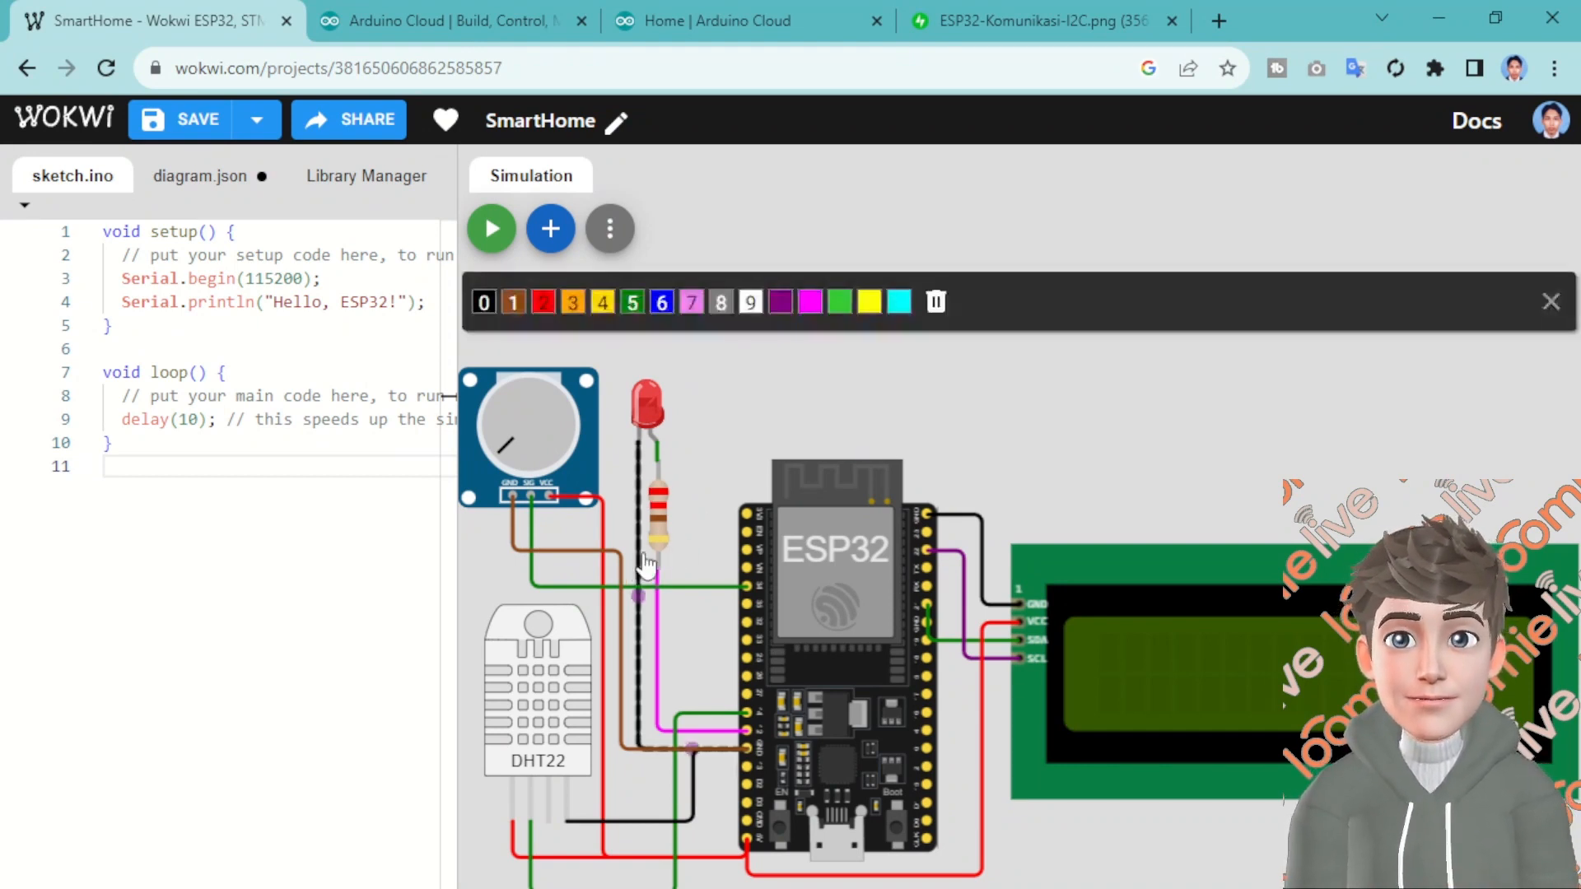
pyautogui.click(573, 303)
pyautogui.click(955, 396)
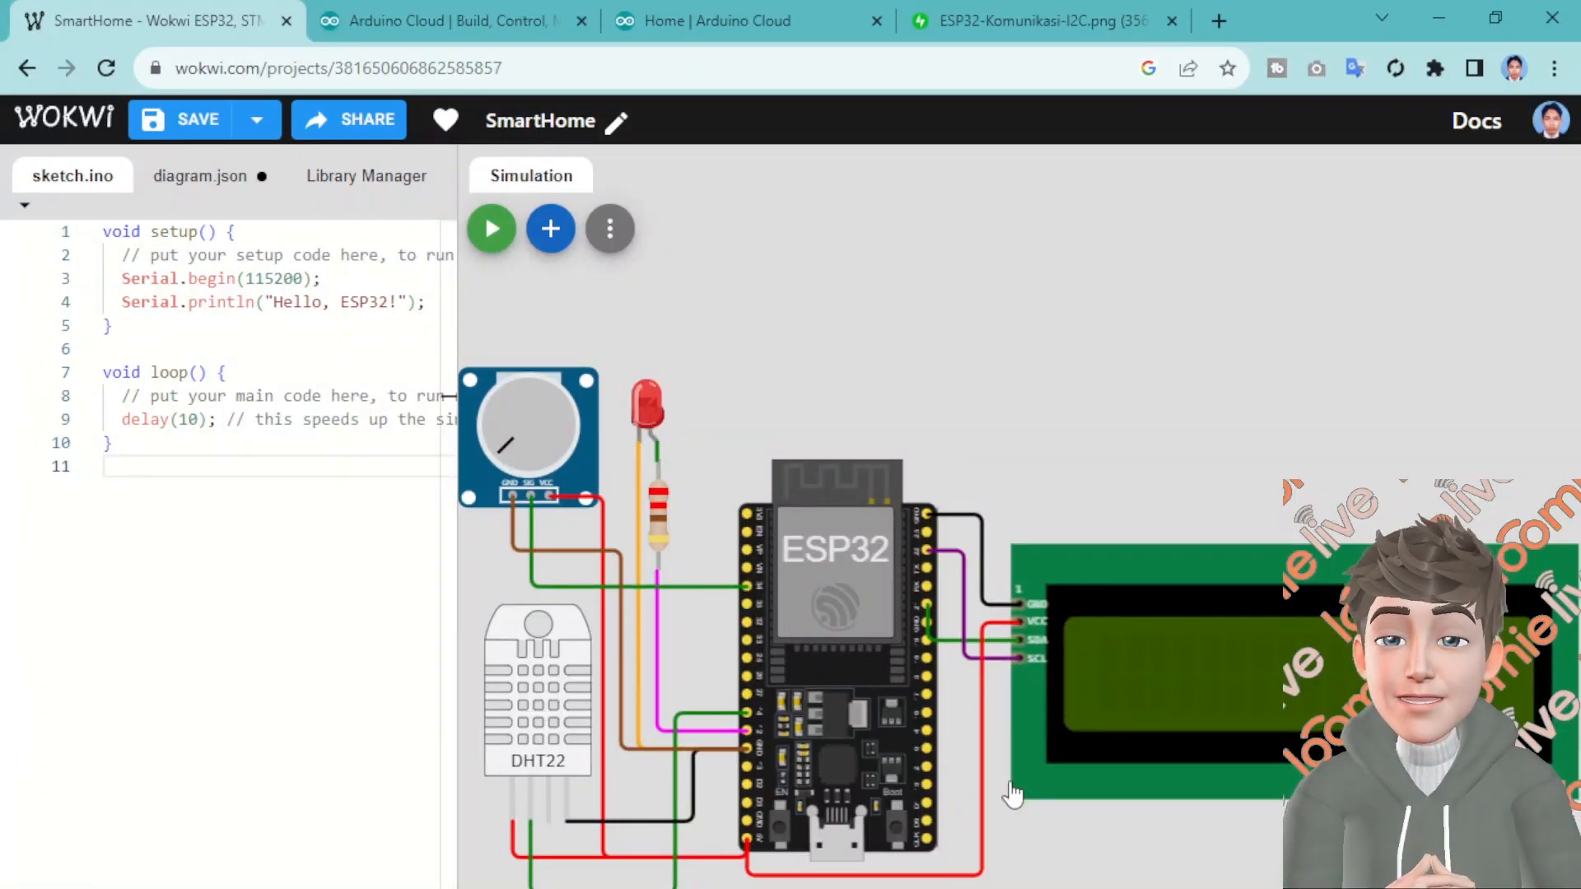
# Move the horizontal segment of the DHT22's black GND wire slightly lower, closer to the red wire
pyautogui.moveTo(1040, 877); pyautogui.dragTo(1112, 859)
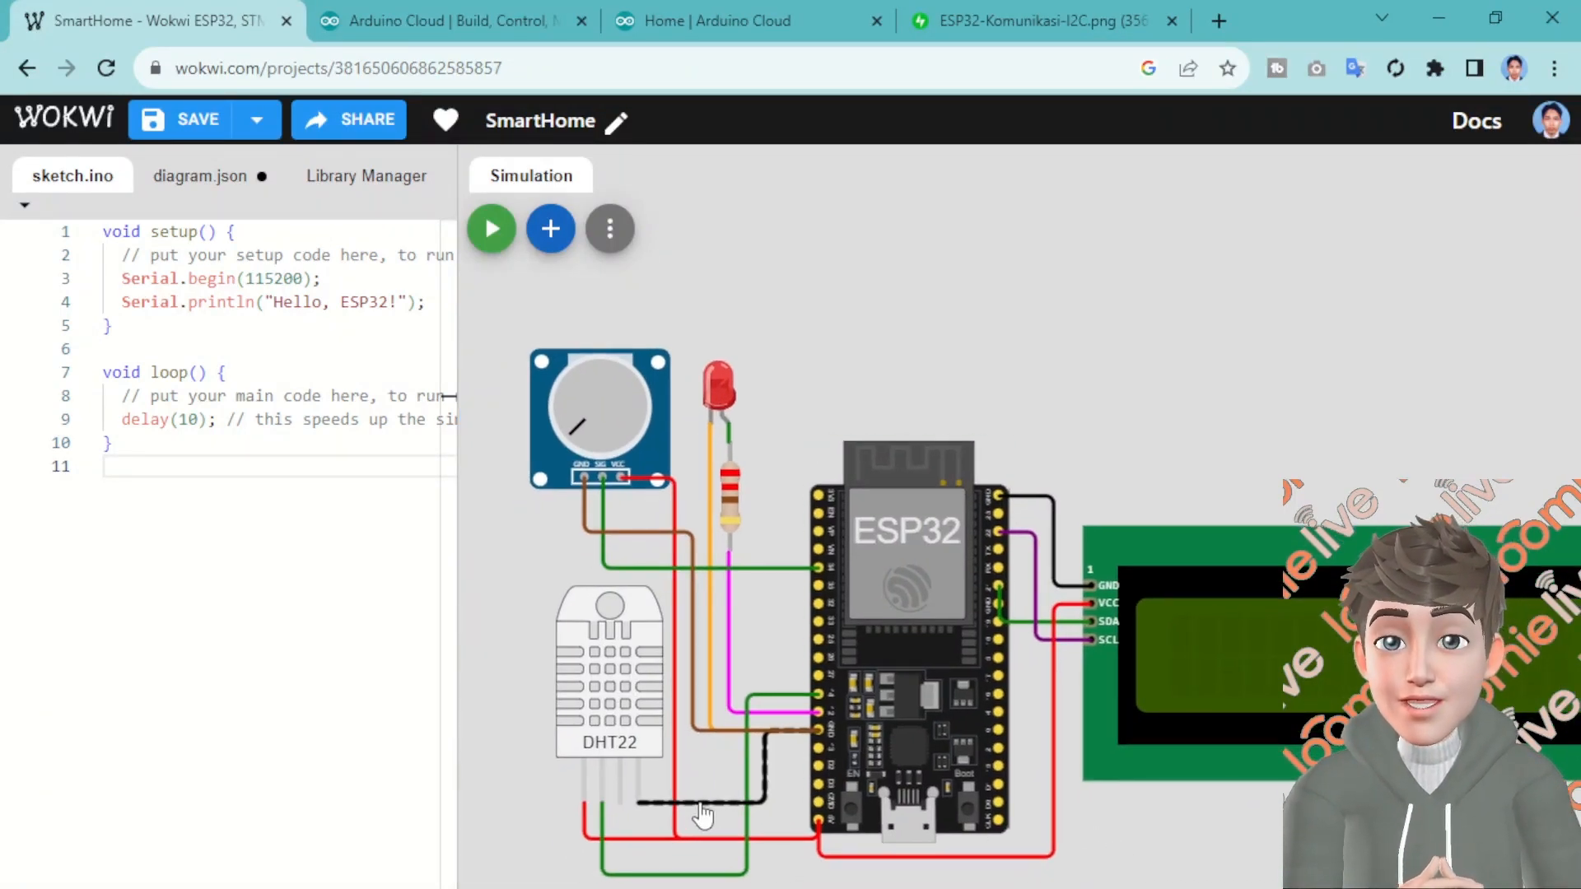
pyautogui.click(701, 803)
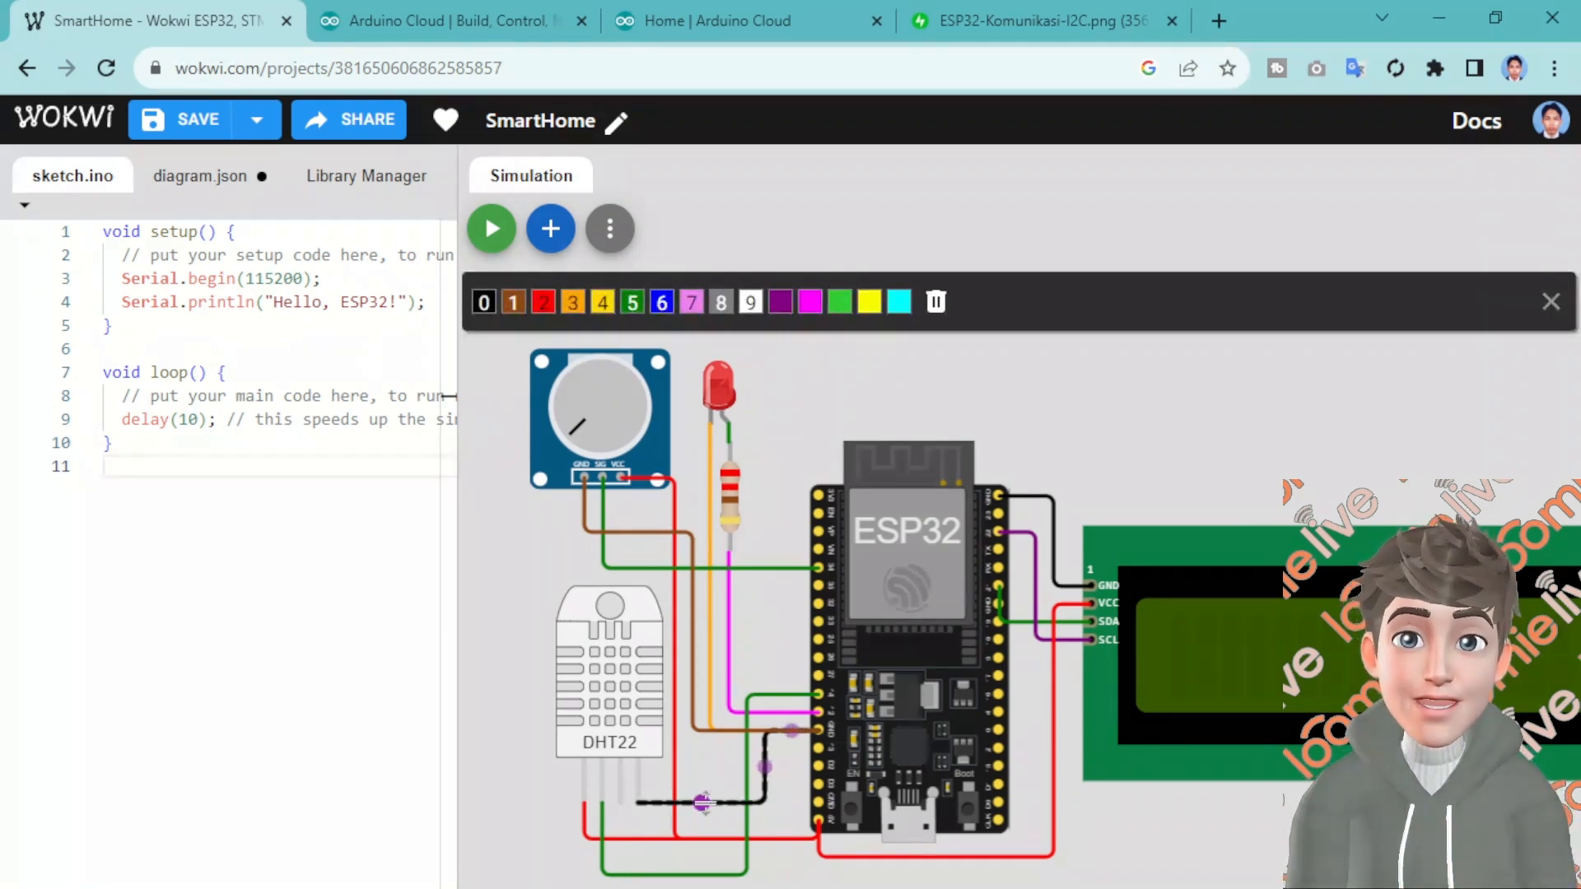
pyautogui.moveTo(707, 815); pyautogui.dragTo(707, 820)
pyautogui.click(836, 874)
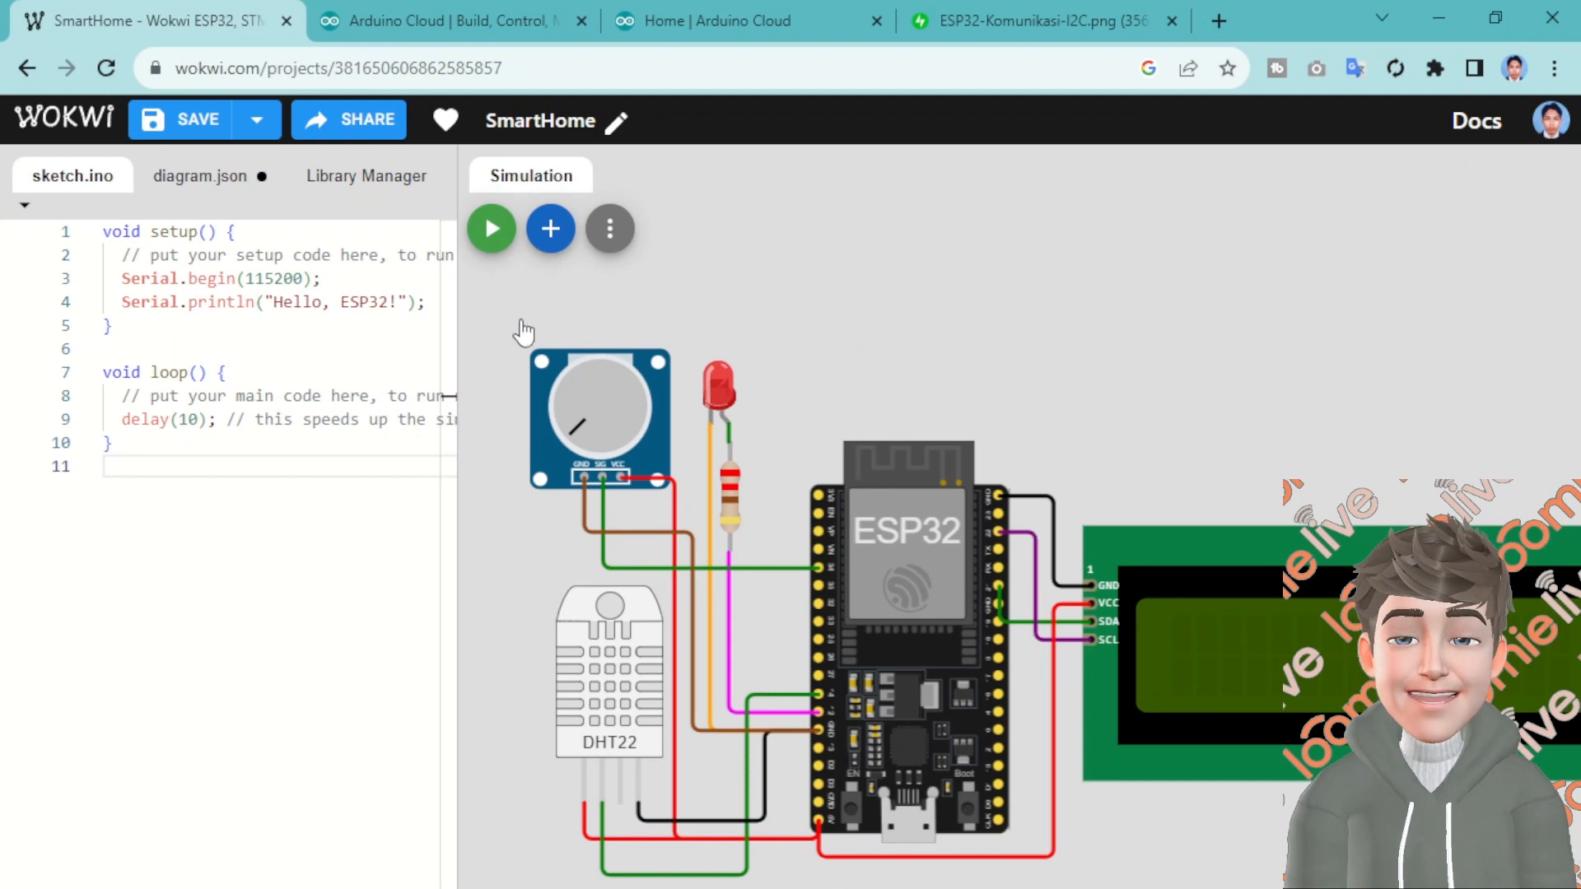
pyautogui.click(1123, 674)
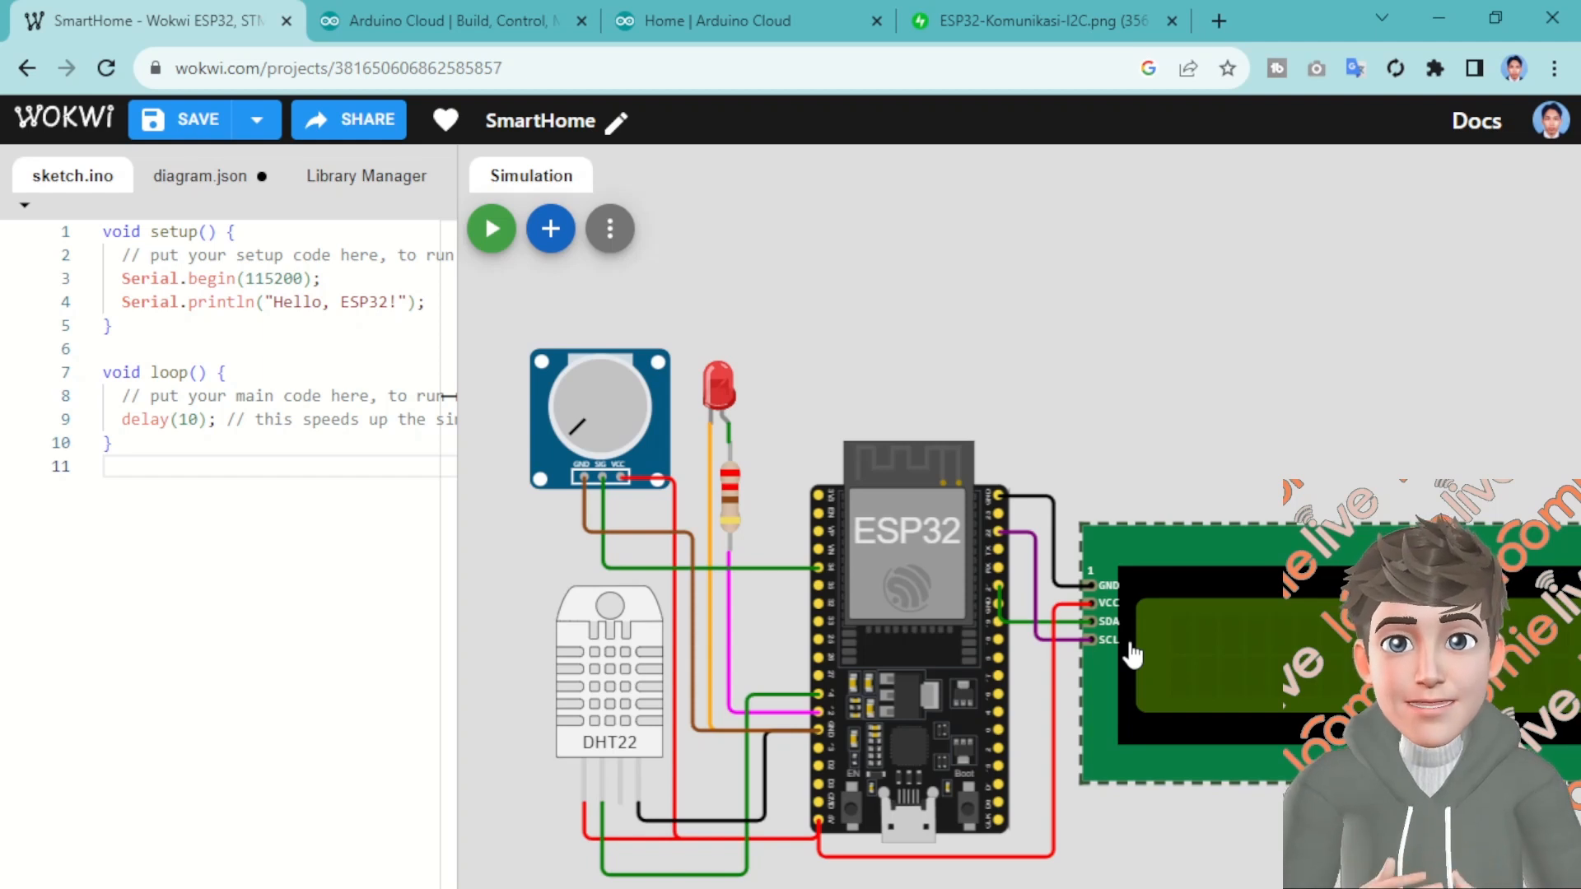
pyautogui.moveTo(1156, 403); pyautogui.dragTo(1159, 361)
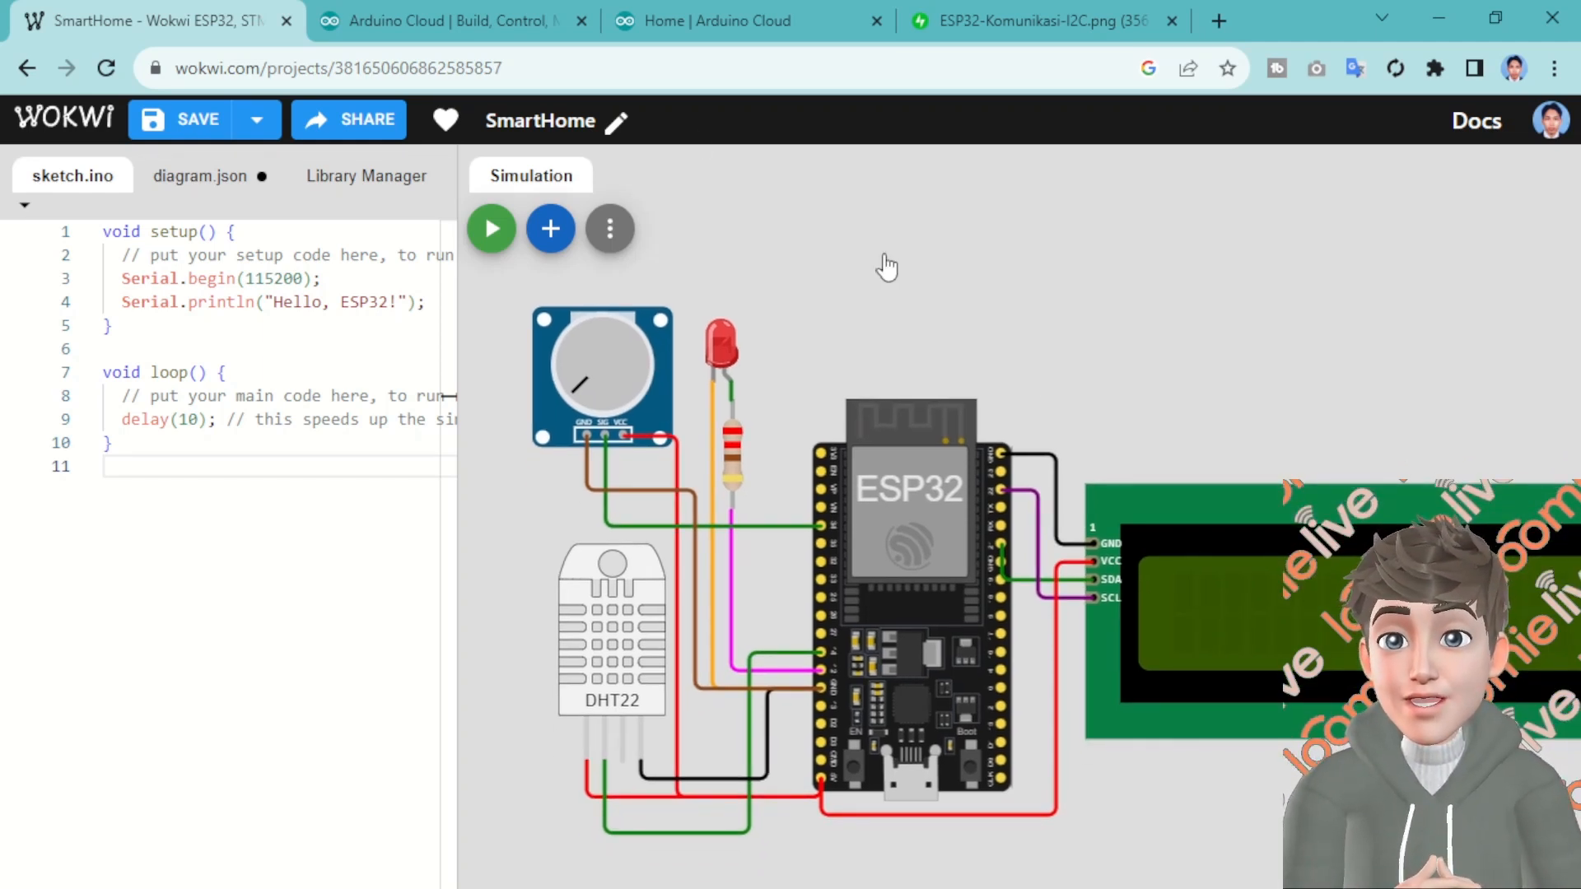
# Look through the Arduino Cloud landing page down to the supported hardware section
pyautogui.click(503, 33)
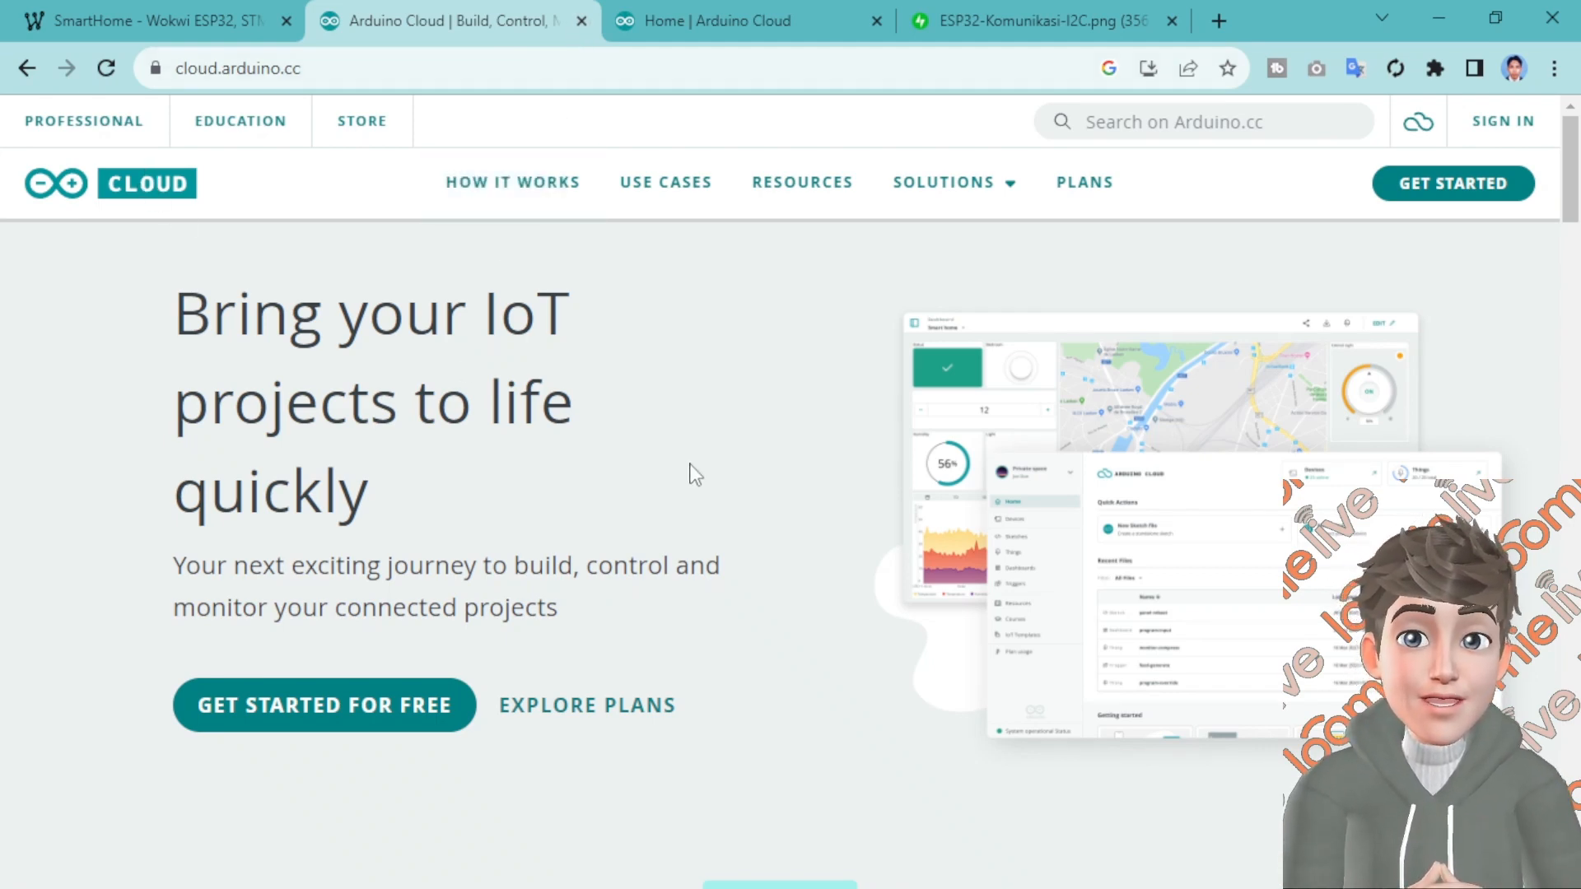
pyautogui.scroll(-8, 696, 475)
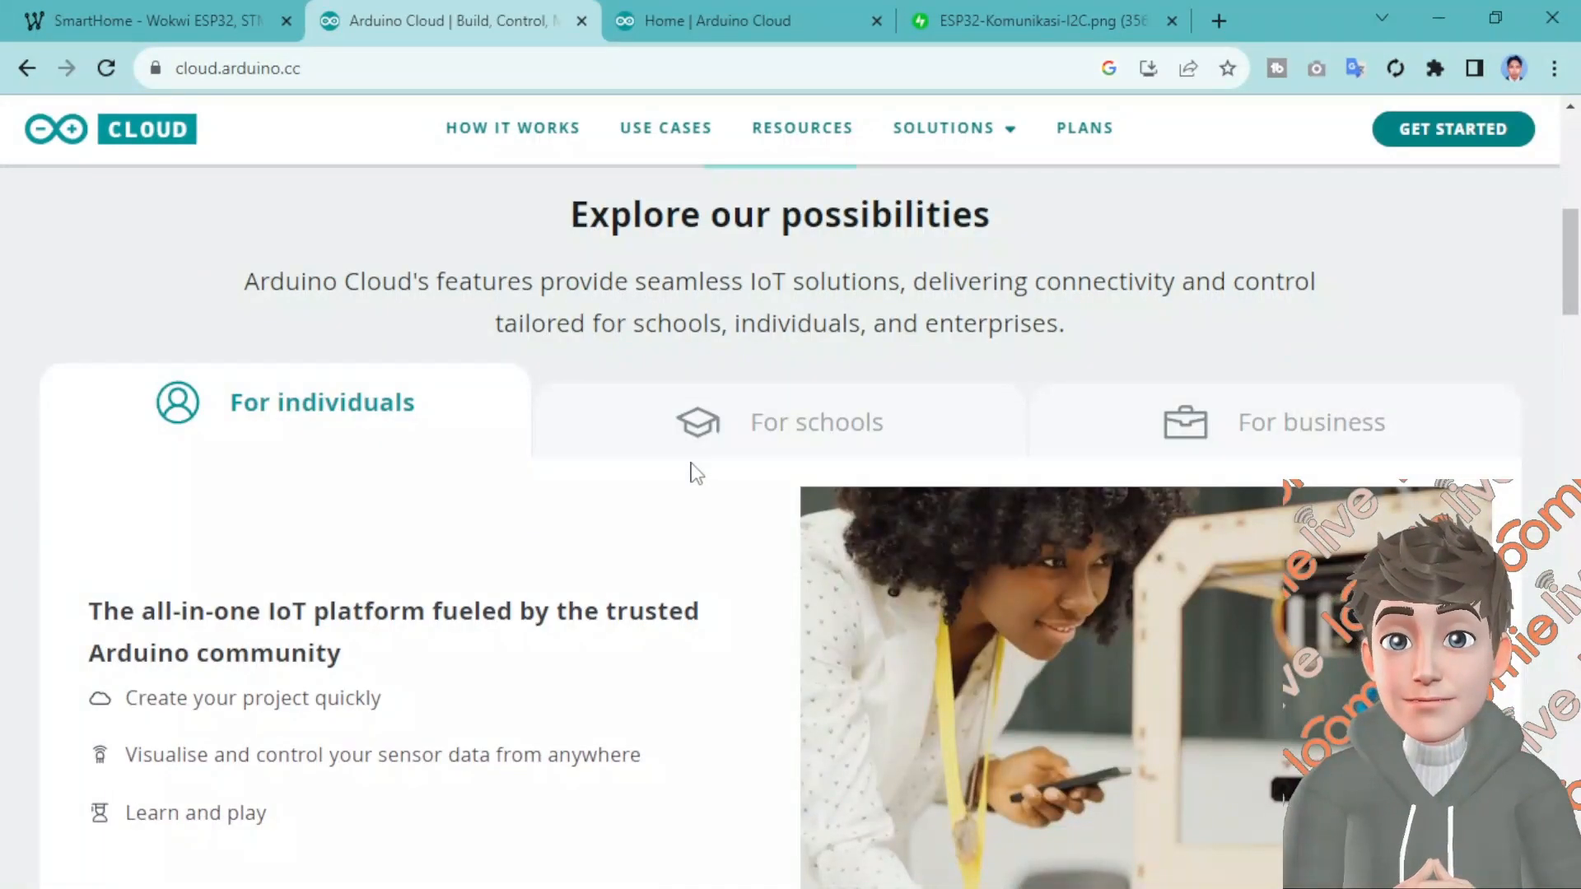
pyautogui.scroll(-3, 695, 469)
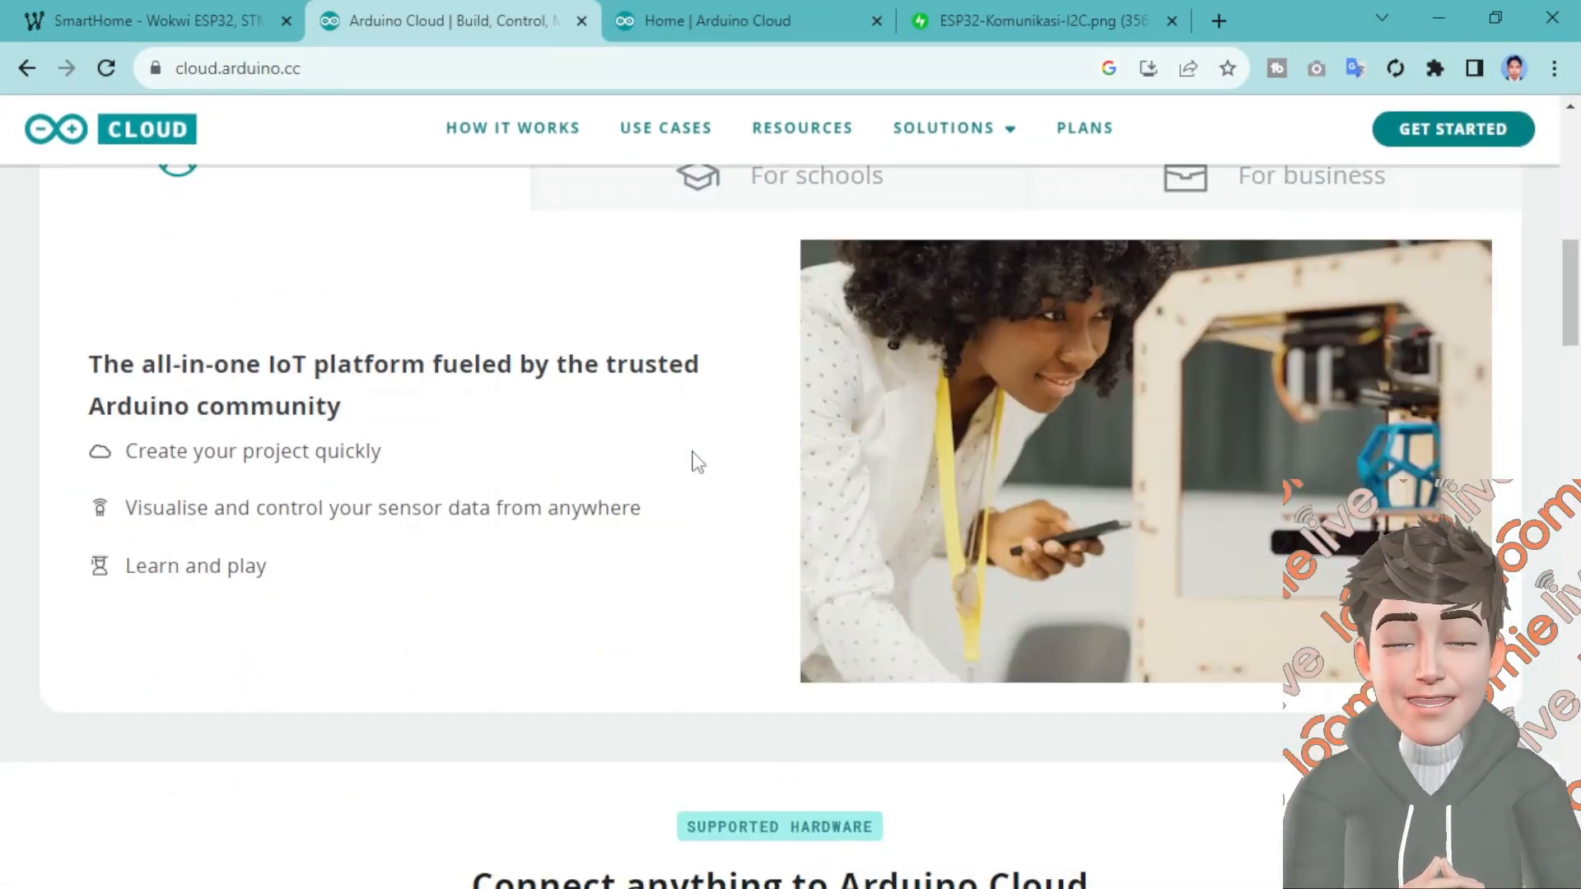
pyautogui.scroll(-3, 693, 452)
pyautogui.scroll(-3, 695, 451)
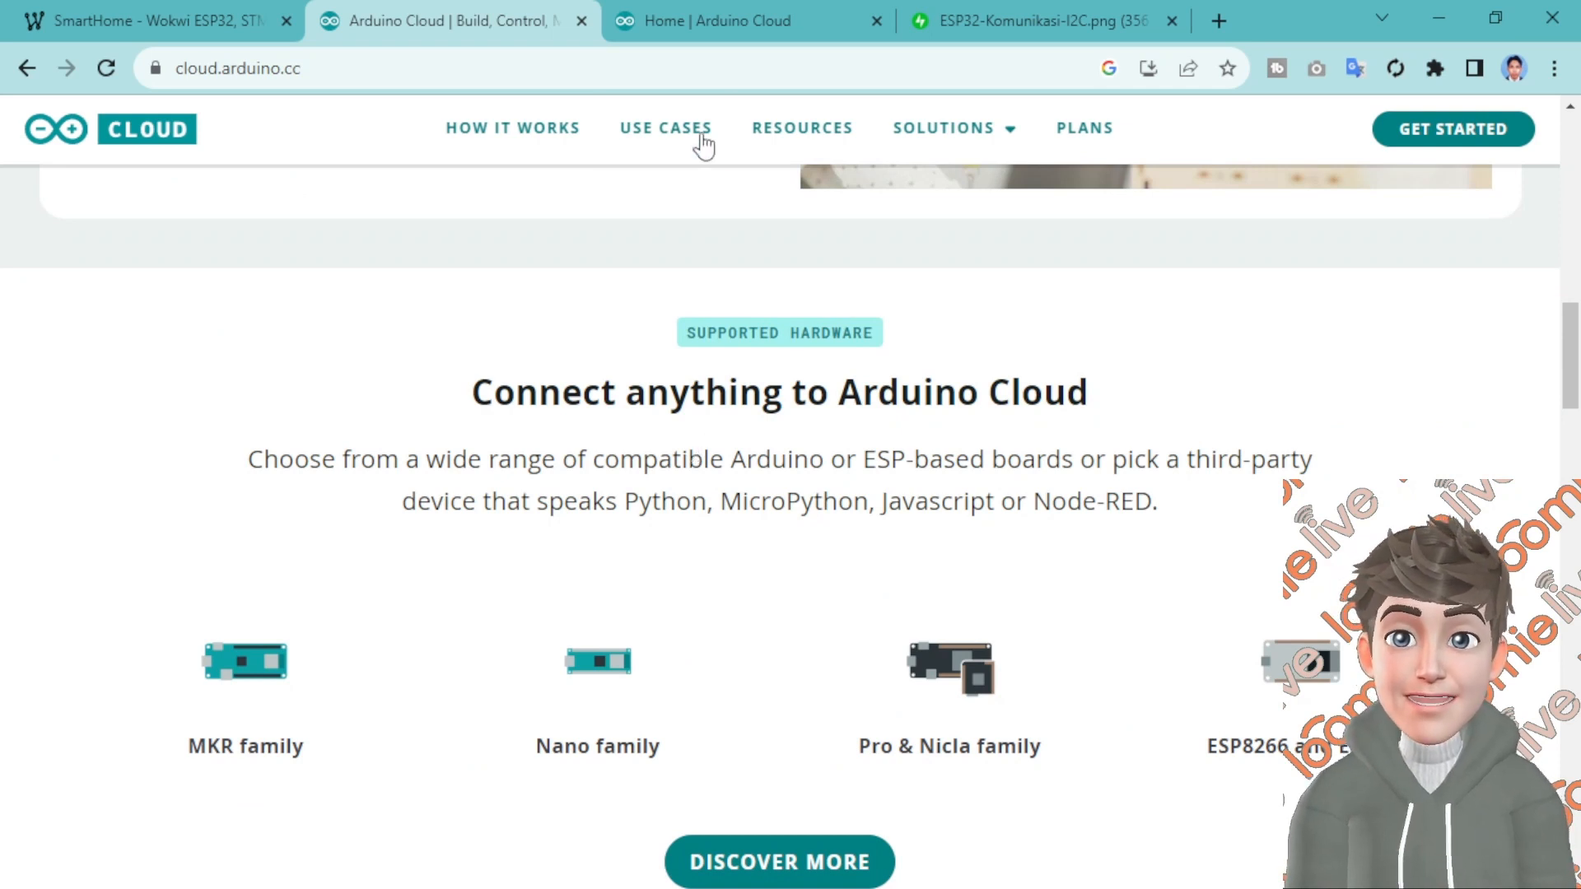
# Start adding a new device from the Arduino Cloud device list and choose the third-party device setup
pyautogui.click(713, 46)
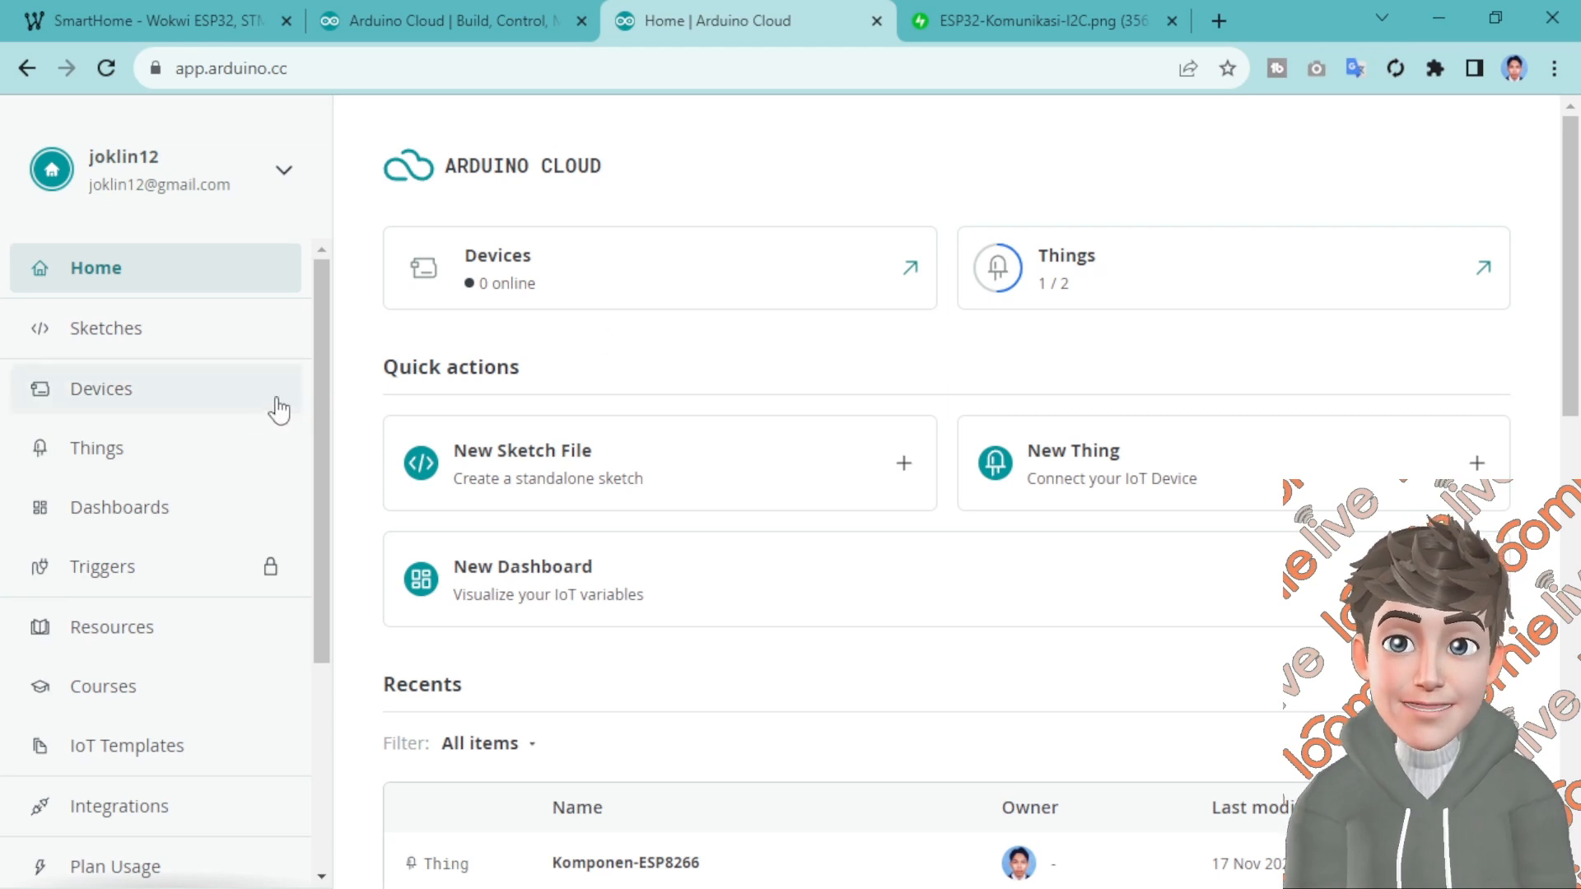
pyautogui.click(160, 520)
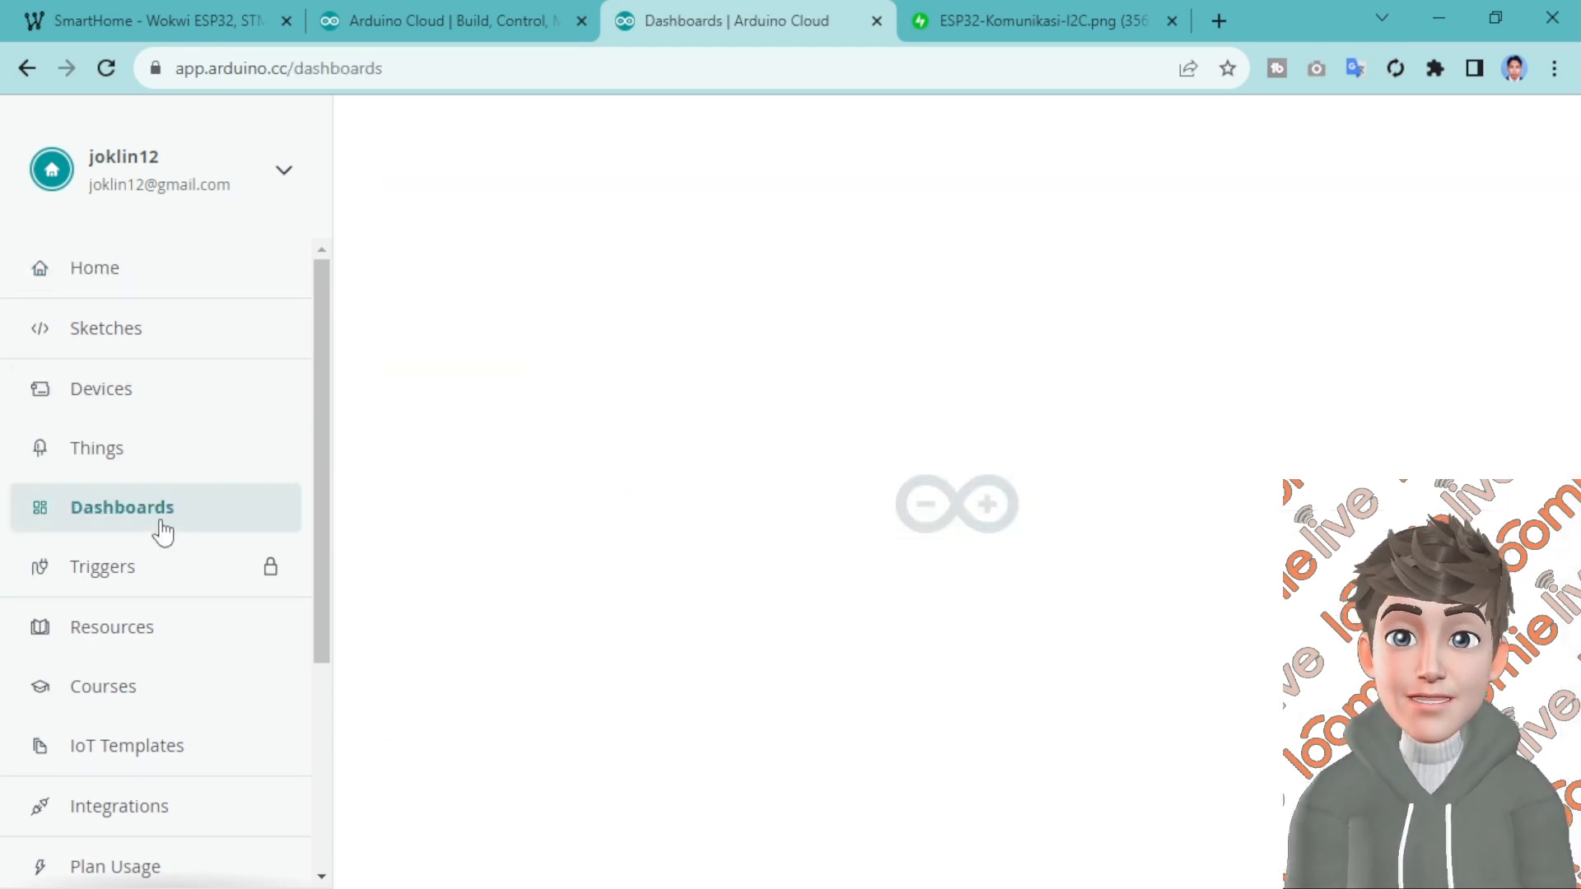
pyautogui.click(136, 397)
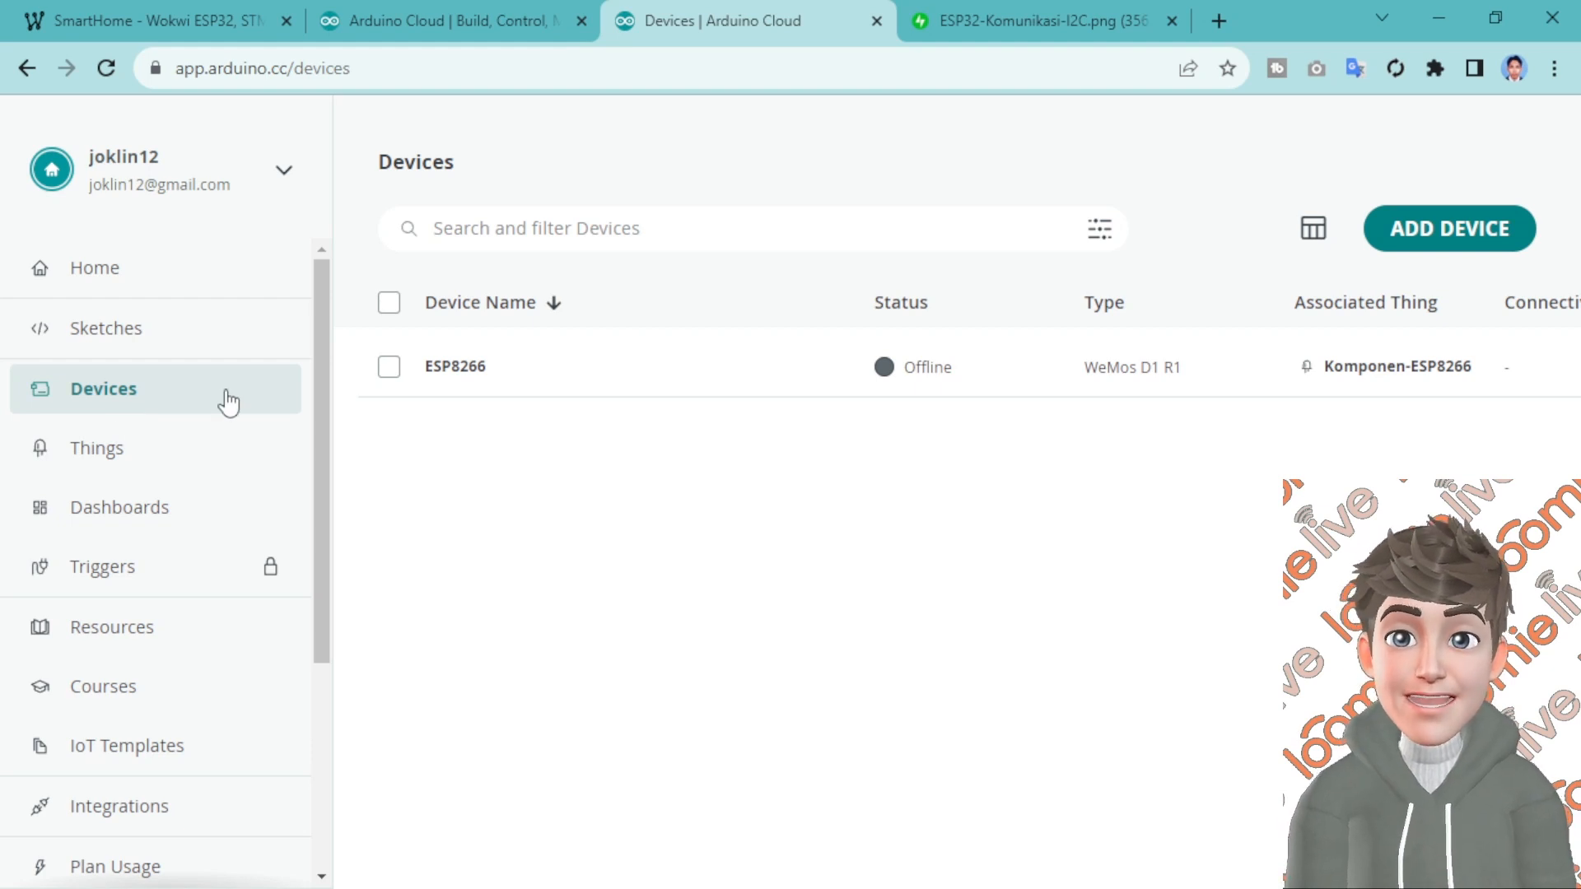
pyautogui.click(1417, 235)
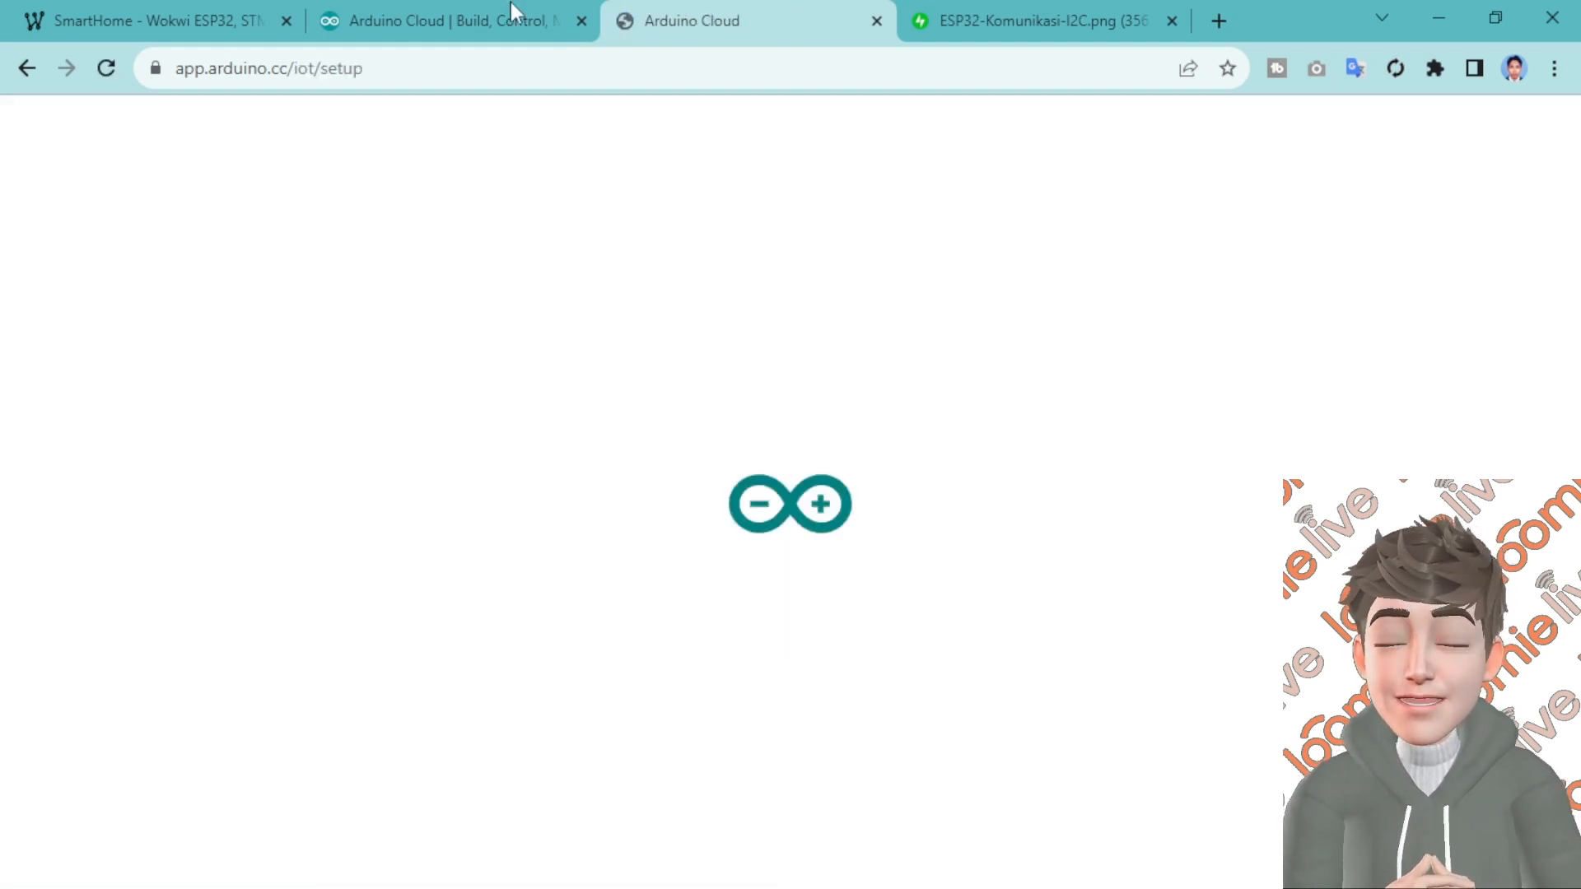
pyautogui.click(211, 37)
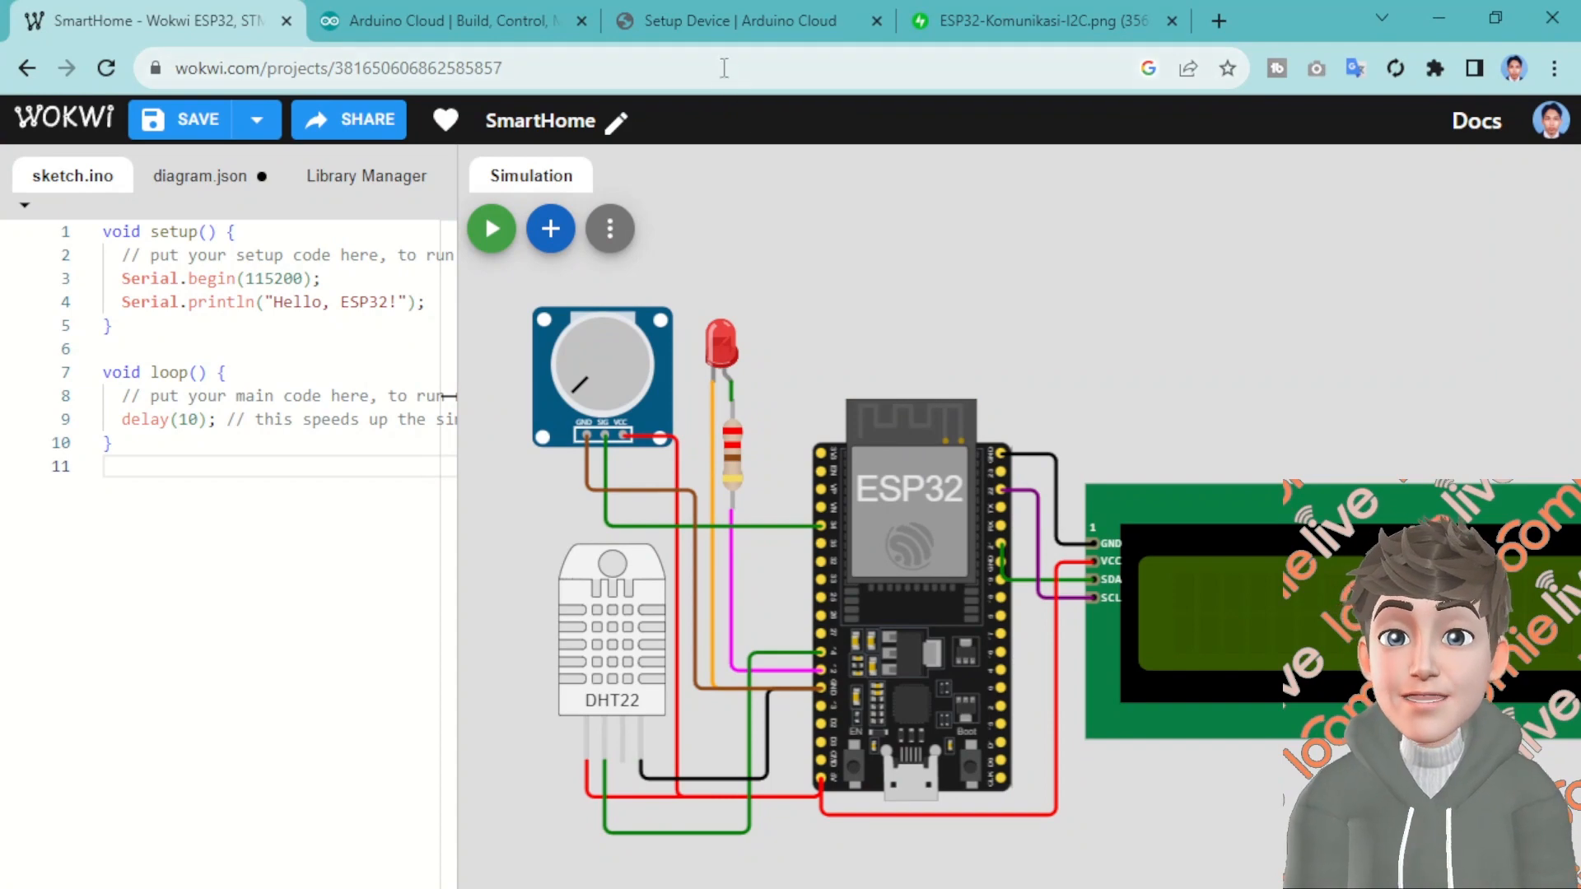
pyautogui.click(718, 22)
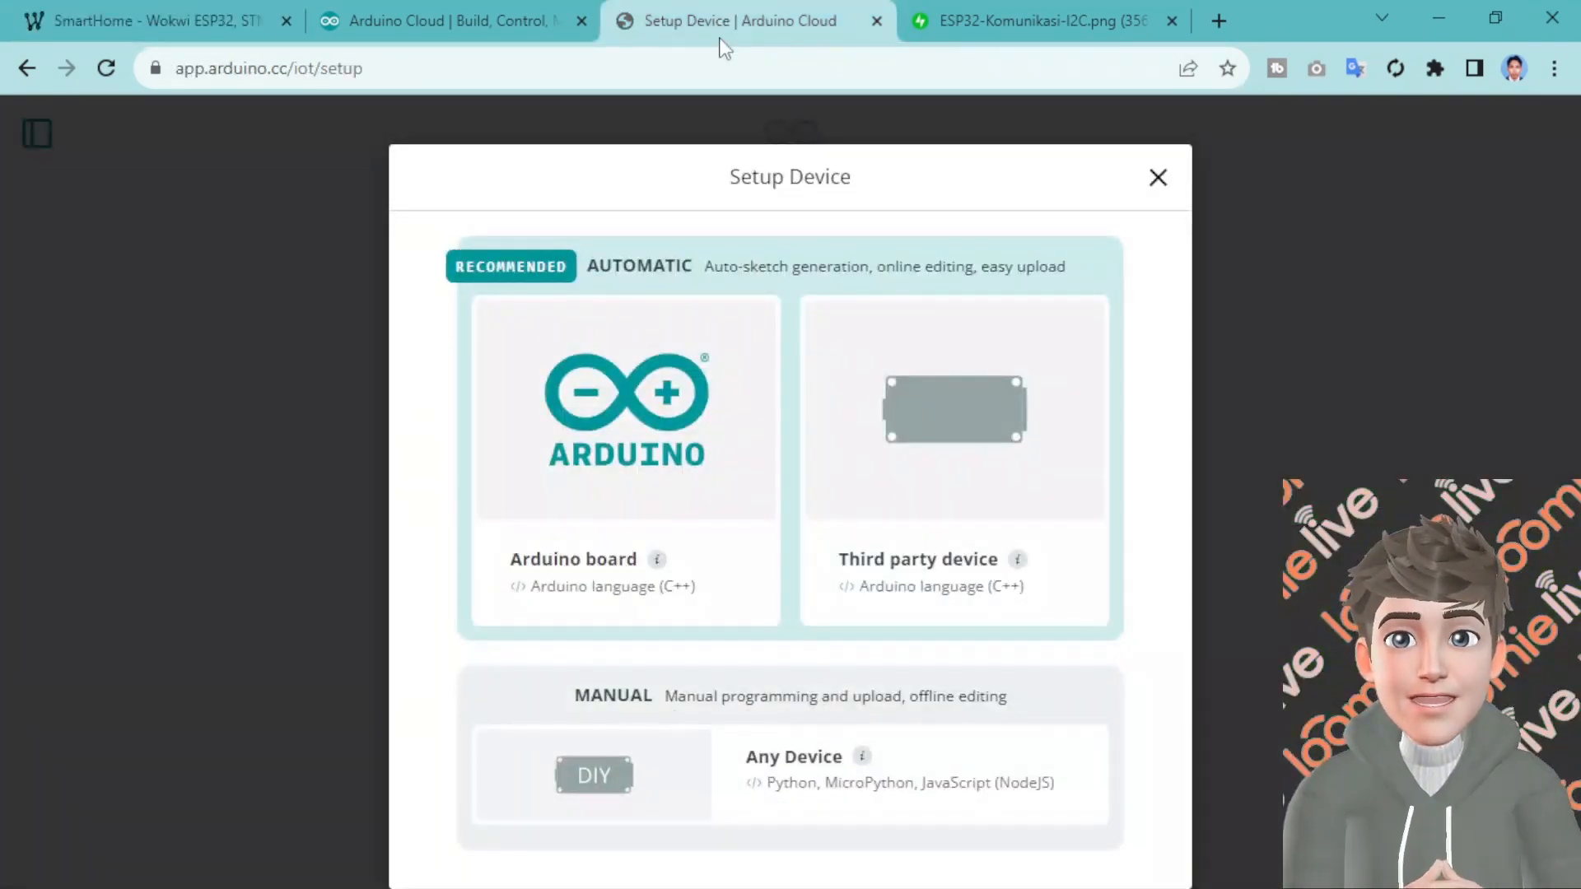
pyautogui.click(948, 422)
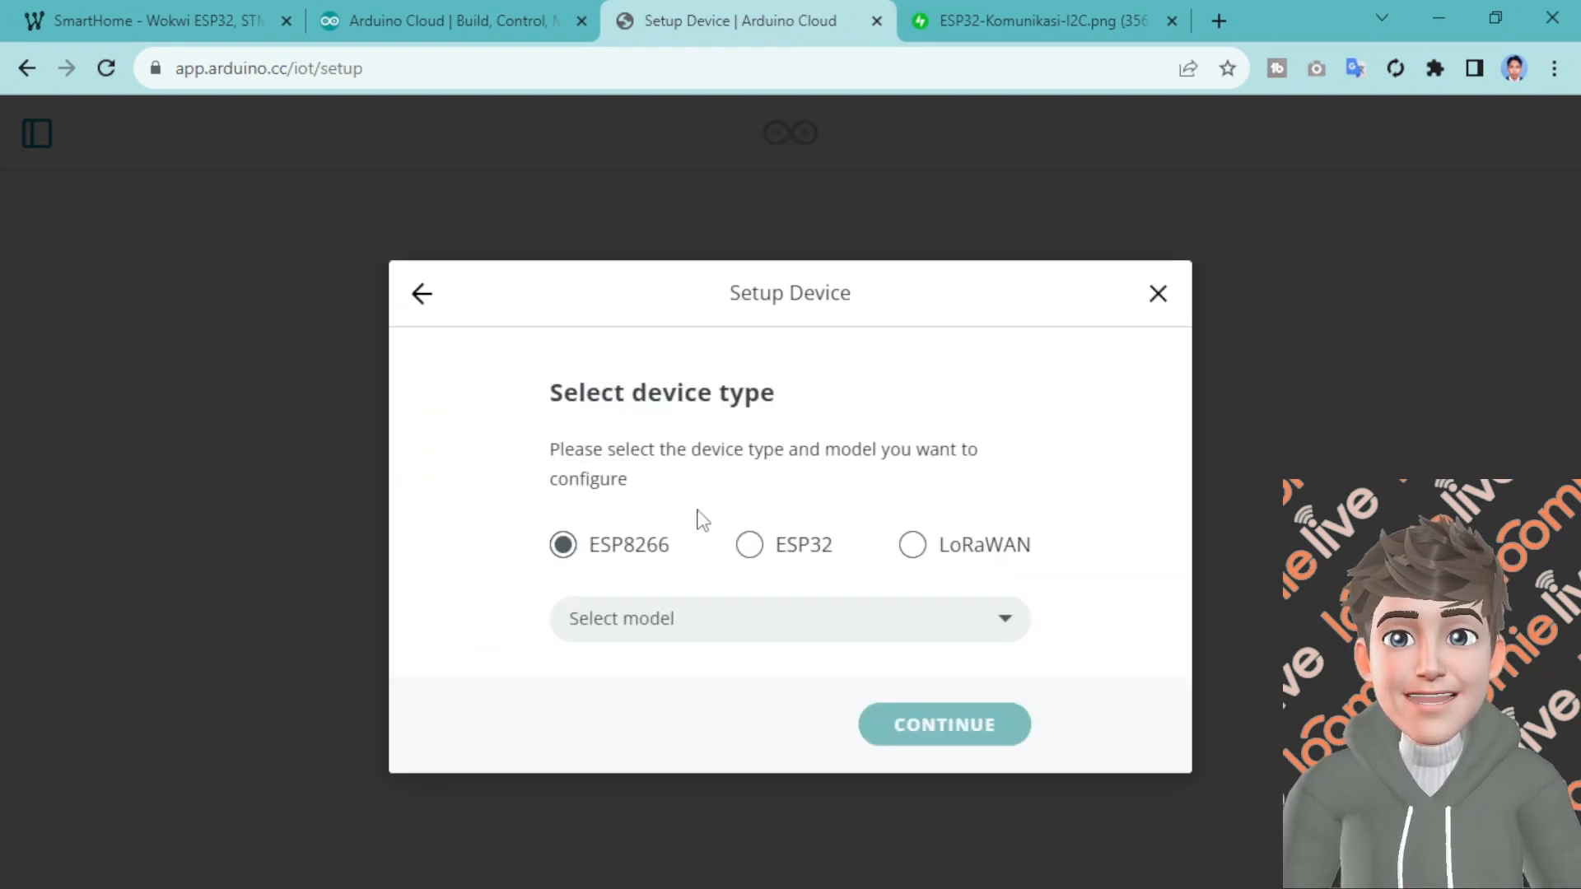
pyautogui.click(778, 557)
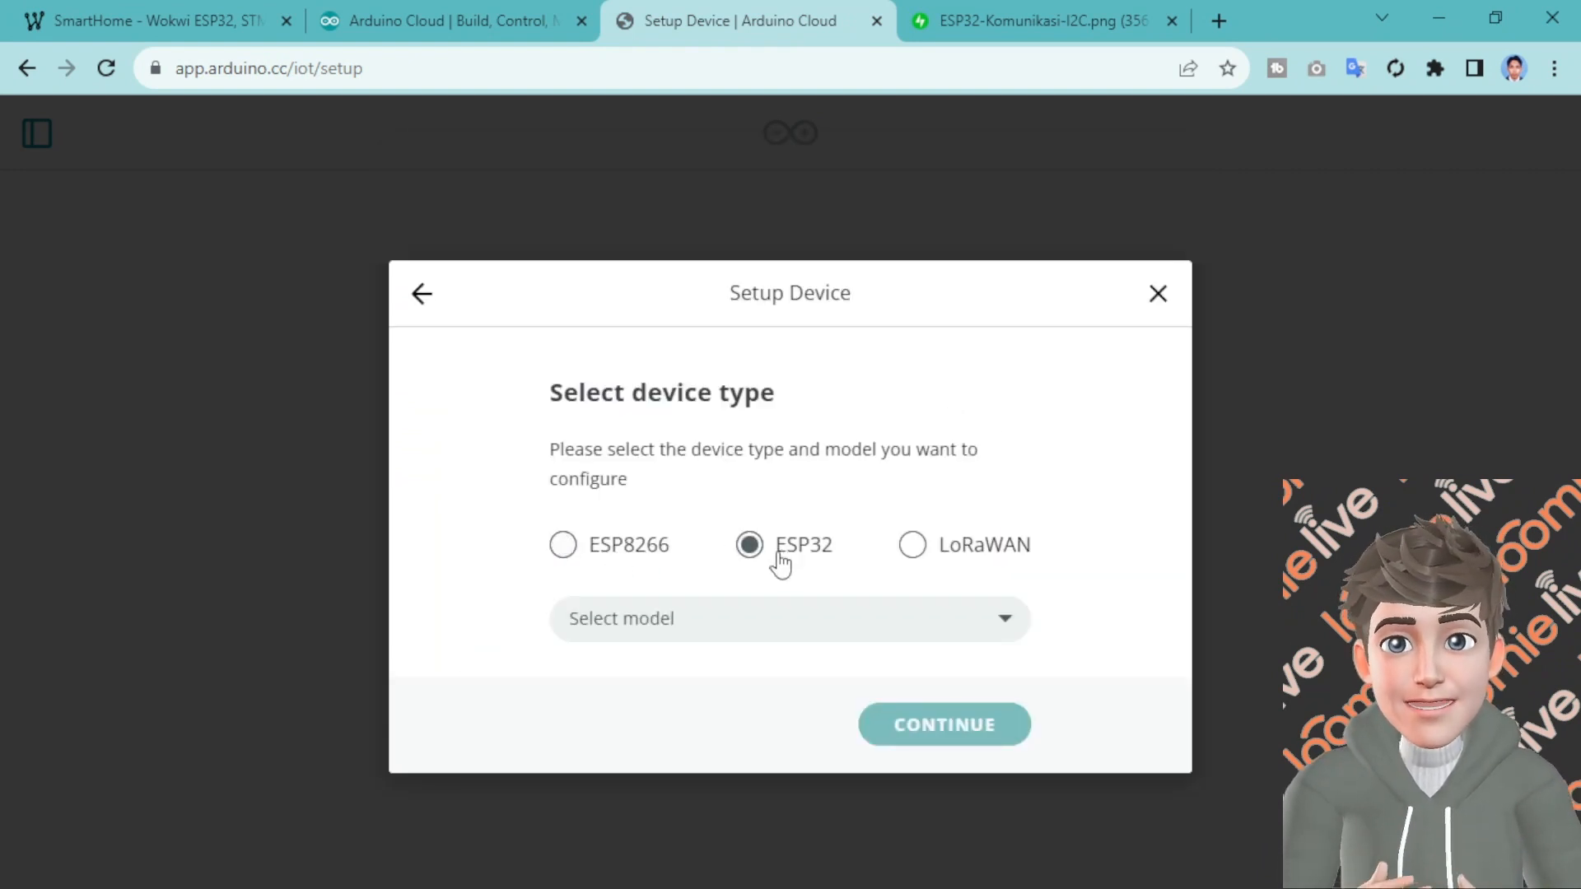
pyautogui.click(922, 554)
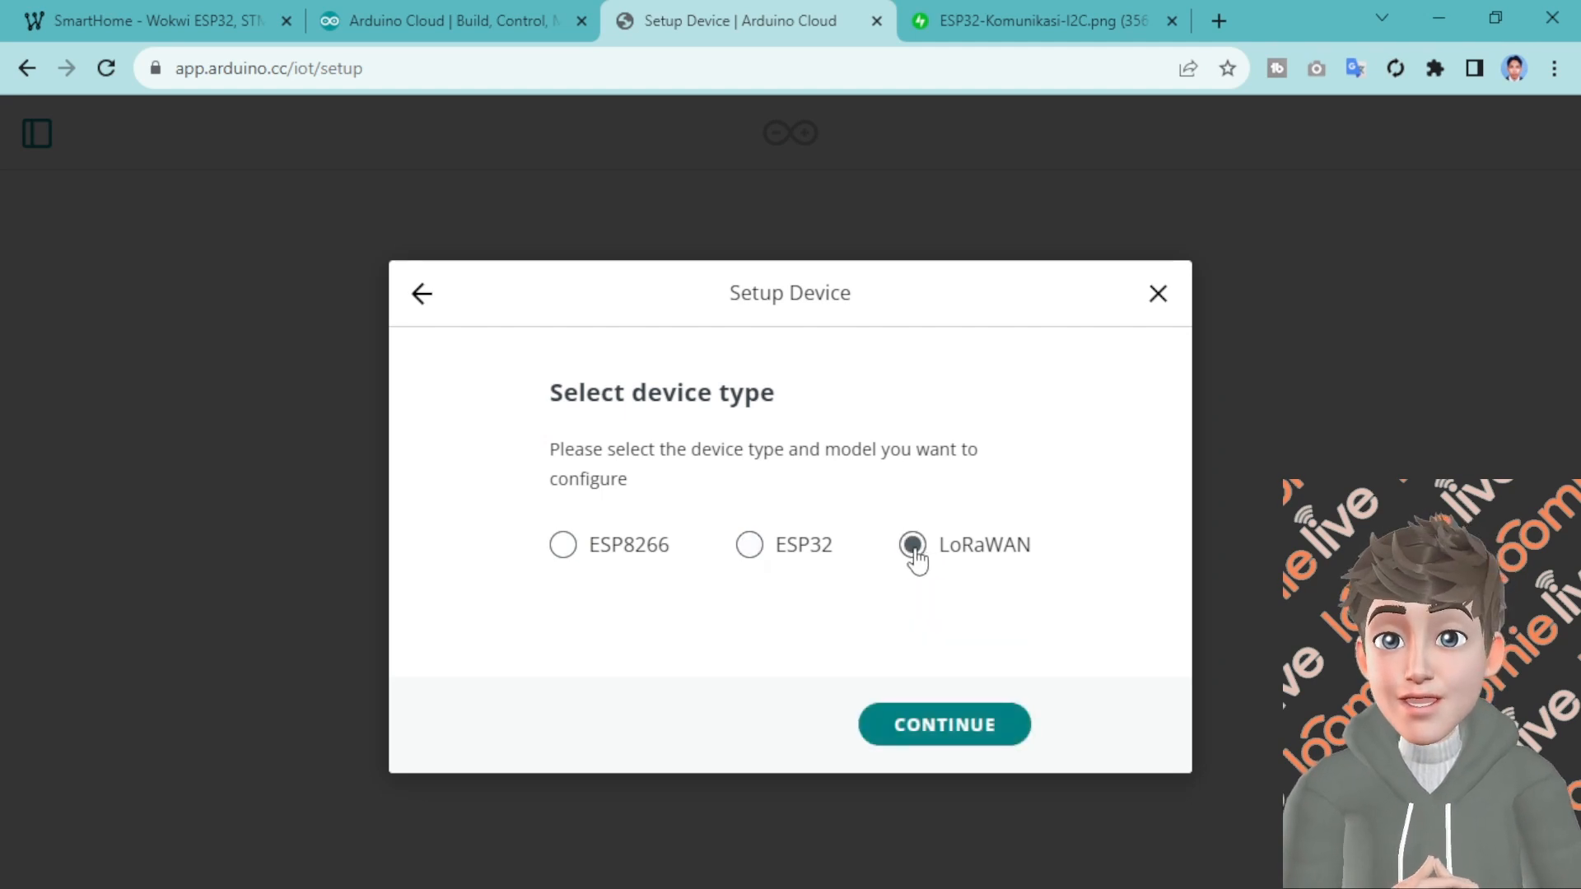
pyautogui.click(663, 563)
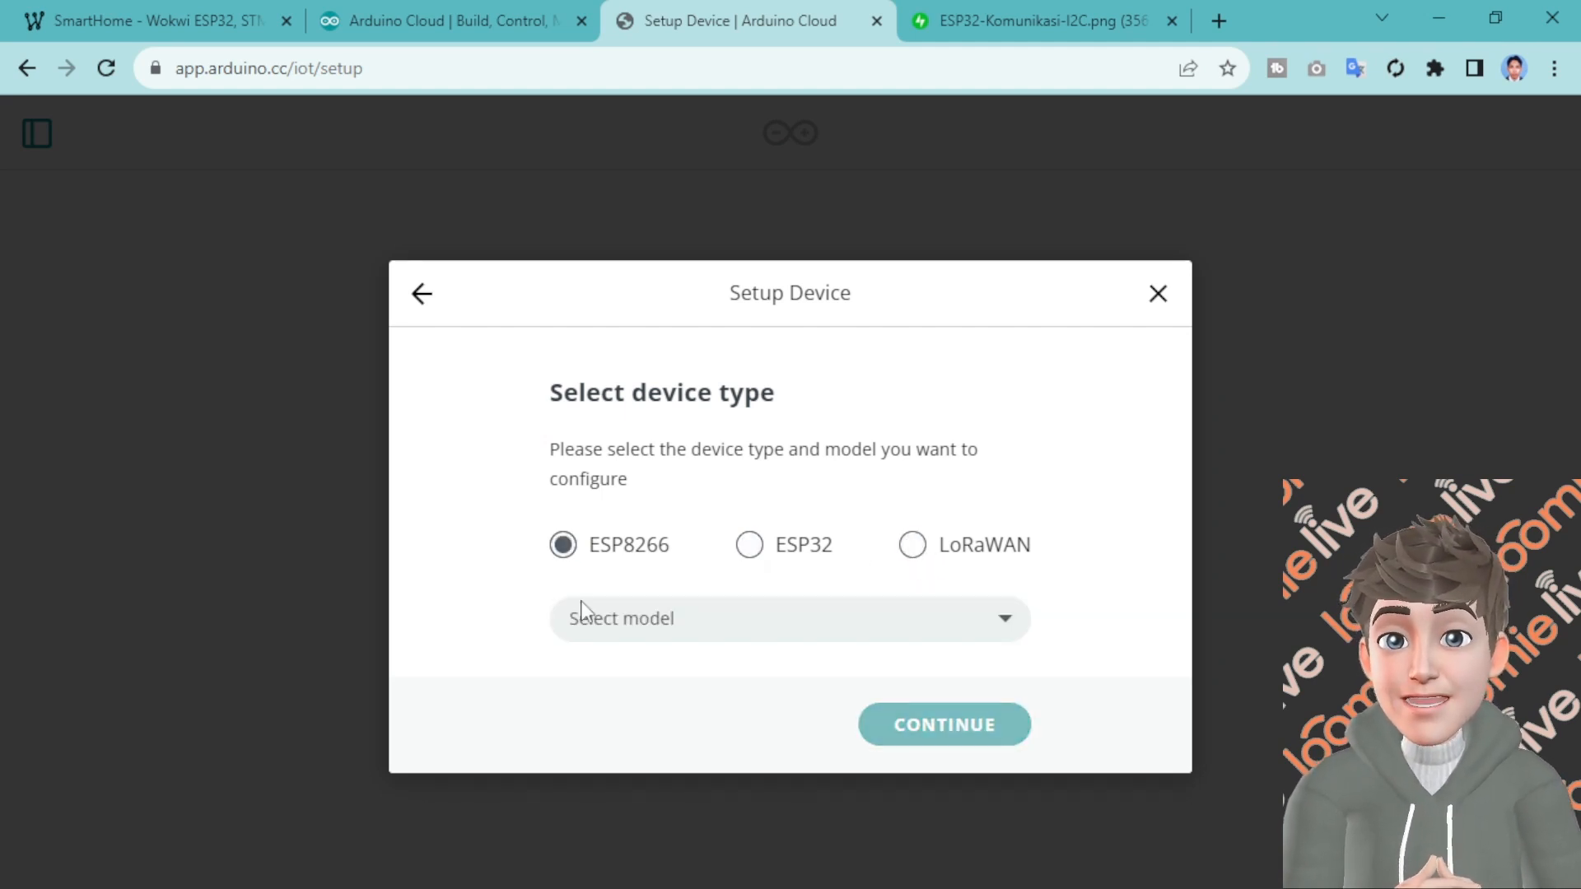
# Choose NodeMCU 1.0 (ESP-12E Module) as the model for the ESP8266 device type
pyautogui.click(708, 619)
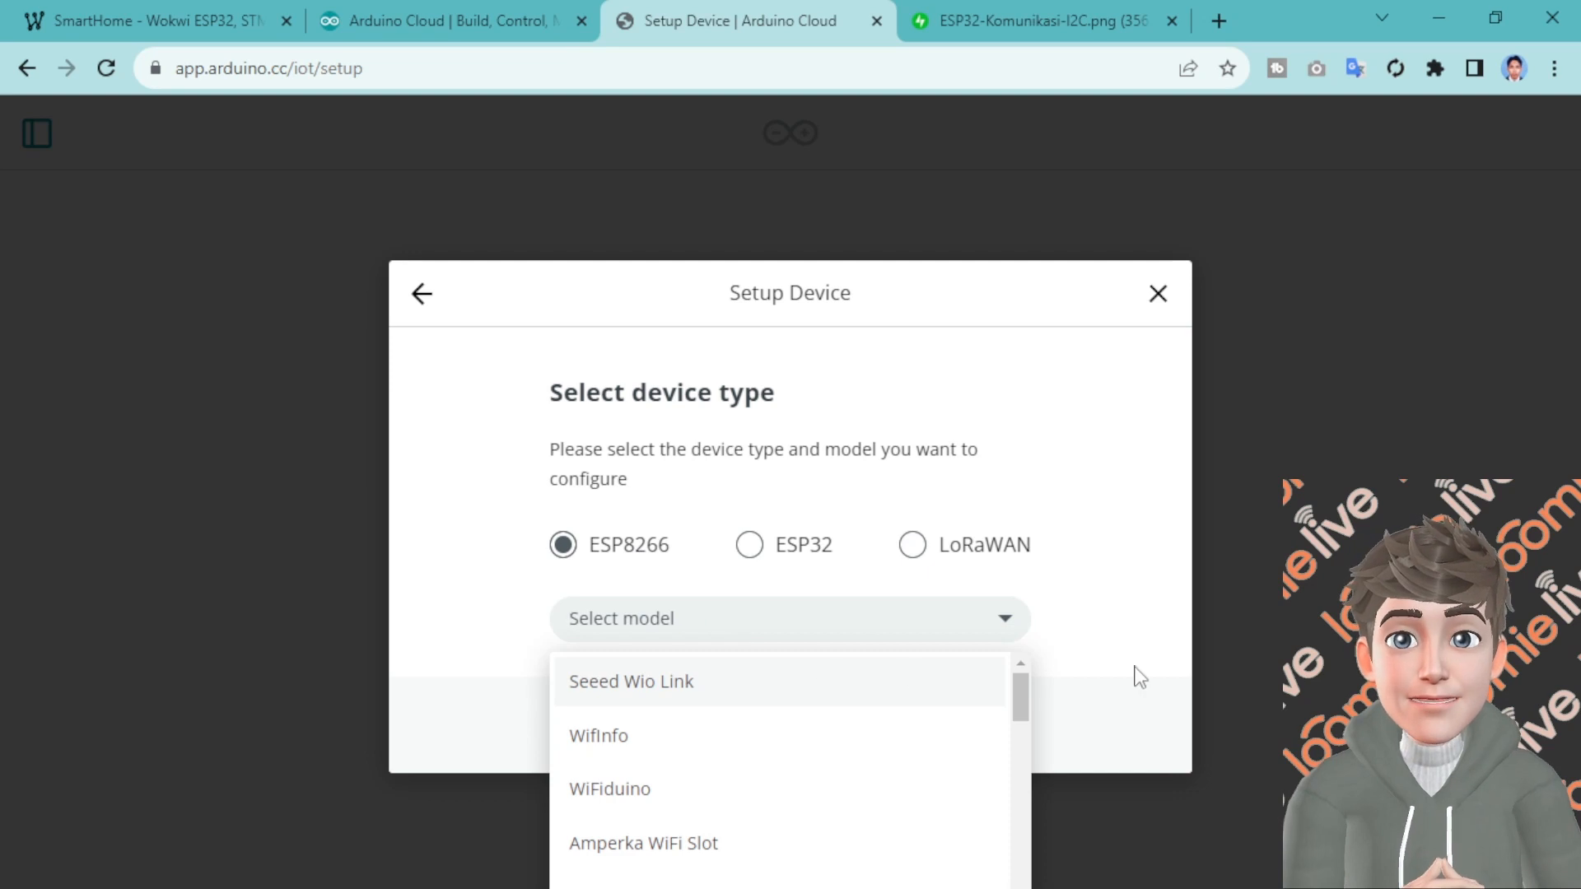
pyautogui.scroll(-2, 958, 690)
pyautogui.scroll(-5, 958, 691)
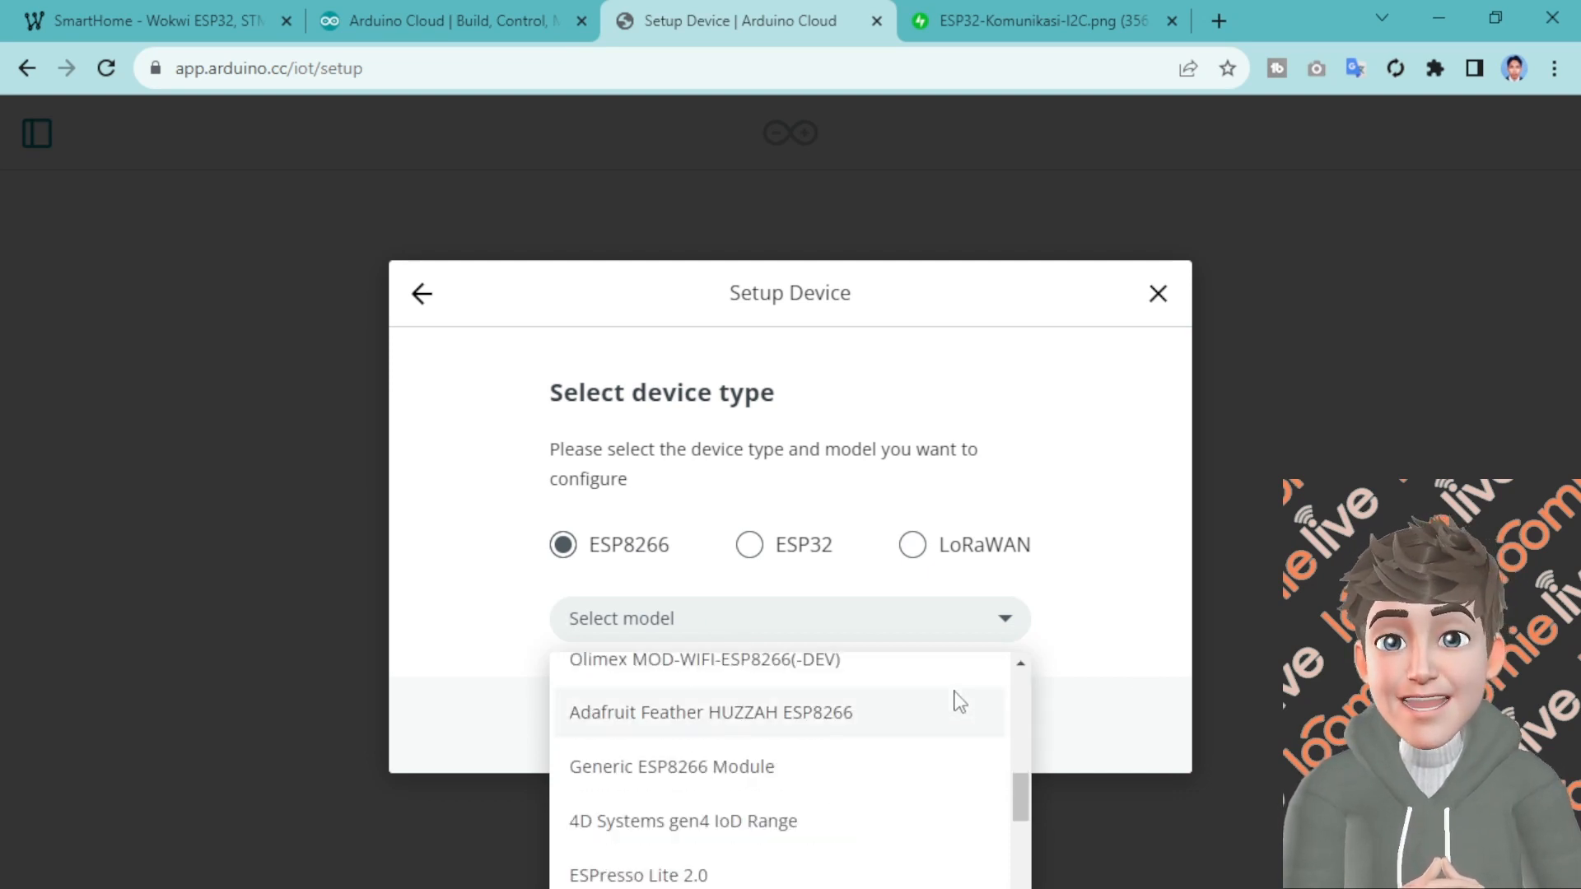
pyautogui.scroll(-3, 959, 700)
pyautogui.scroll(-3, 959, 701)
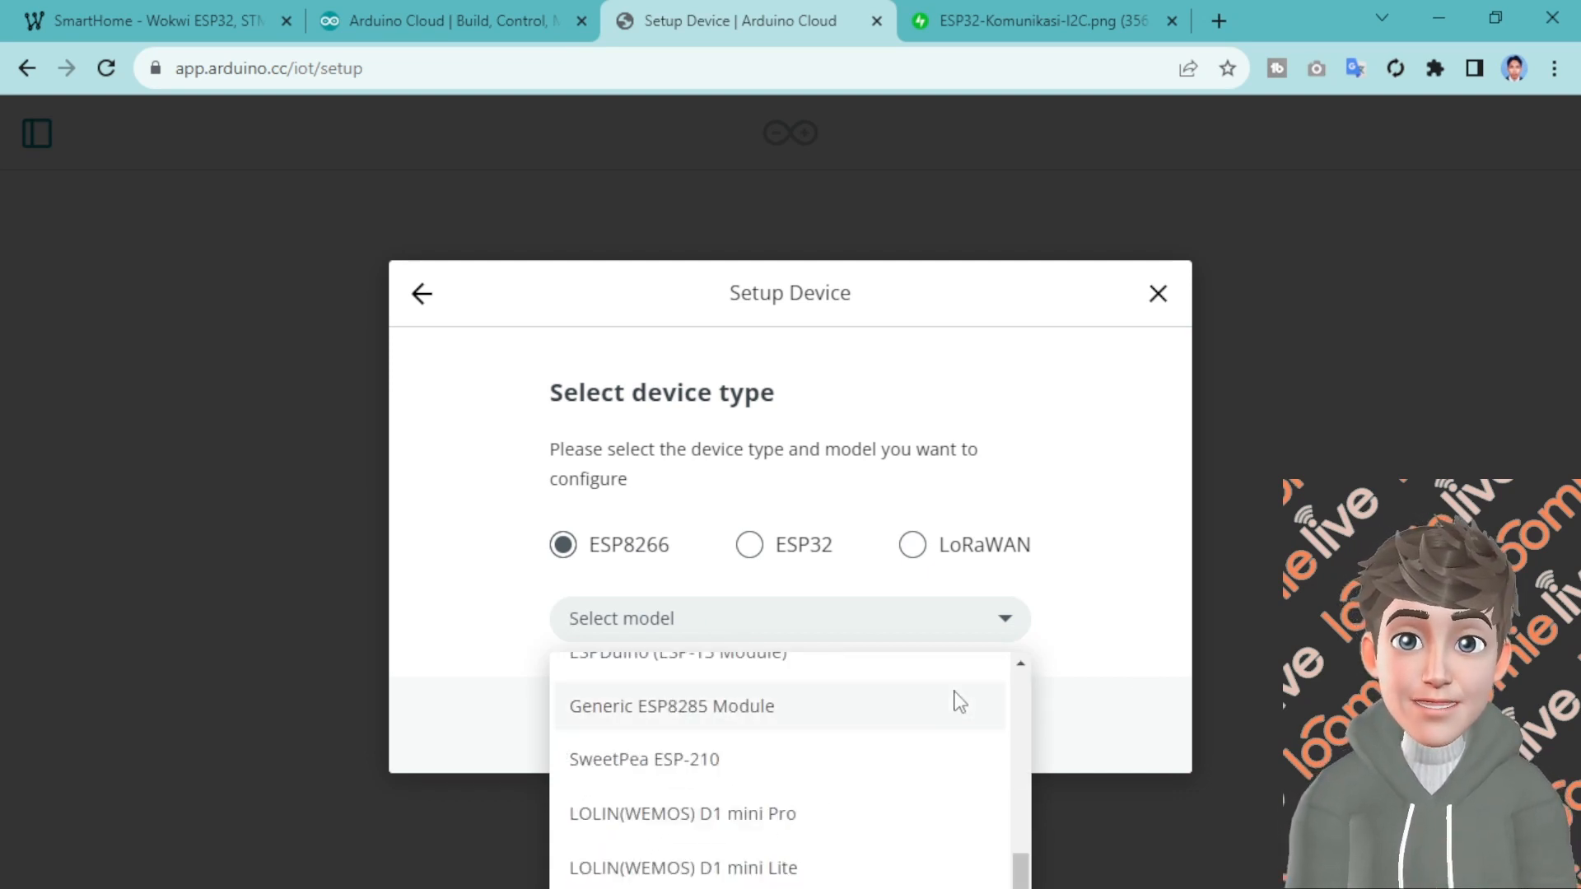
pyautogui.scroll(1, 959, 702)
pyautogui.scroll(10, 959, 702)
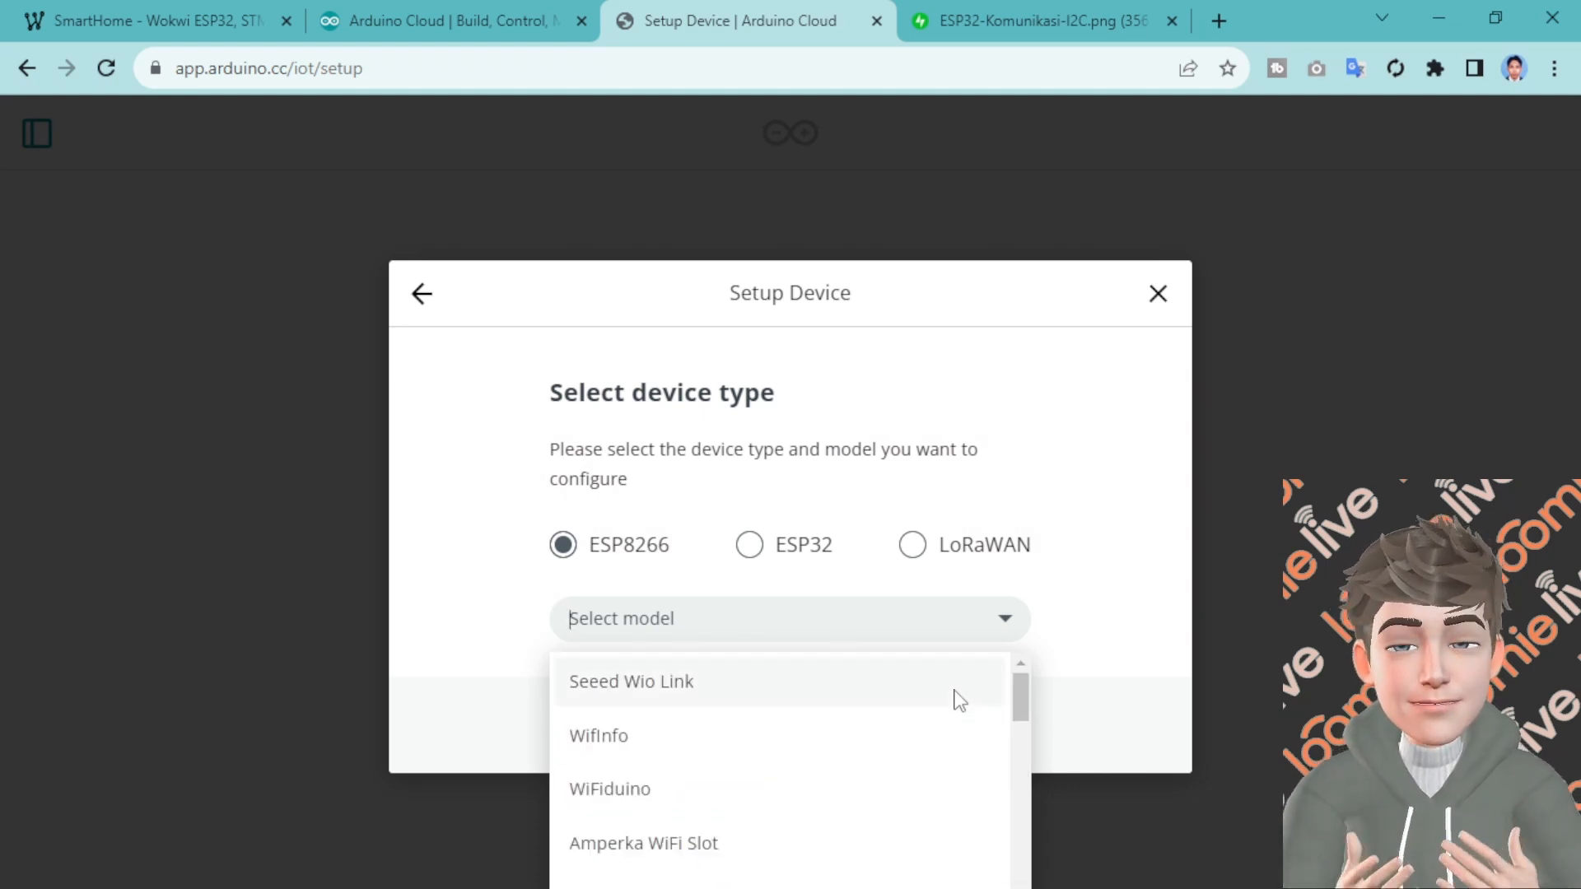
pyautogui.scroll(-9, 959, 702)
pyautogui.scroll(-5, 959, 701)
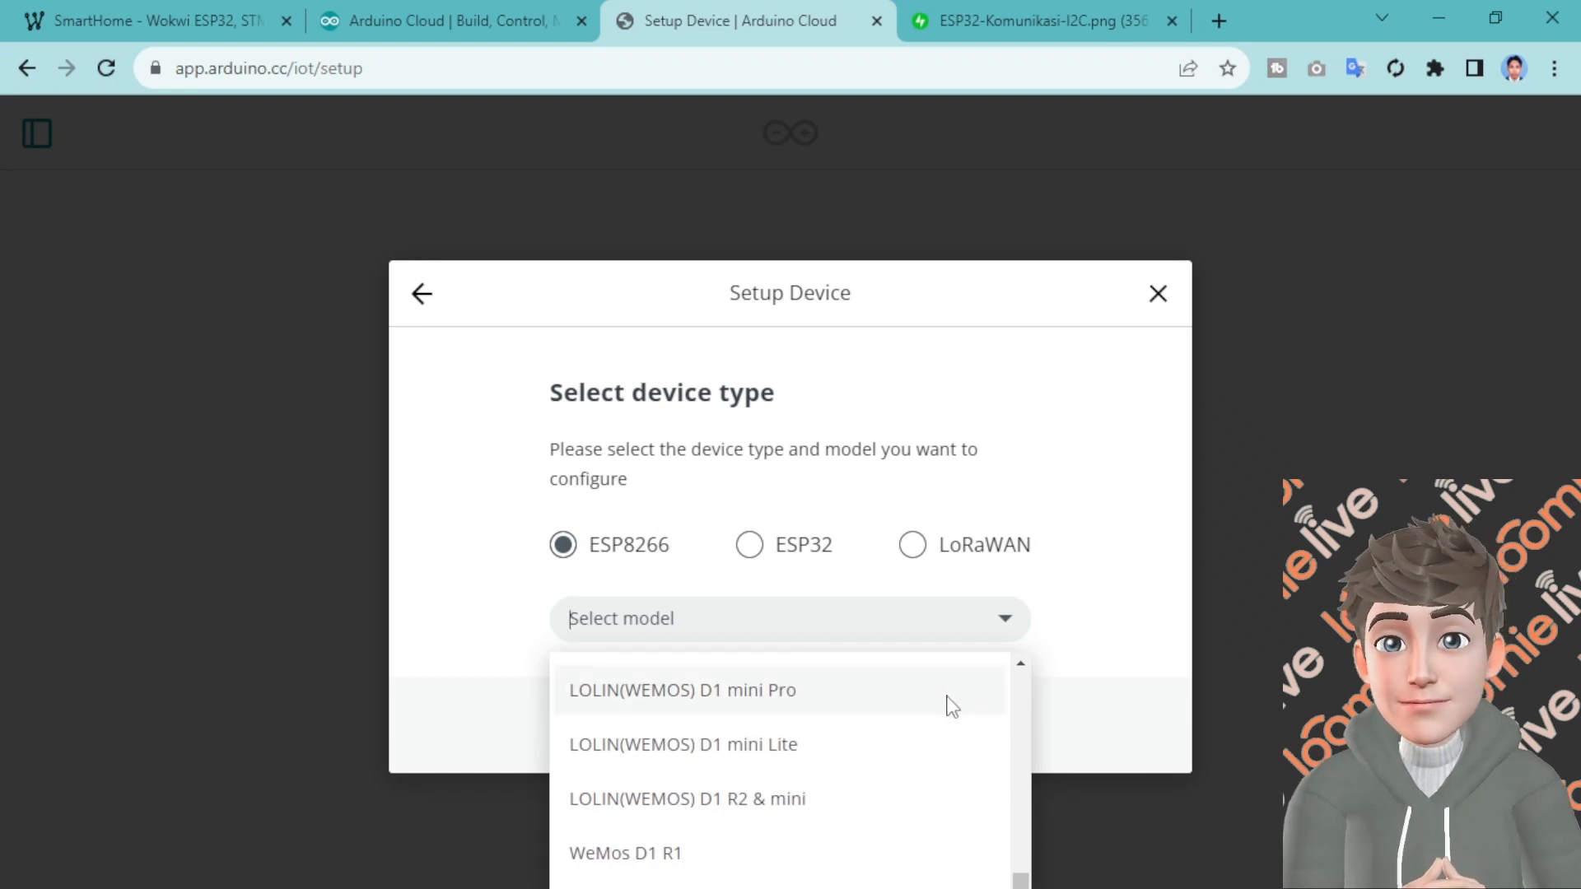
pyautogui.scroll(-1, 948, 723)
pyautogui.scroll(3, 716, 783)
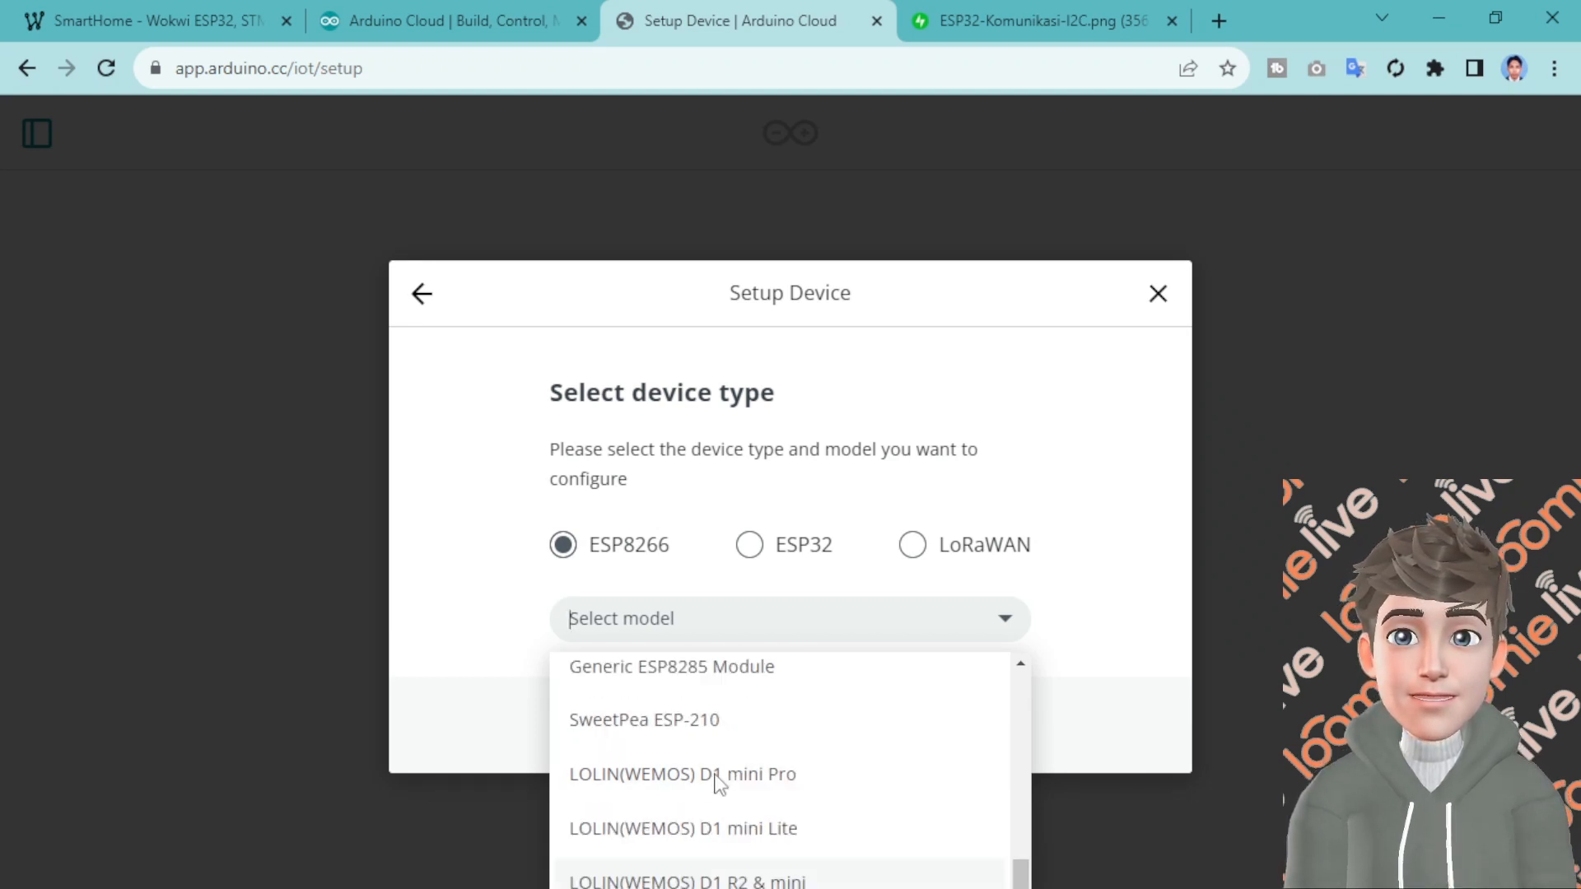
pyautogui.scroll(5, 716, 783)
pyautogui.scroll(5, 713, 765)
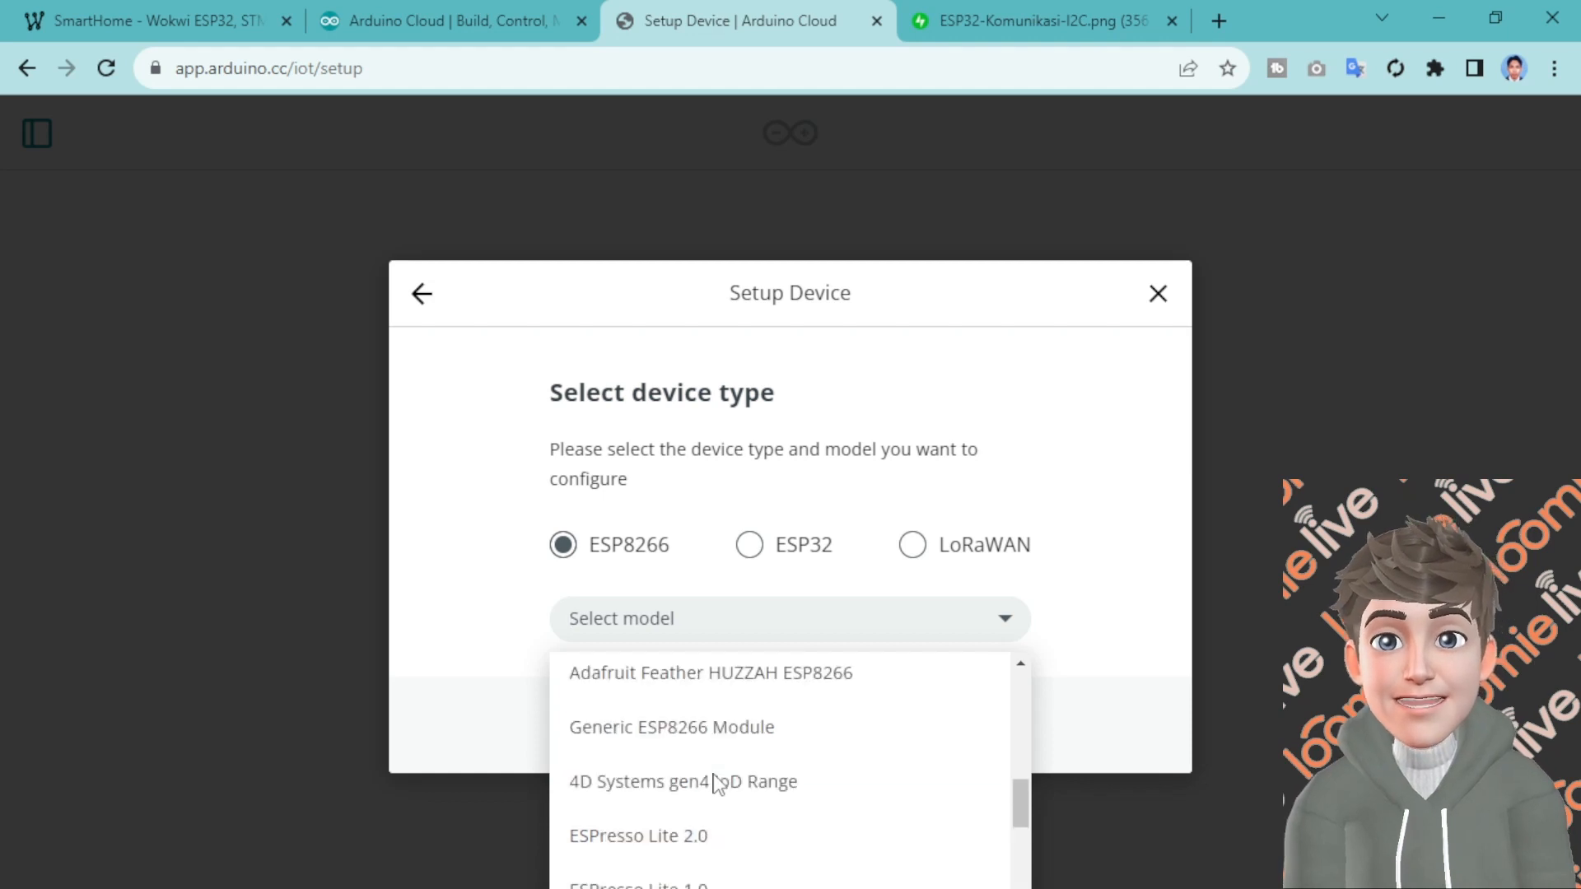
pyautogui.scroll(3, 722, 764)
pyautogui.scroll(3, 723, 766)
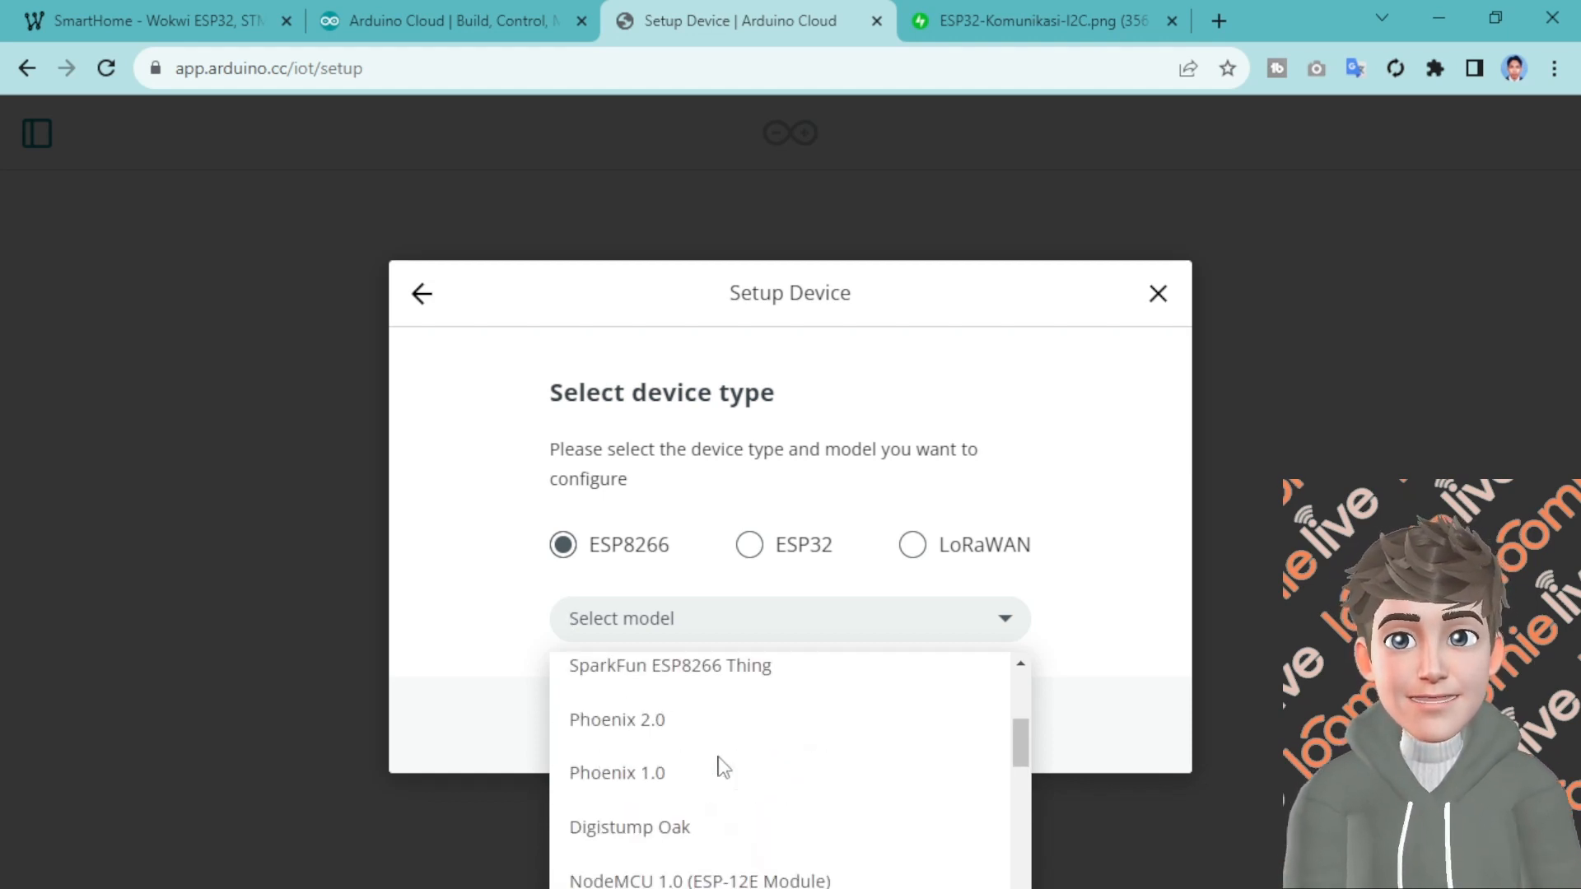
pyautogui.scroll(-2, 721, 763)
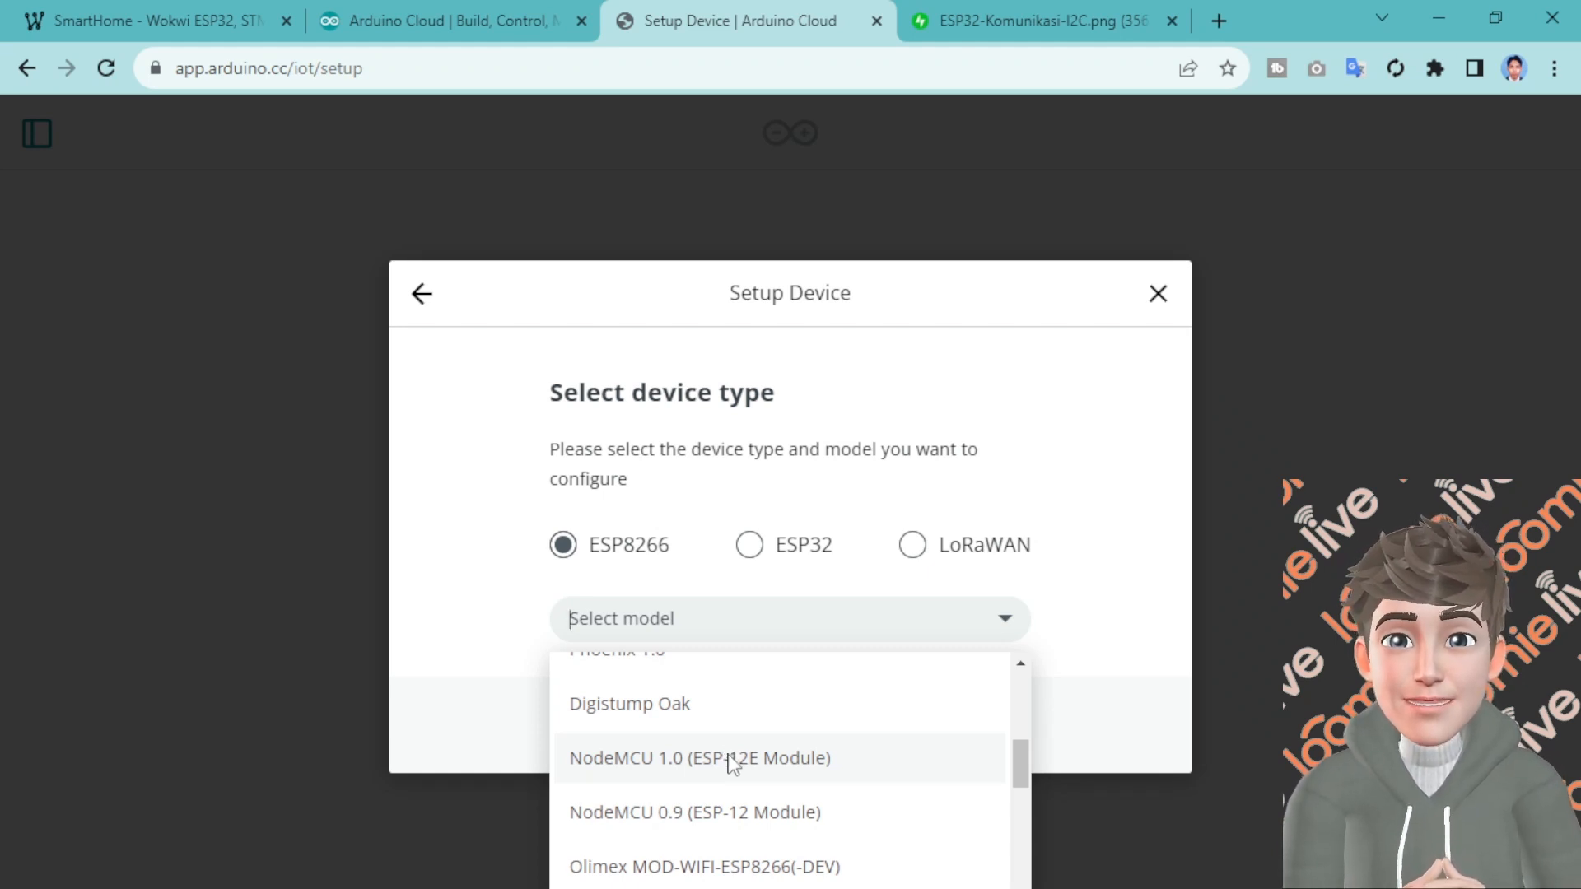
pyautogui.click(730, 769)
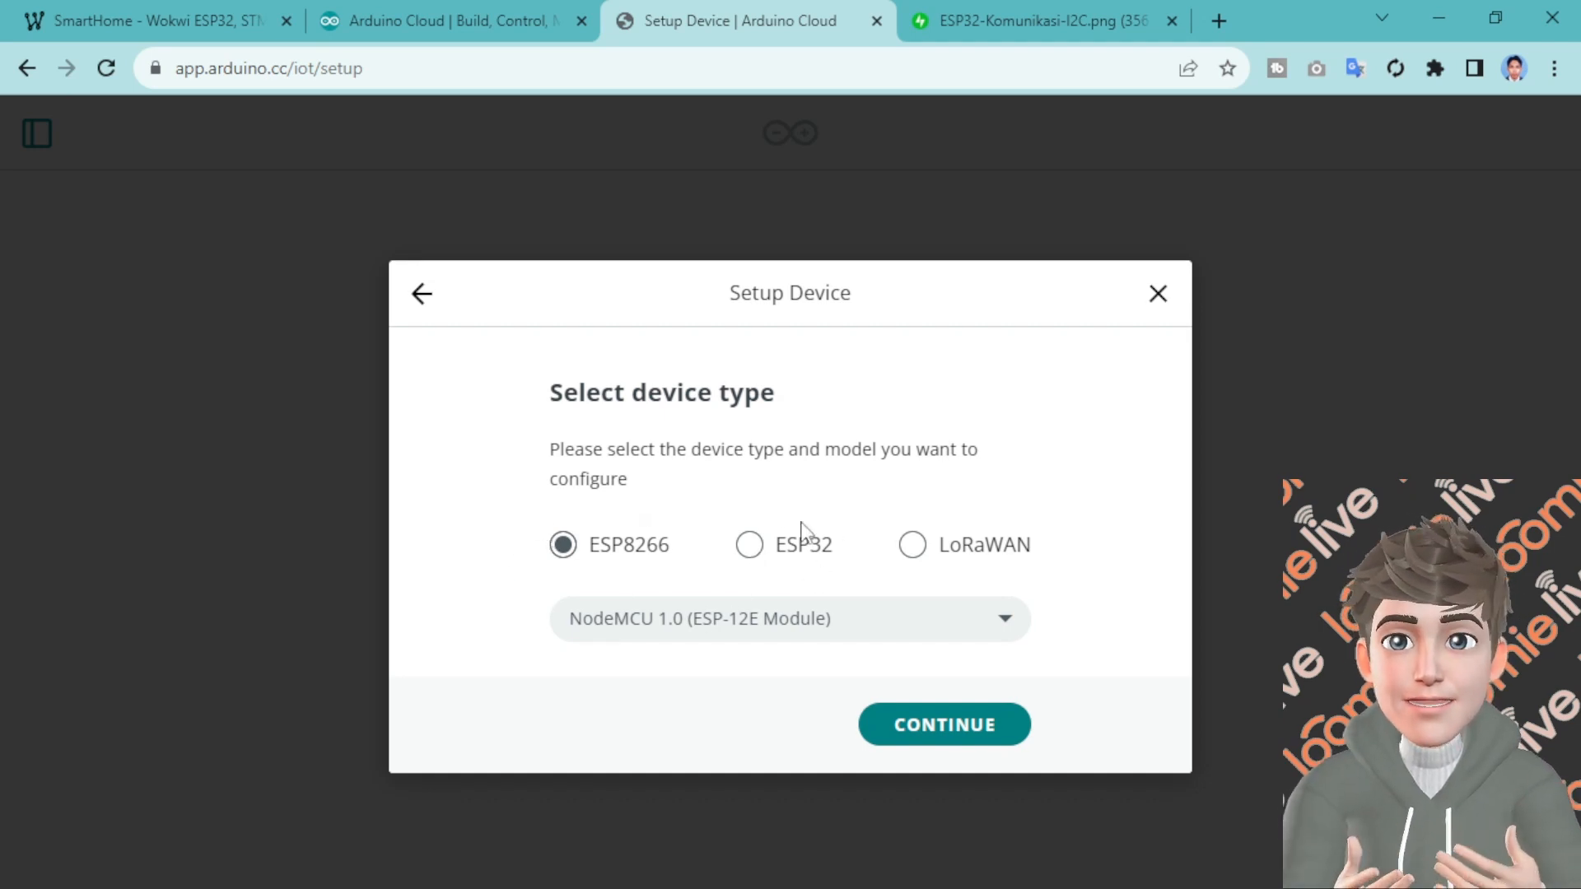
# Search Google for "nodemcu 1.0" in place of the ESP32 I2C picture and open the NodeMCU pinout image
pyautogui.click(986, 12)
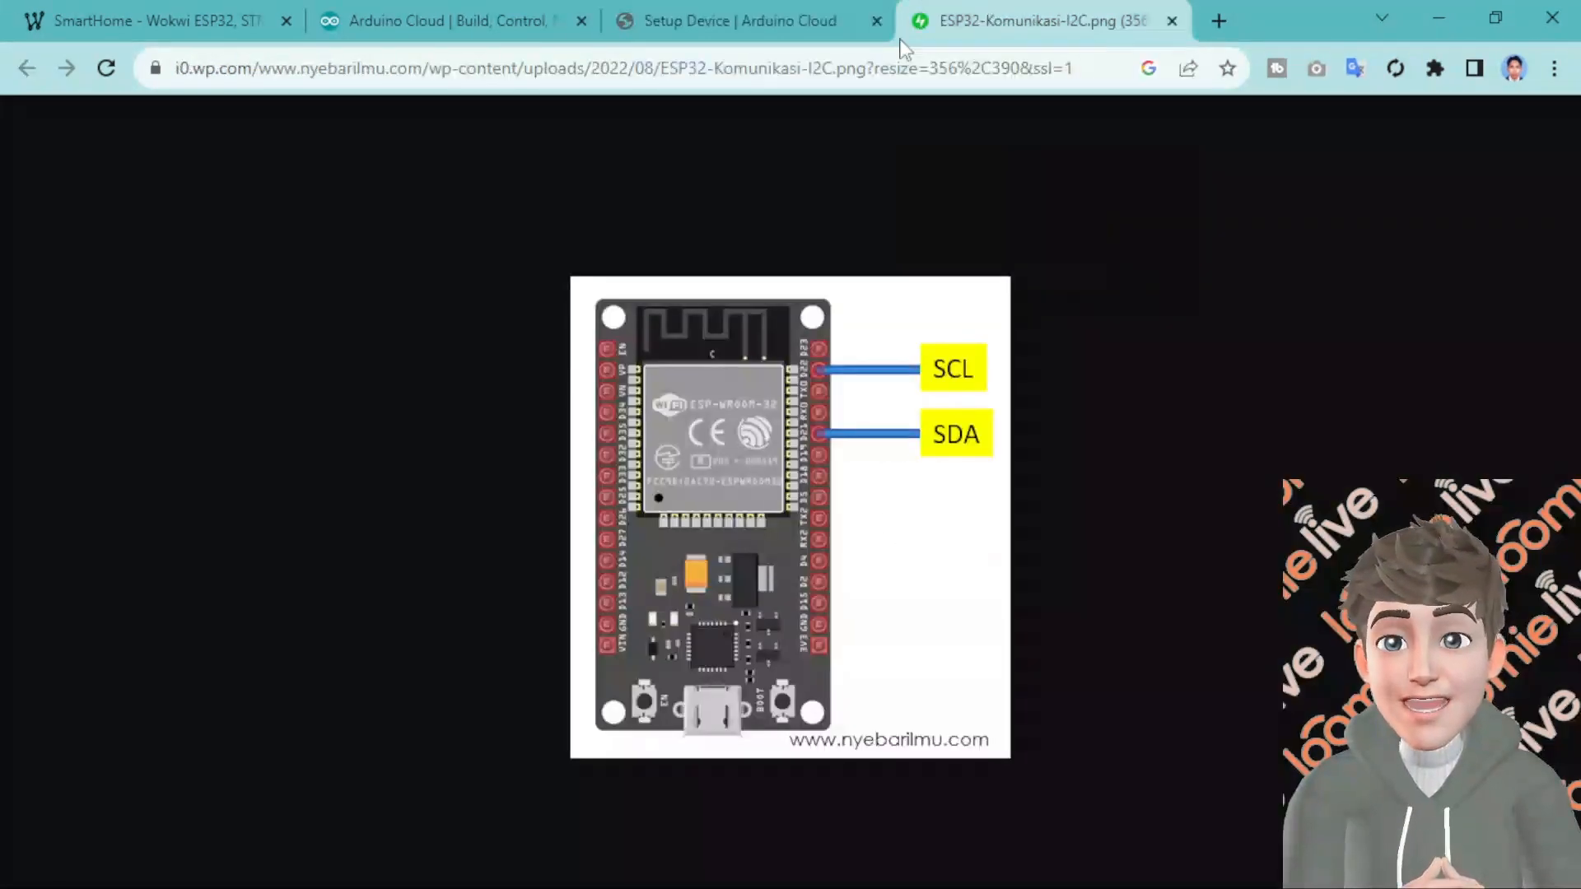
pyautogui.click(674, 82)
pyautogui.write('n')
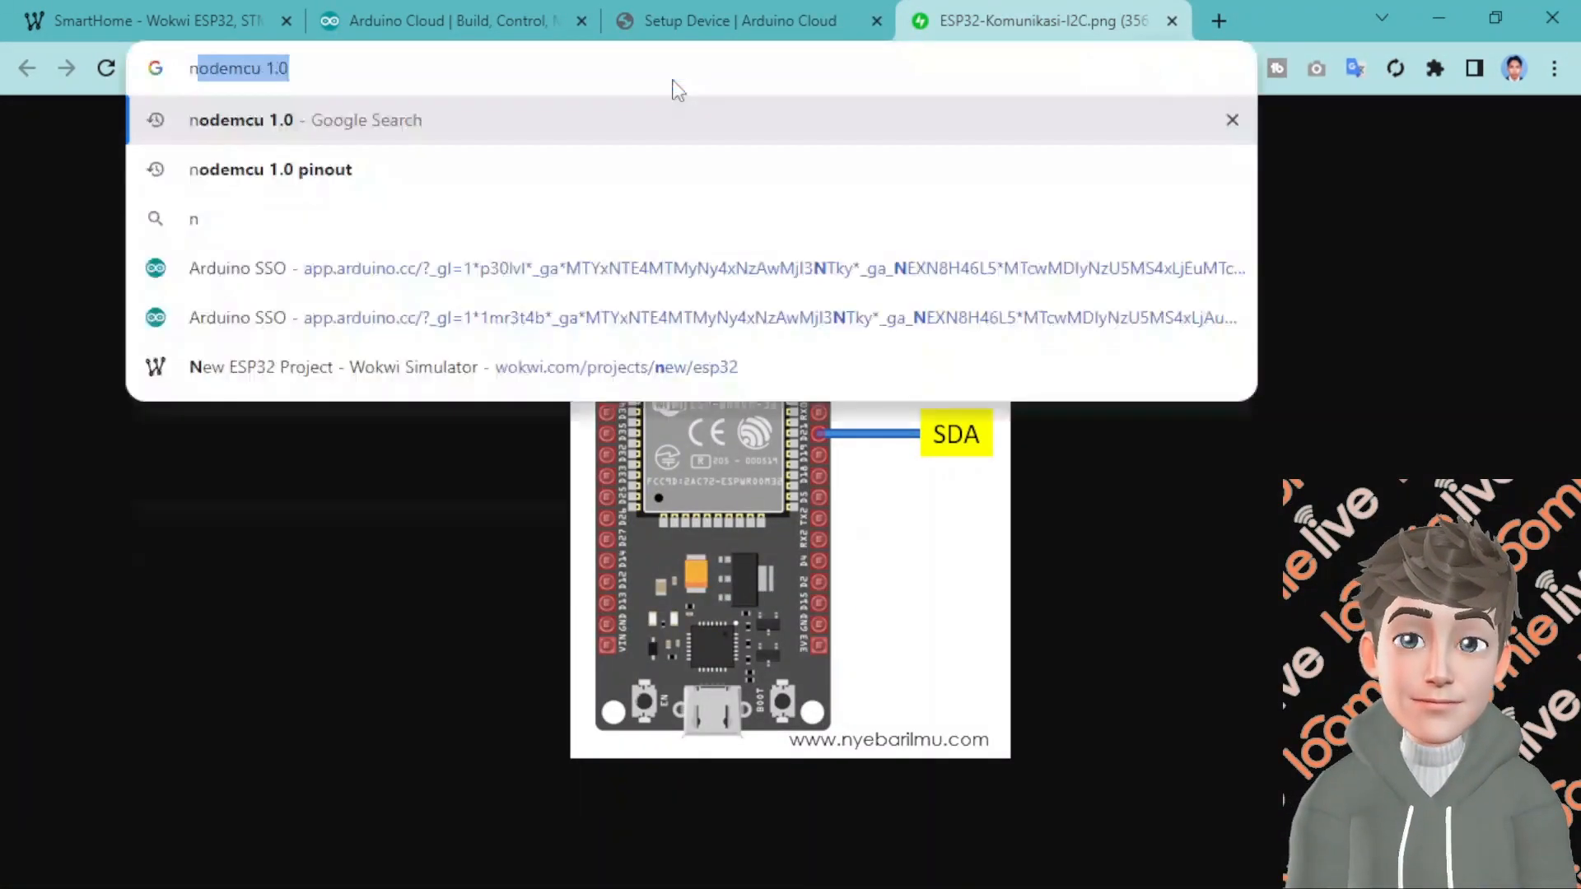
pyautogui.write('odemc')
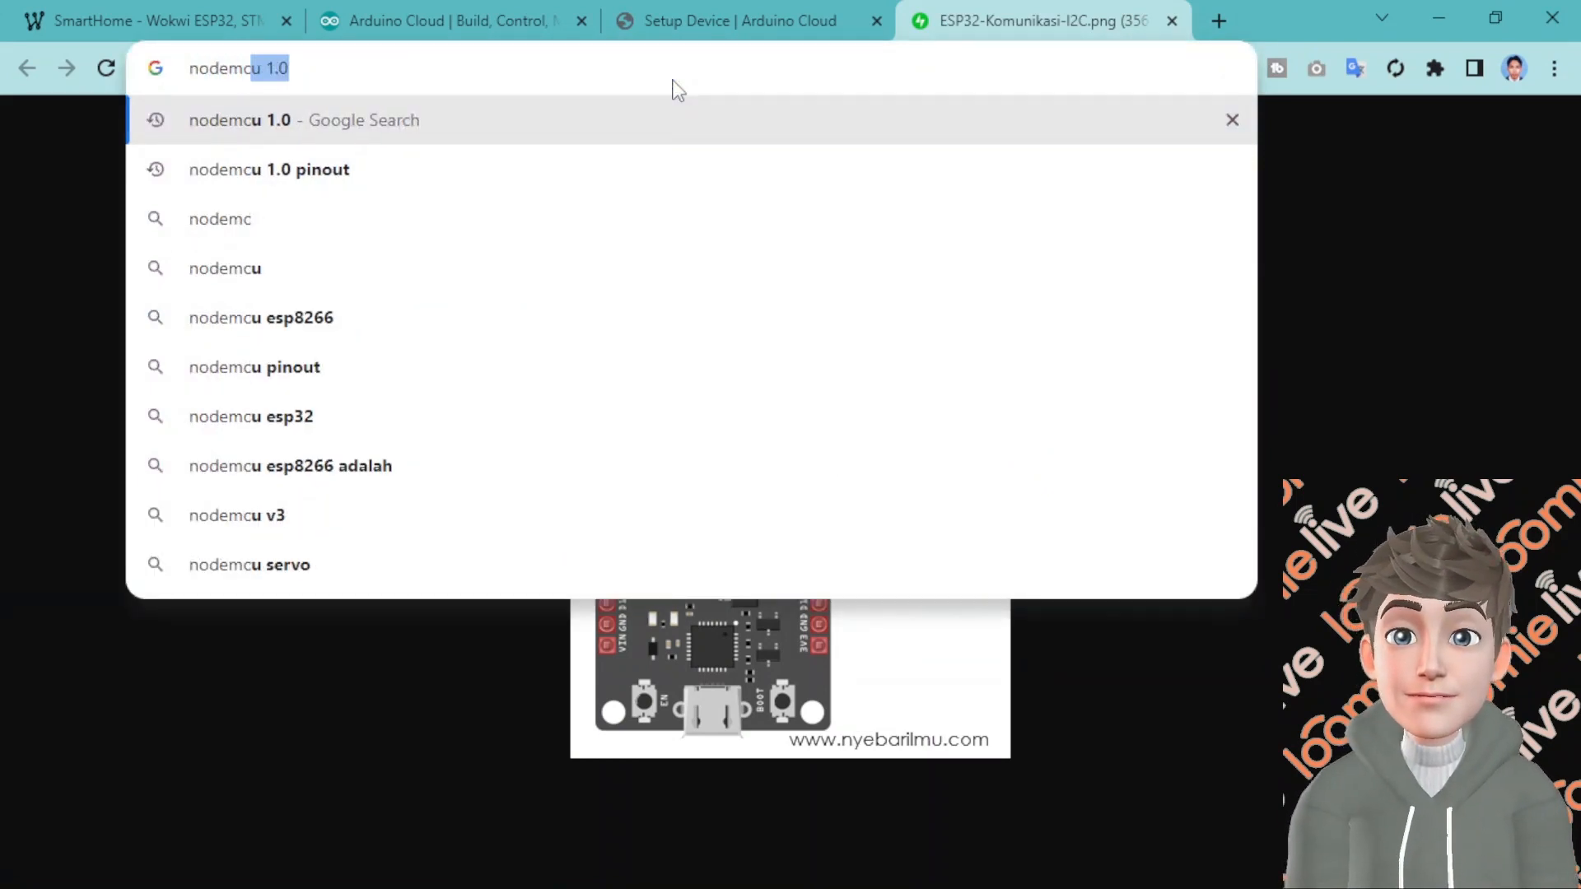
pyautogui.write('u 1.0')
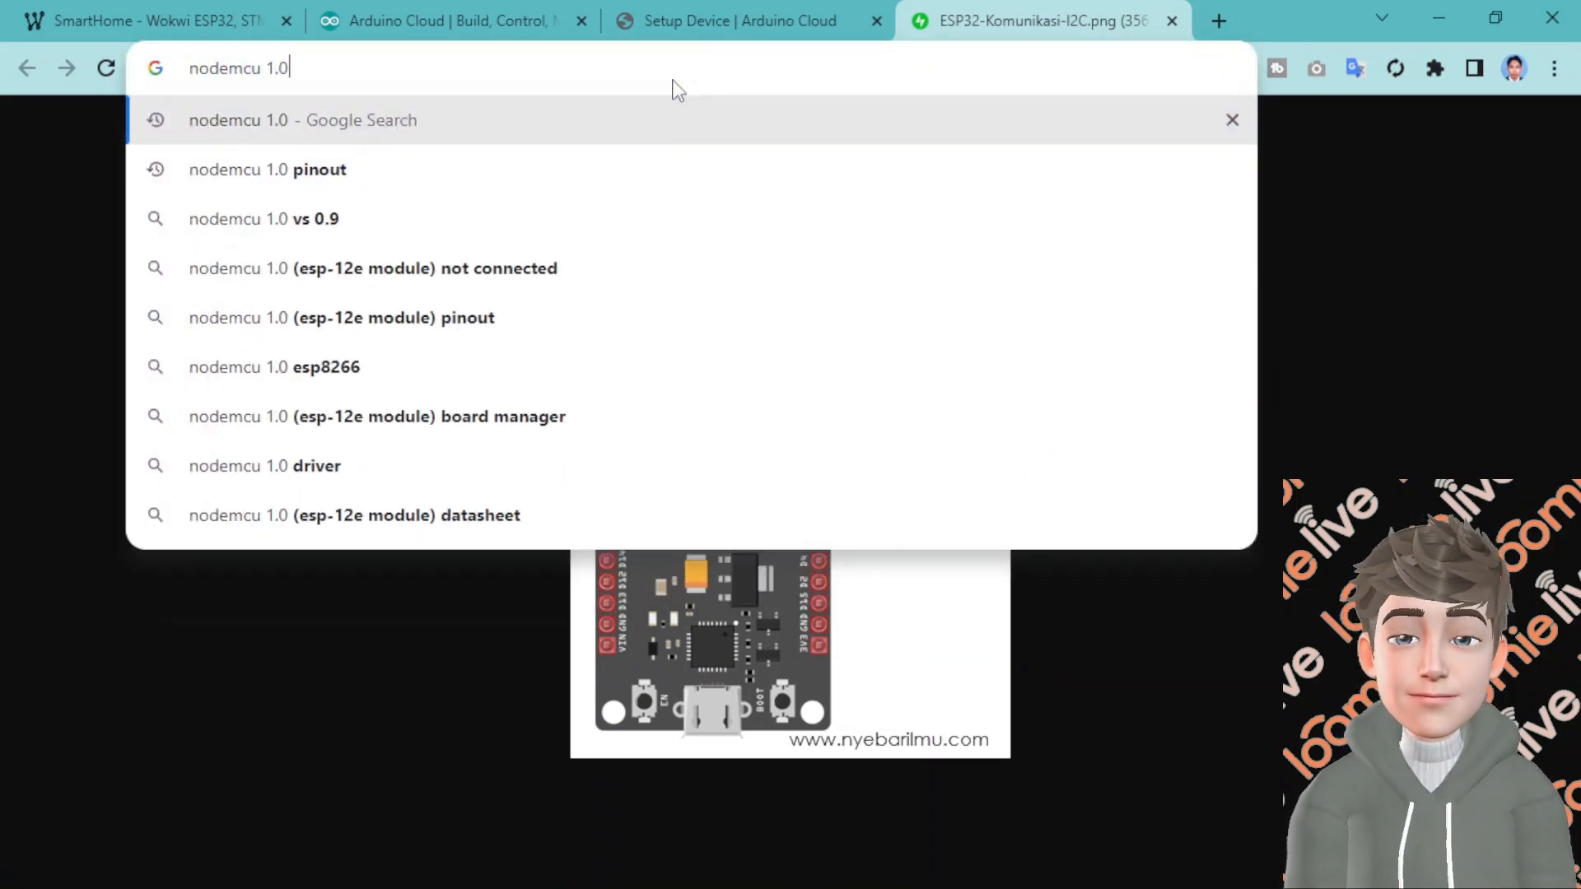
pyautogui.press('Return')
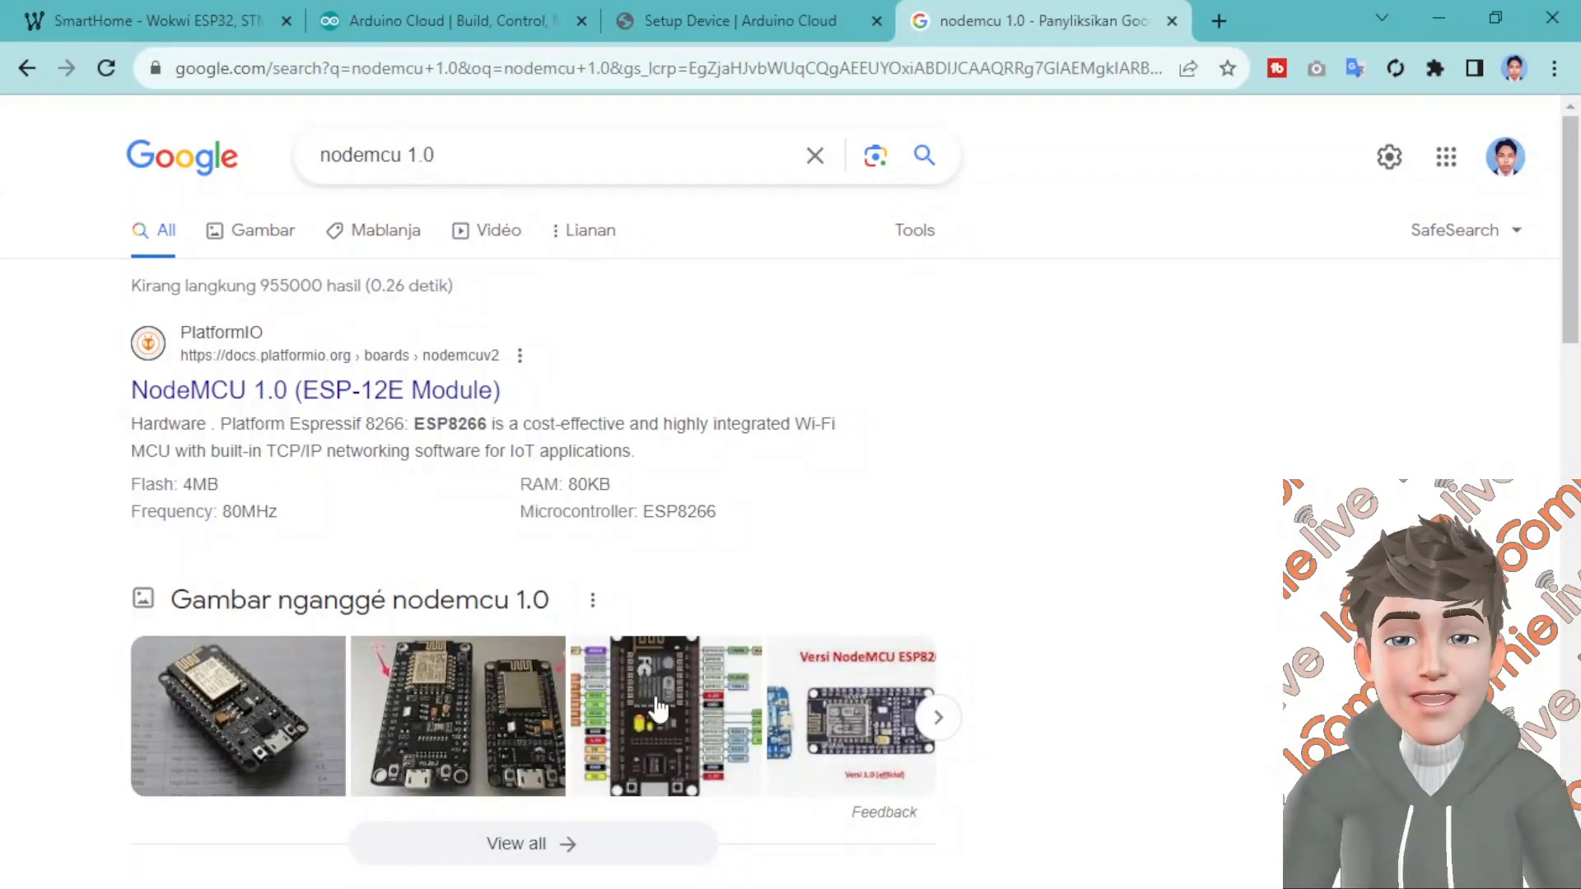
pyautogui.click(657, 709)
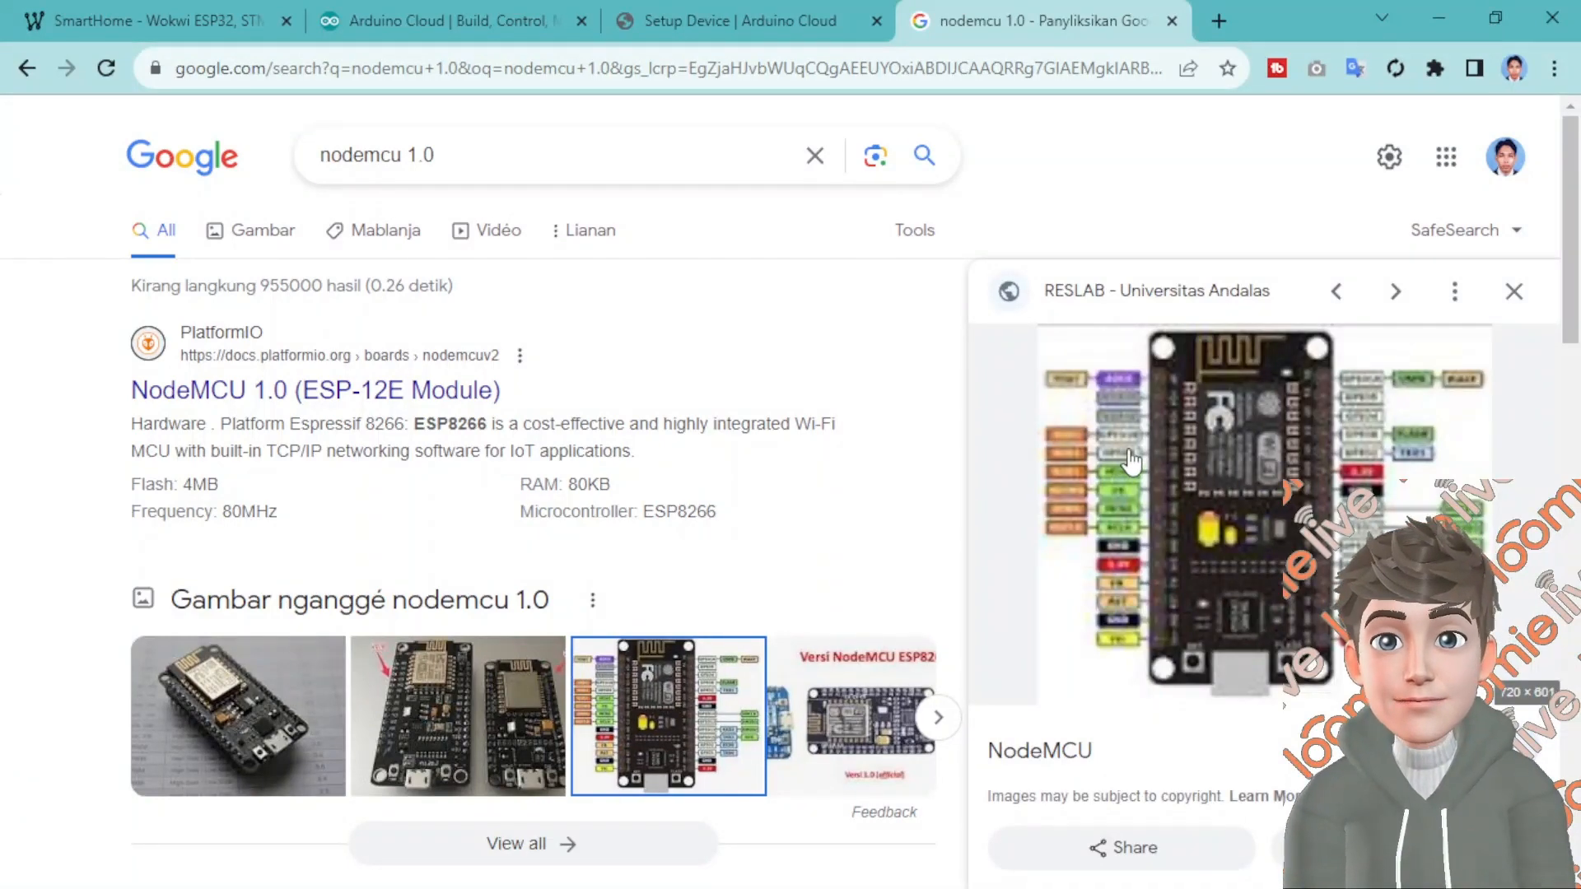
# Check the ESP32 board in the Wokwi SmartHome circuit, then return to the Arduino Cloud device setup
pyautogui.click(412, 10)
pyautogui.click(207, 11)
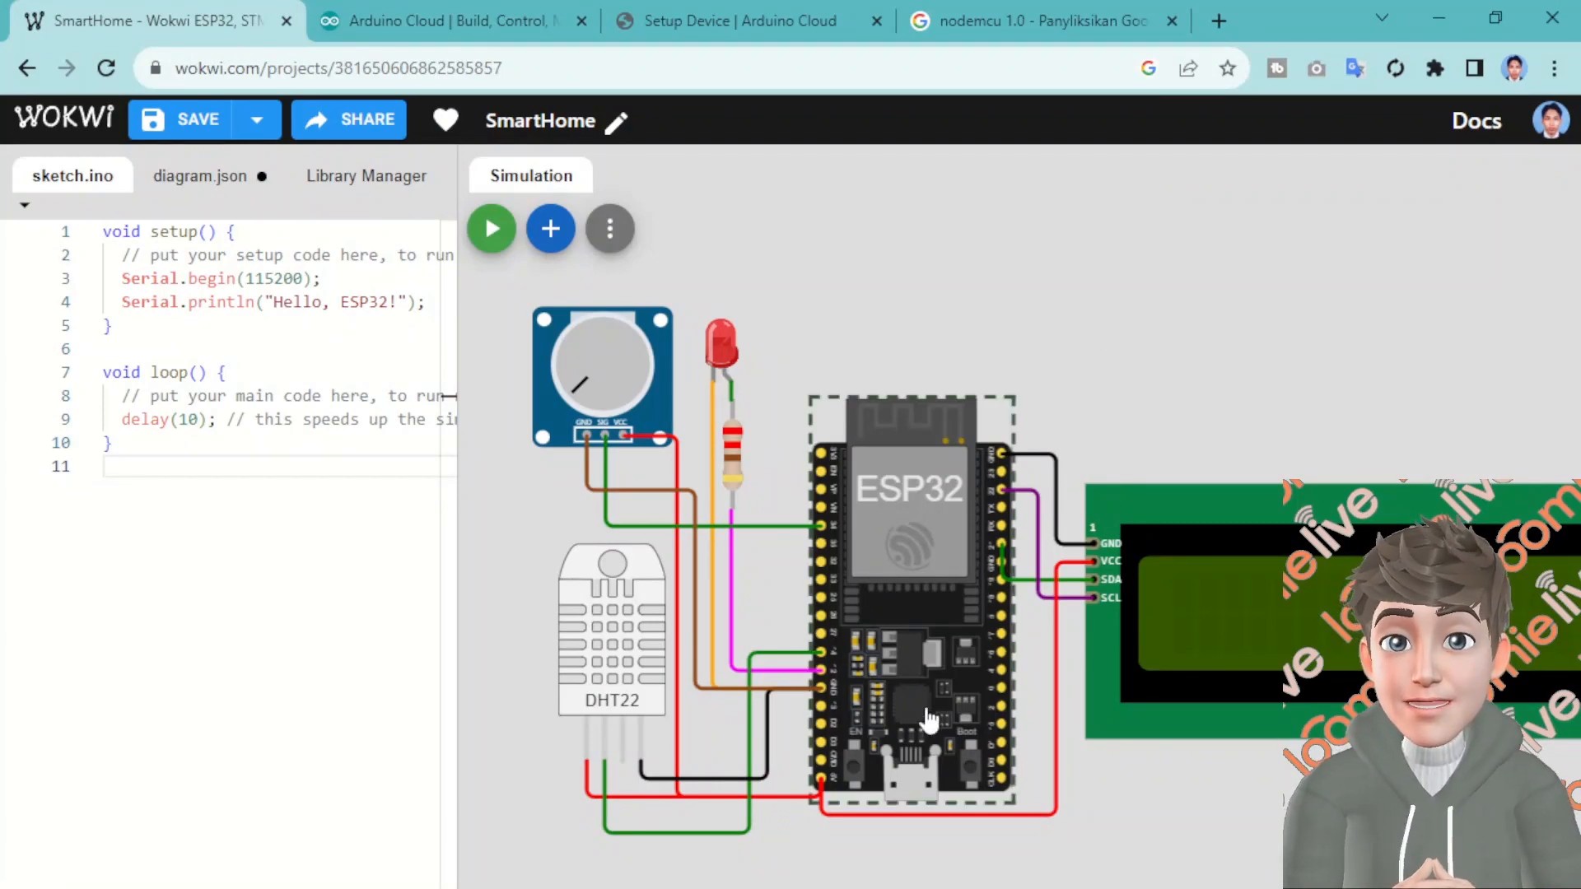
pyautogui.click(535, 23)
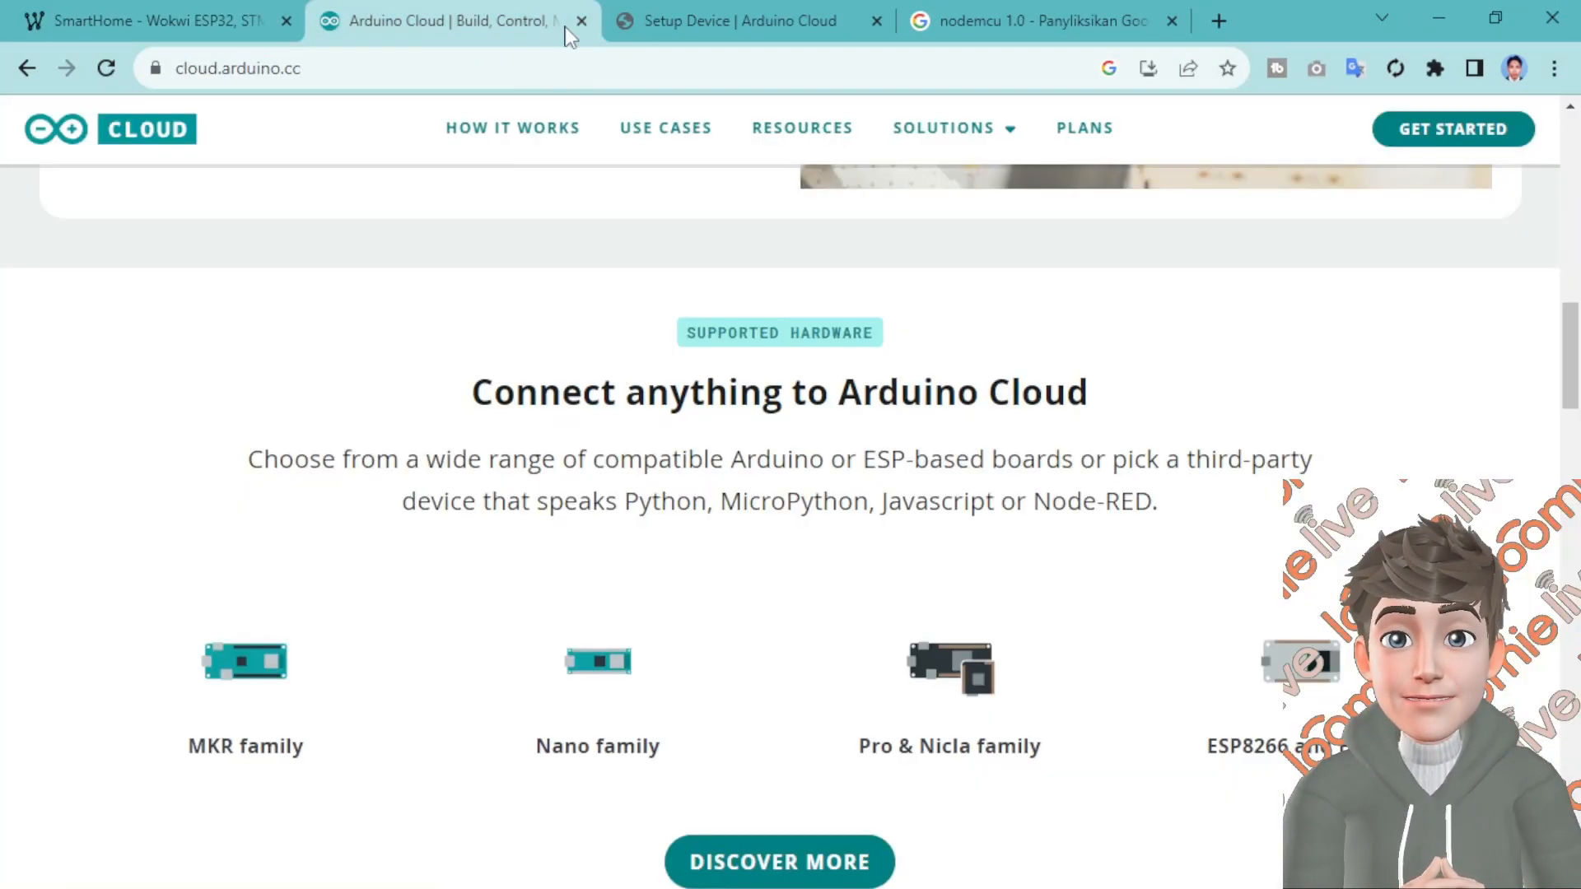
pyautogui.click(722, 23)
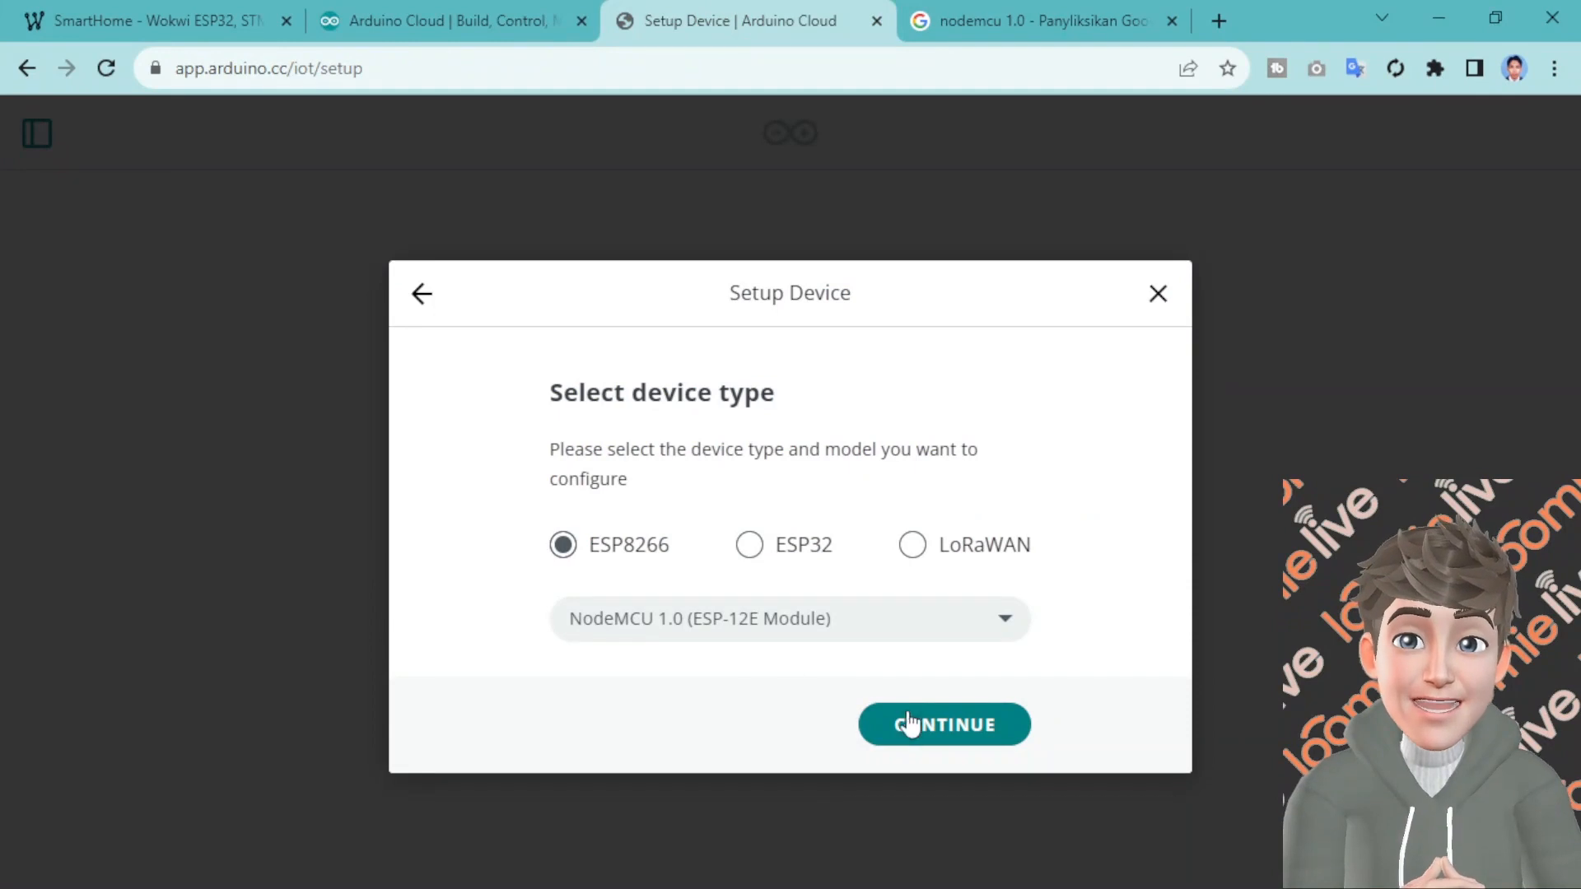
# Confirm the NodeMCU 1.0 board selection and enter ESP8266-NodeMCU10 as the device name
pyautogui.click(931, 728)
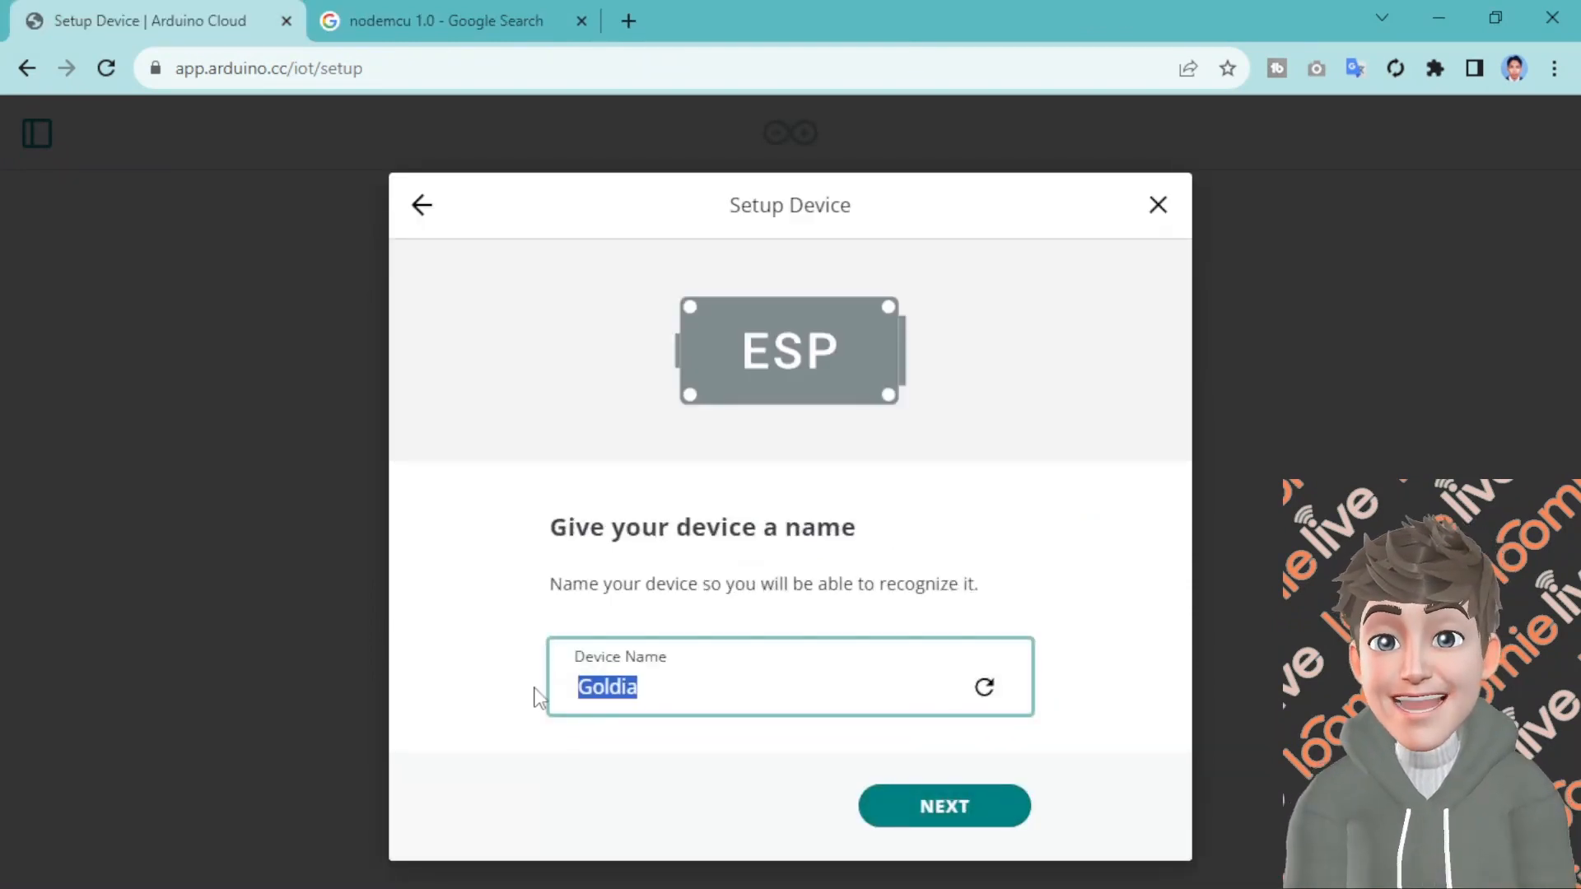
pyautogui.write('ES')
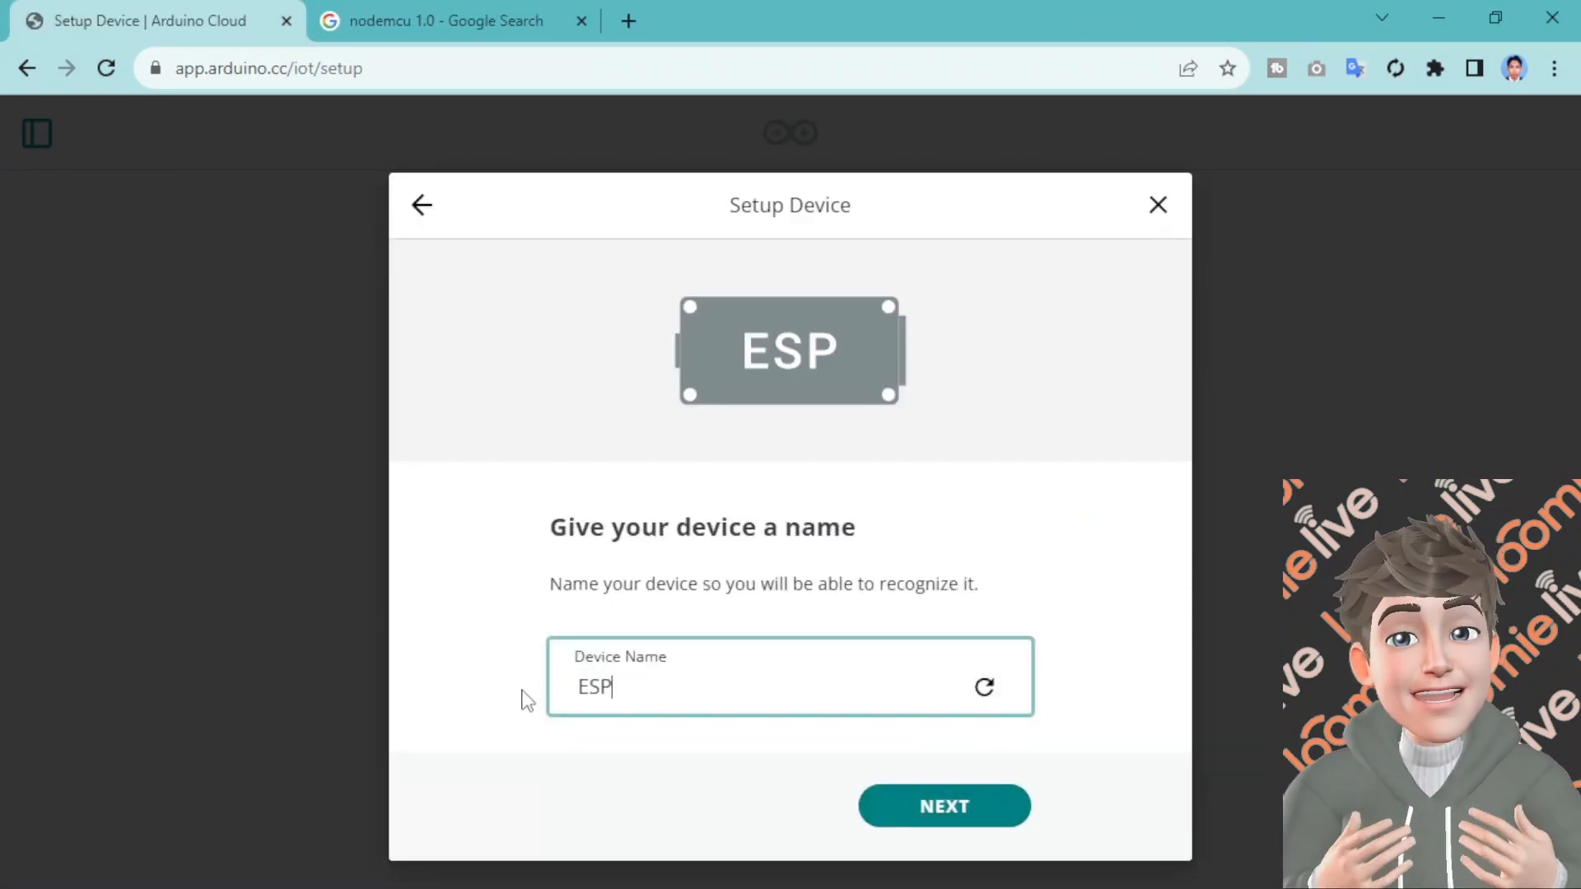
pyautogui.write('P8')
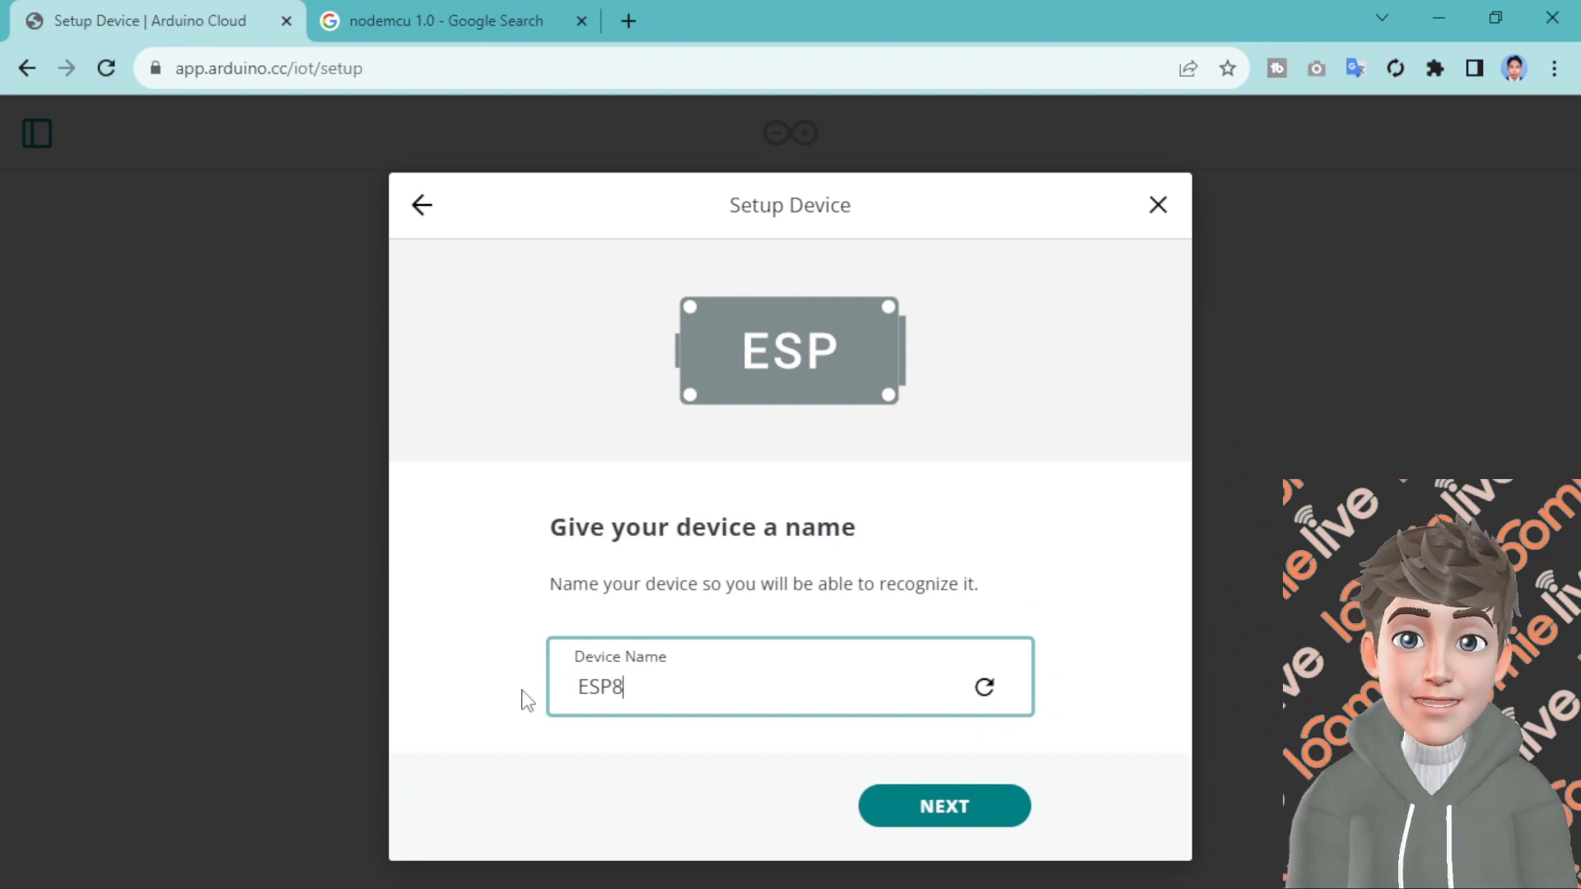
pyautogui.write('266')
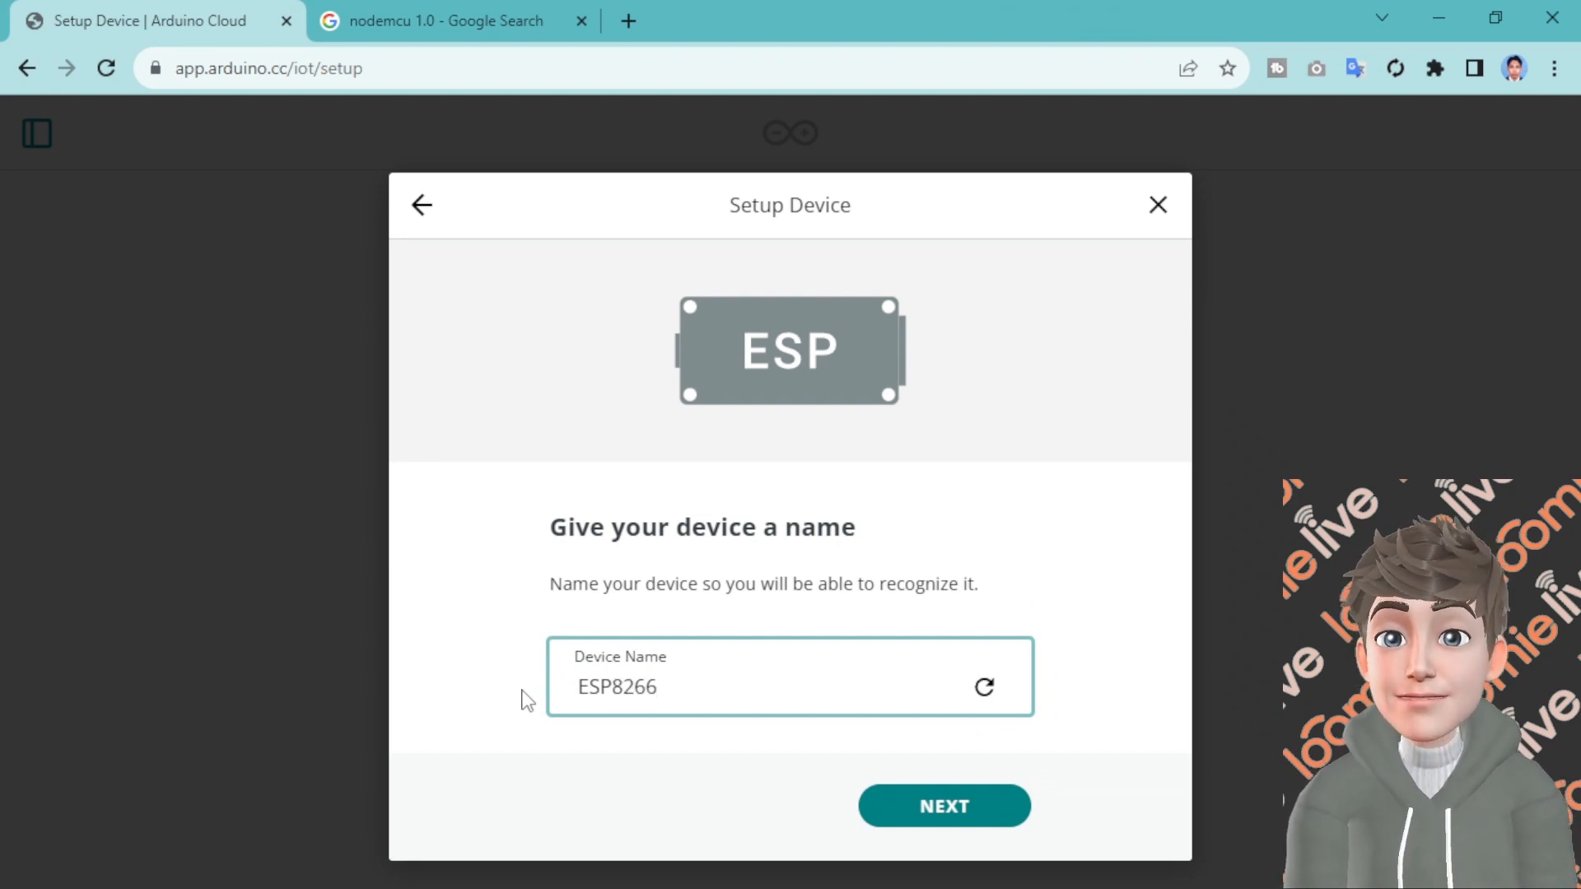
pyautogui.write('-')
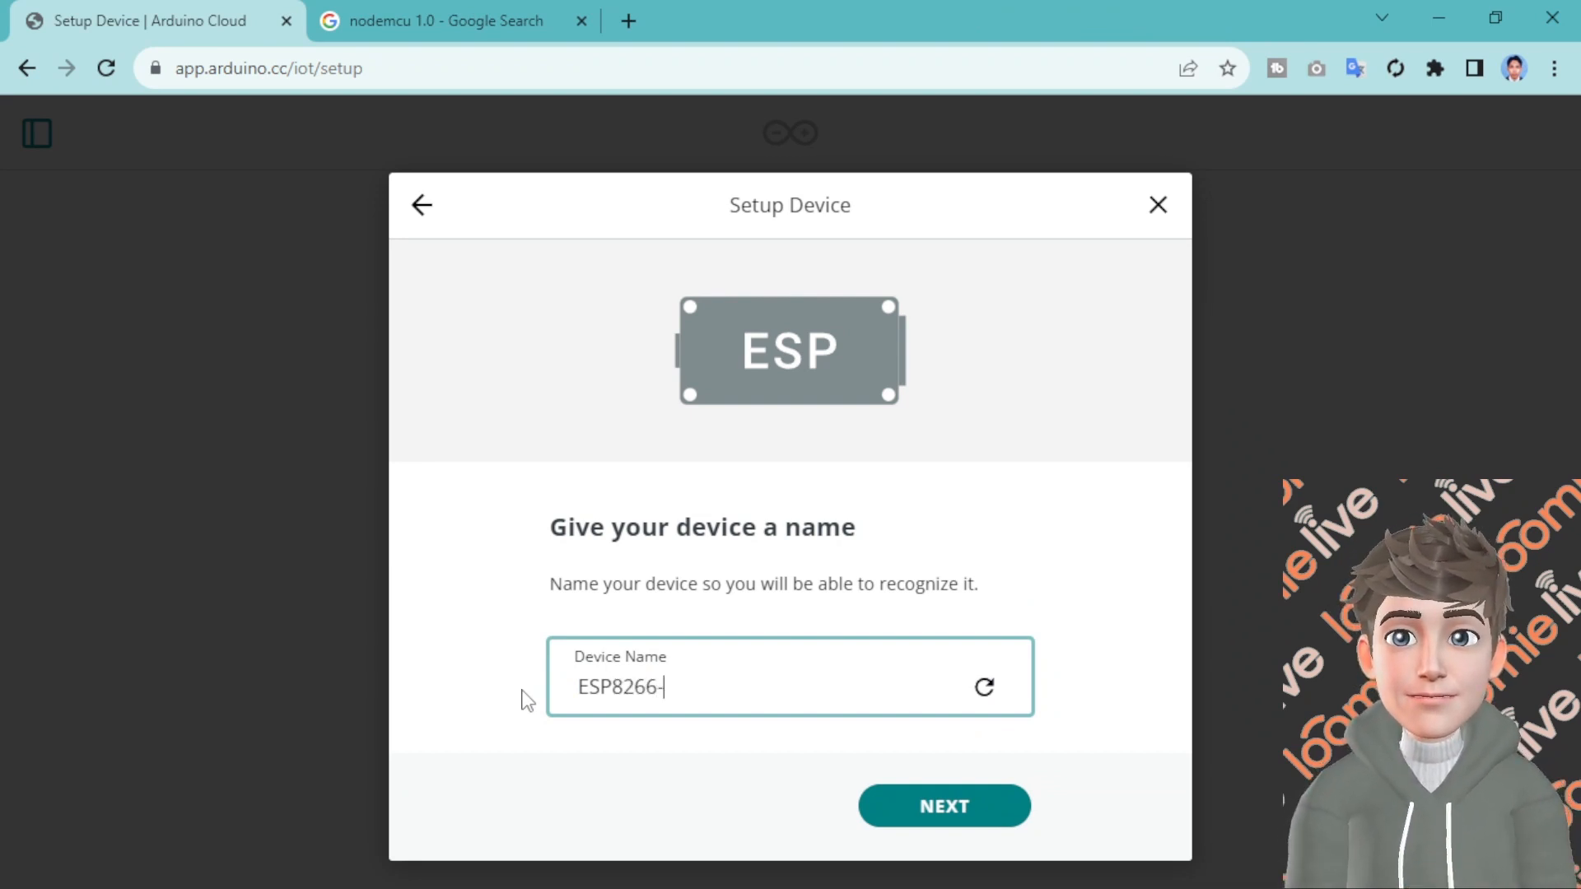
pyautogui.write('Node')
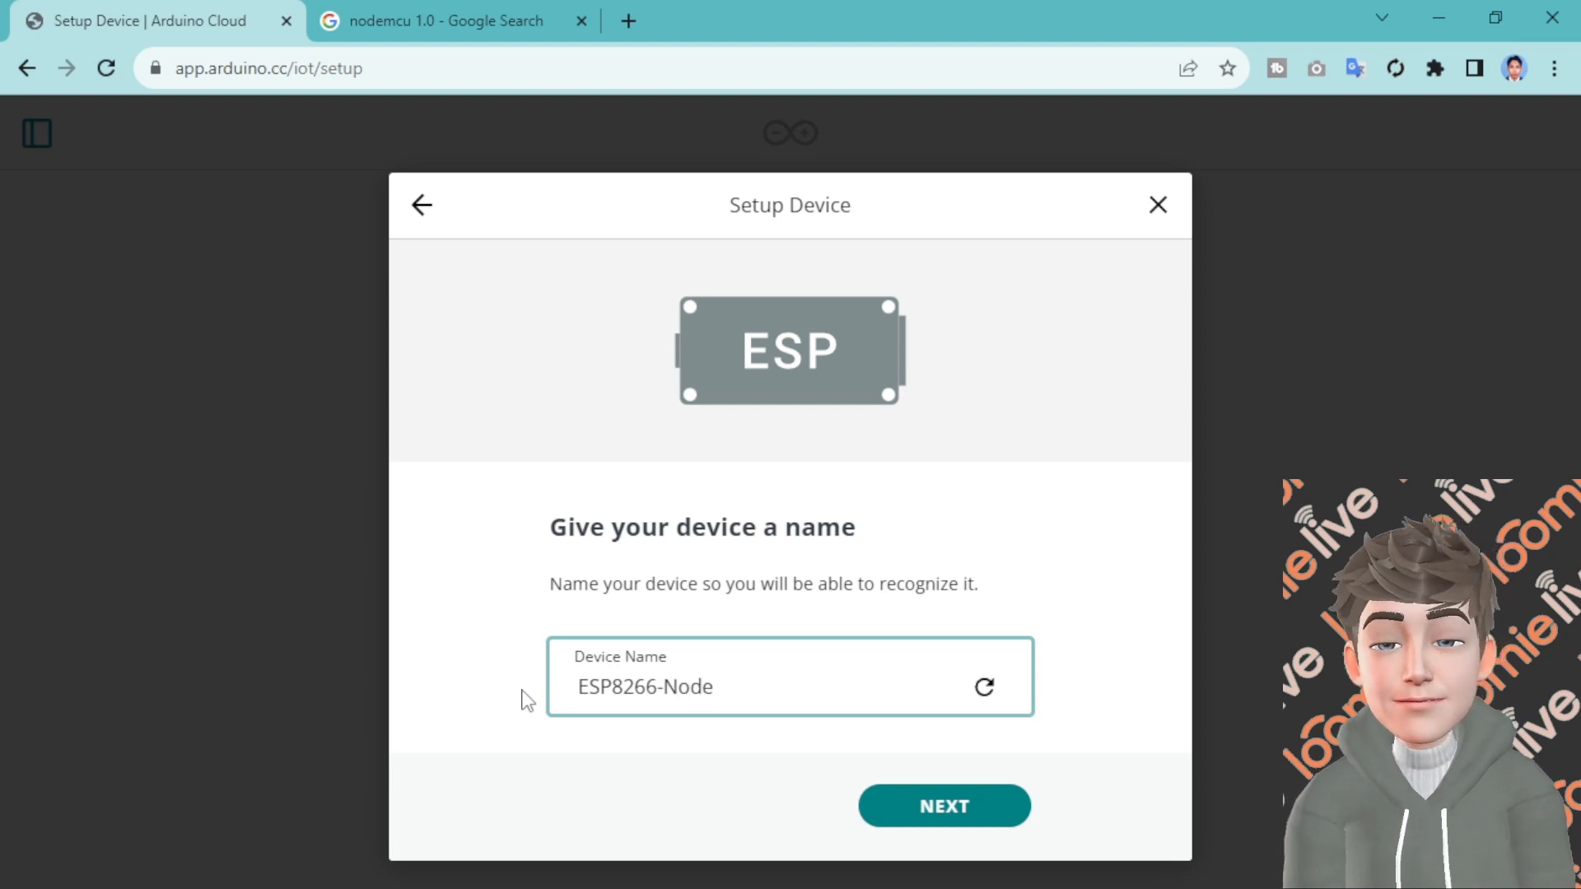
pyautogui.write('MCU10')
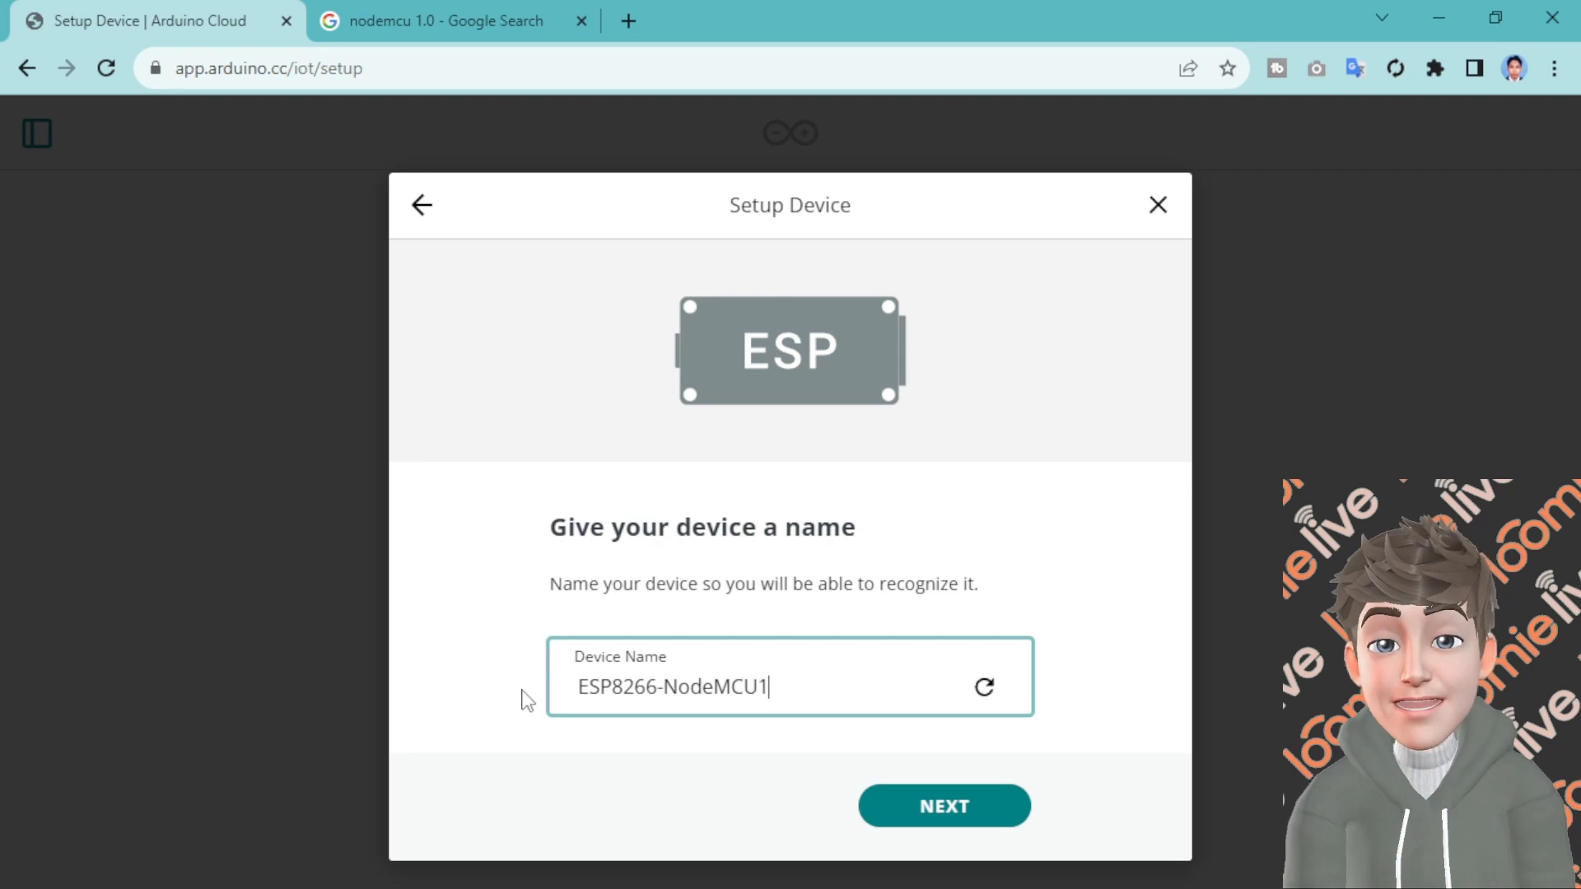
pyautogui.tripleClick(762, 683)
pyautogui.write('V')
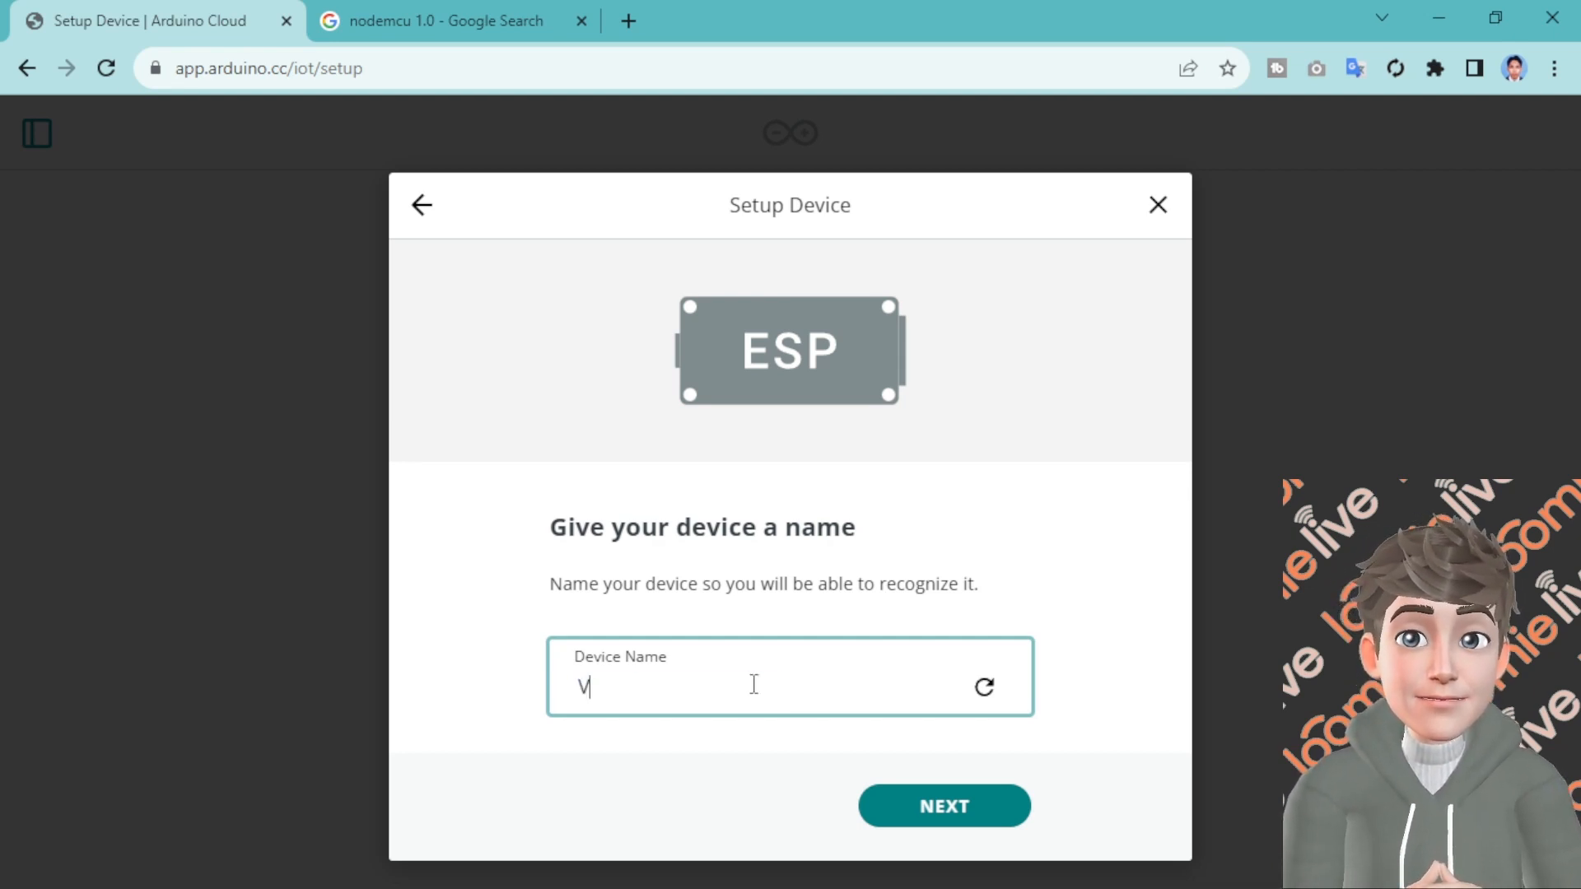
pyautogui.hotkey('ctrl', 'z')
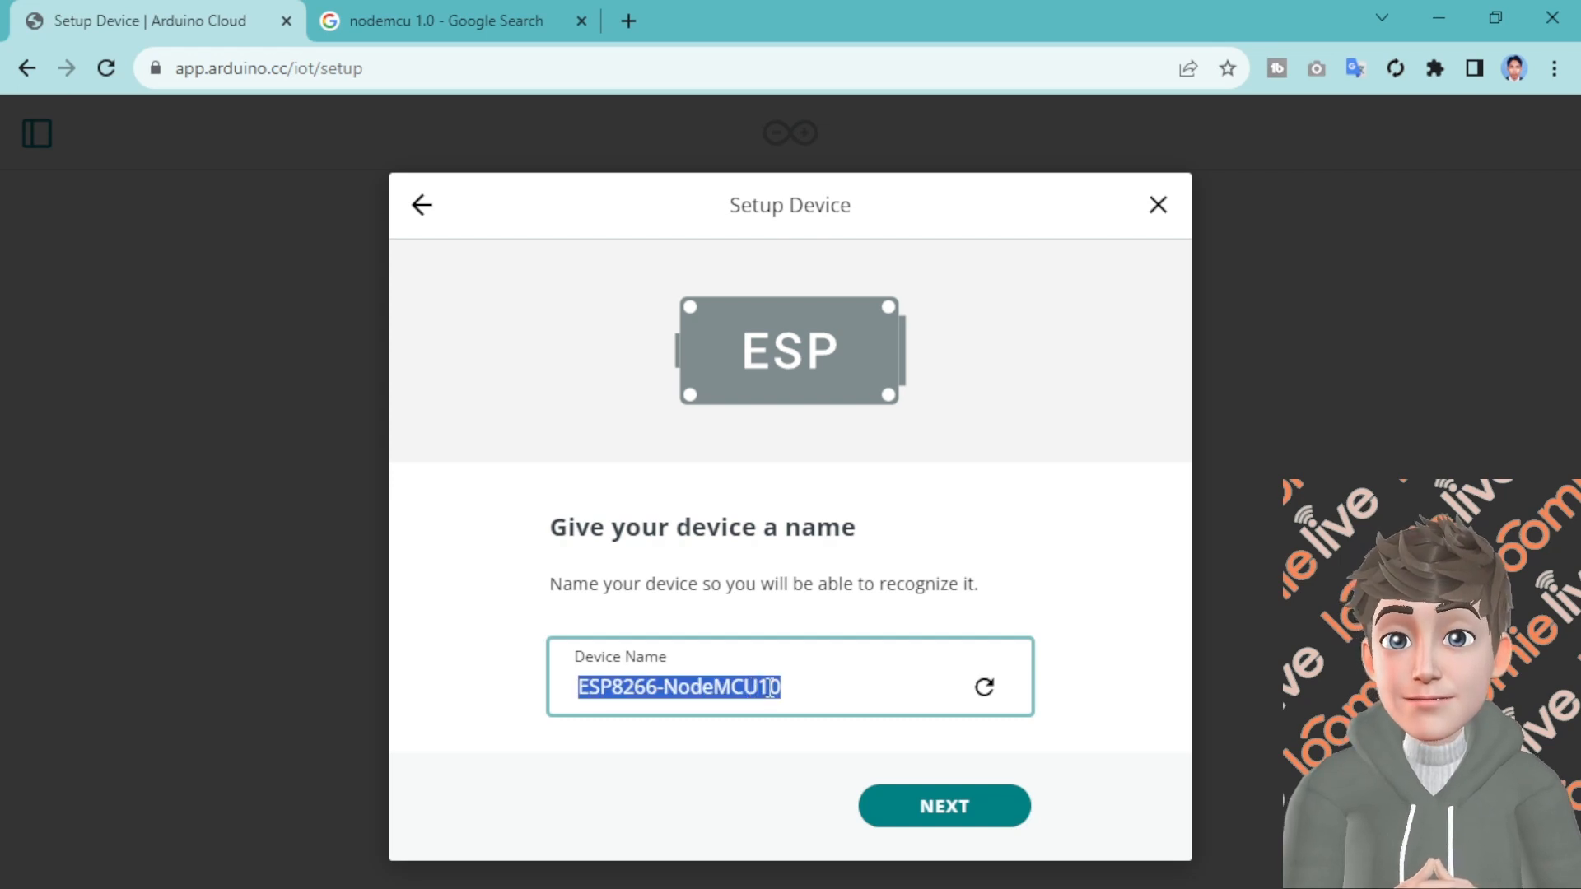
pyautogui.click(769, 687)
pyautogui.tripleClick(786, 683)
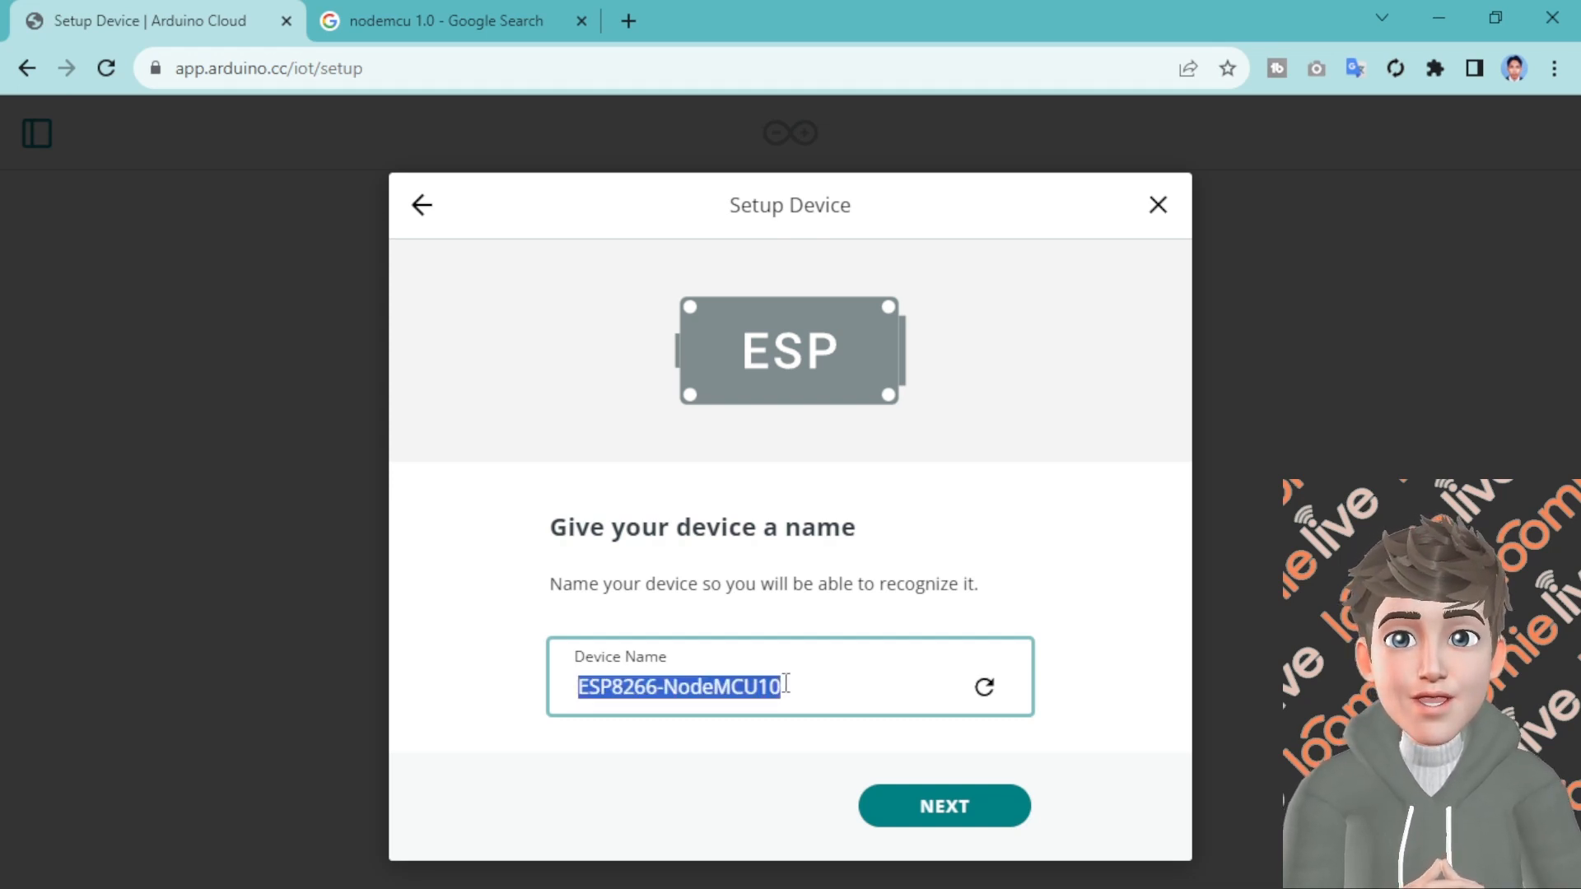
# Change the device name to ESP8266-NodeMCU-1 and continue the setup to the device credentials
pyautogui.click(786, 683)
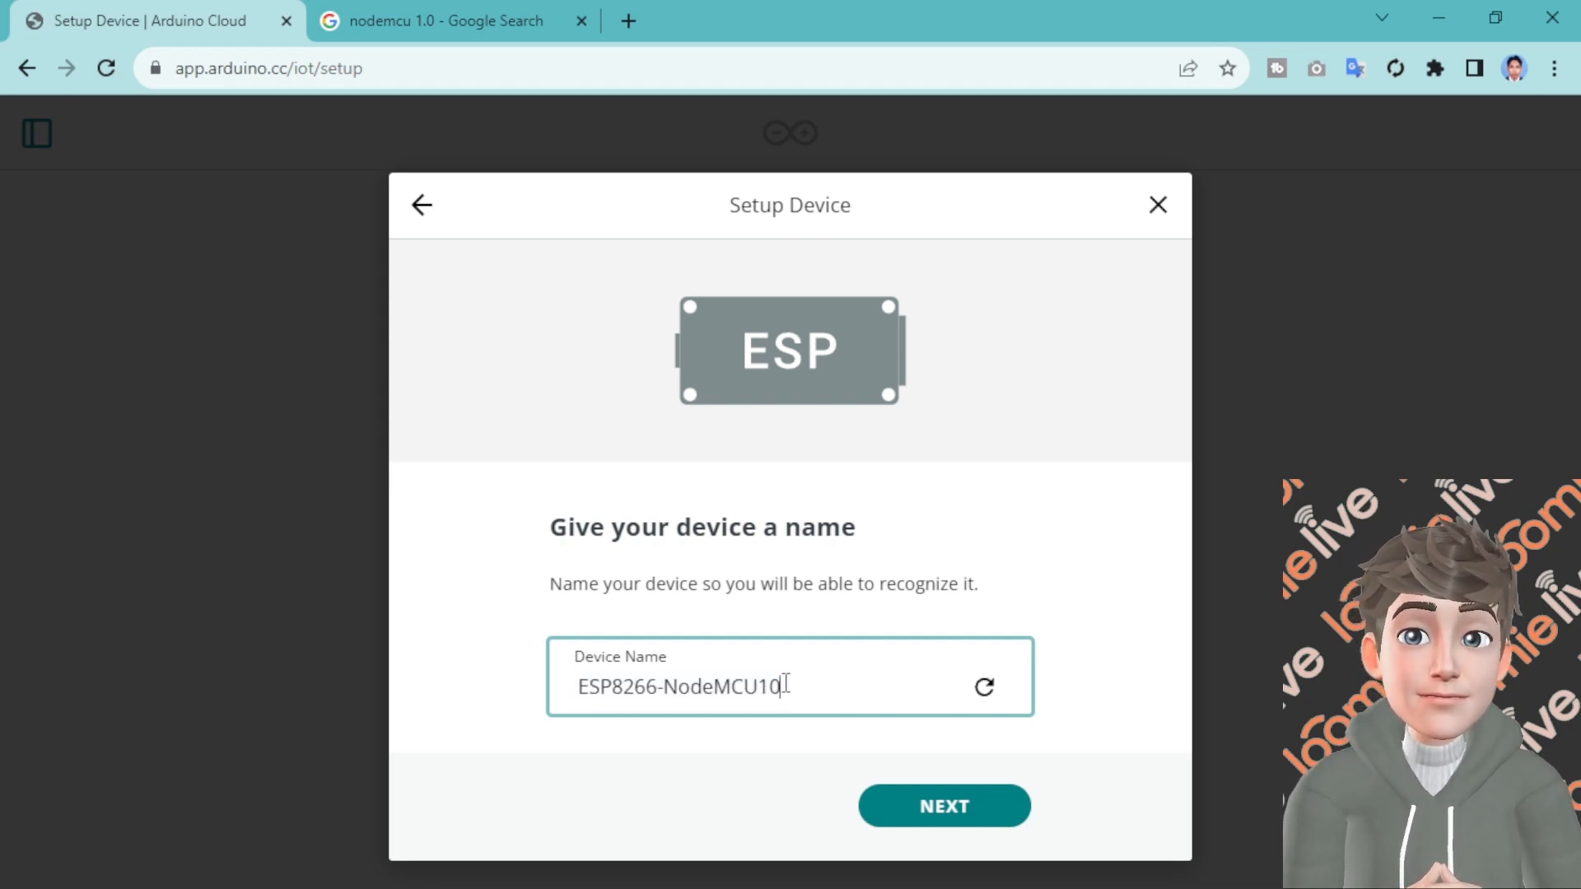
pyautogui.press('Left')
pyautogui.press('Left')
pyautogui.write('-1')
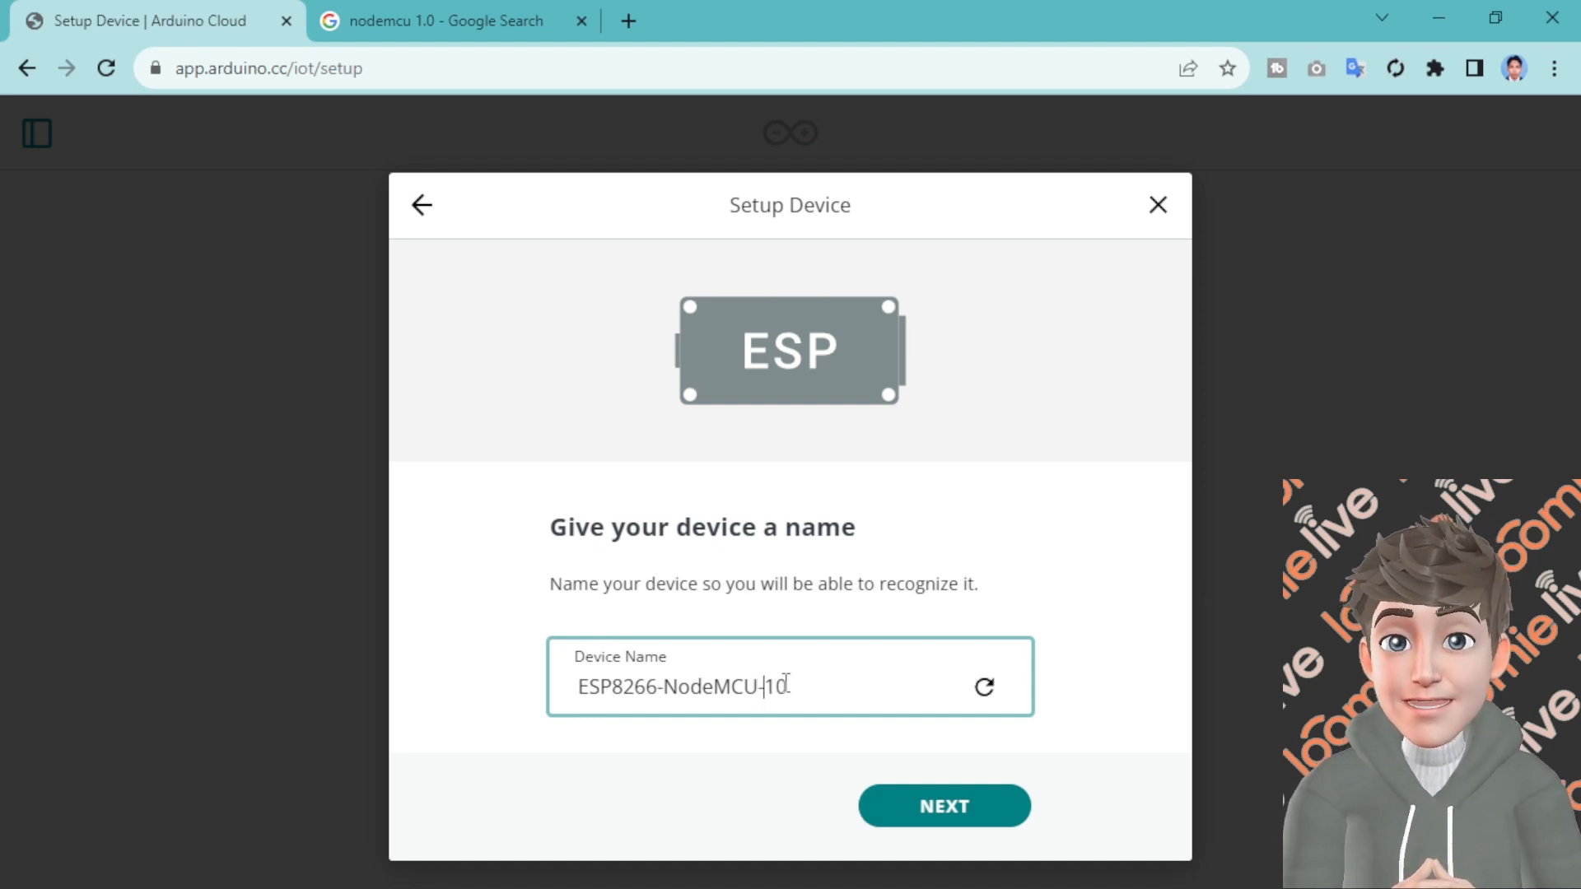
pyautogui.write('.')
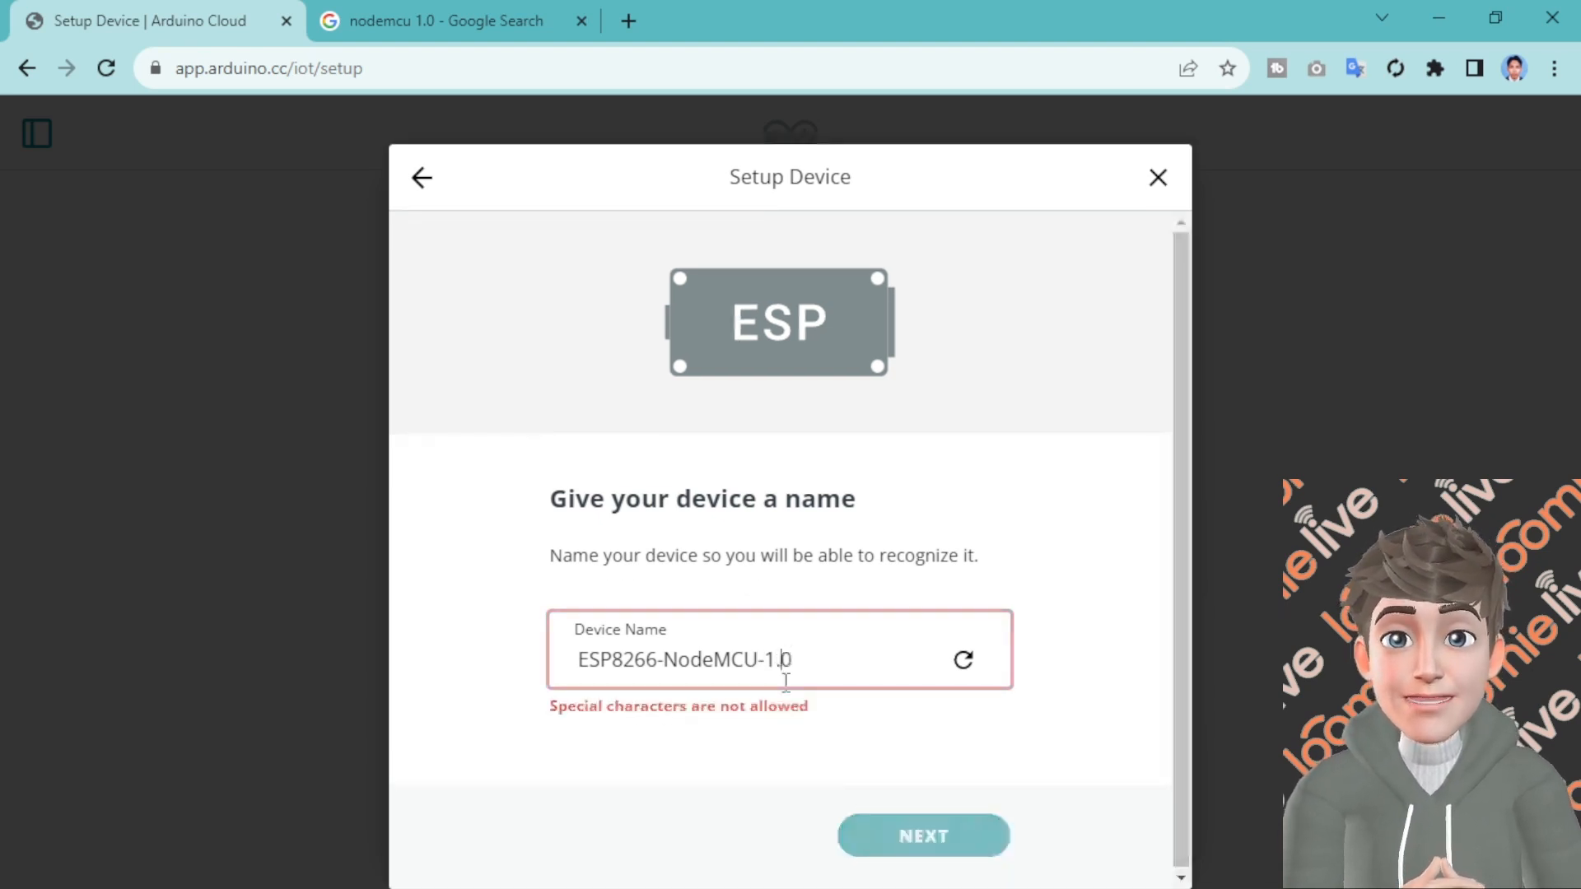
pyautogui.press('BackSpace')
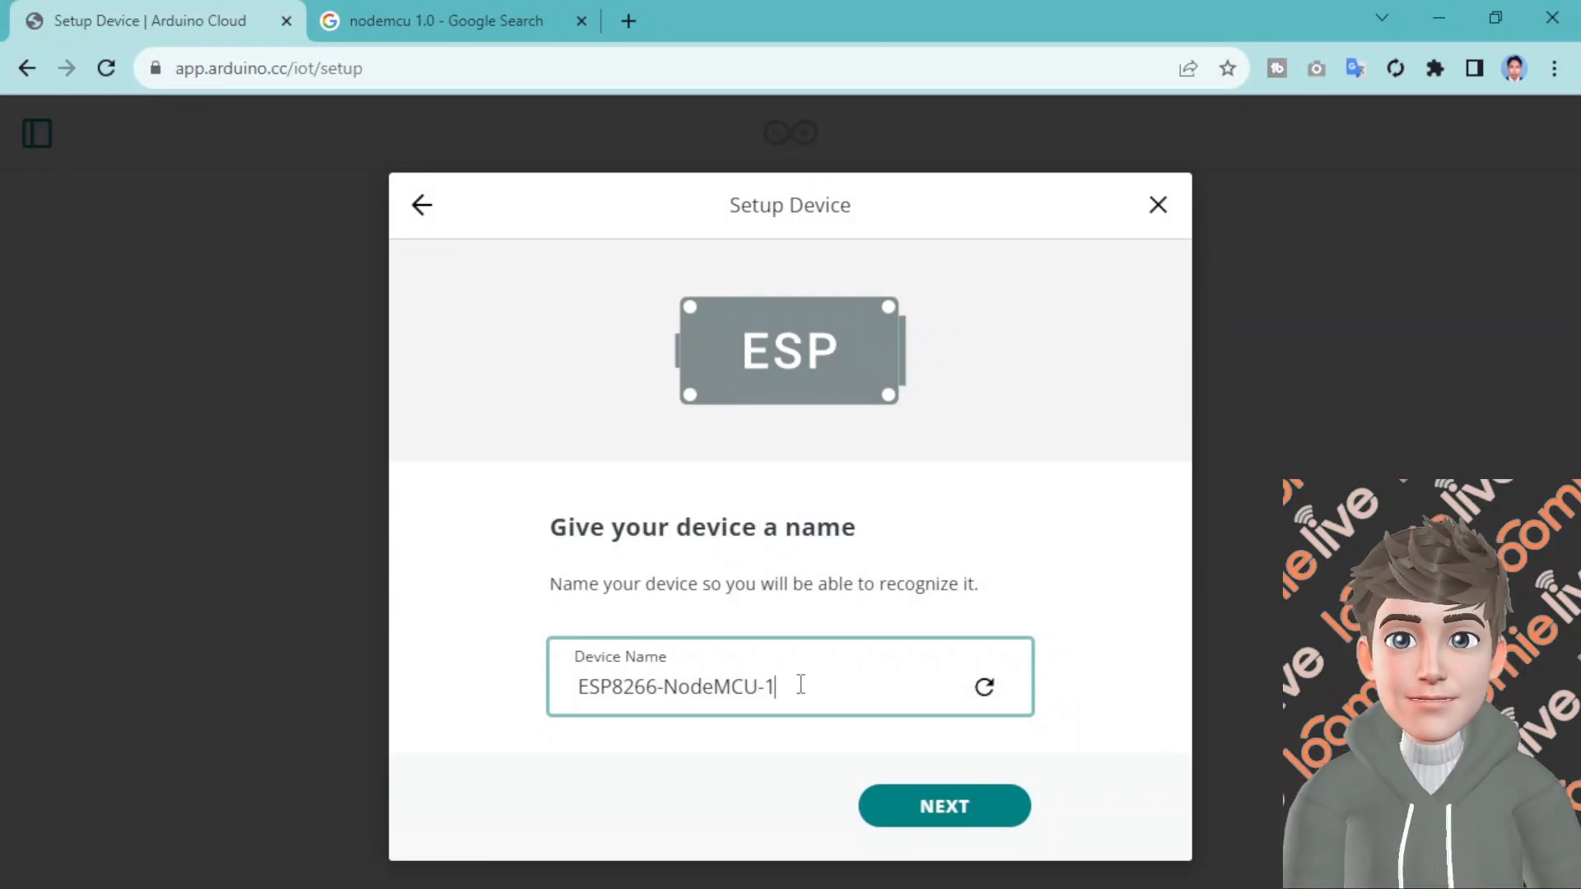
pyautogui.click(962, 813)
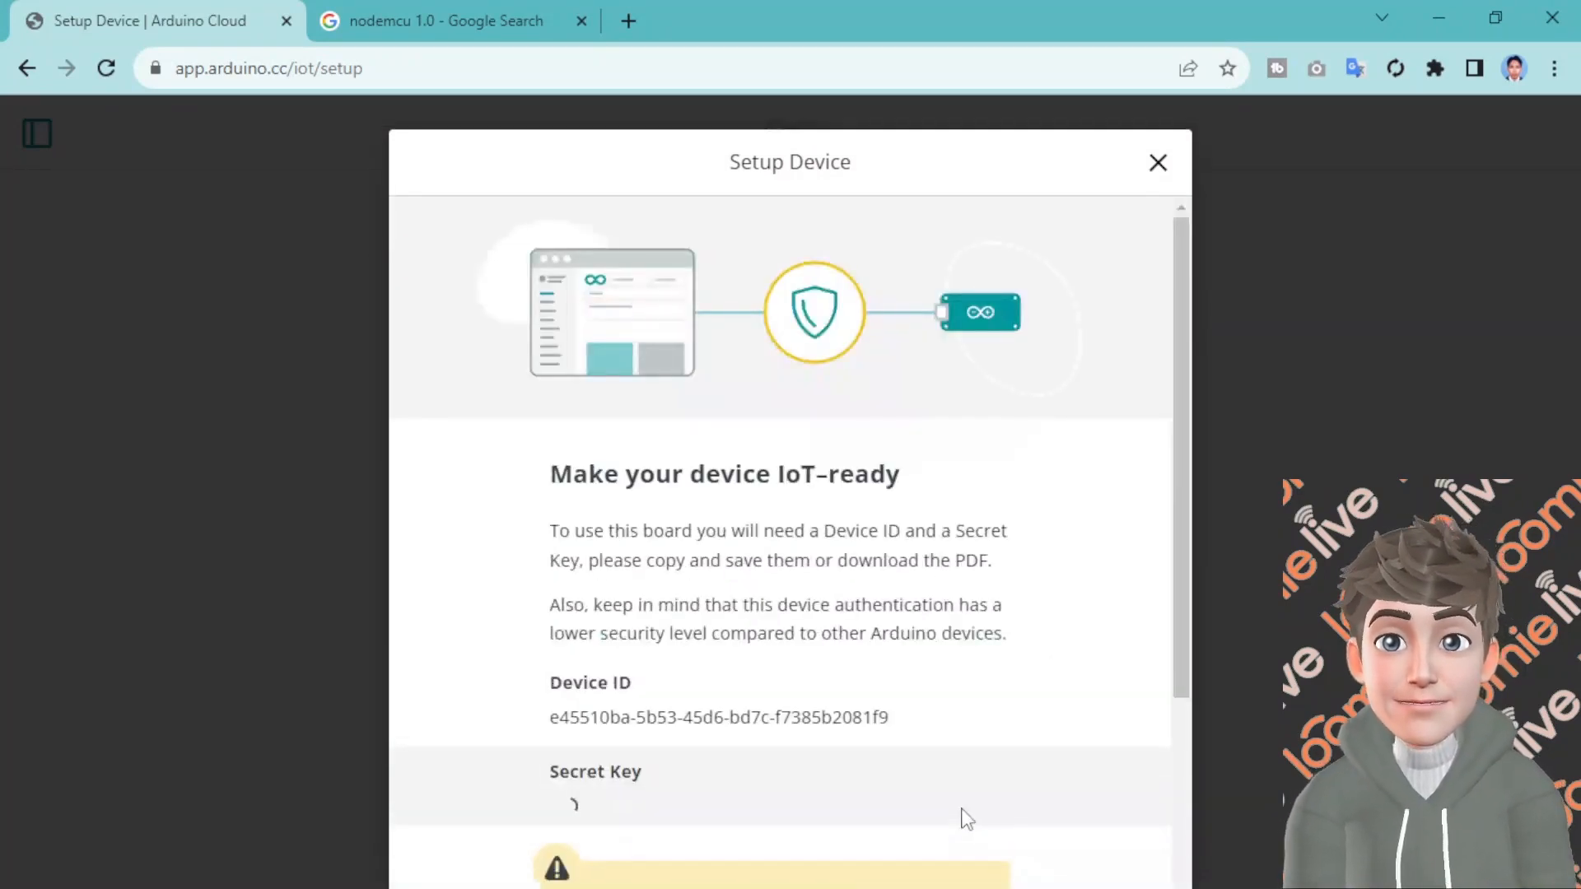
# Copy the device's secret key from the IoT-ready credentials page
pyautogui.scroll(-3, 970, 706)
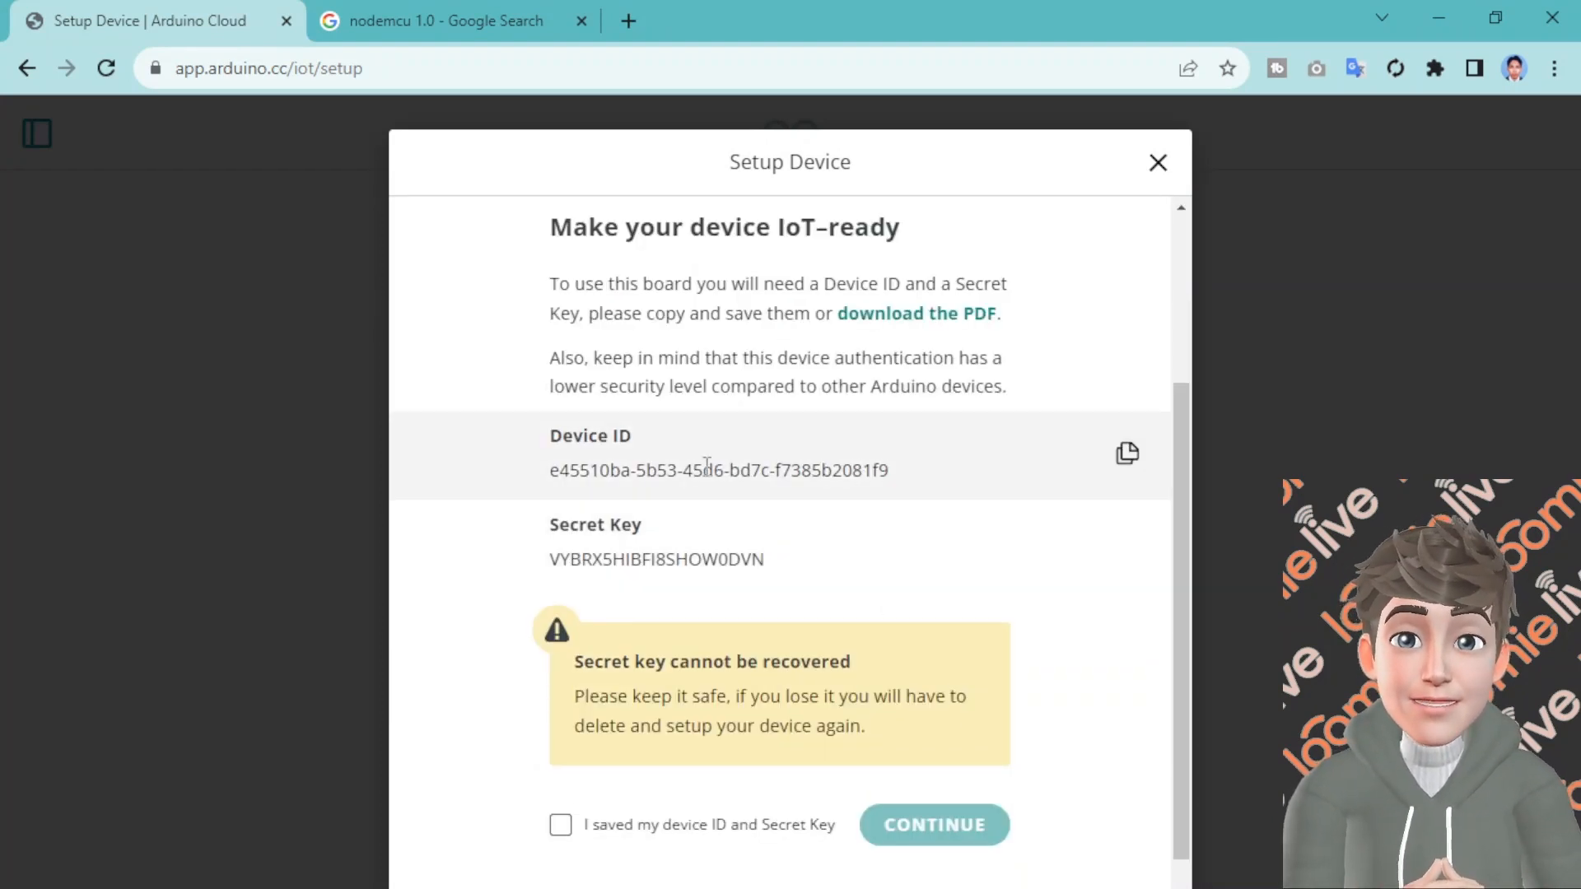
pyautogui.scroll(-1, 704, 477)
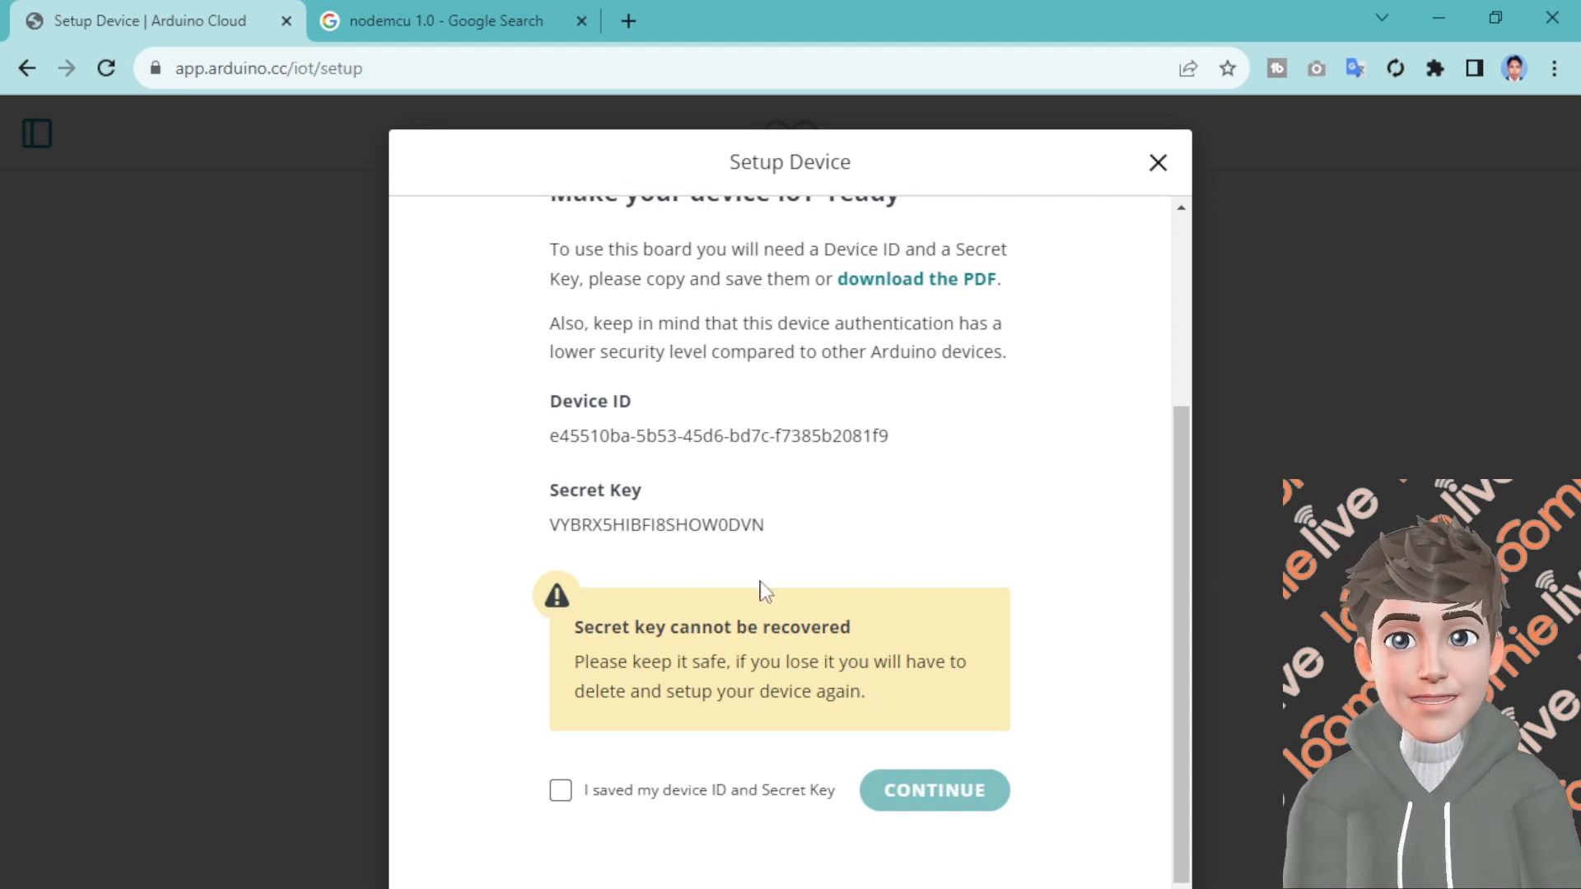
pyautogui.doubleClick(669, 513)
pyautogui.rightClick(690, 518)
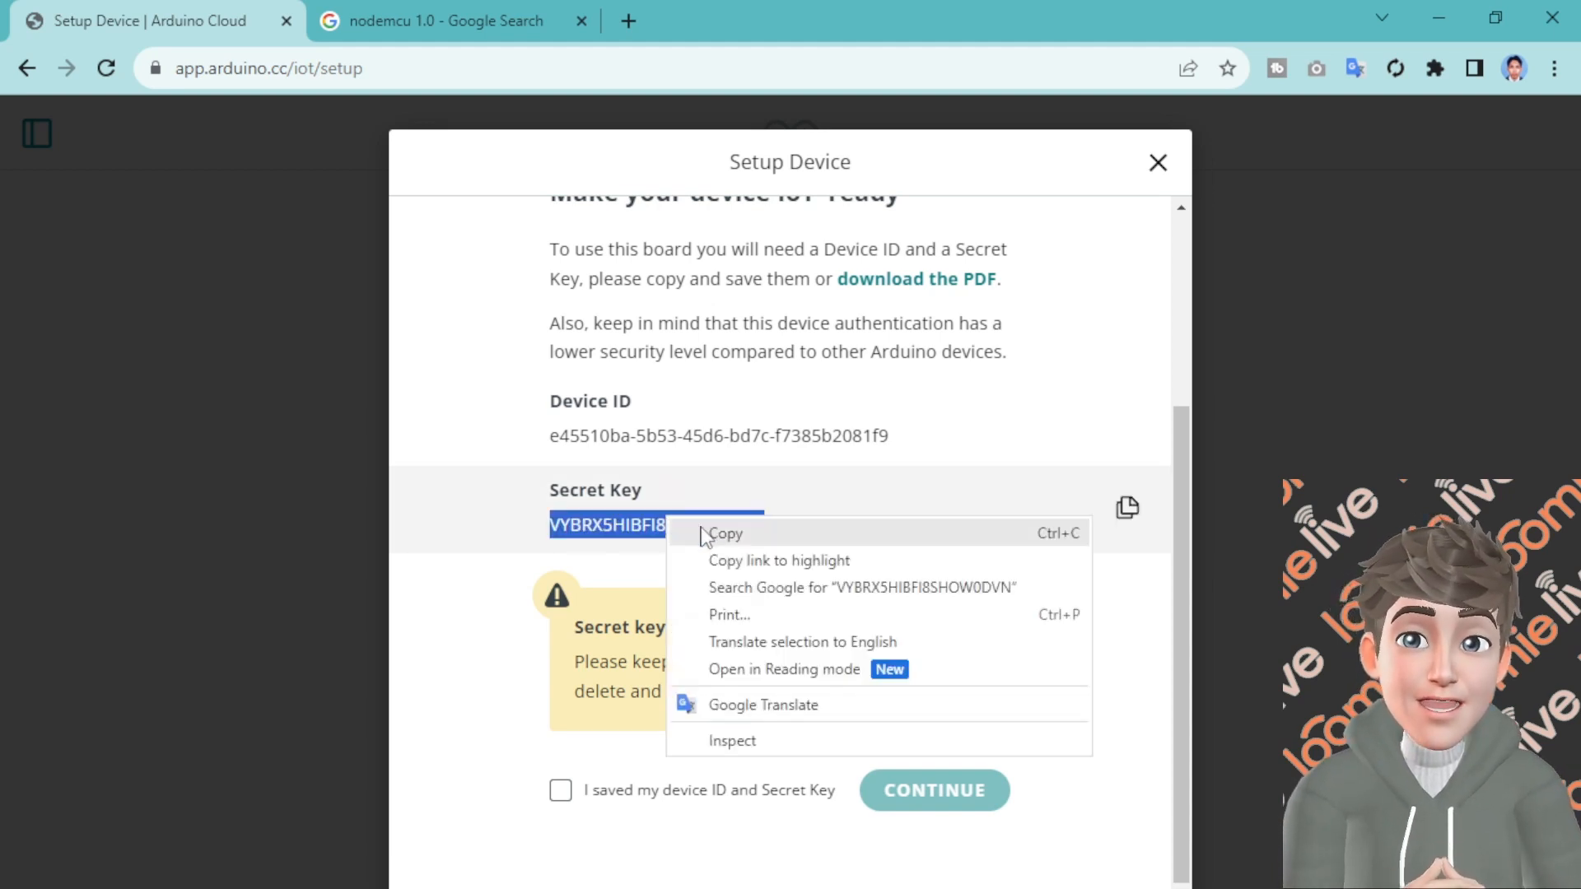
pyautogui.click(710, 537)
# Open Notepad++ and paste the device's secret key into a new blank document
pyautogui.press('super')
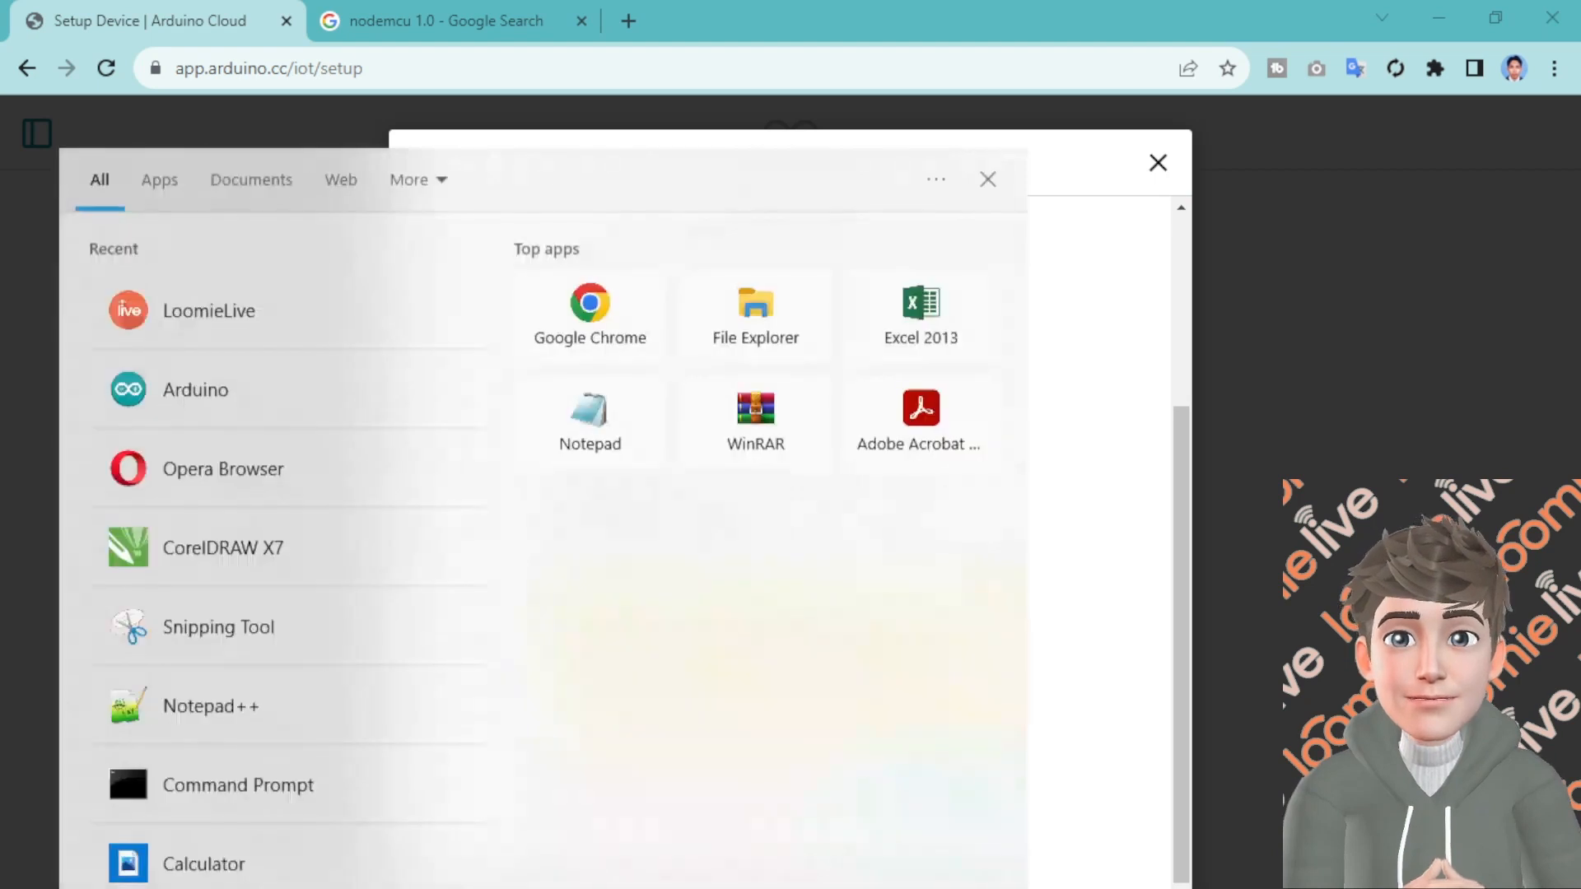
pyautogui.write('b')
pyautogui.press('BackSpace')
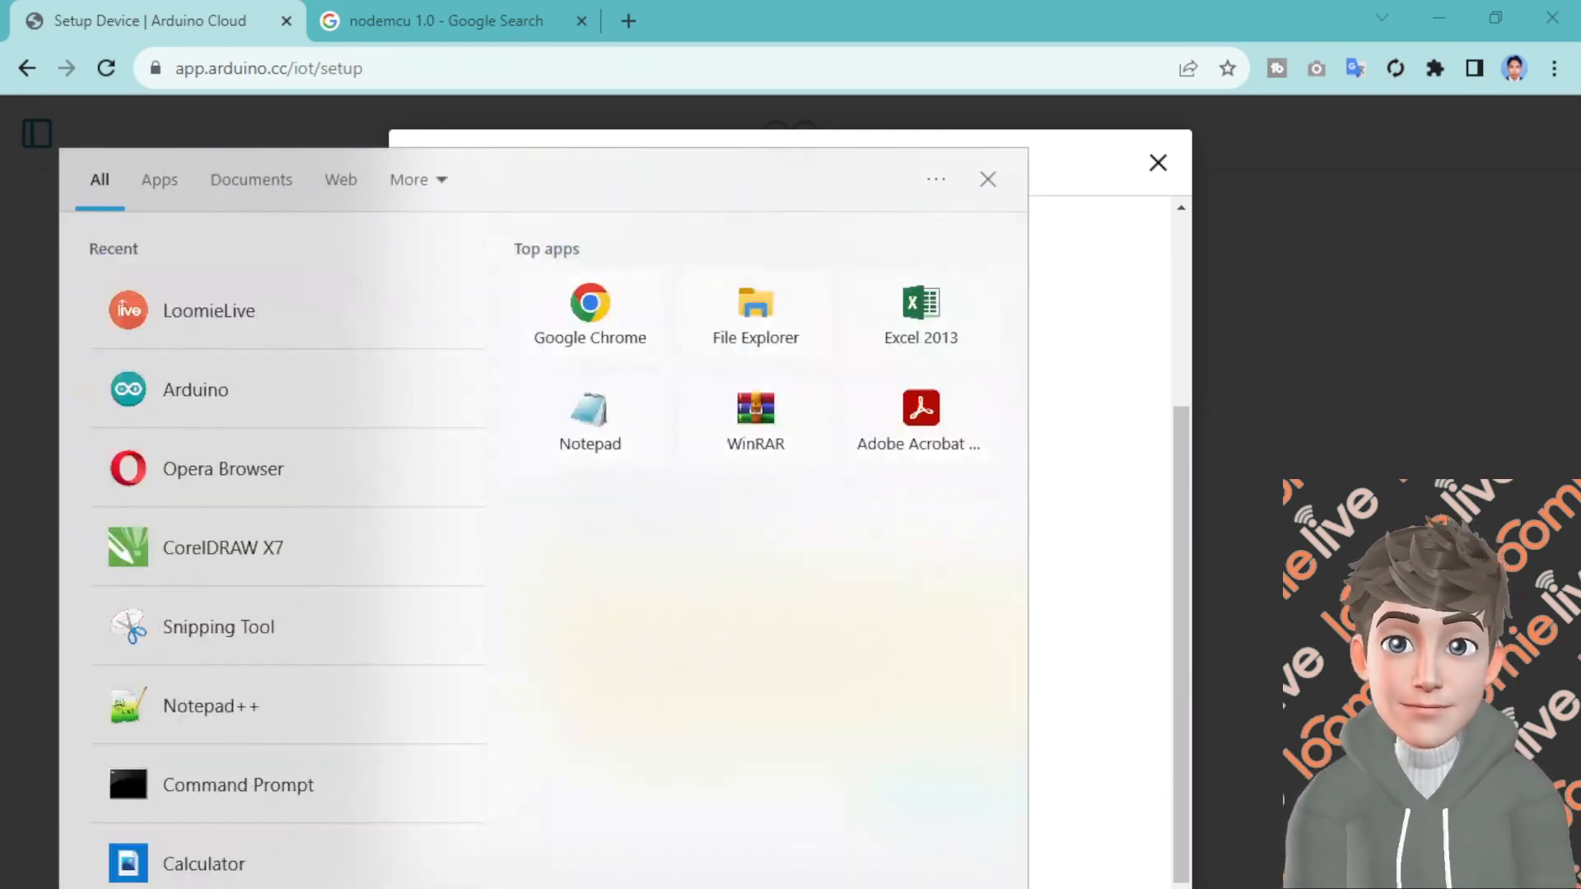
pyautogui.write('note')
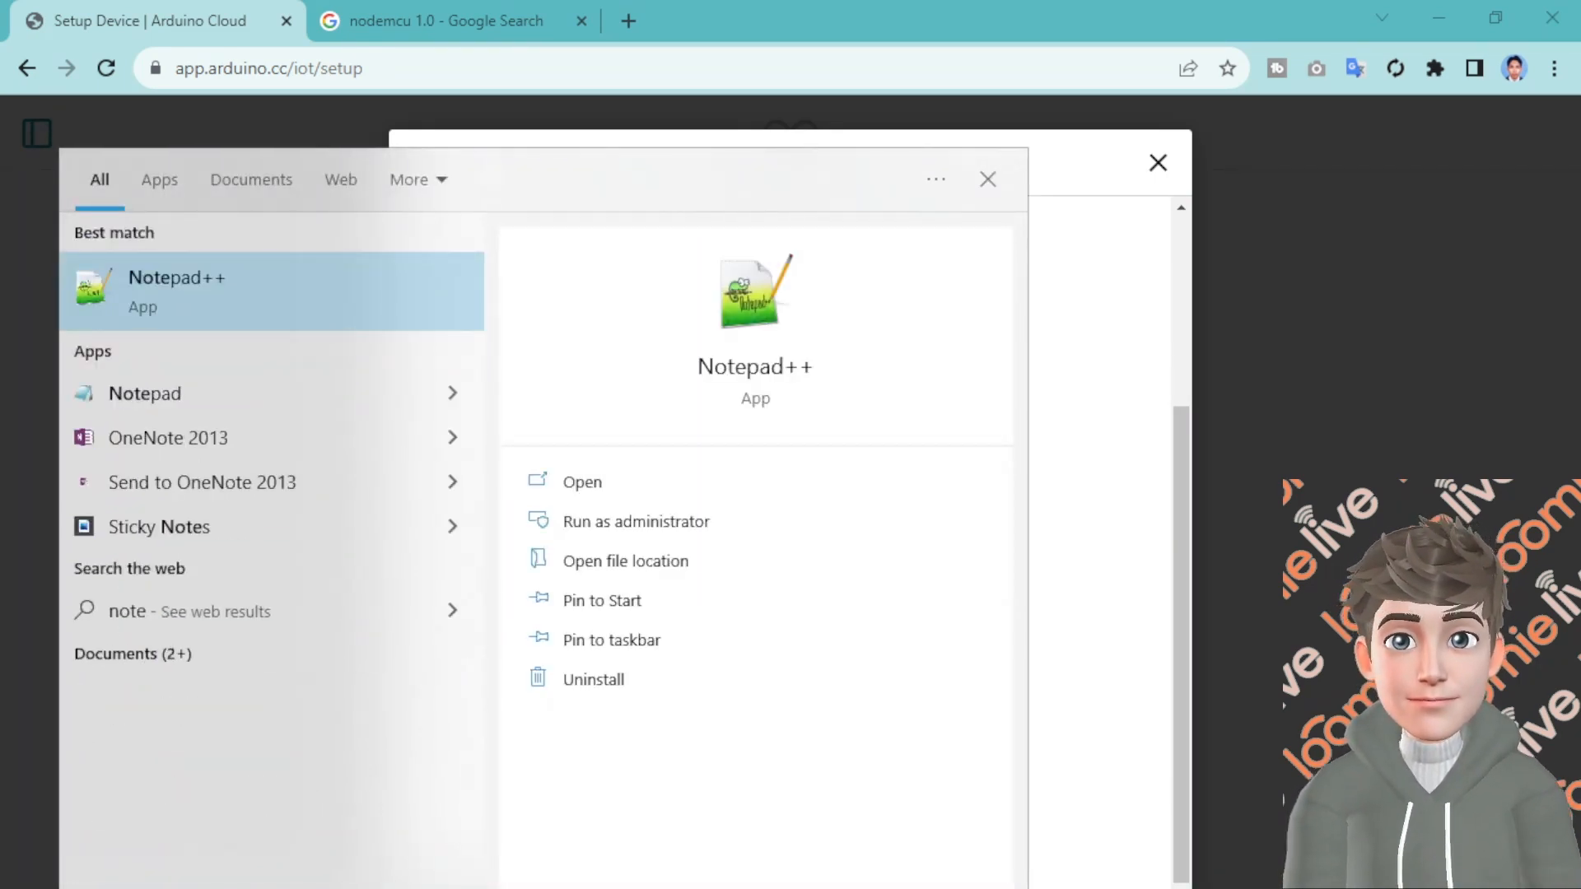
pyautogui.click(228, 263)
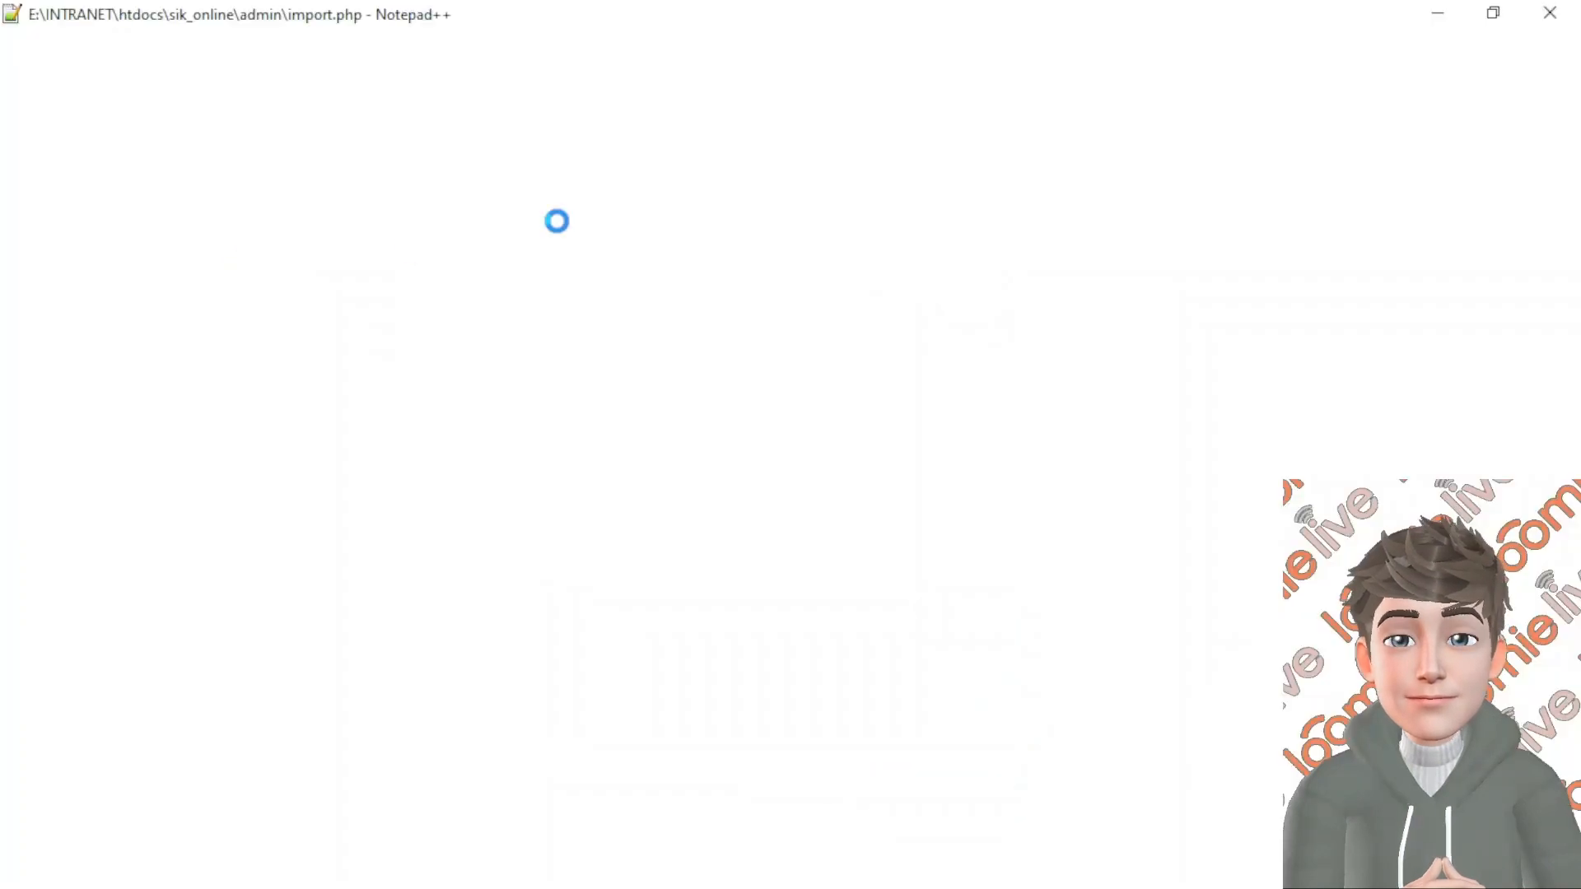
pyautogui.click(17, 67)
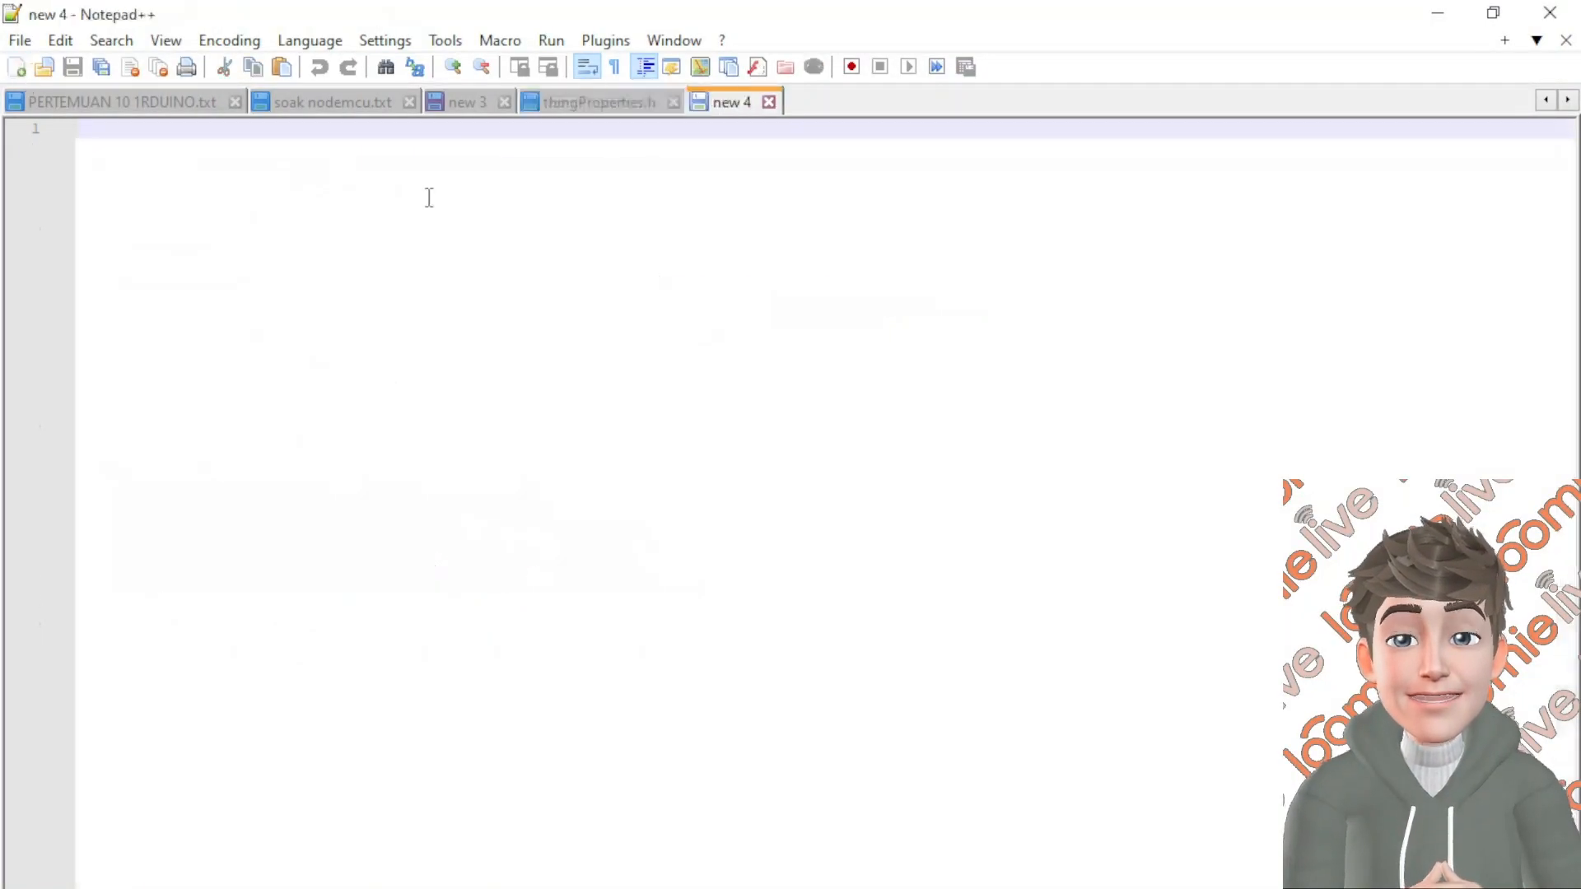
pyautogui.rightClick(445, 177)
pyautogui.click(504, 246)
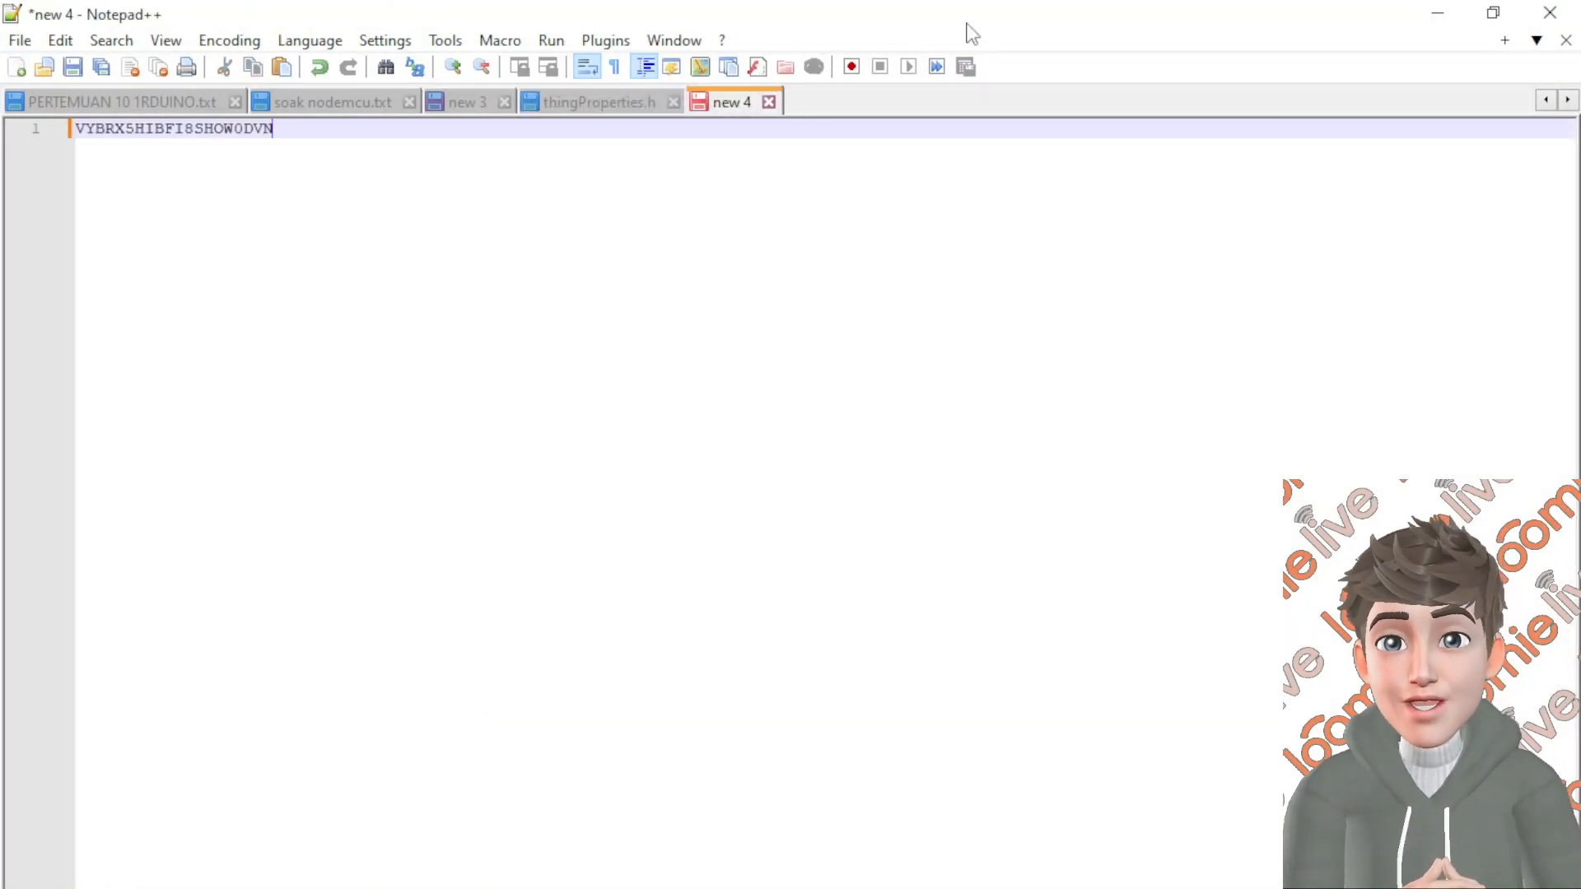
# Copy the Device ID with its label from the device setup and paste it above the secret key in Notepad++, followed by a blank line
pyautogui.moveTo(956, 28); pyautogui.dragTo(0, 107)
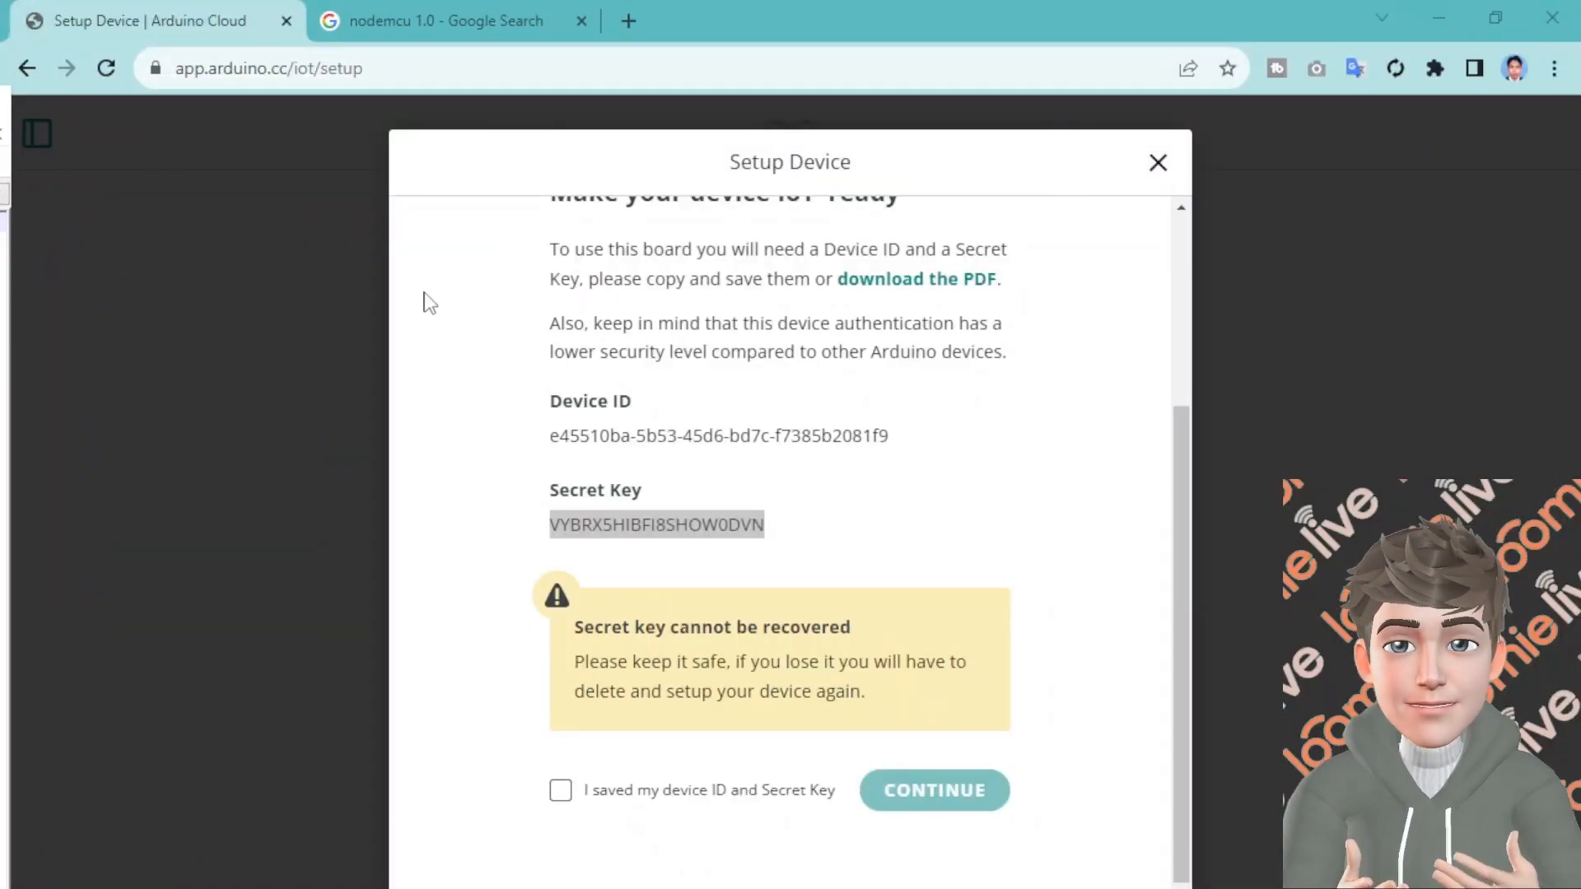
pyautogui.click(629, 429)
pyautogui.moveTo(562, 400); pyautogui.dragTo(927, 441)
pyautogui.rightClick(866, 432)
pyautogui.click(909, 448)
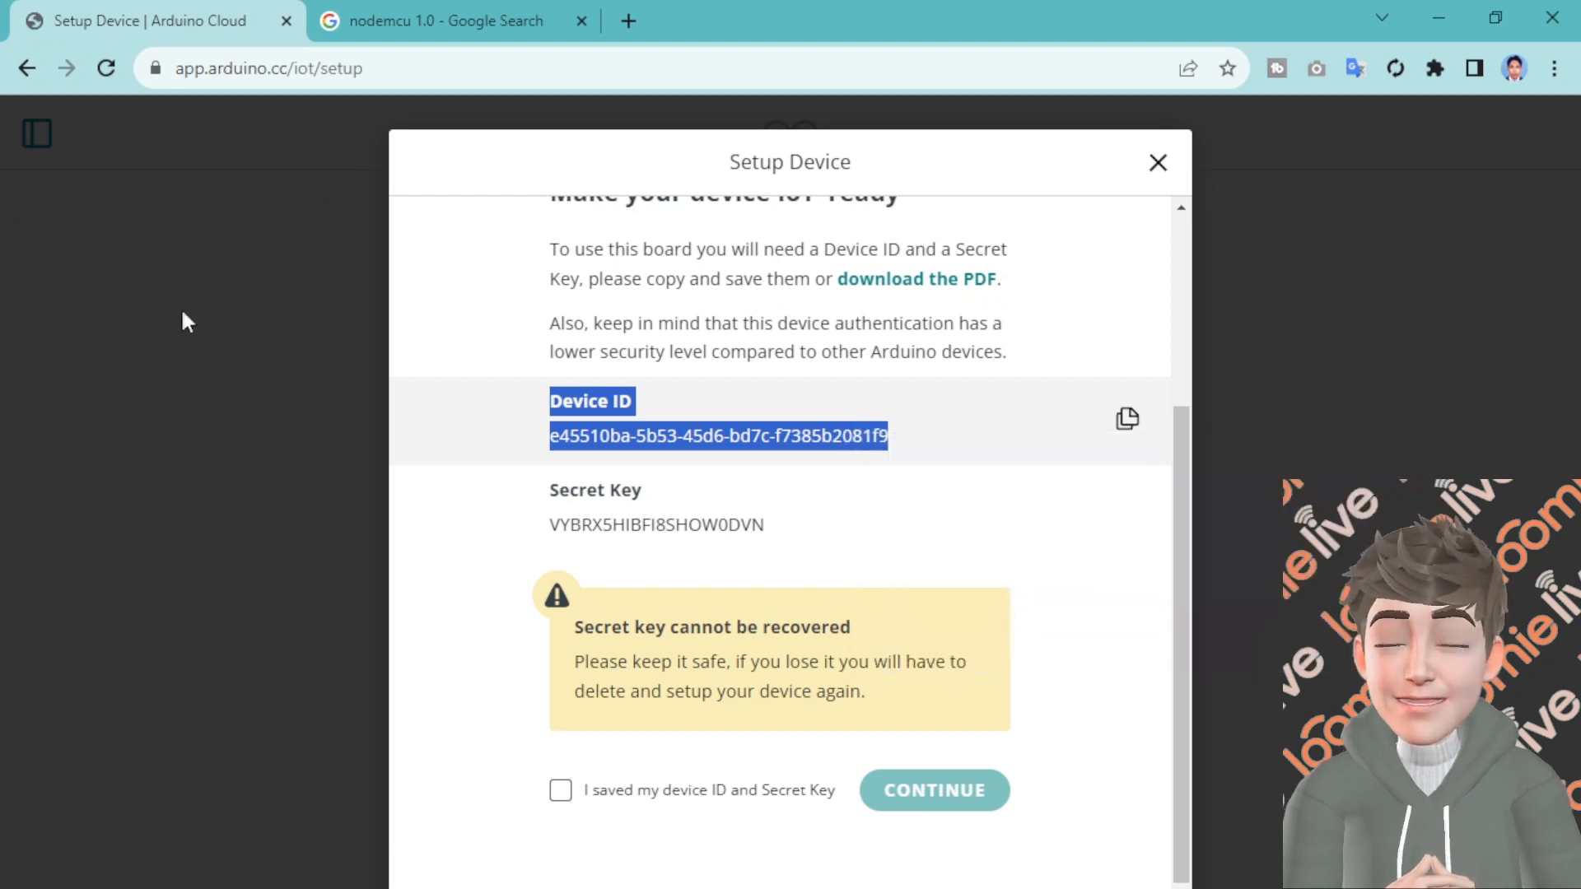
pyautogui.moveTo(0, 139); pyautogui.dragTo(967, 222)
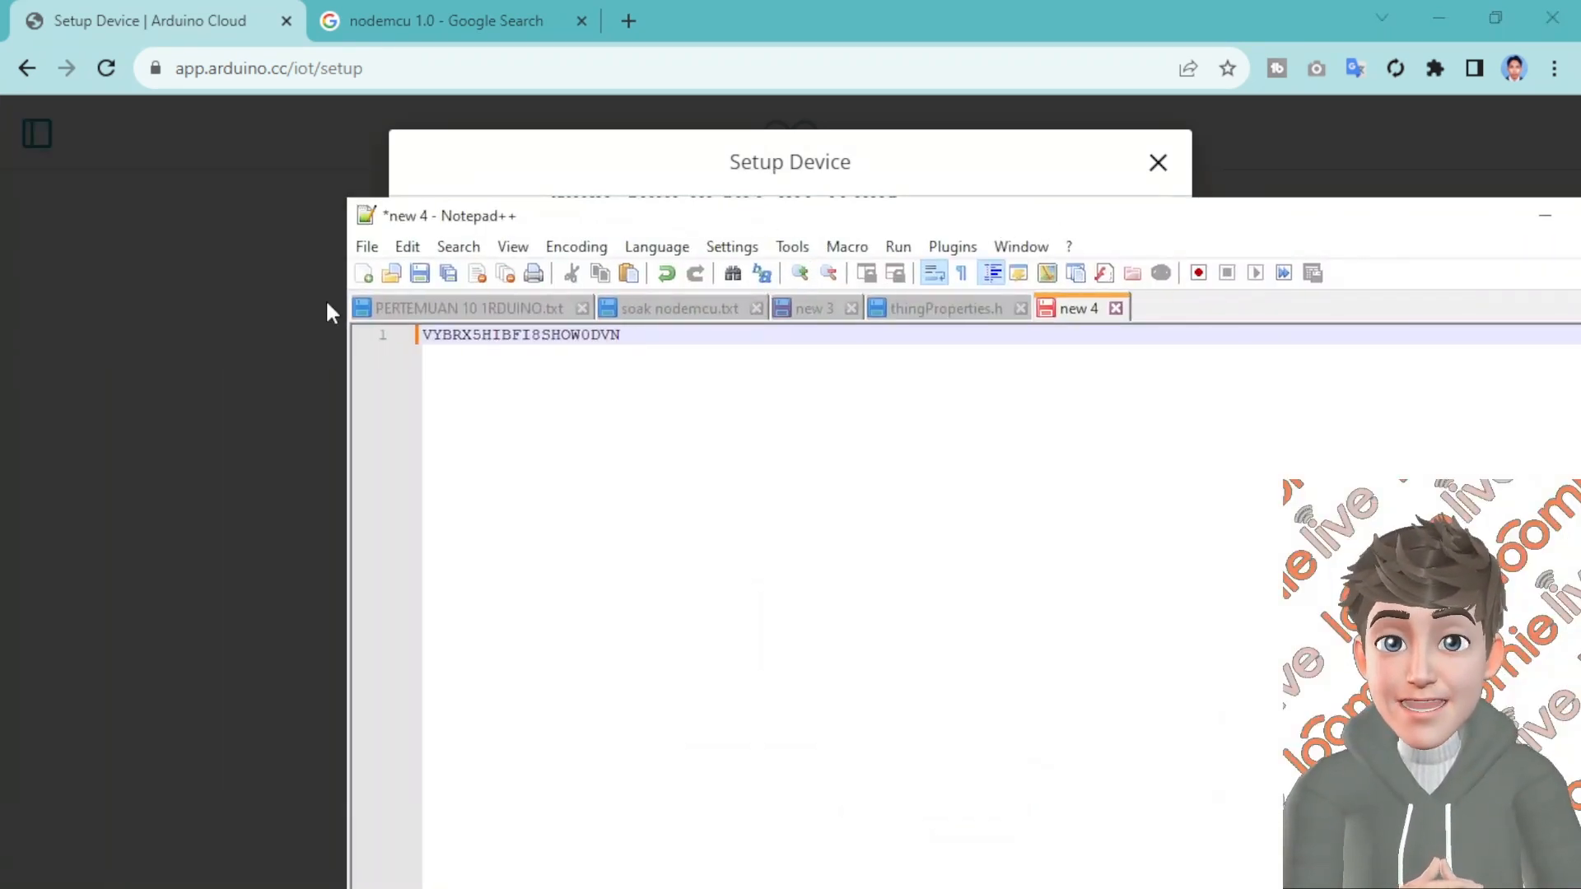
pyautogui.press('Return')
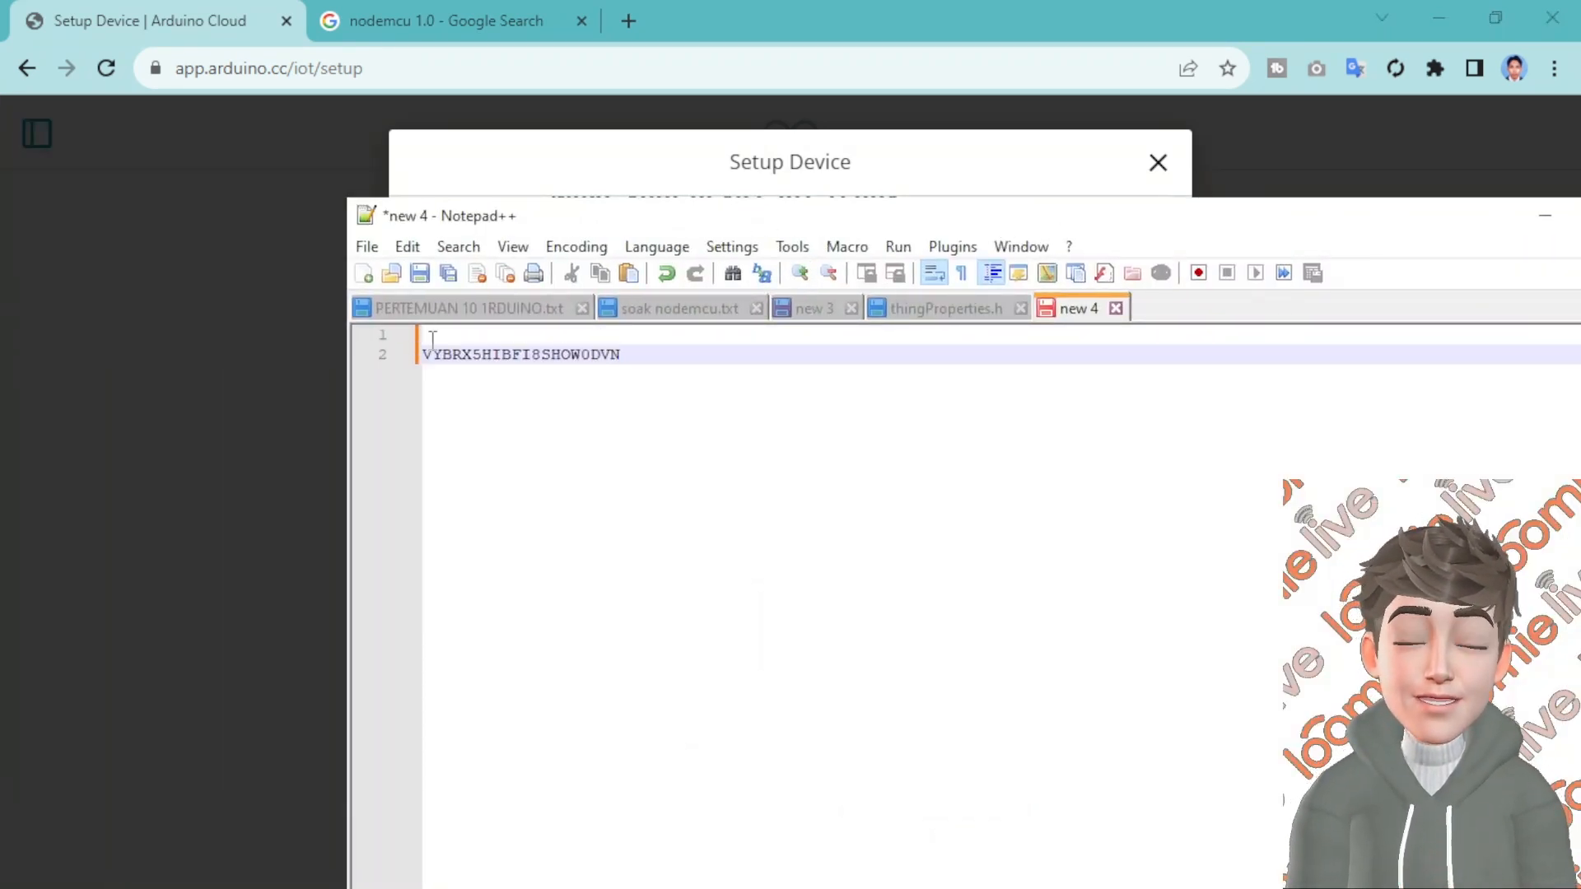
pyautogui.click(433, 338)
pyautogui.hotkey('ctrl', 'v')
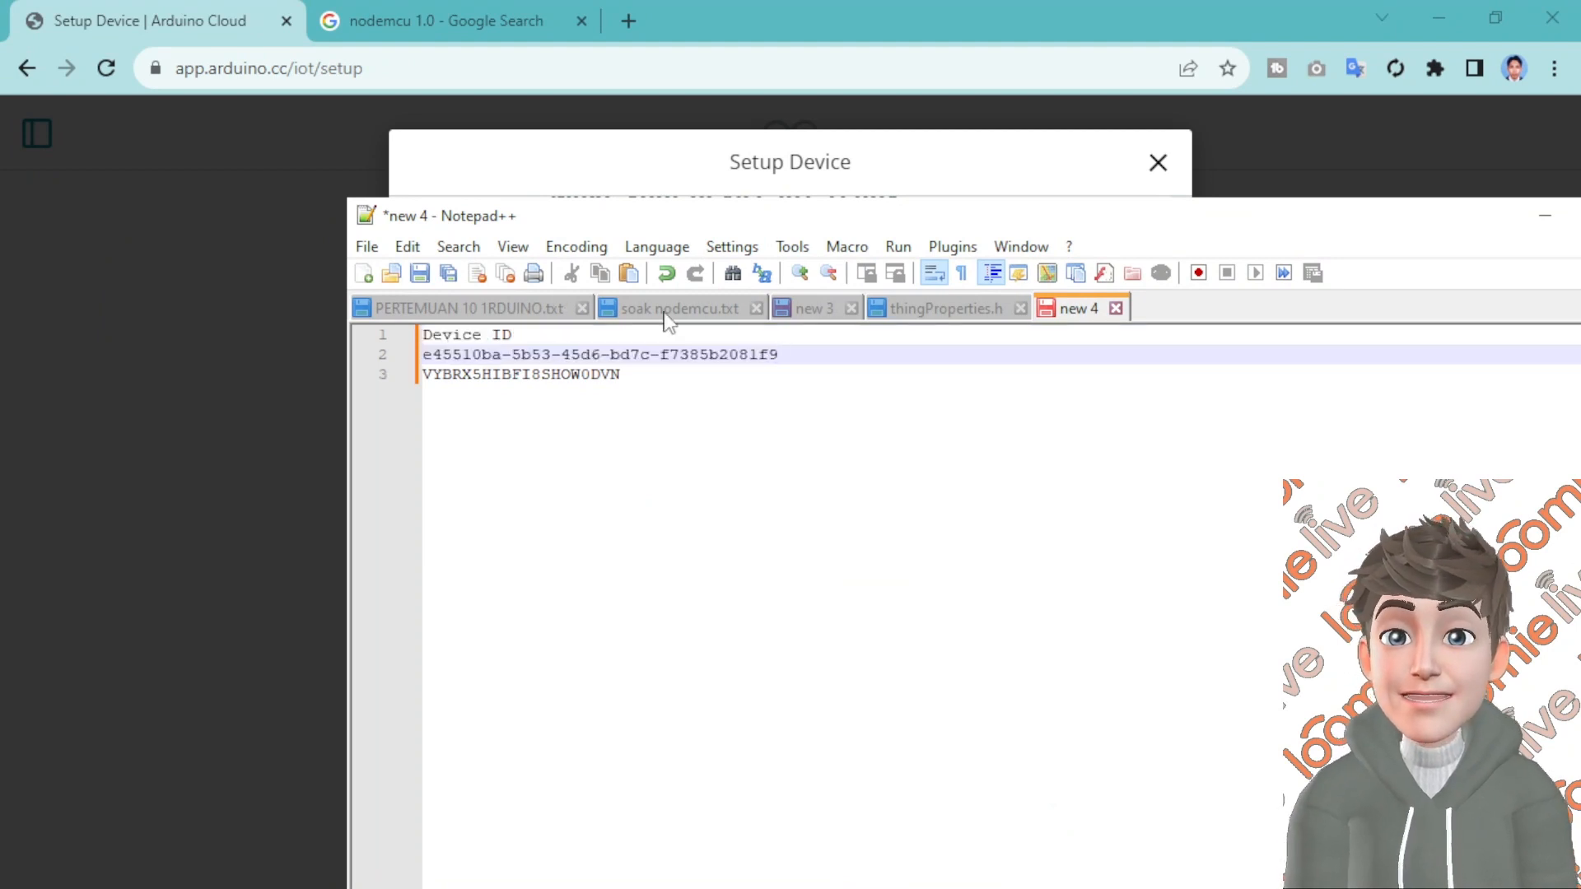
pyautogui.press('Return')
# Replace the unlabelled secret key in Notepad++ with the labelled Secret Key entry copied from the device setup, and return to the setup
pyautogui.click(299, 19)
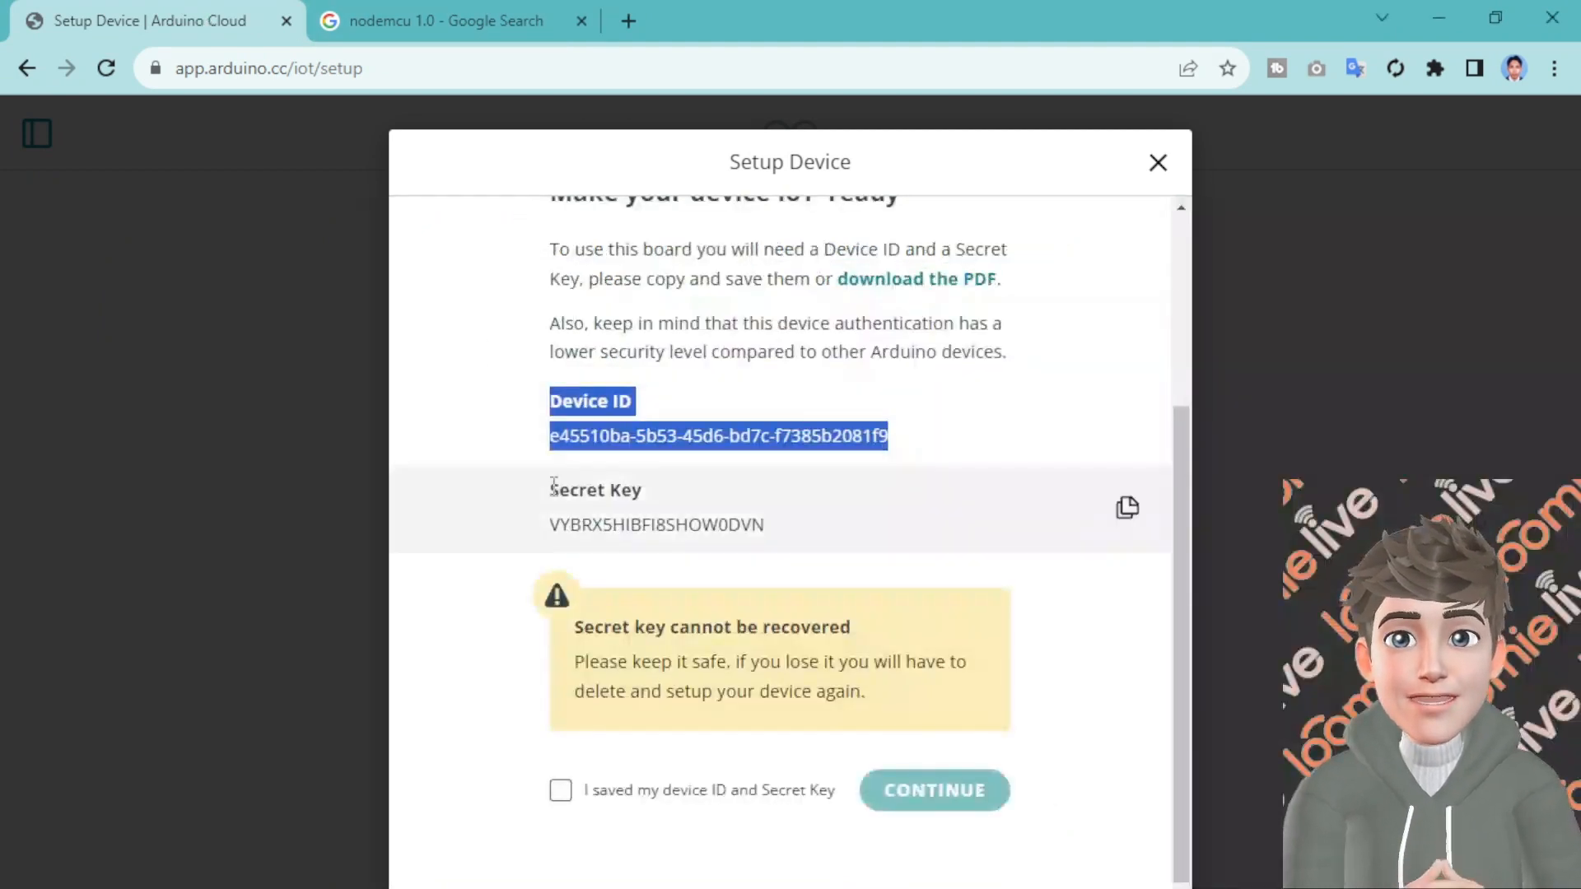
pyautogui.moveTo(550, 492); pyautogui.dragTo(810, 527)
pyautogui.rightClick(678, 525)
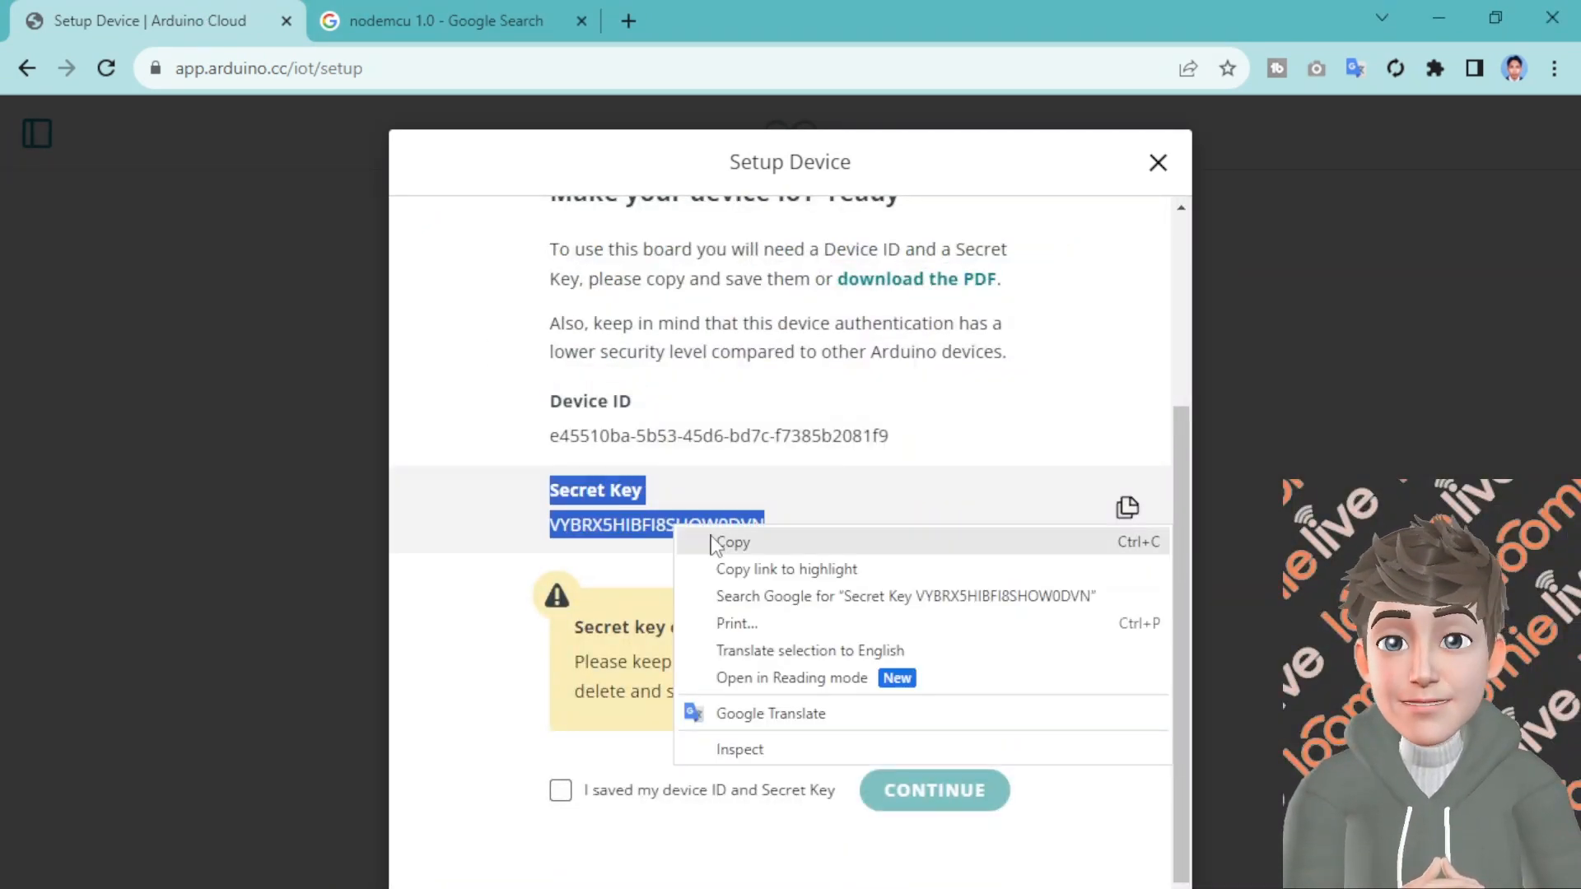
pyautogui.click(716, 544)
pyautogui.click(910, 884)
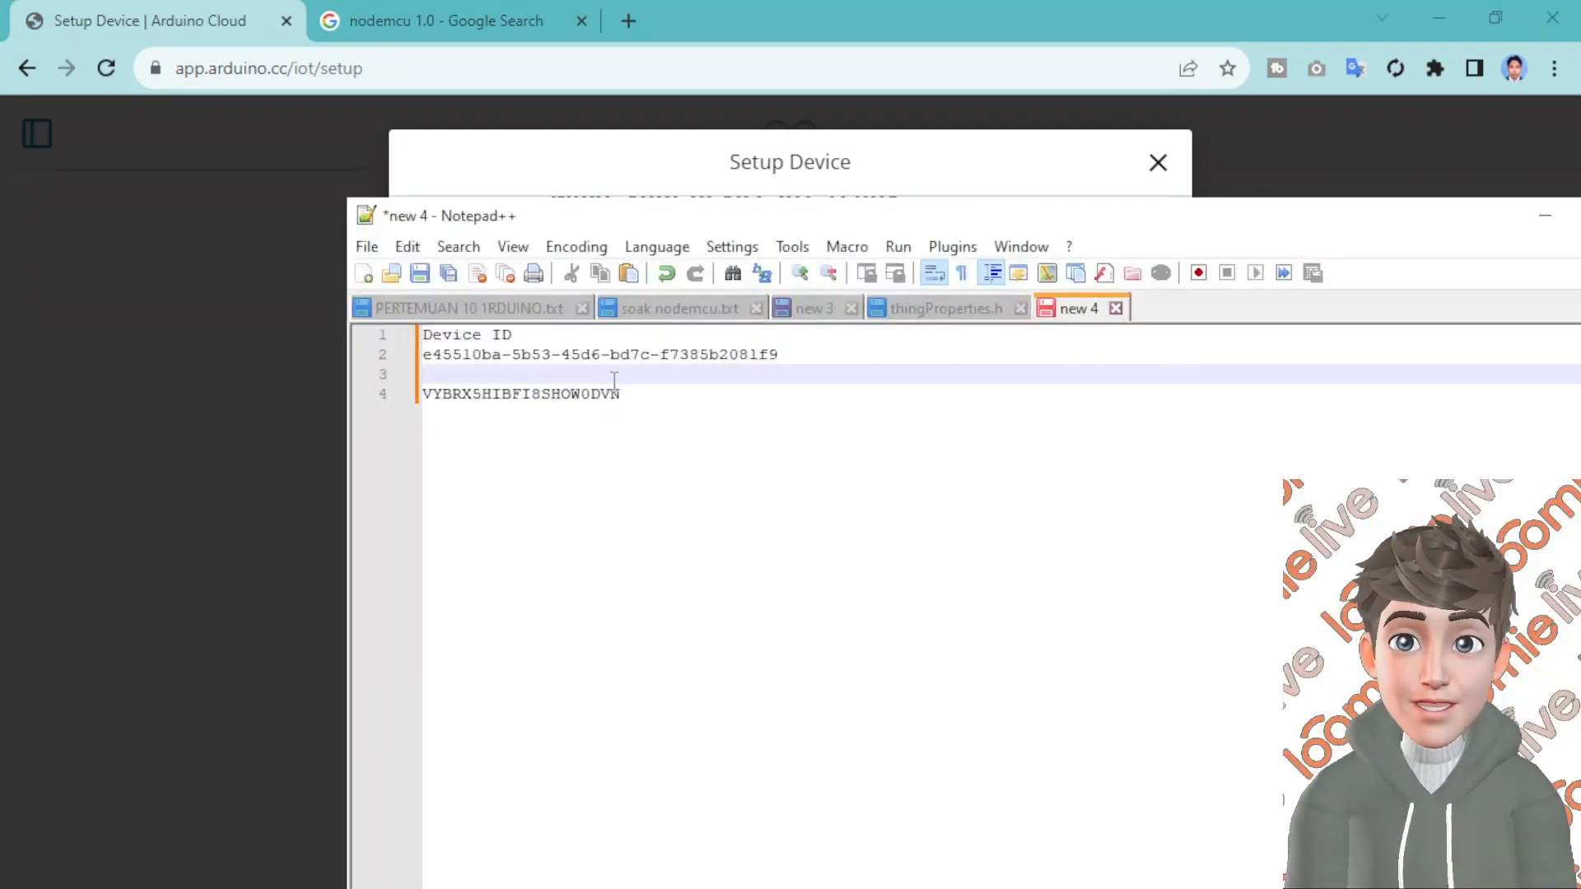
pyautogui.moveTo(623, 393); pyautogui.dragTo(412, 415)
pyautogui.hotkey('ctrl', 'v')
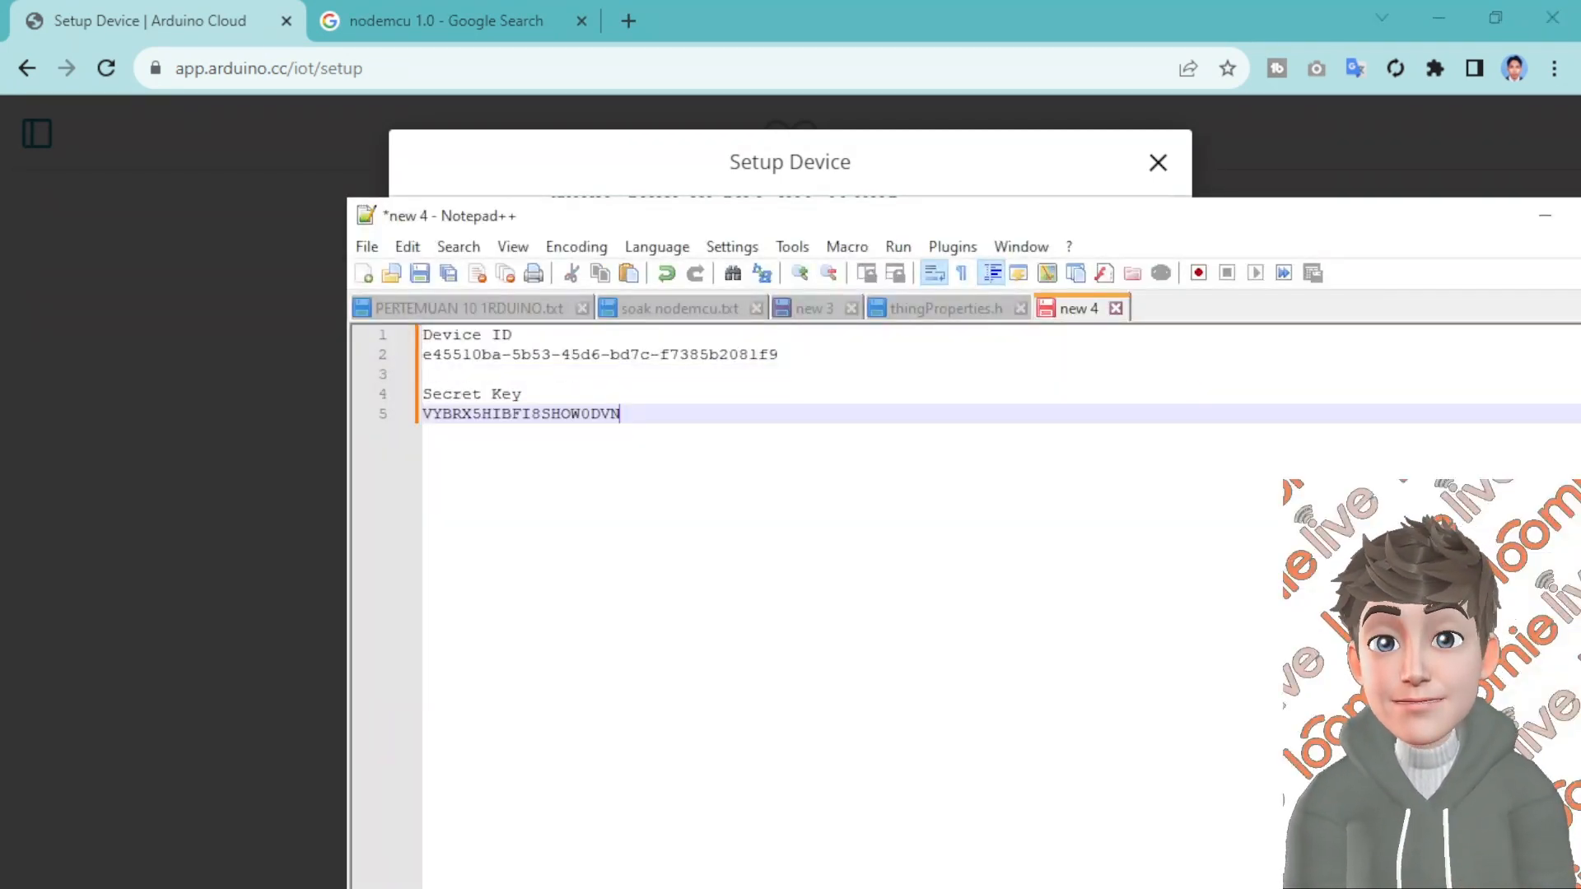
pyautogui.click(165, 9)
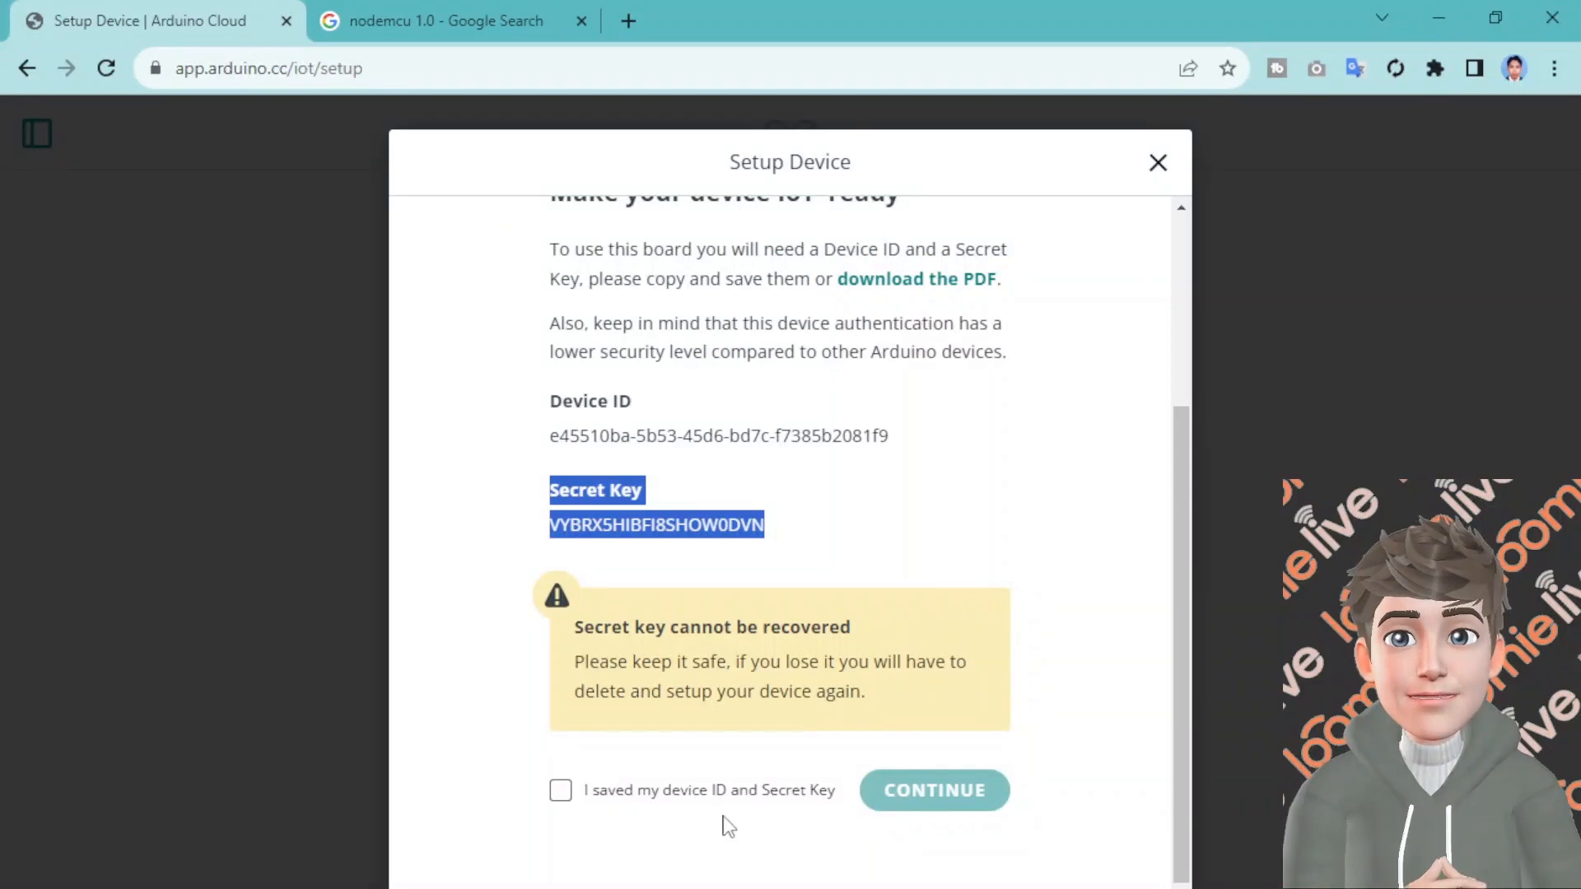
pyautogui.scroll(4, 713, 761)
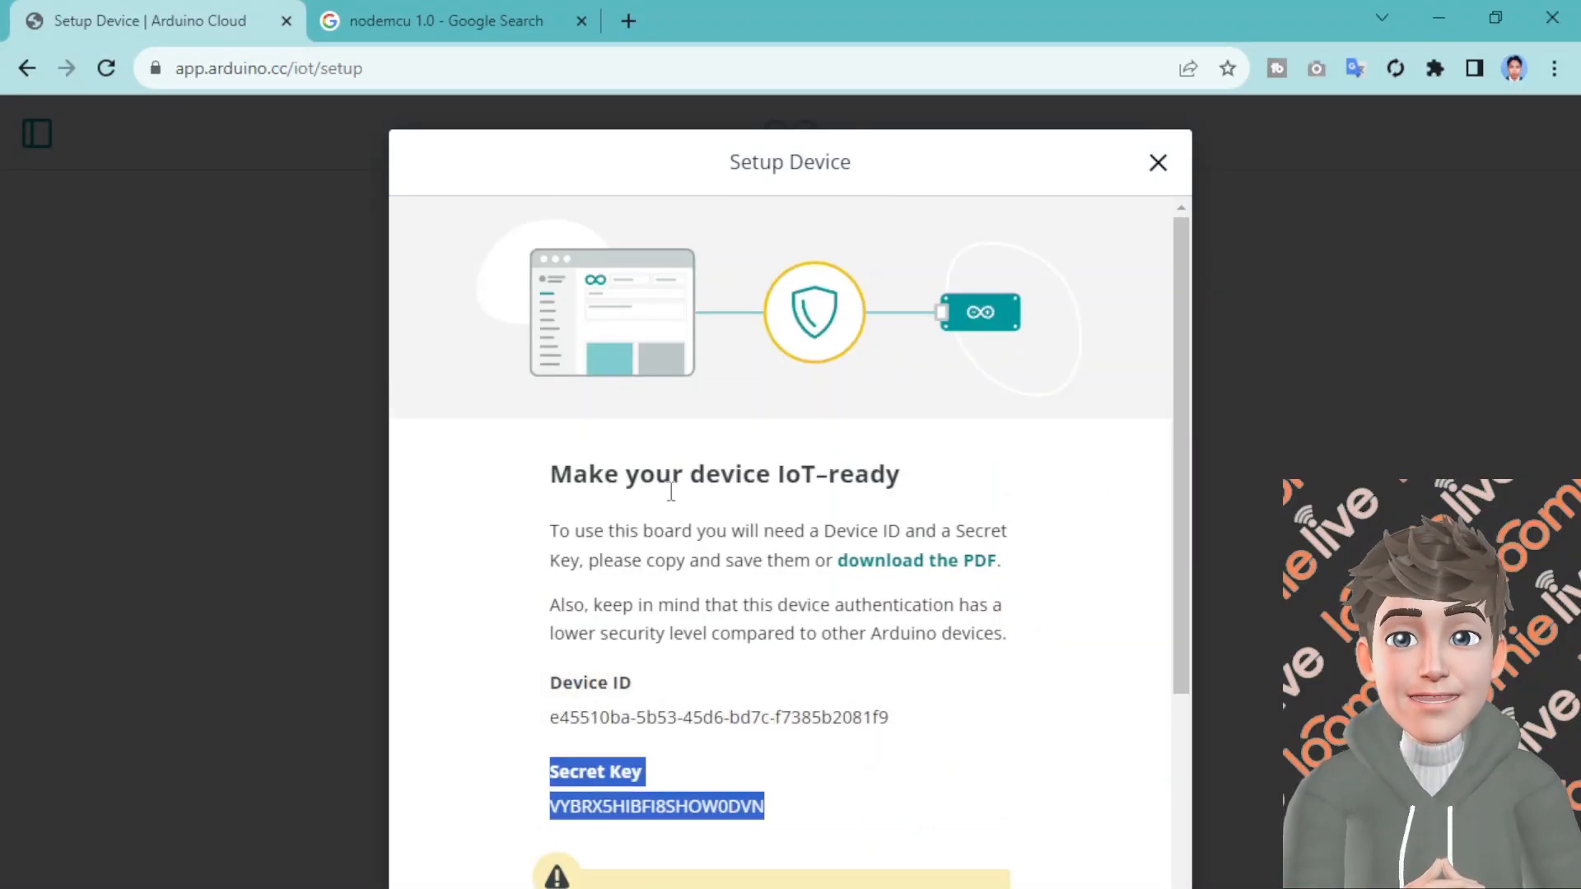
# Download the device credentials PDF to Downloads as Arduino Device Secret Key (1).pdf and open the saved file
pyautogui.click(938, 570)
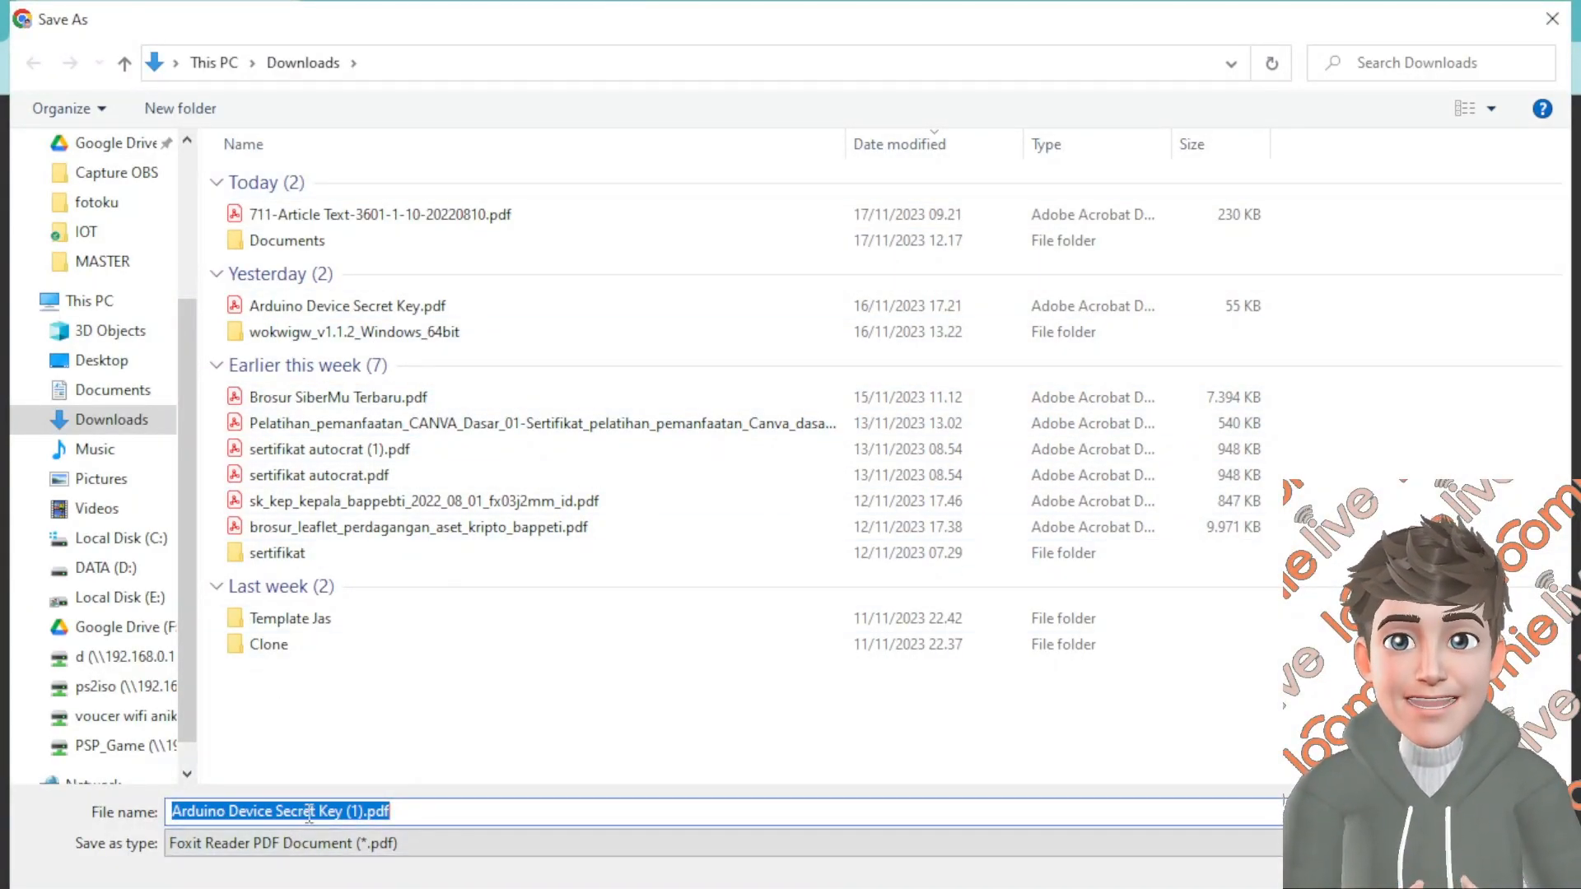
pyautogui.click(1383, 881)
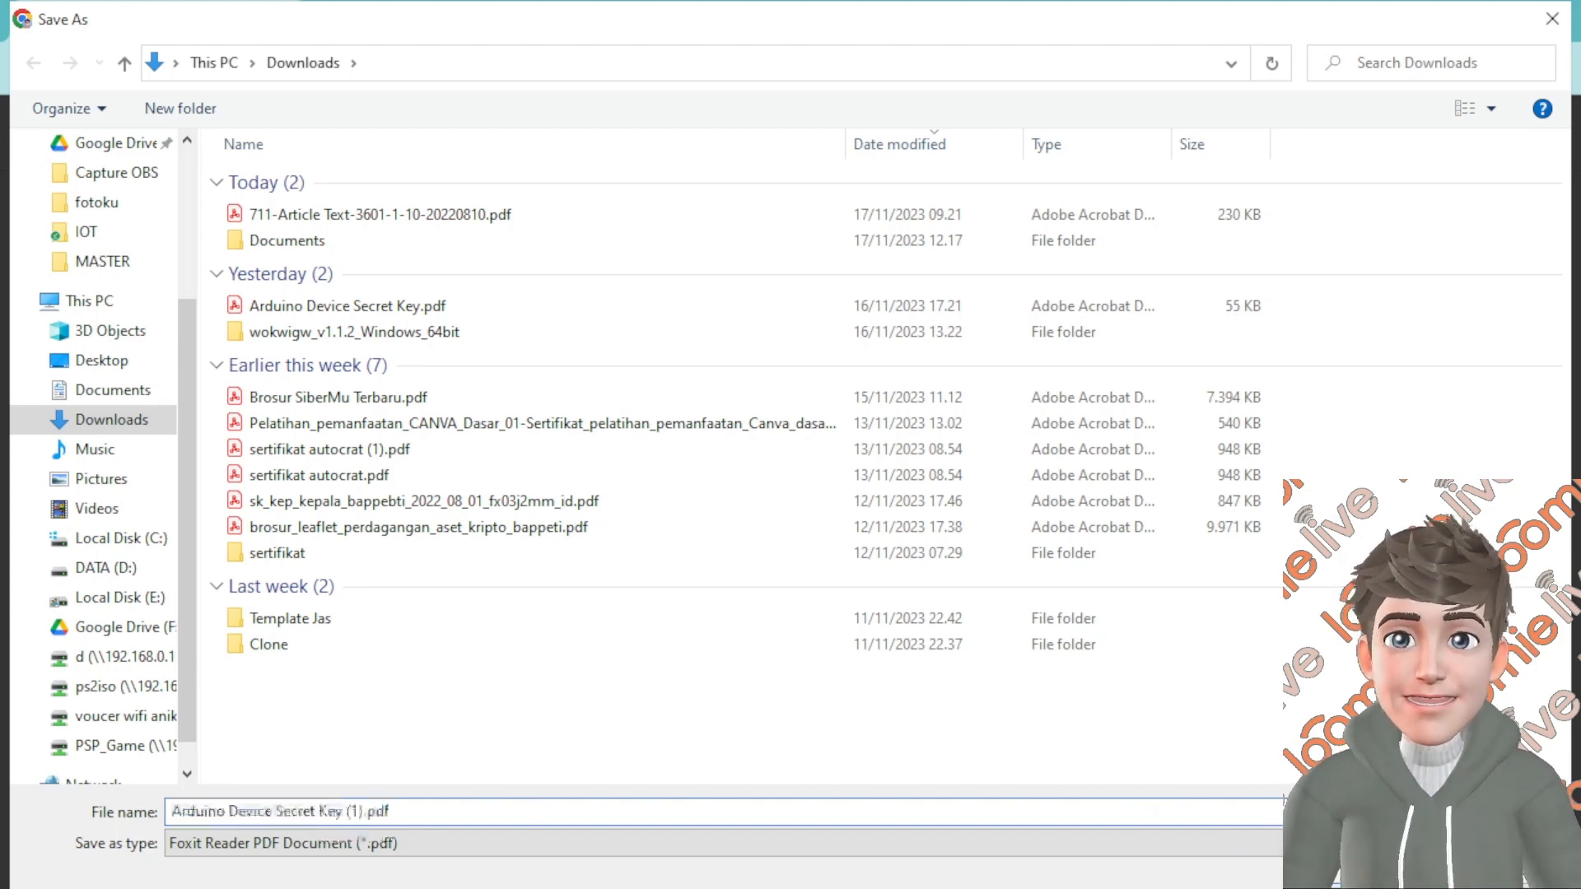
pyautogui.click(1329, 122)
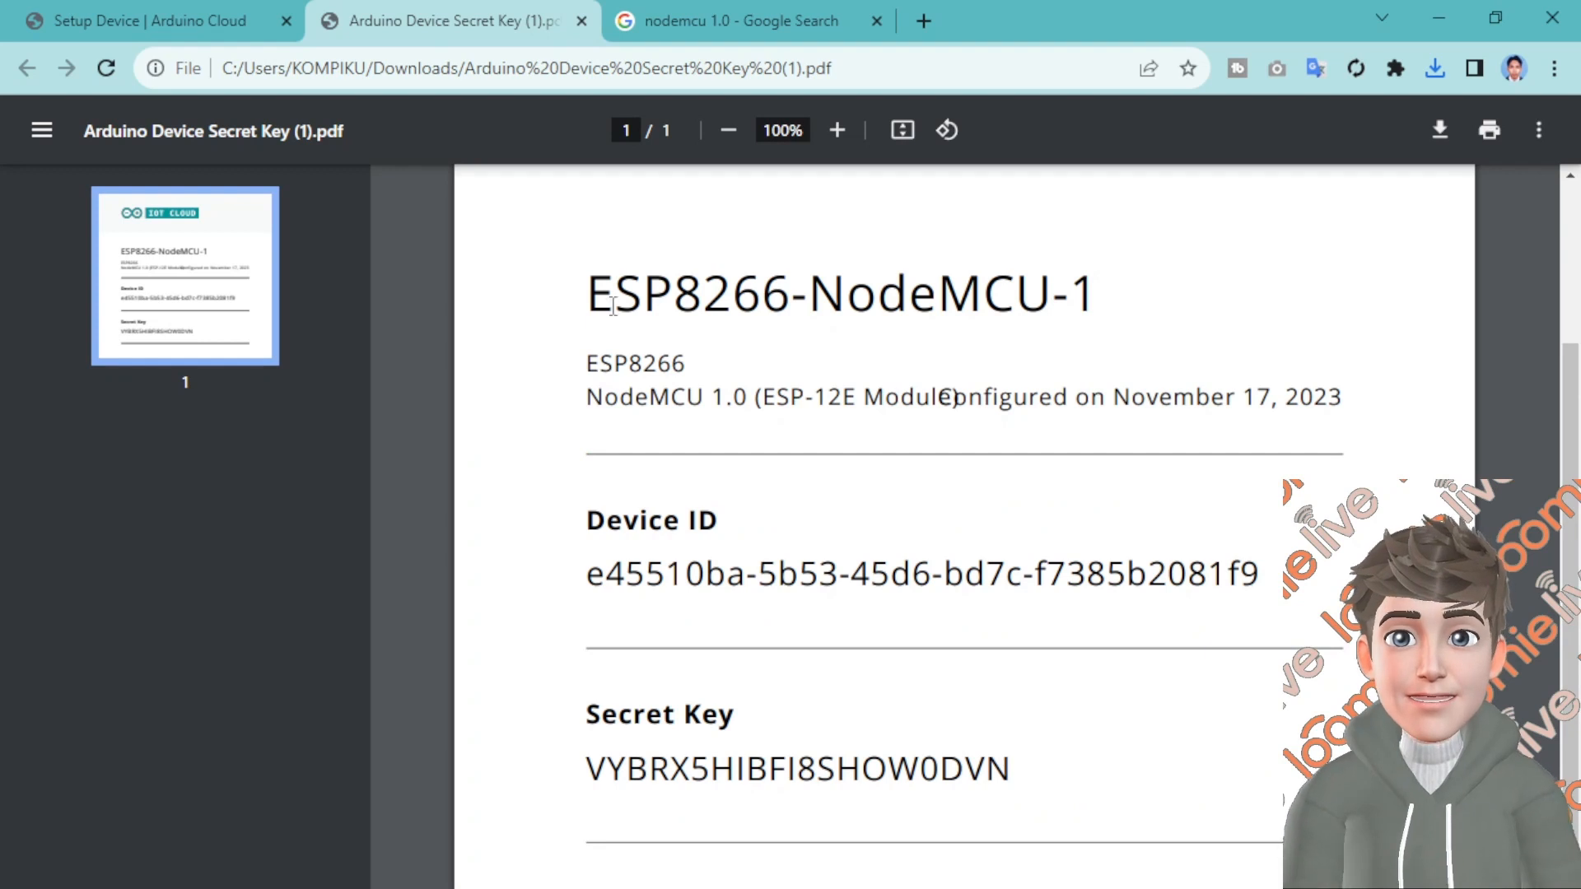
# Check the device name and Device ID in the downloaded credentials PDF
pyautogui.moveTo(579, 292); pyautogui.dragTo(1214, 350)
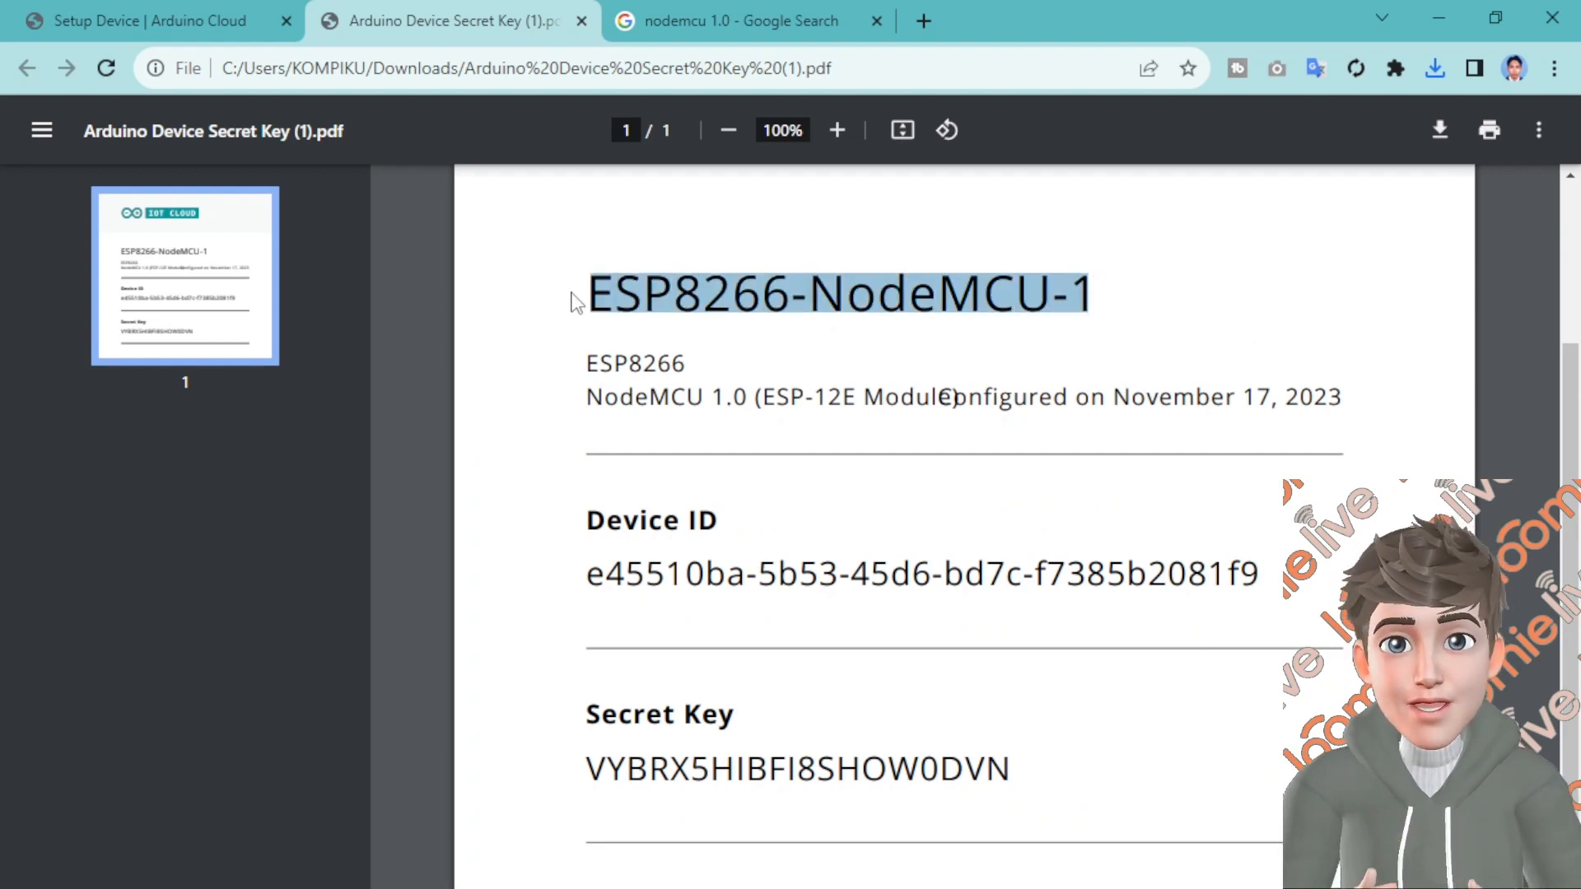
pyautogui.moveTo(593, 292); pyautogui.dragTo(759, 296)
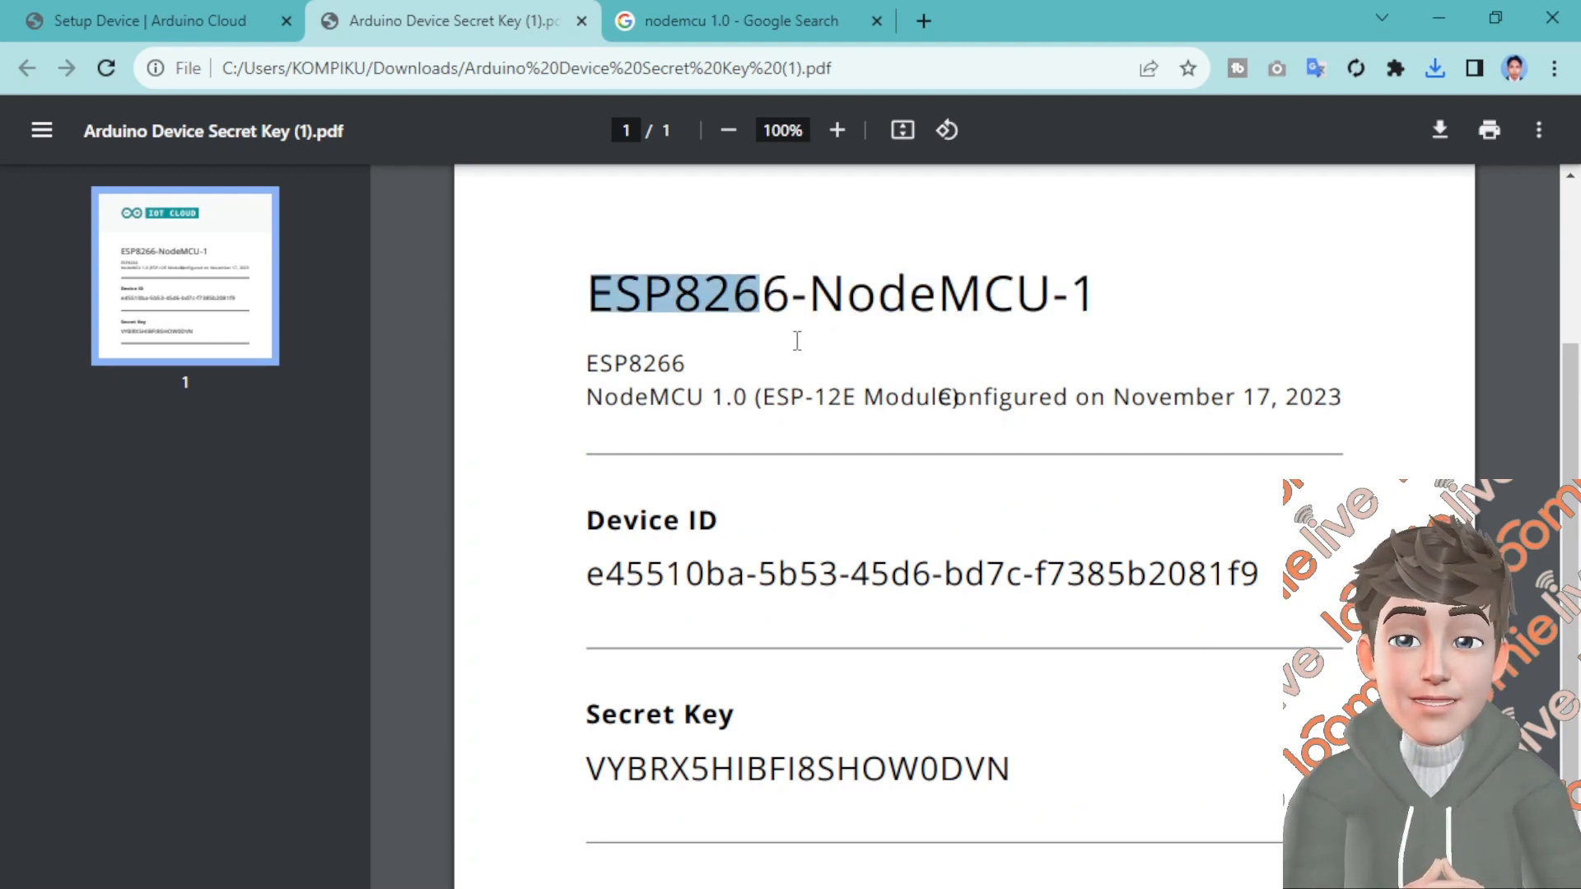
pyautogui.moveTo(589, 525); pyautogui.dragTo(539, 601)
pyautogui.click(539, 601)
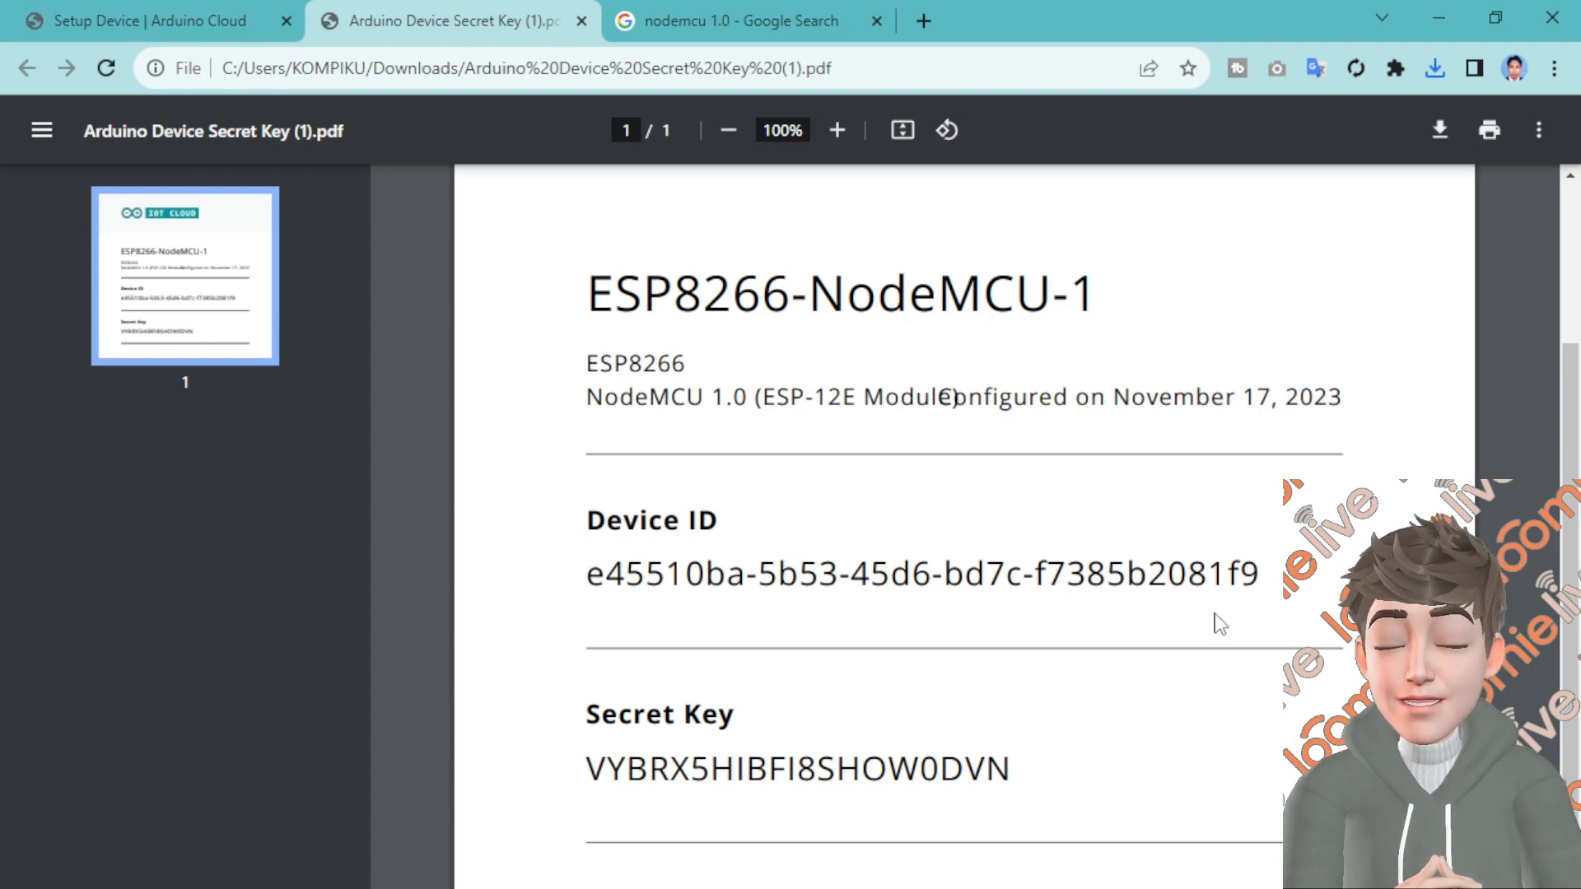
# Return to the device setup, confirm that the Device ID and Secret Key are saved, and finish the setup
pyautogui.click(182, 24)
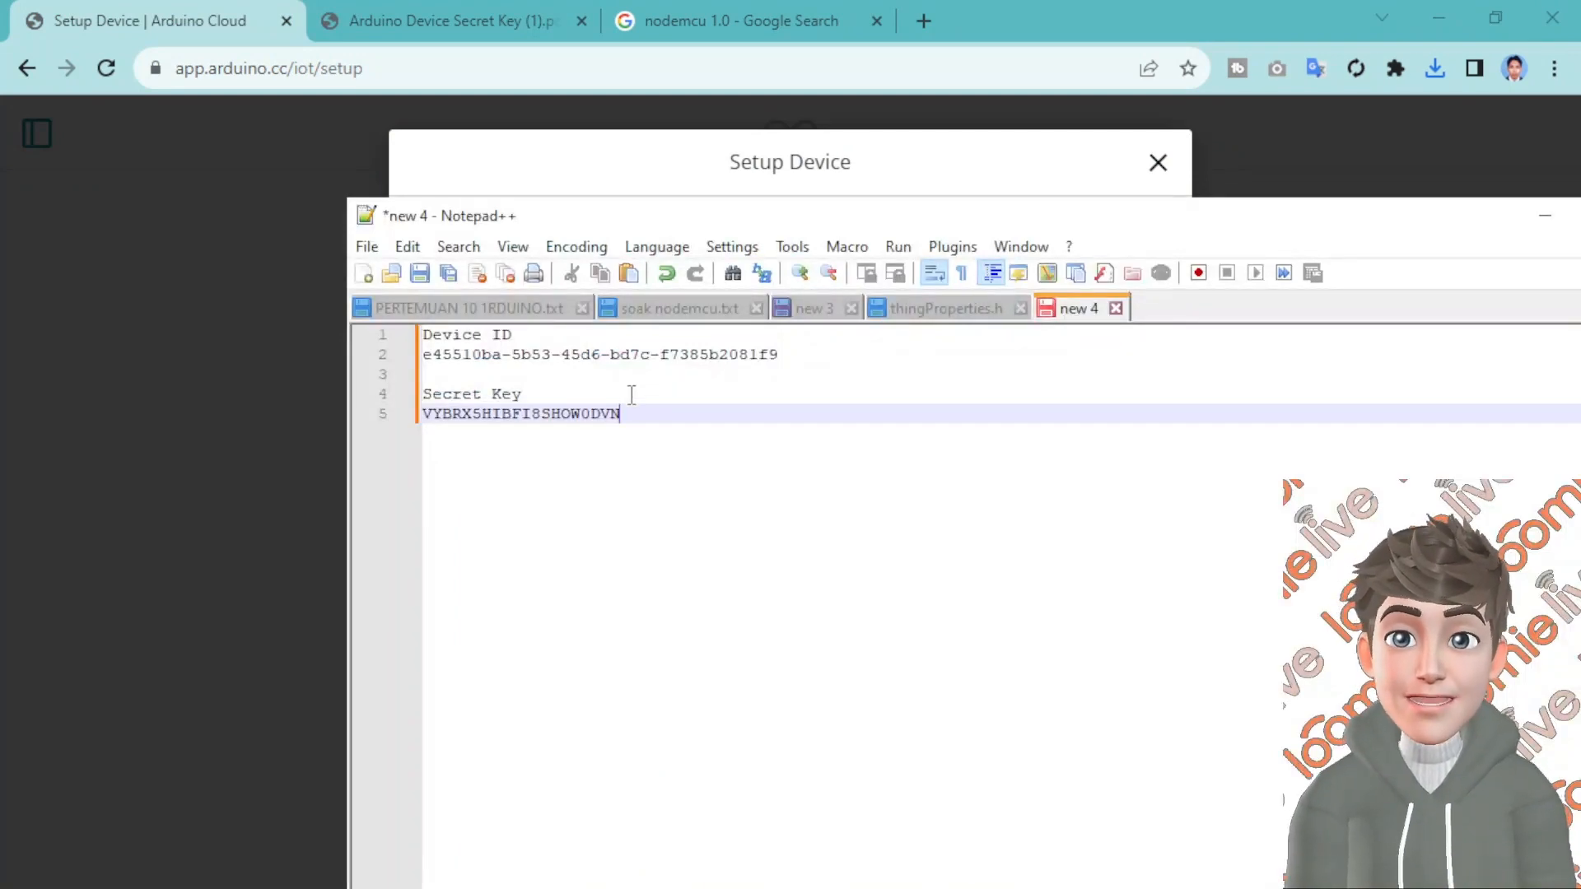
pyautogui.click(1049, 156)
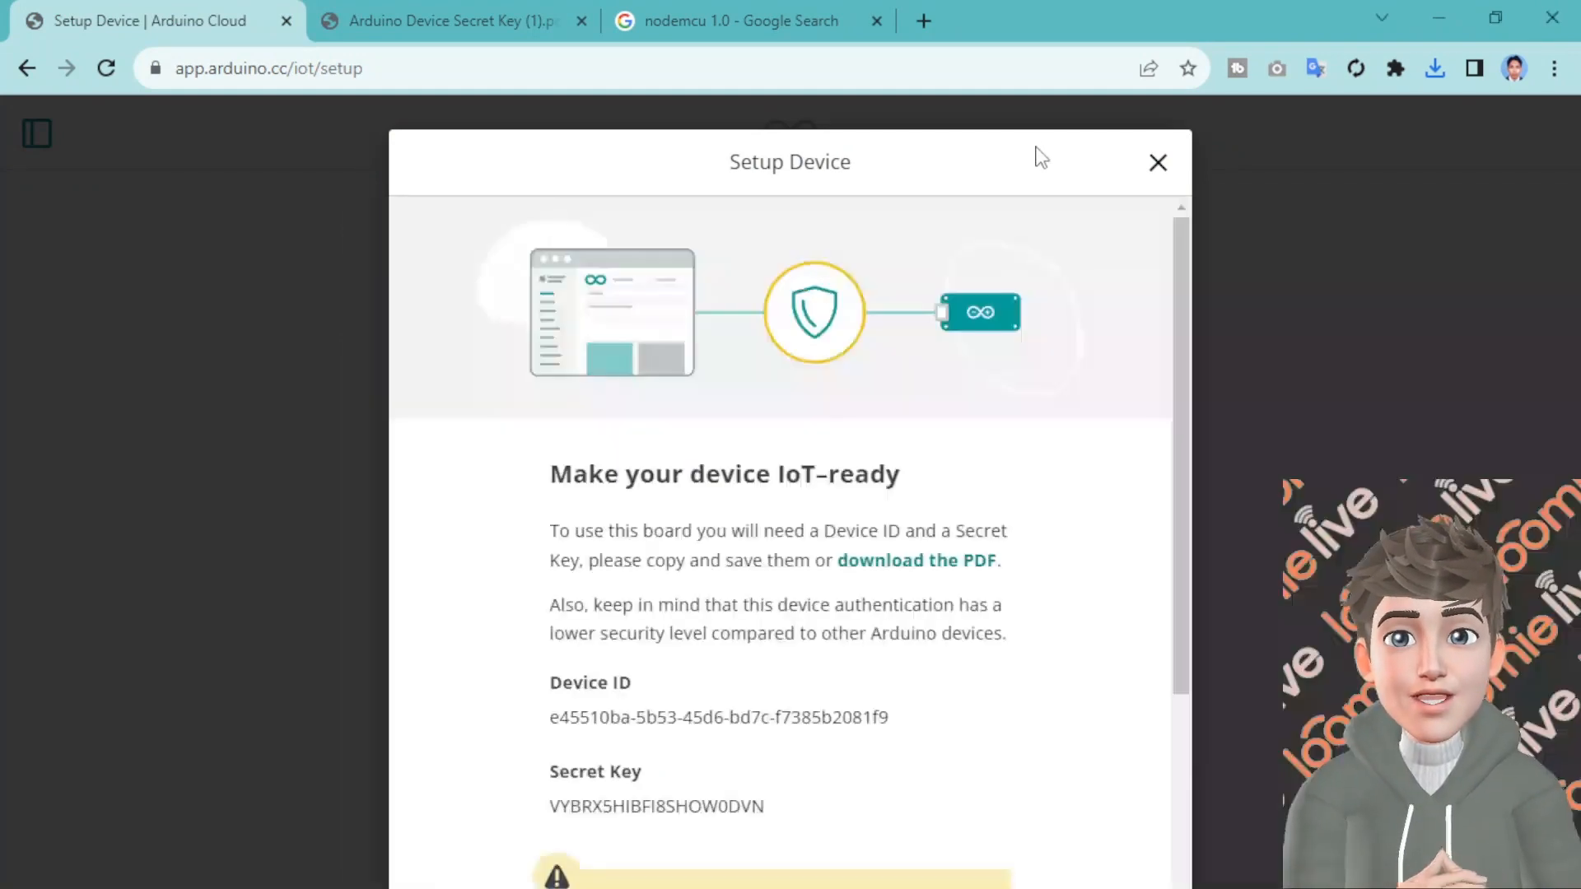
pyautogui.scroll(-1, 964, 694)
pyautogui.scroll(-1, 964, 694)
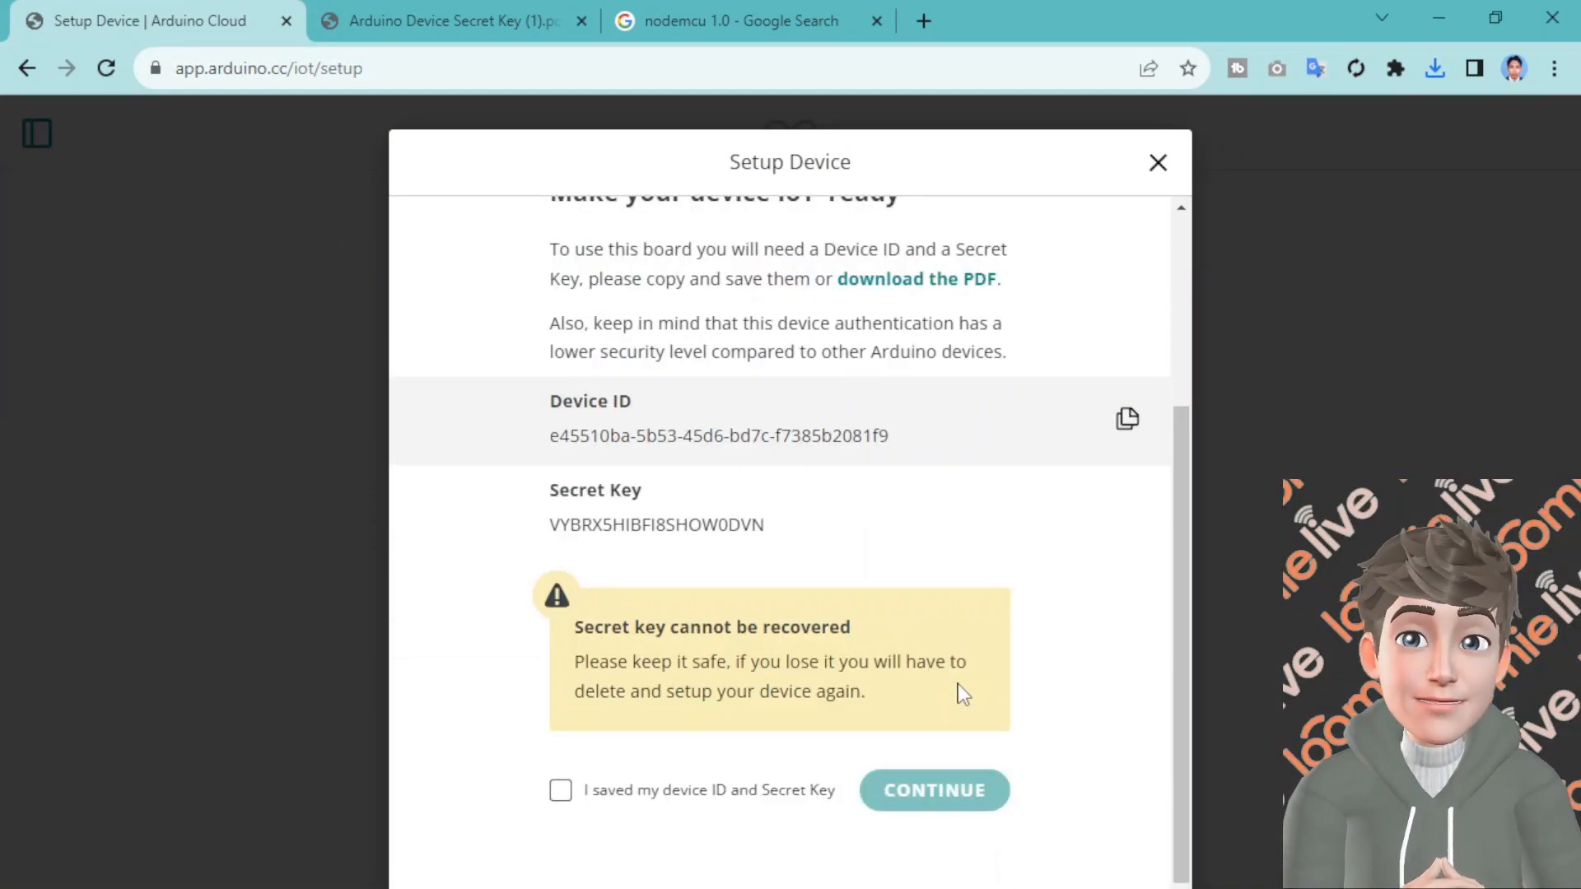
pyautogui.click(561, 789)
pyautogui.click(951, 790)
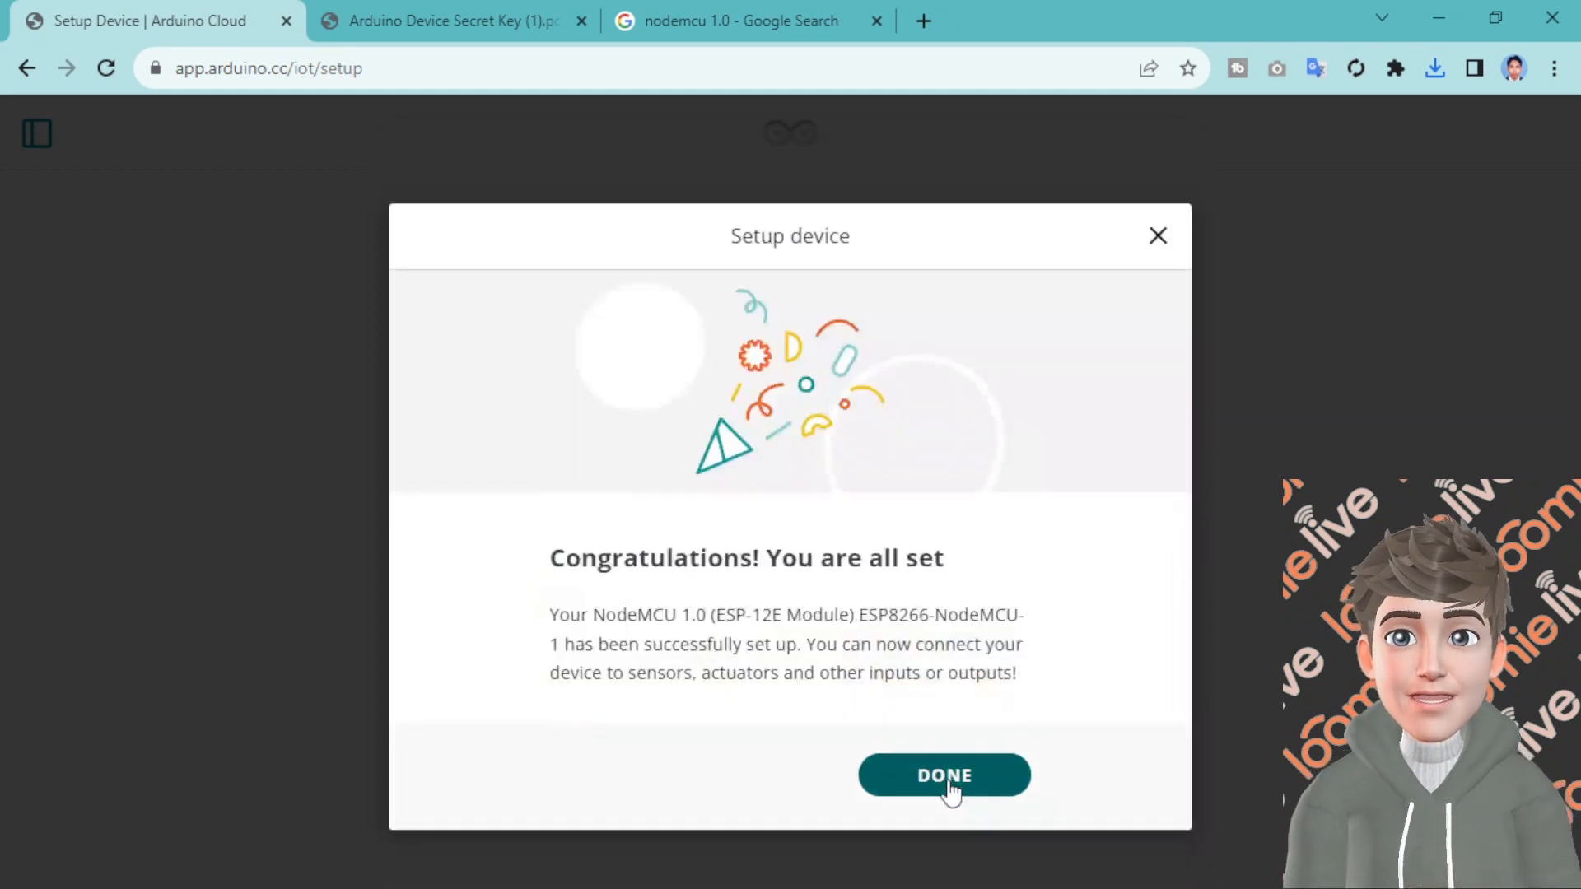
pyautogui.click(955, 776)
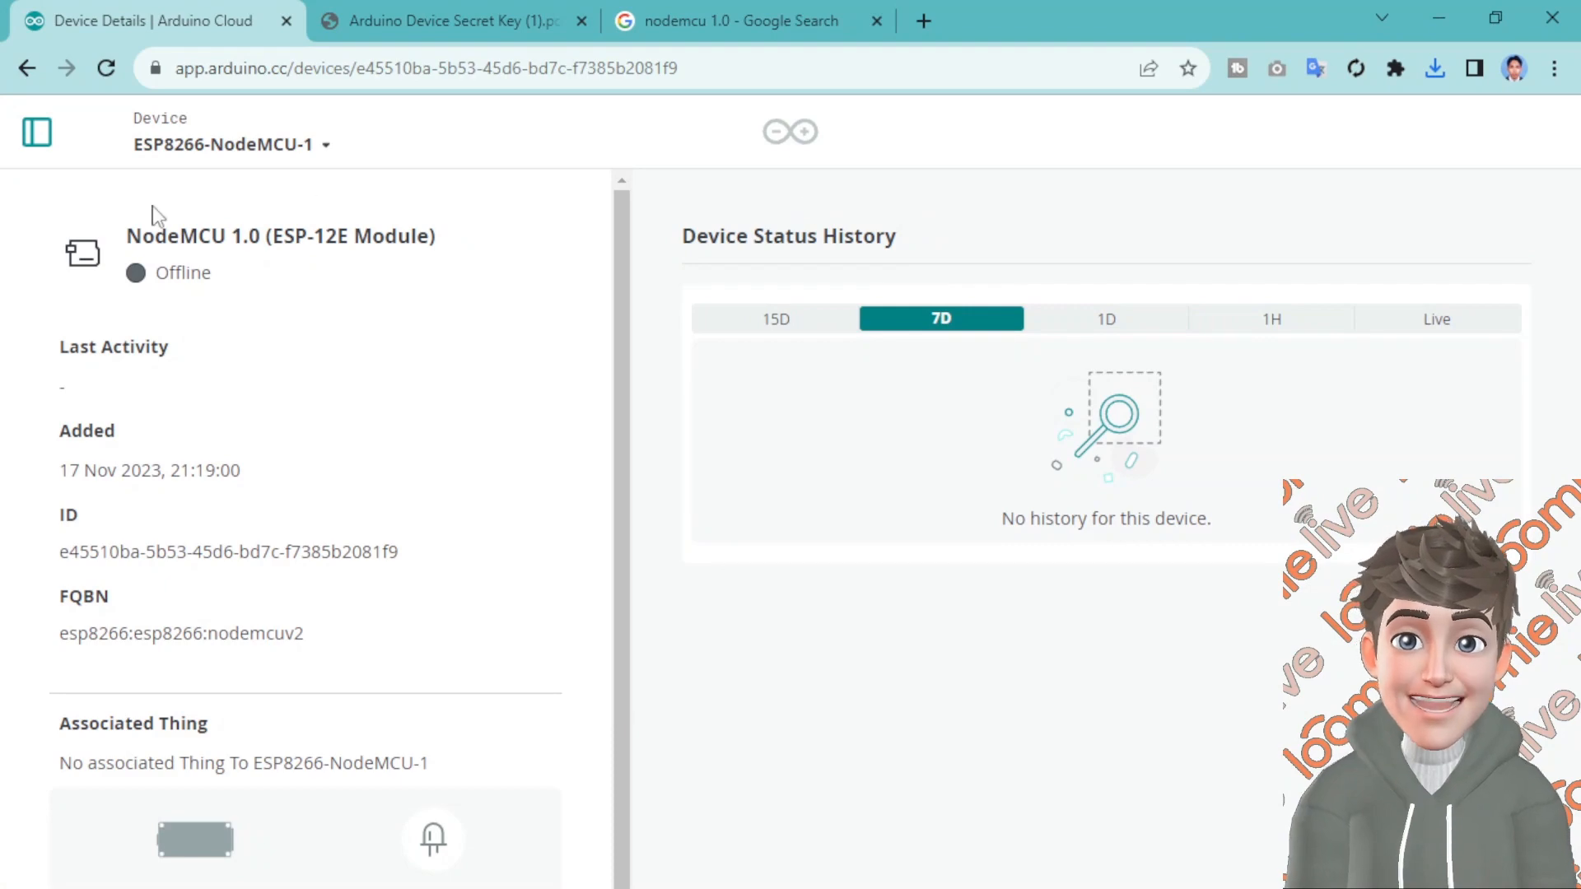
# Open the Devices list to check the registered boards, and go to the Things list
pyautogui.click(38, 134)
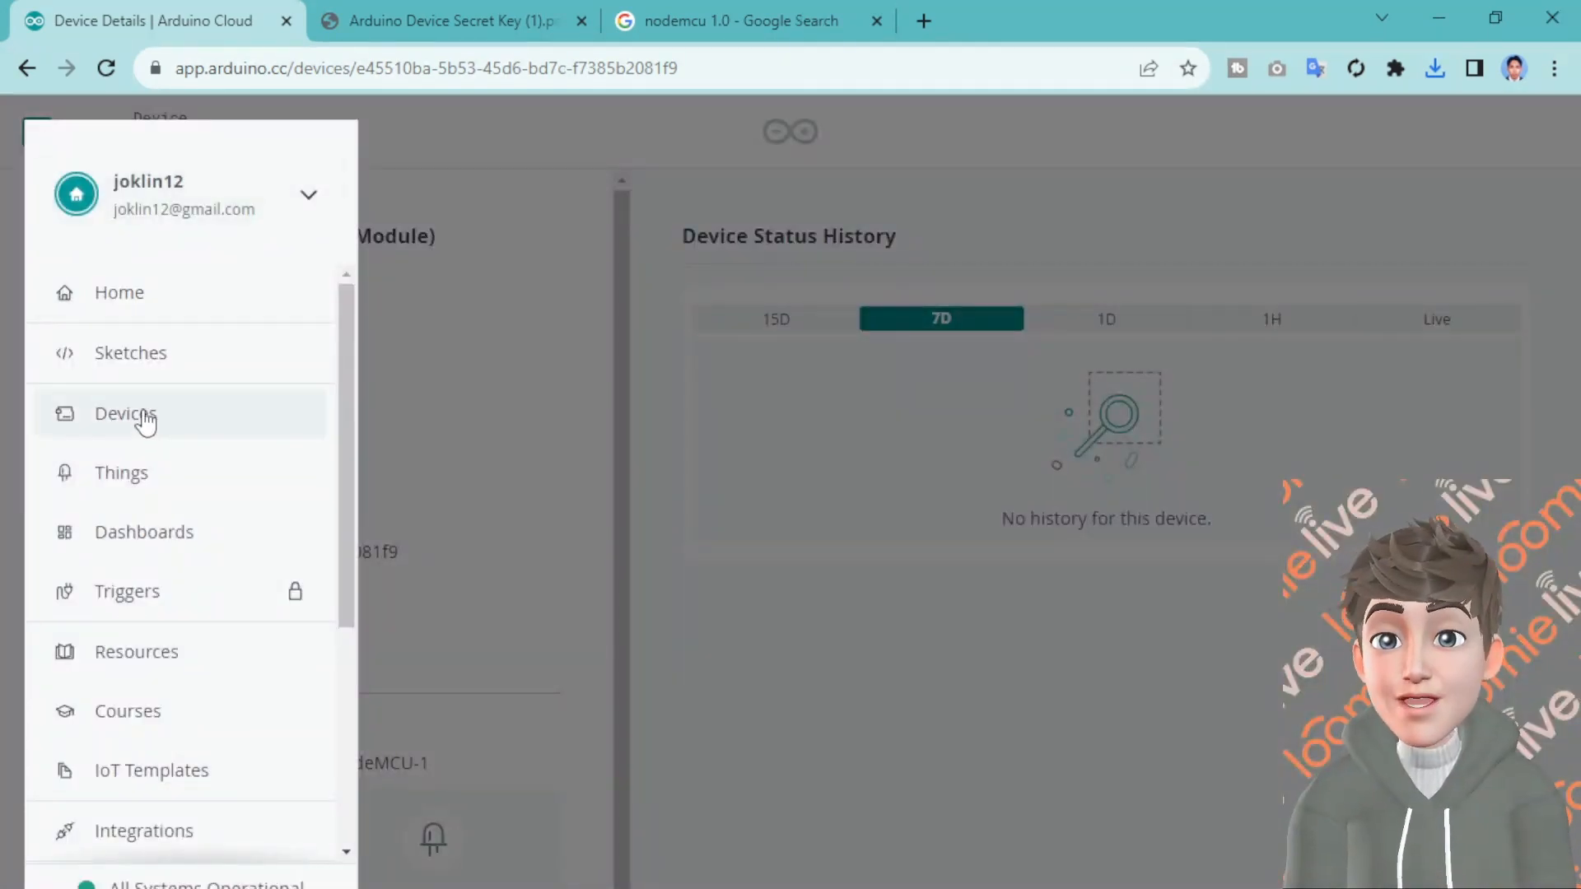
pyautogui.click(142, 418)
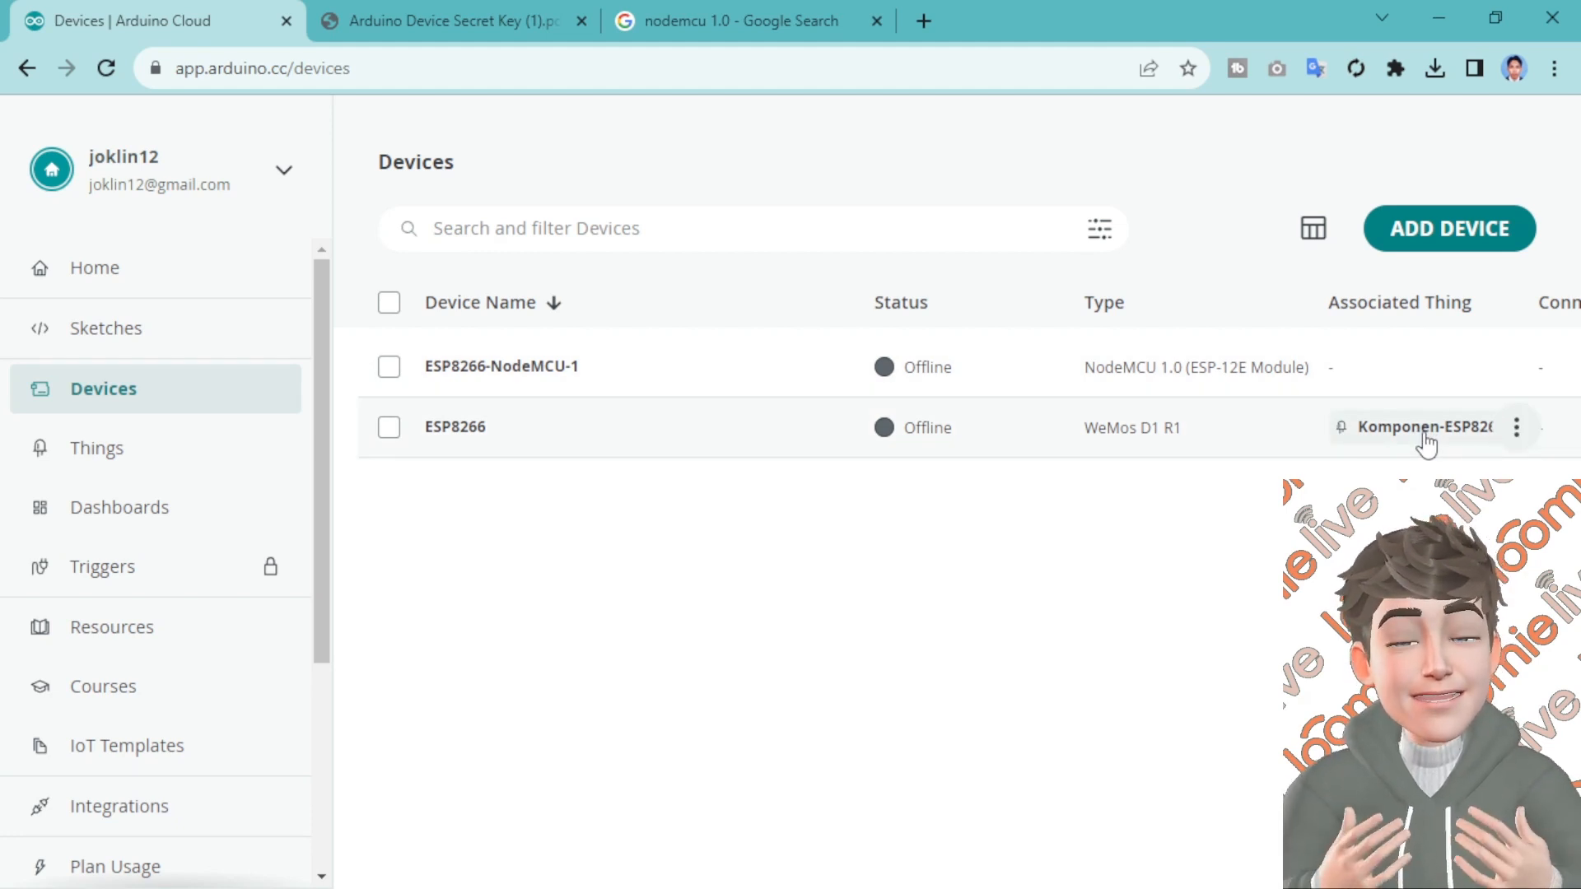
pyautogui.click(135, 466)
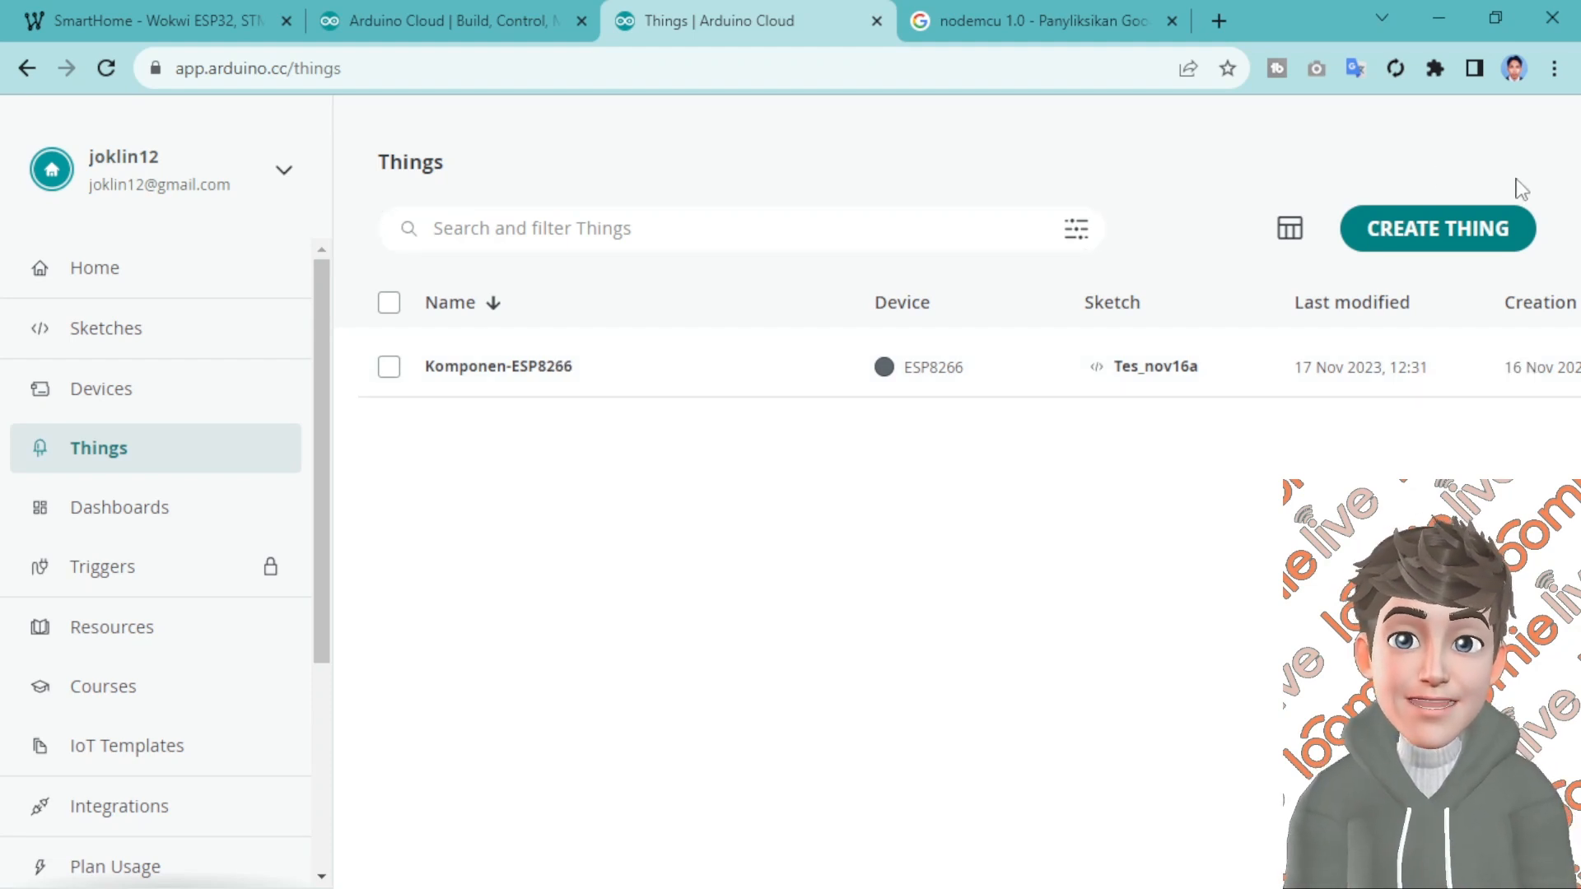
# Create a new Thing and rename it Komponen ESP8266
pyautogui.click(1456, 241)
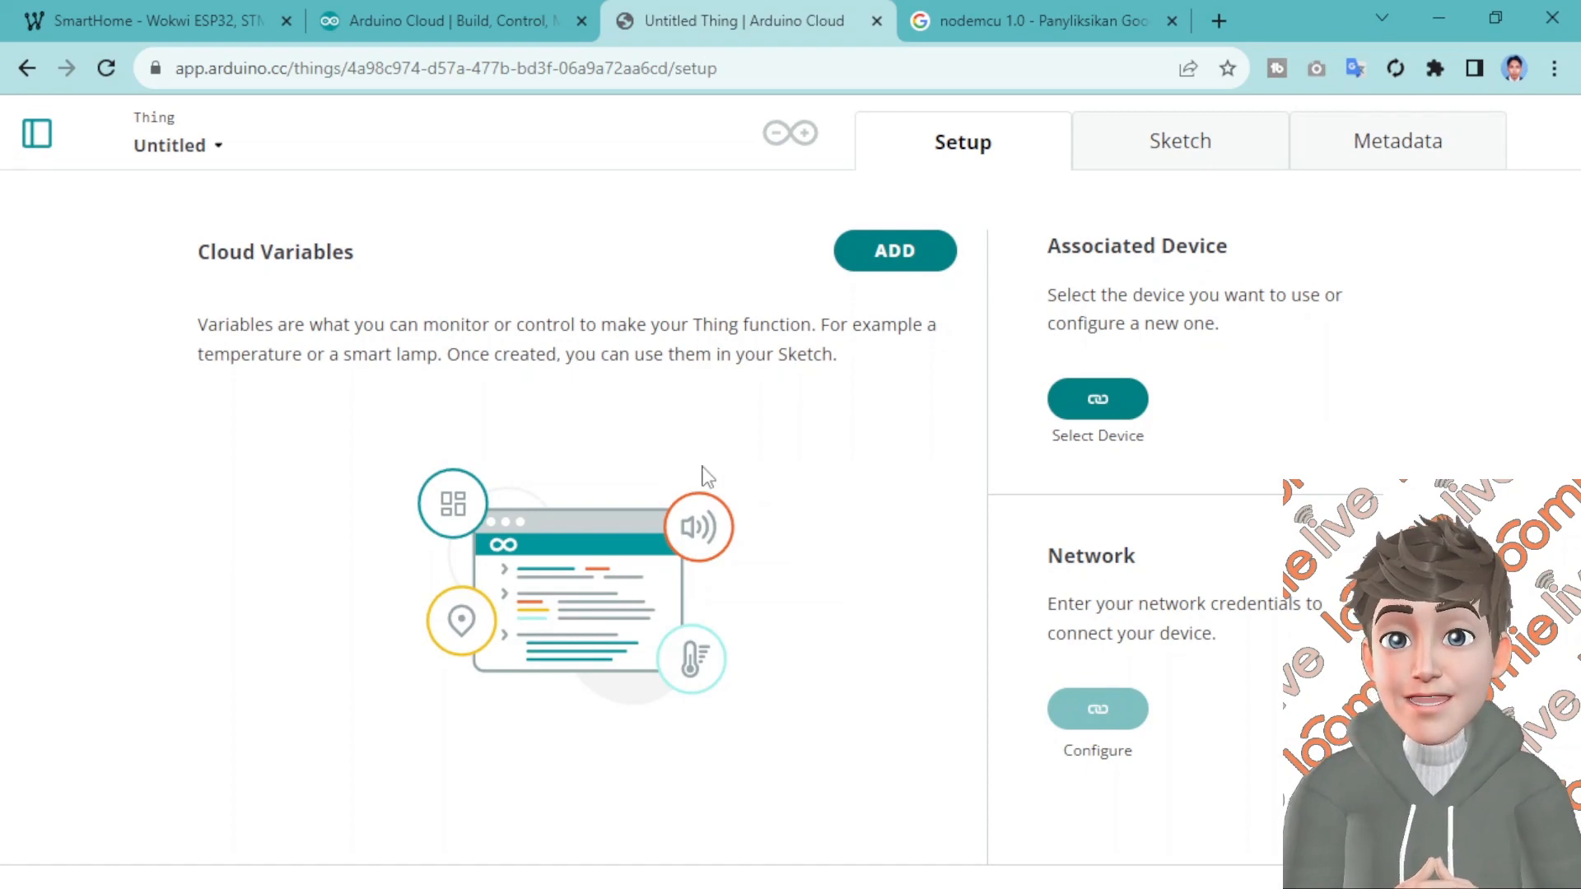
pyautogui.click(200, 152)
pyautogui.click(201, 194)
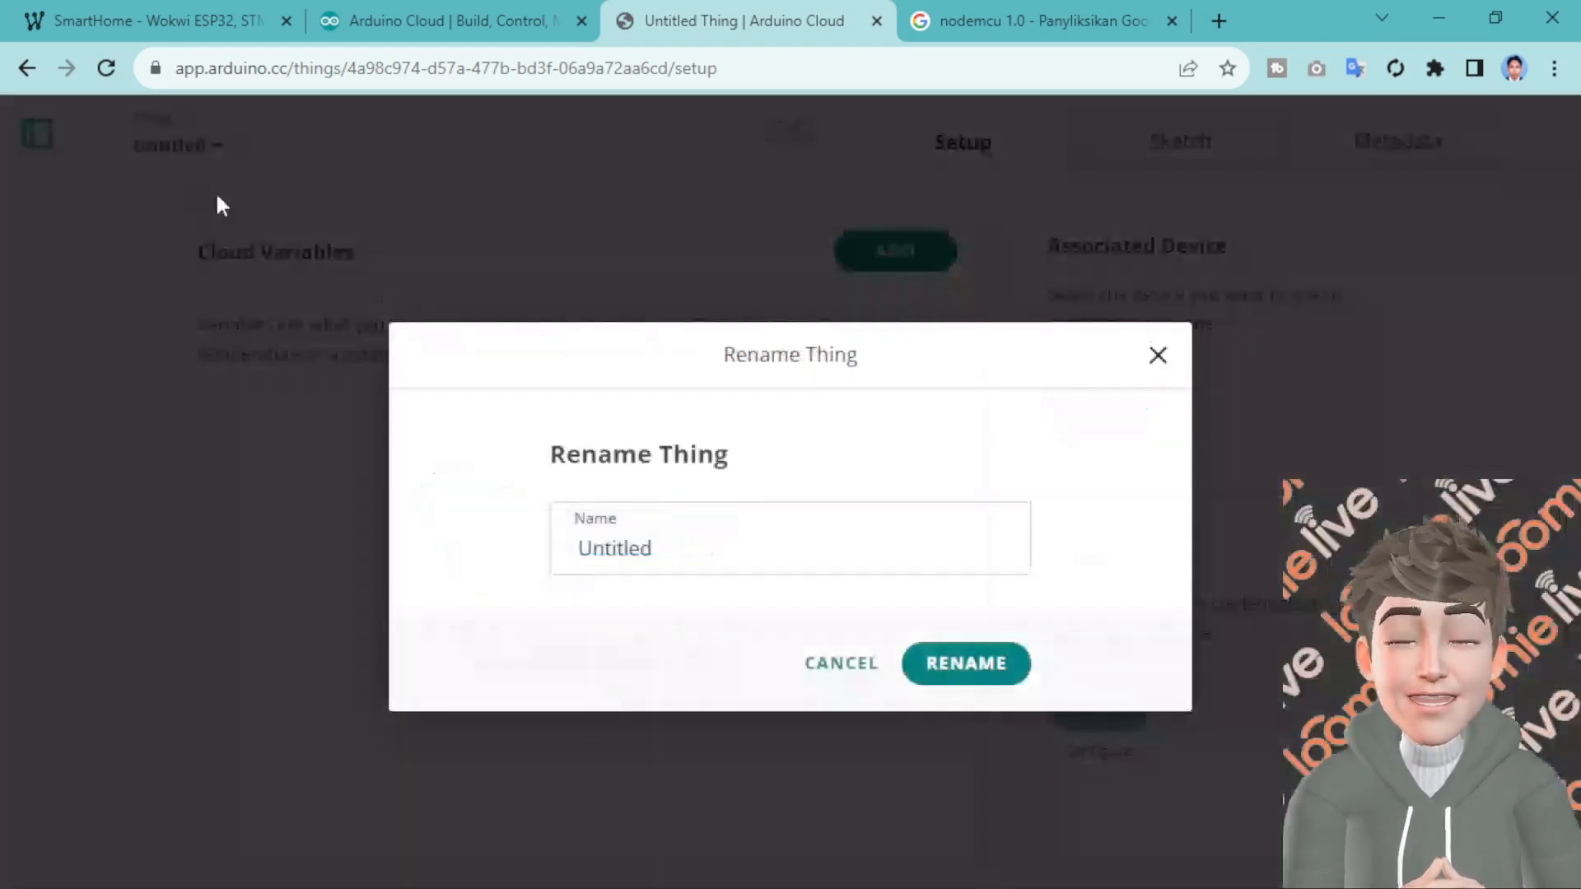
pyautogui.doubleClick(690, 548)
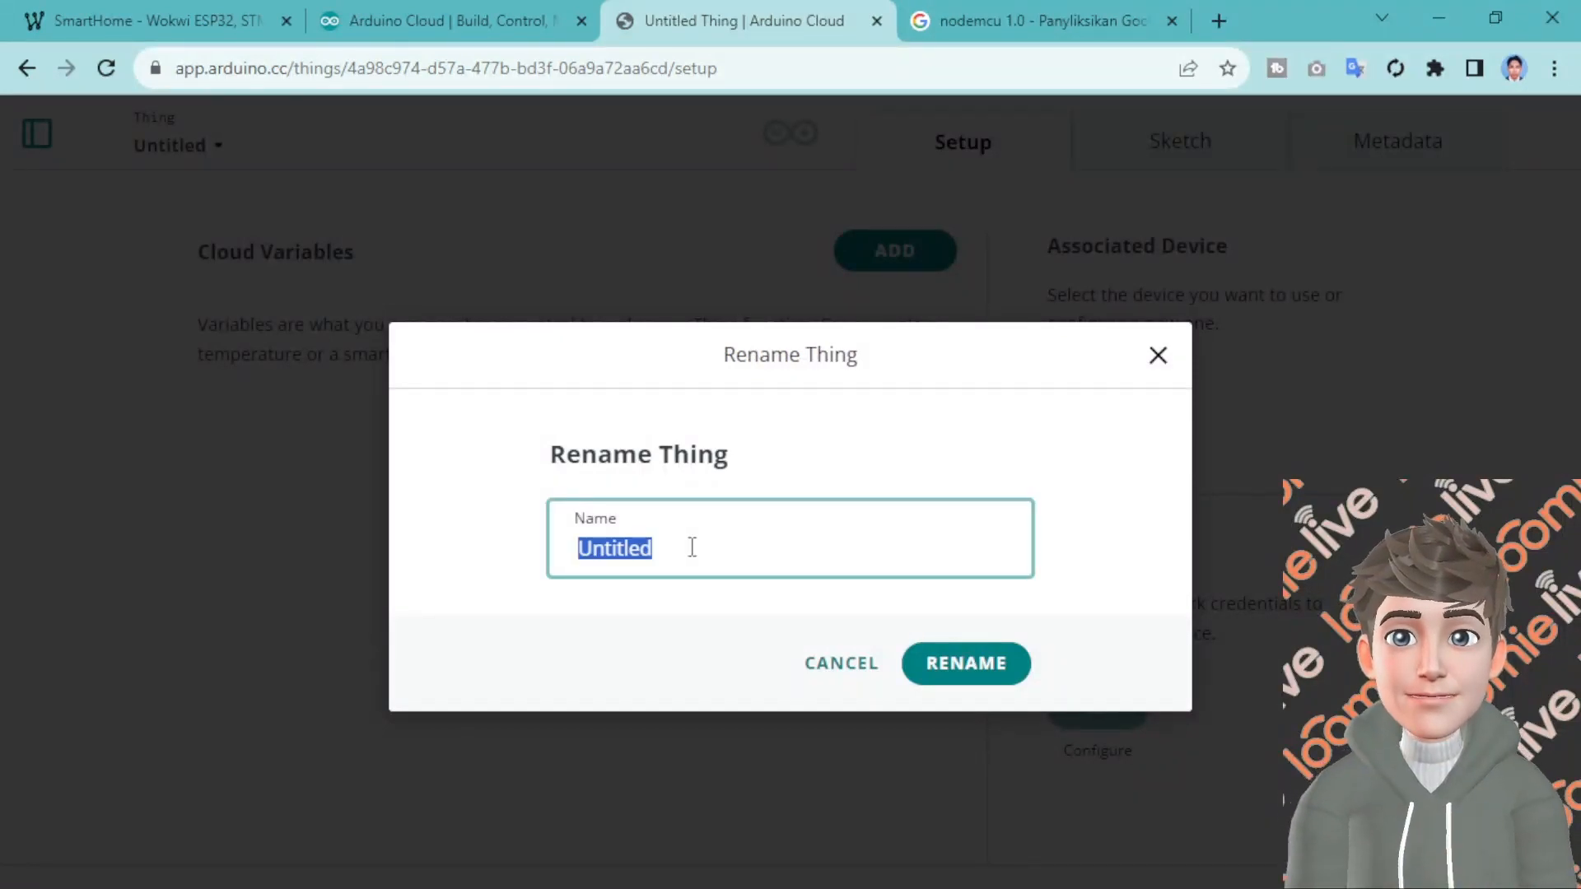
pyautogui.write('komponen')
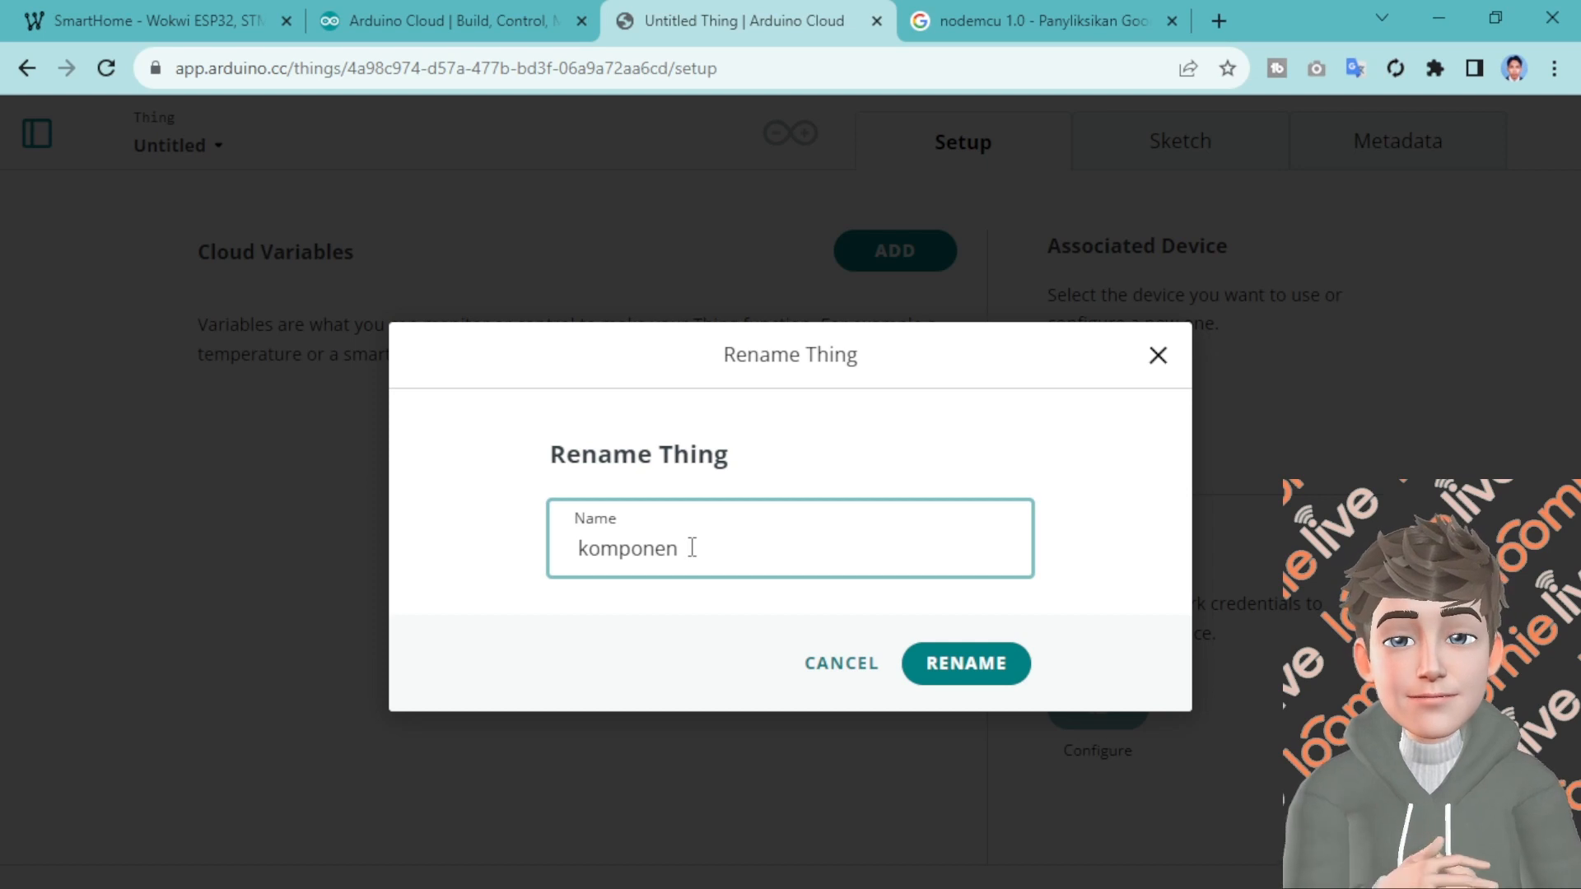
pyautogui.write(' ESP826')
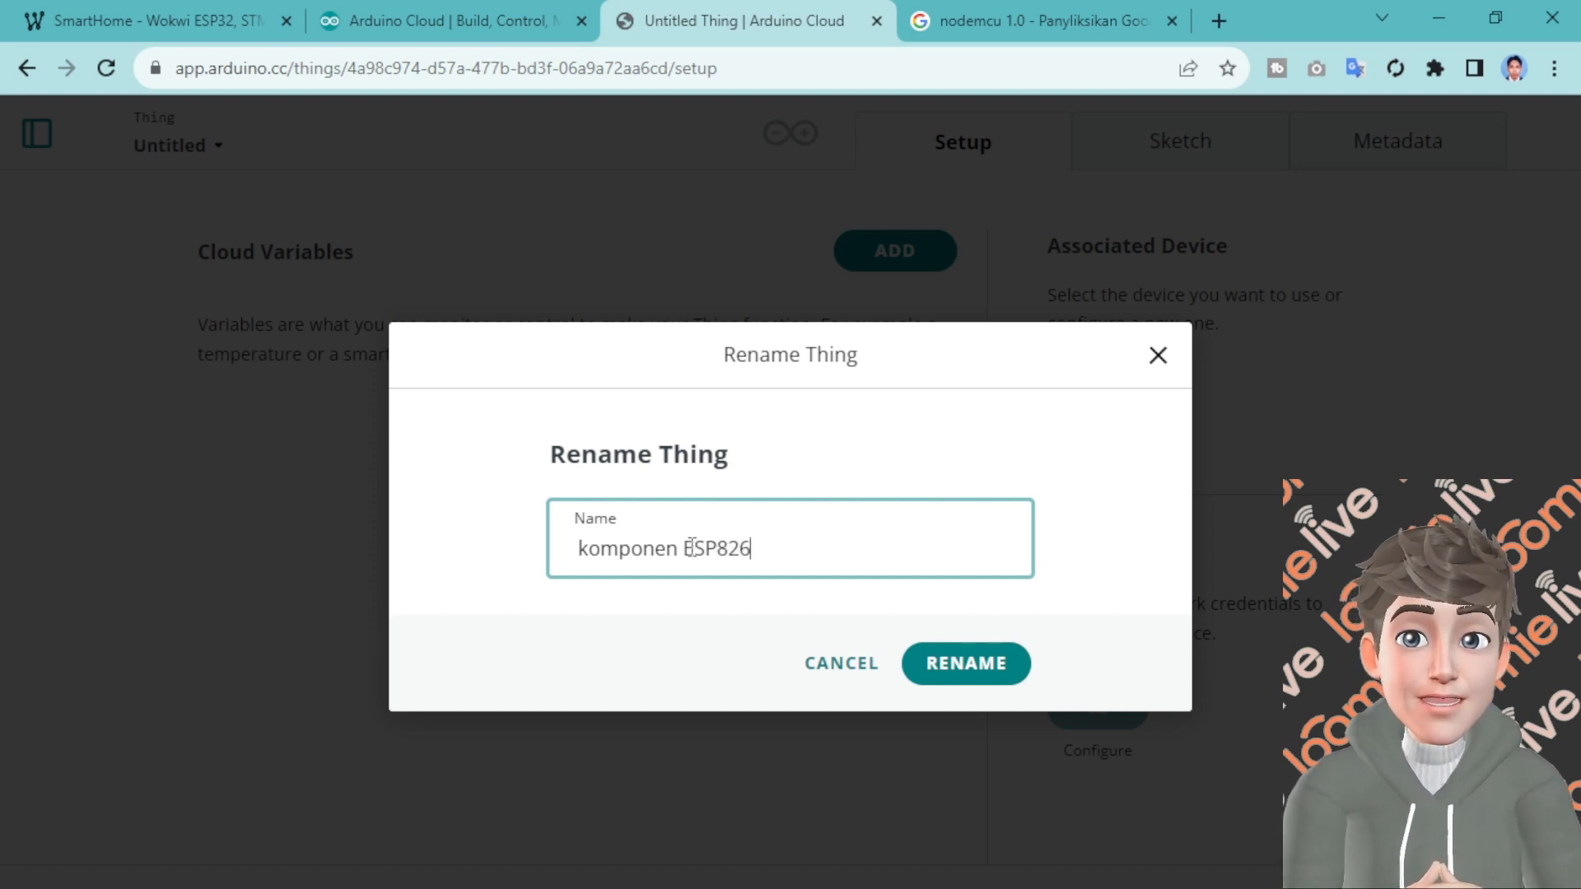
pyautogui.write('6')
pyautogui.click(946, 661)
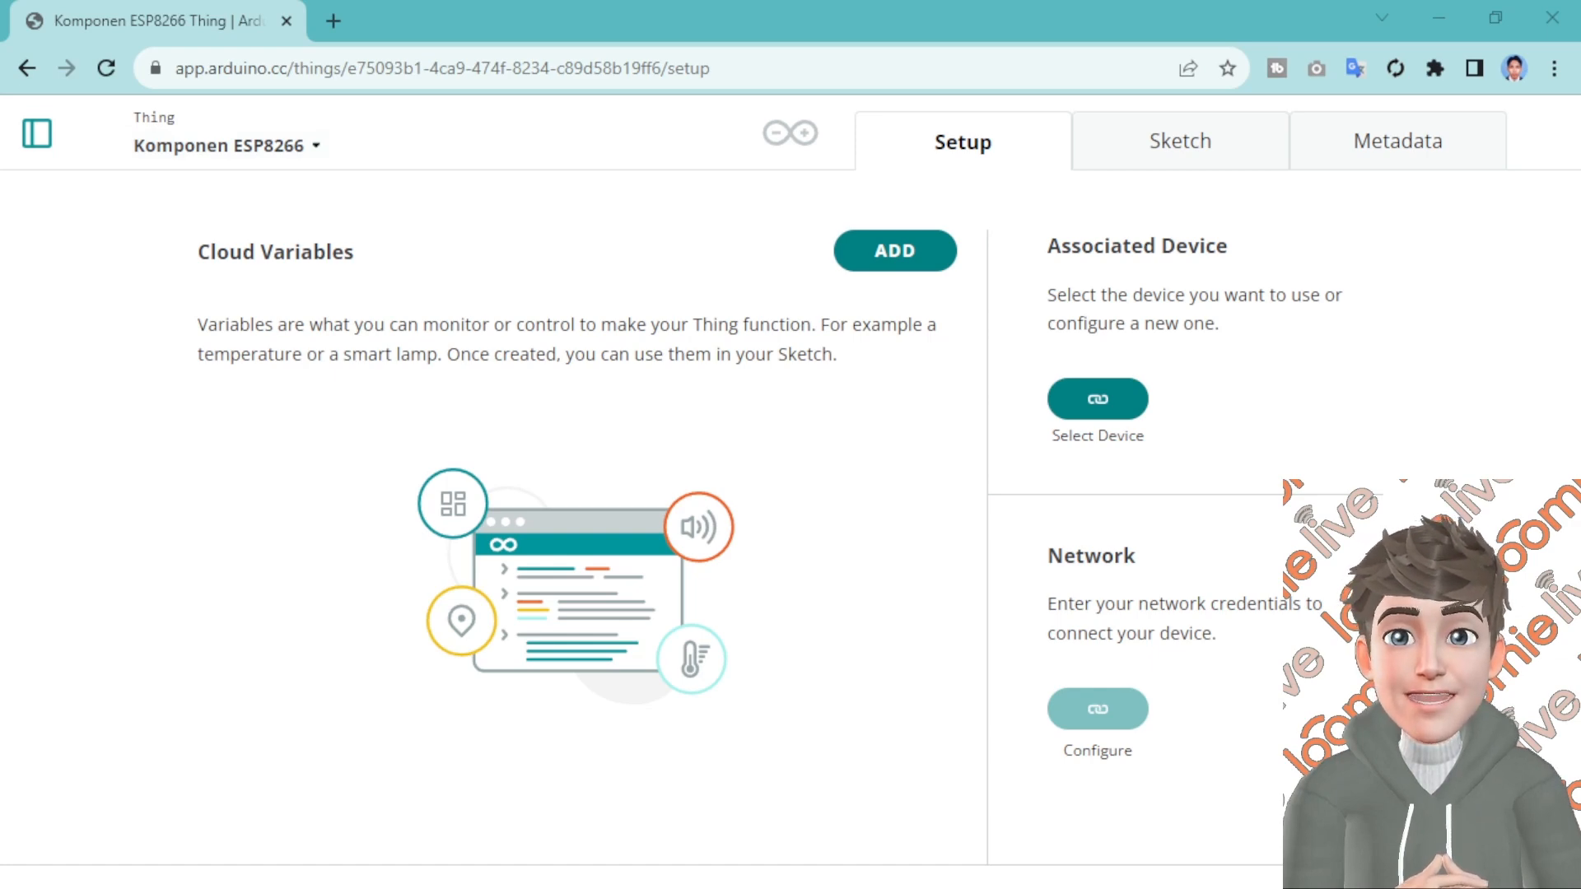
# Bring up the ESP32 wiring diagram Untitled-1.jpg to review its components, and minimise its window
pyautogui.moveTo(0, 436); pyautogui.dragTo(1406, 101)
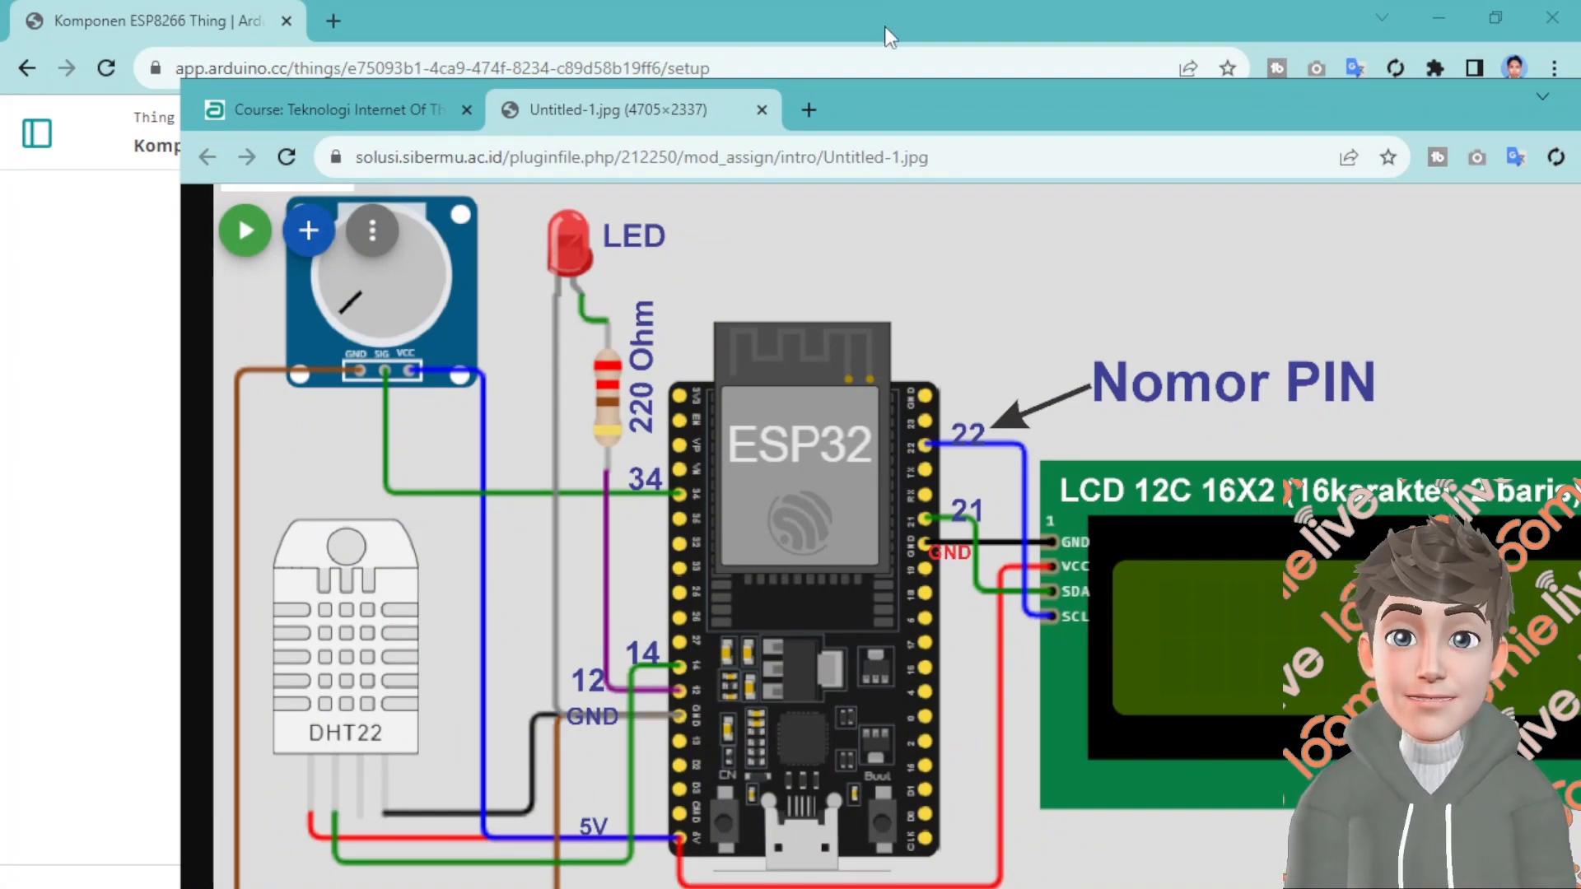
pyautogui.moveTo(1100, 107); pyautogui.dragTo(873, 127)
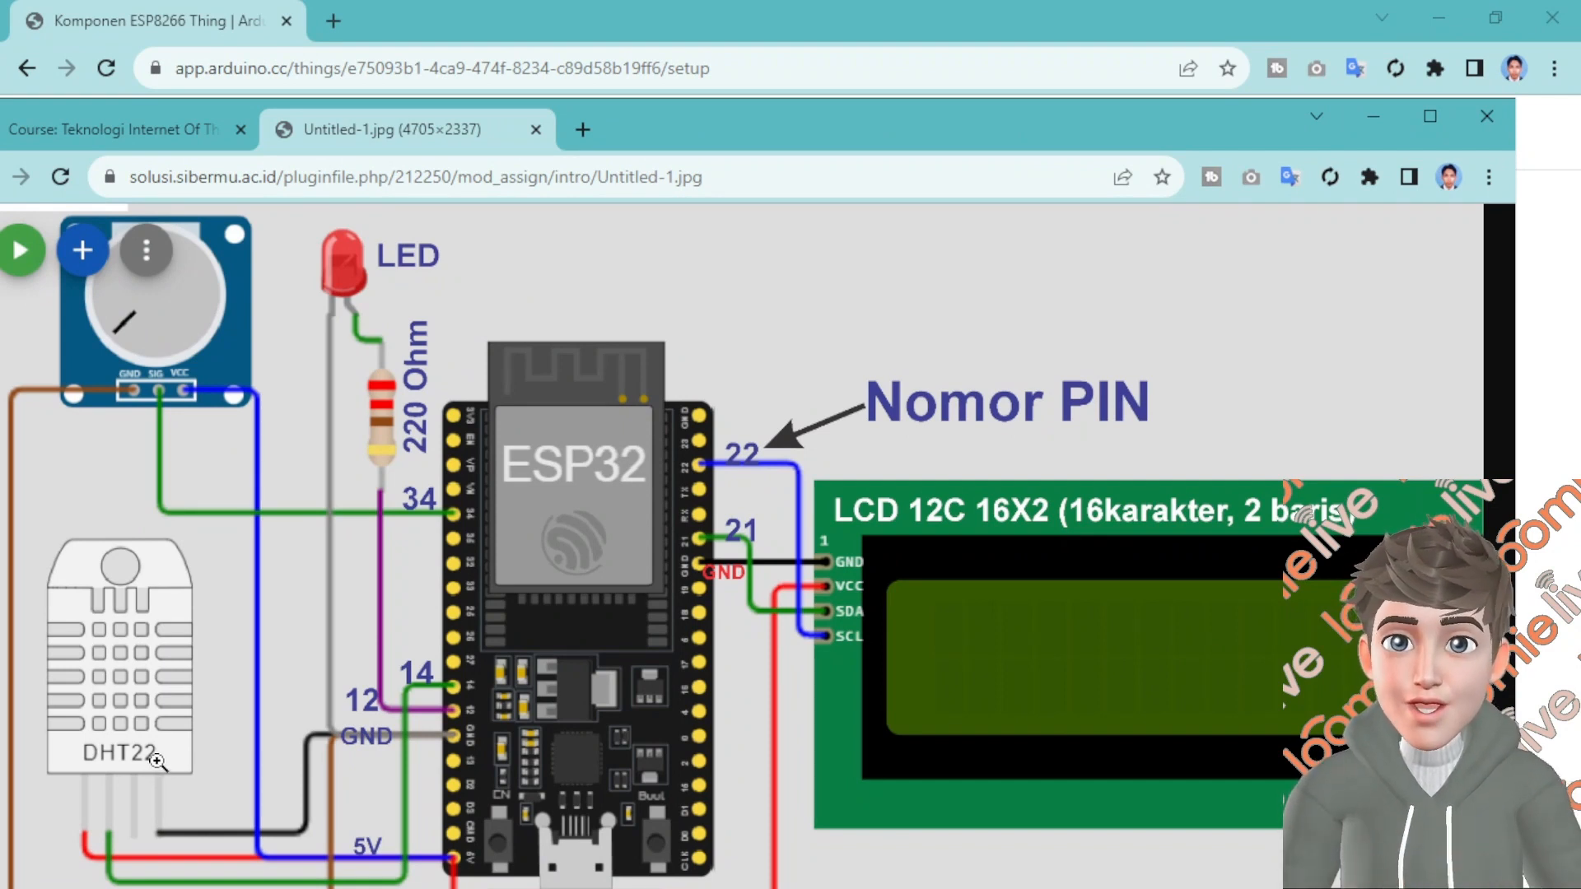
pyautogui.click(1373, 123)
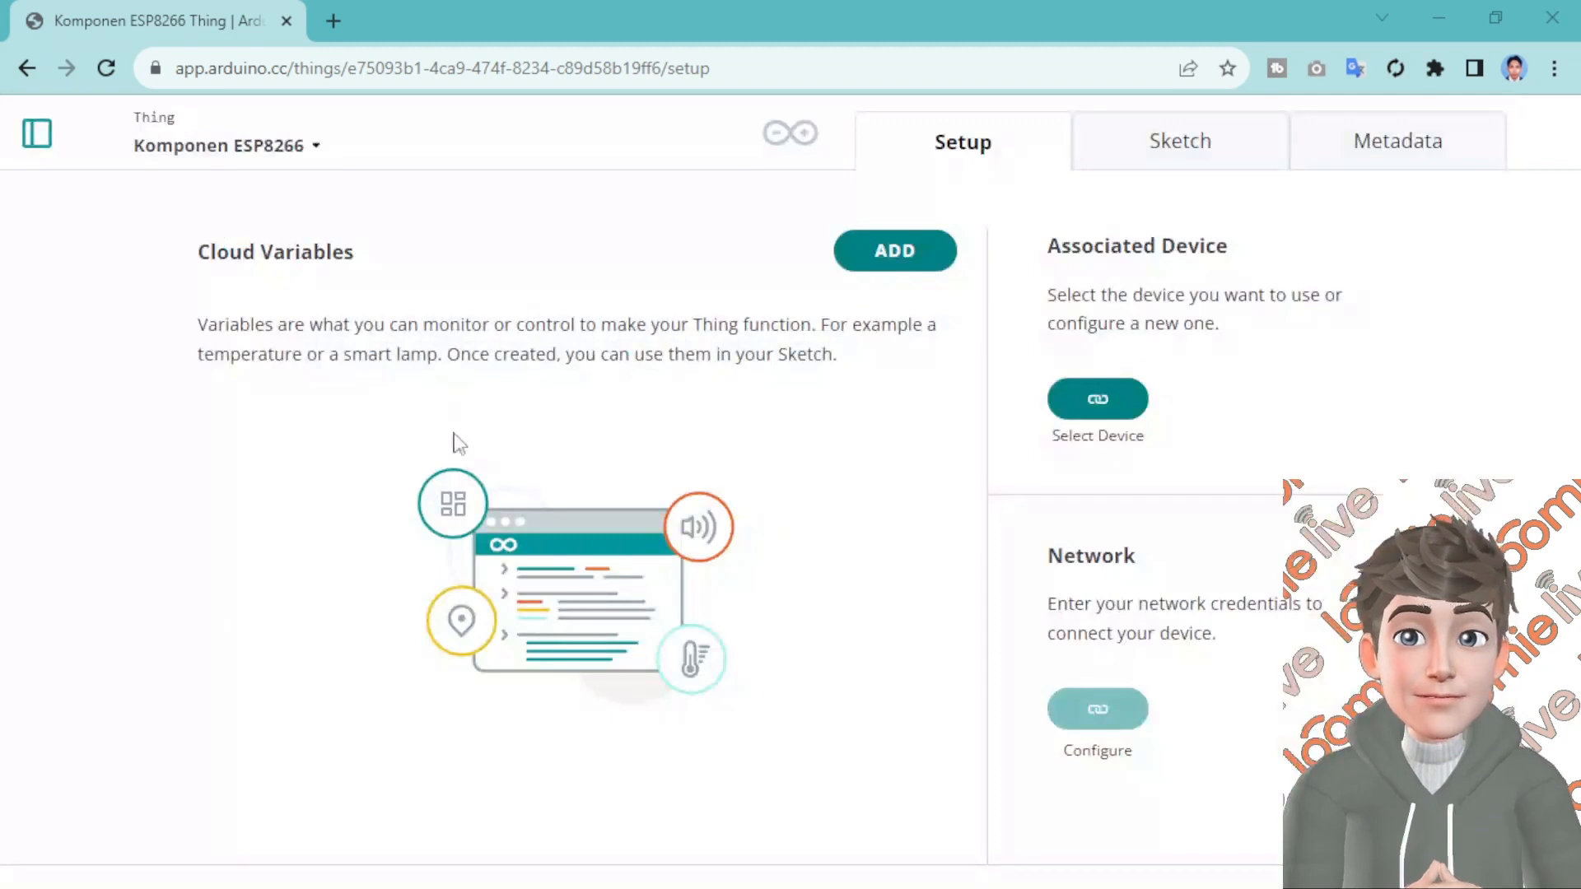
# Start adding a cloud variable to the Komponen ESP8266 Thing and name it humadity
pyautogui.click(885, 250)
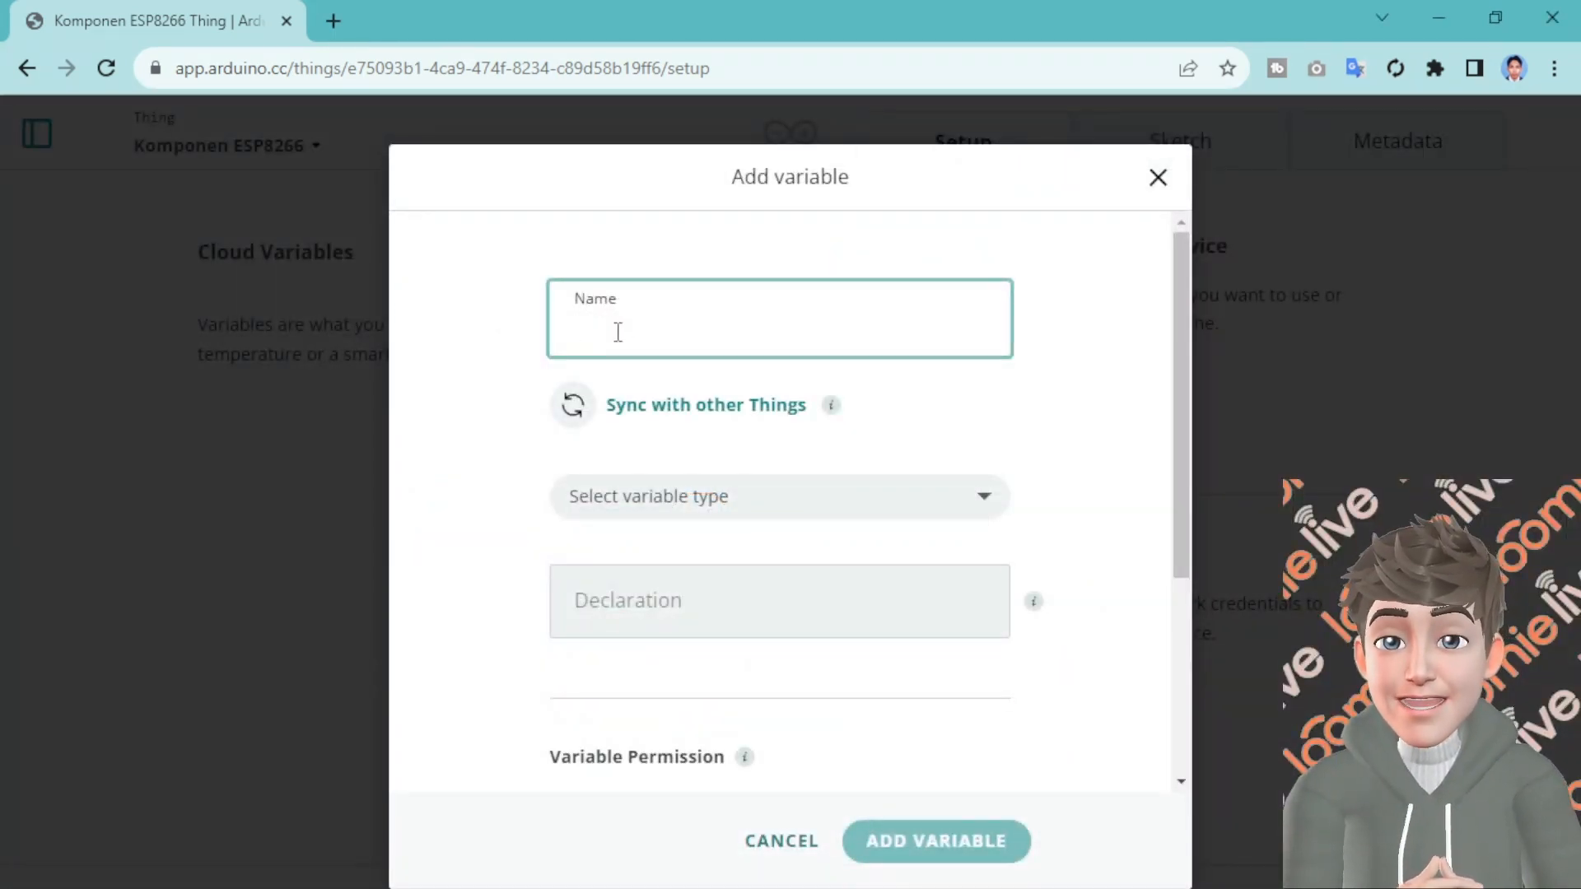
pyautogui.write('huma')
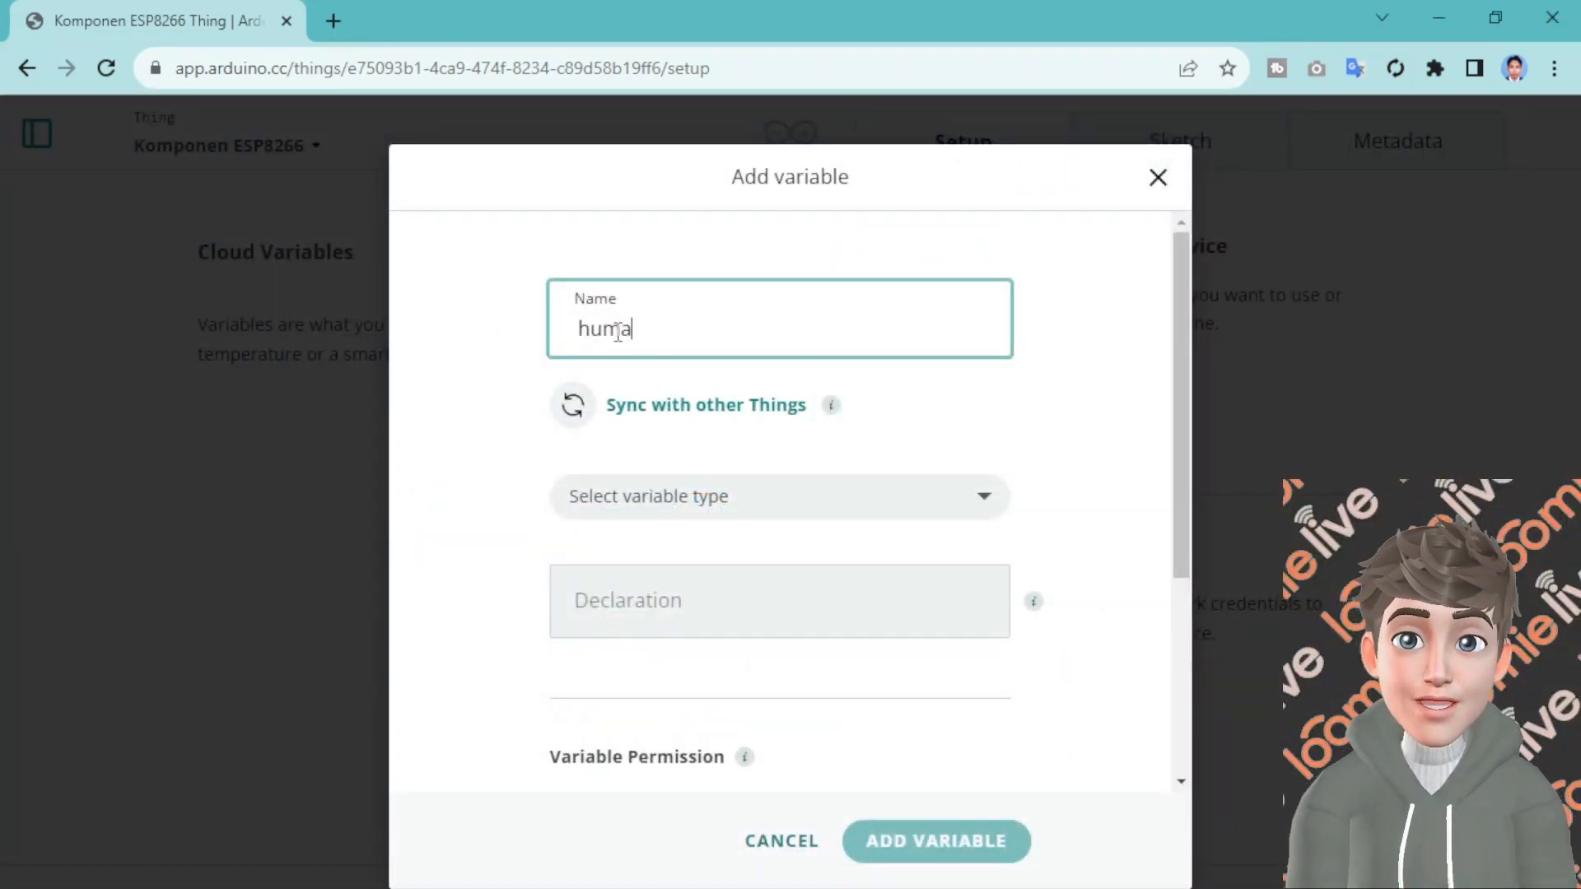
pyautogui.write('di')
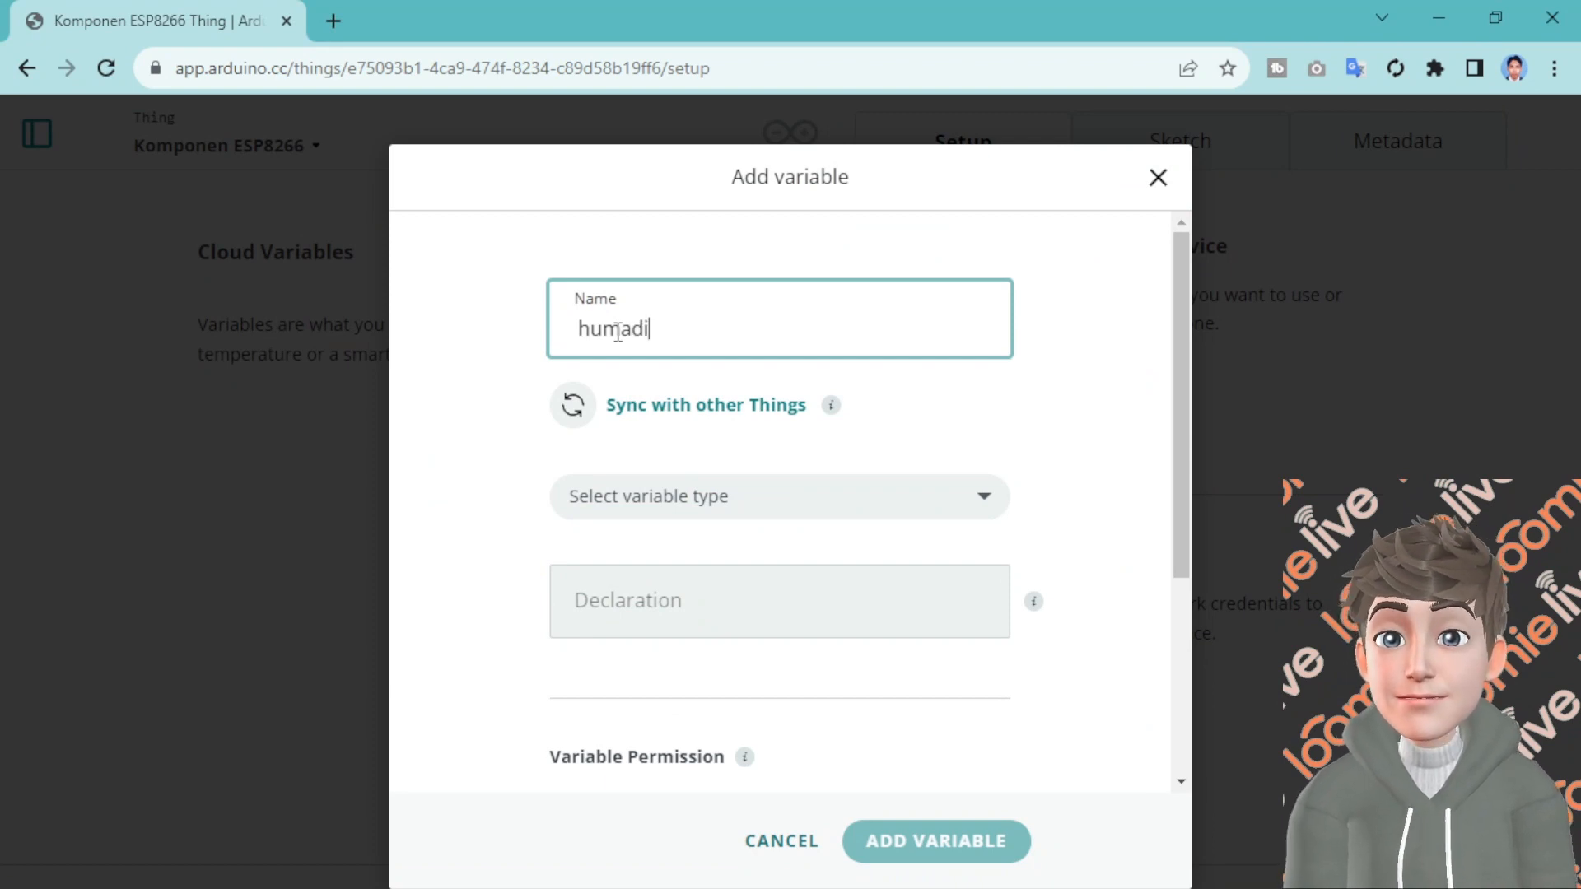
pyautogui.write('ty')
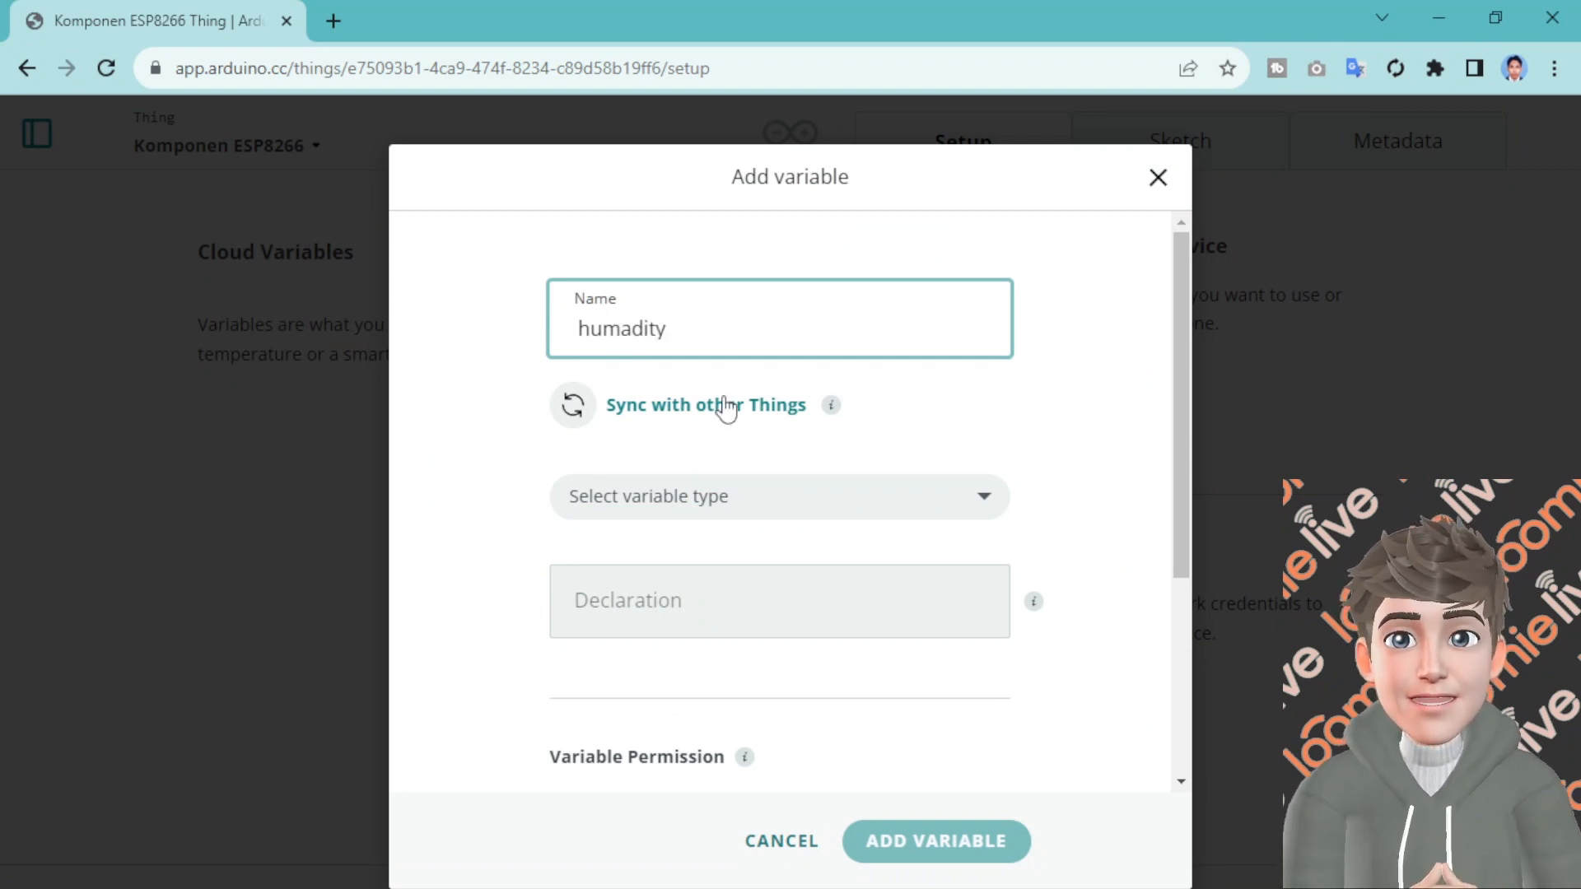
# Clear the Basic types filter from the variable types and choose Relative Humidity for the humadity variable
pyautogui.click(665, 498)
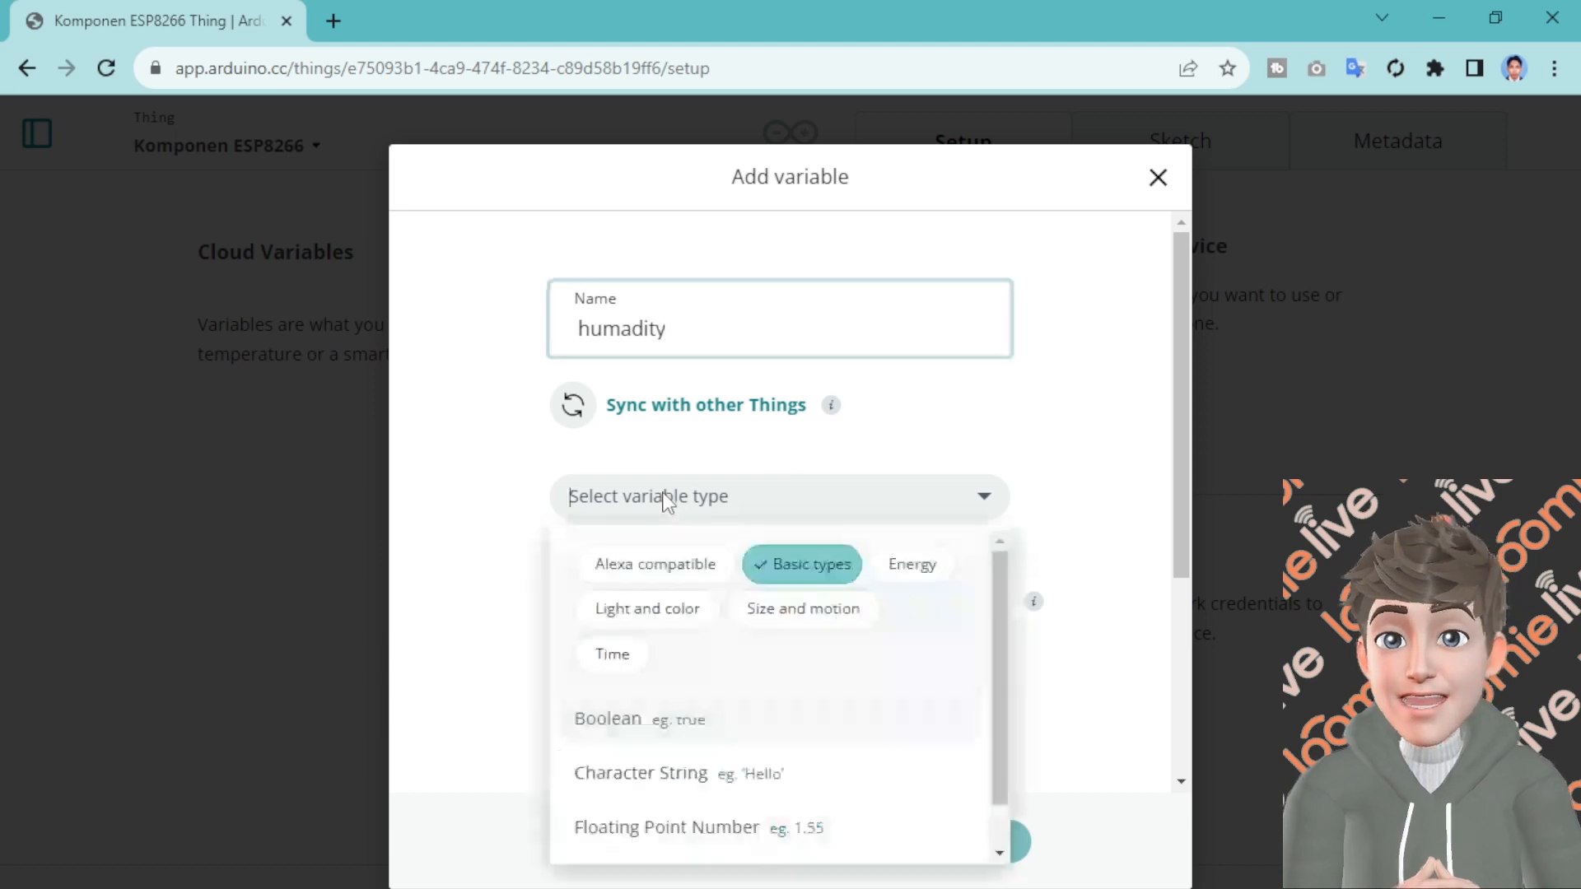
pyautogui.click(788, 568)
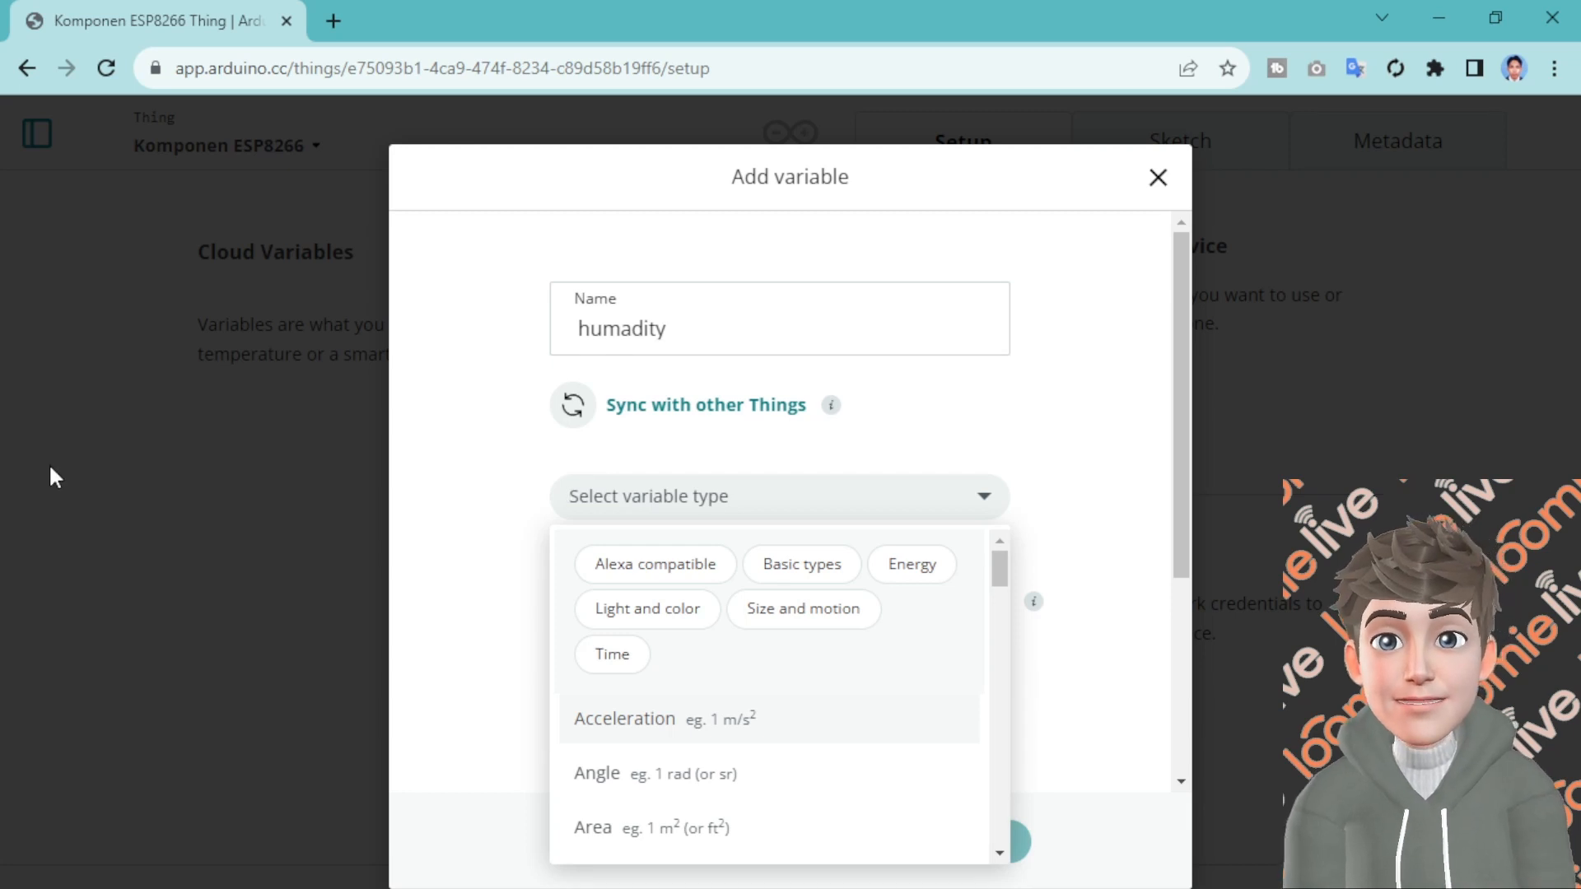
pyautogui.write('huma')
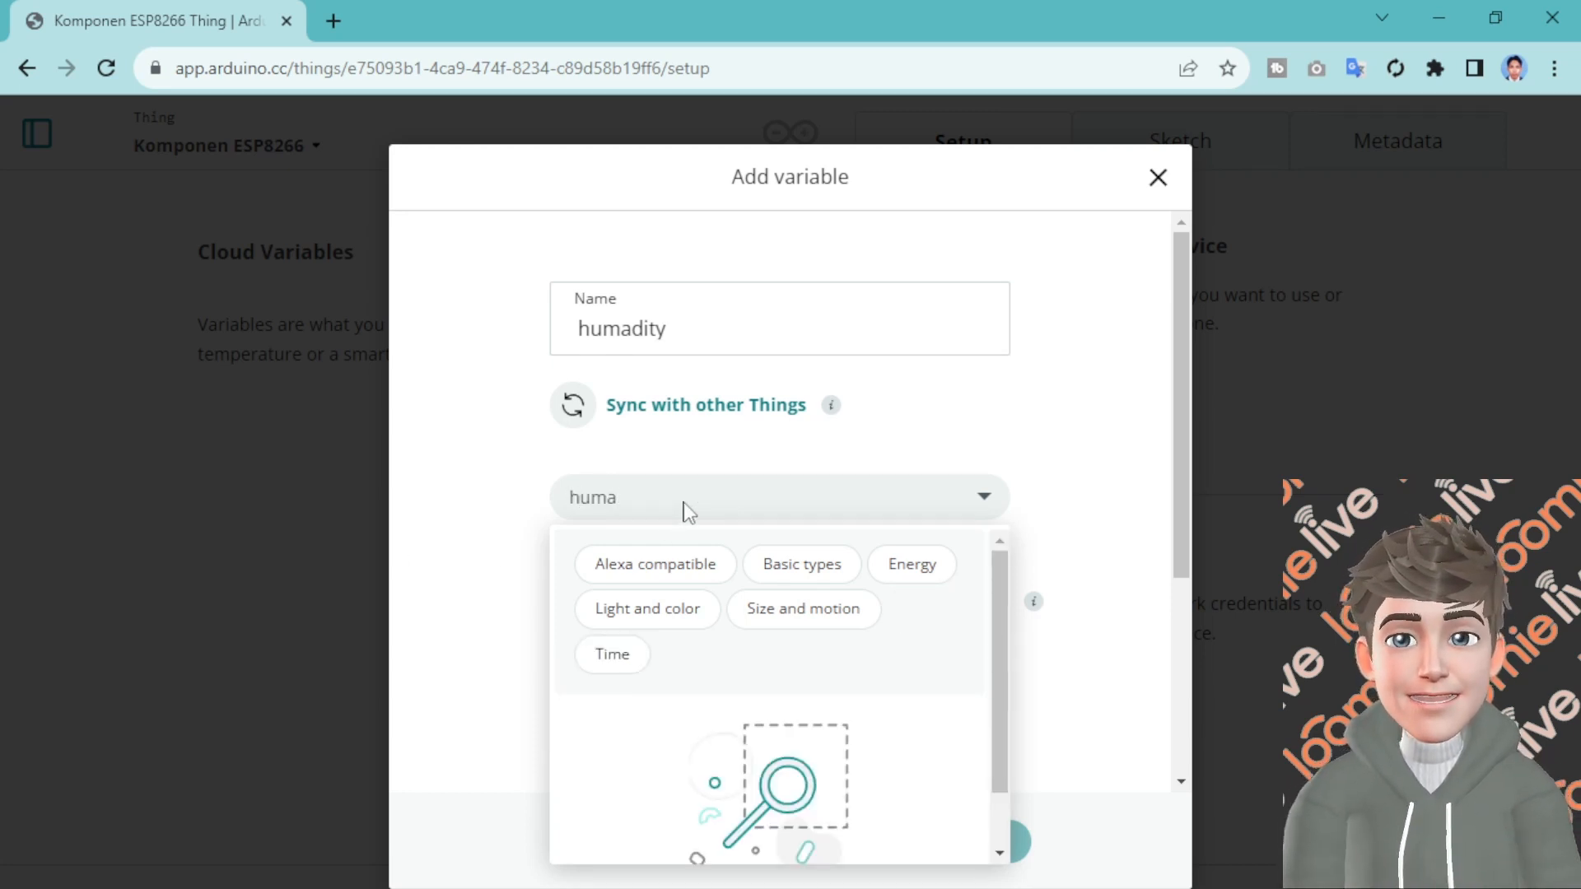
pyautogui.press('BackSpace')
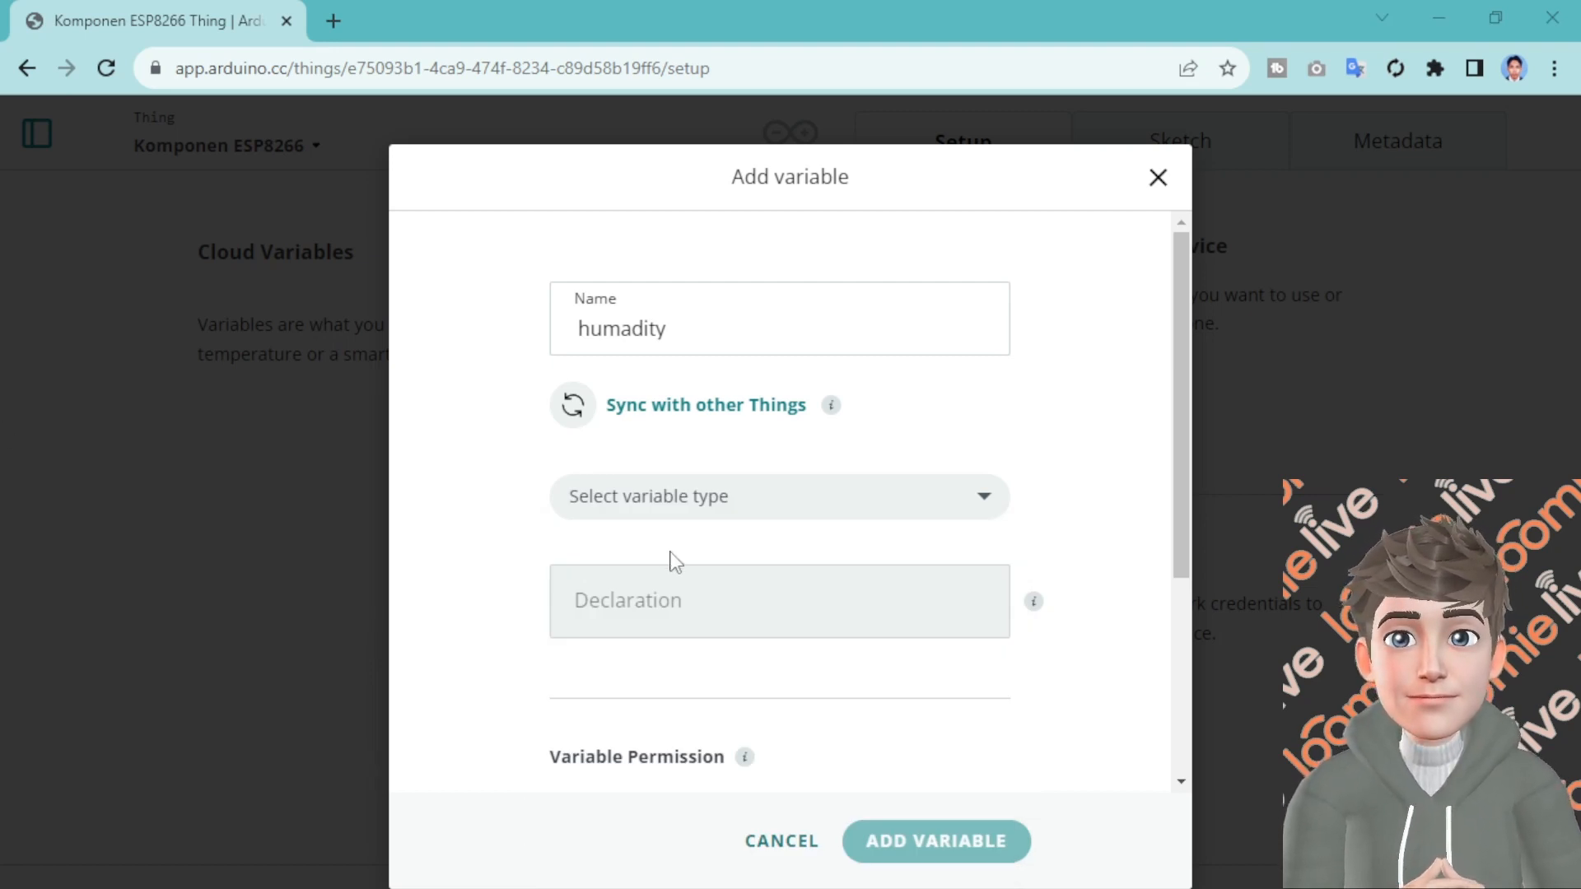
pyautogui.click(693, 504)
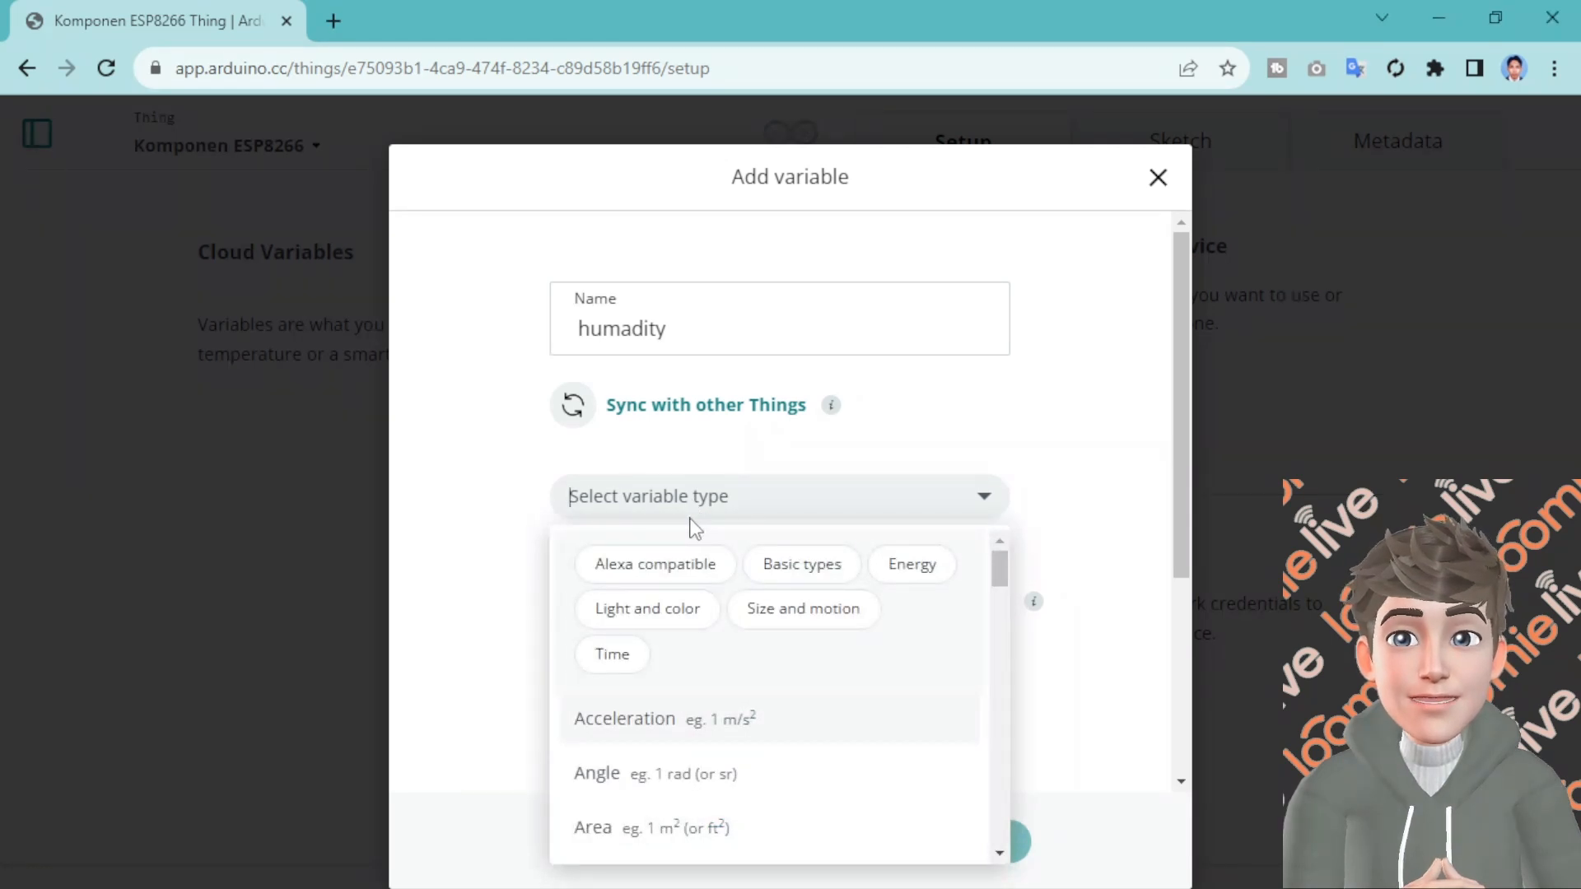
pyautogui.write('huma')
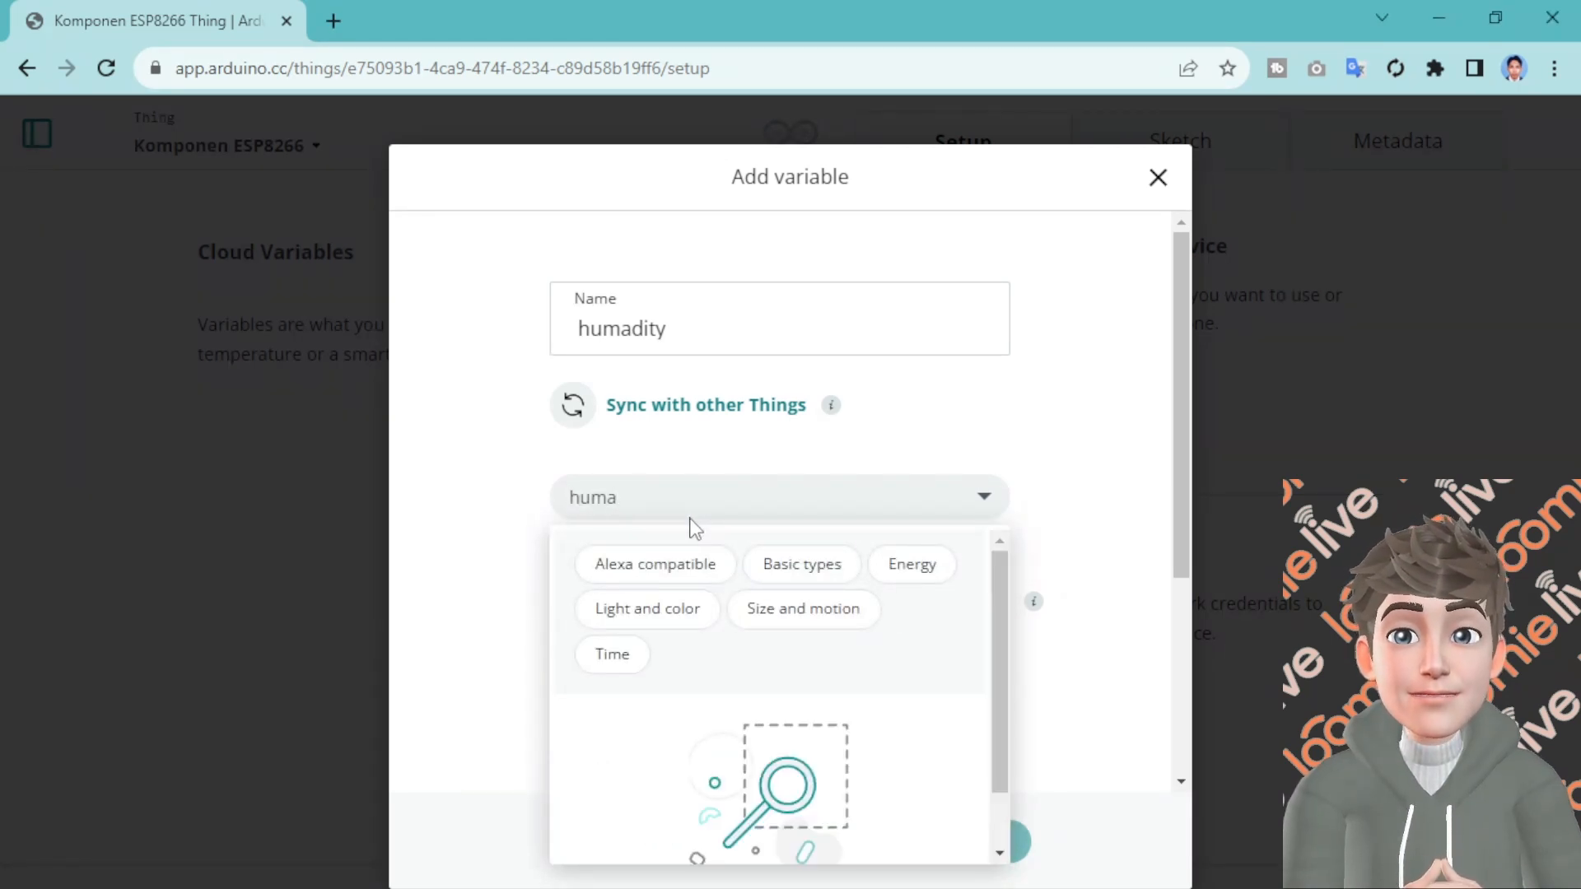
pyautogui.press('BackSpace')
pyautogui.click(700, 672)
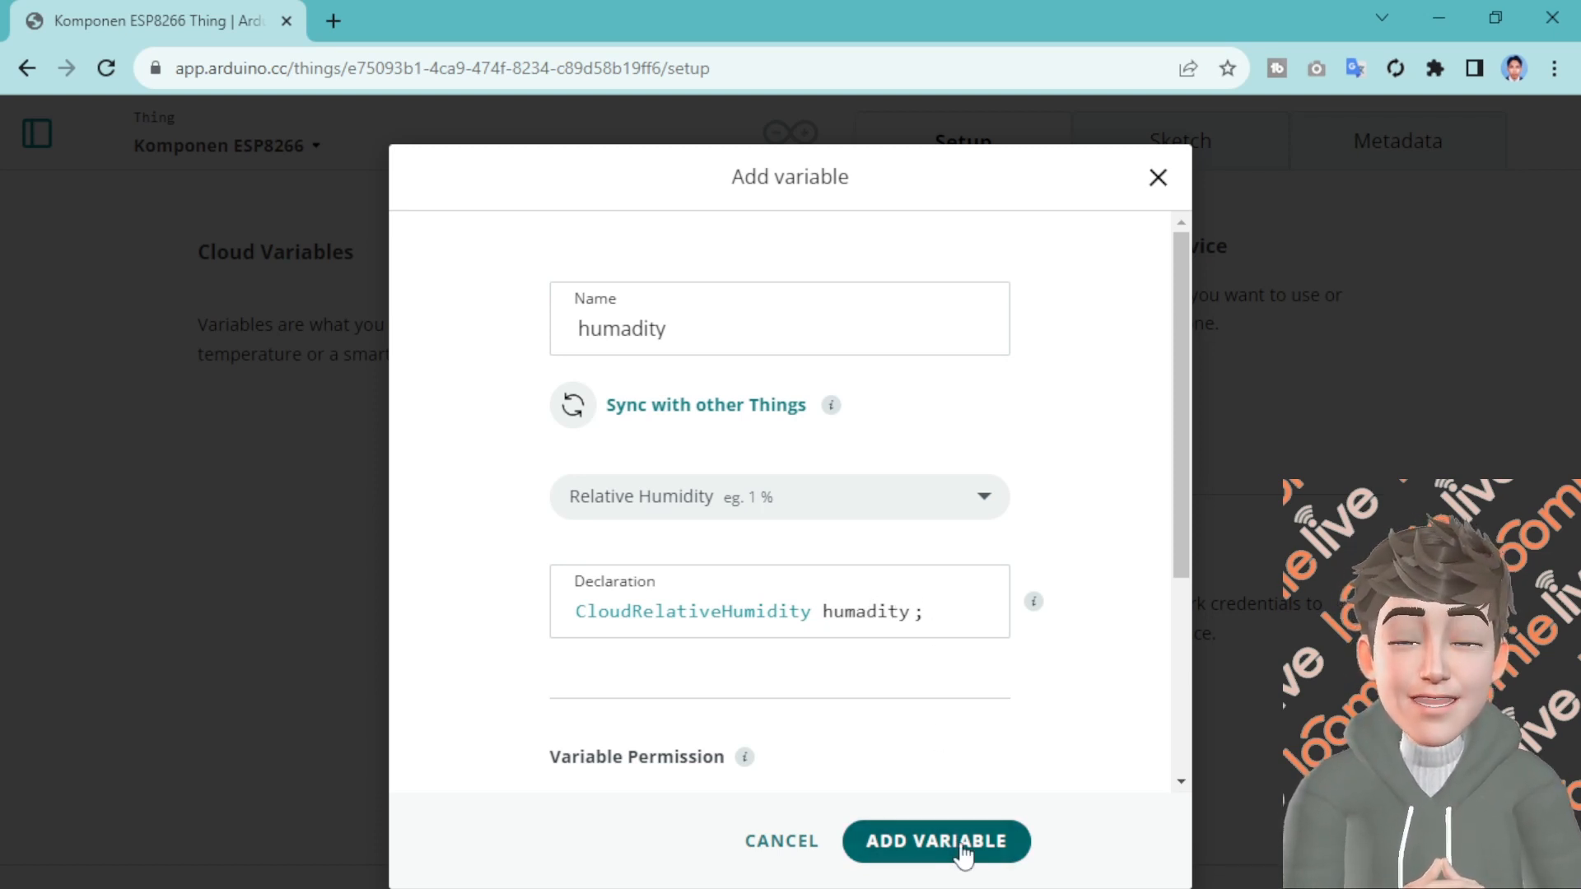
pyautogui.scroll(-3, 906, 753)
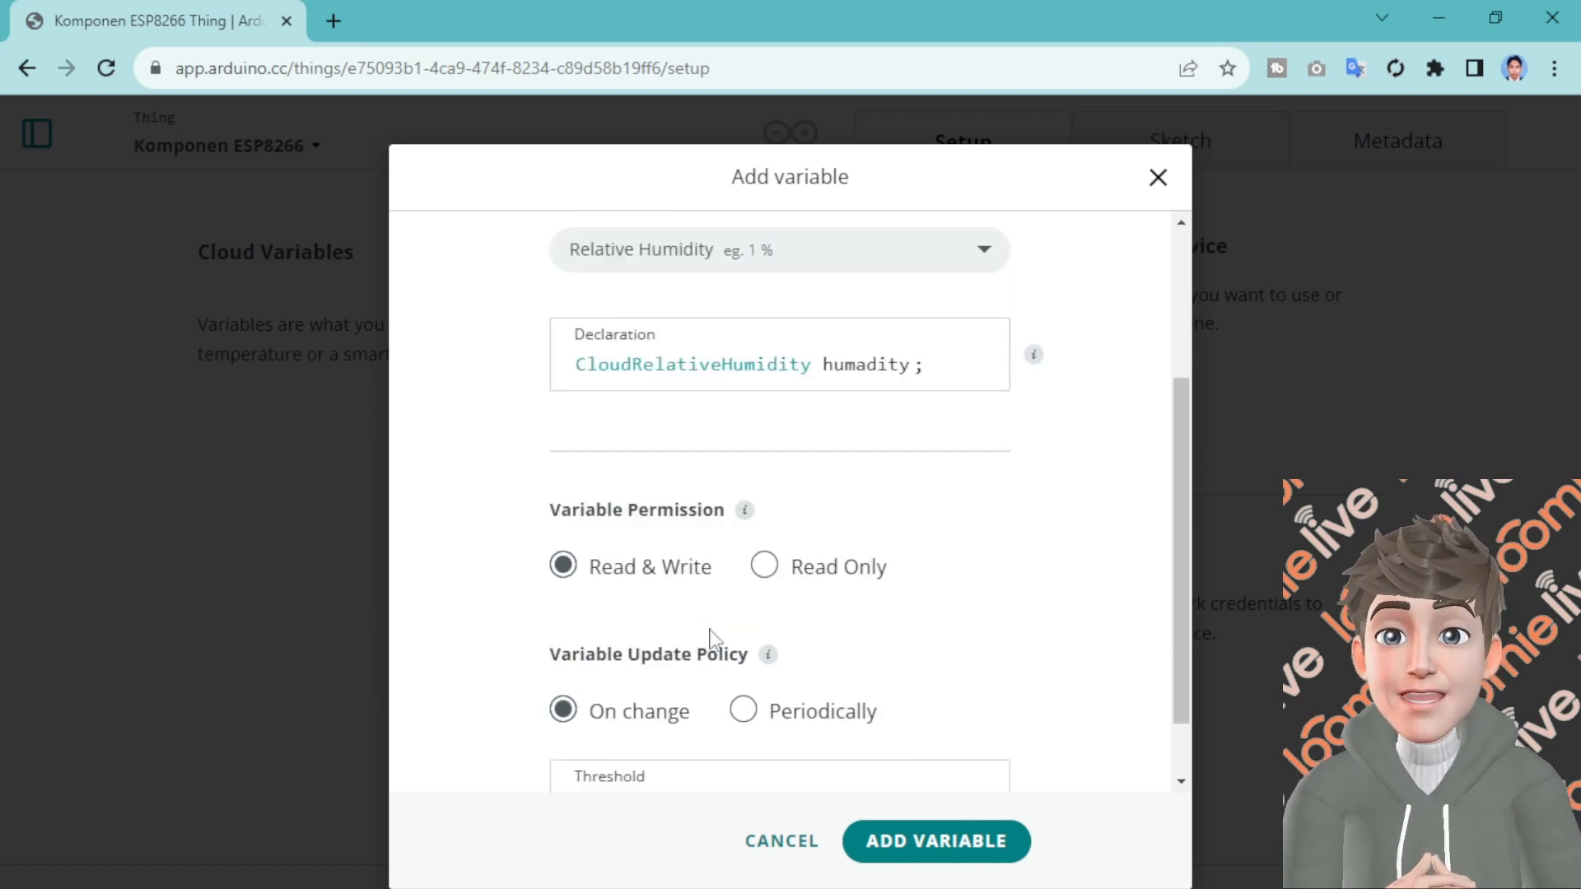
# Make the humadity variable Read Only, keep its update policy on change, and add it to the Thing
pyautogui.click(758, 570)
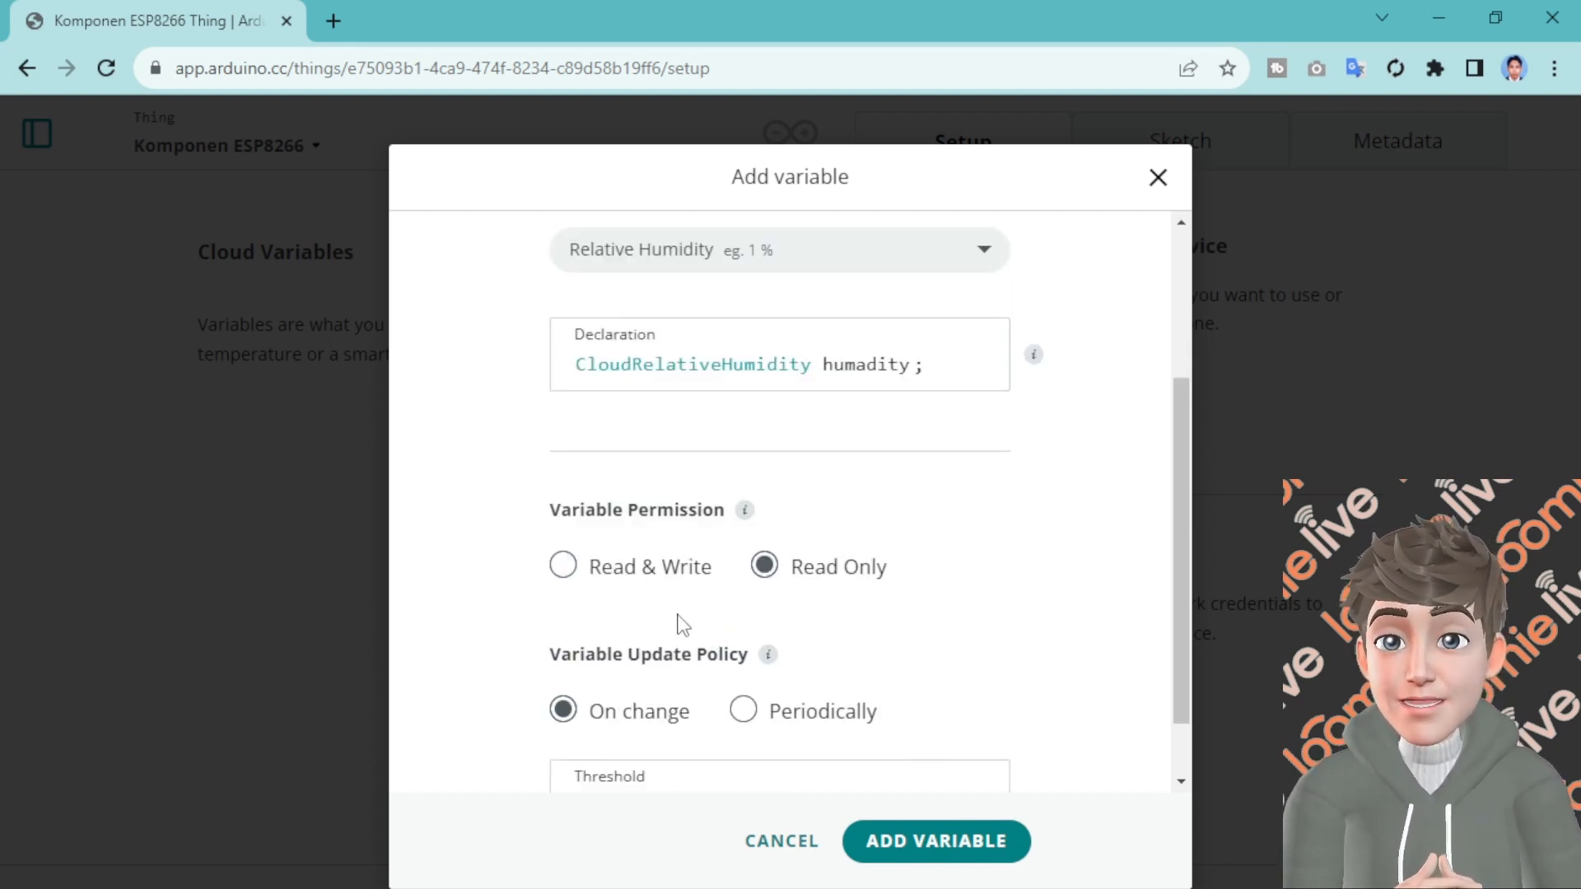
pyautogui.scroll(-1, 683, 626)
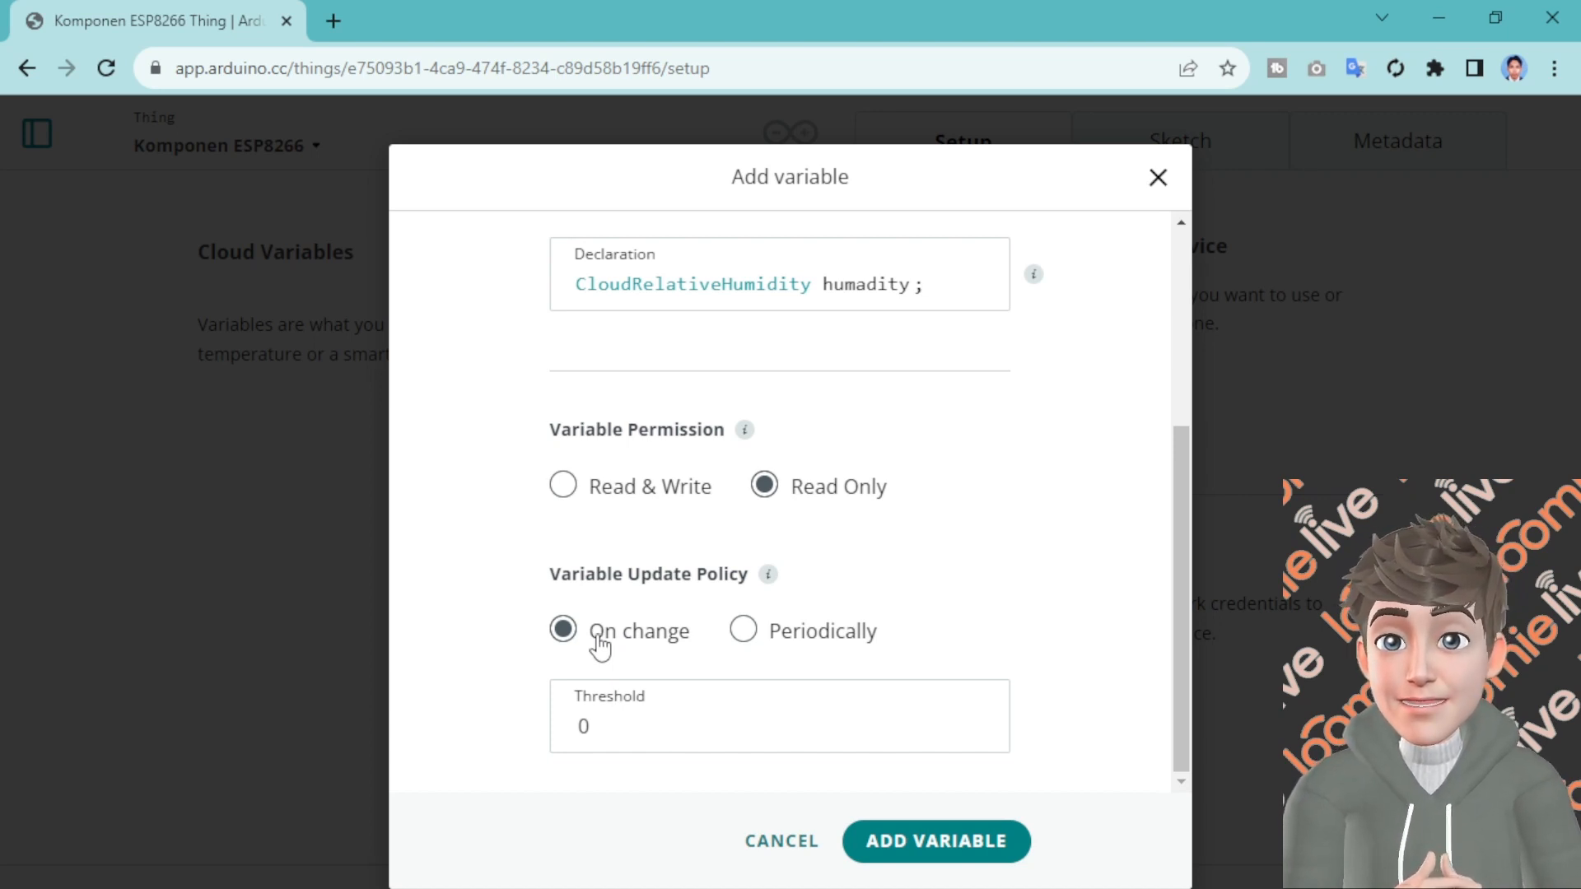
pyautogui.doubleClick(604, 722)
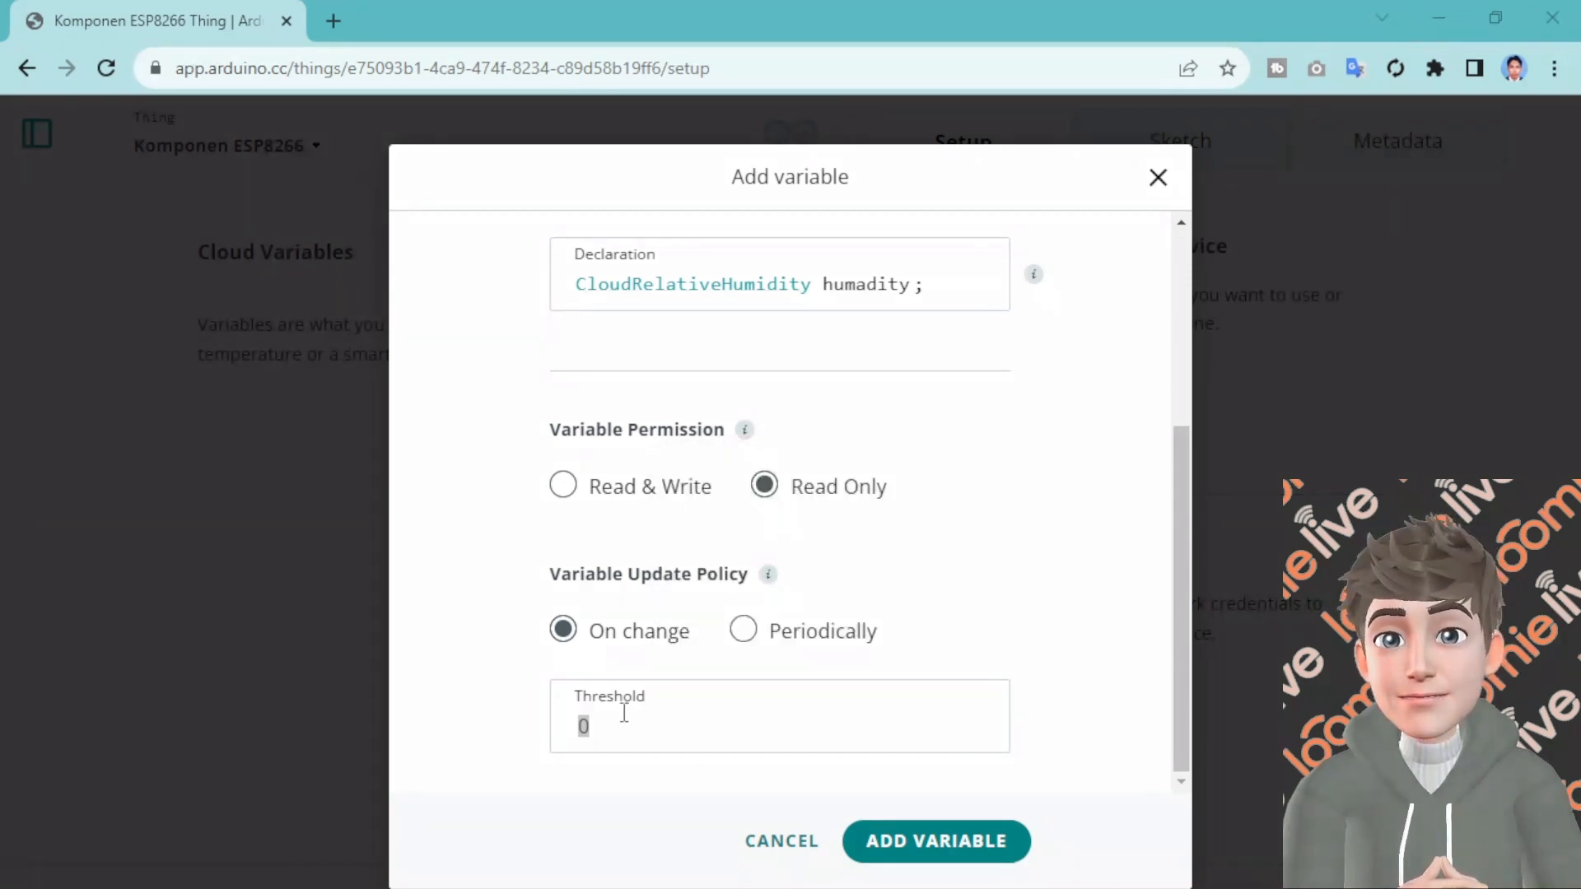
pyautogui.click(914, 847)
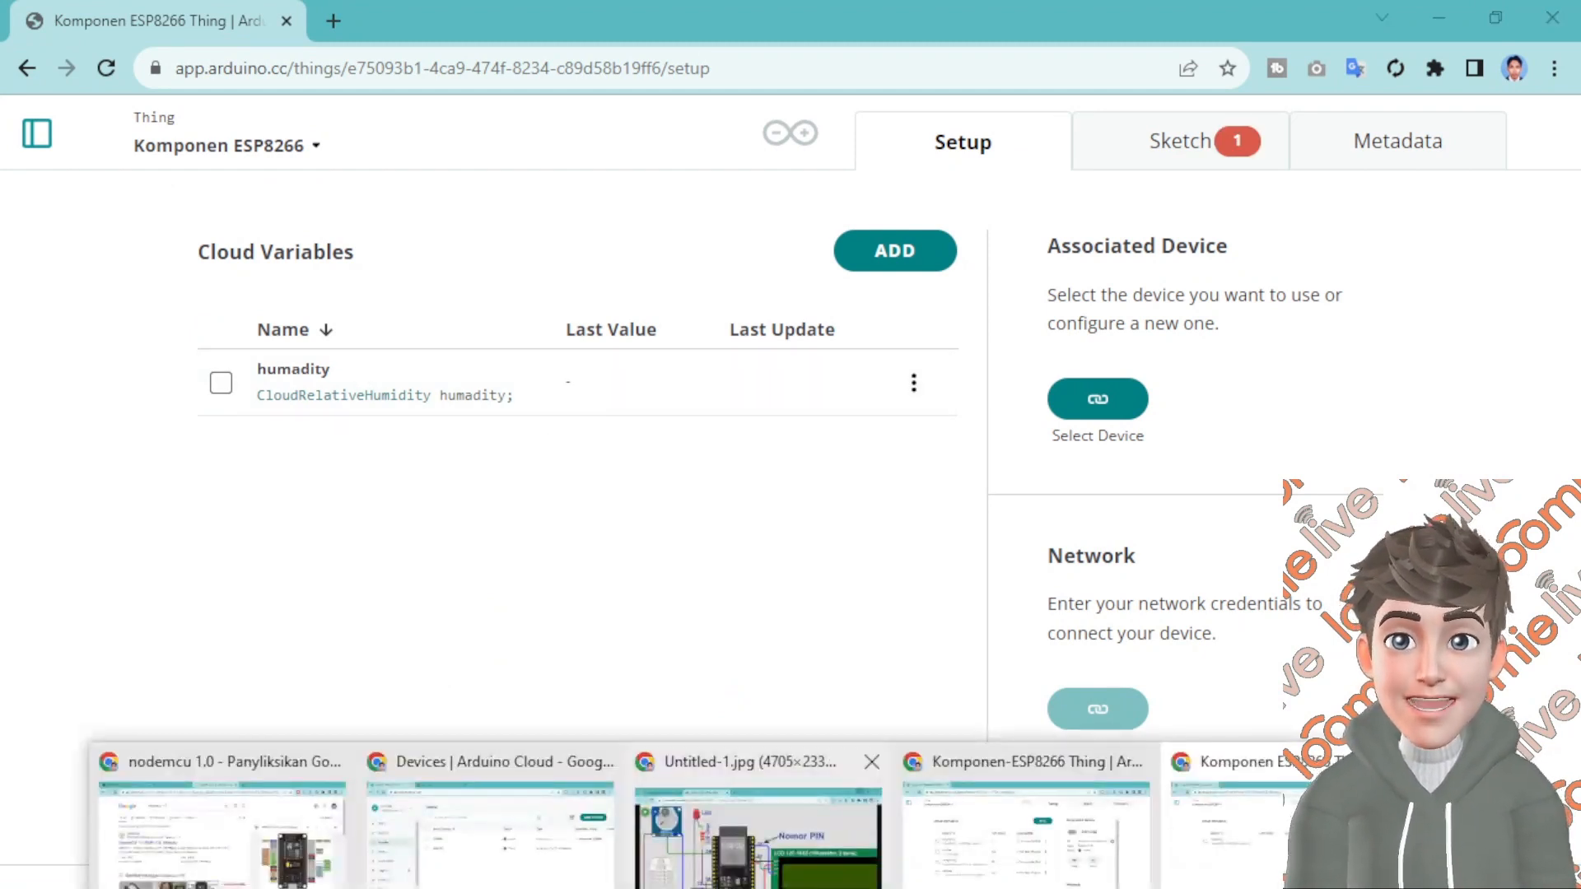
# Check the DHT22 sensor in the Untitled-1.jpg wiring diagram, and start a new cloud variable named Temperatur
pyautogui.click(766, 823)
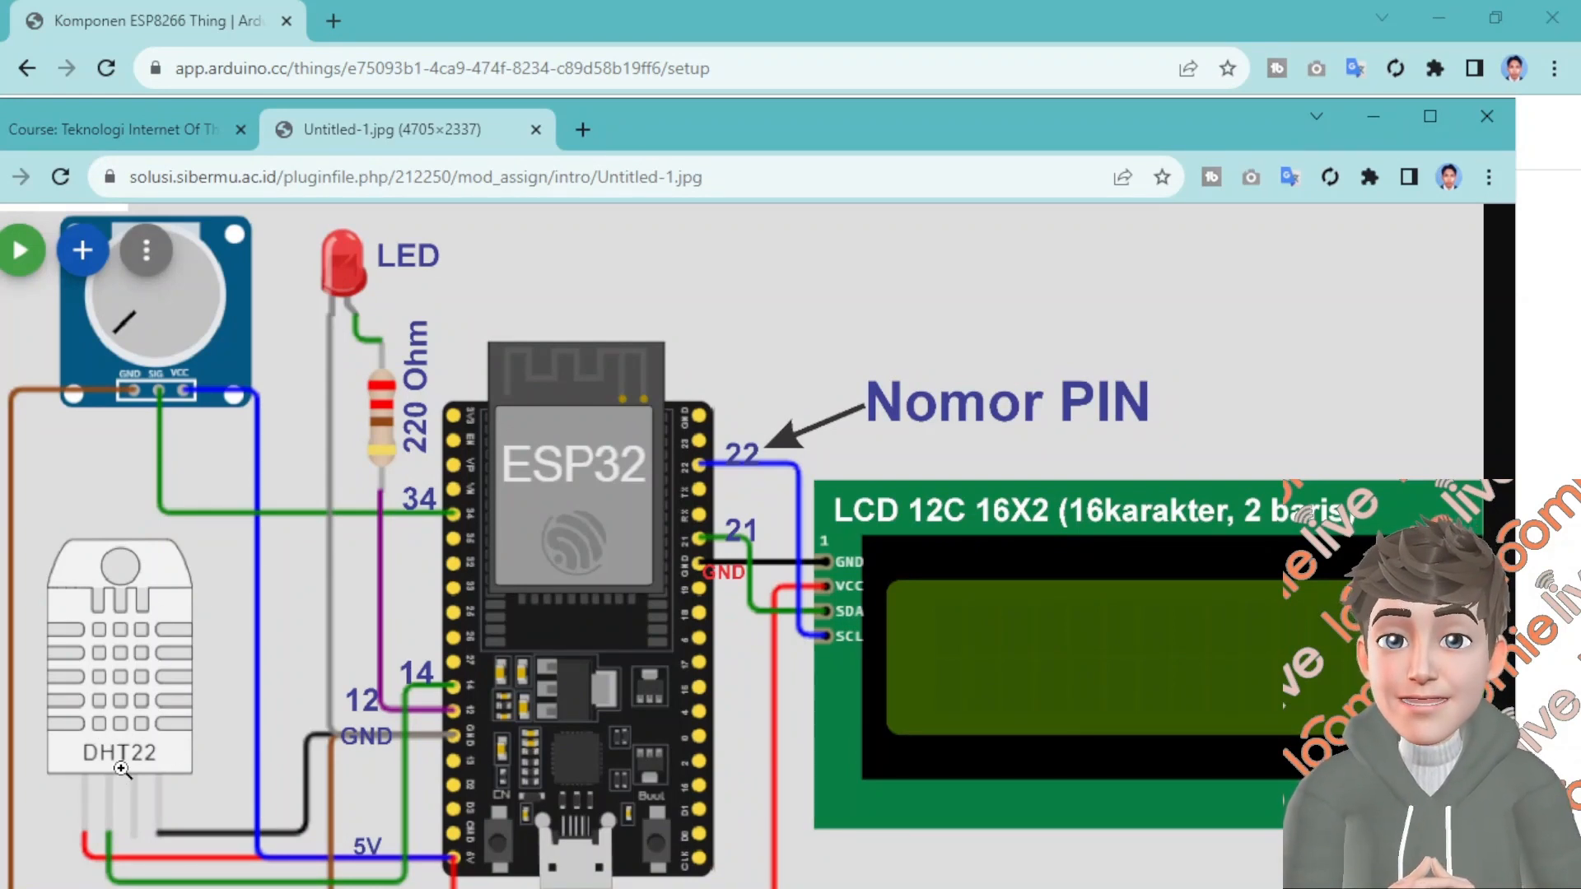
pyautogui.click(1368, 117)
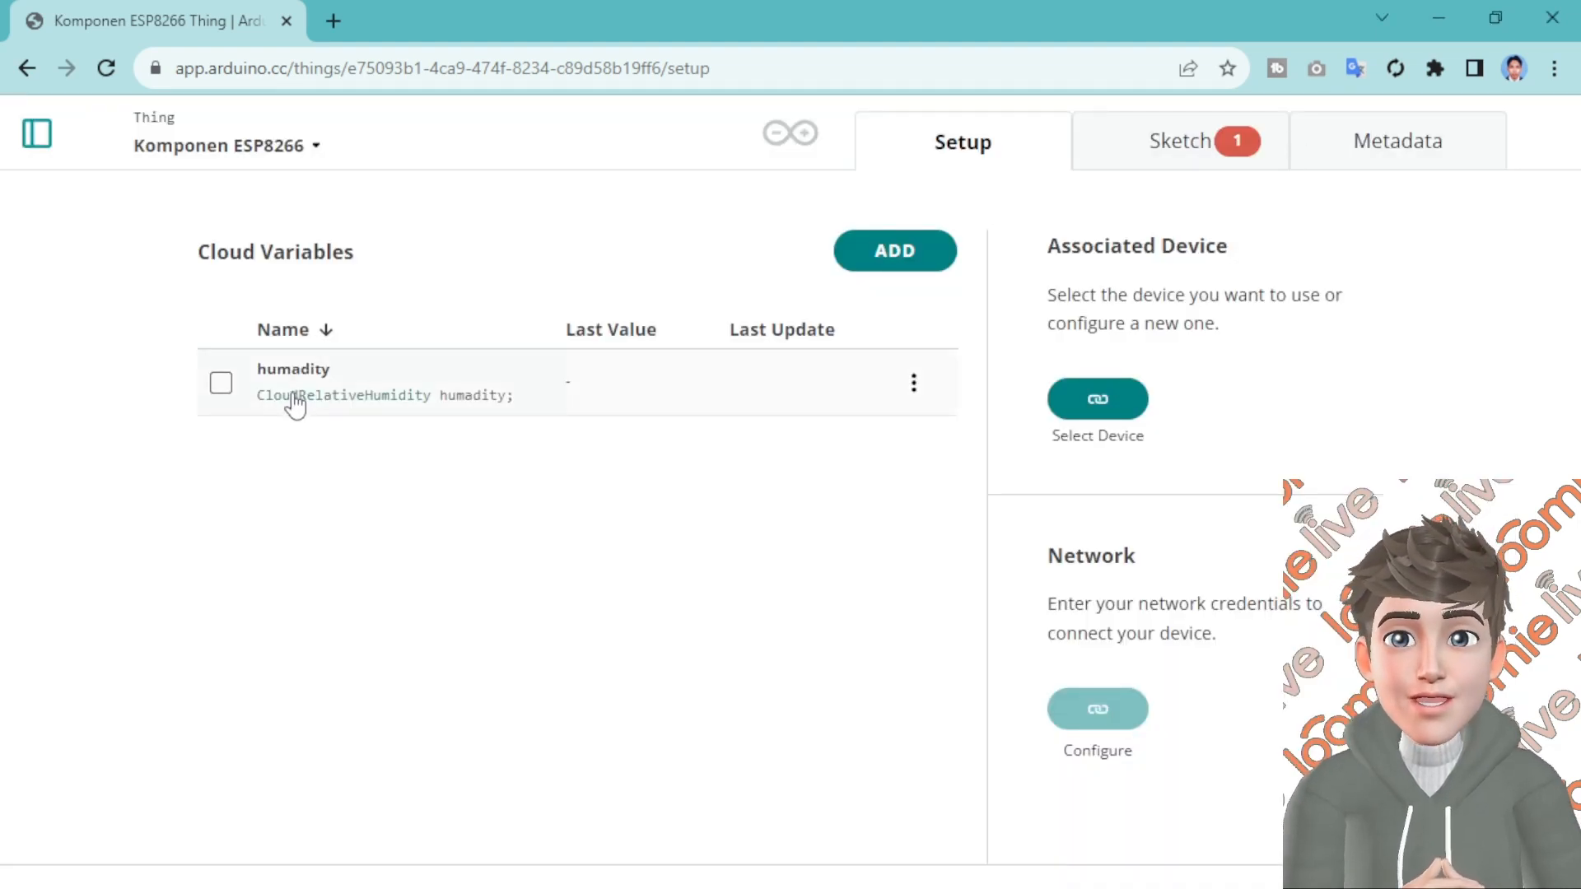
pyautogui.click(922, 238)
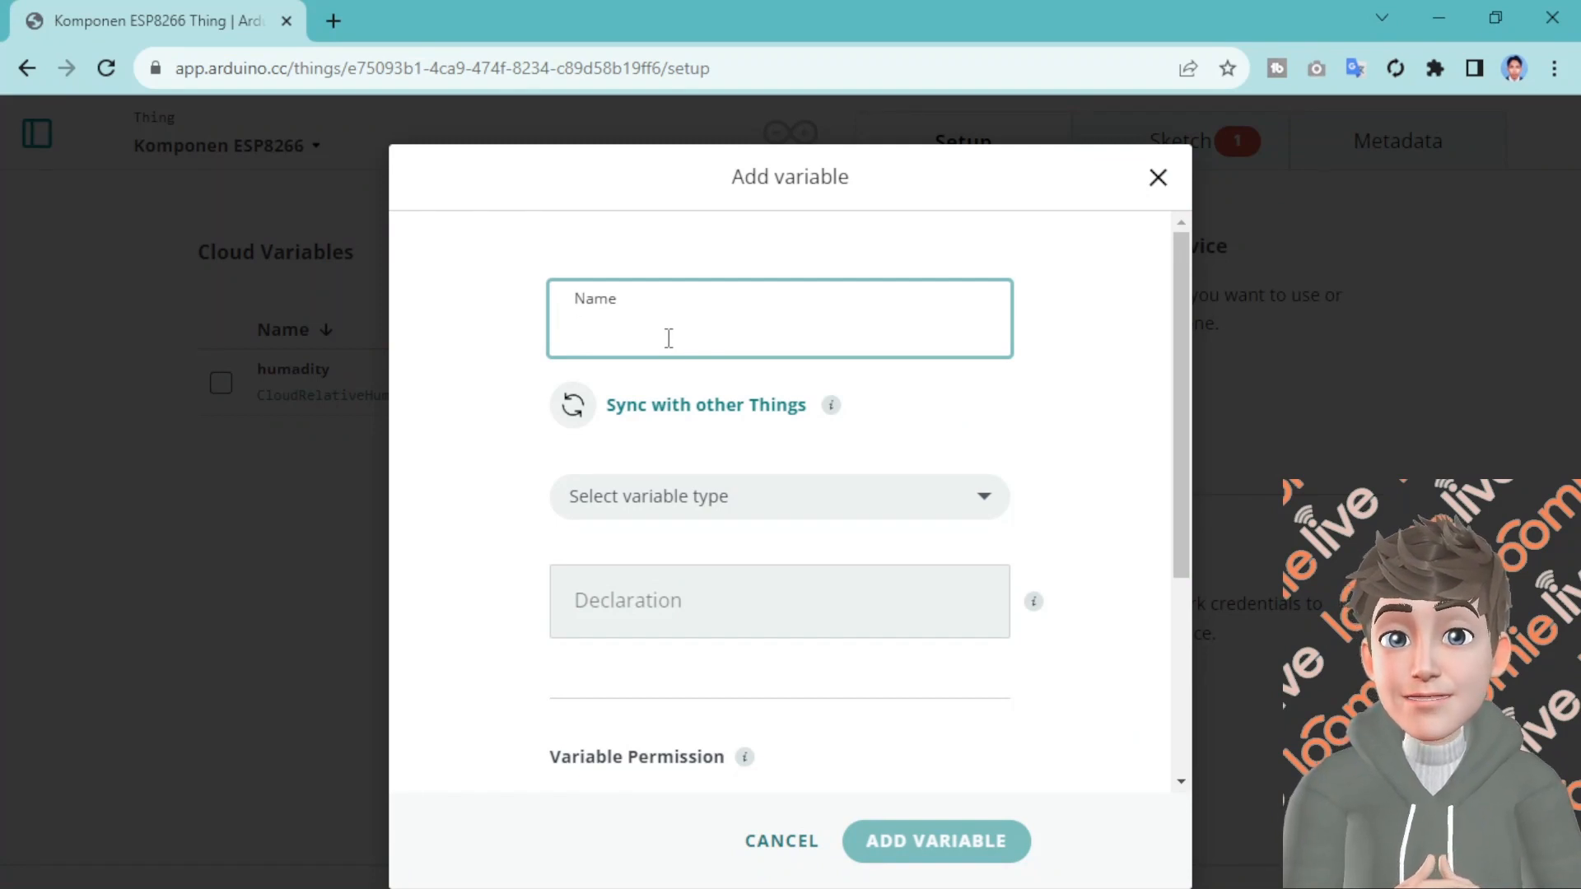
pyautogui.write('Tempera')
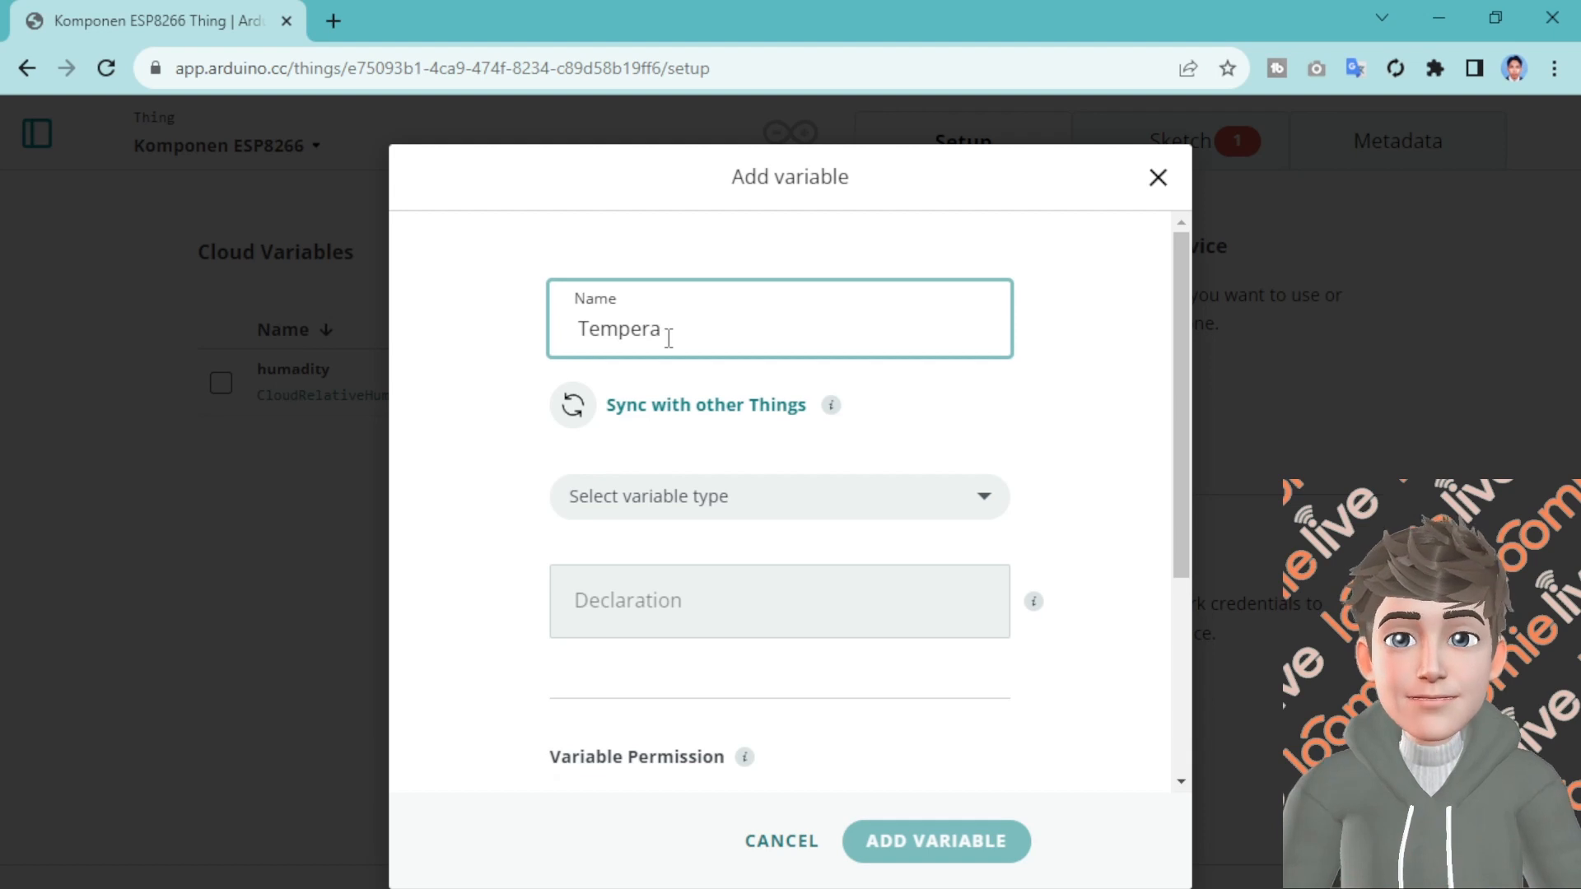
pyautogui.write('tur')
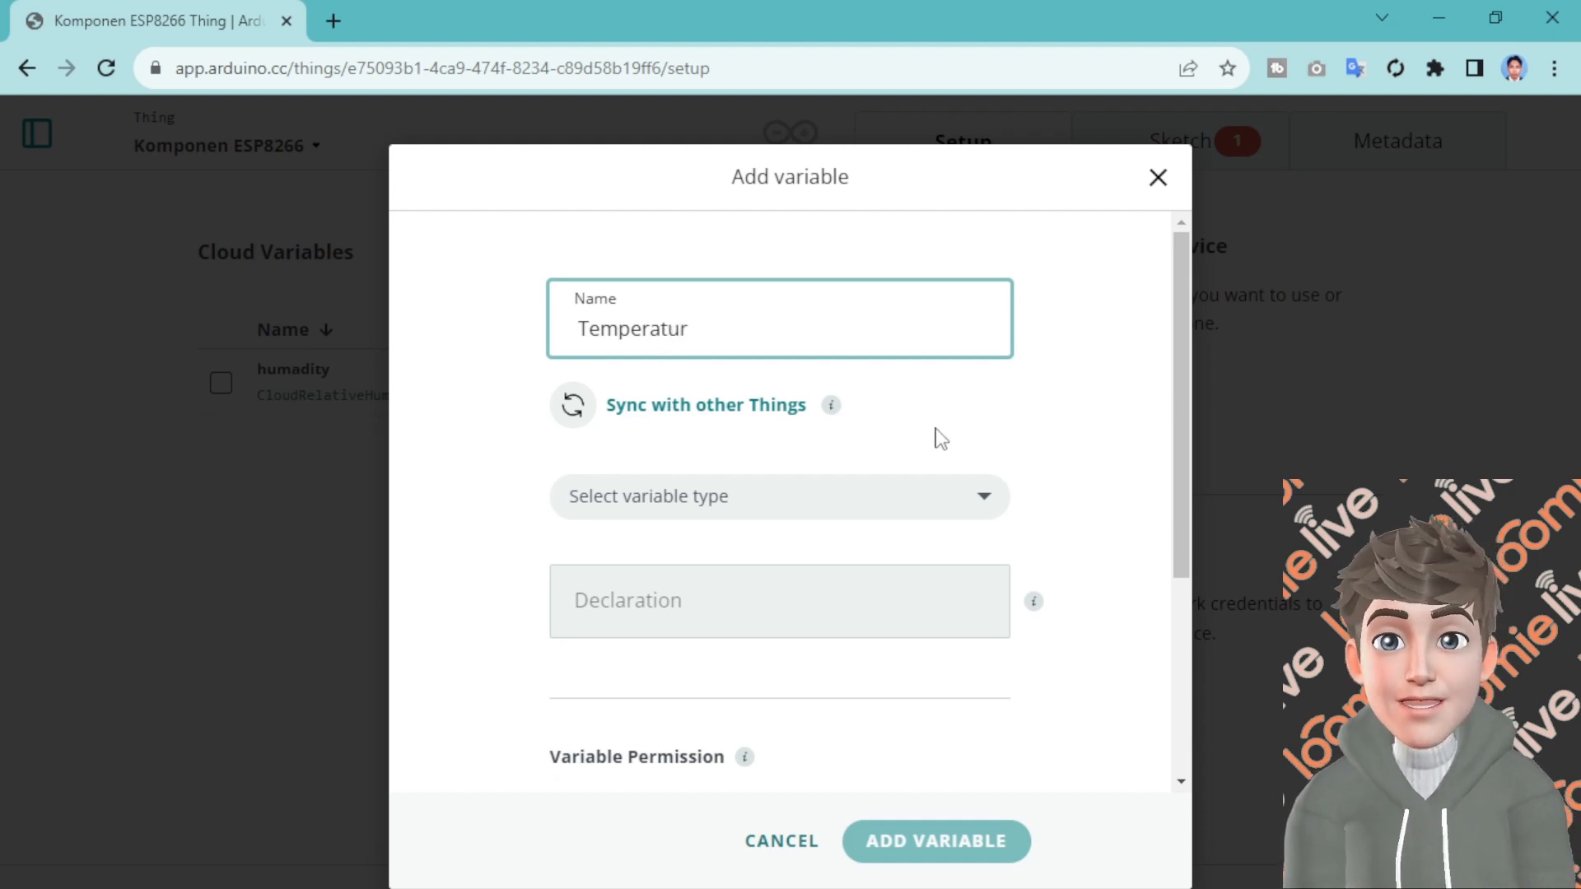
# Clear the Basic types filter, search the variable types for tem, and choose Temperature Sensor (°C) for Temperatur
pyautogui.click(802, 504)
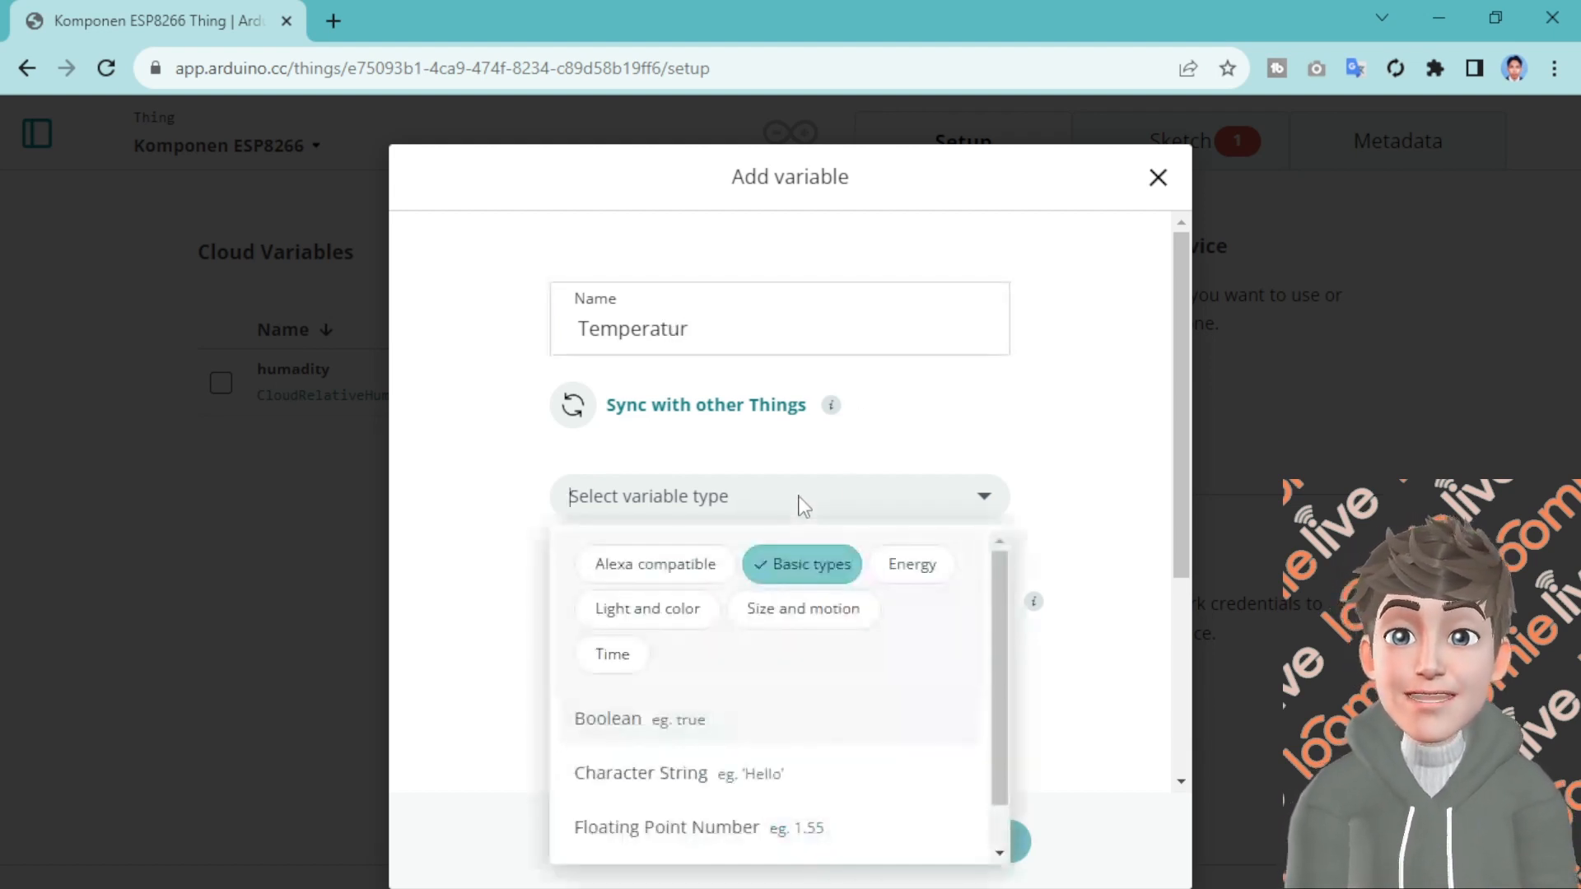
pyautogui.click(777, 567)
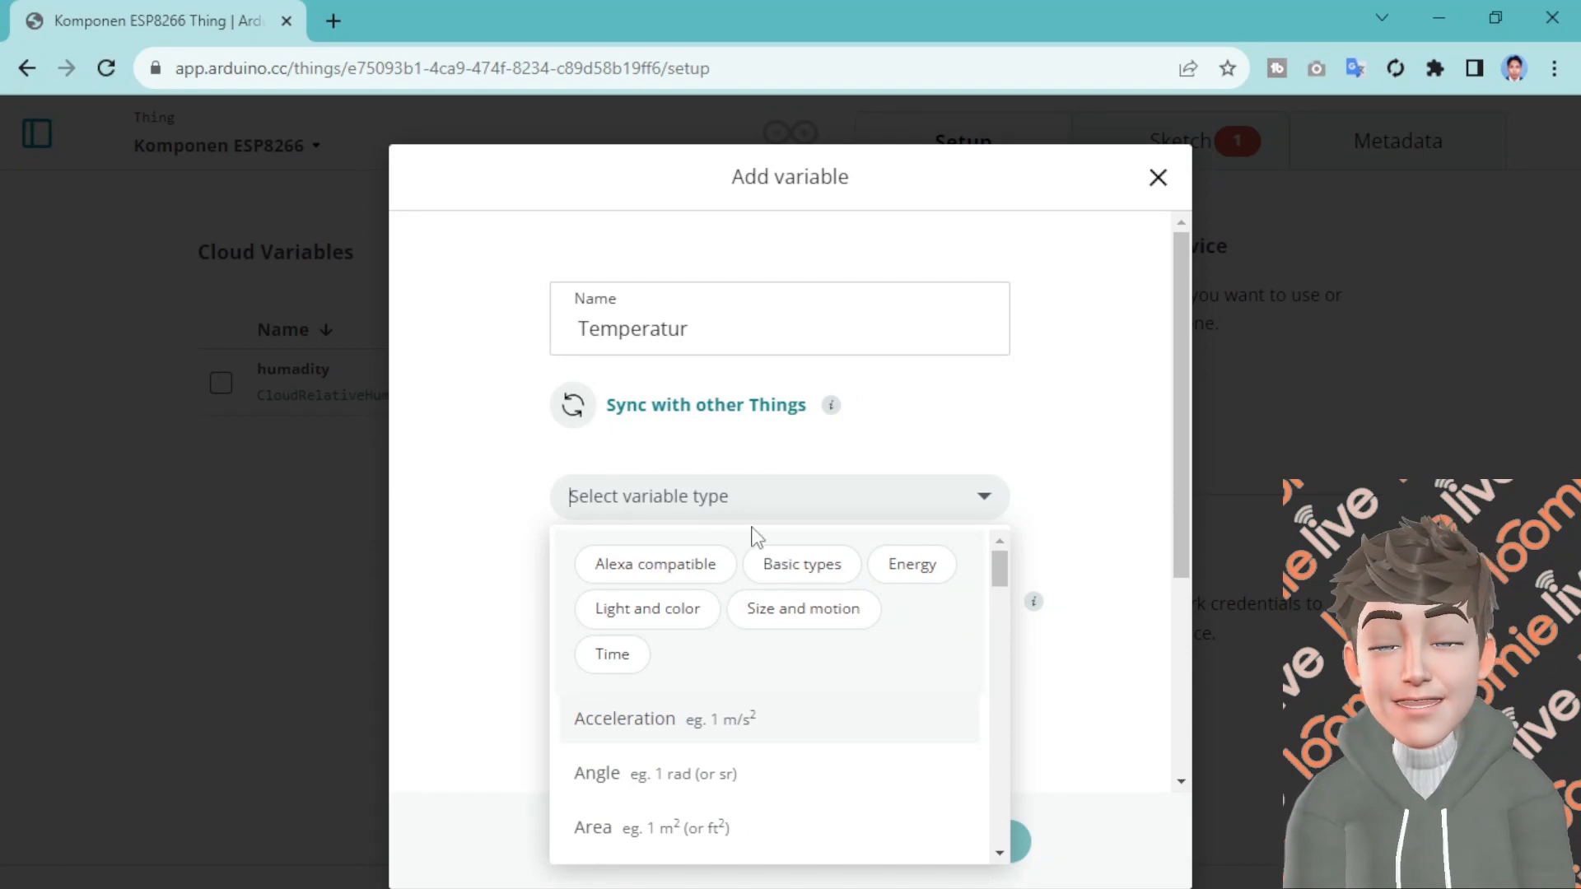
pyautogui.write('tem')
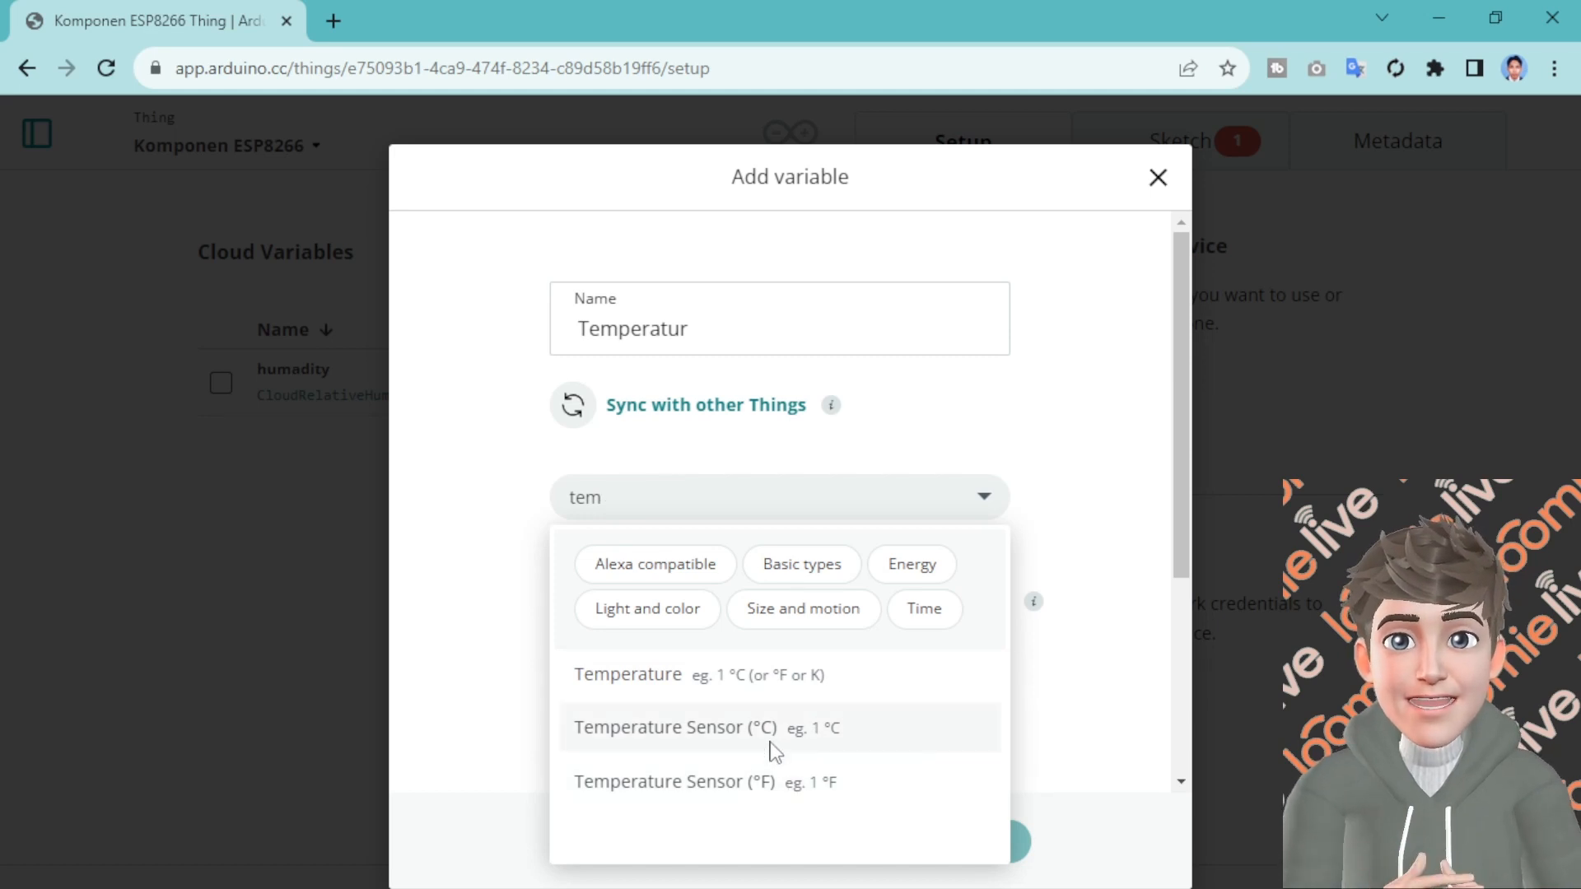
pyautogui.click(719, 740)
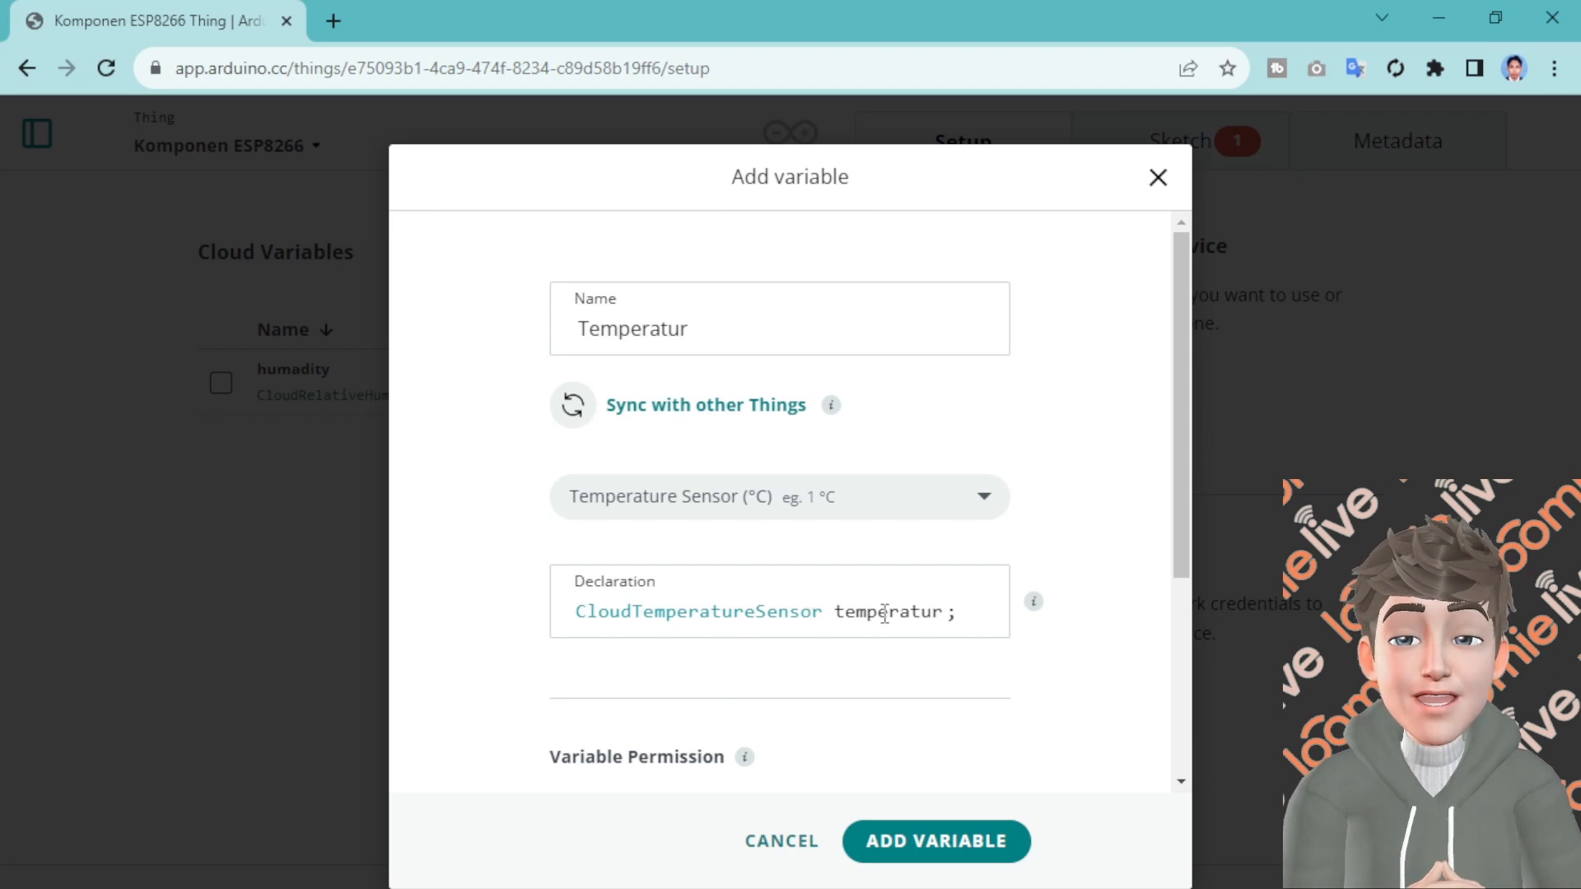
# Set the Temperatur variable's permission to Read Only and add it to the Thing
pyautogui.scroll(-4, 871, 638)
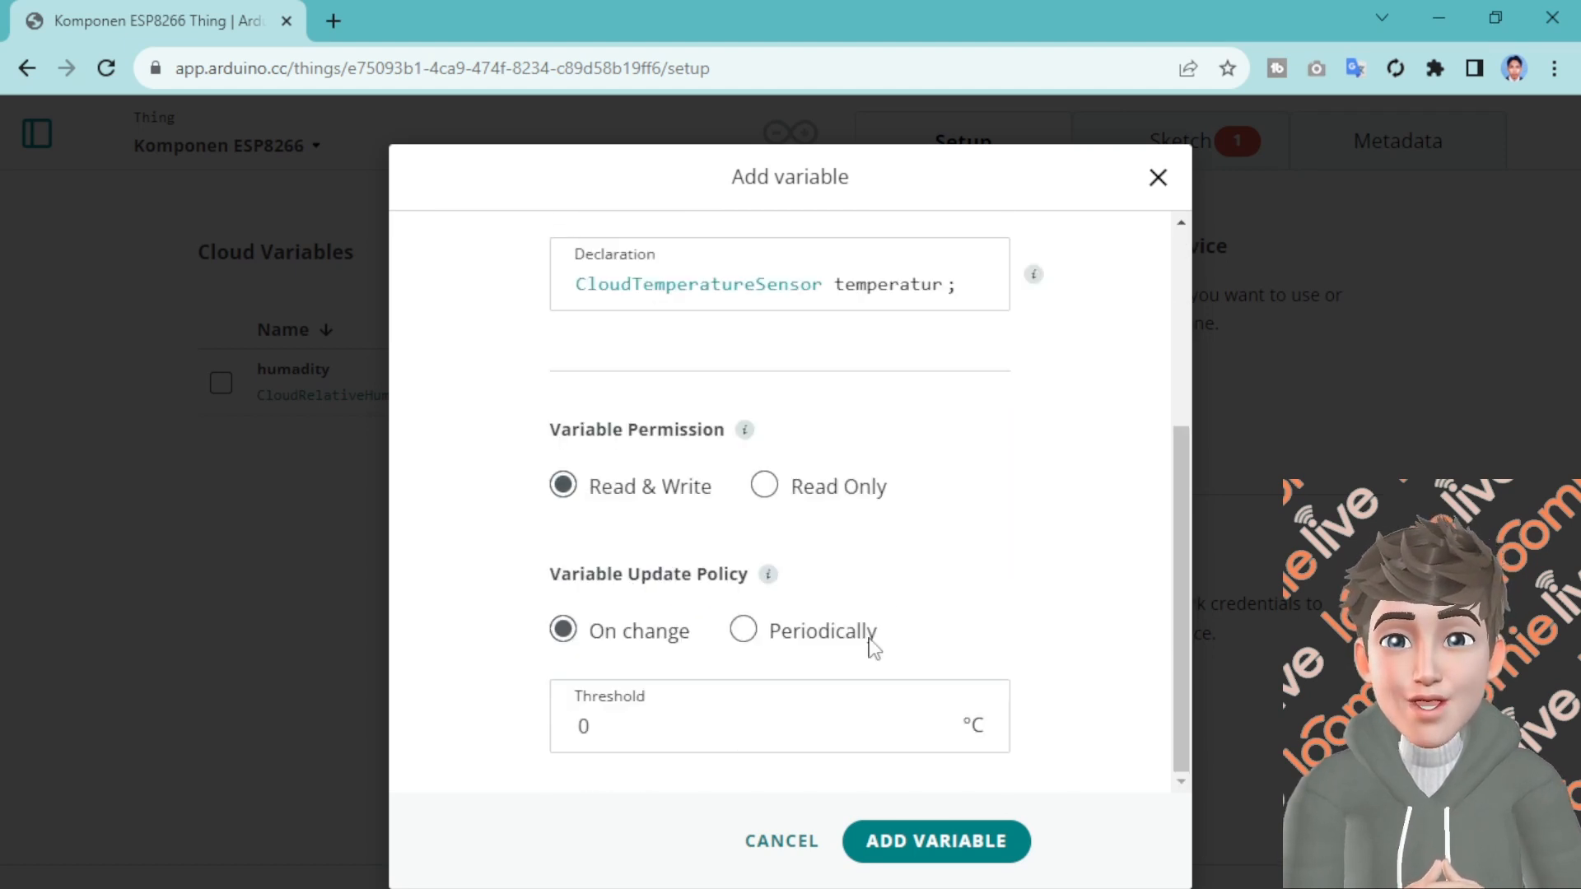
pyautogui.click(784, 493)
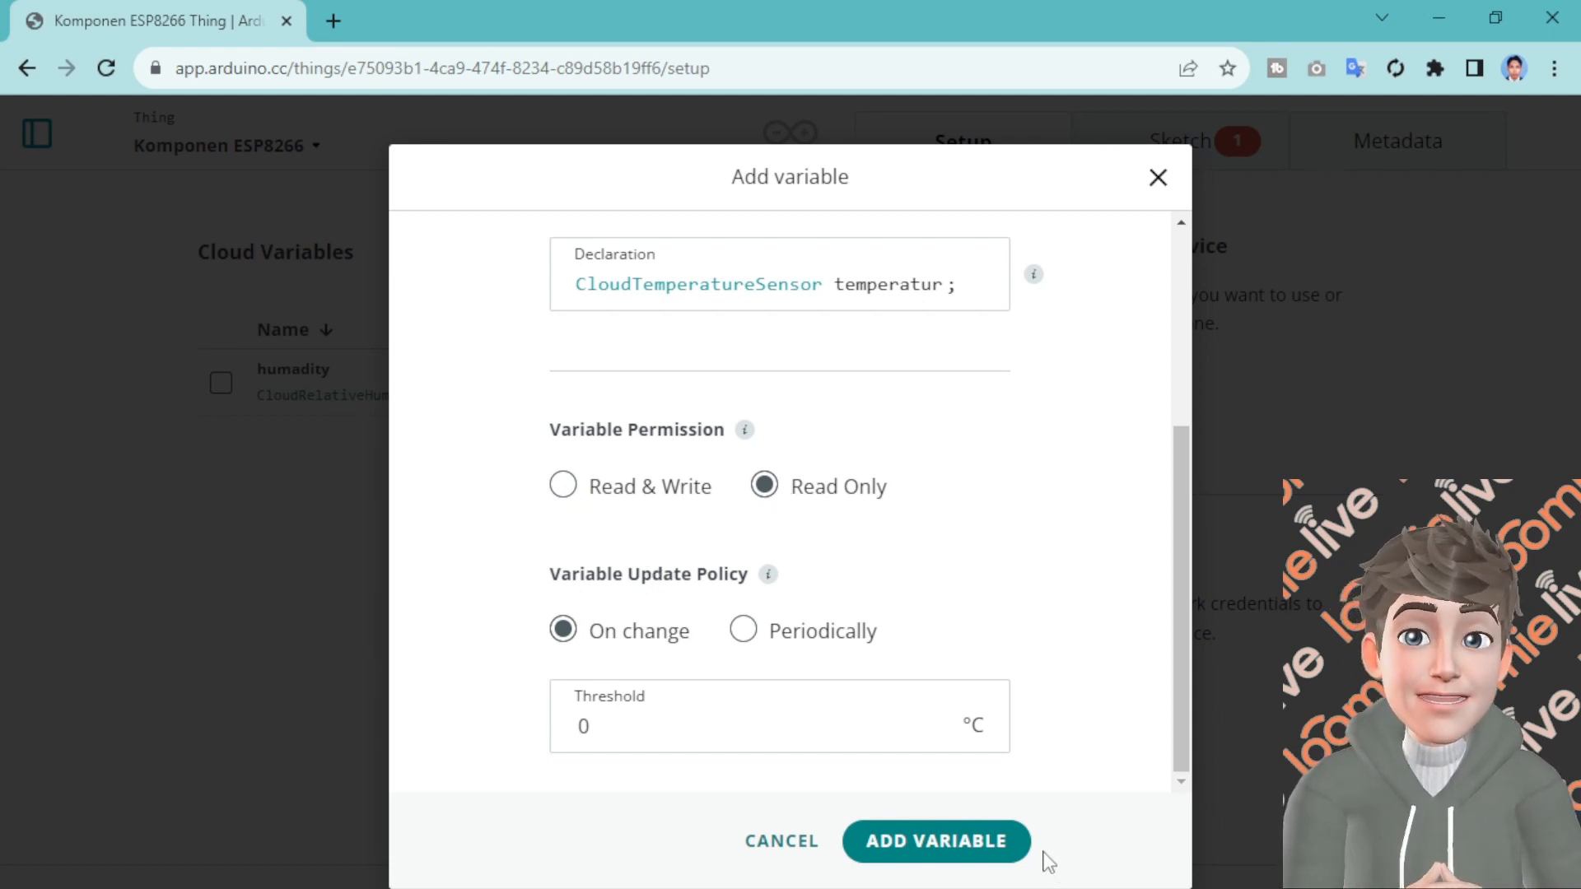
pyautogui.click(978, 845)
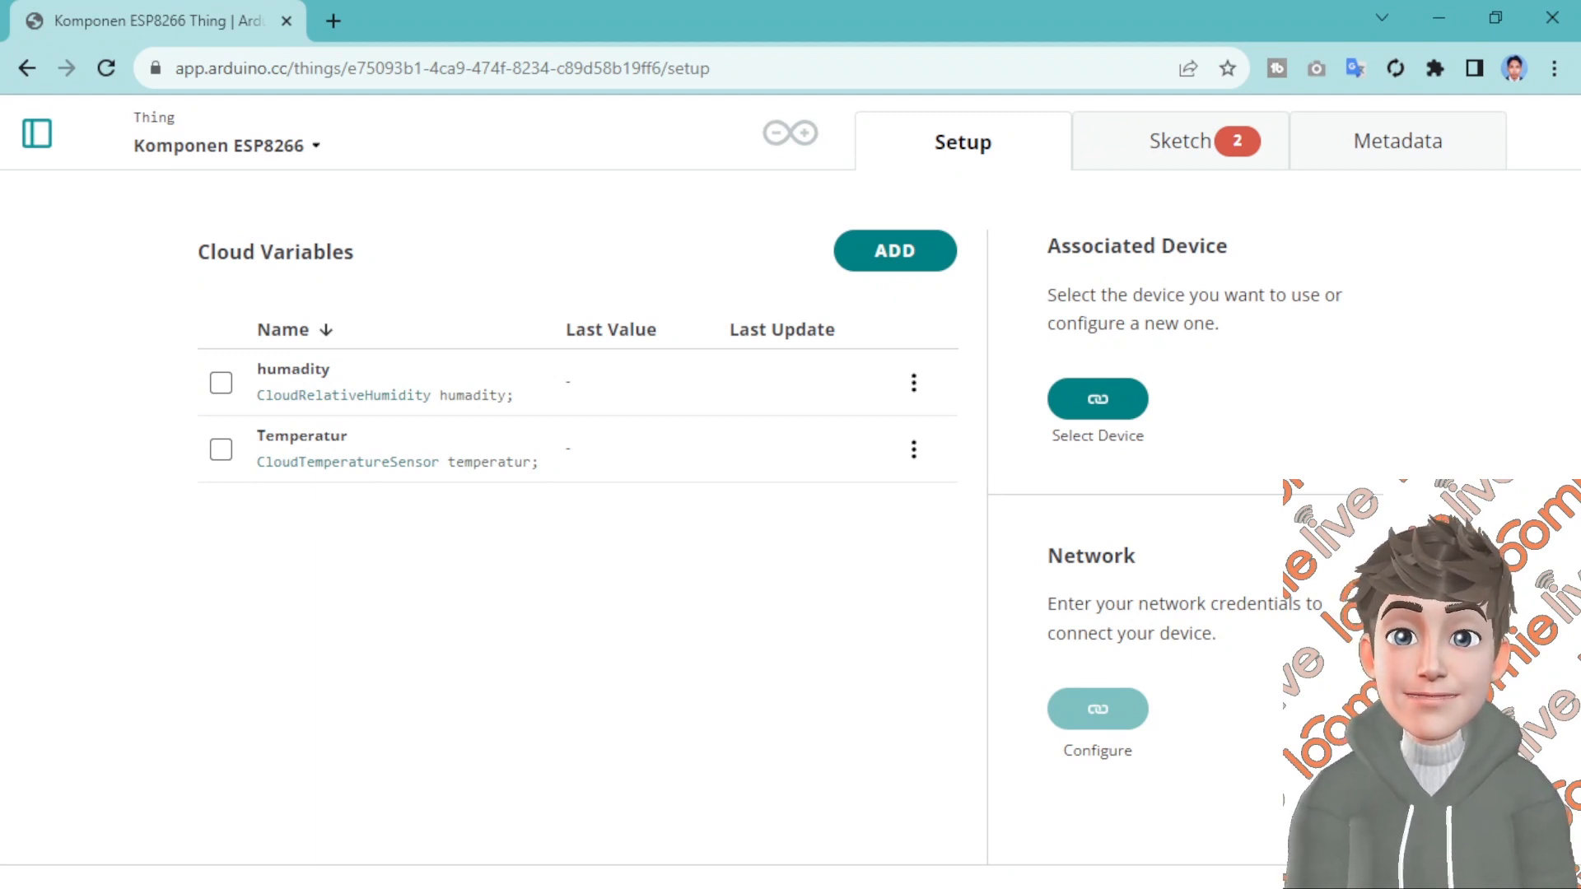
# Review the potentiometer in the Untitled-1.jpg wiring diagram, and start a new cloud variable named Voltage
pyautogui.moveTo(759, 888)
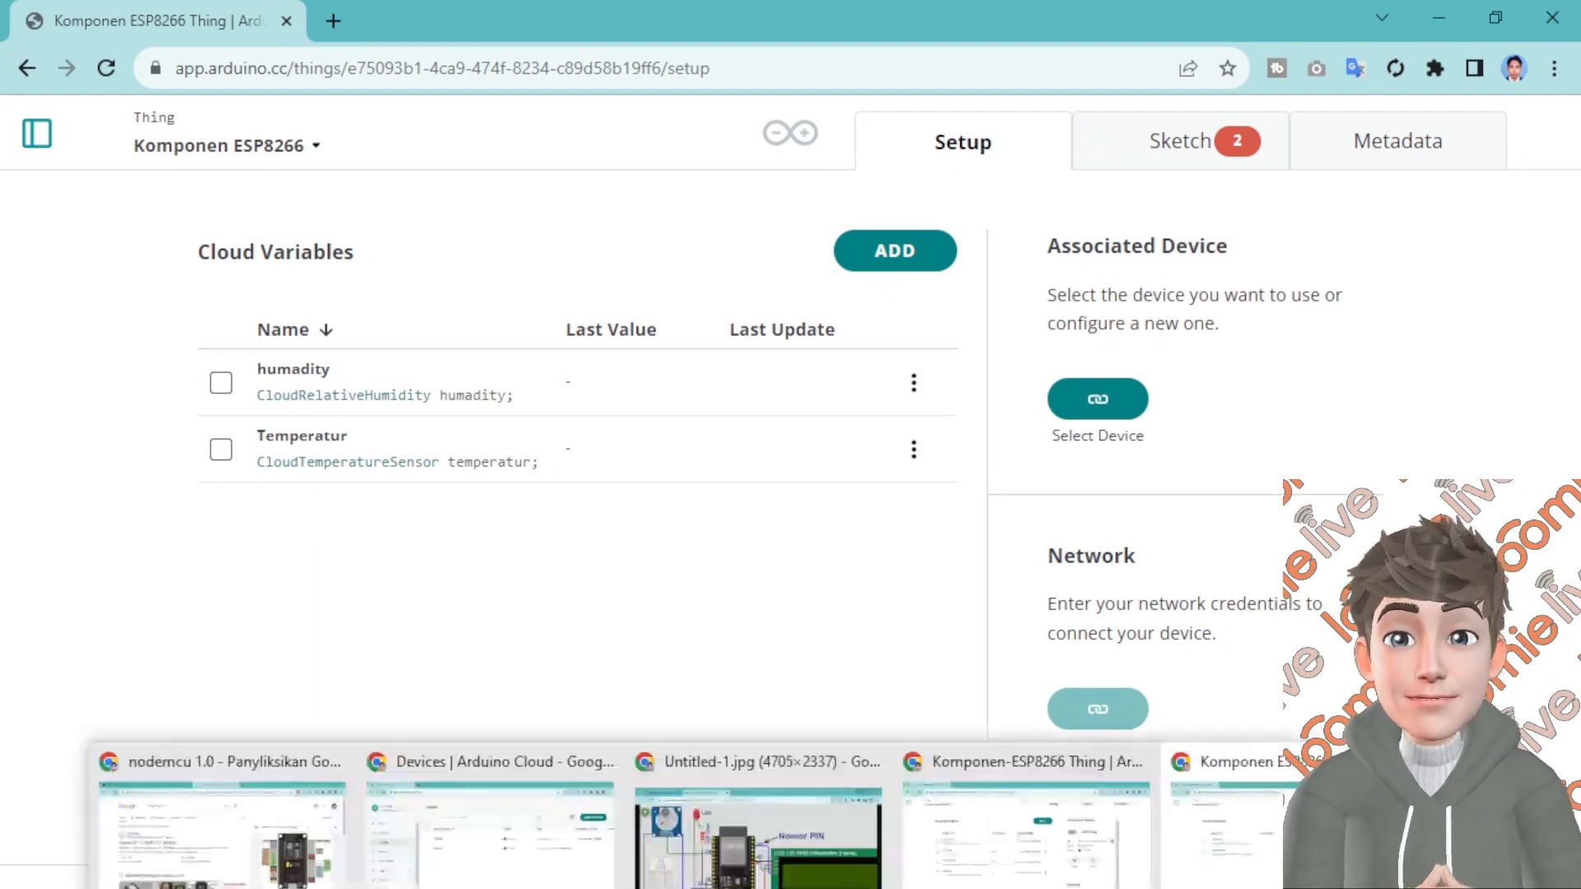
pyautogui.click(758, 831)
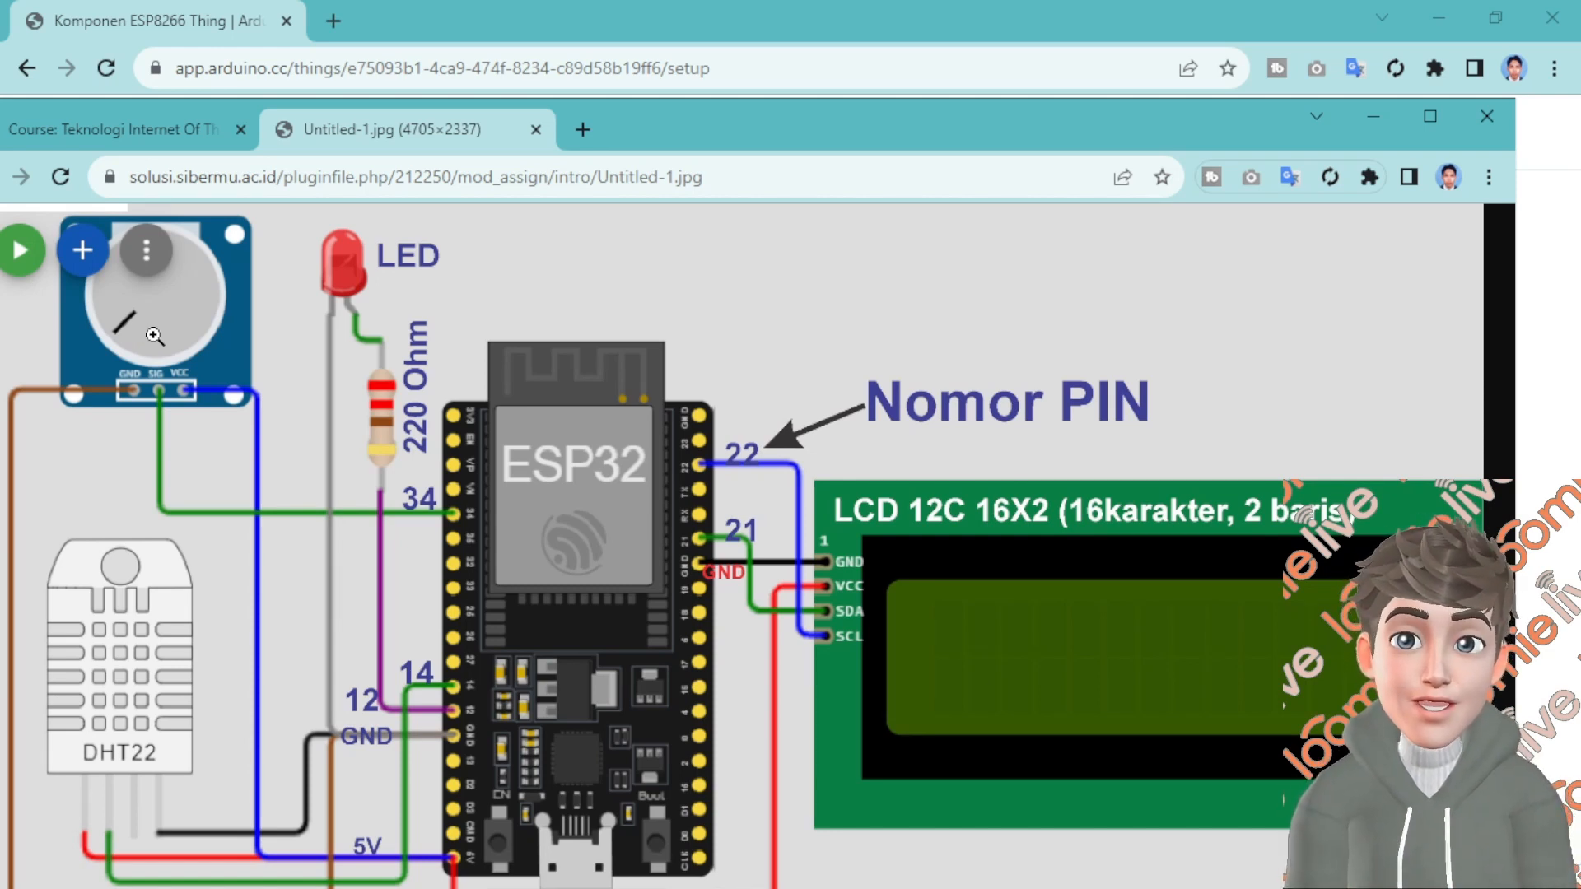
pyautogui.click(647, 25)
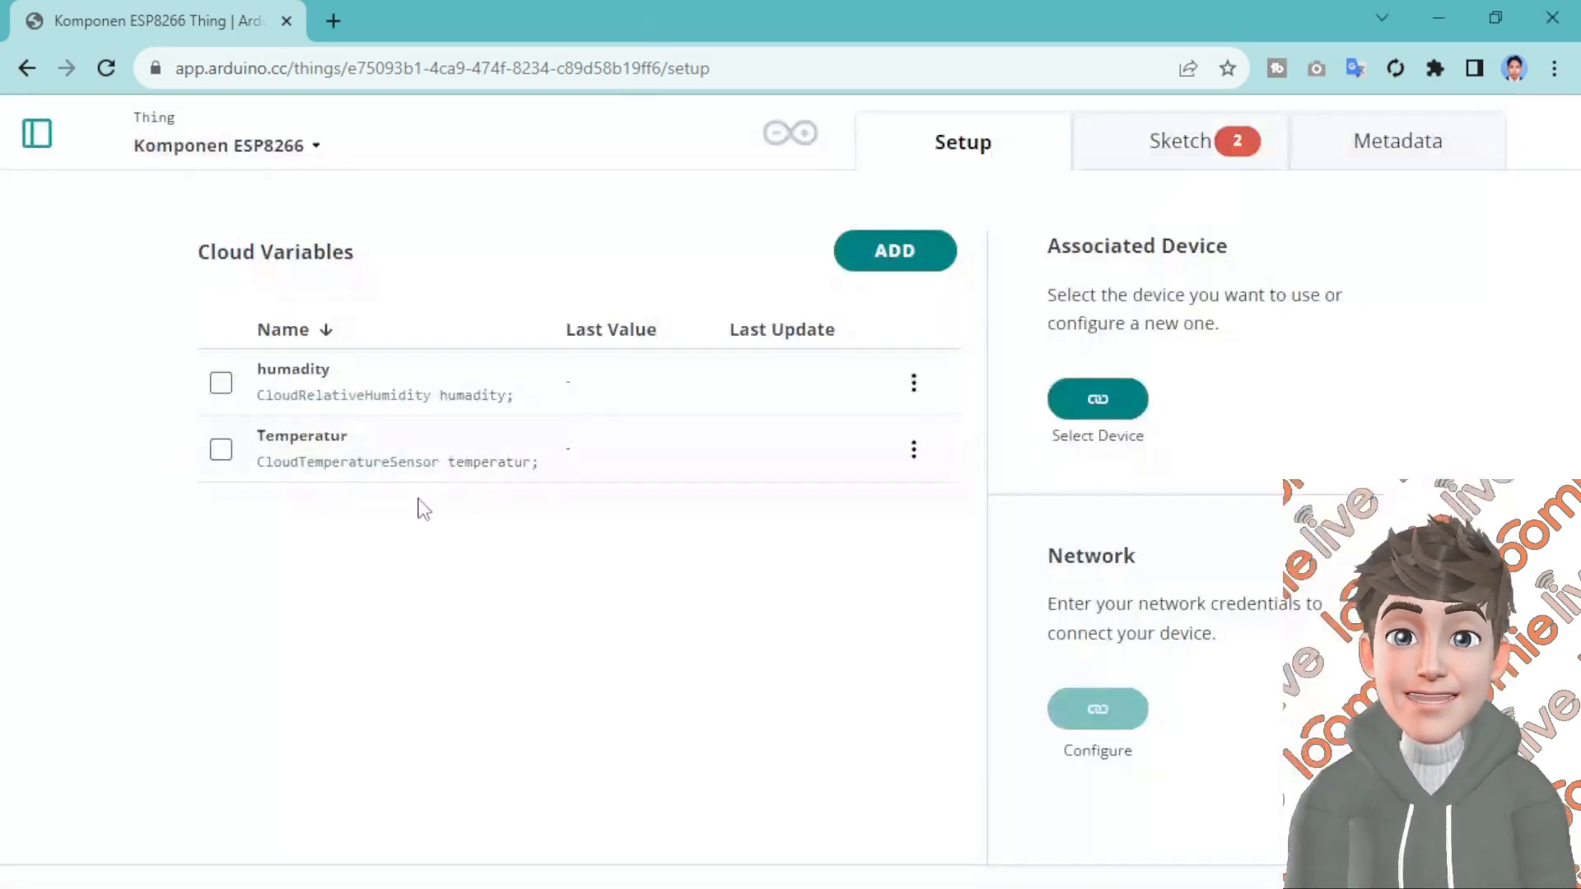
pyautogui.click(891, 255)
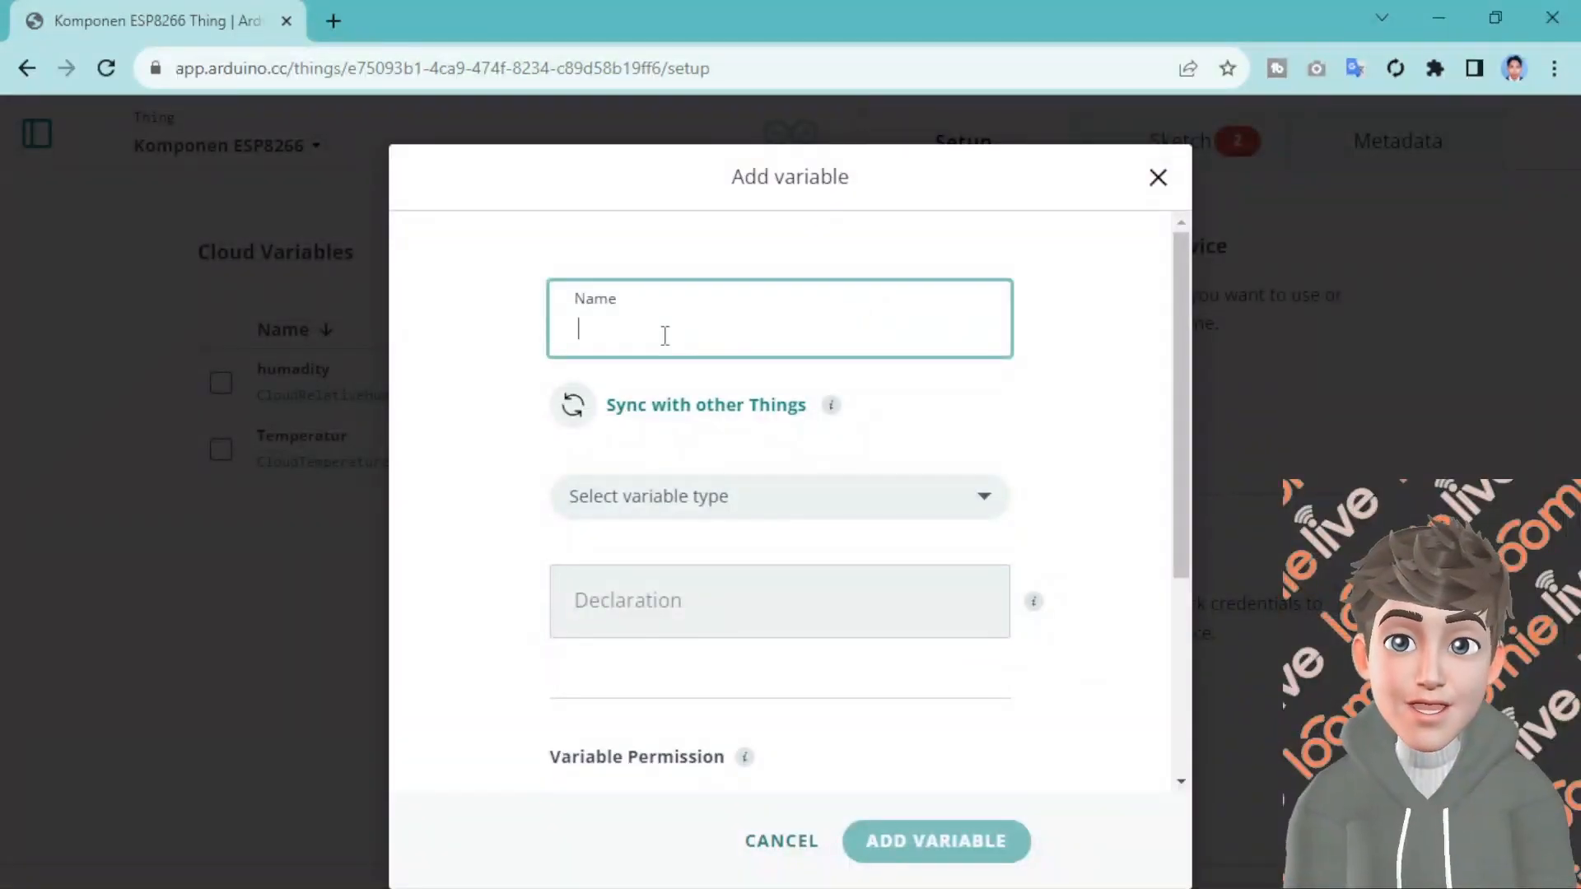
pyautogui.write('V')
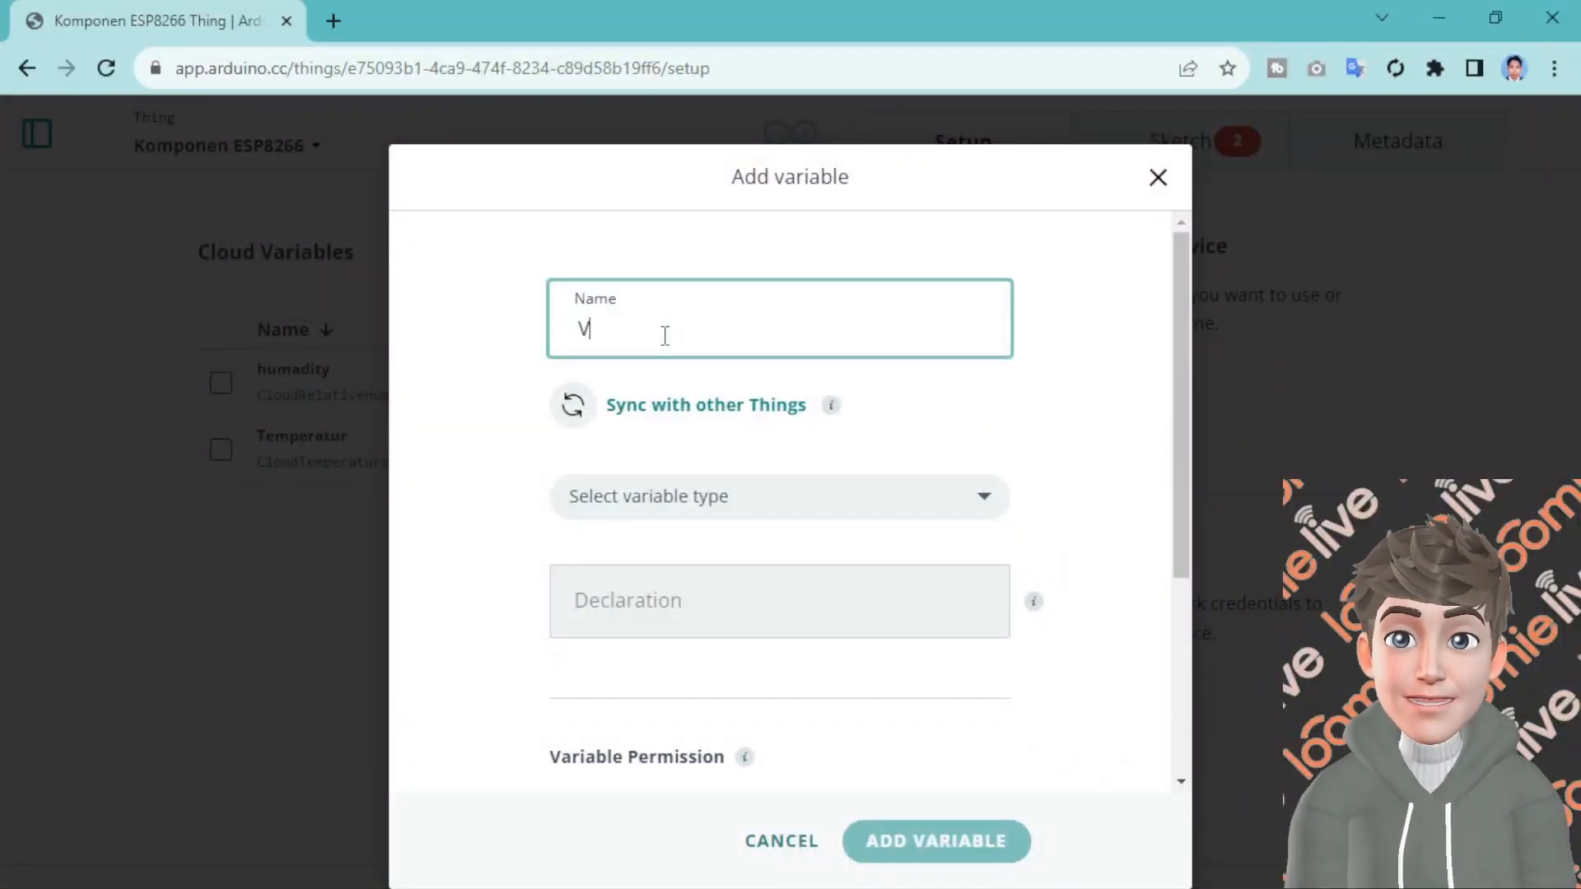
pyautogui.write('oltage')
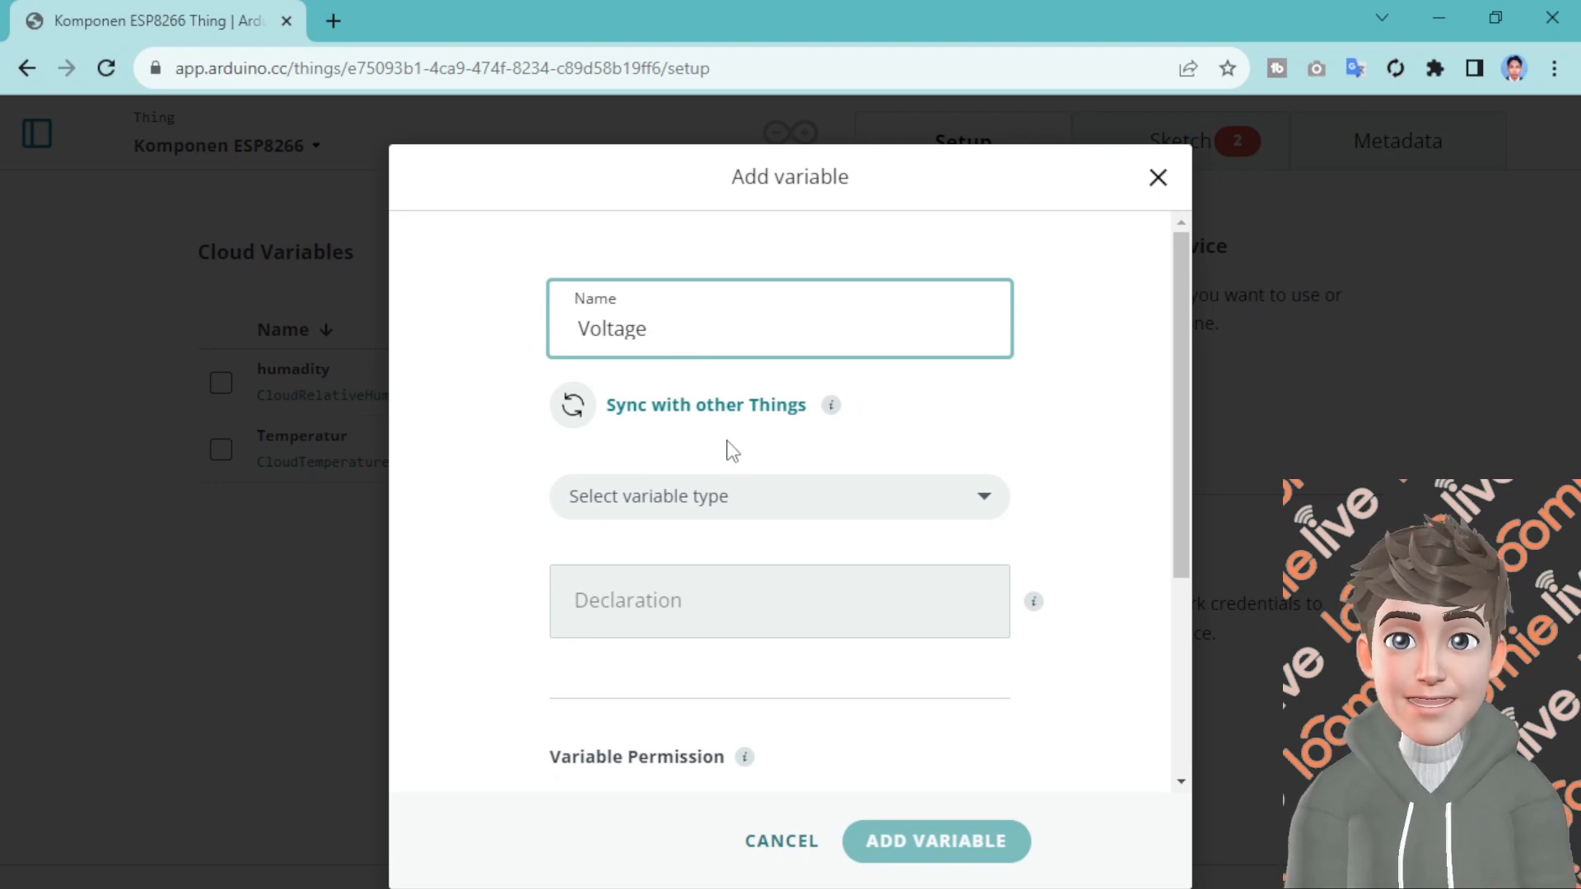
# Search the variable types for voltage and filter the list to the Energy category
pyautogui.click(734, 498)
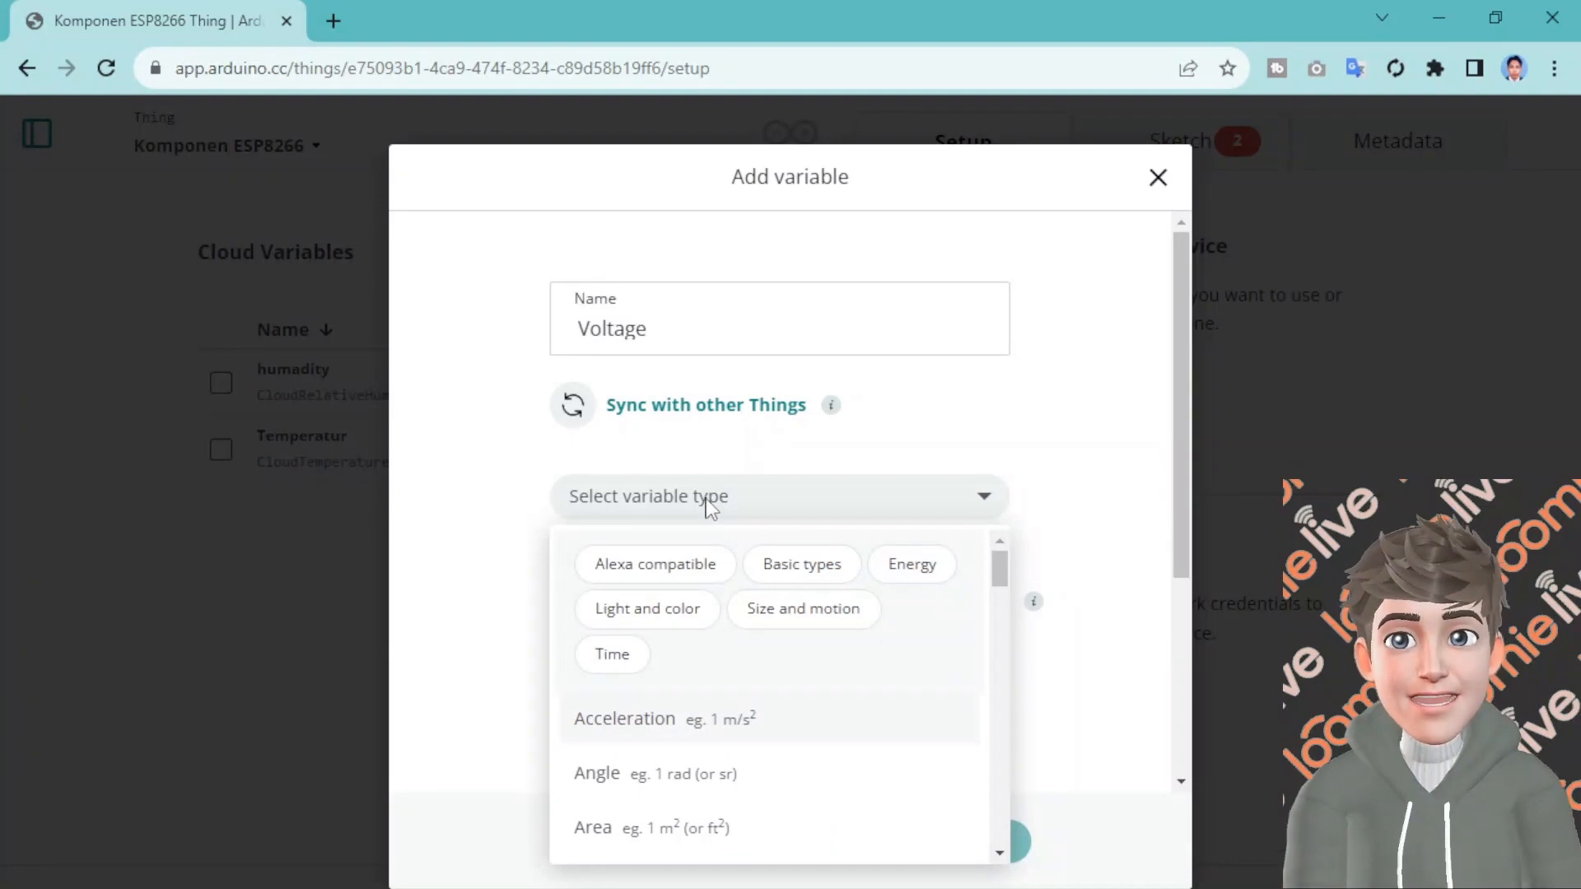
pyautogui.click(710, 506)
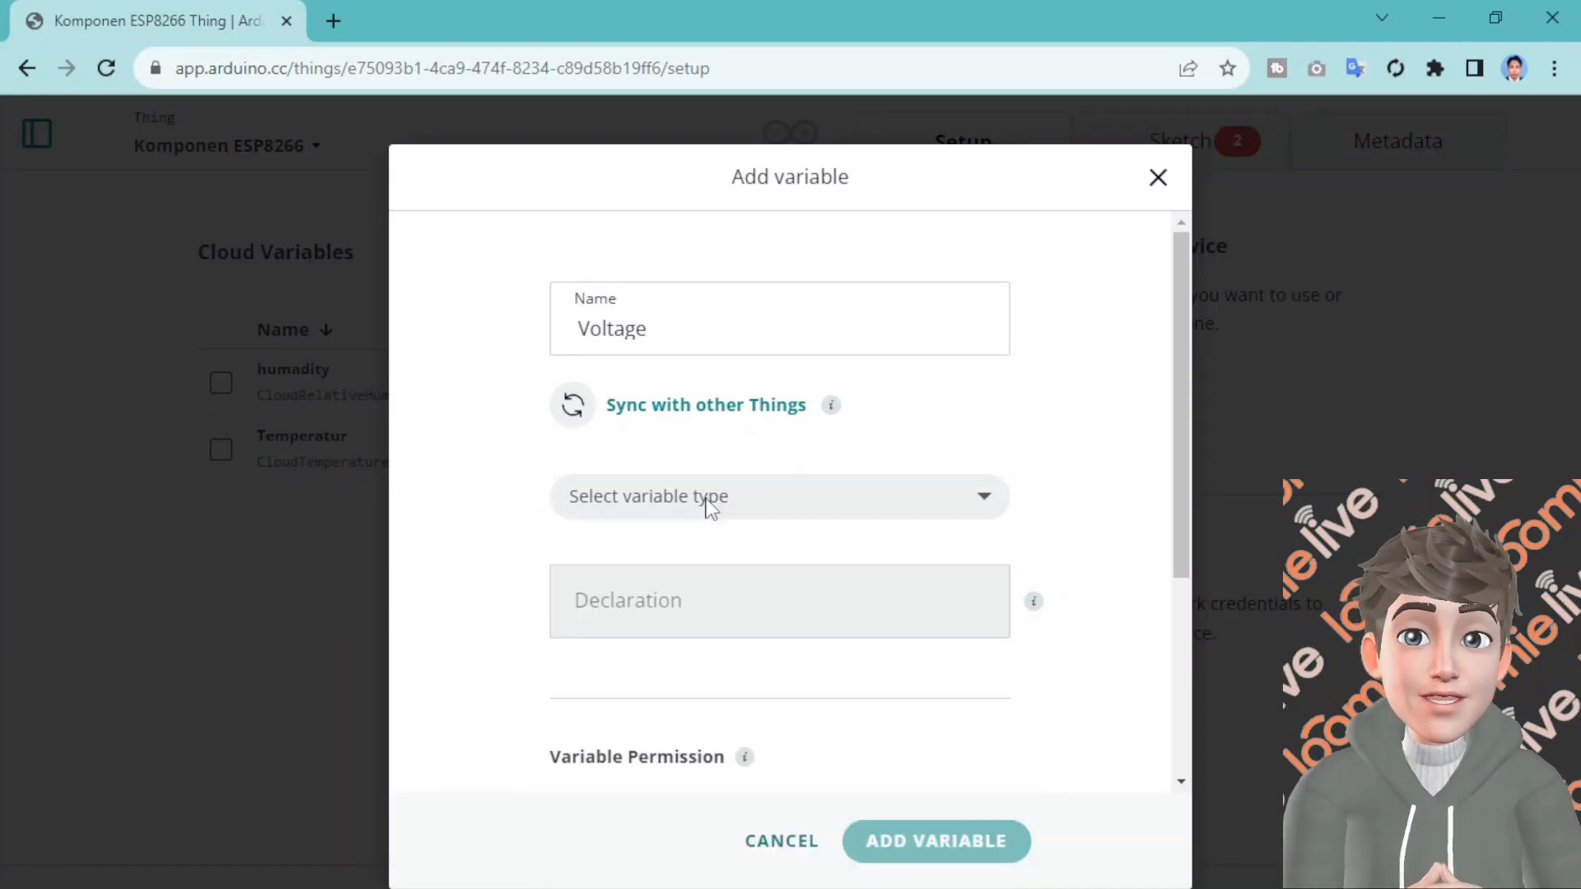
pyautogui.click(709, 505)
pyautogui.write('vol')
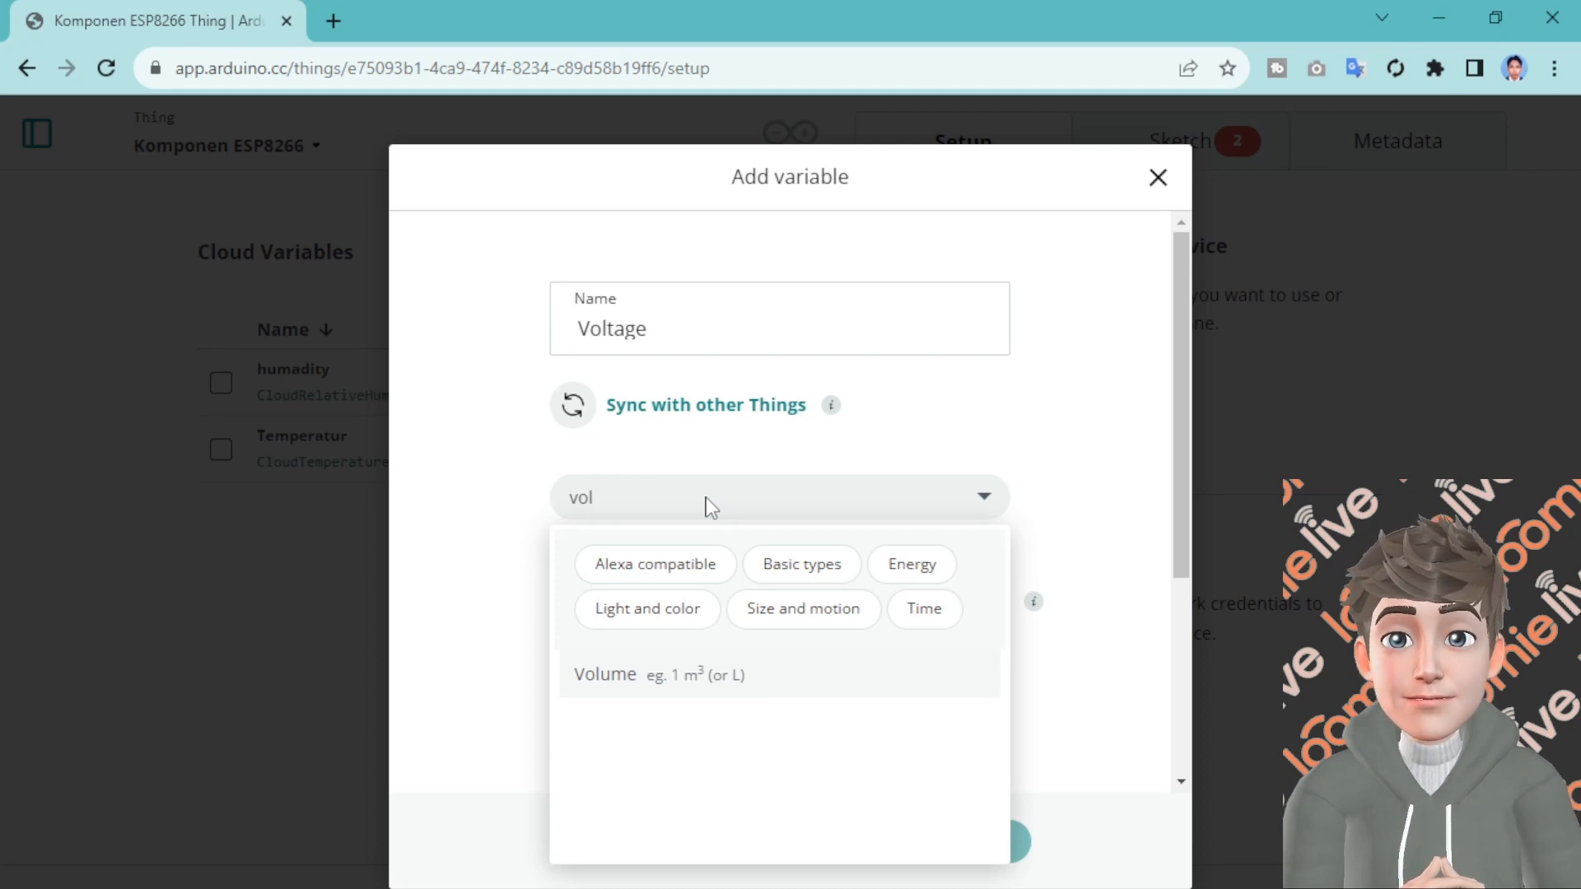
pyautogui.write('tage')
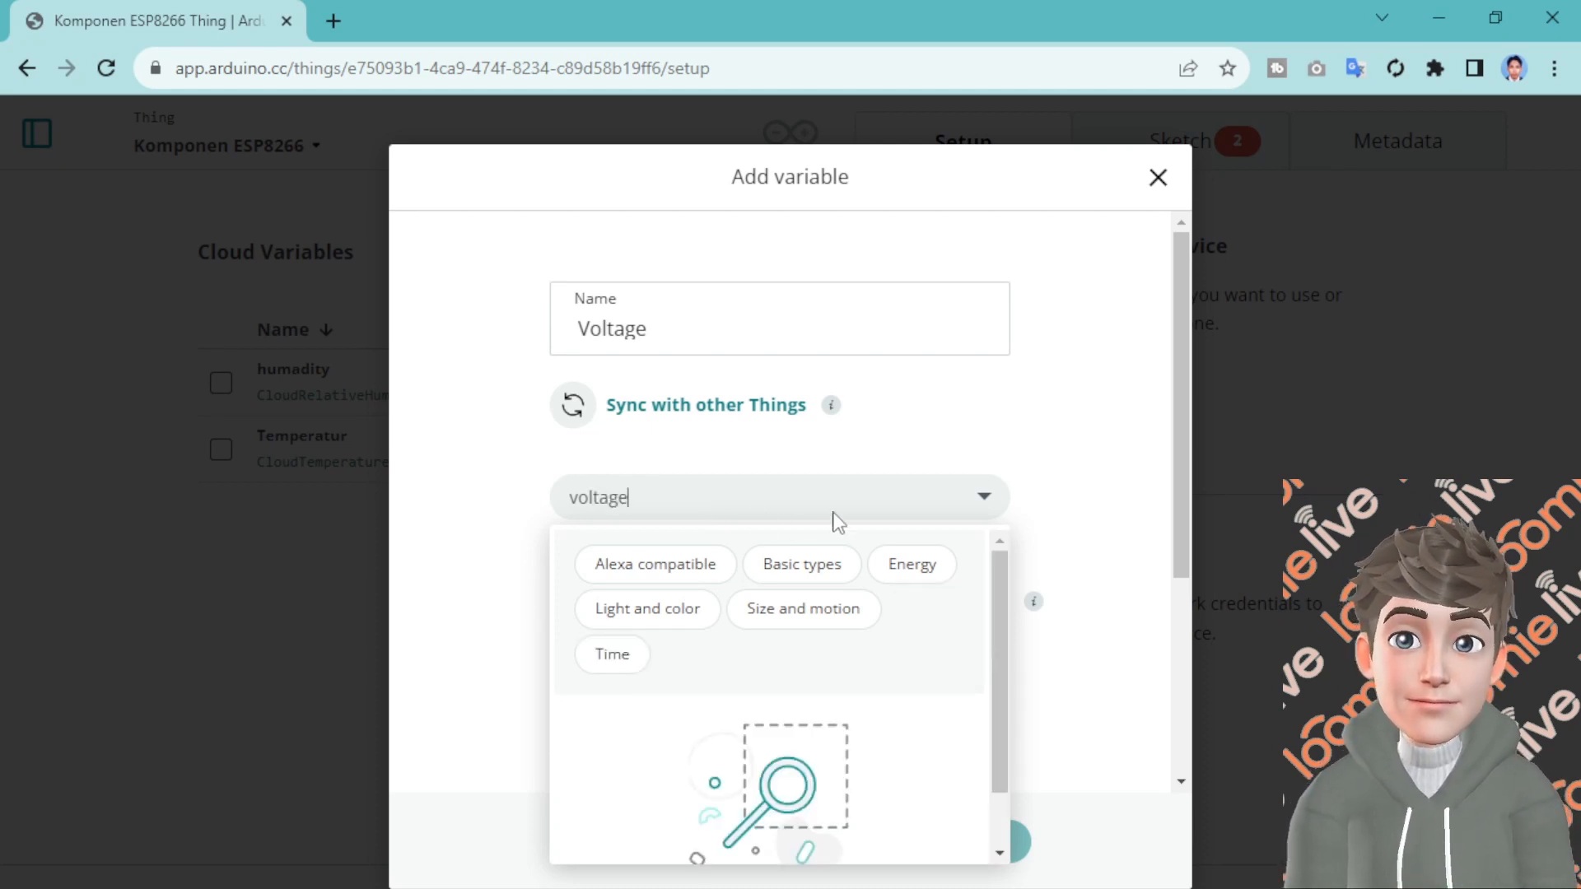
pyautogui.click(913, 576)
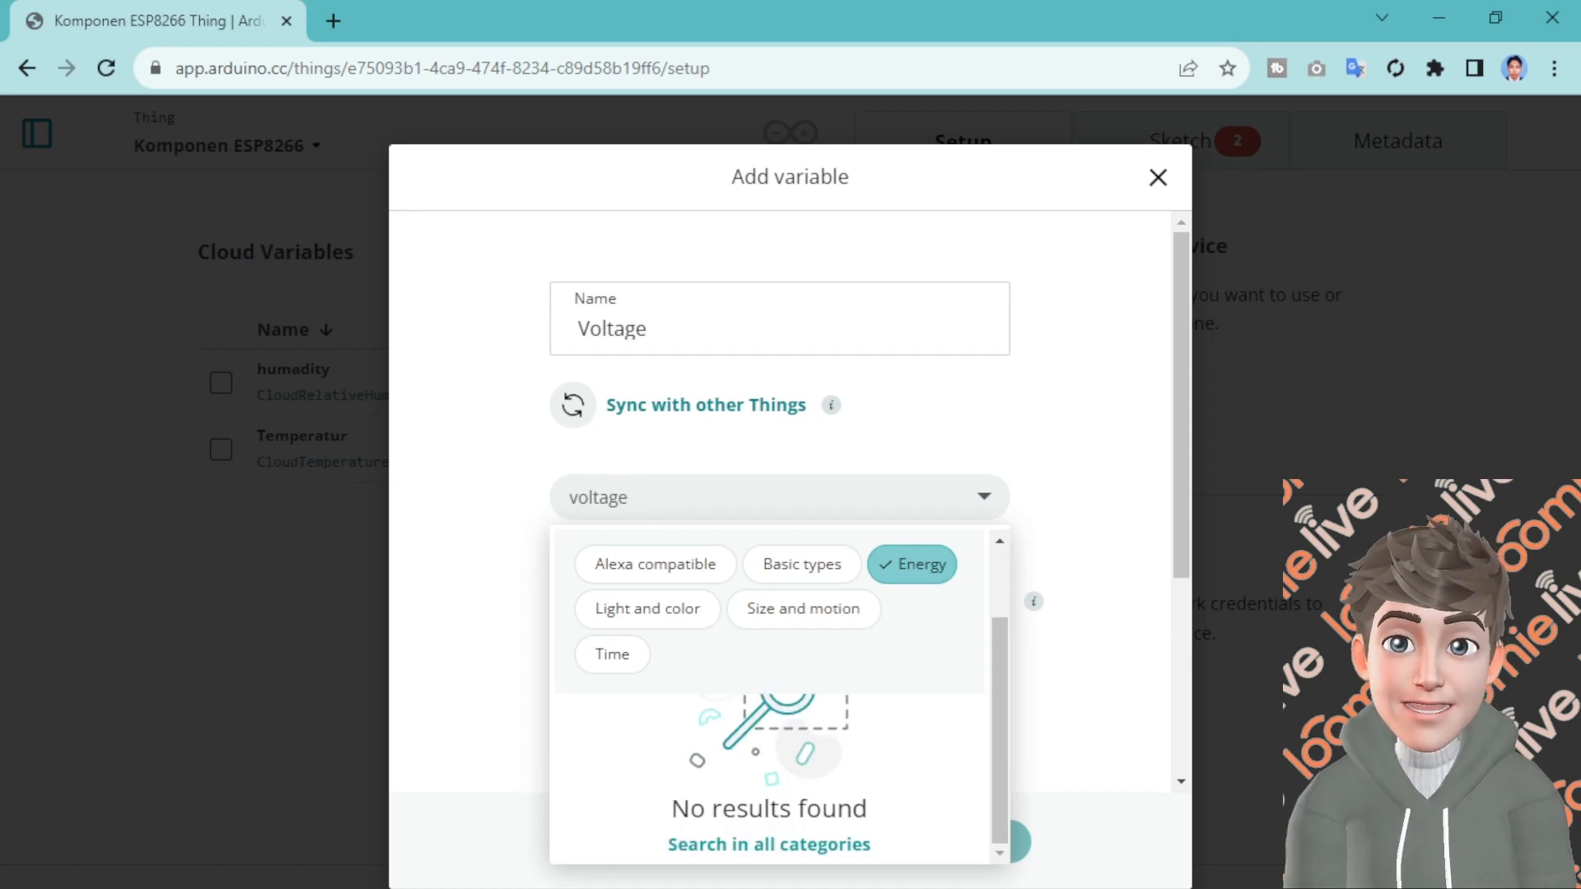
pyautogui.hotkey('alt', 'Tab')
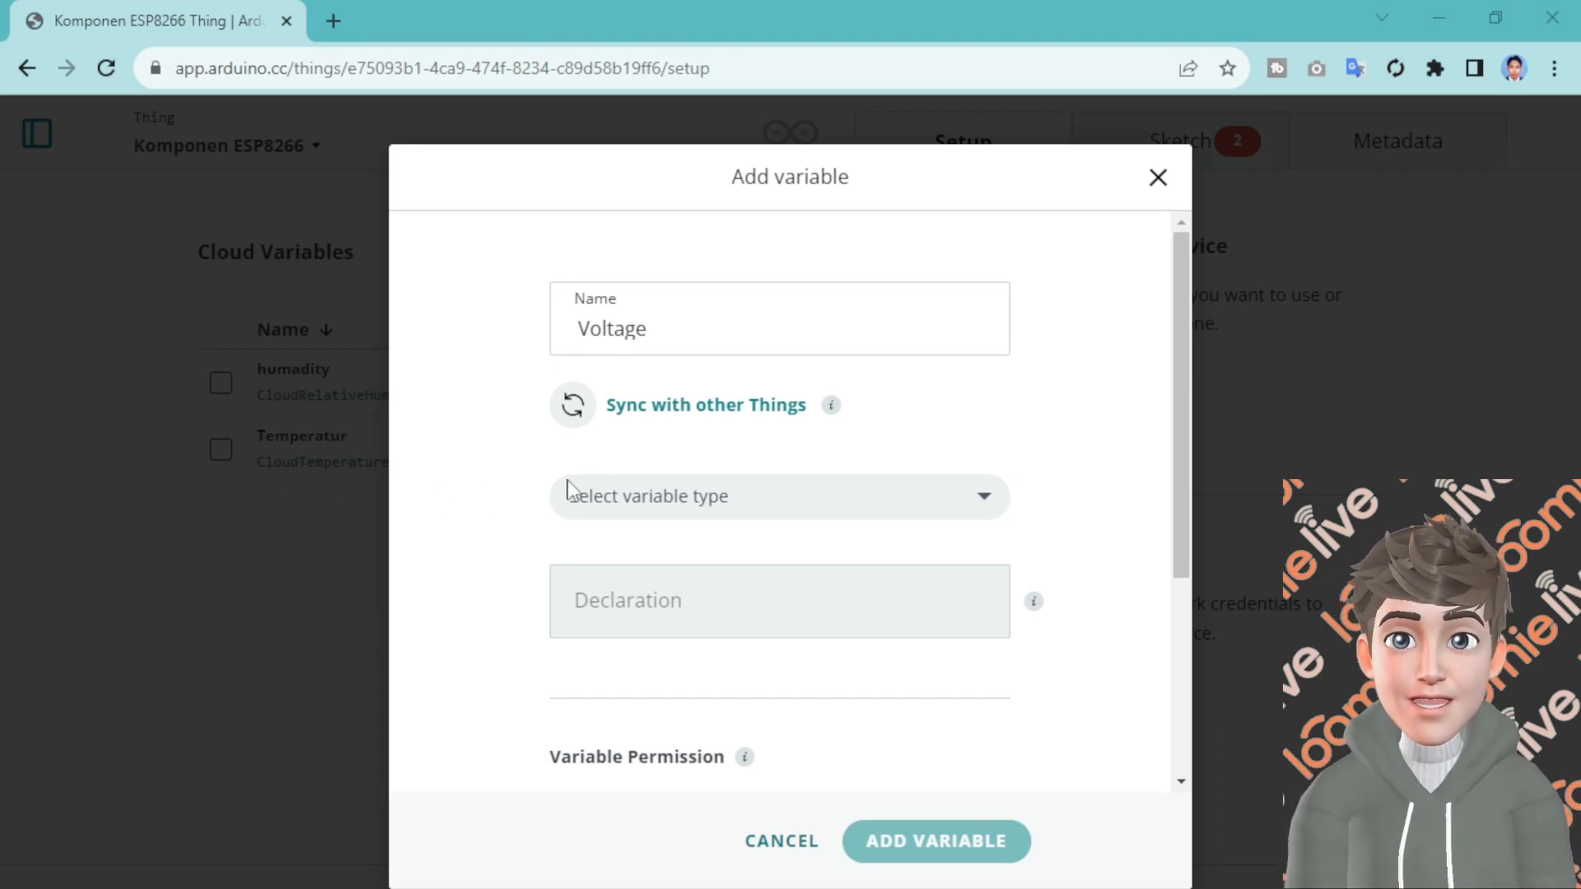
# Search the Energy variable types for elec and choose Electric Potential for the Voltage variable
pyautogui.click(623, 504)
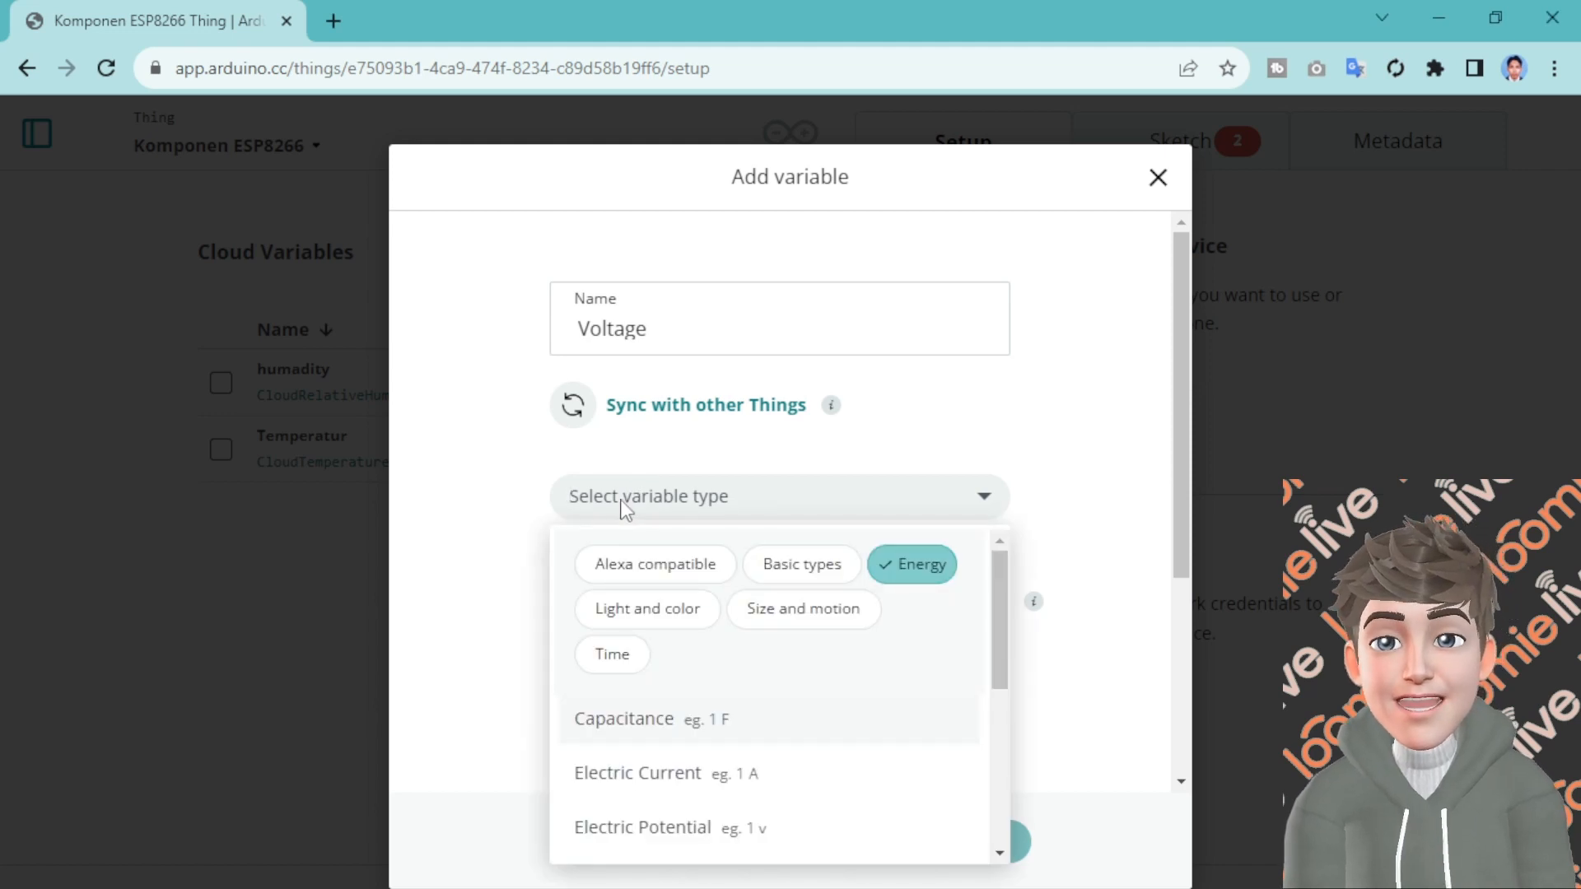
pyautogui.write('elec')
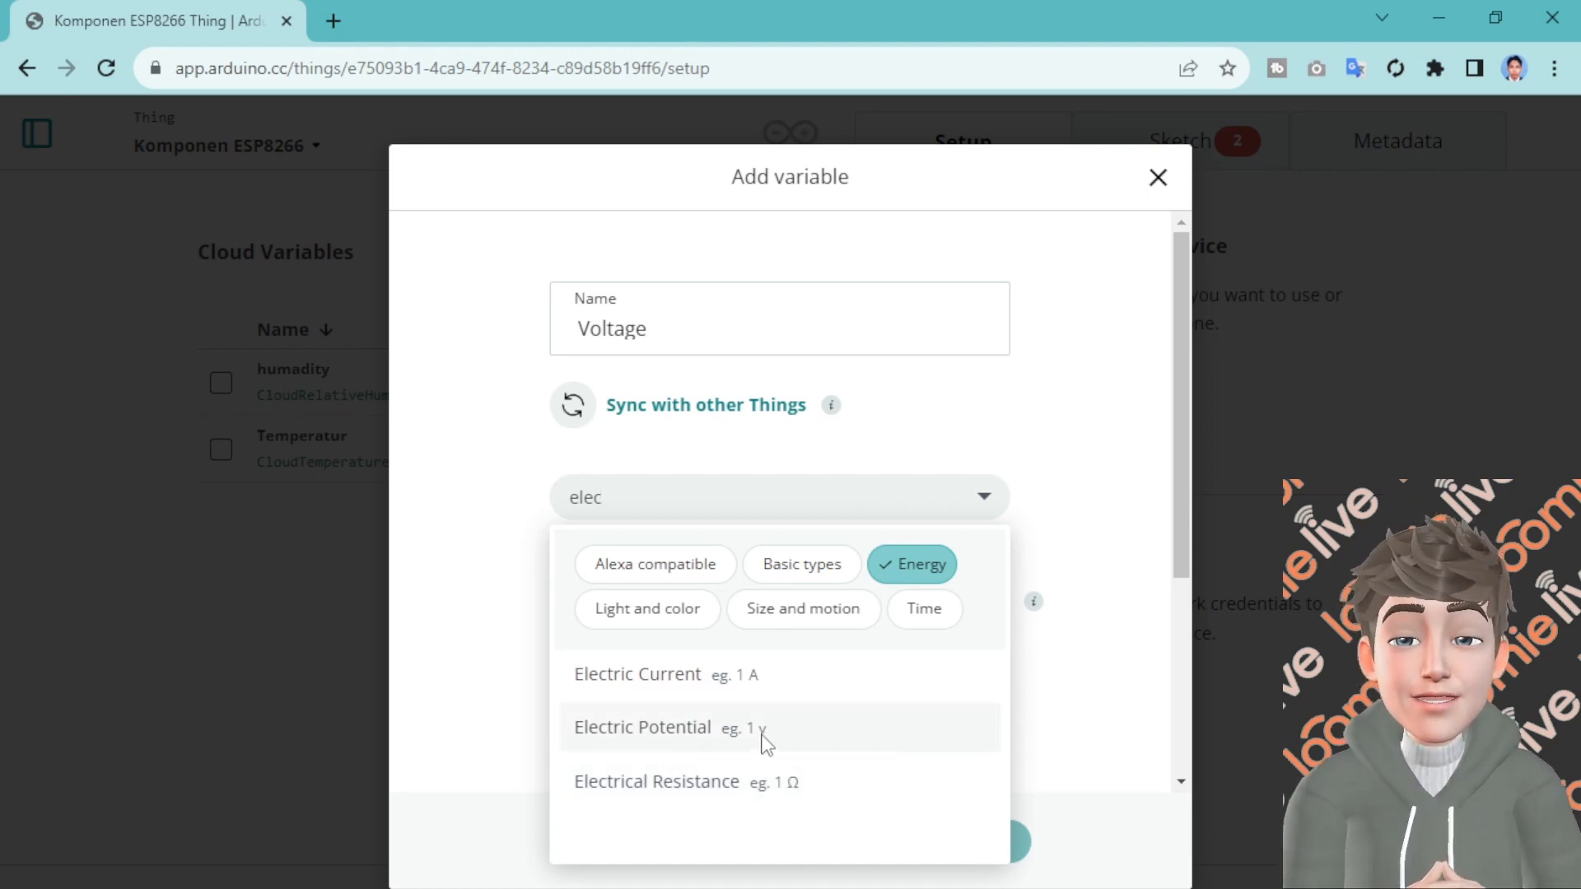
pyautogui.click(690, 729)
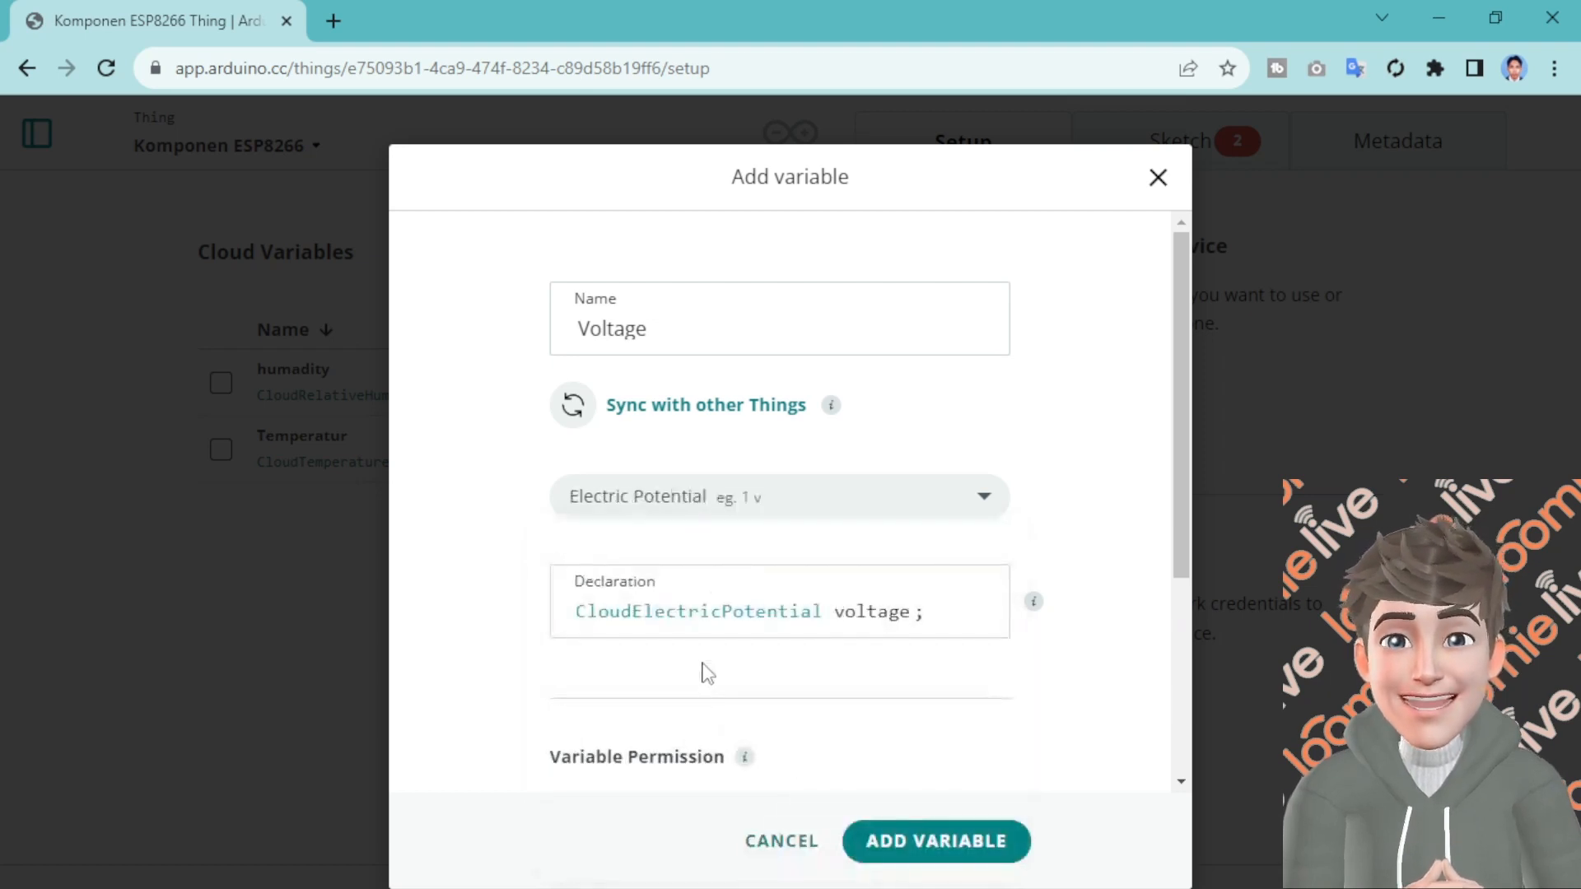
# Check the Voltage variable's declaration name and set its permission to Read Only
pyautogui.scroll(-1, 707, 652)
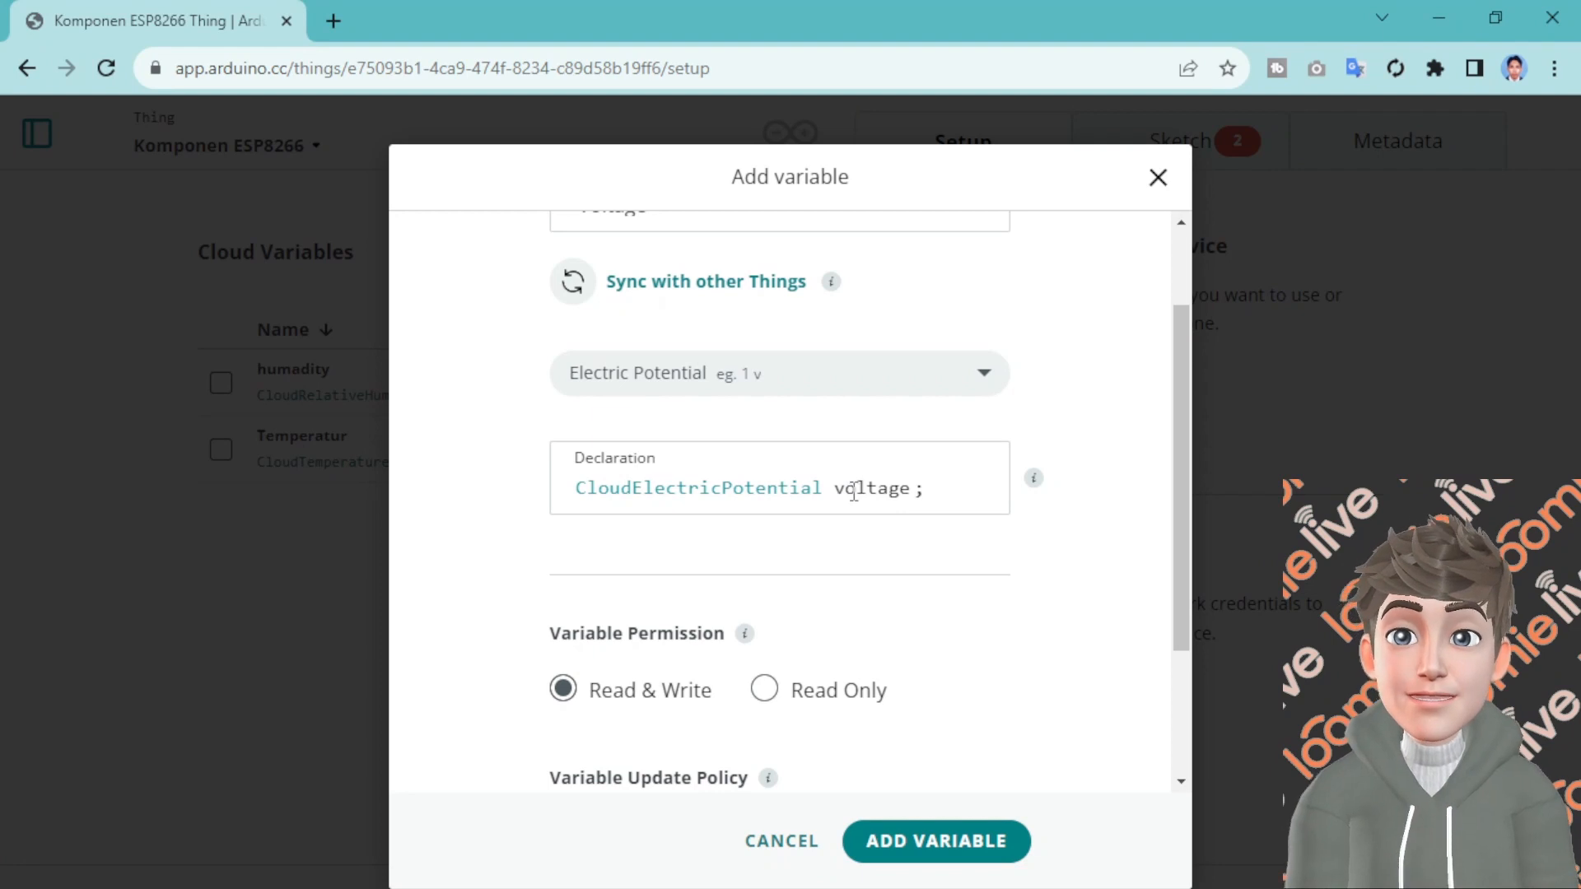
pyautogui.doubleClick(912, 488)
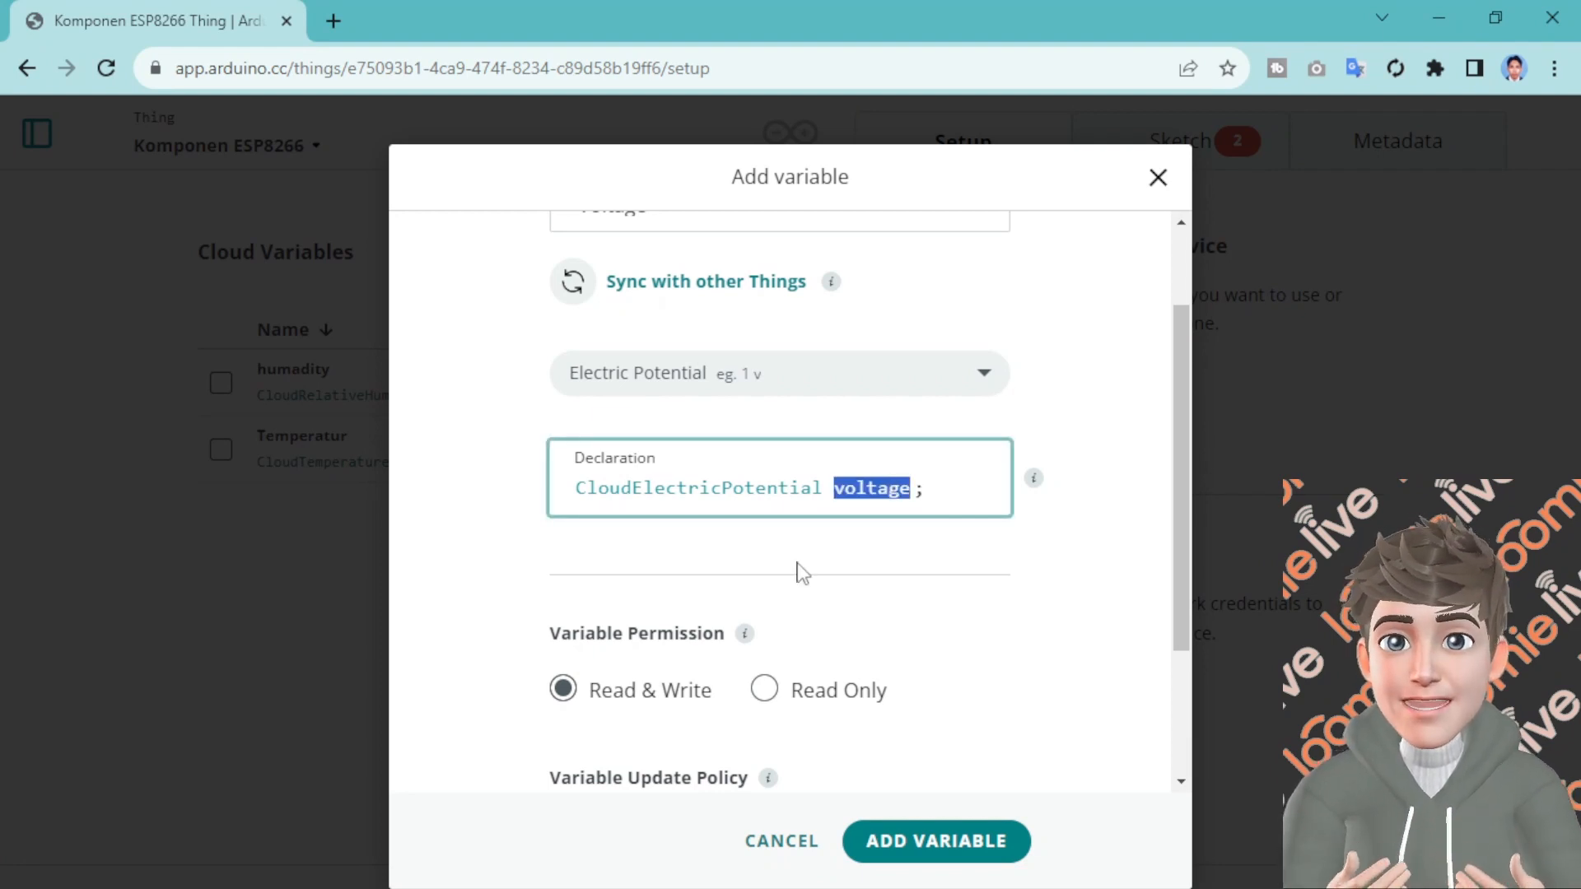
pyautogui.scroll(-1, 707, 674)
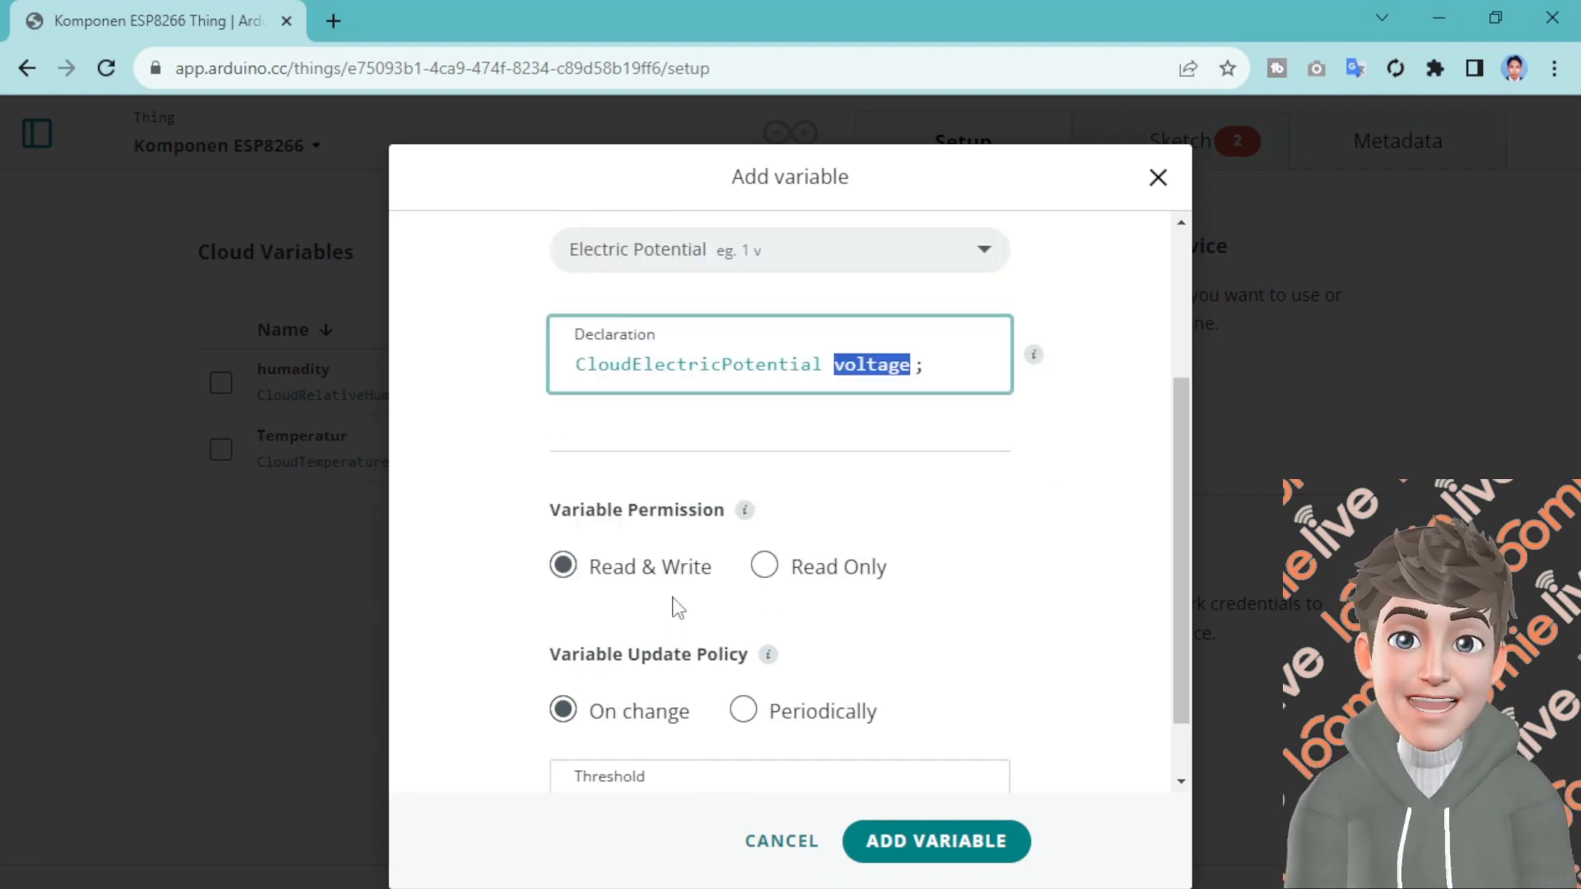
pyautogui.click(764, 567)
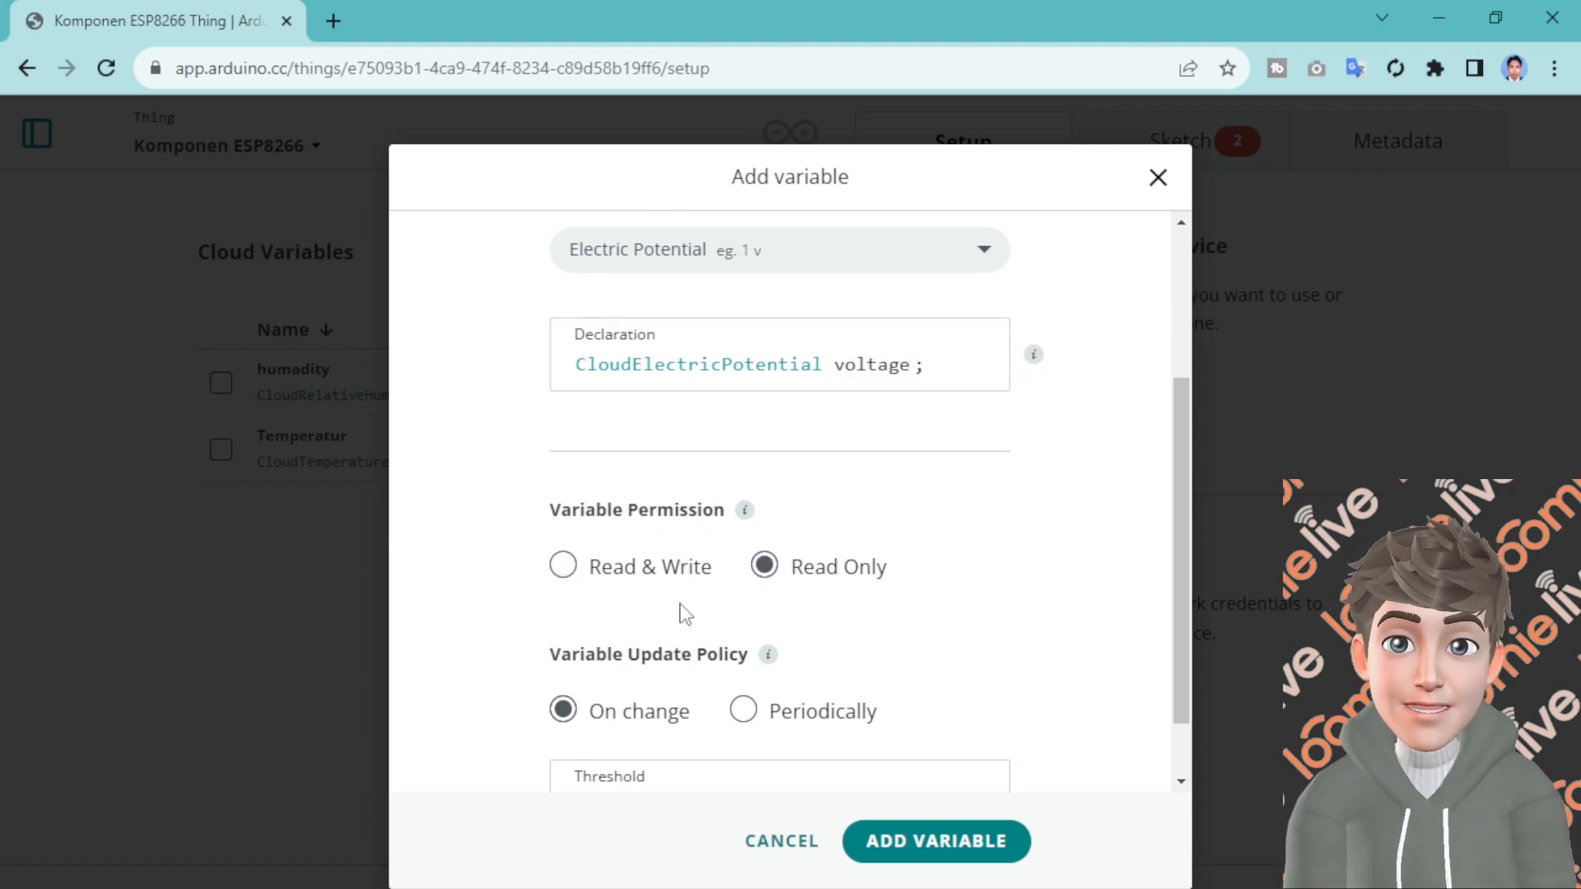
# Add the Voltage variable with the On change update policy, and review the LED in the Untitled-1.jpg wiring diagram
pyautogui.scroll(-1, 681, 605)
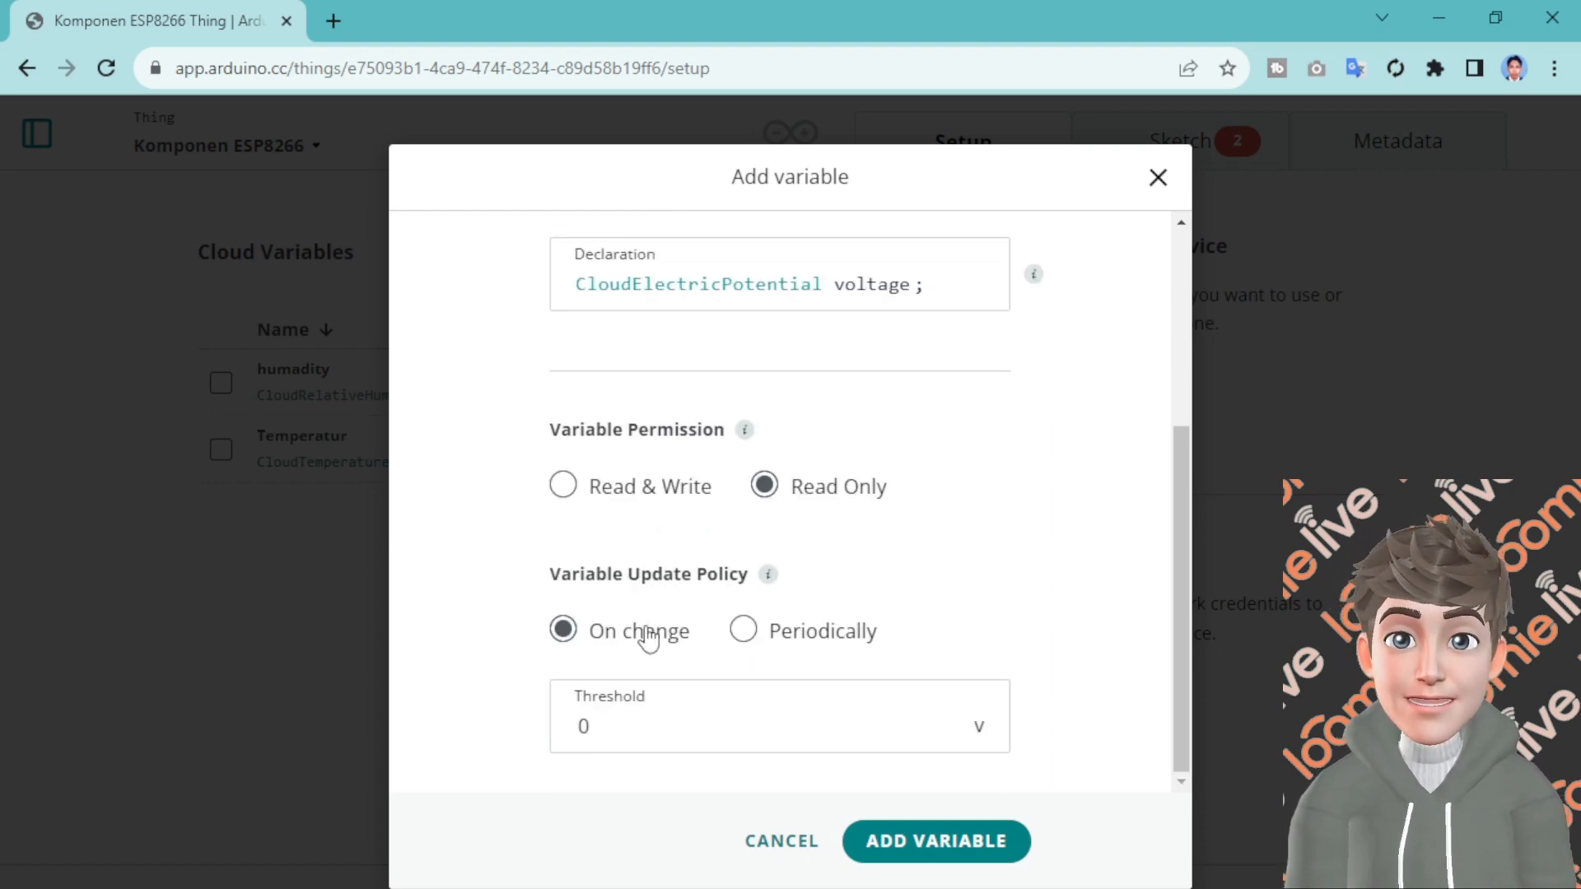
pyautogui.click(943, 842)
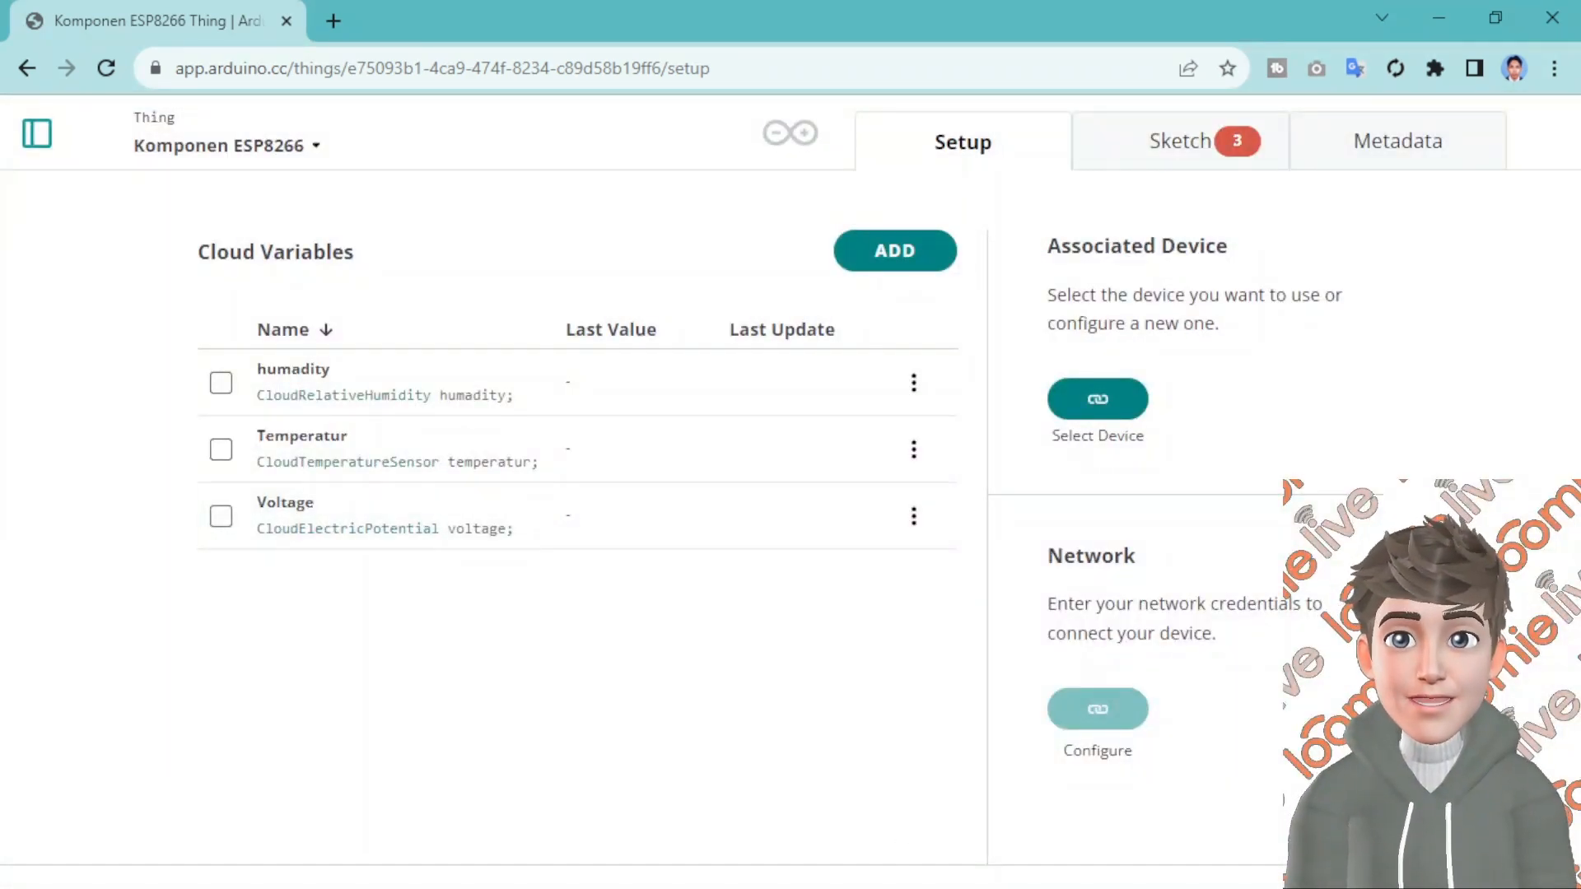
pyautogui.click(765, 811)
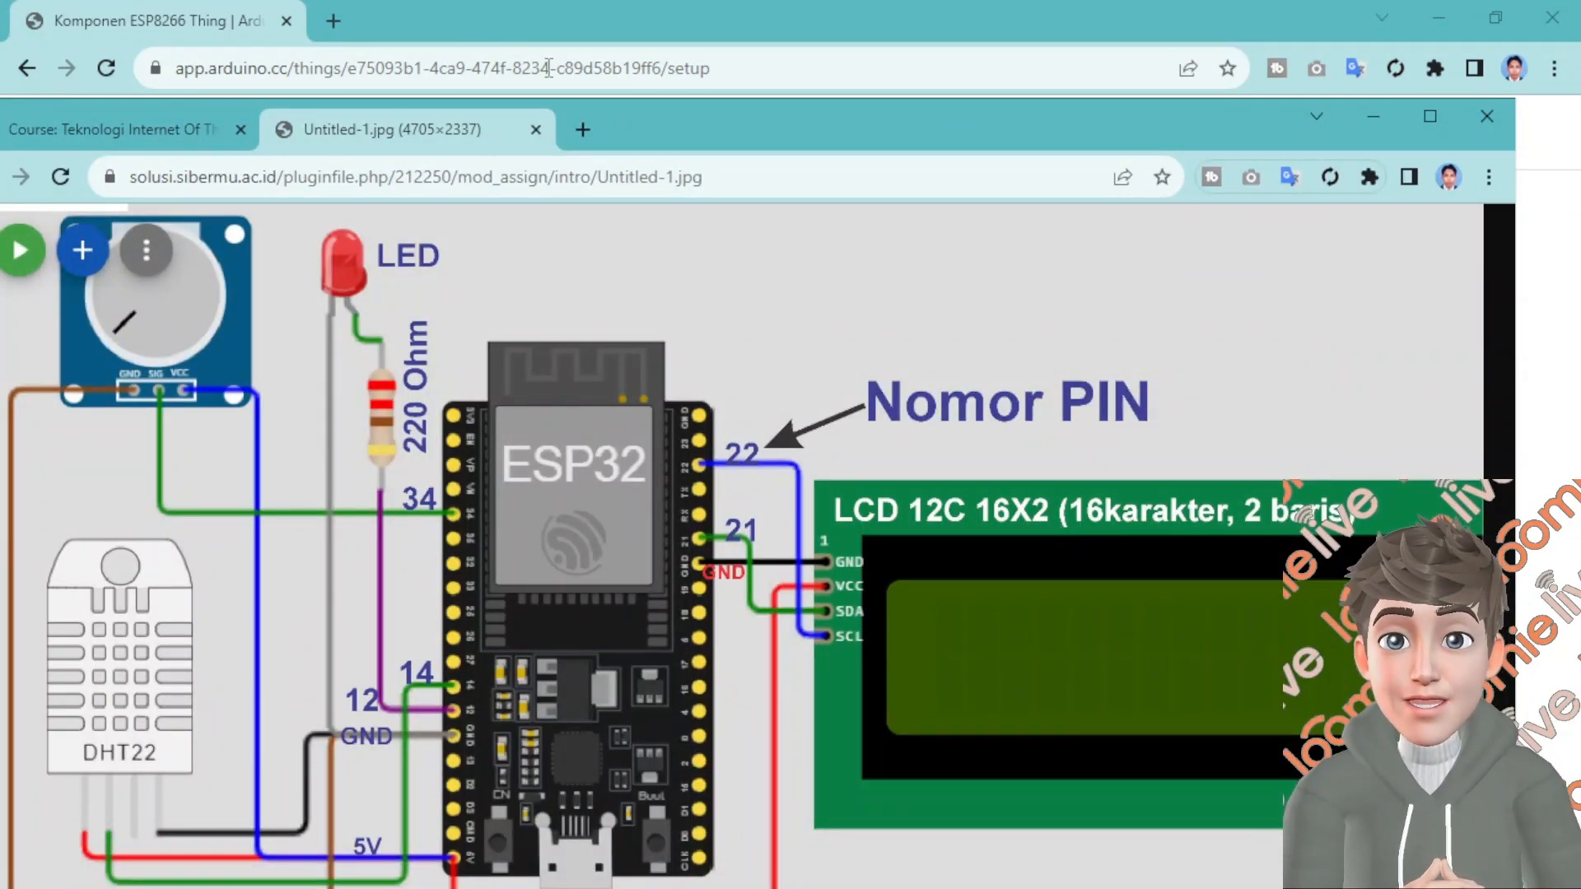
pyautogui.moveTo(657, 120); pyautogui.dragTo(849, 111)
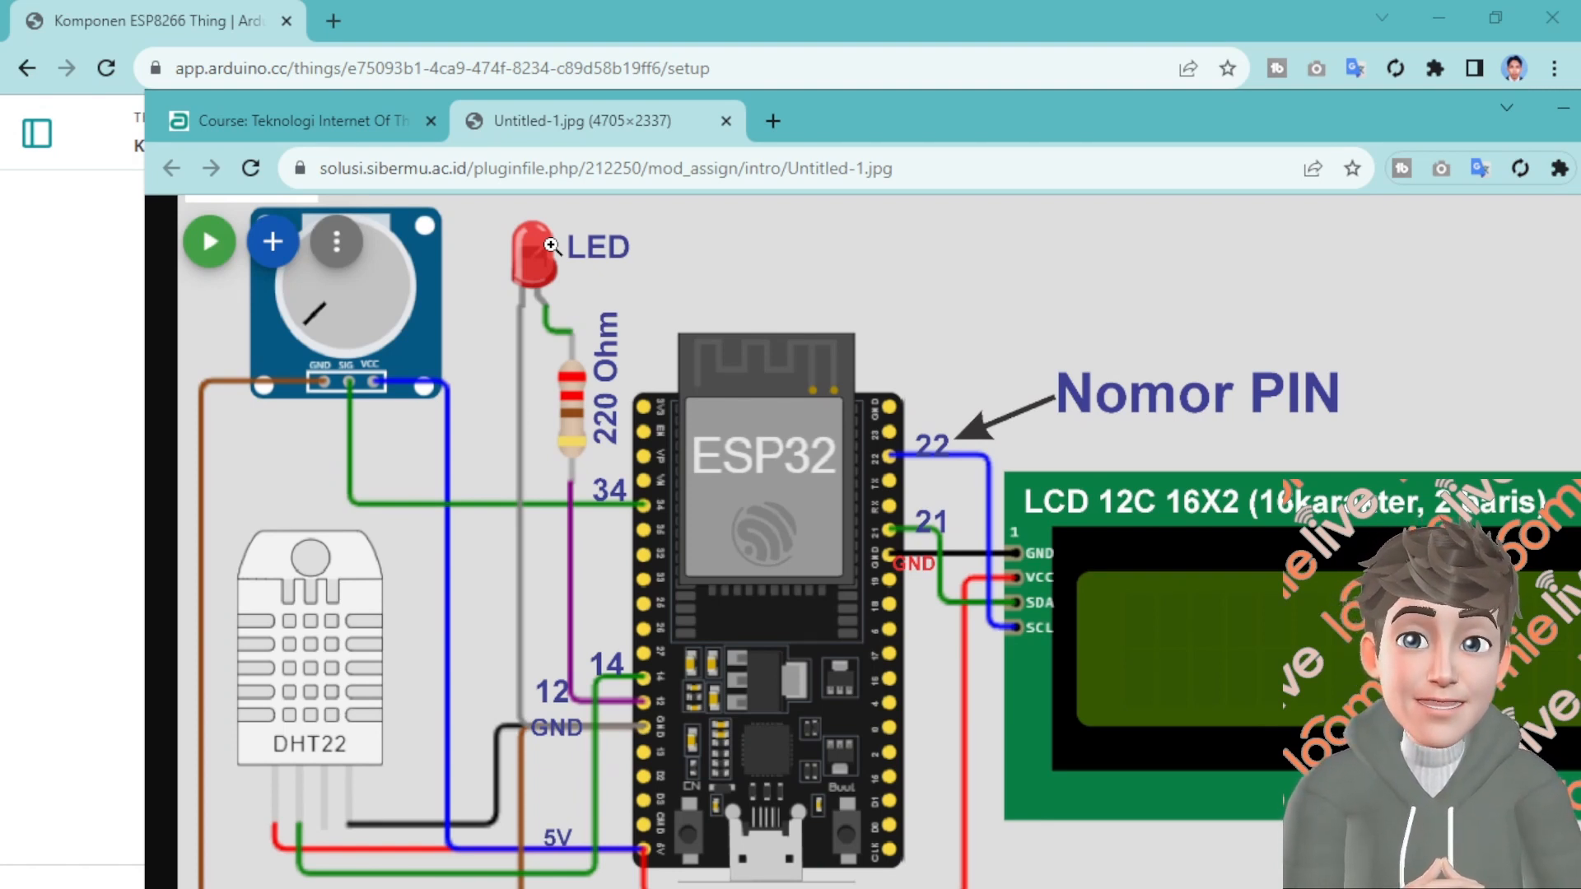
pyautogui.click(674, 34)
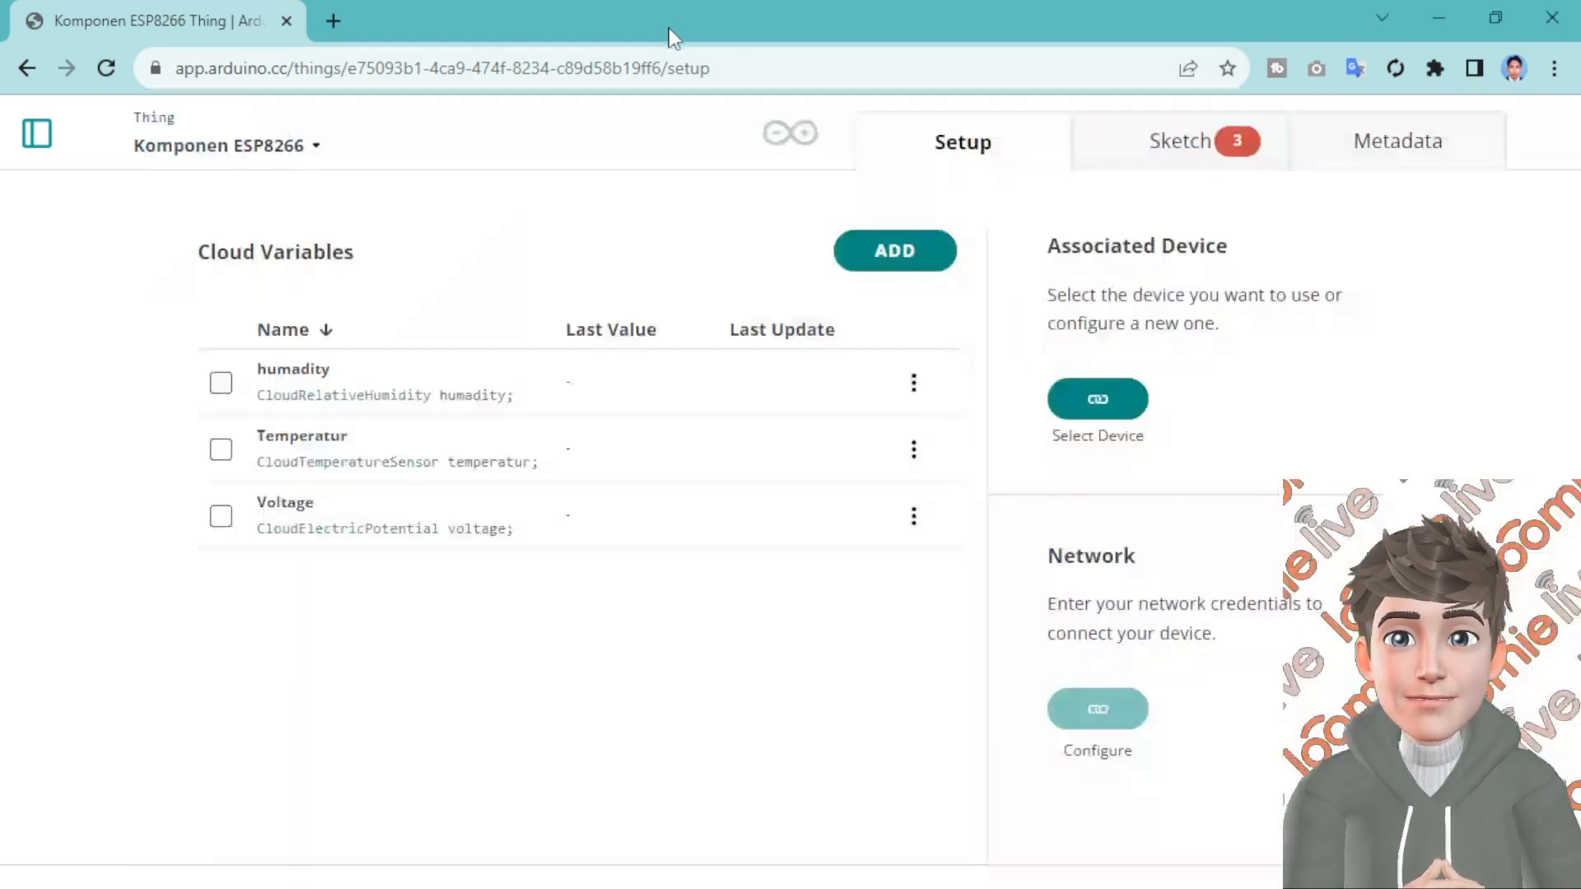
# Start a new cloud variable named my_led and set its type to Boolean
pyautogui.click(894, 250)
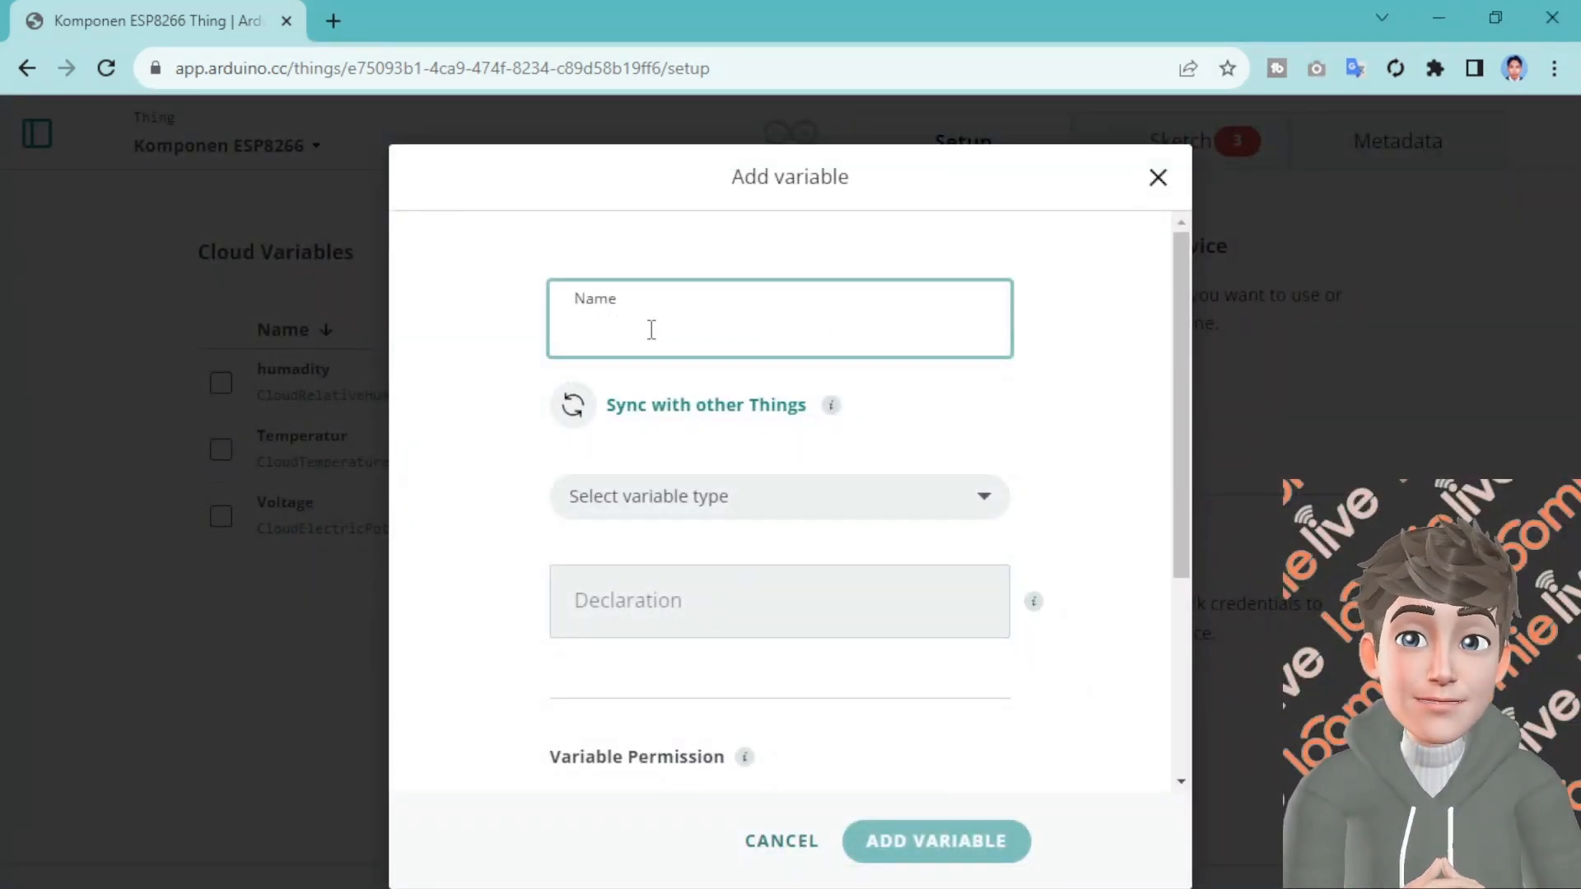
pyautogui.write('my_')
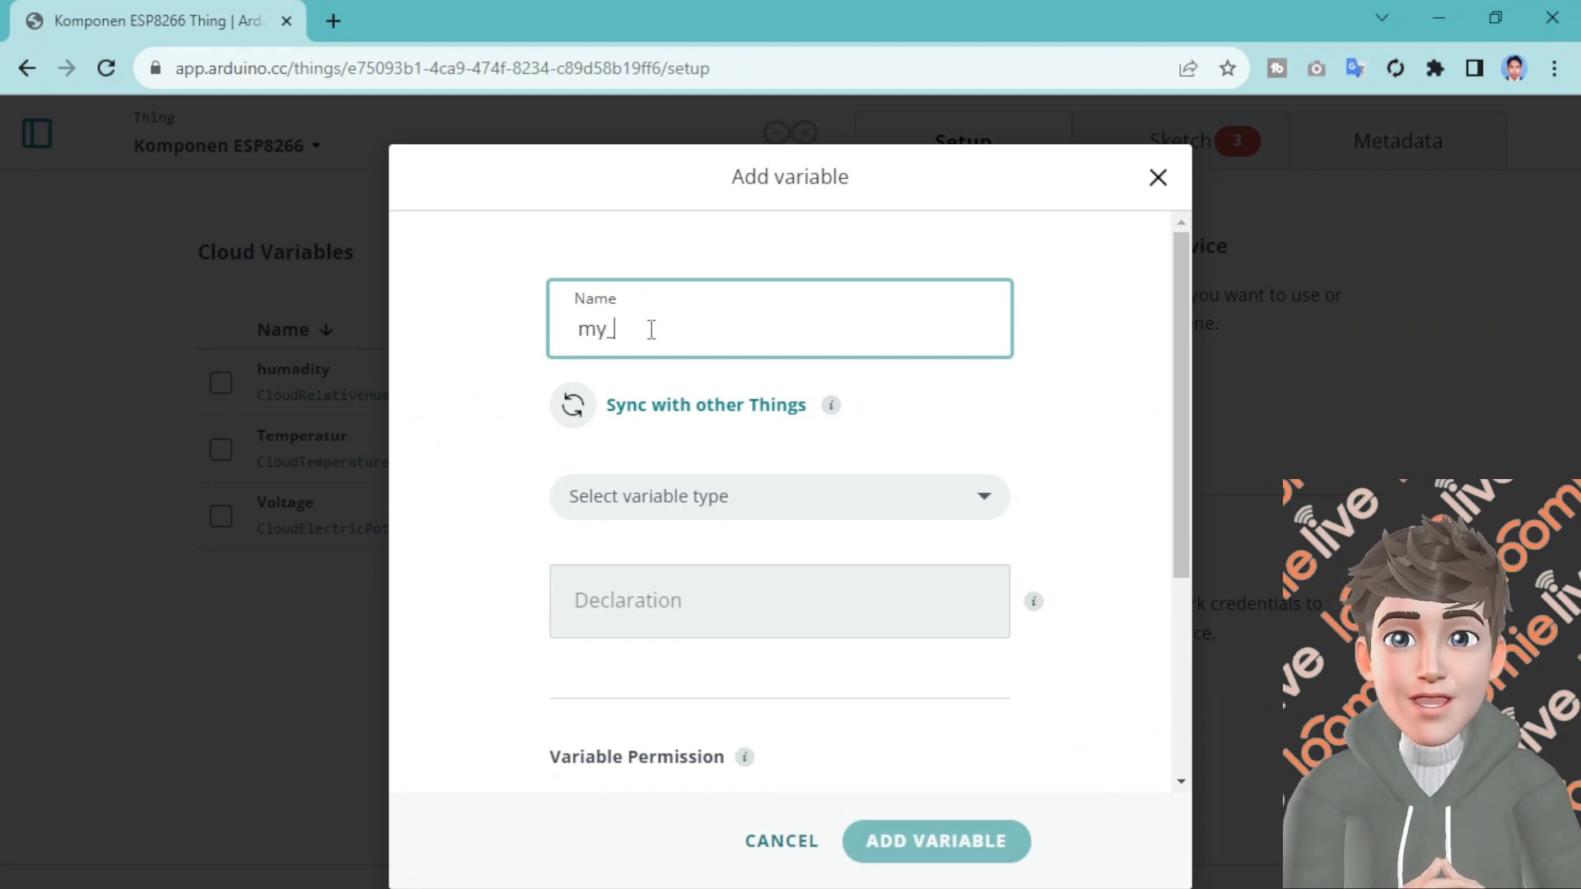
pyautogui.write('led')
pyautogui.click(670, 498)
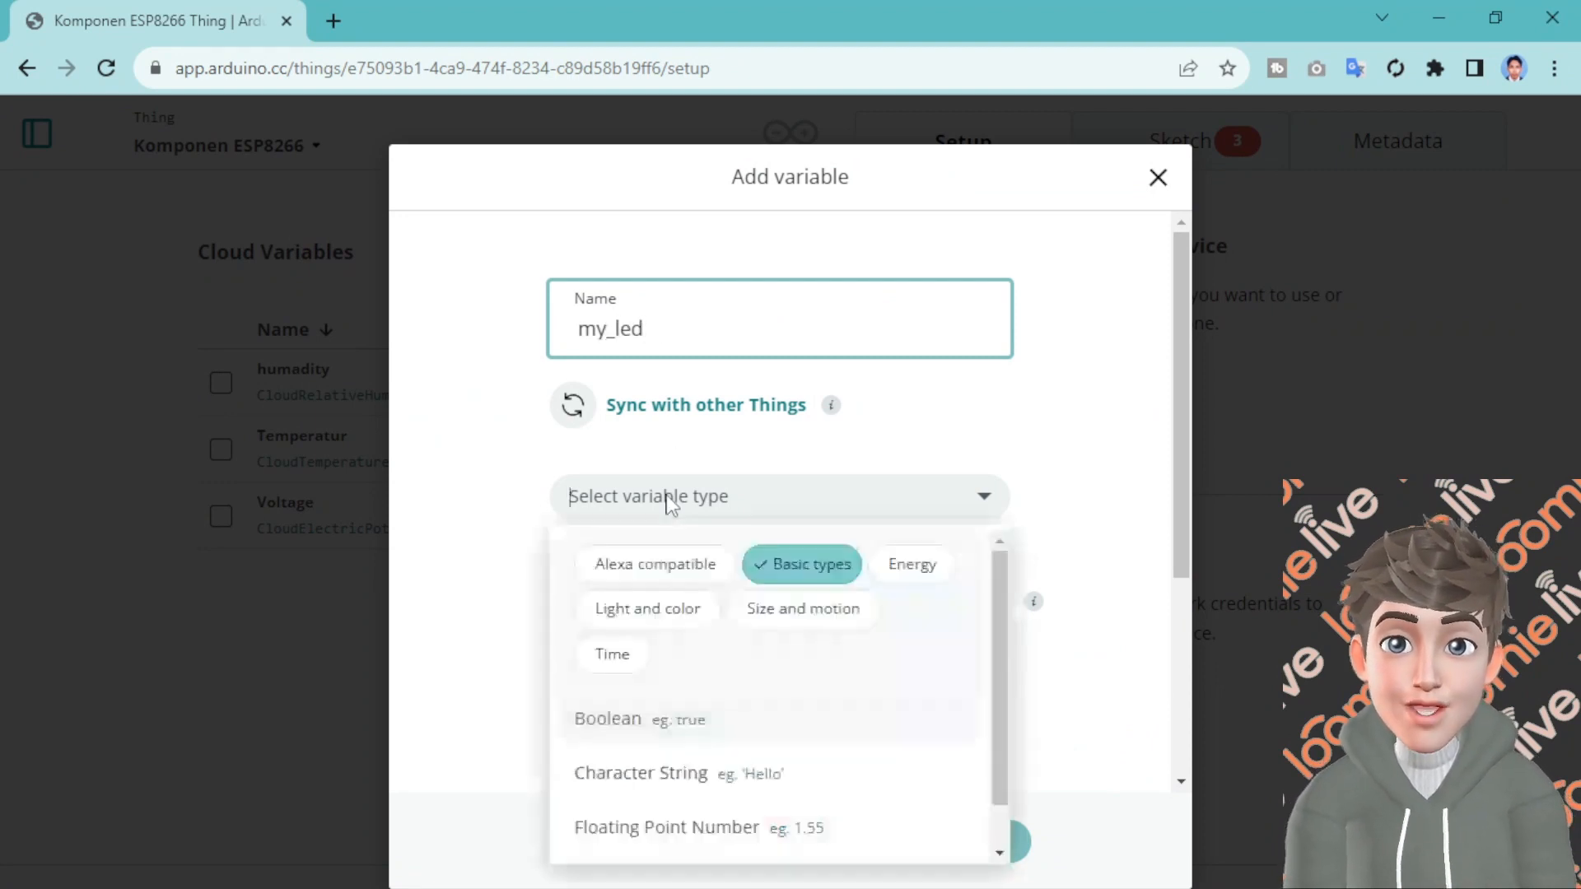
pyautogui.click(807, 577)
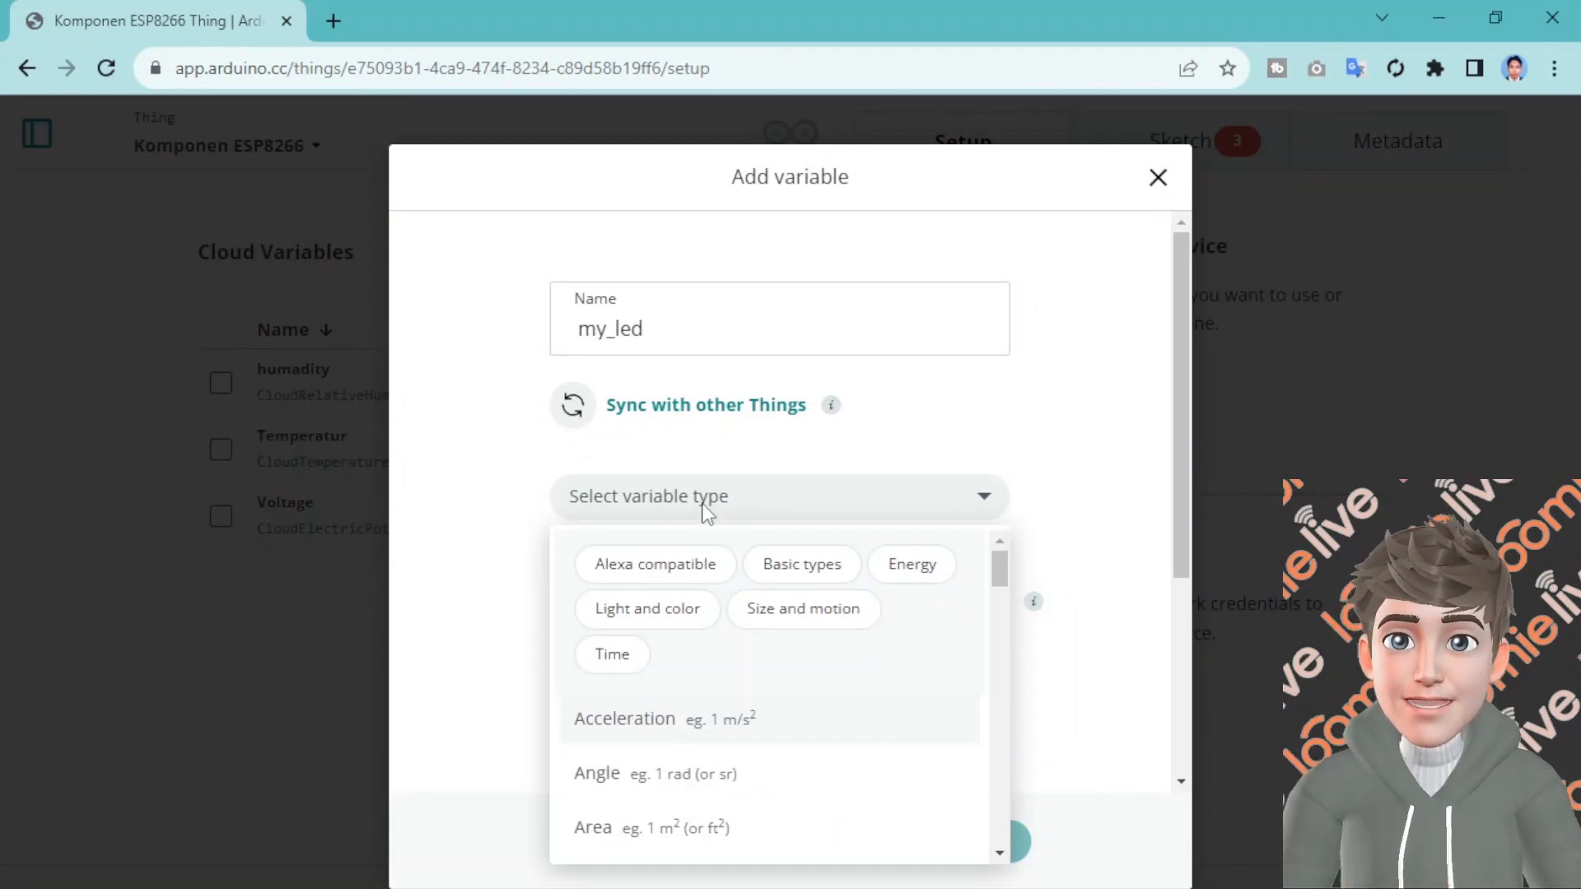
pyautogui.write('bool')
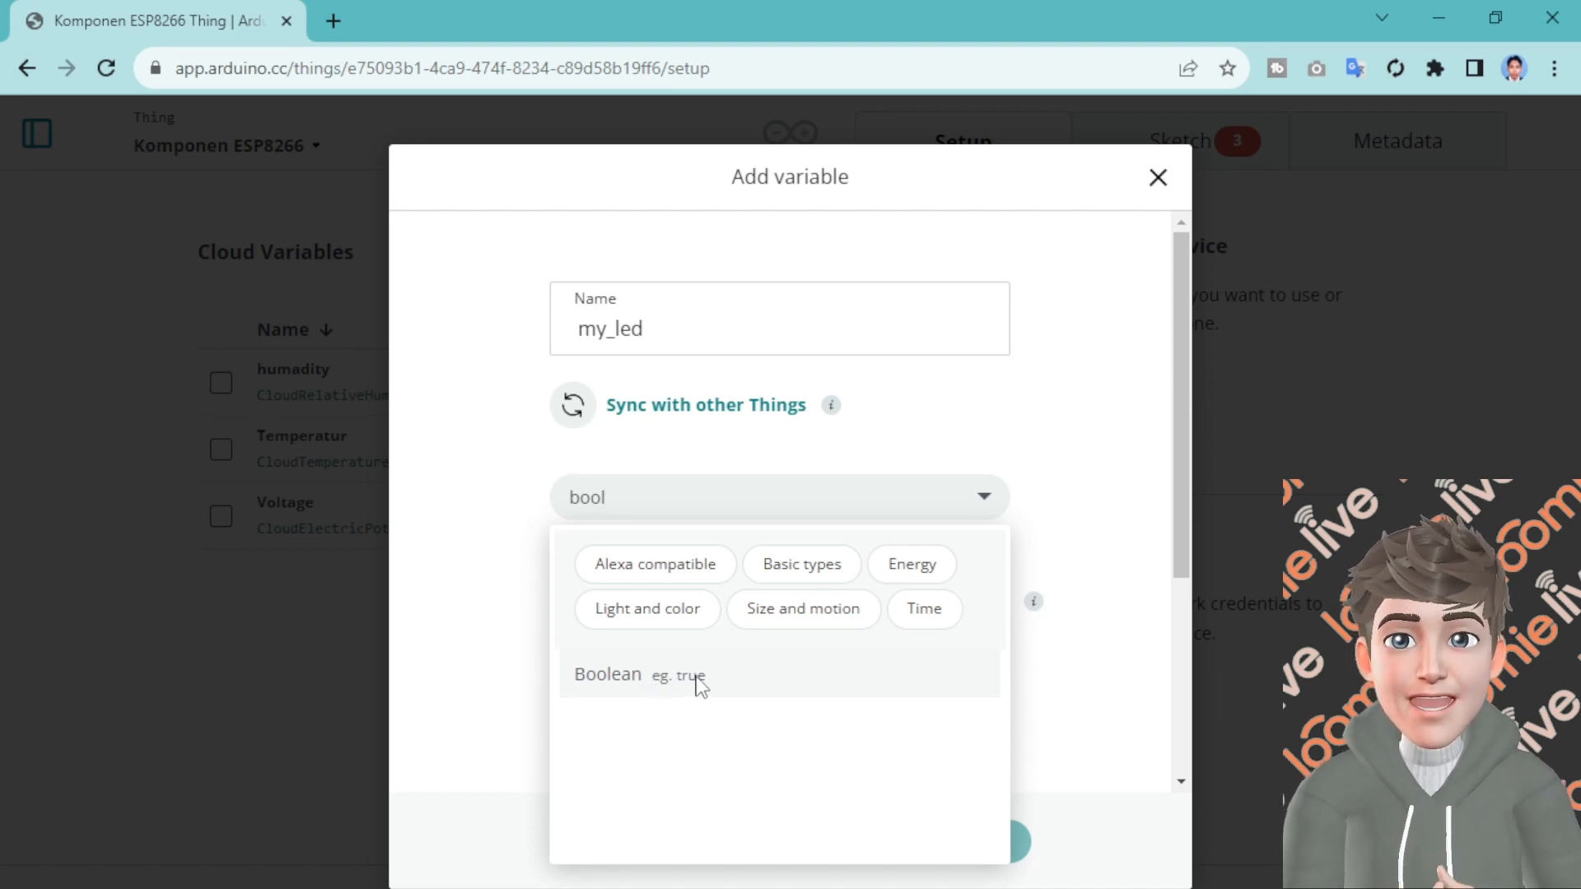
pyautogui.click(638, 681)
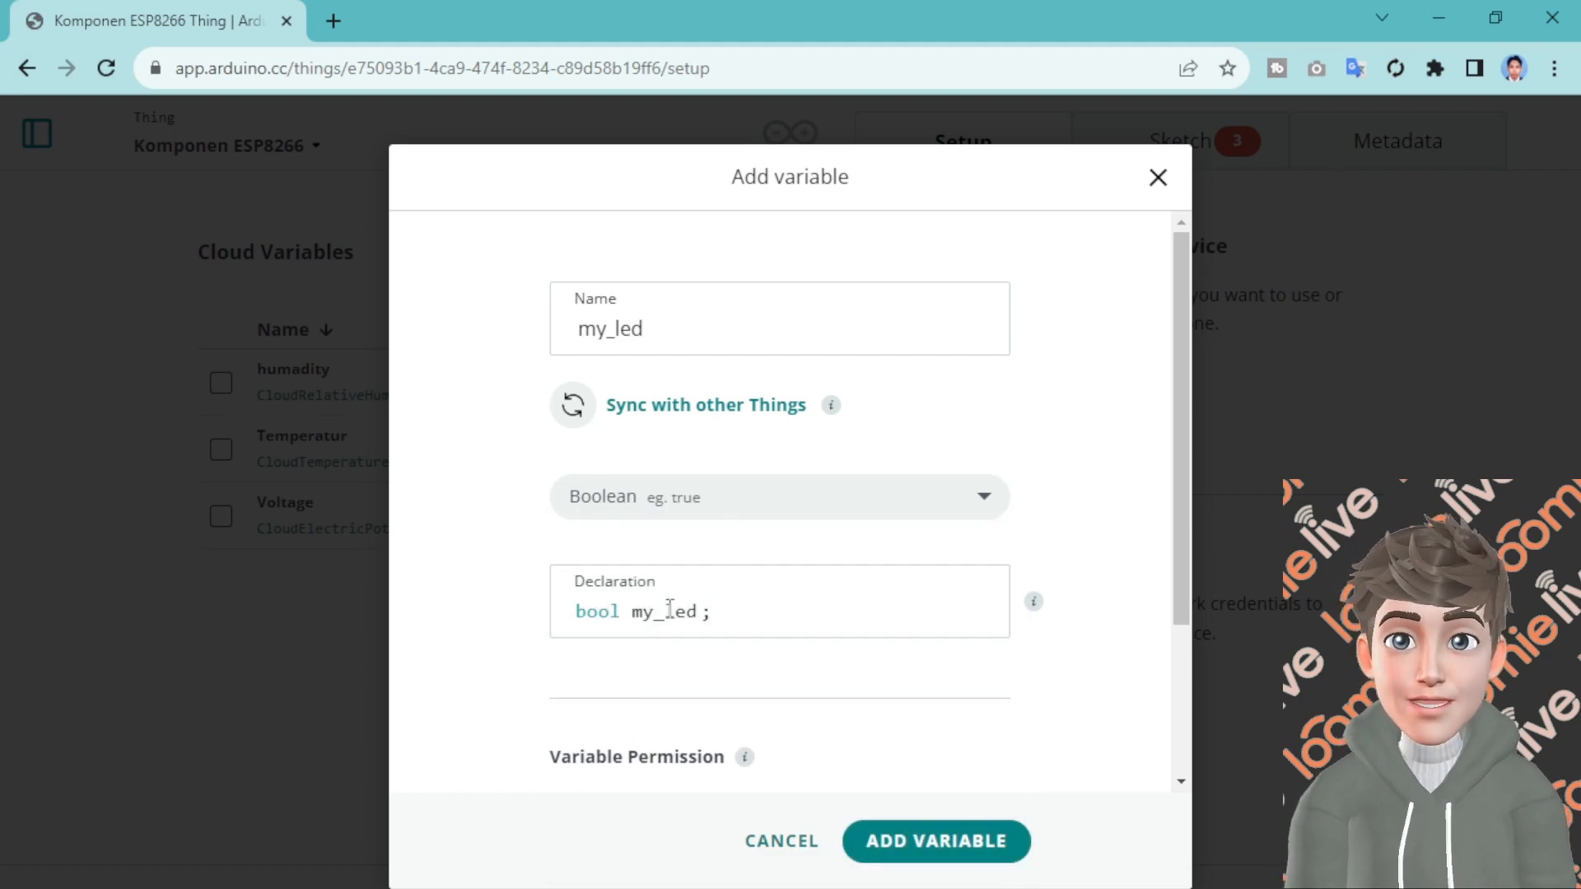
# Add the my_led variable, keeping its Read & Write permission and On change update policy
pyautogui.scroll(-2, 617, 607)
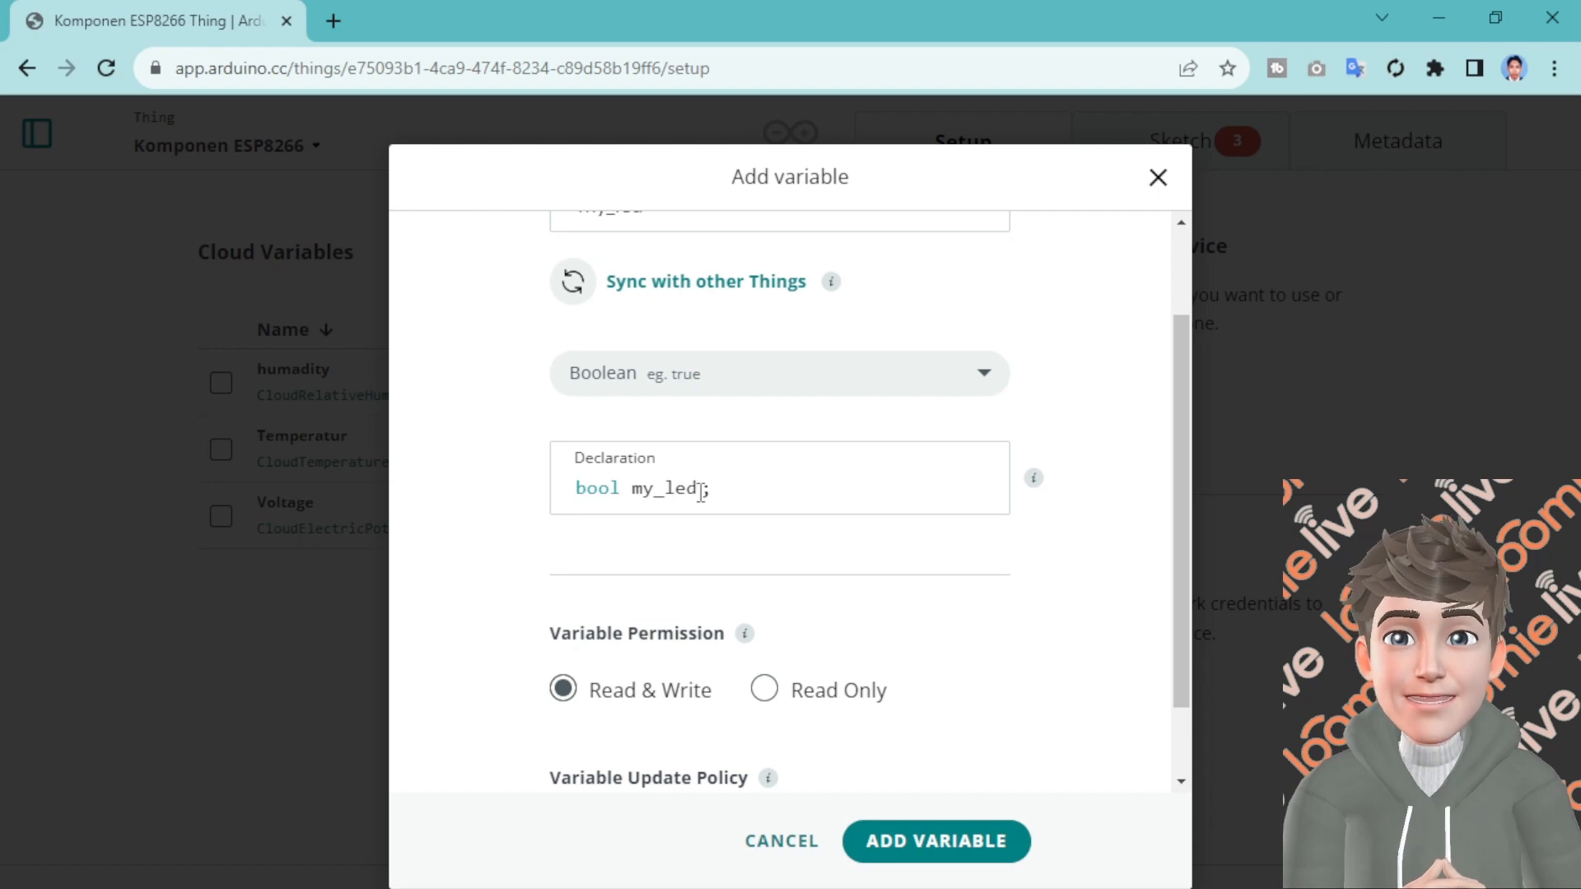
pyautogui.scroll(-1, 696, 619)
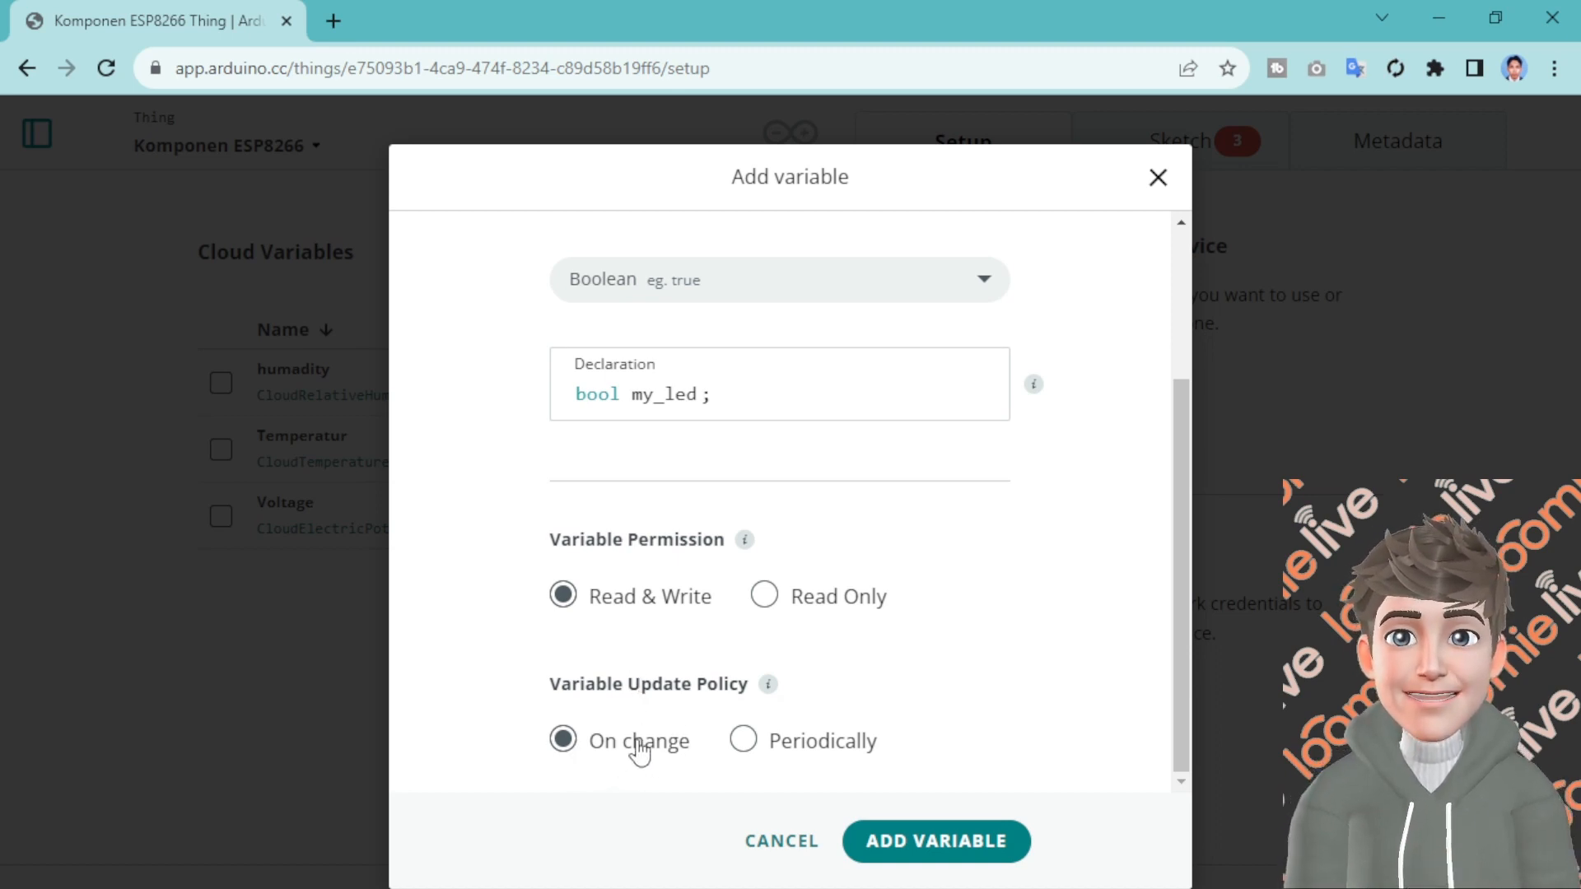
pyautogui.click(944, 848)
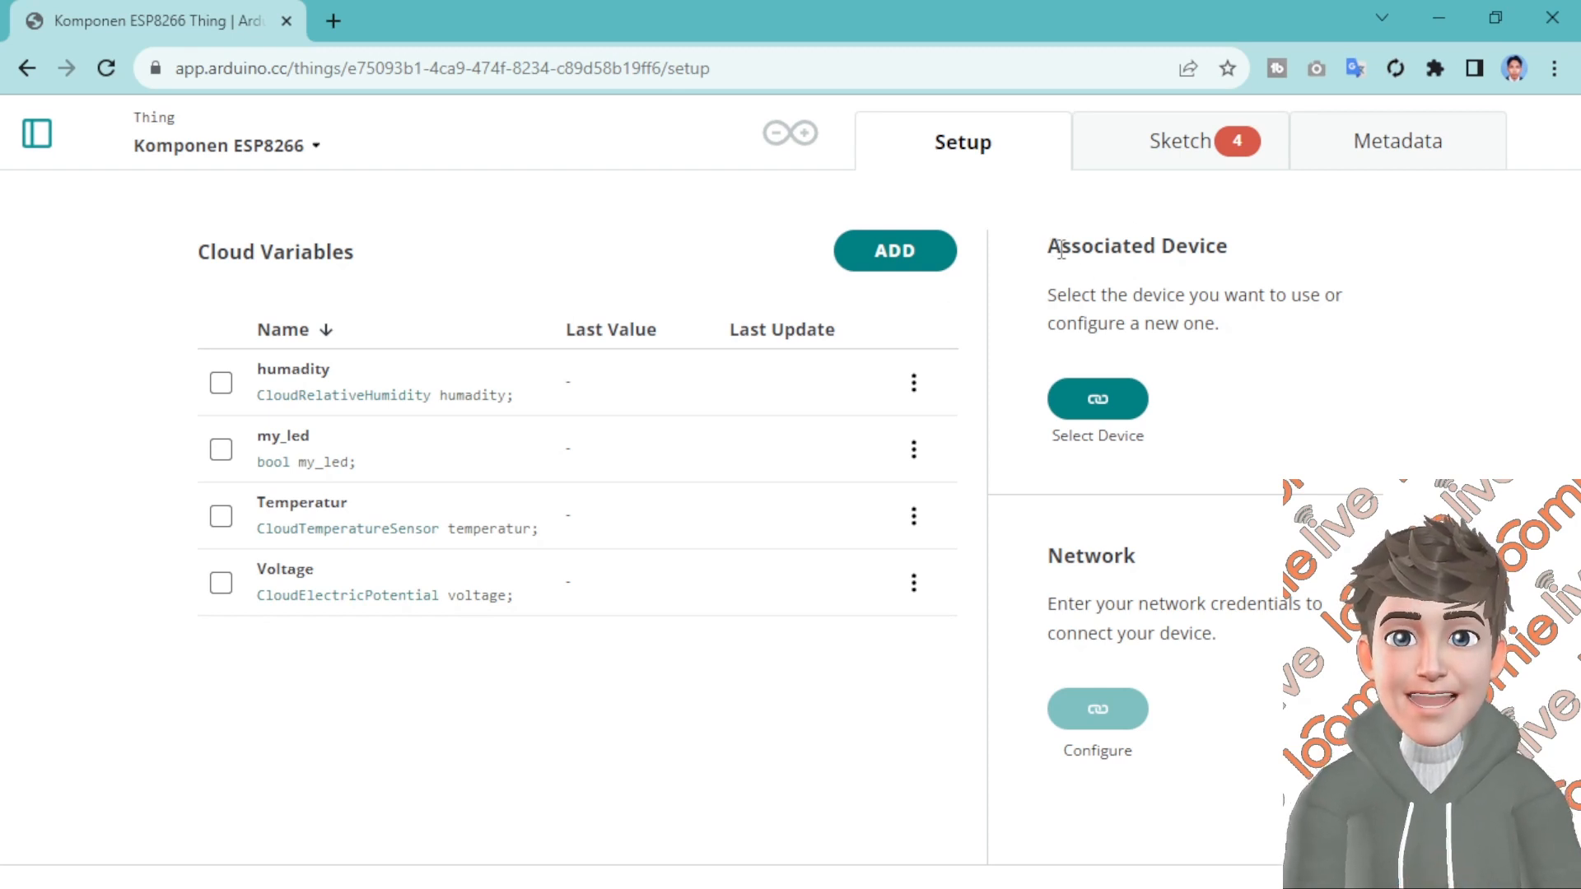
# Associate the Thing with the ESP8266 NodeMCU 1.0 (ESP-12E Module) device and open its network configuration
pyautogui.click(1102, 400)
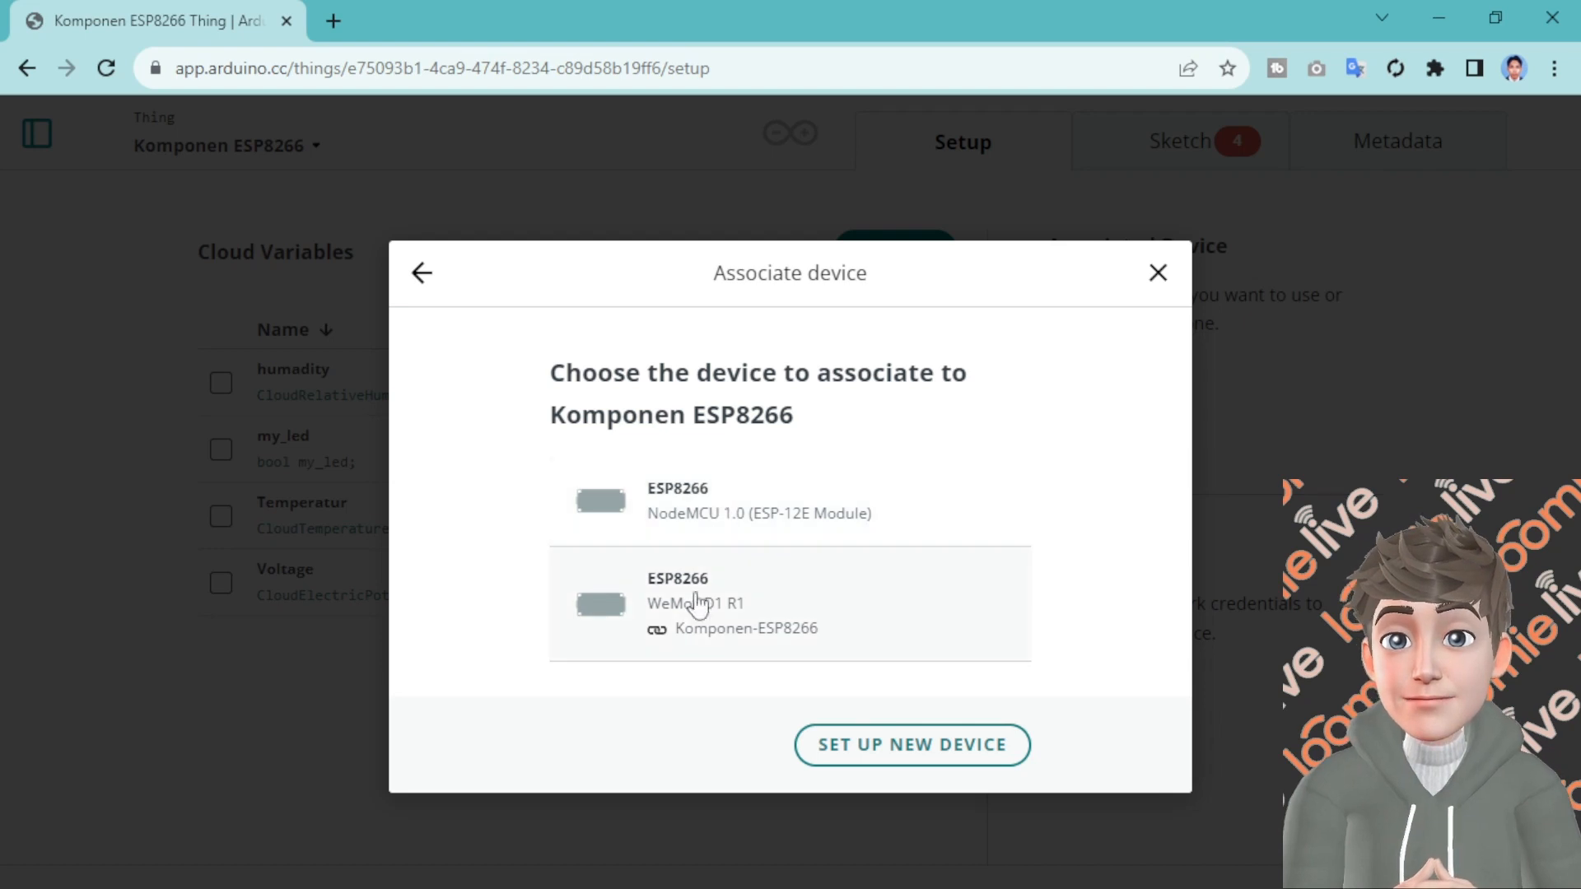
pyautogui.click(686, 512)
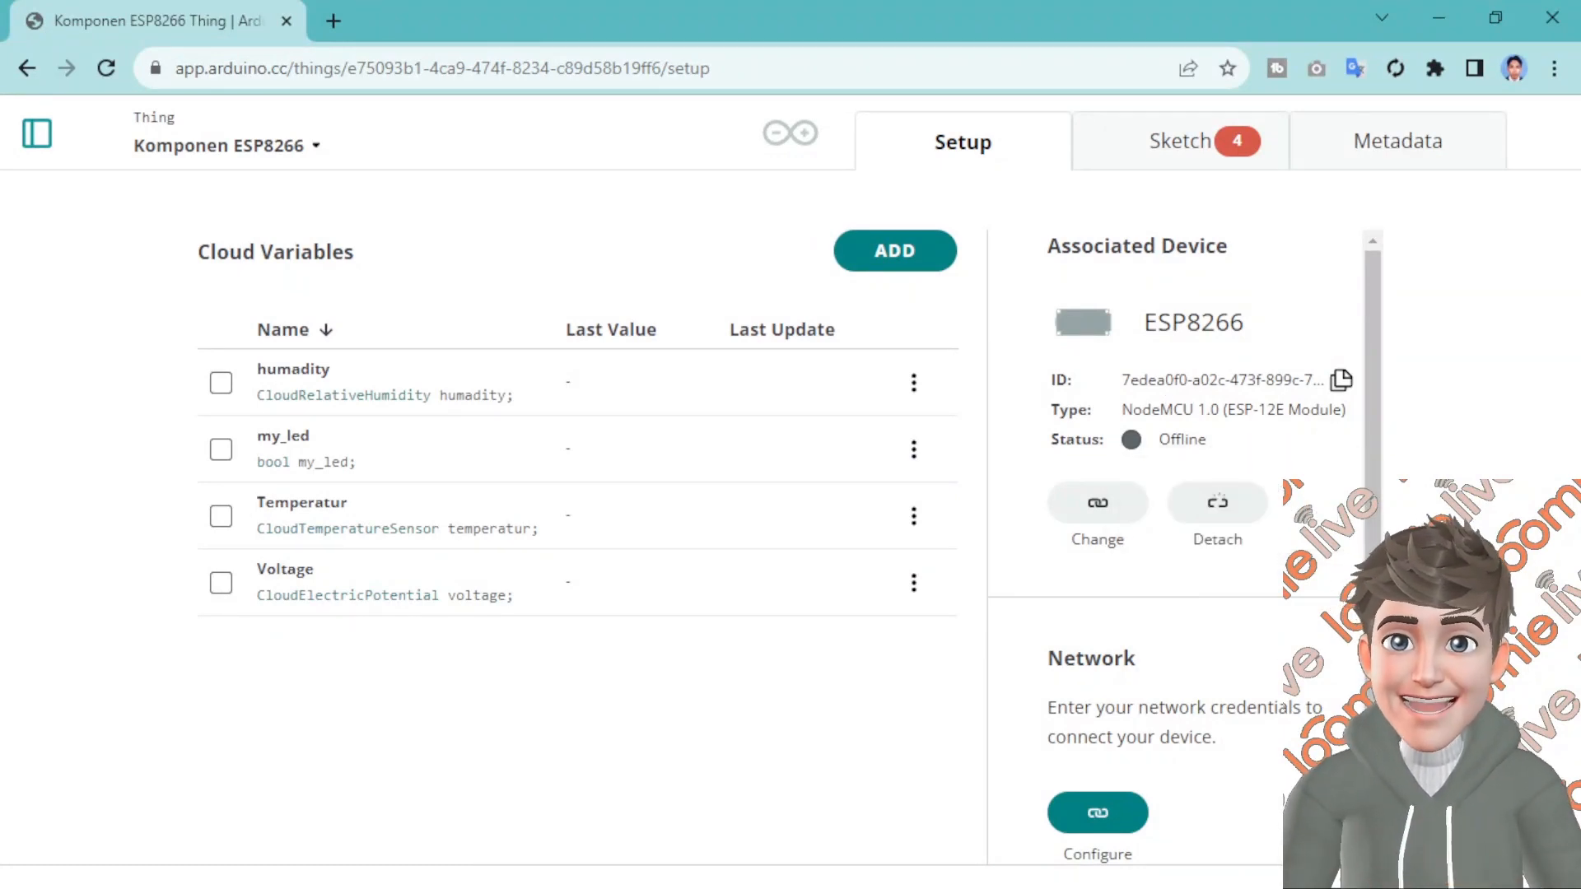
pyautogui.scroll(-1, 1184, 558)
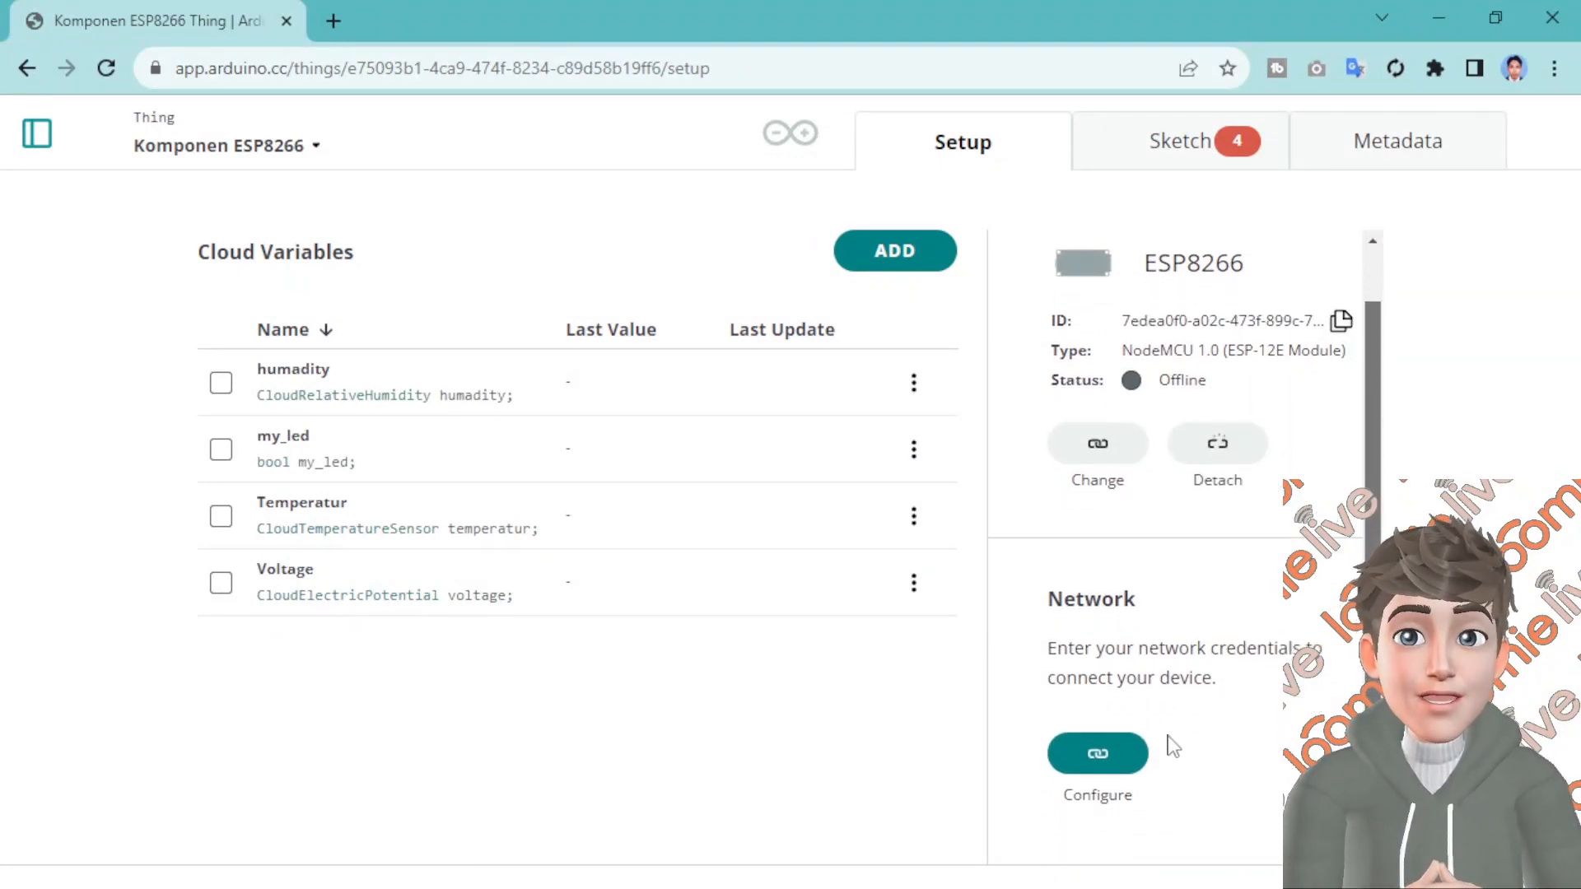
pyautogui.click(1101, 759)
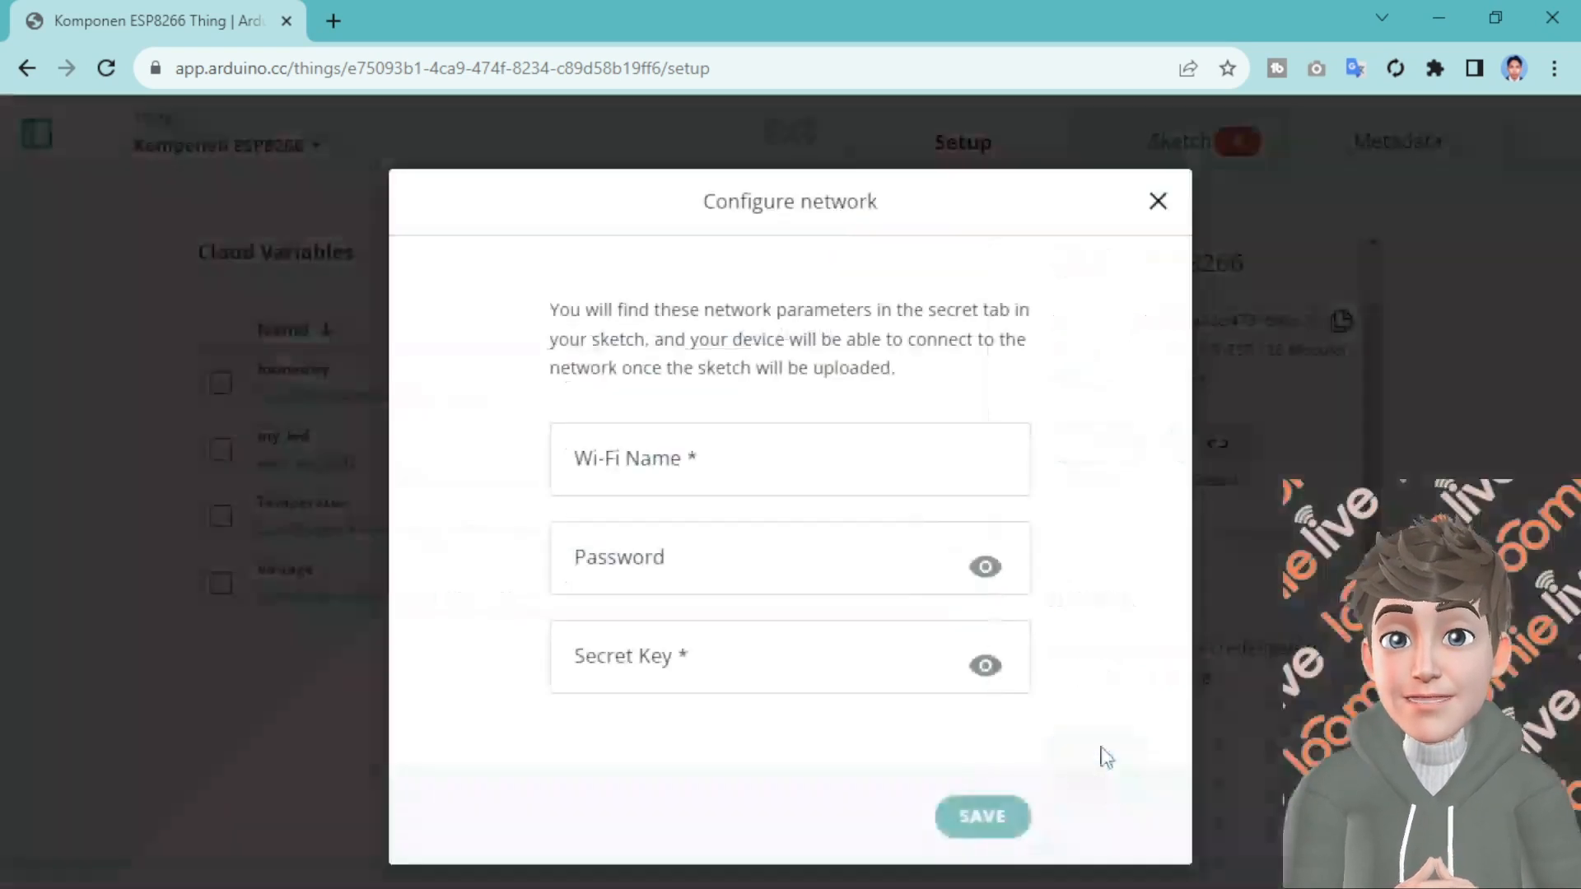
pyautogui.click(749, 463)
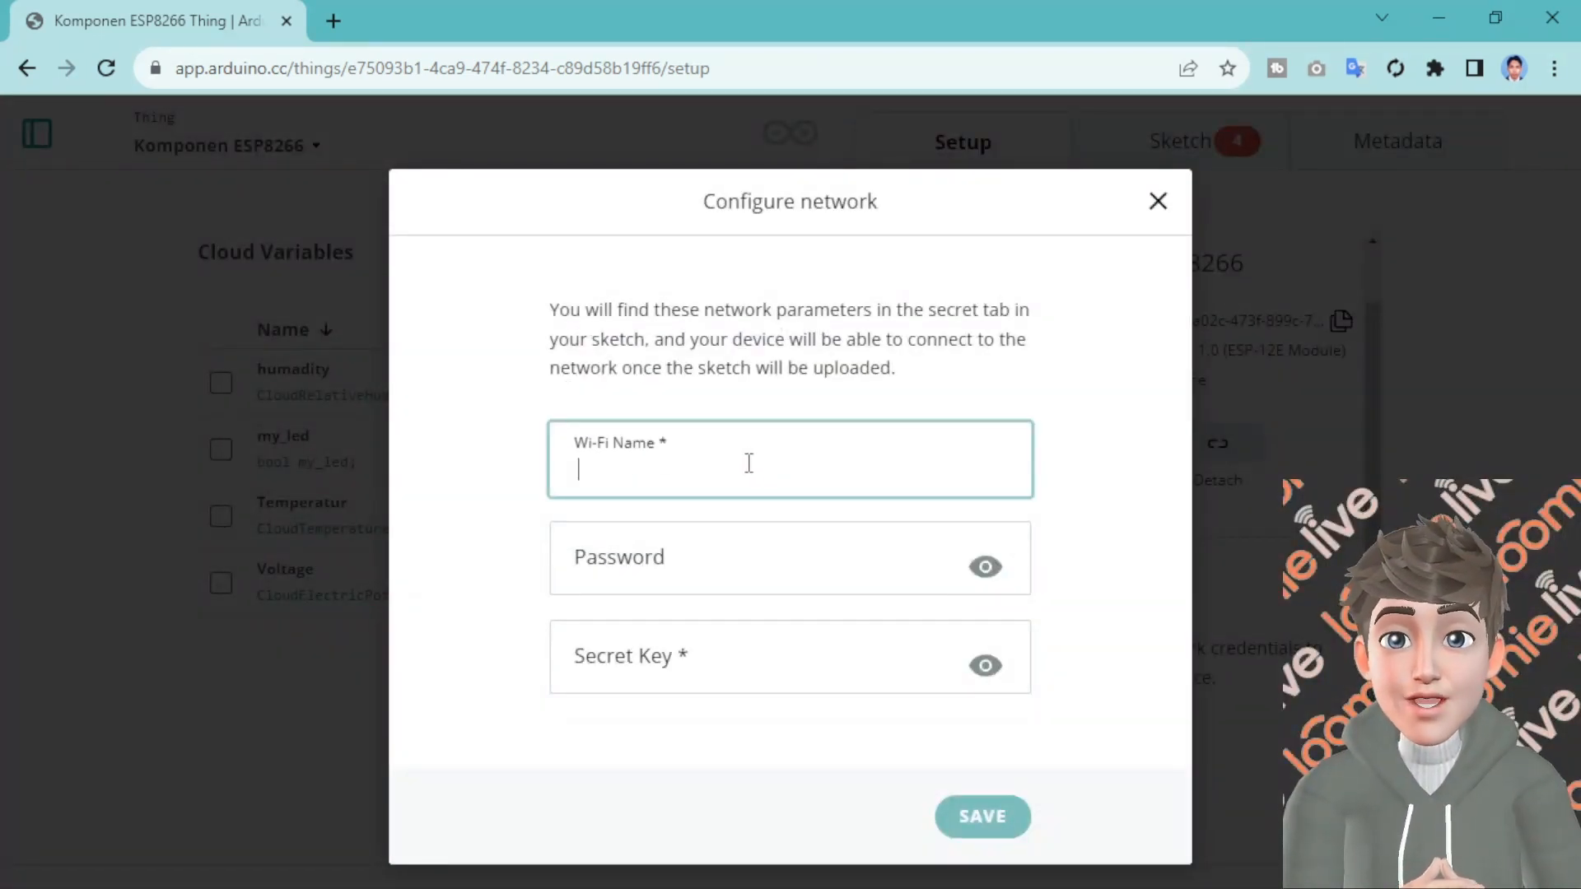
pyautogui.click(678, 543)
pyautogui.click(704, 662)
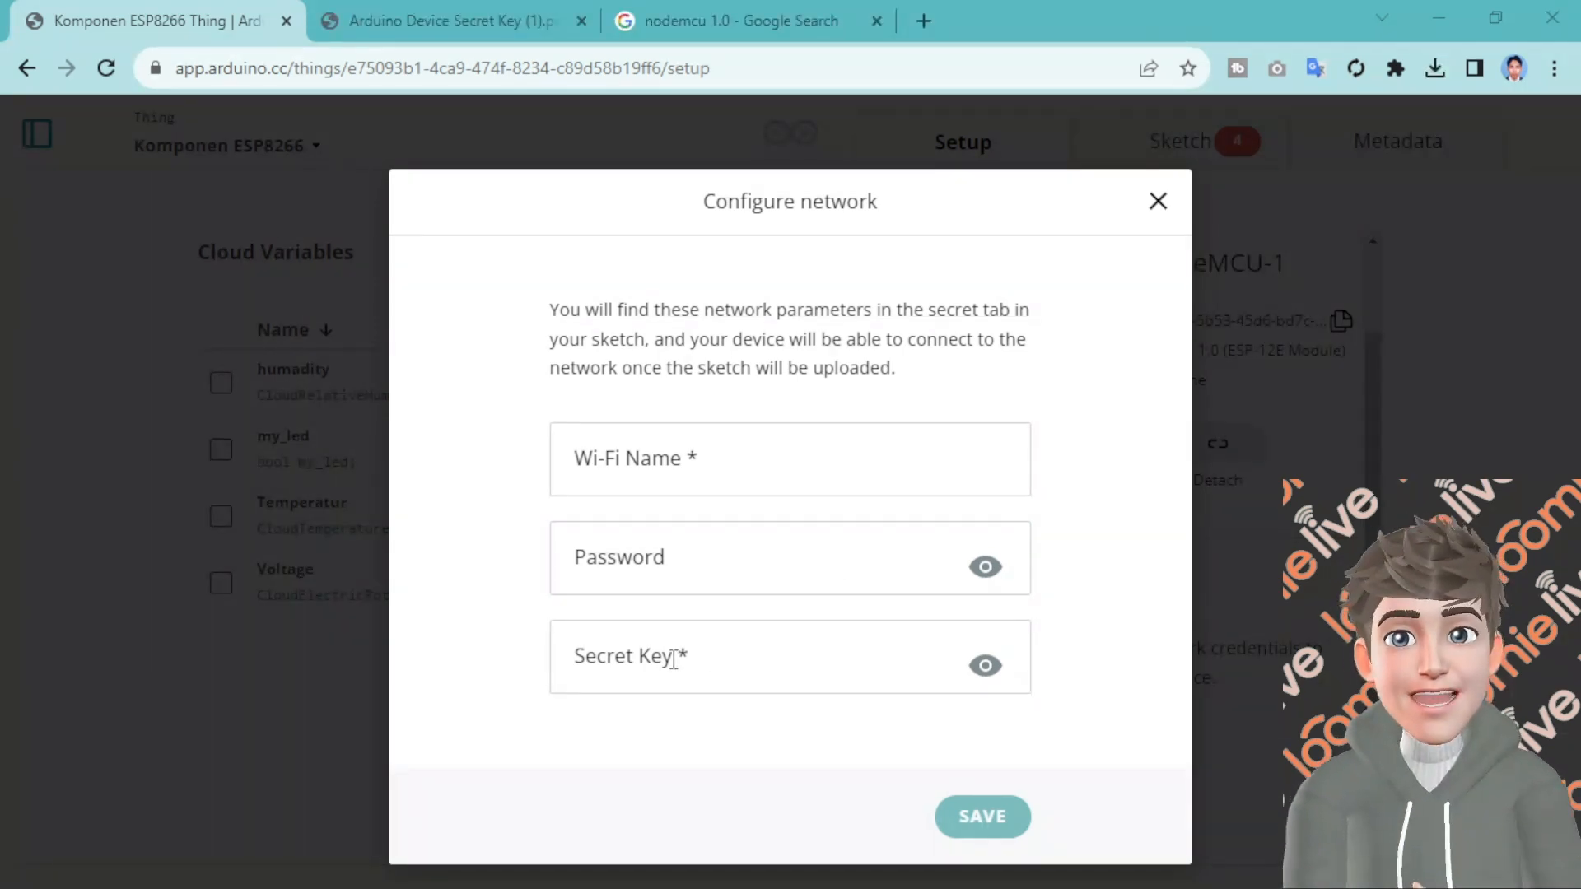
pyautogui.click(684, 460)
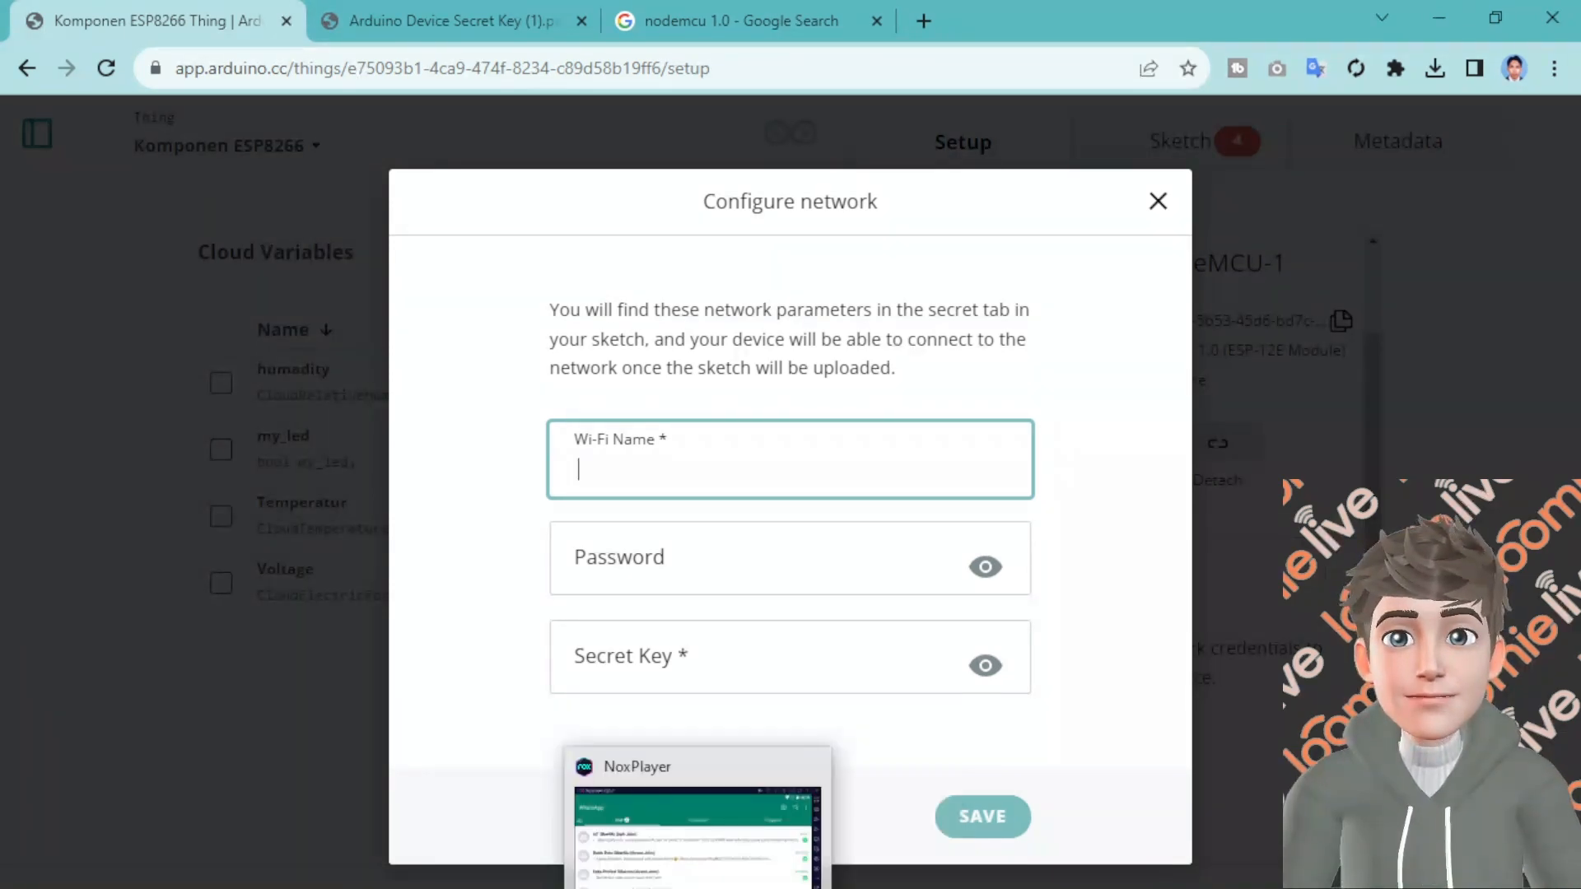
pyautogui.click(760, 888)
pyautogui.click(758, 879)
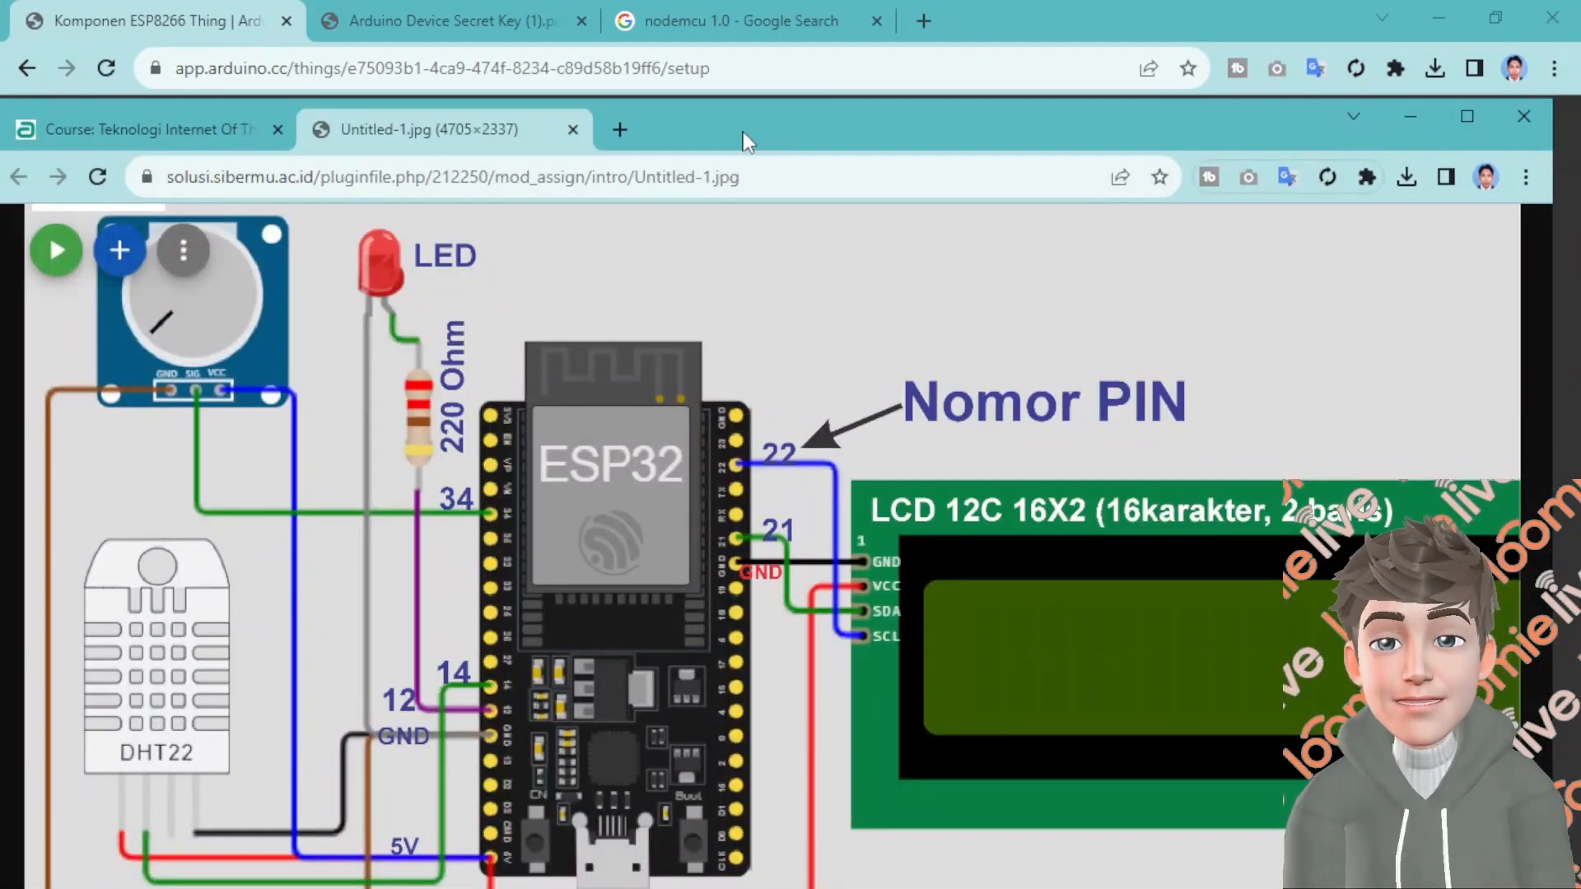
pyautogui.click(1406, 123)
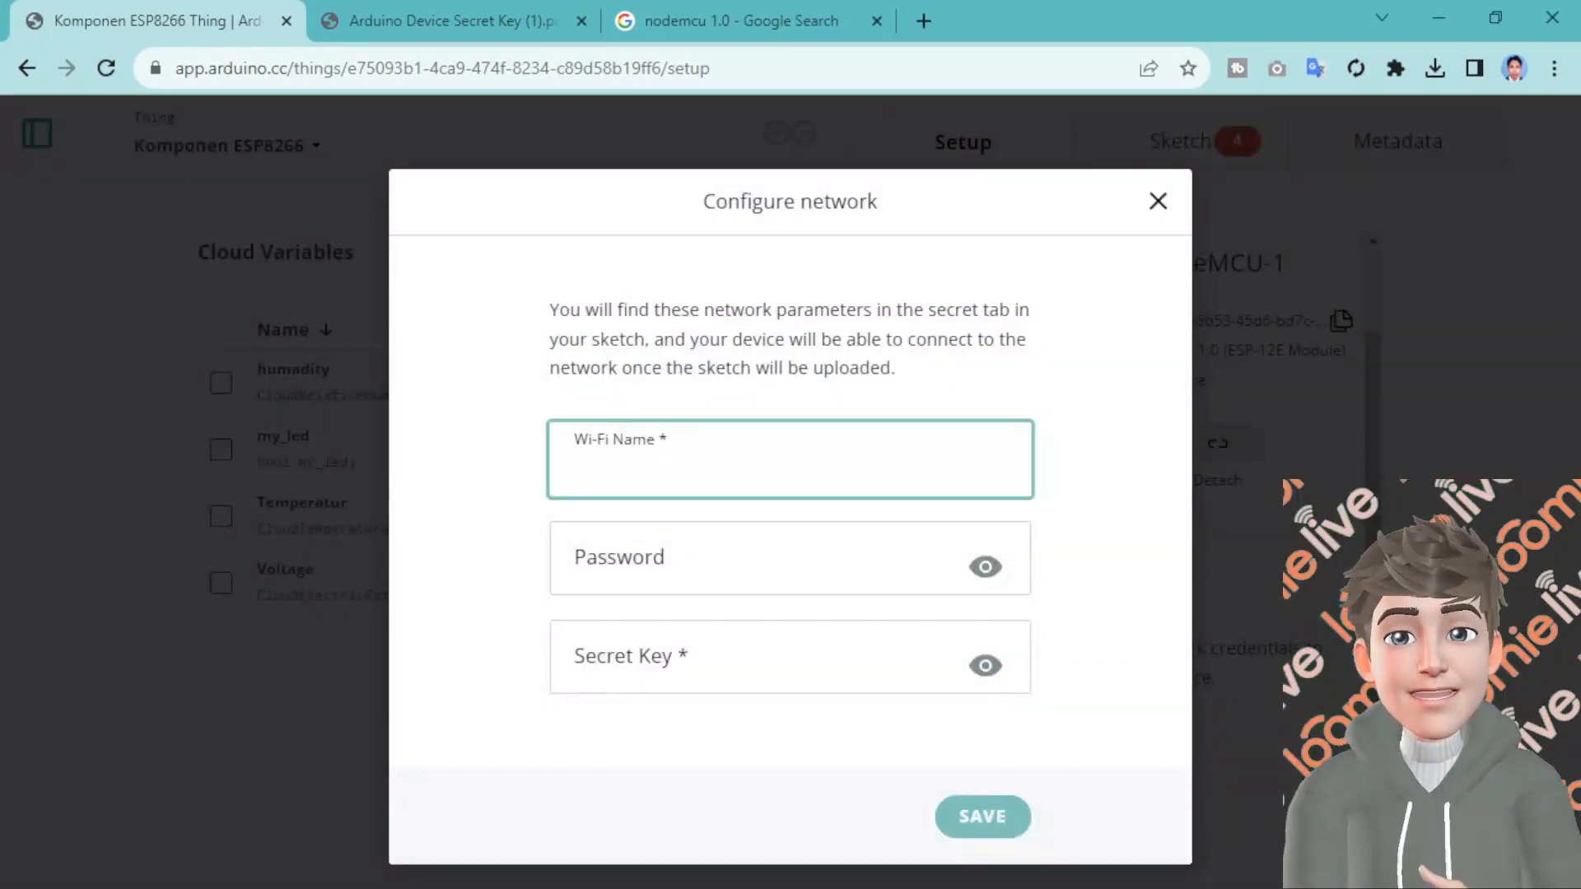
# Switch to Wokwi and open thingProperties.h in the arduino_cloud project from the account's own projects
pyautogui.click(759, 888)
pyautogui.click(266, 799)
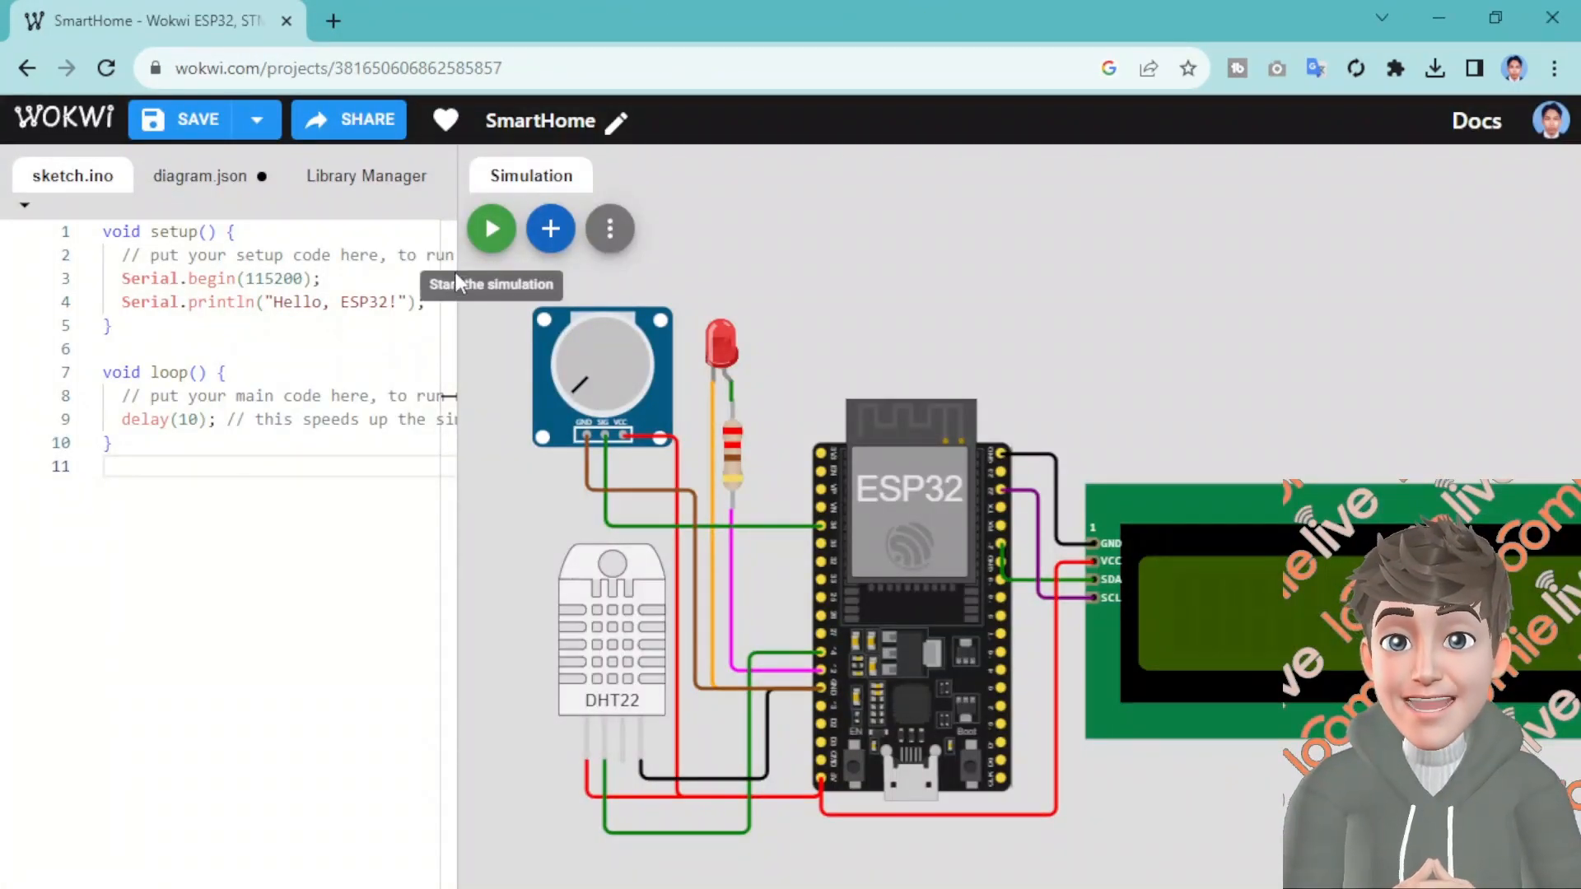
pyautogui.moveTo(455, 332); pyautogui.dragTo(741, 335)
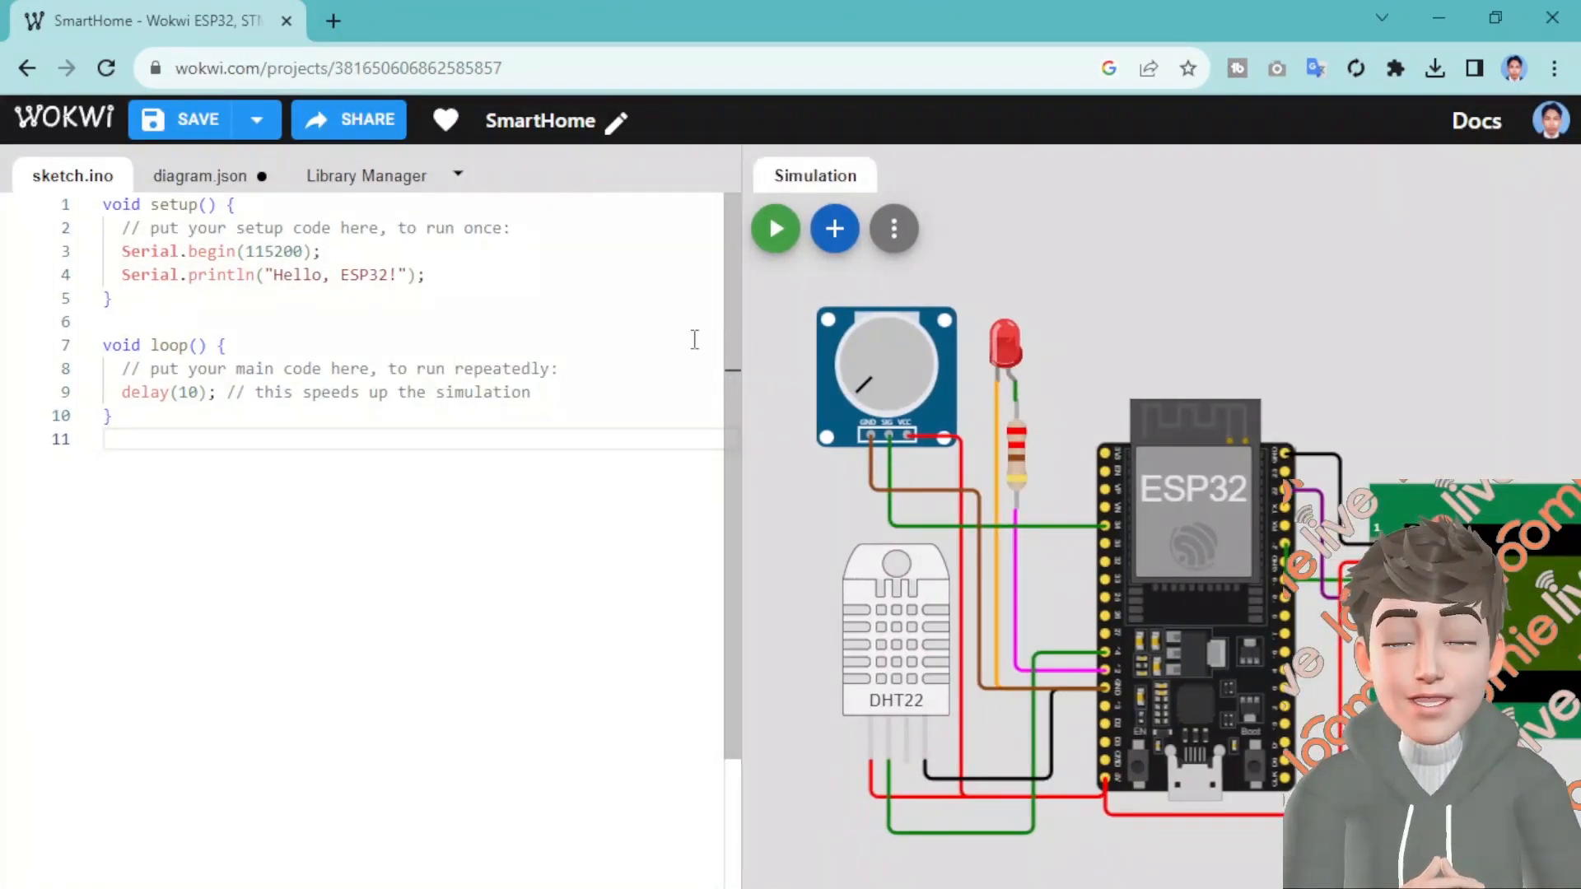
pyautogui.click(1551, 120)
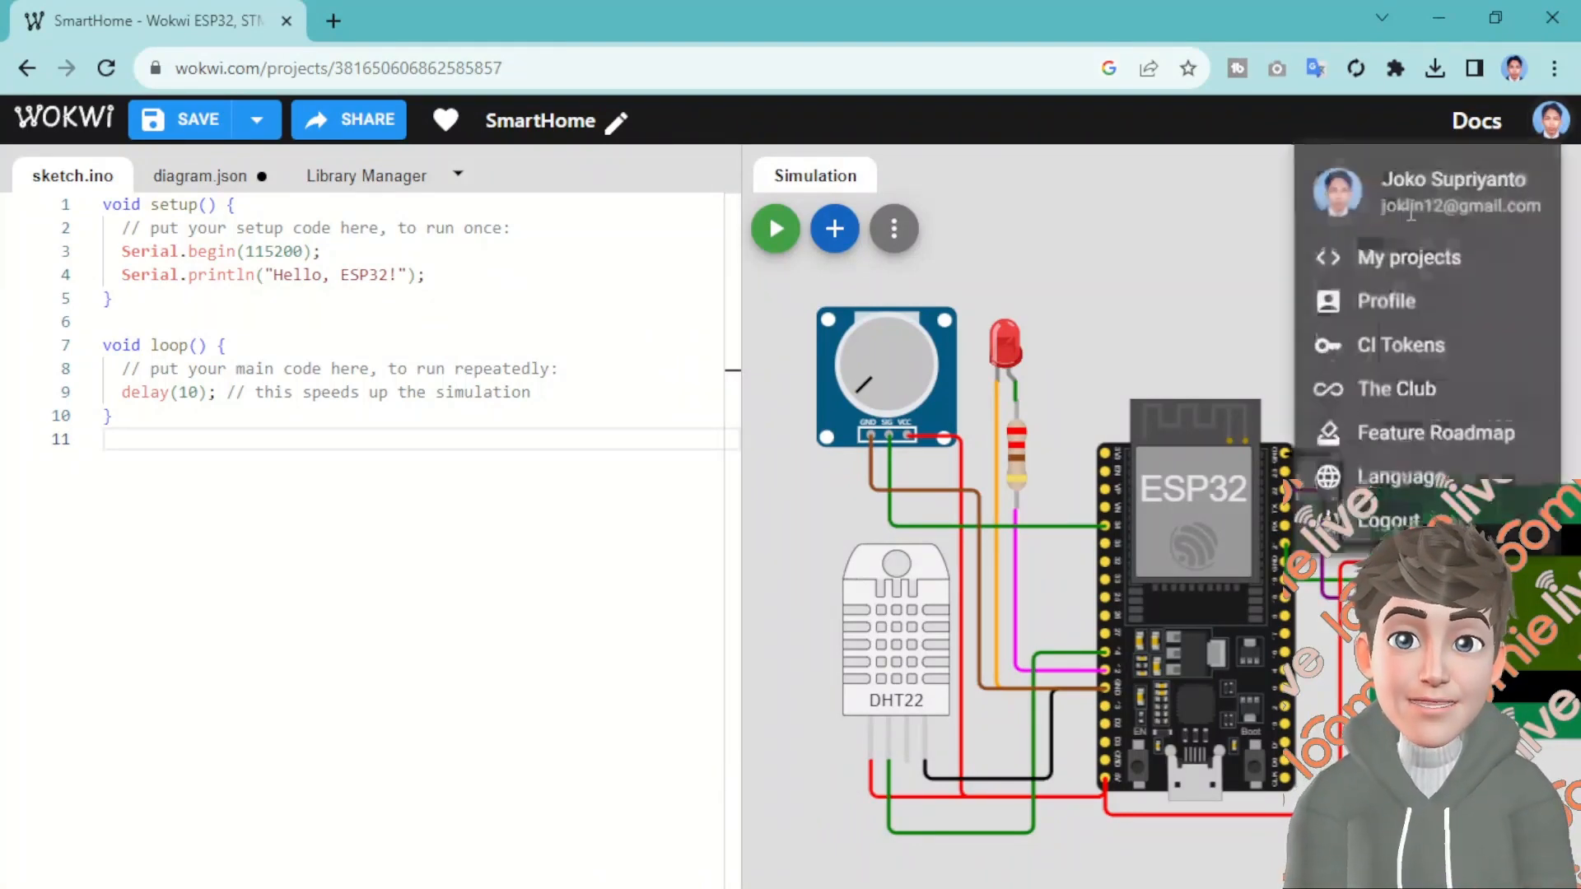
pyautogui.rightClick(1346, 278)
pyautogui.click(1391, 273)
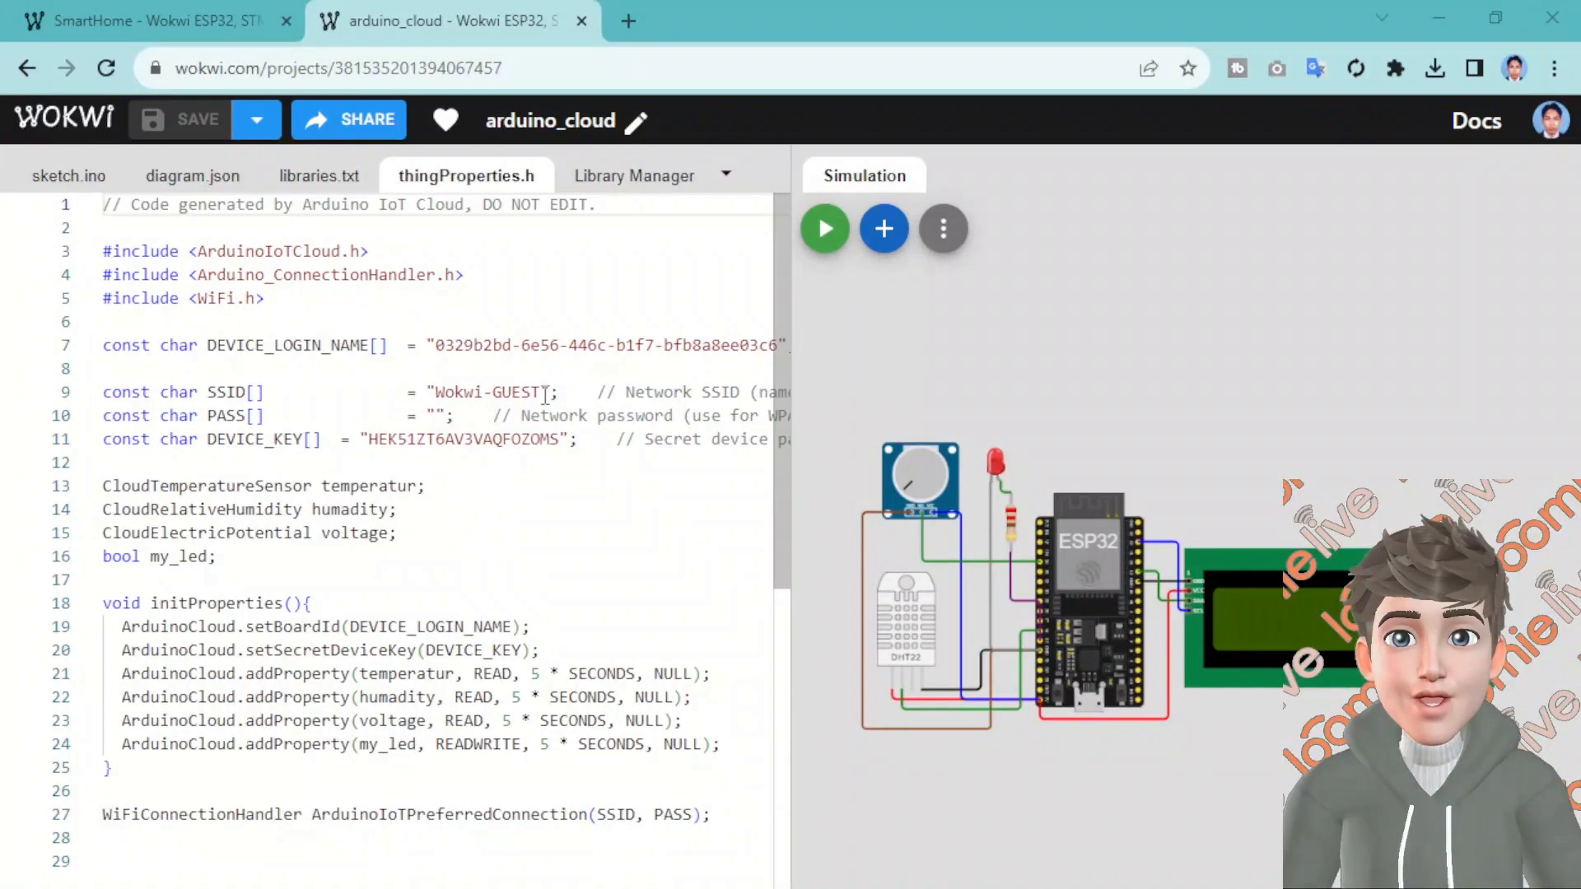
# Copy the SSID Wokwi-GUEST from thingProperties.h and paste it as the Wi-Fi name in Arduino Cloud's network configuration
pyautogui.moveTo(544, 392); pyautogui.dragTo(435, 392)
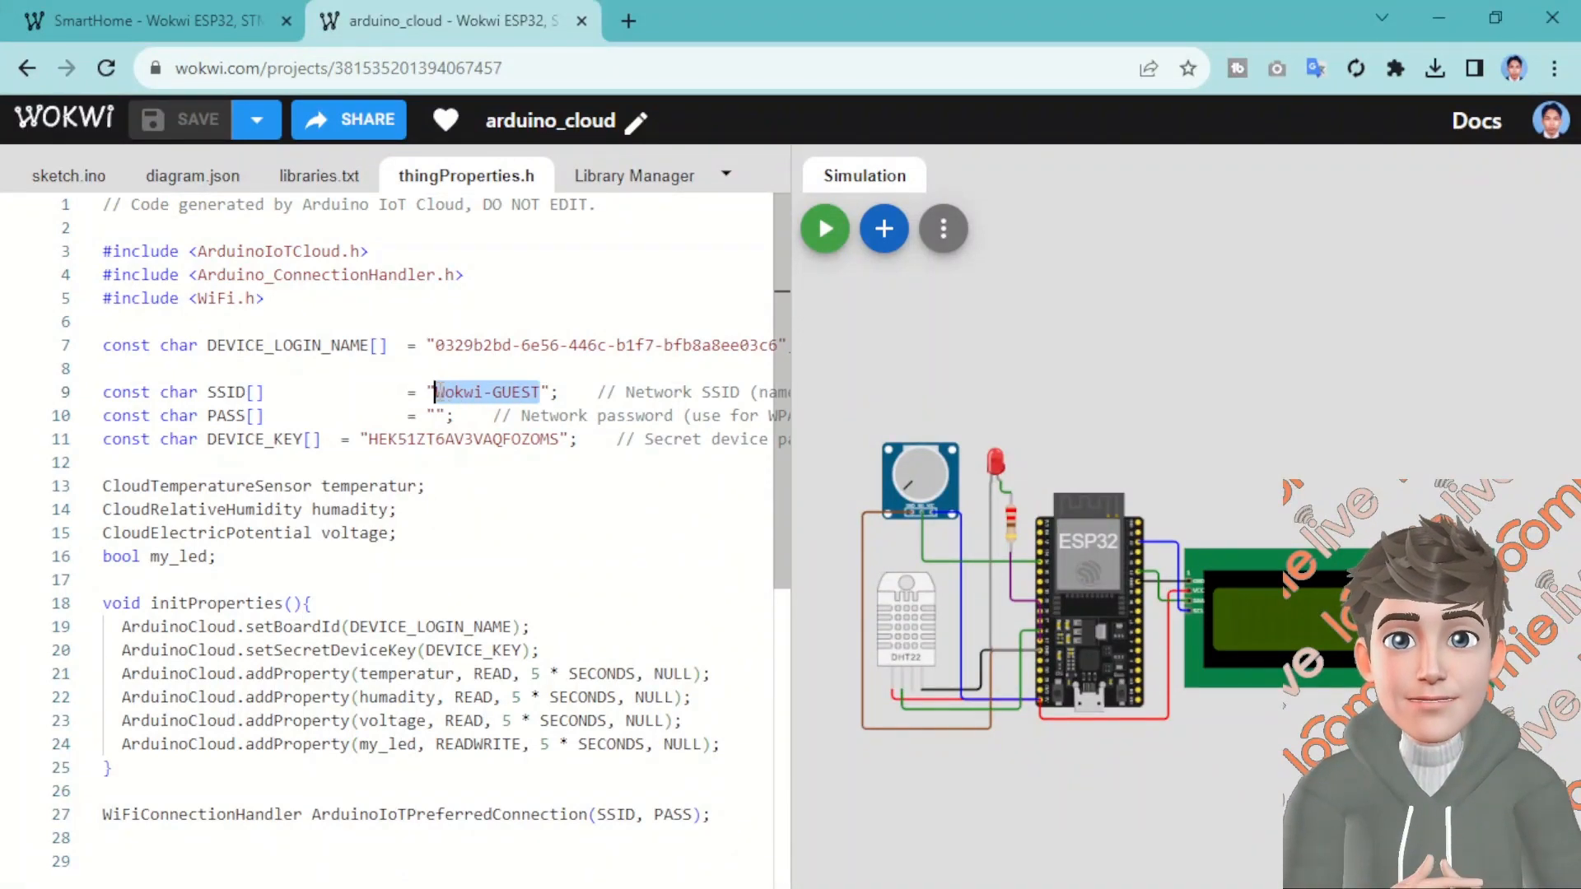
pyautogui.rightClick(475, 395)
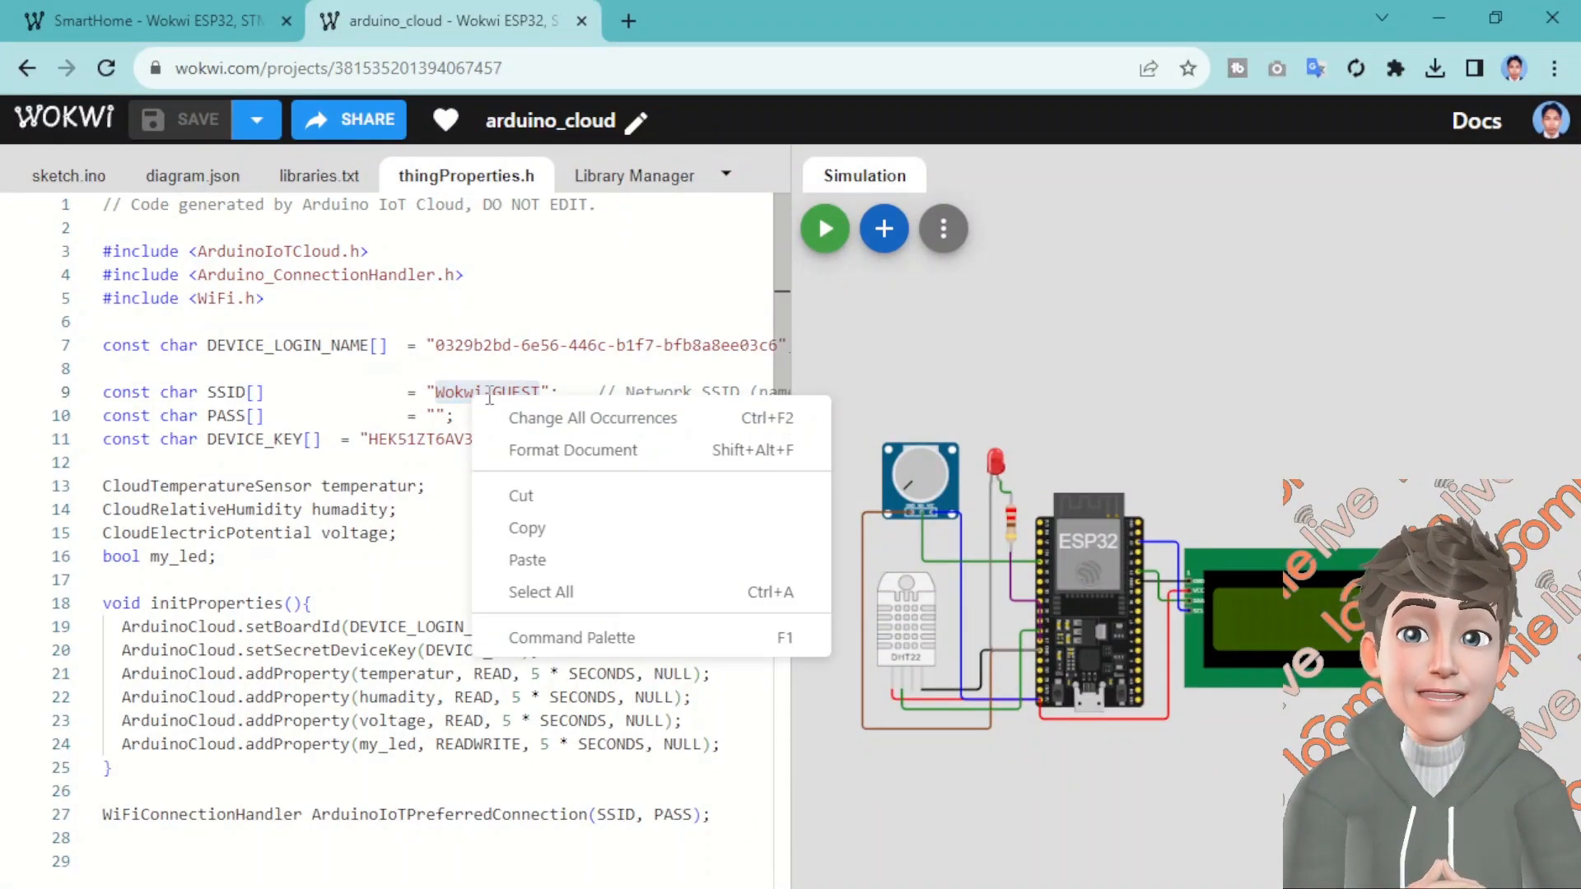
pyautogui.click(525, 532)
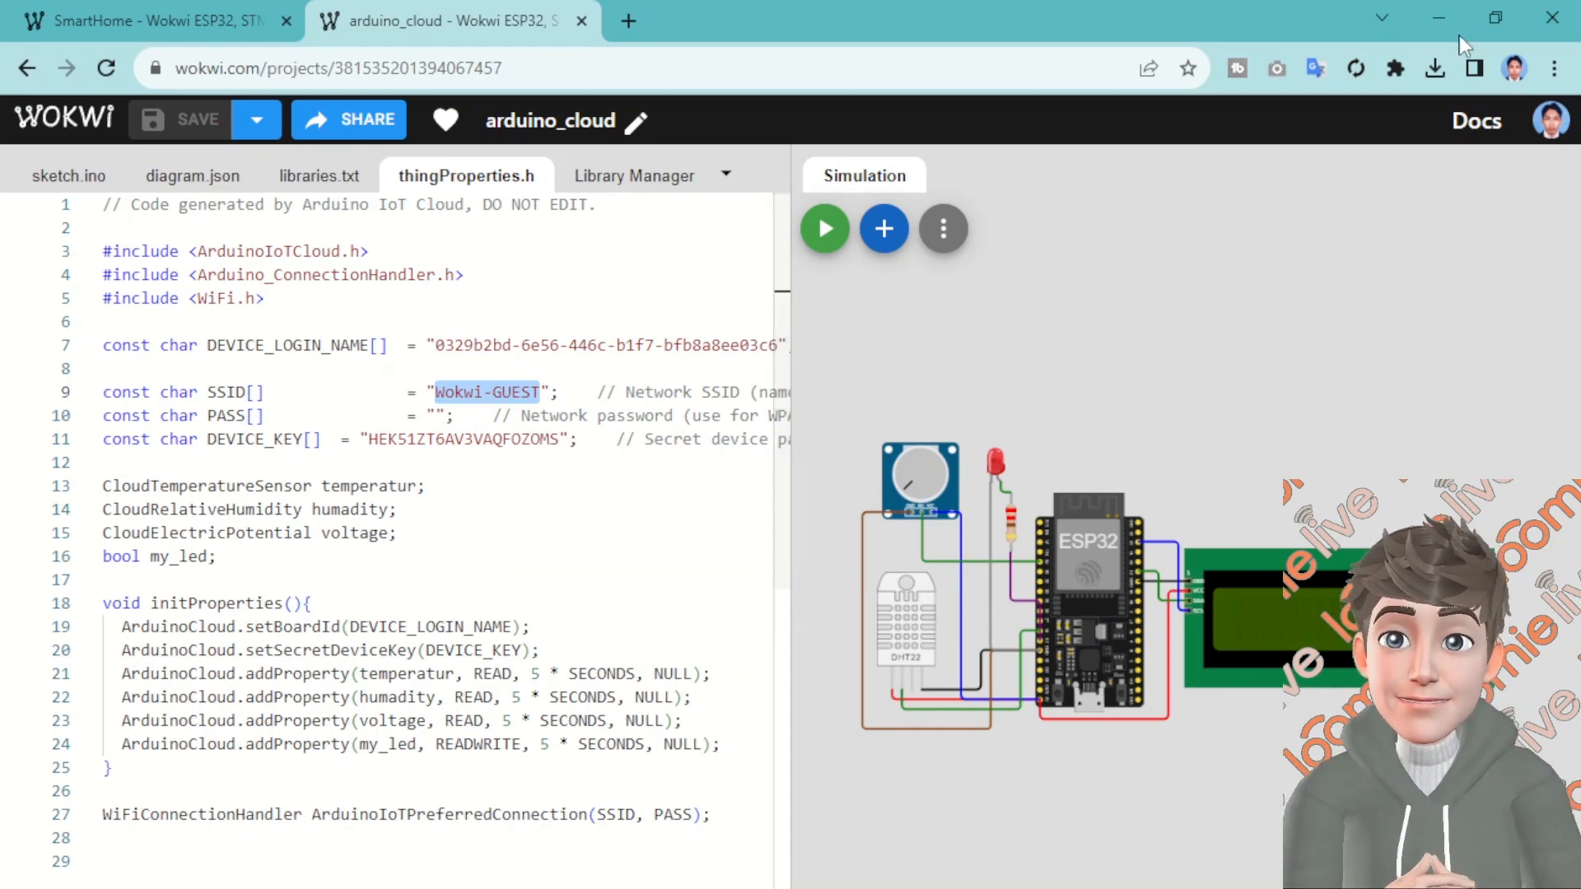
pyautogui.click(1442, 18)
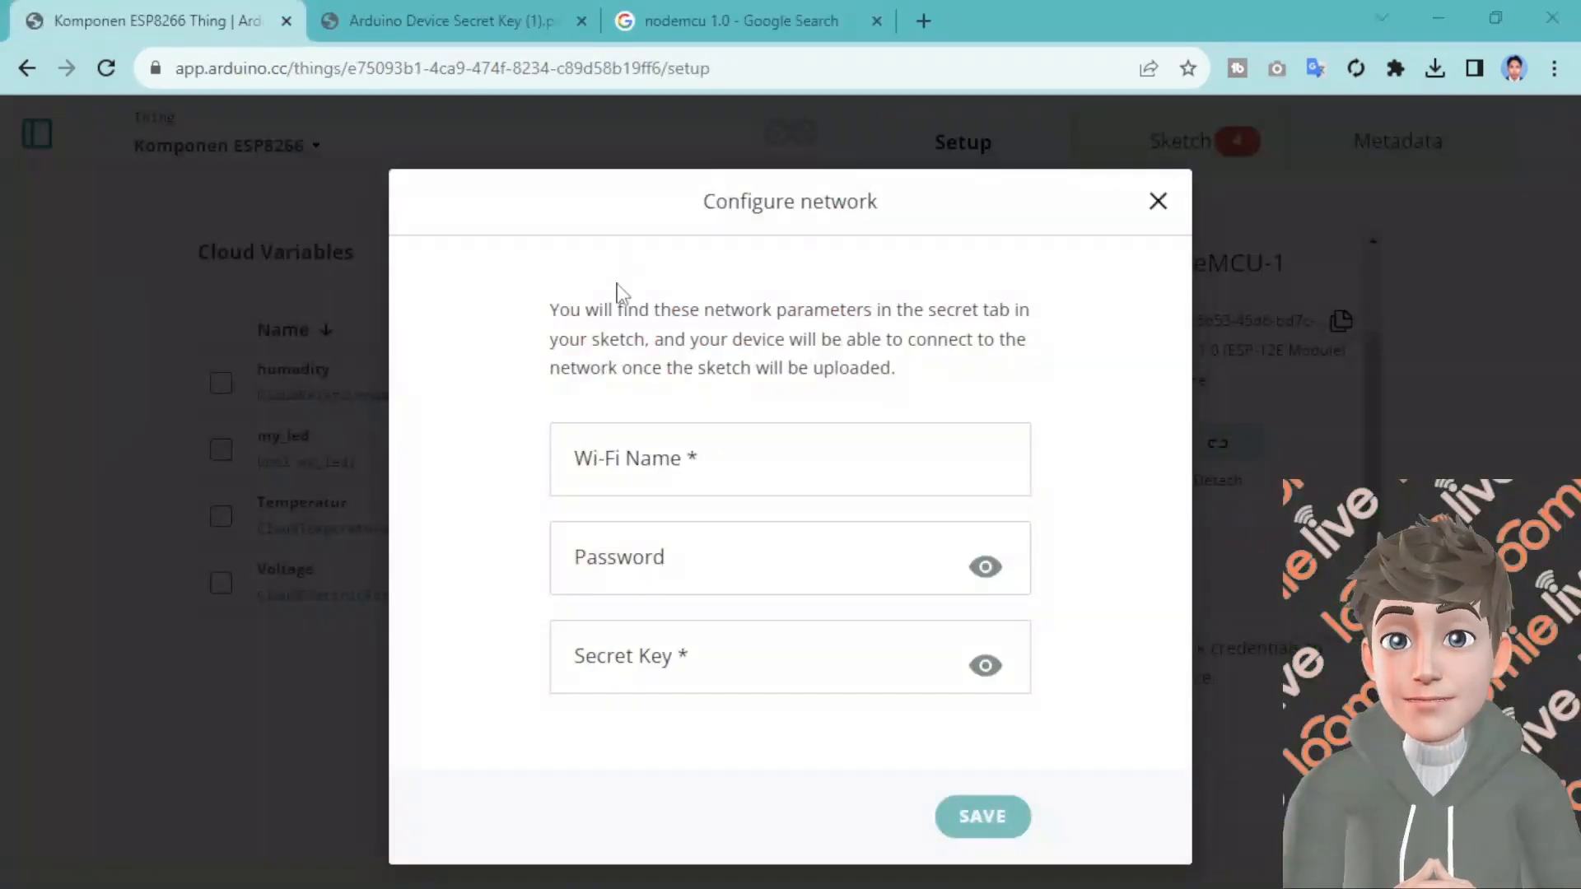
pyautogui.click(745, 466)
pyautogui.rightClick(640, 467)
pyautogui.click(719, 646)
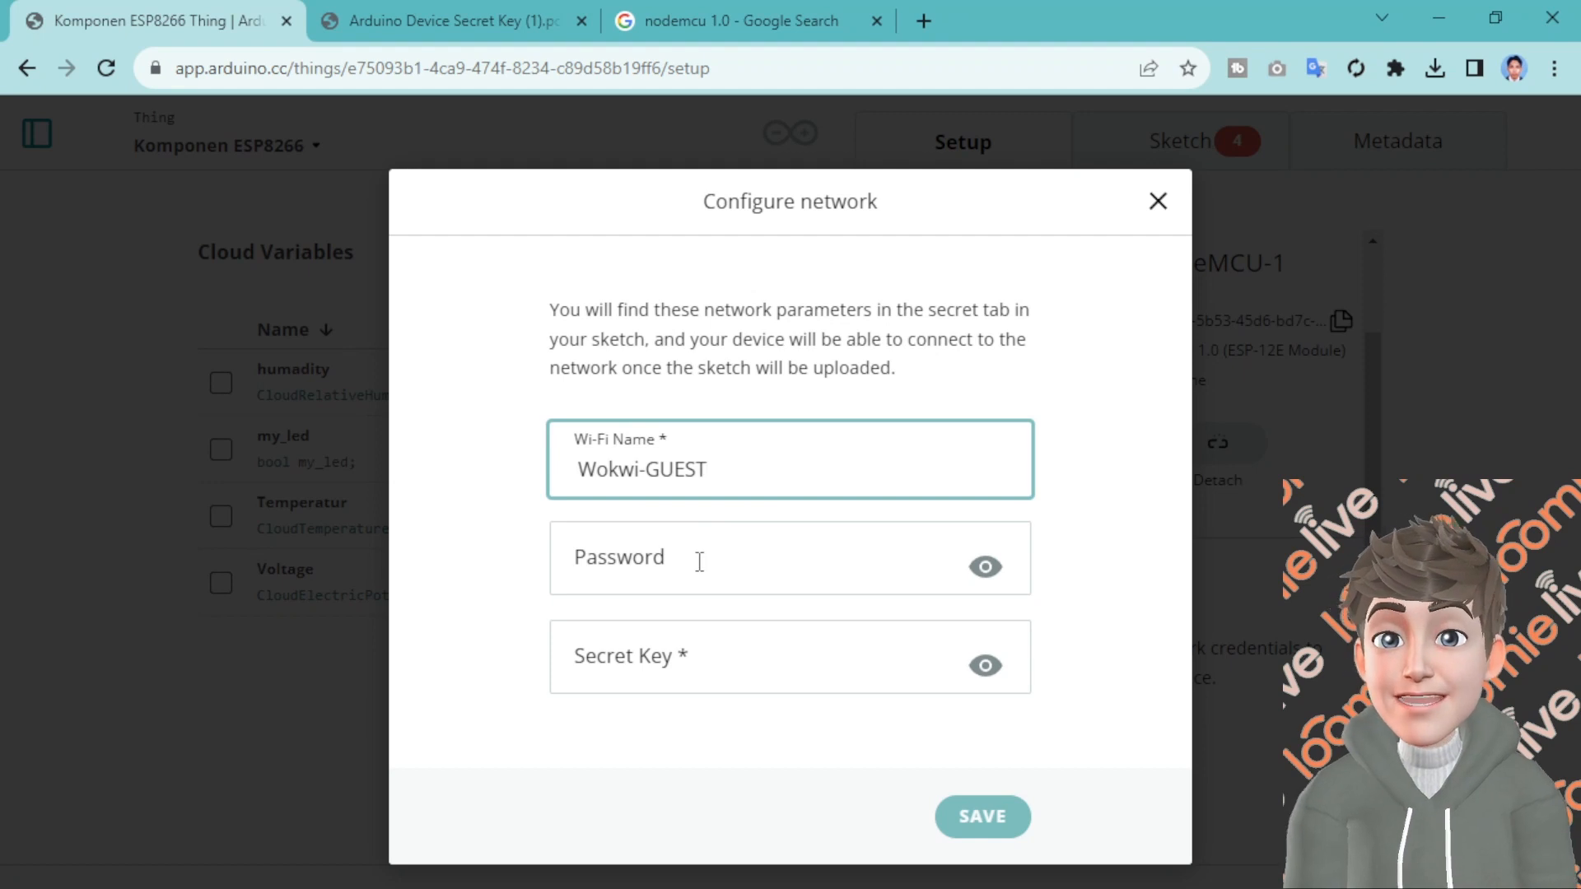
# Leave the Wi-Fi password empty and start editing the secret key of the network configuration
pyautogui.click(789, 561)
pyautogui.click(798, 665)
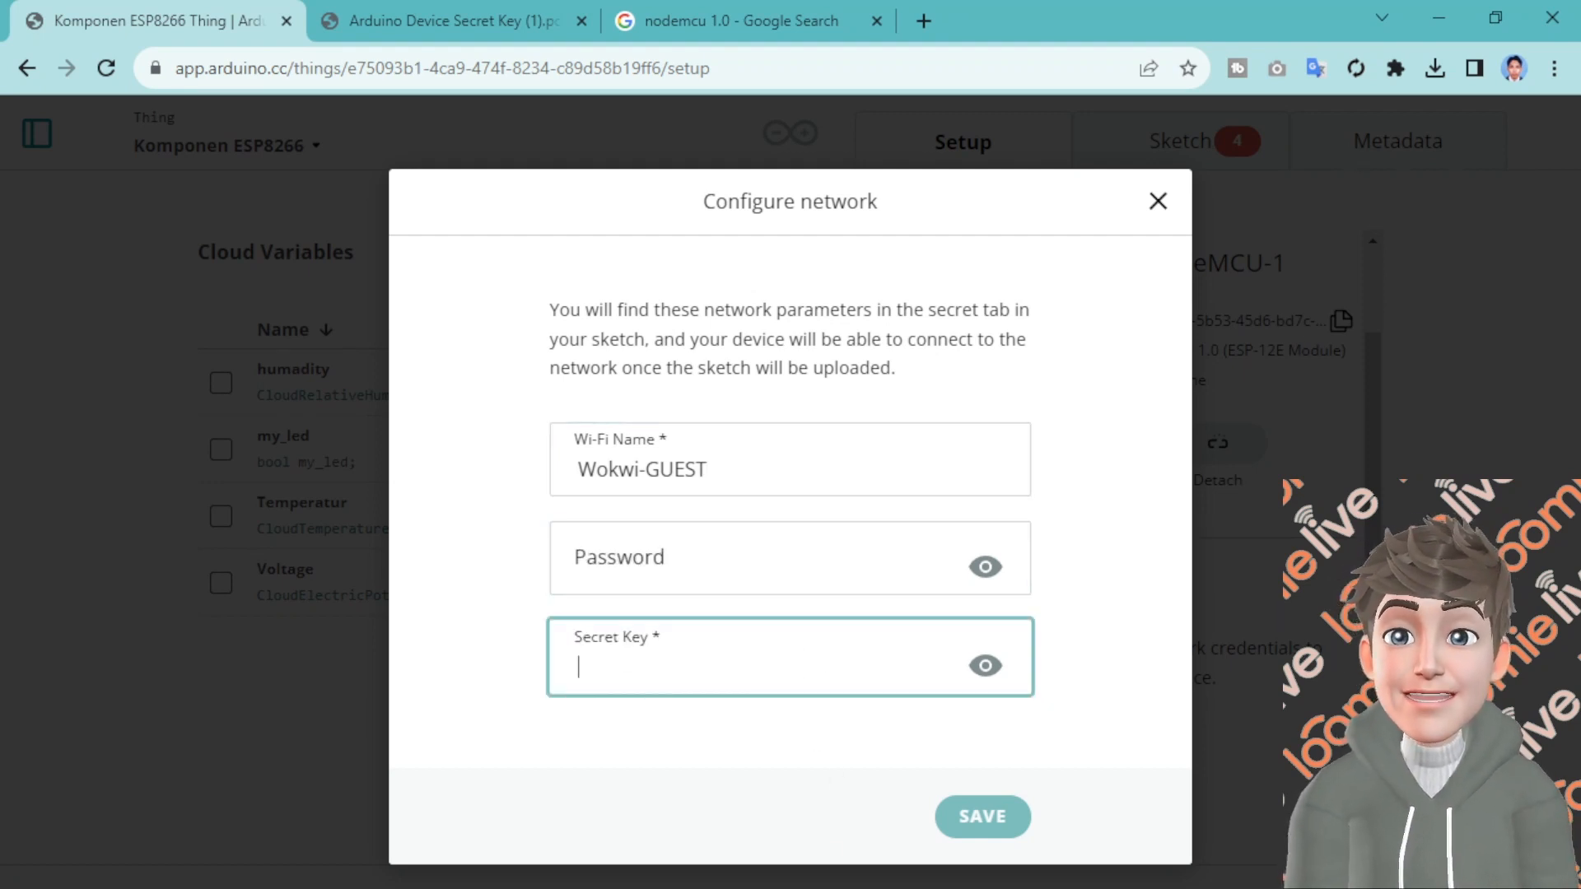
# Copy the device's secret key from the Notepad++ notes into the network configuration's Secret Key field and save it
pyautogui.click(645, 888)
pyautogui.click(734, 819)
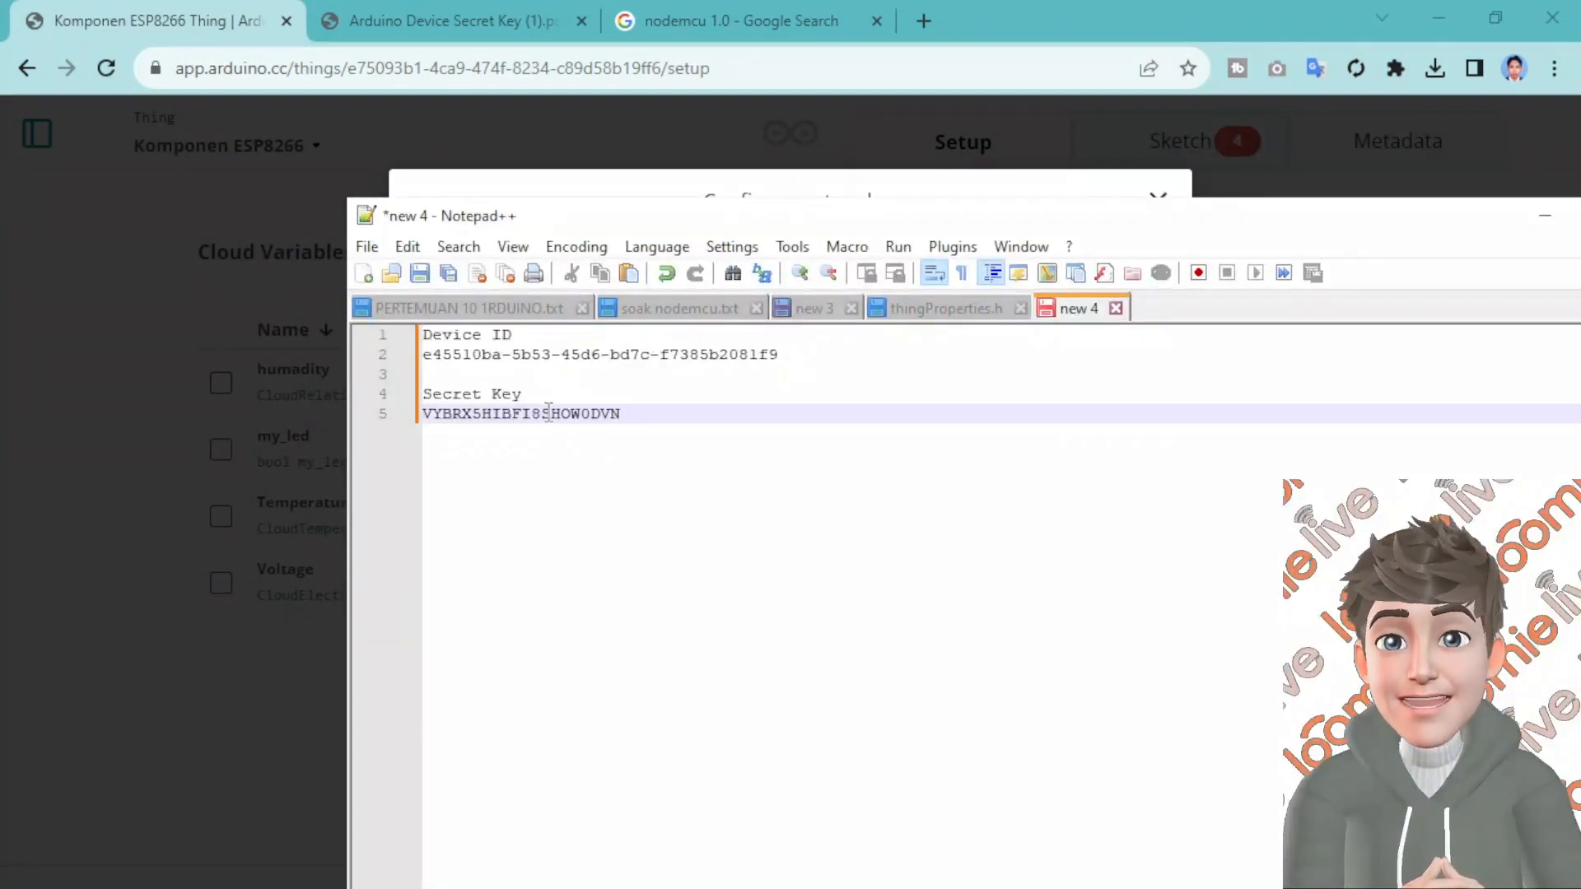
pyautogui.doubleClick(548, 414)
pyautogui.rightClick(545, 412)
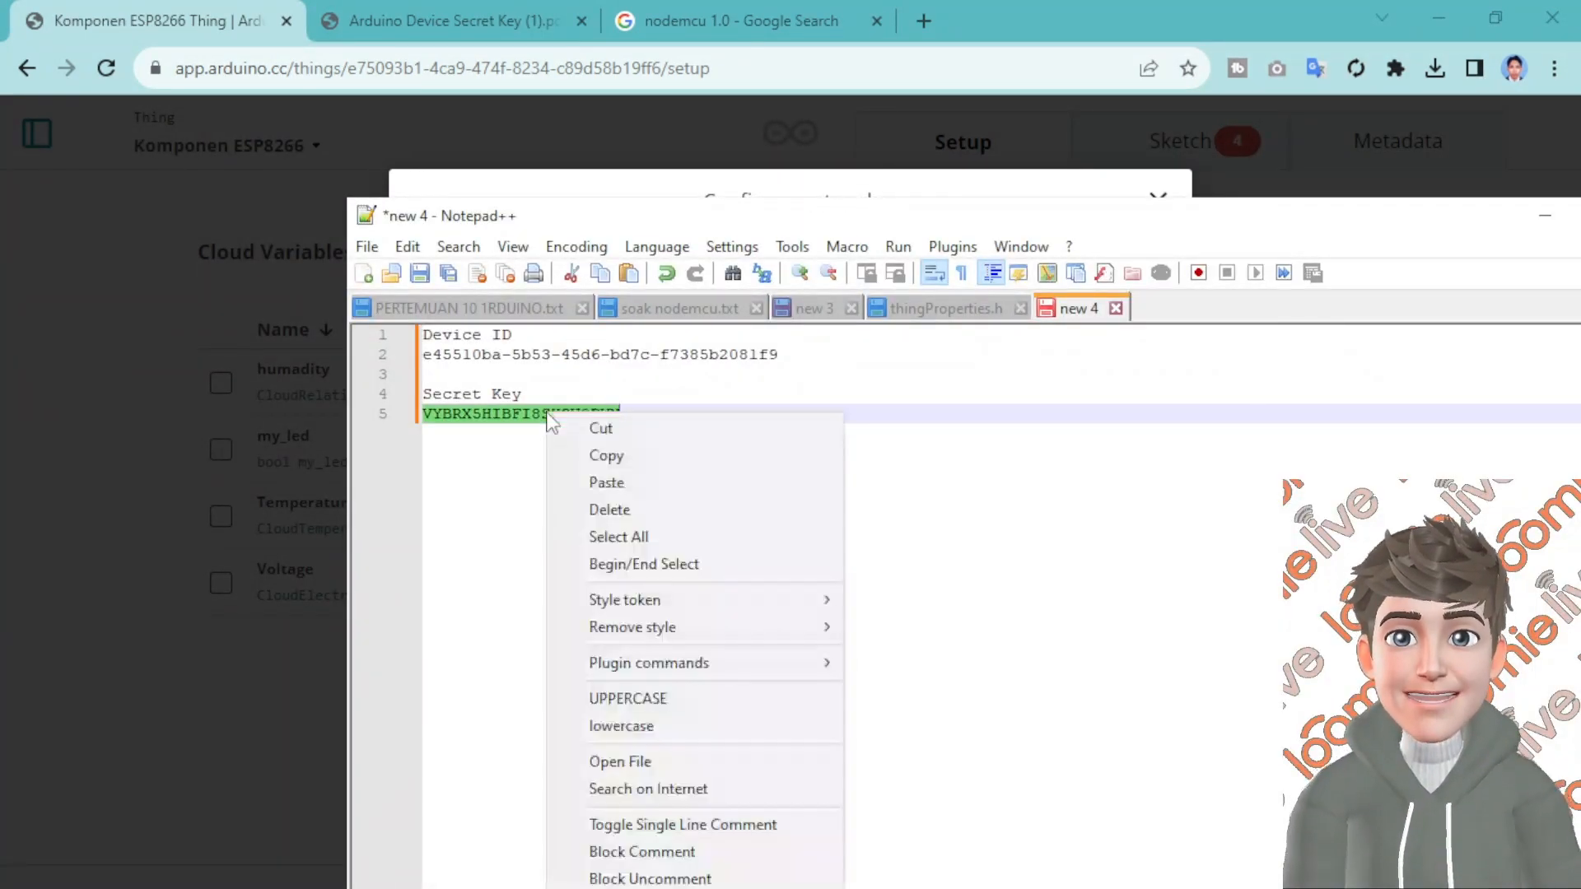
pyautogui.click(614, 453)
pyautogui.click(170, 30)
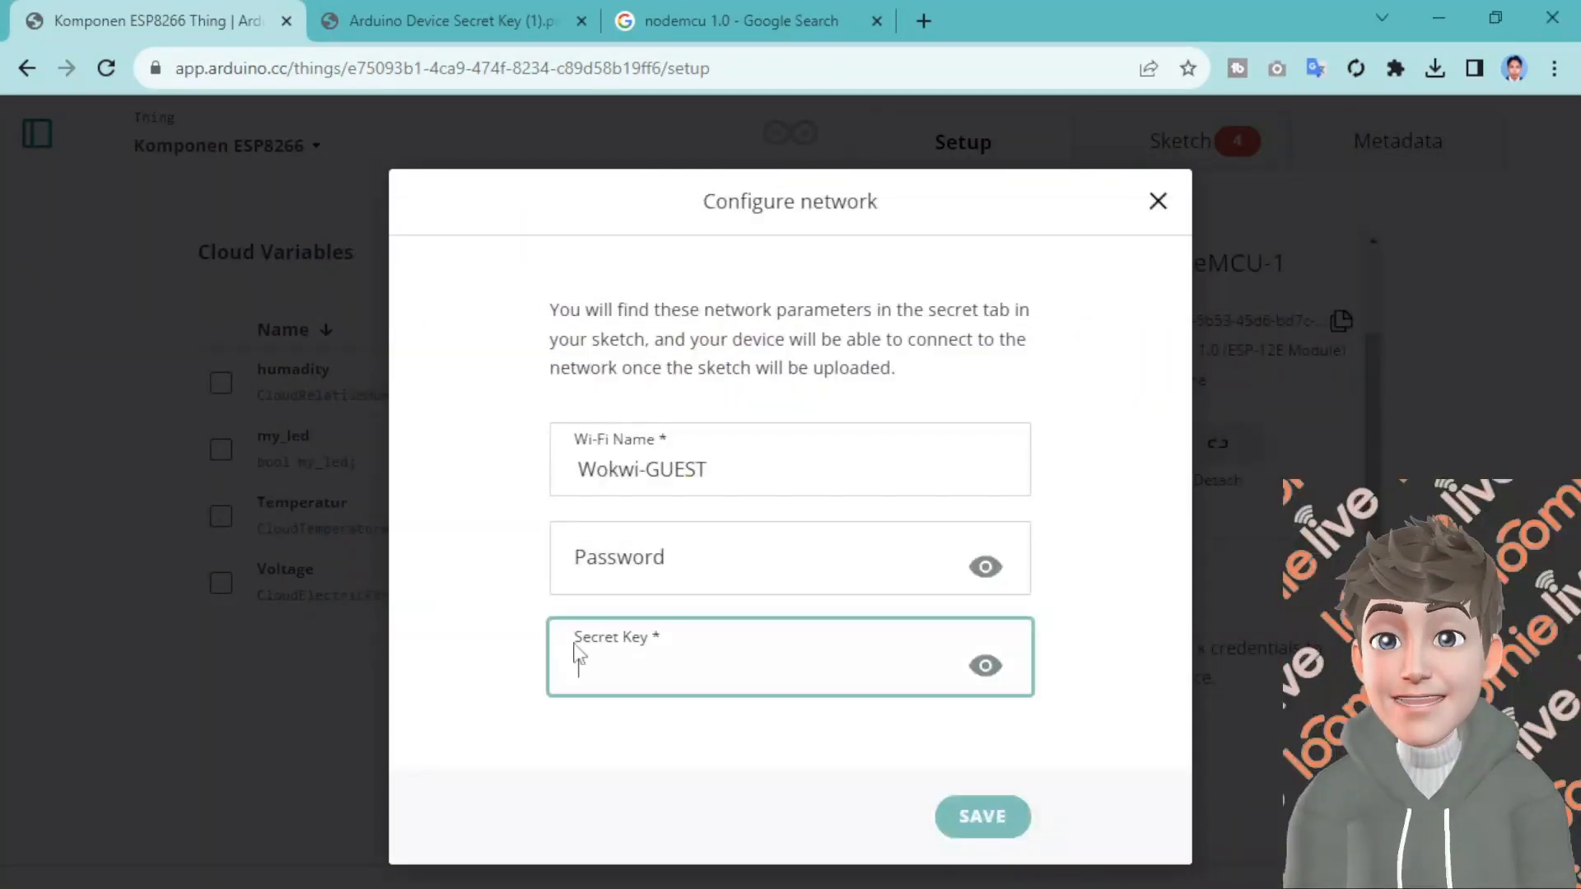
pyautogui.rightClick(606, 676)
pyautogui.click(668, 481)
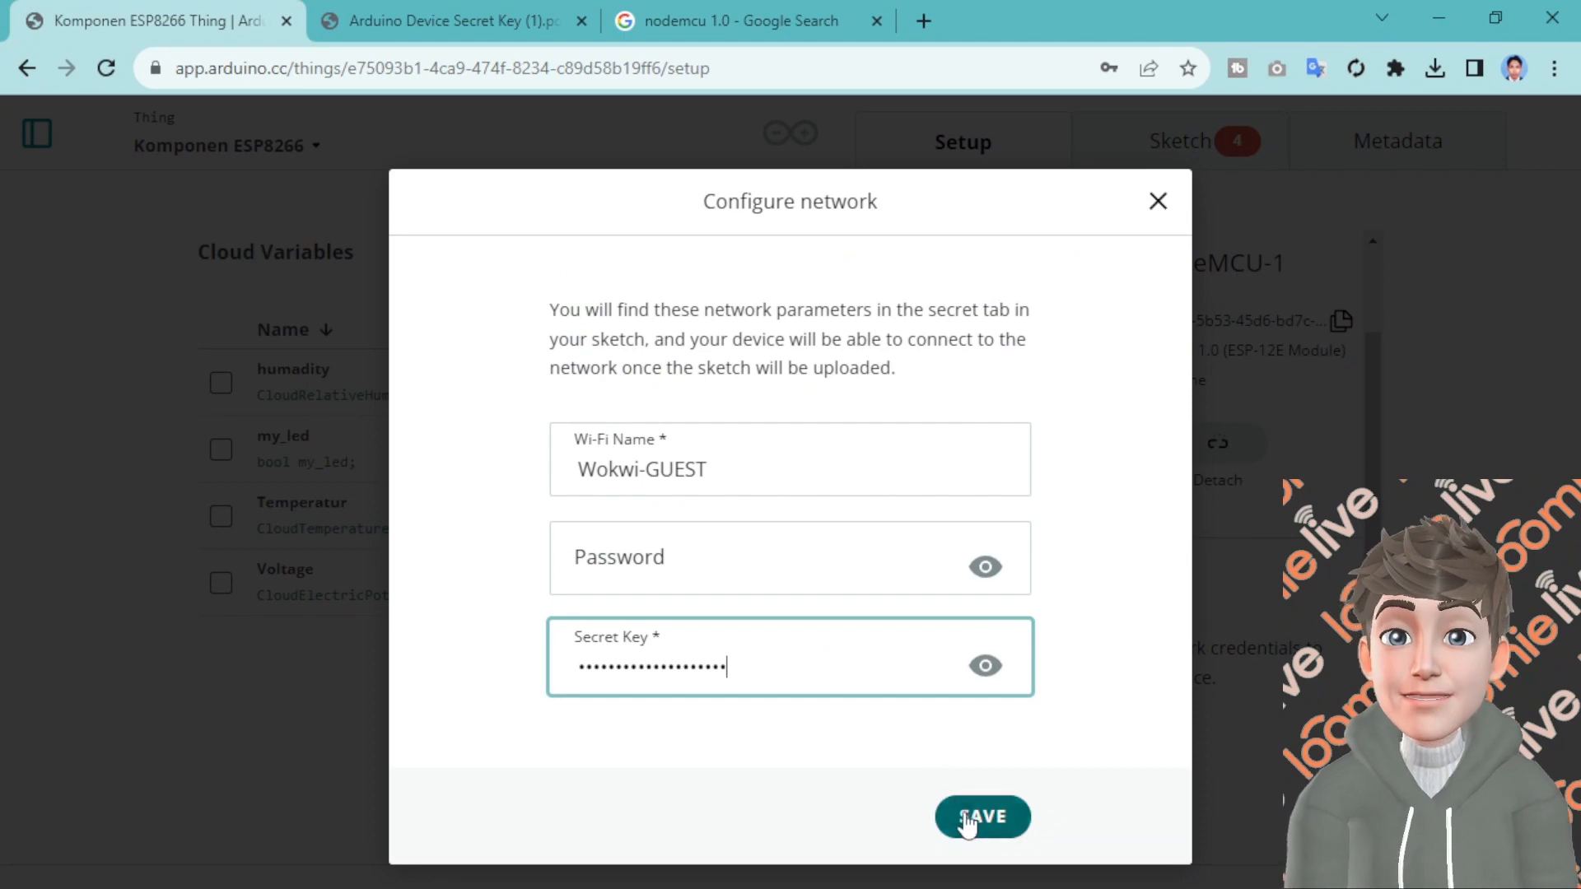
pyautogui.click(981, 817)
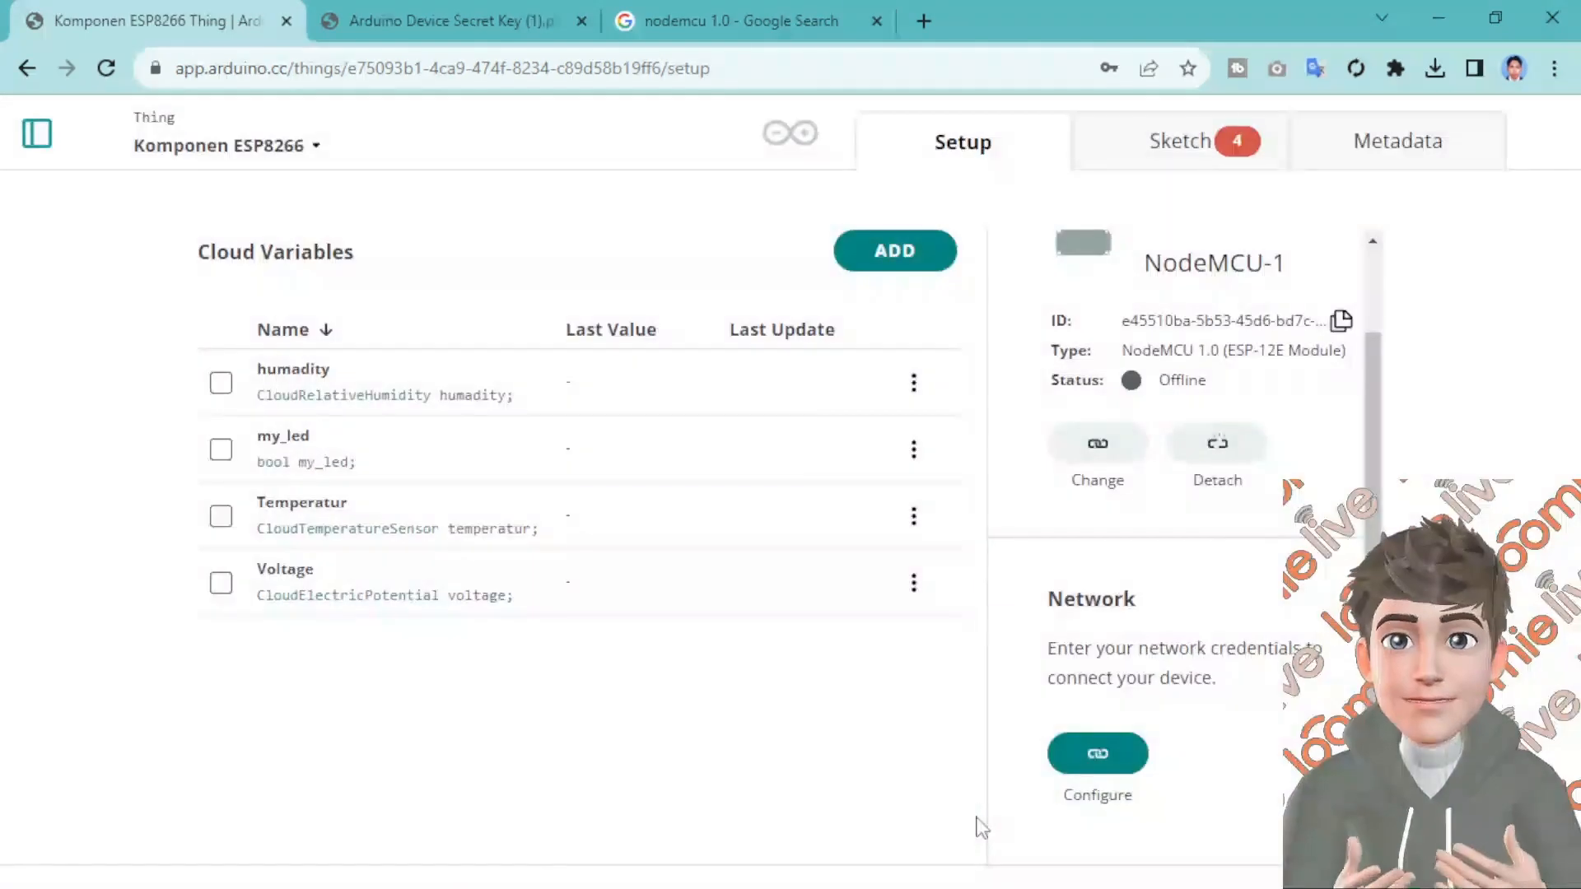
pyautogui.click(1149, 424)
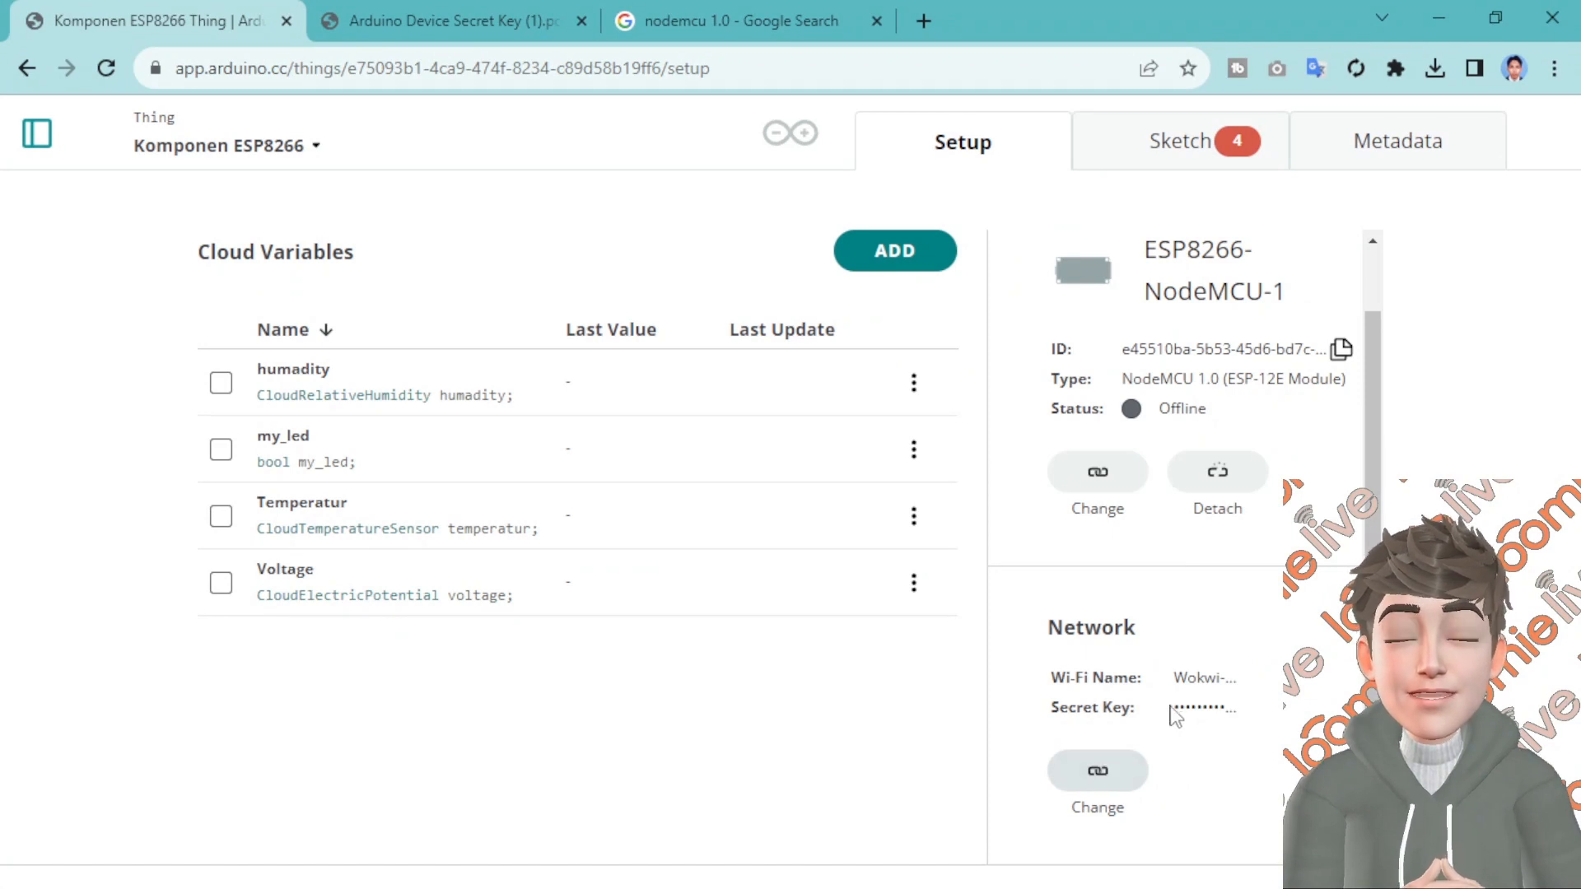
# Reveal the secret key in the network configuration and check it against the key noted in Notepad++
pyautogui.click(1102, 778)
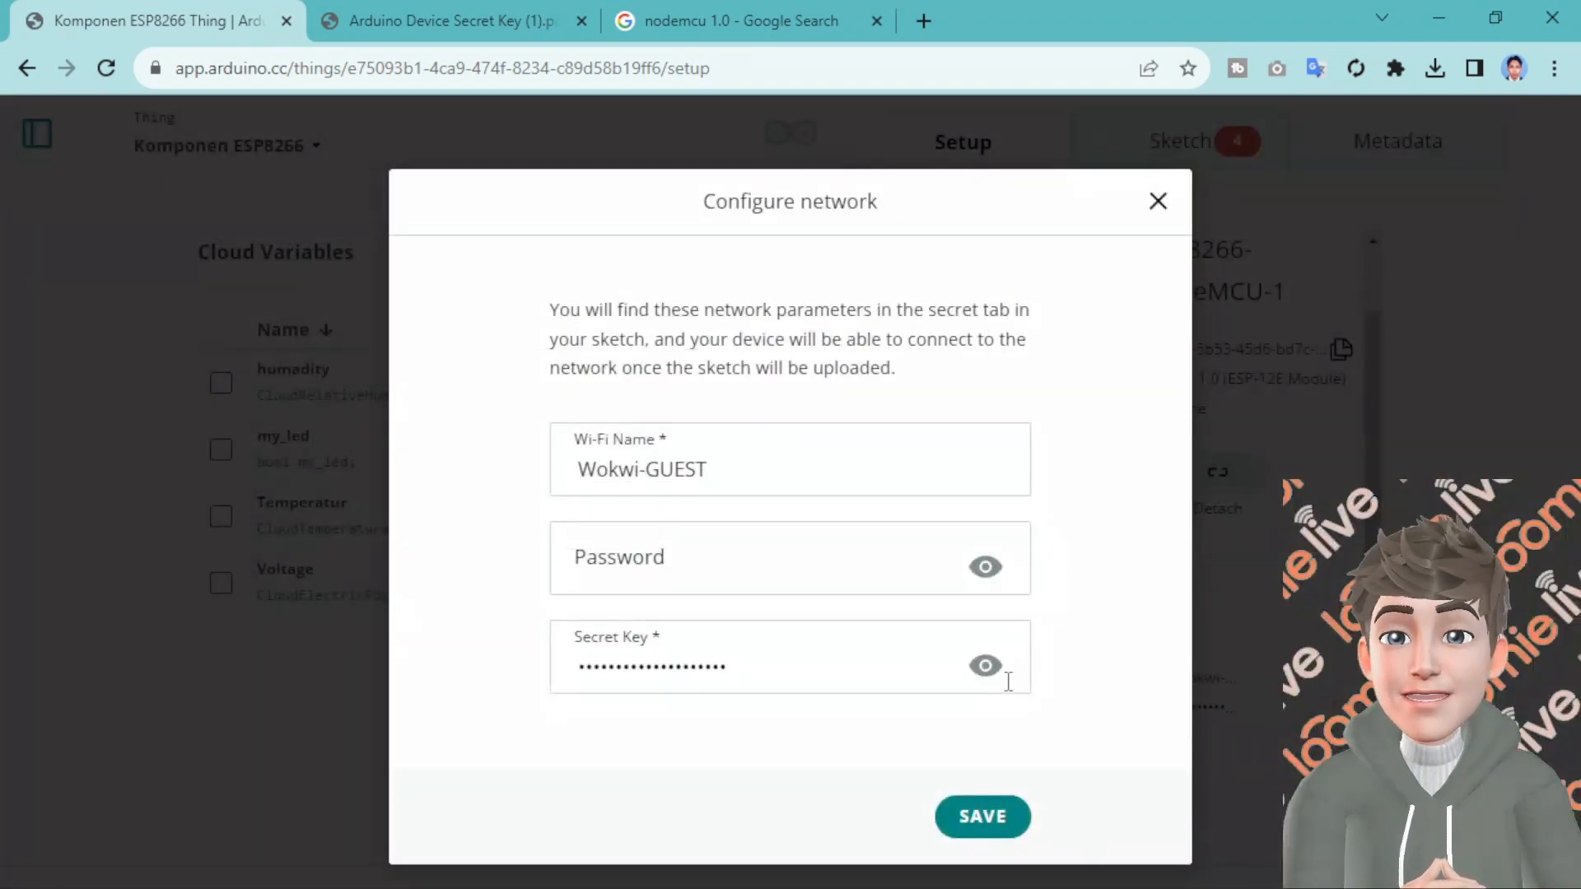
pyautogui.click(992, 670)
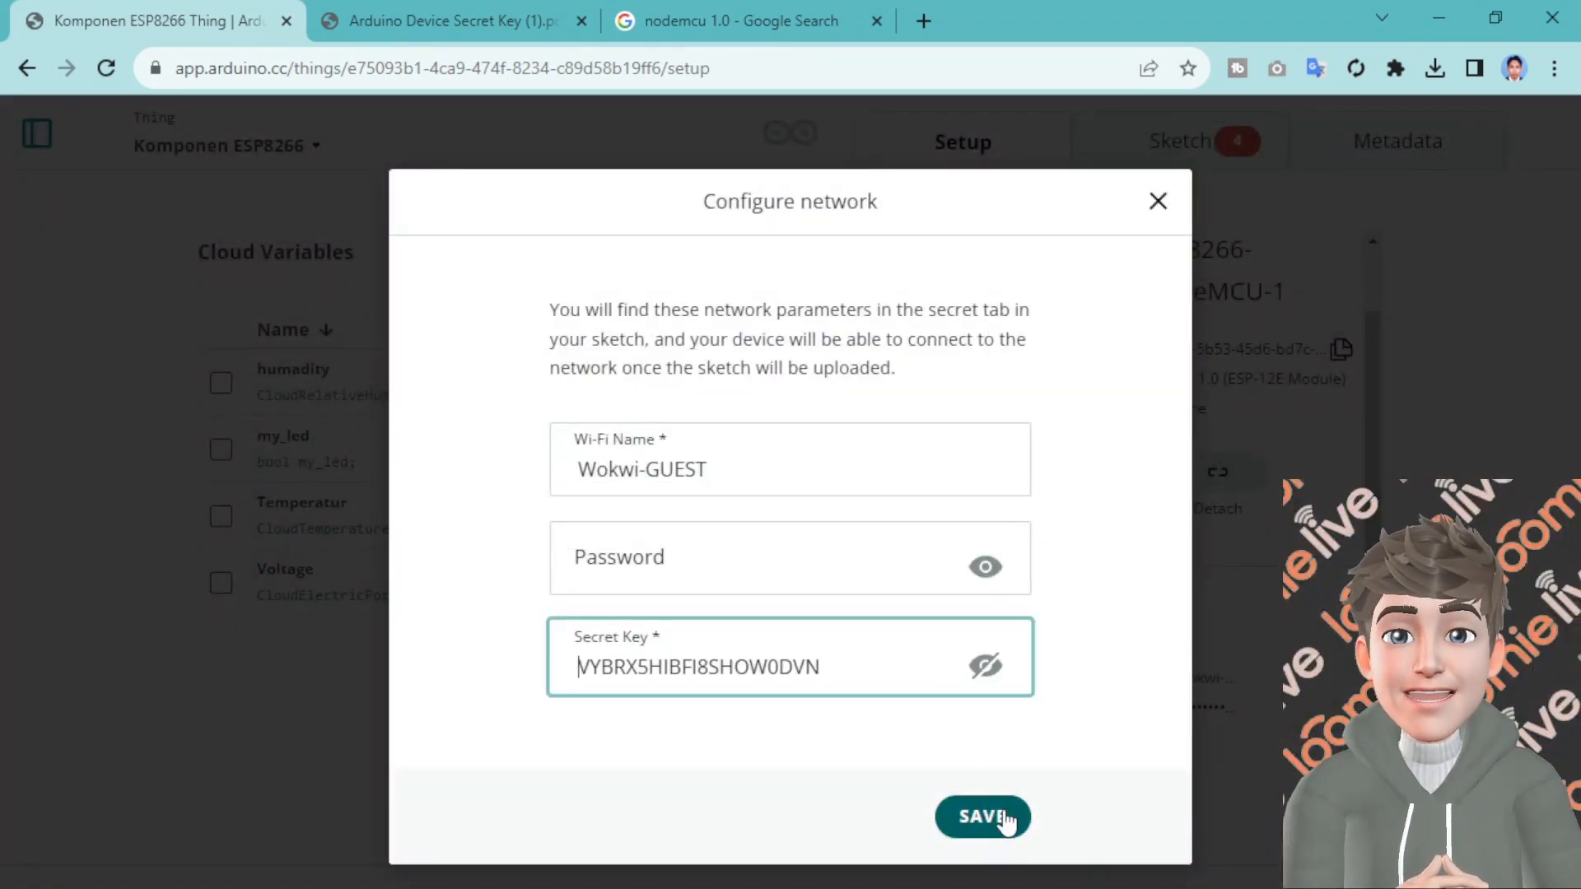
pyautogui.click(988, 818)
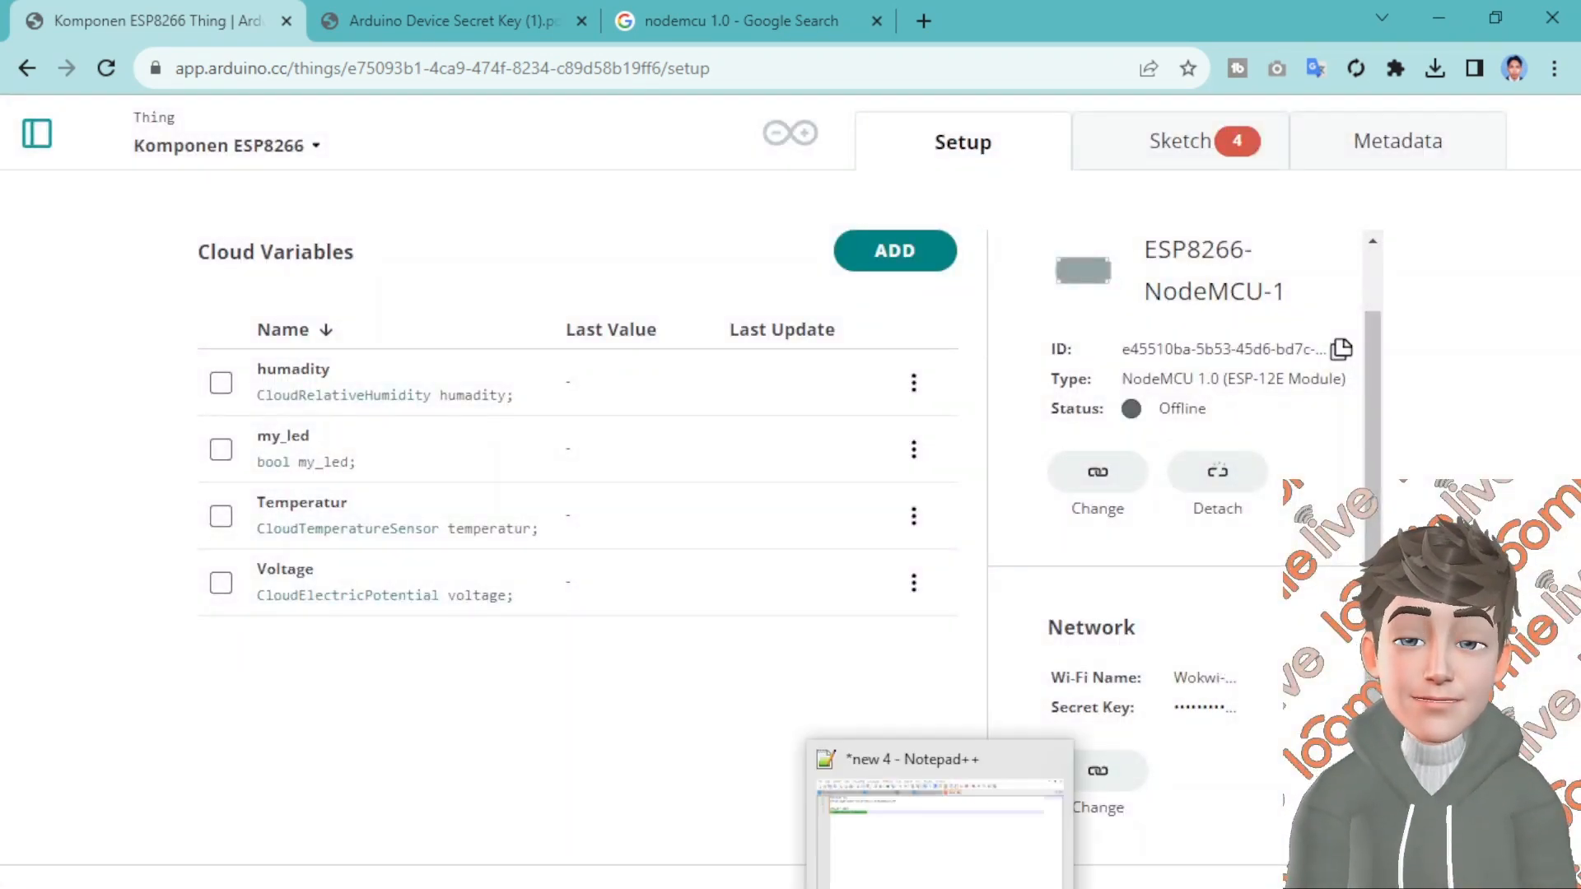
pyautogui.click(953, 887)
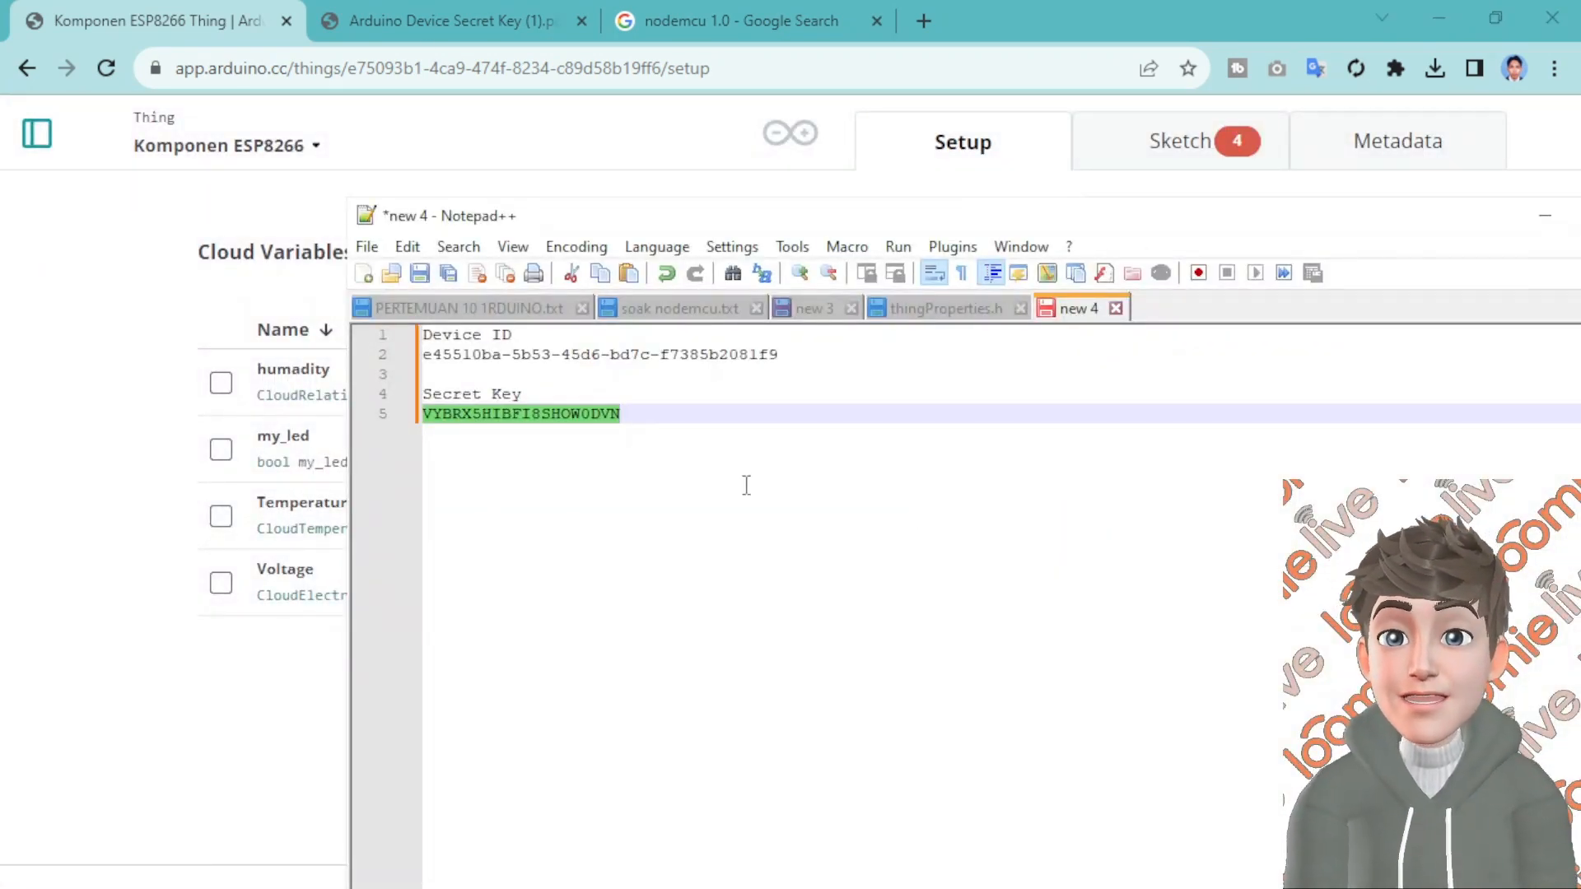
pyautogui.click(298, 706)
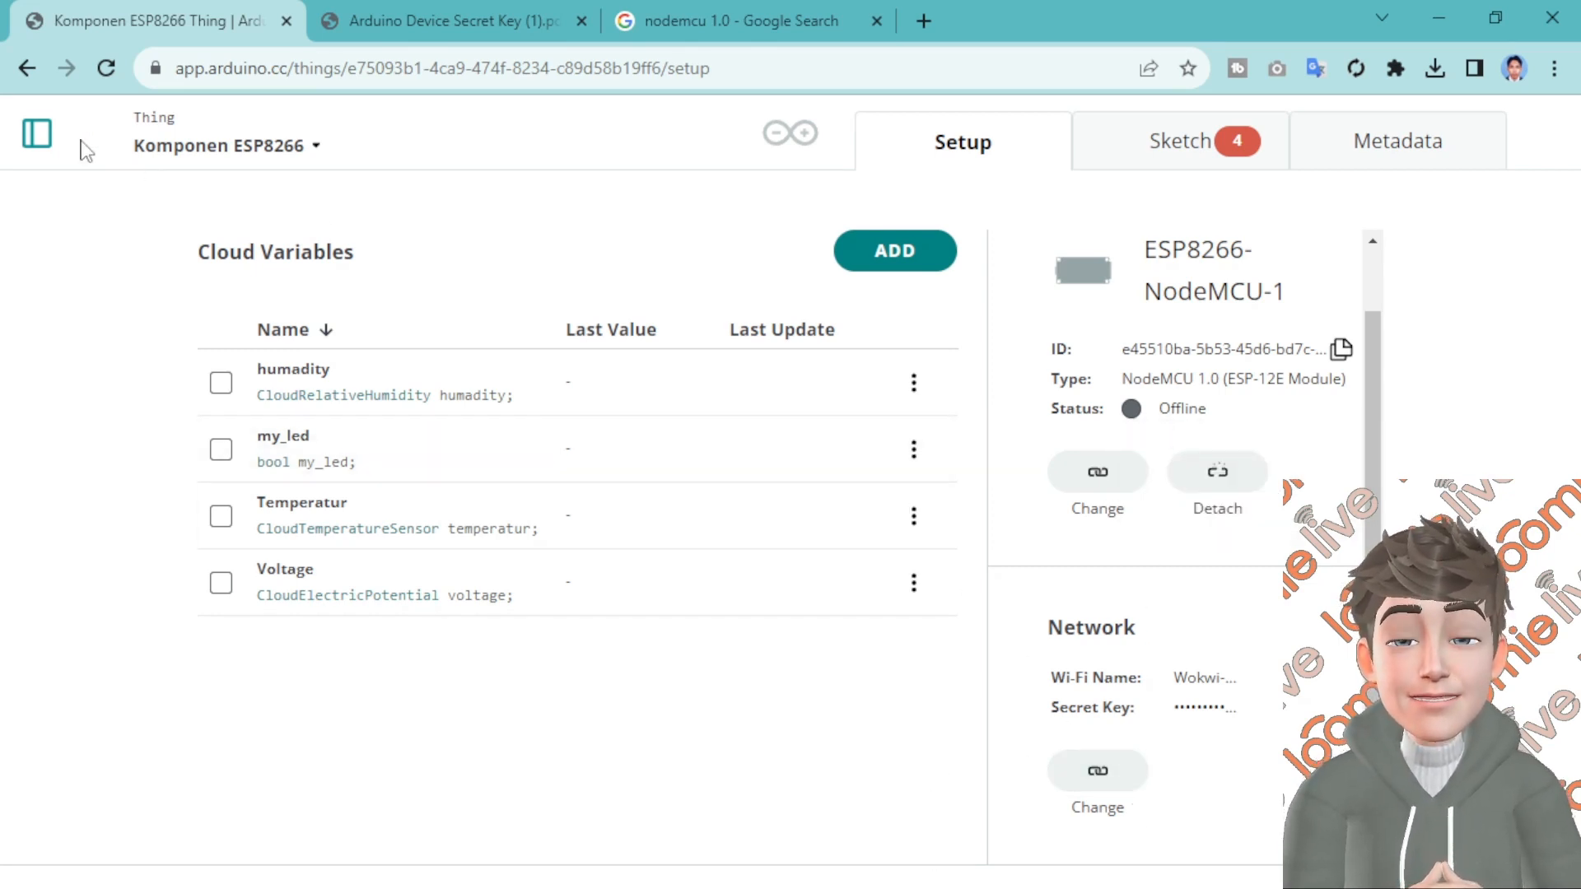
# Go to the list of Things and open the Komponen ESP8266 thing linked to ESP8266-NodeMCU-1
pyautogui.click(37, 134)
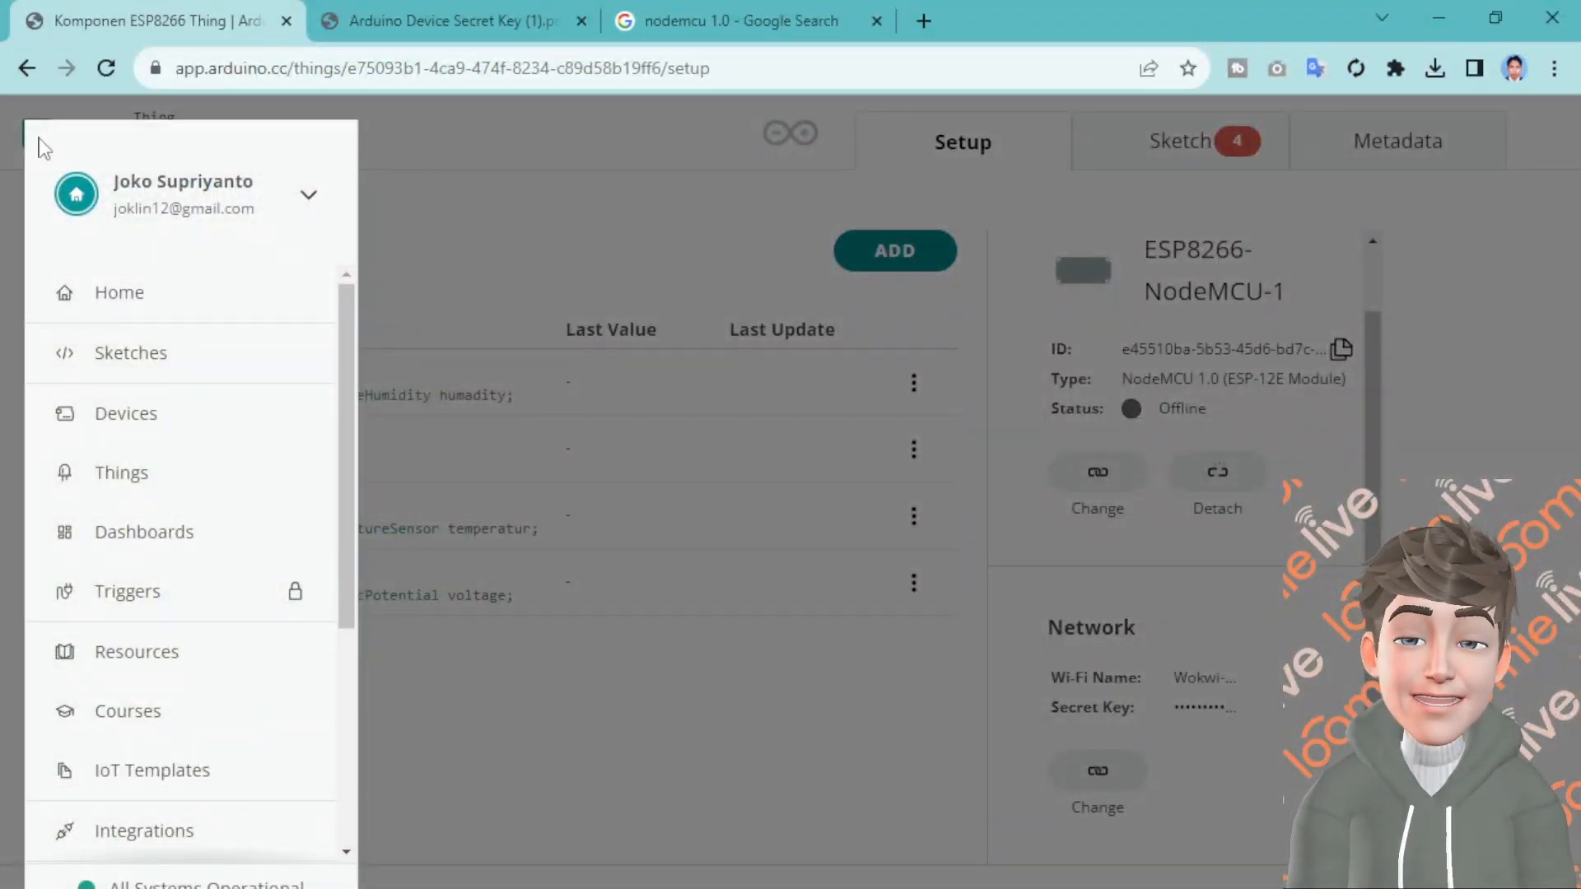
pyautogui.click(140, 556)
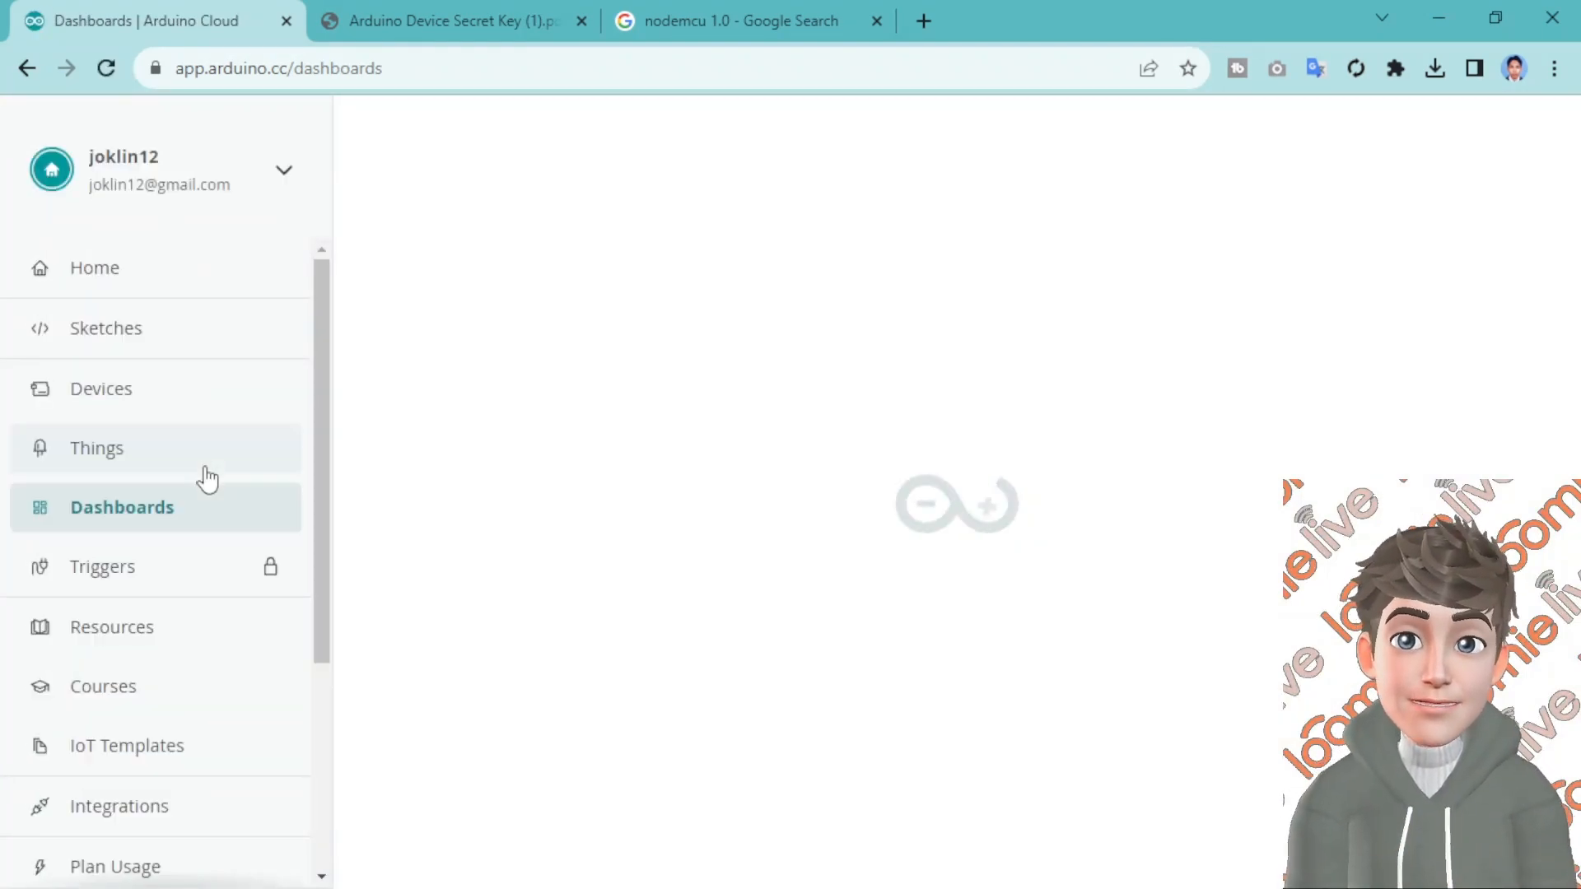
pyautogui.click(120, 448)
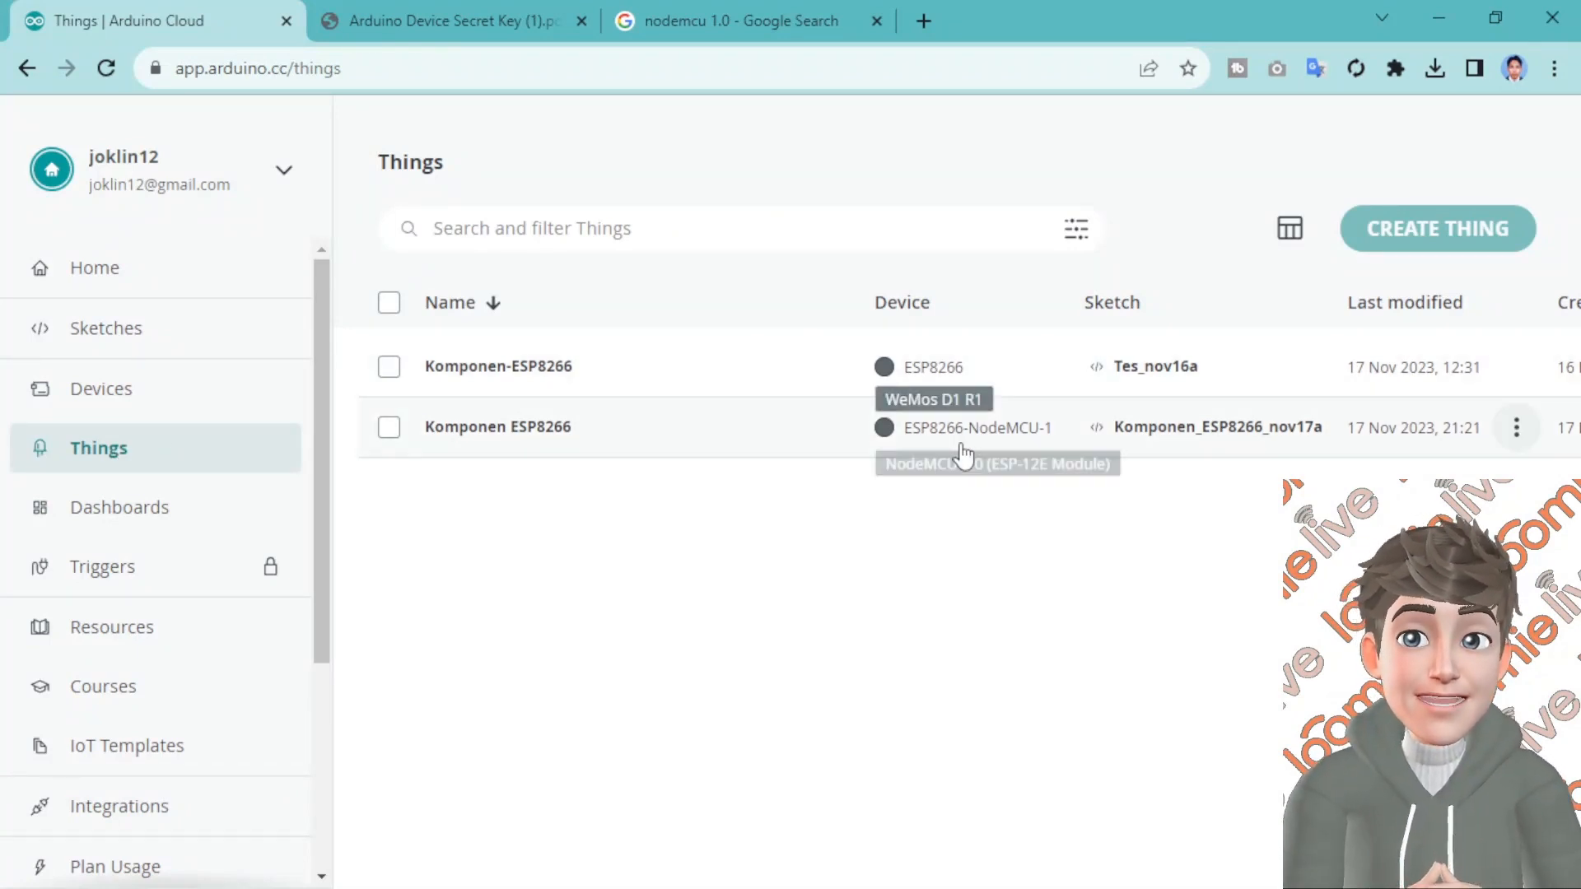
pyautogui.click(639, 427)
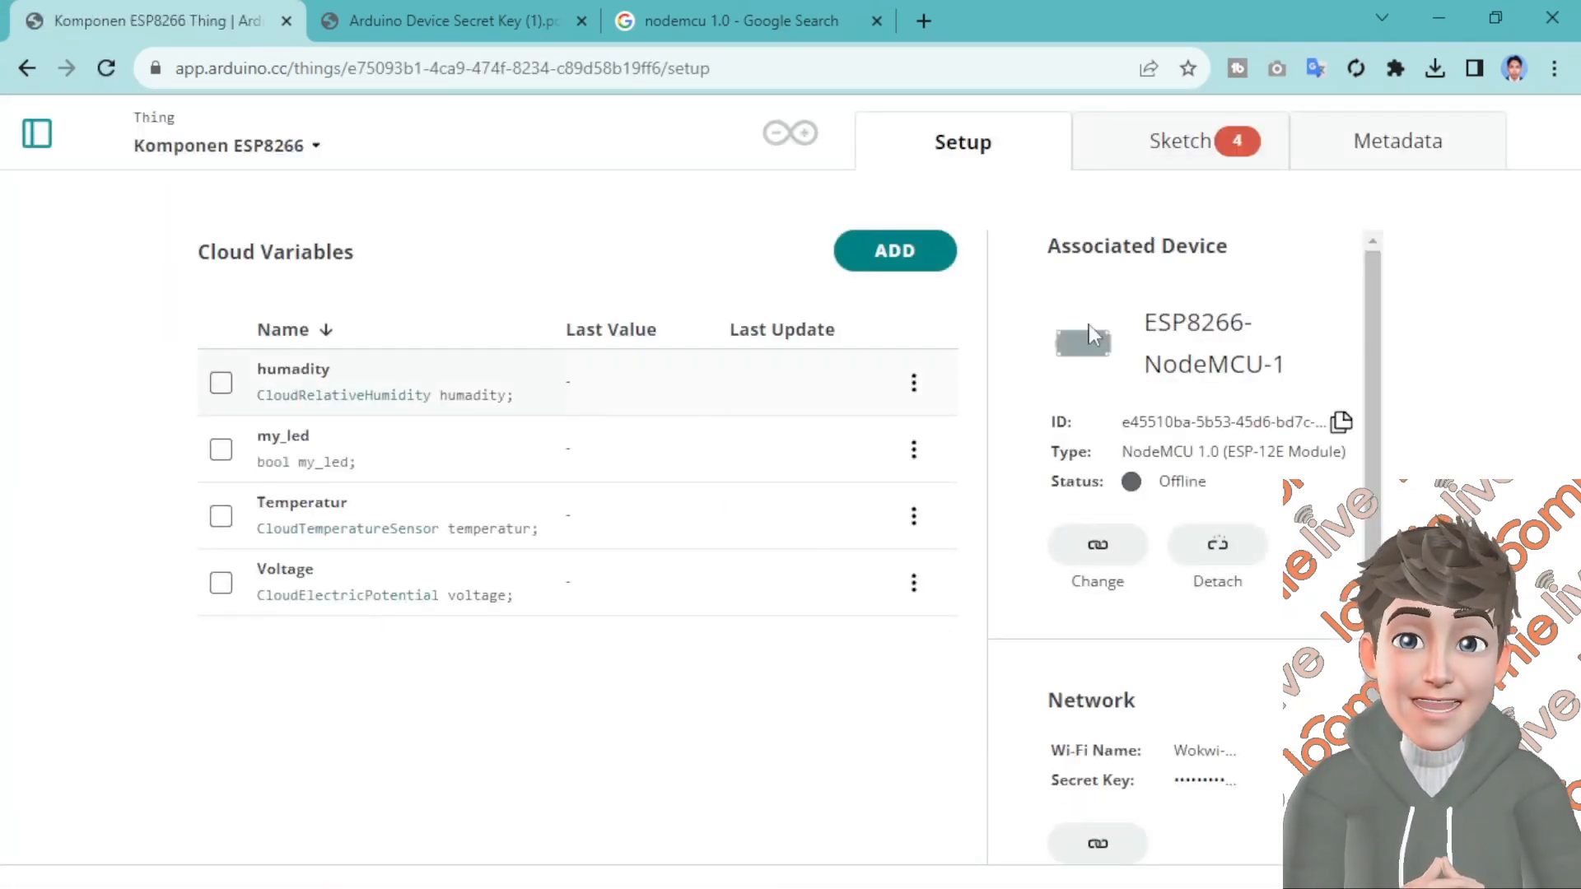
# Open the thing's sketch and examine the generated code, including the cloud variables listed in its header comment
pyautogui.click(1169, 155)
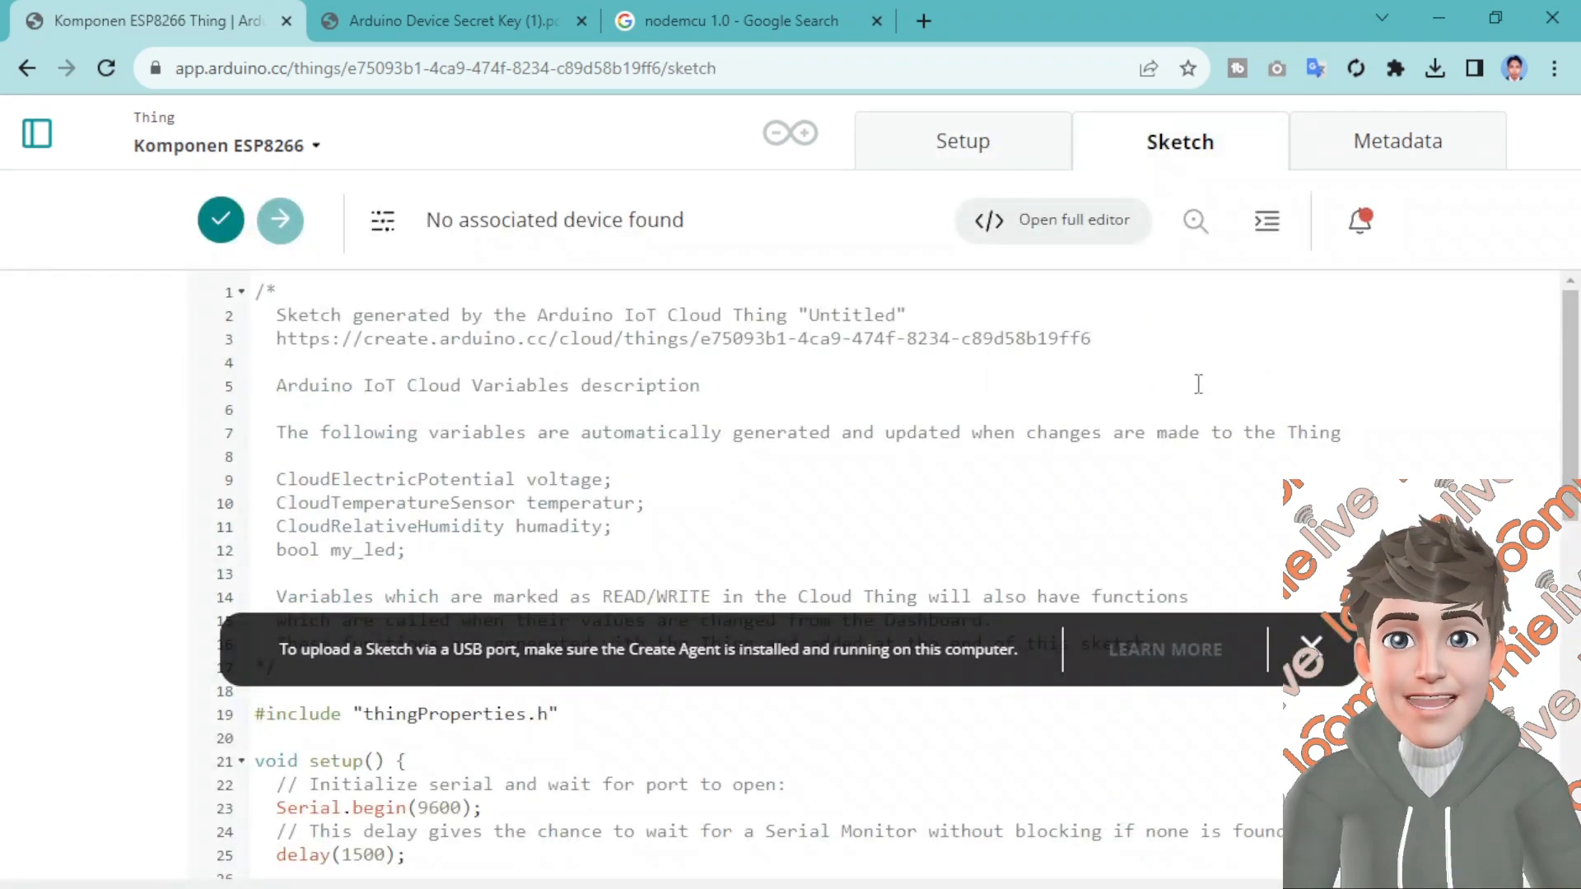
pyautogui.click(1310, 646)
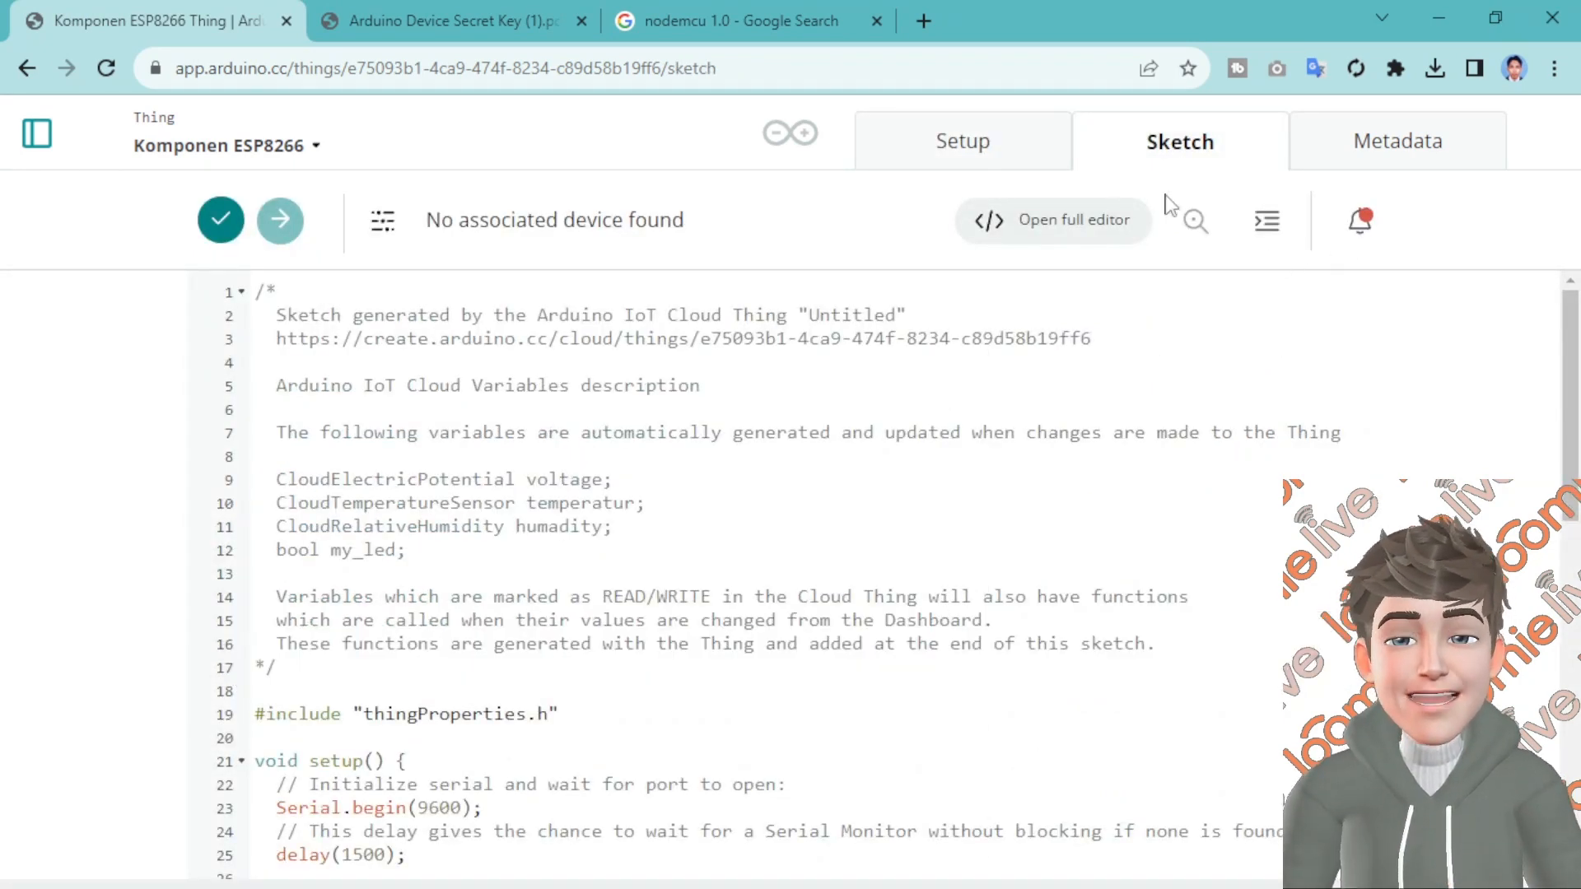
pyautogui.scroll(-2, 813, 527)
pyautogui.scroll(2, 802, 520)
pyautogui.moveTo(276, 296); pyautogui.dragTo(1079, 557)
pyautogui.scroll(-6, 1080, 560)
pyautogui.scroll(-5, 1081, 562)
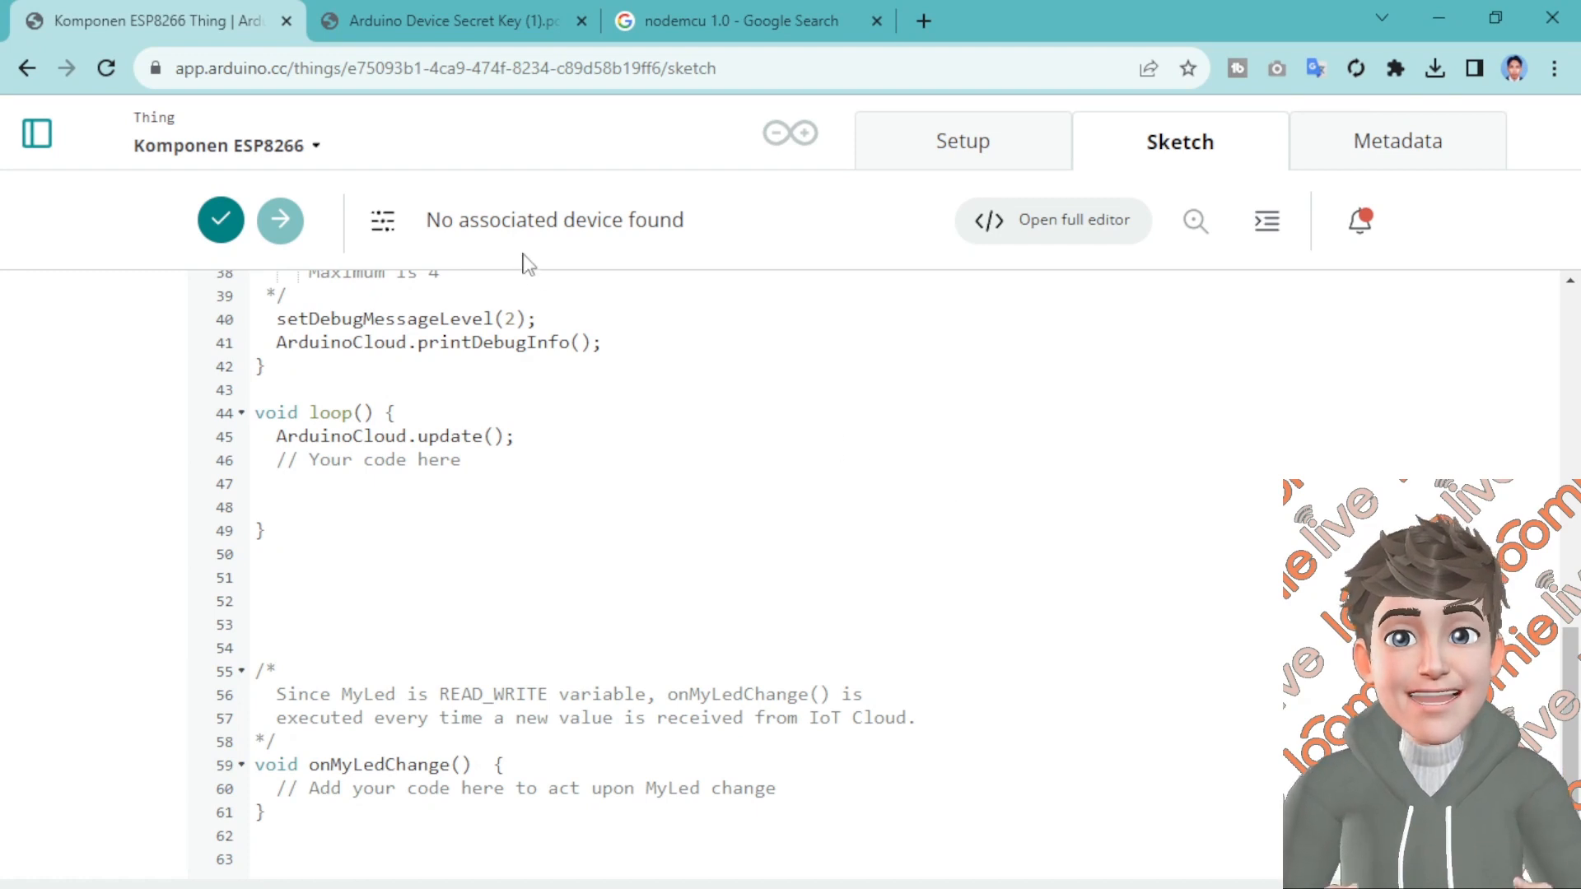
pyautogui.scroll(11, 548, 361)
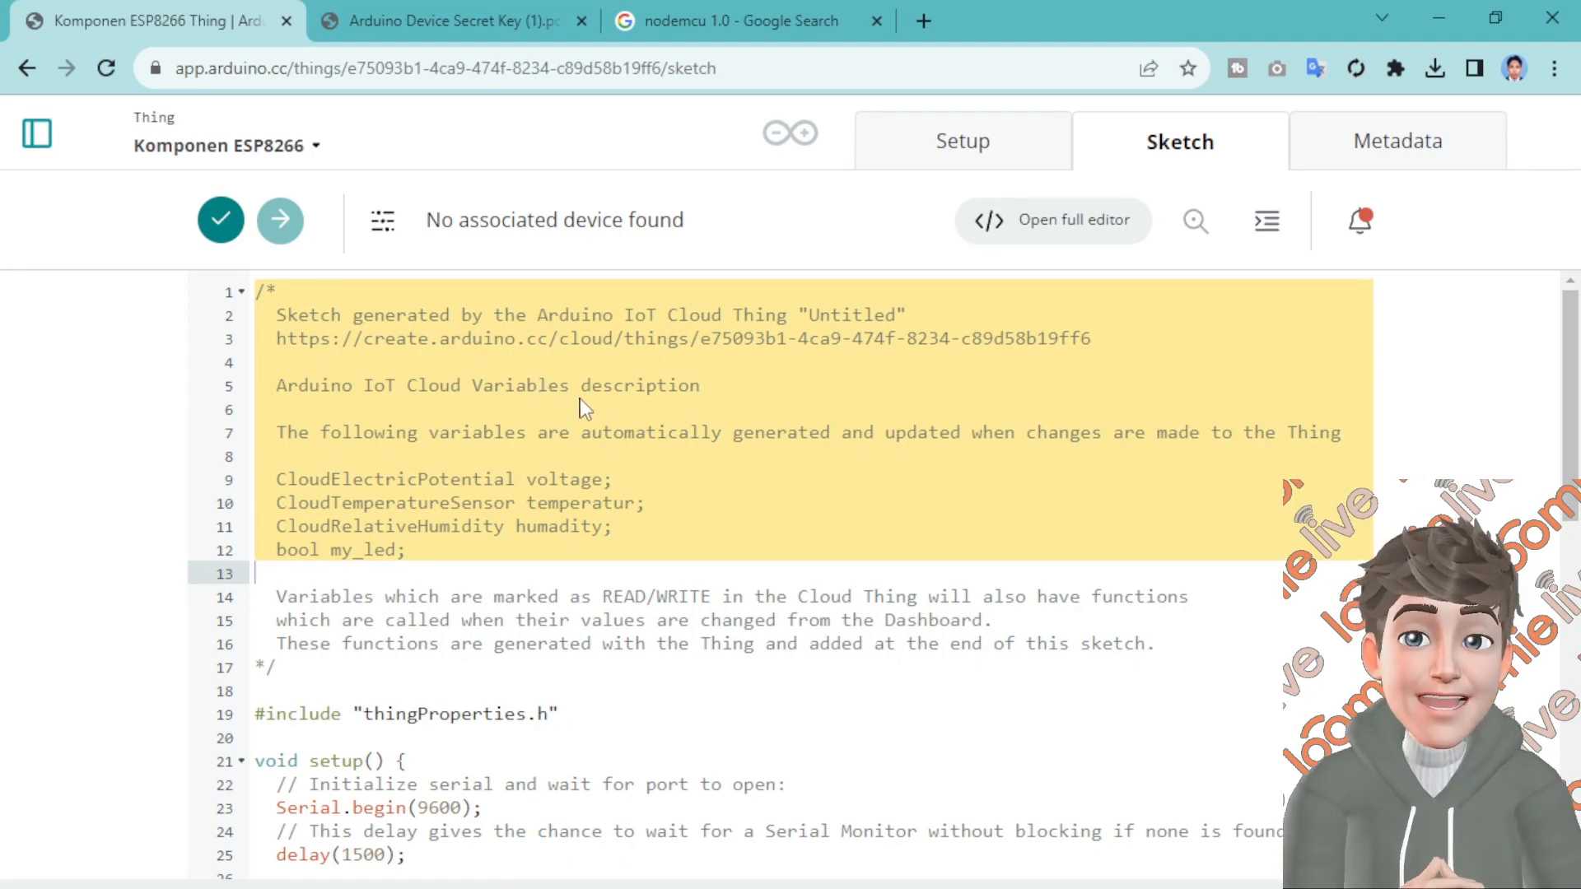
pyautogui.click(607, 526)
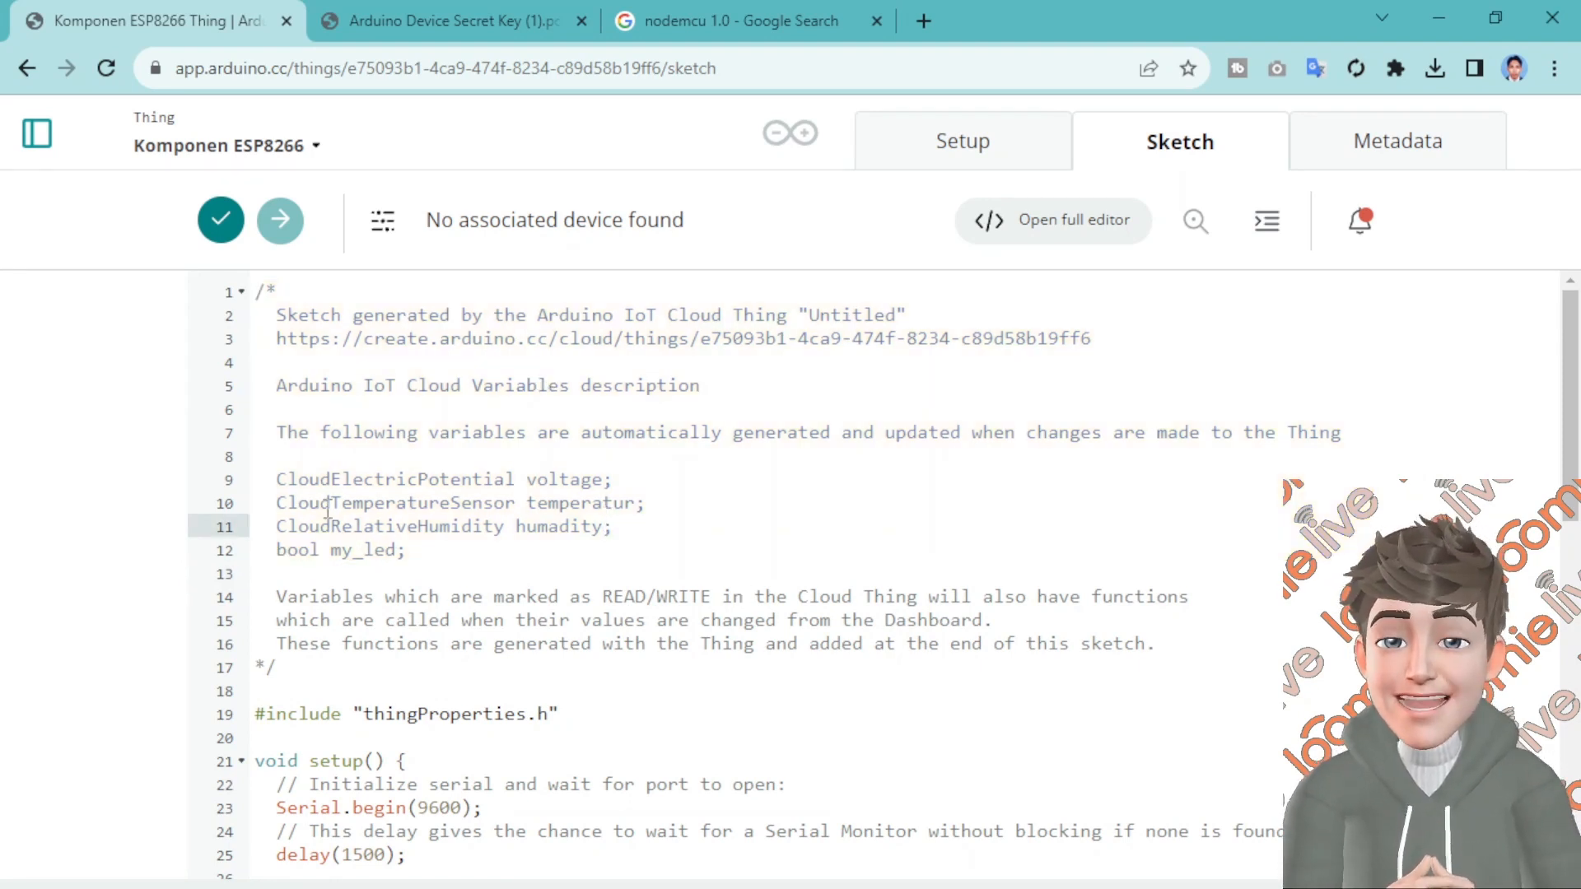
pyautogui.moveTo(267, 482); pyautogui.dragTo(635, 539)
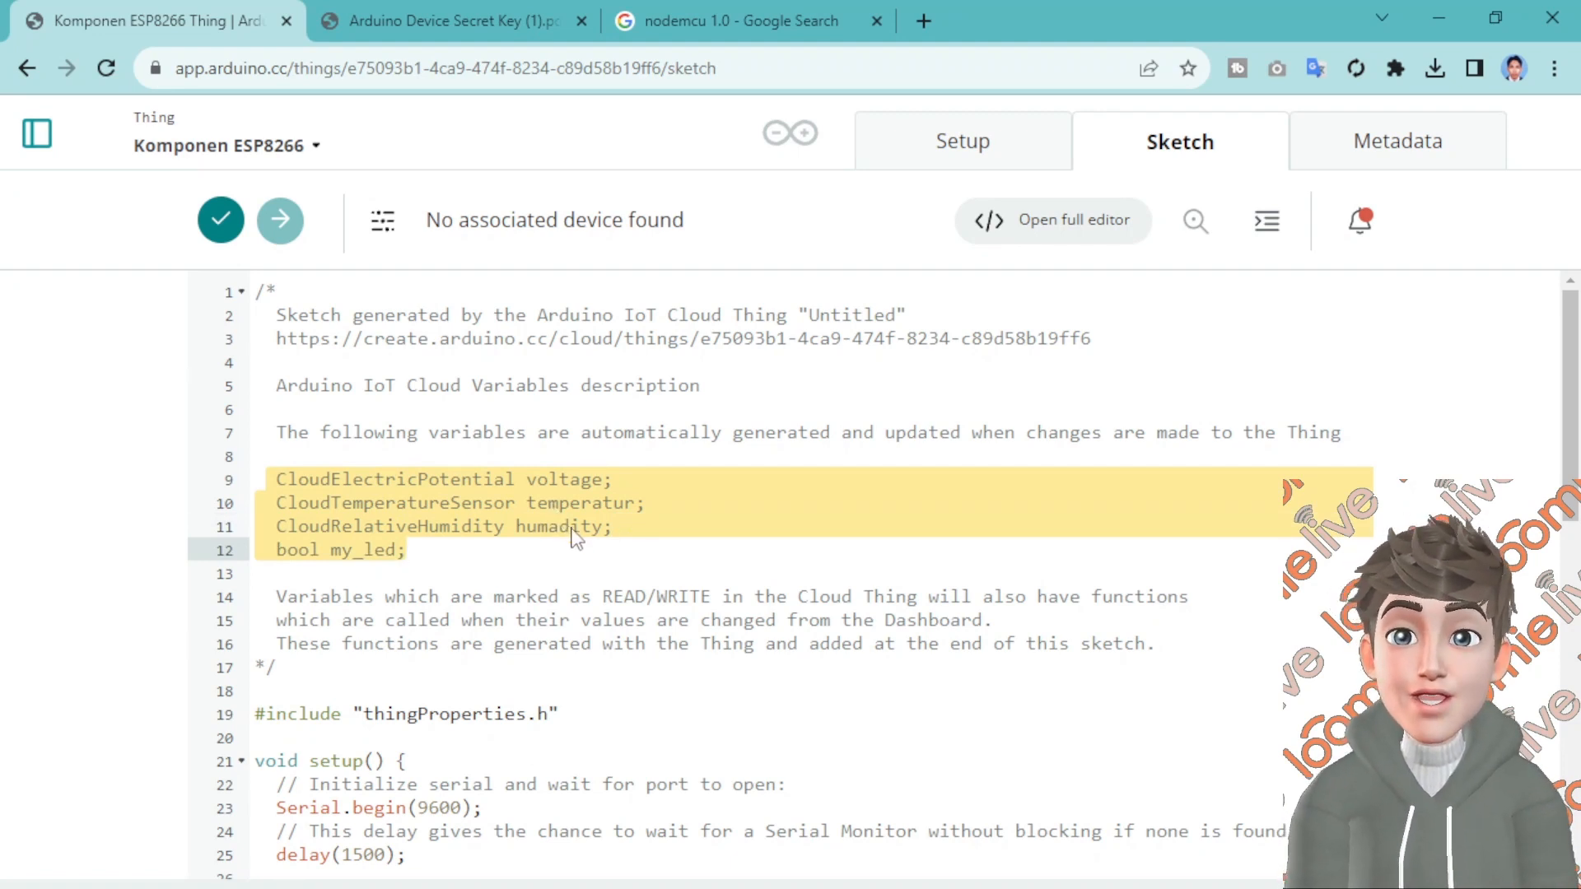
# Compare the cloud variables in the thing's setup with the variable declarations in the sketch's header comment
pyautogui.click(996, 156)
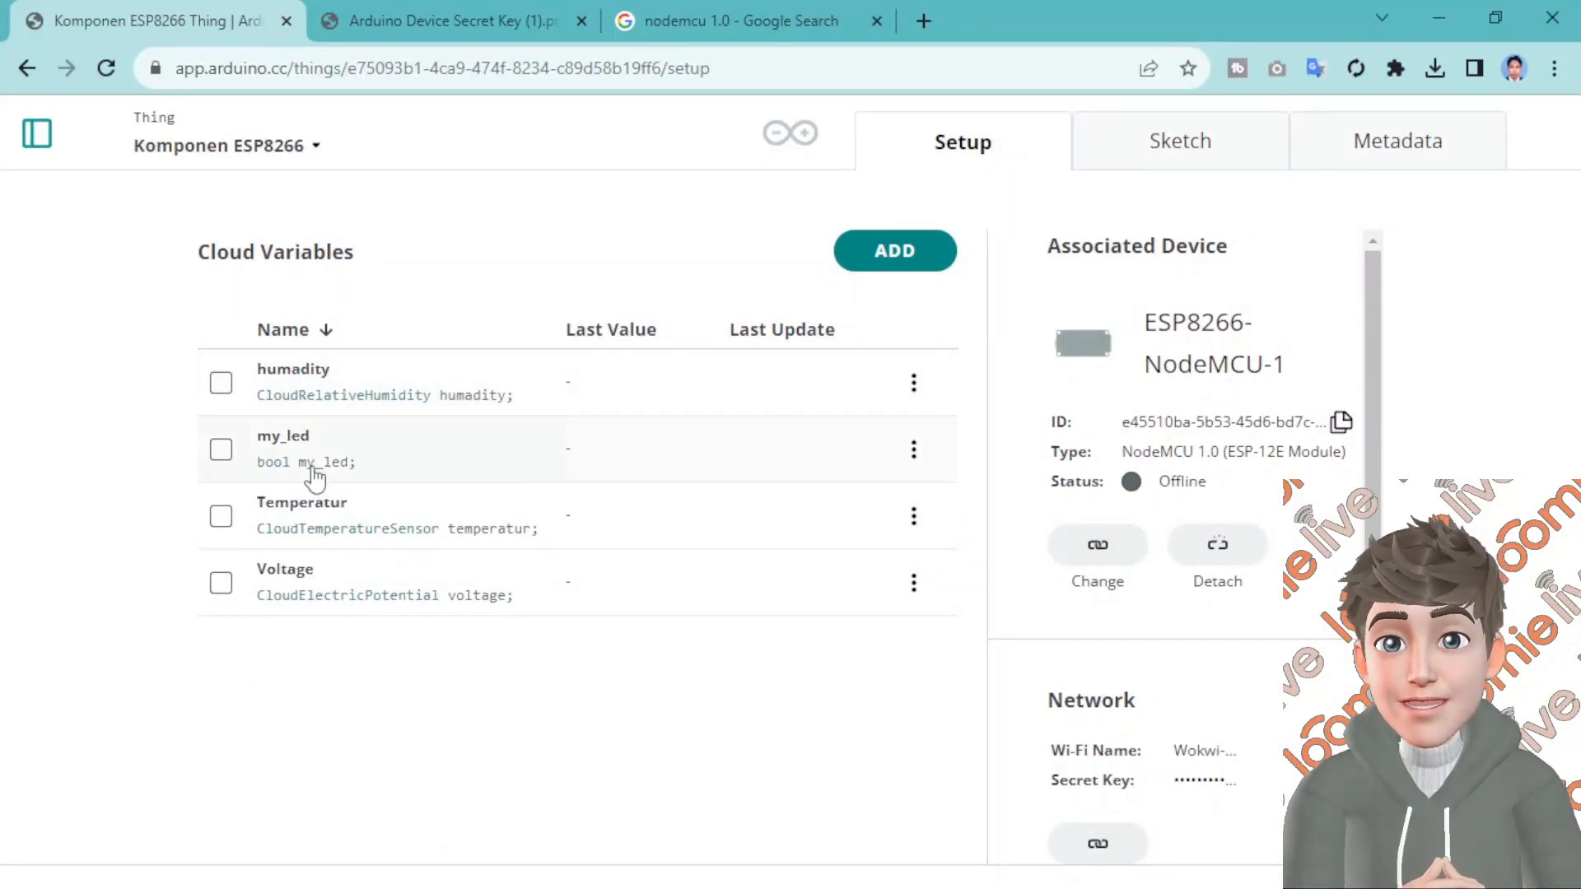
pyautogui.click(1173, 139)
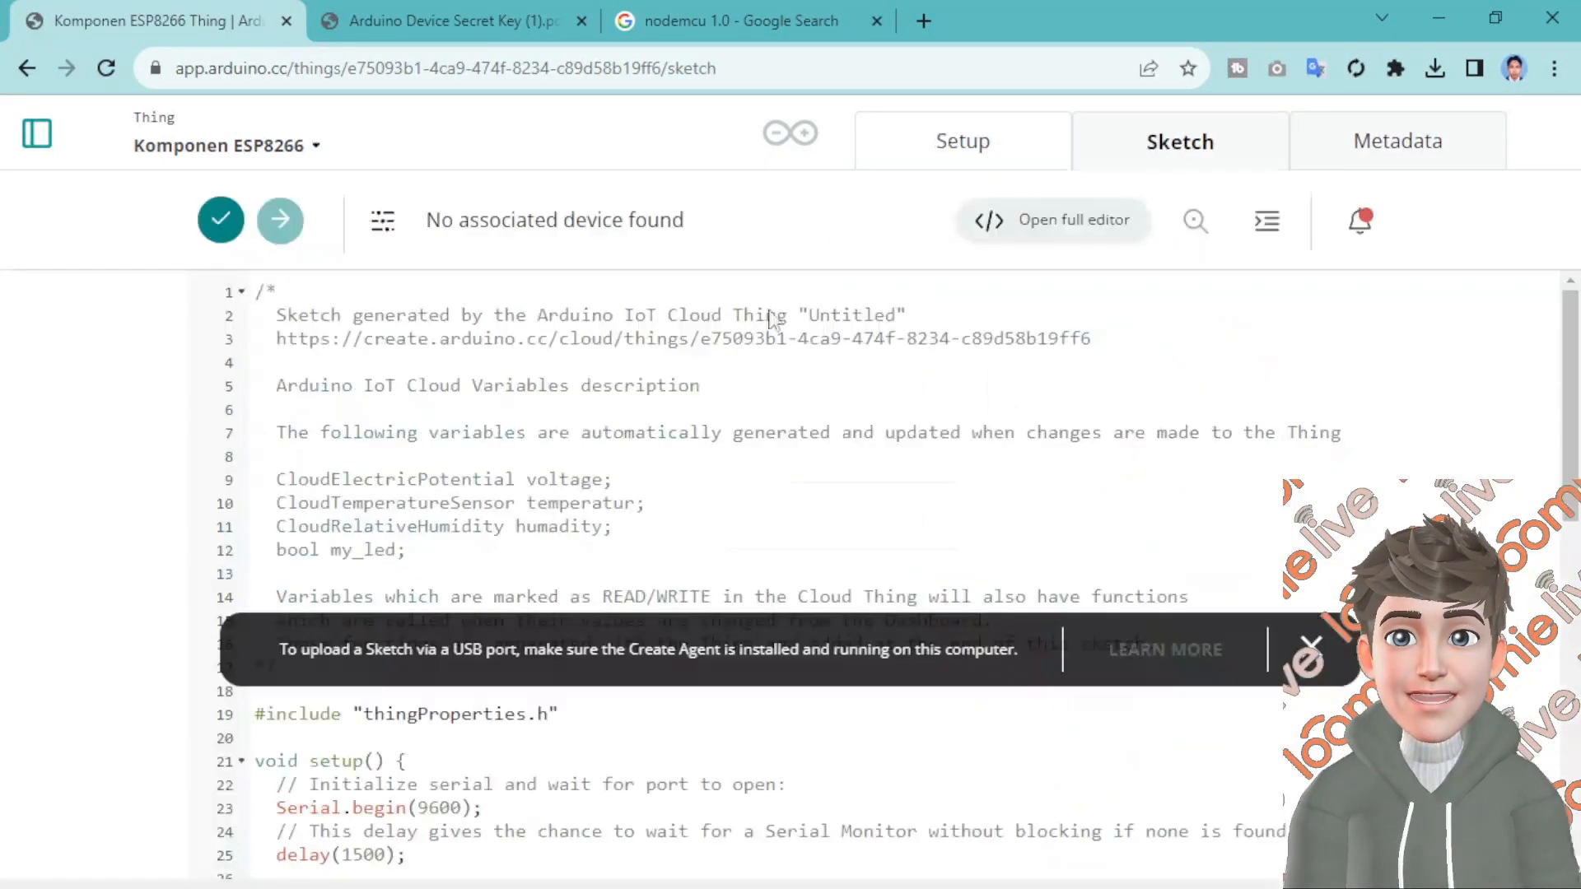
pyautogui.click(424, 547)
pyautogui.moveTo(428, 552); pyautogui.dragTo(272, 469)
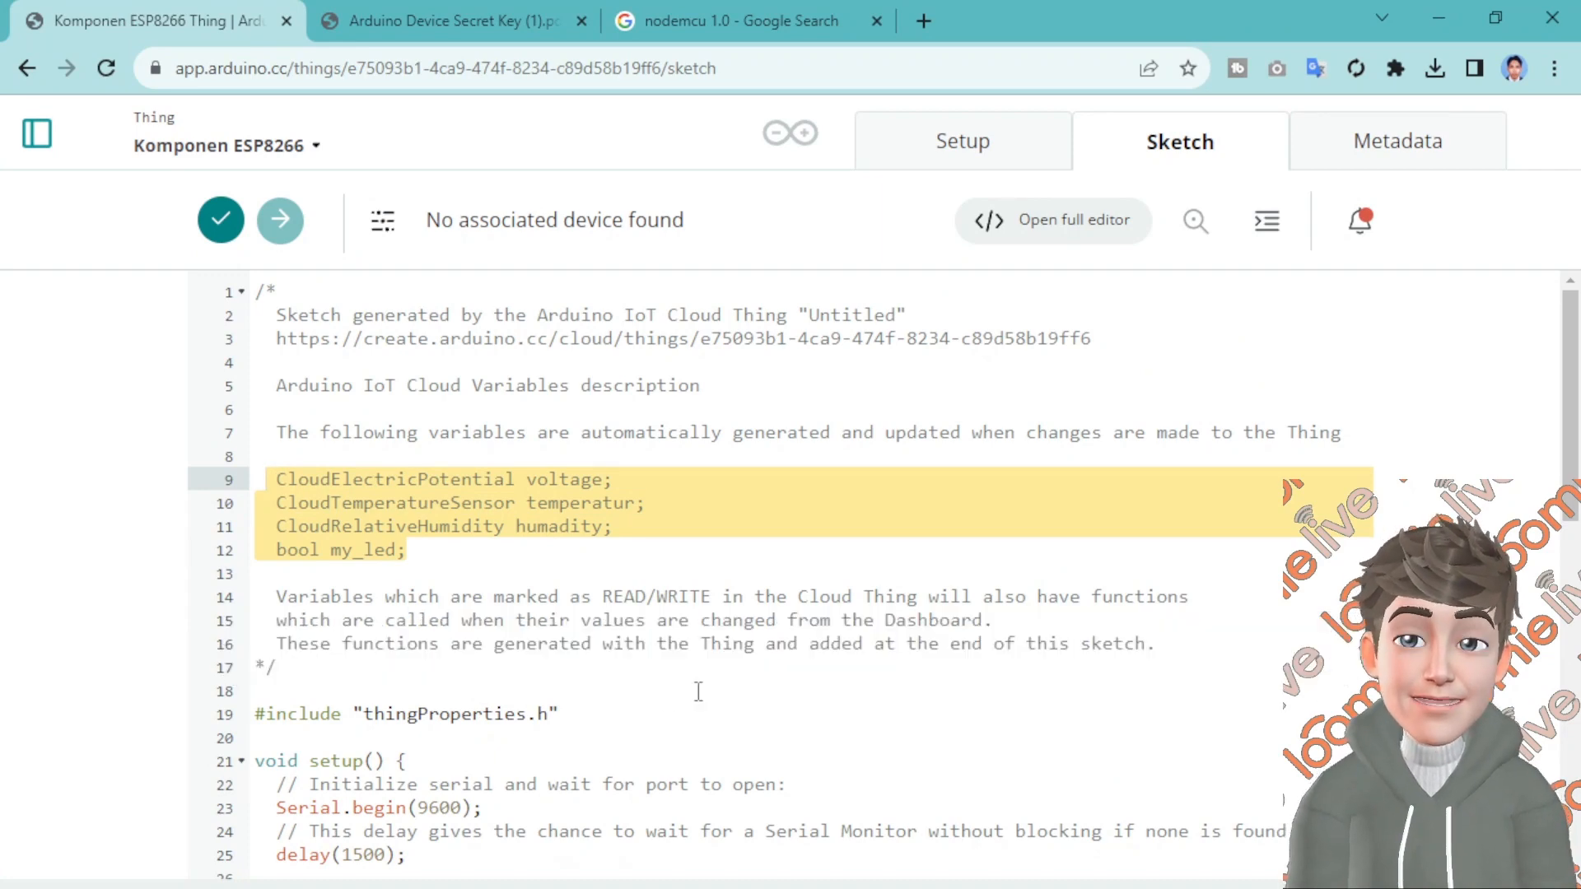
# Read through the sketch's setup, loop and onMyLedChange functions to see where custom code belongs
pyautogui.scroll(-3, 535, 707)
pyautogui.scroll(-5, 535, 707)
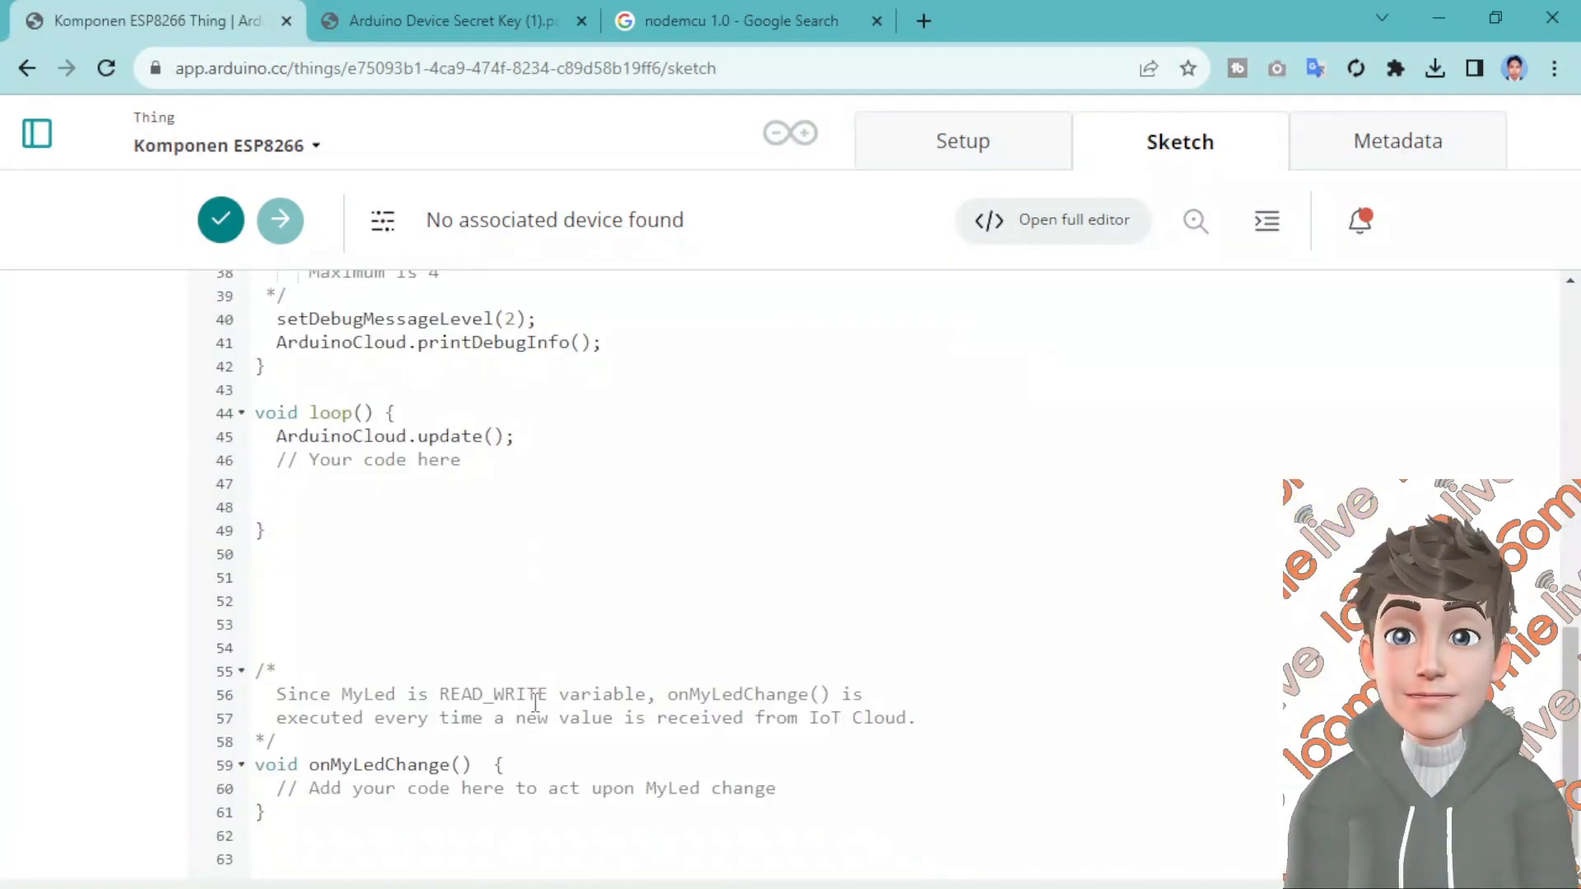
pyautogui.click(431, 17)
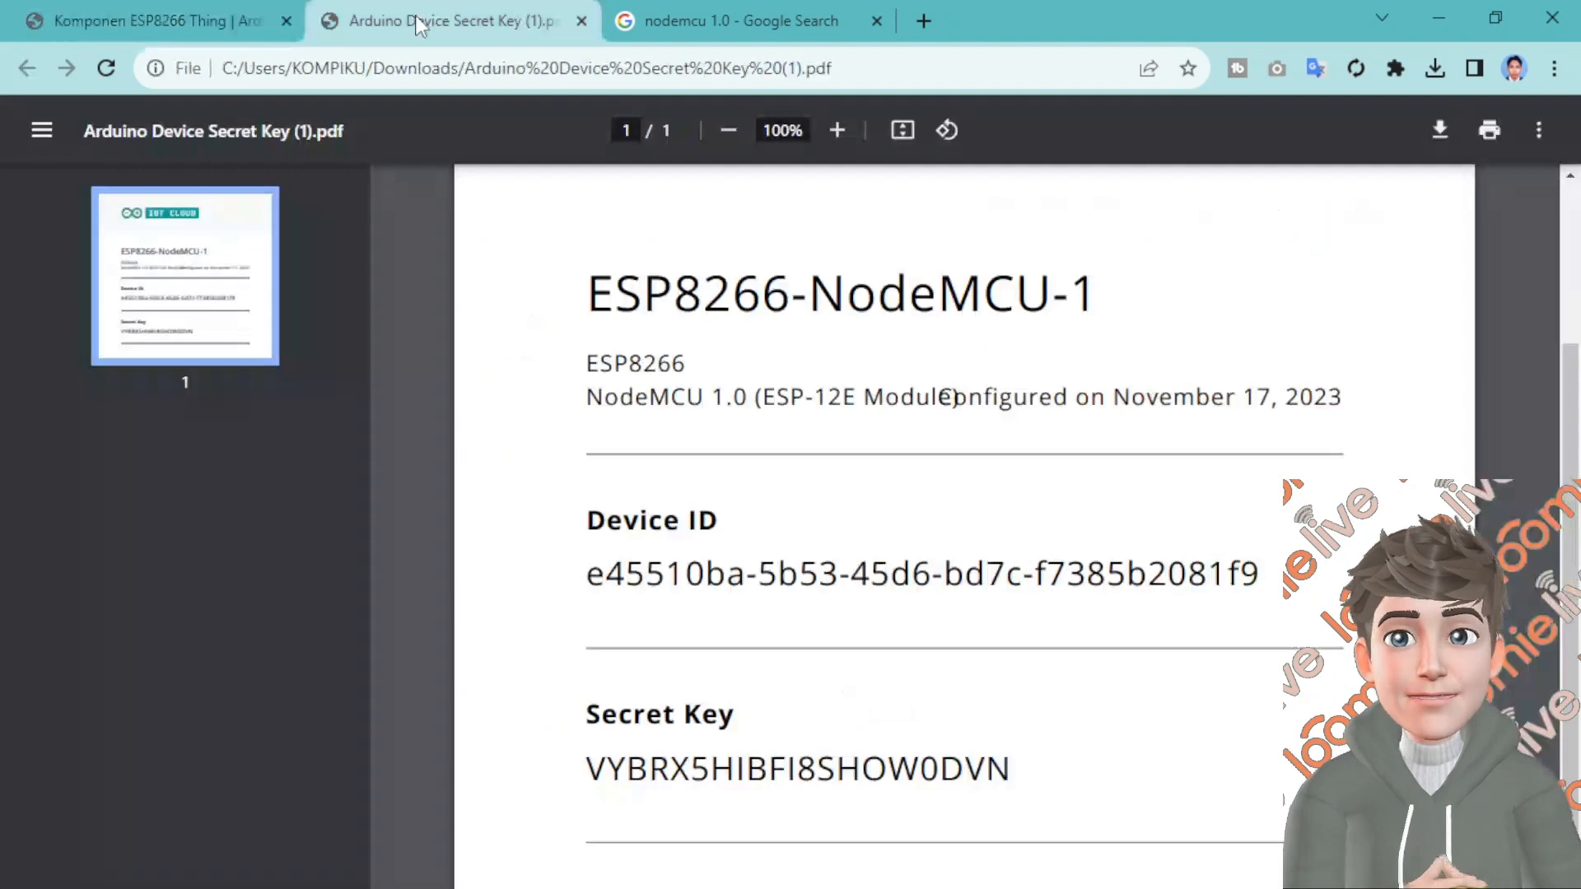
pyautogui.click(151, 14)
pyautogui.scroll(7, 560, 667)
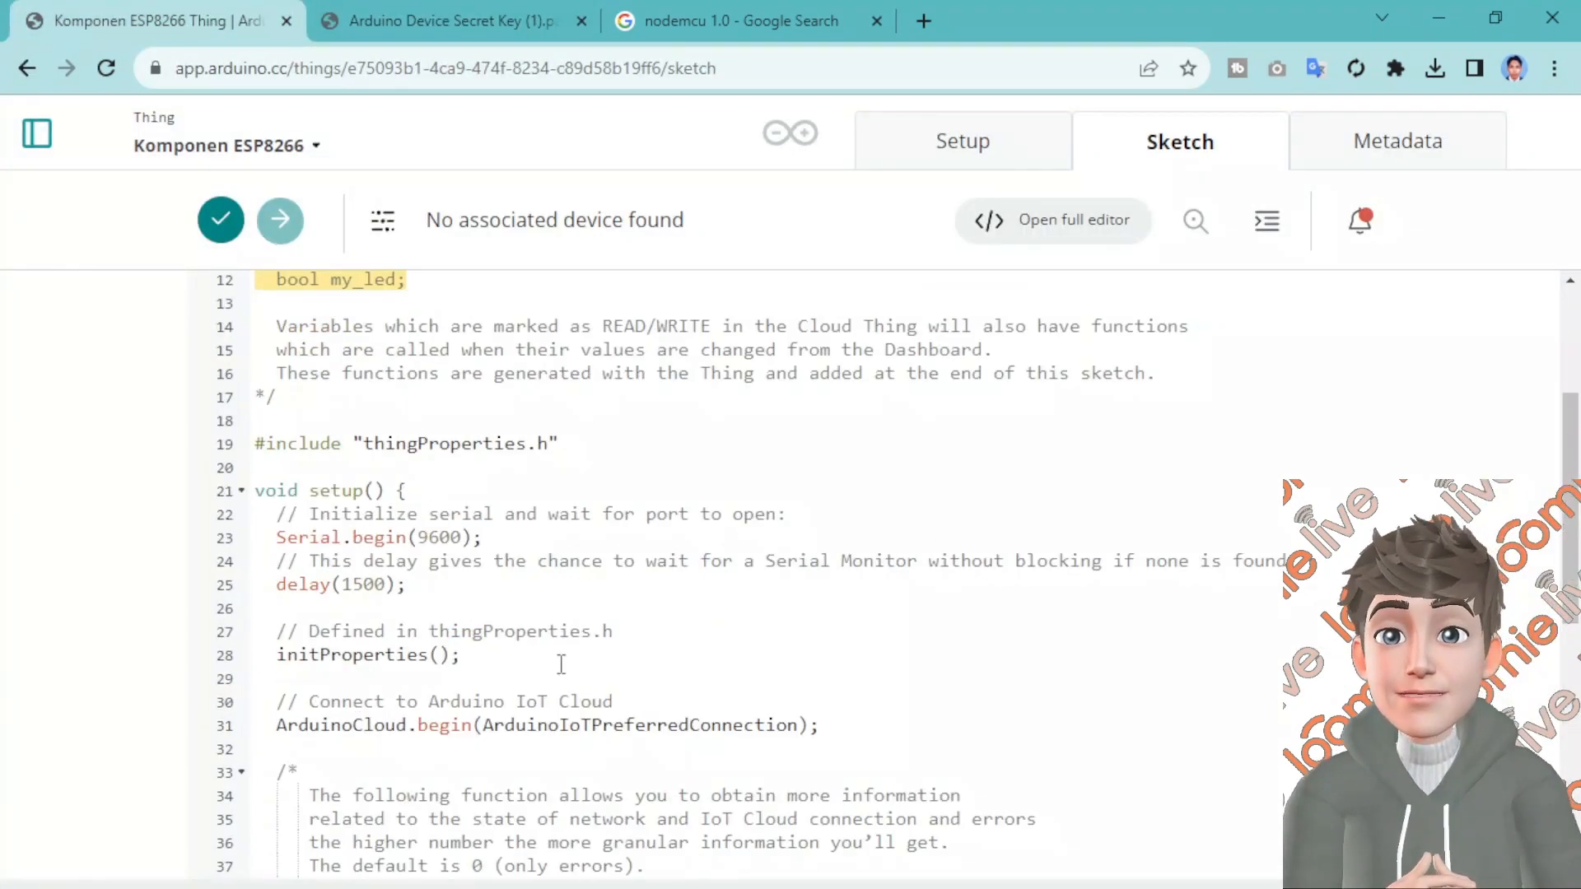
pyautogui.scroll(-5, 559, 662)
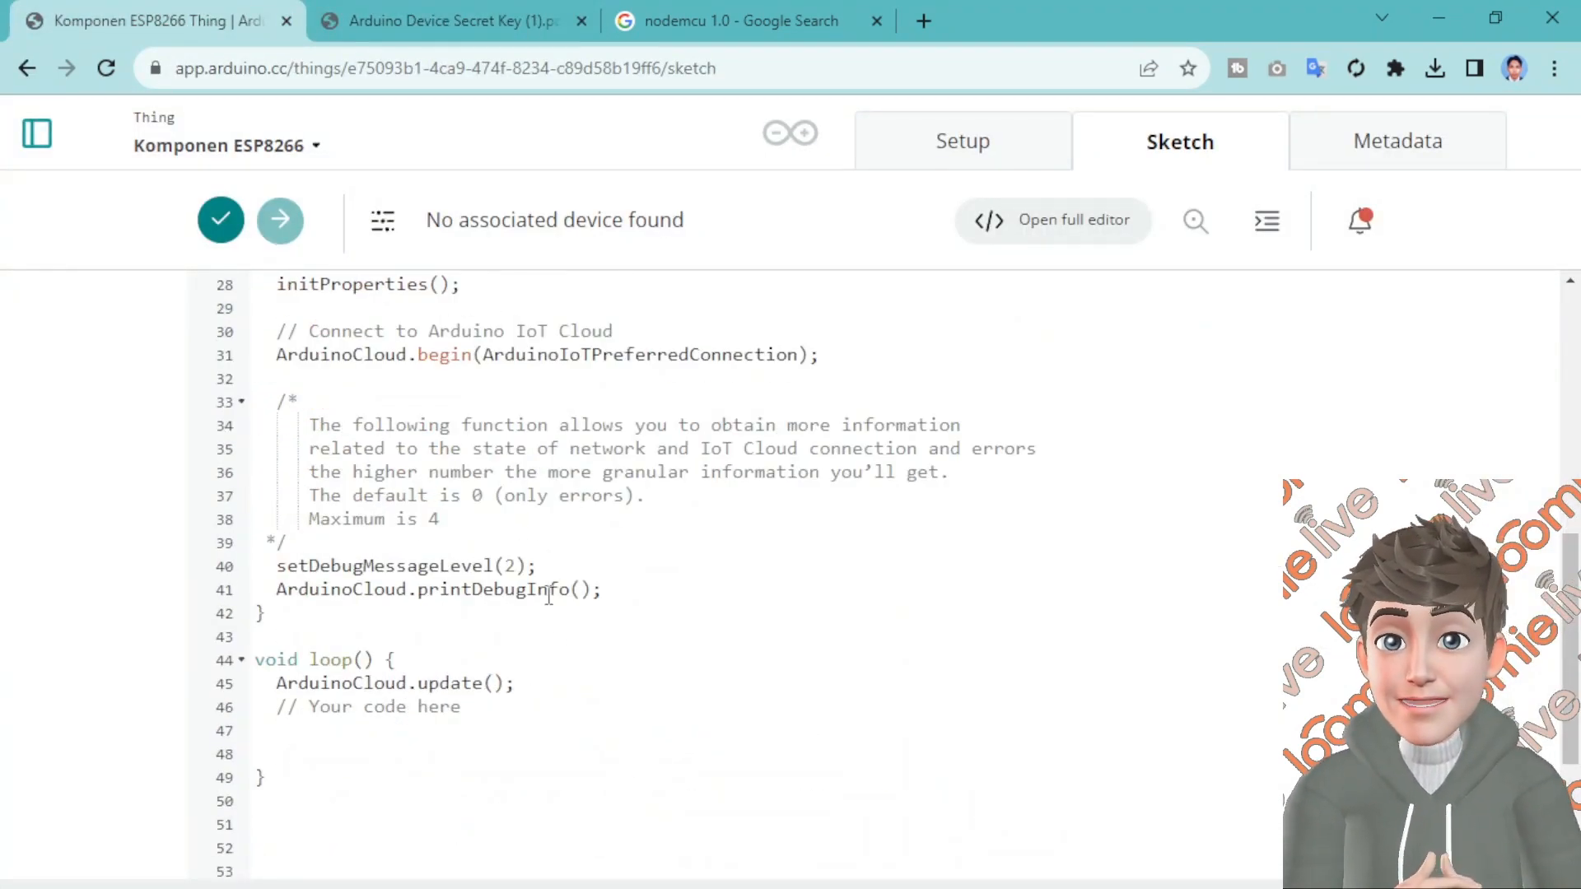
pyautogui.scroll(-3, 513, 675)
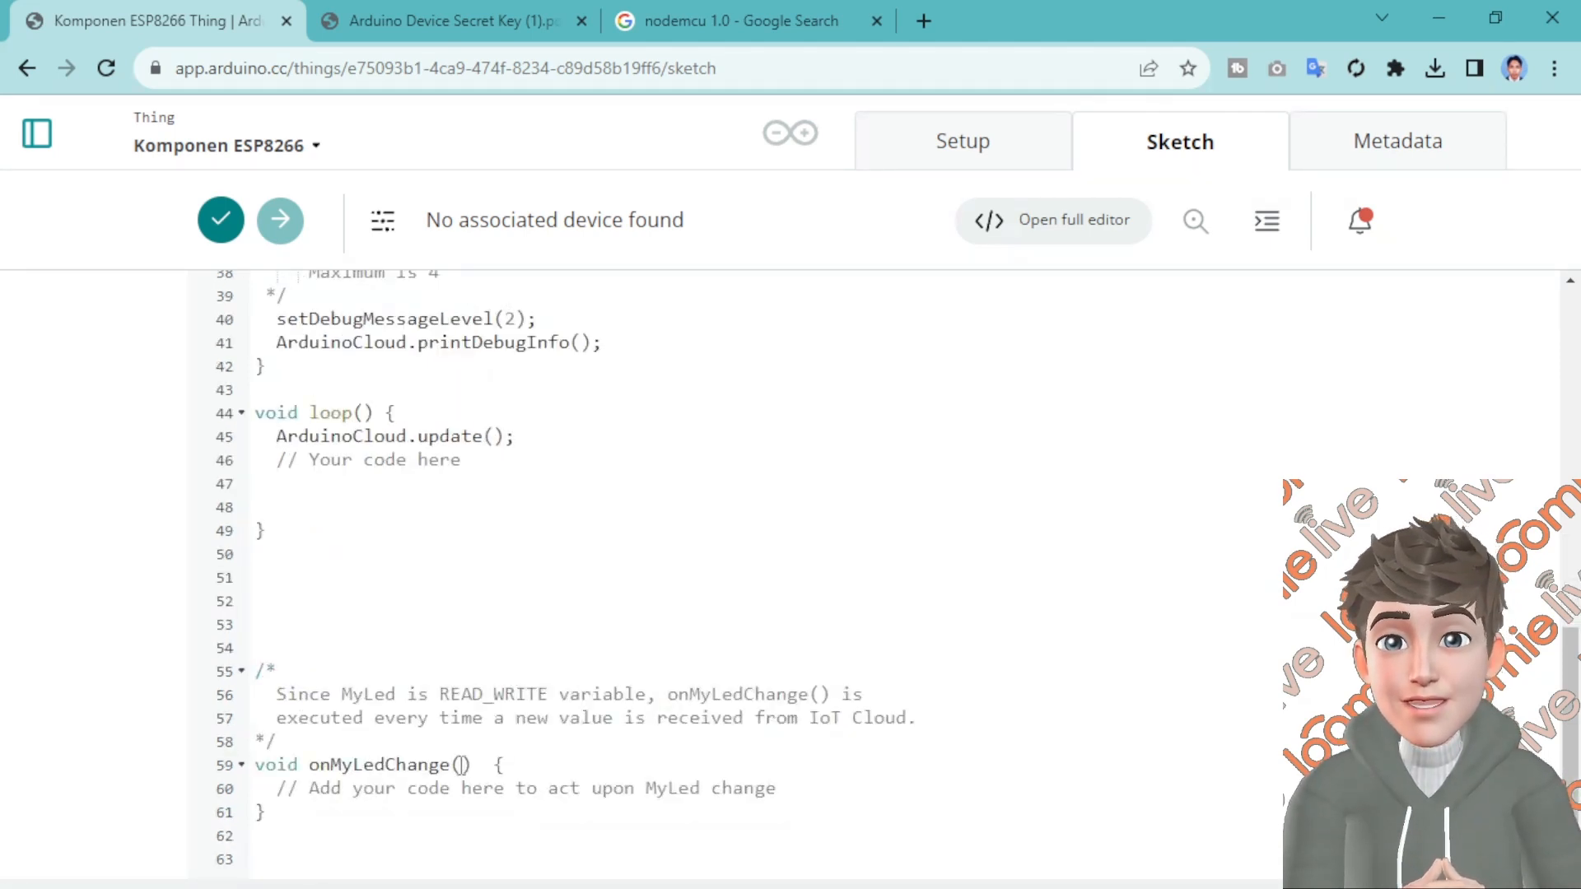
pyautogui.scroll(3, 459, 764)
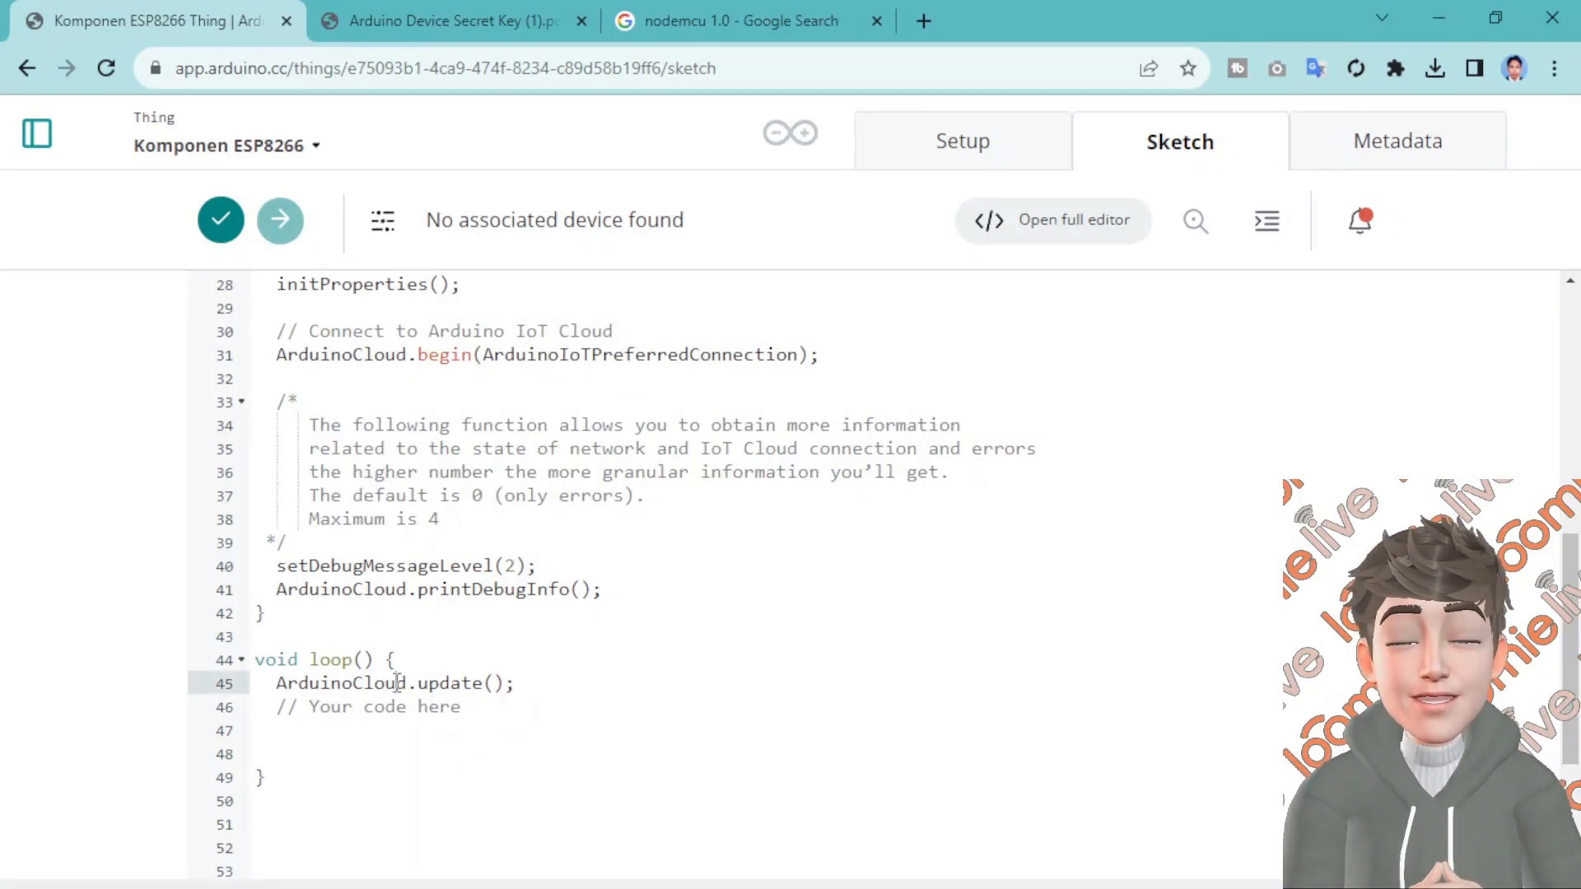
pyautogui.scroll(3, 397, 684)
pyautogui.scroll(2, 397, 684)
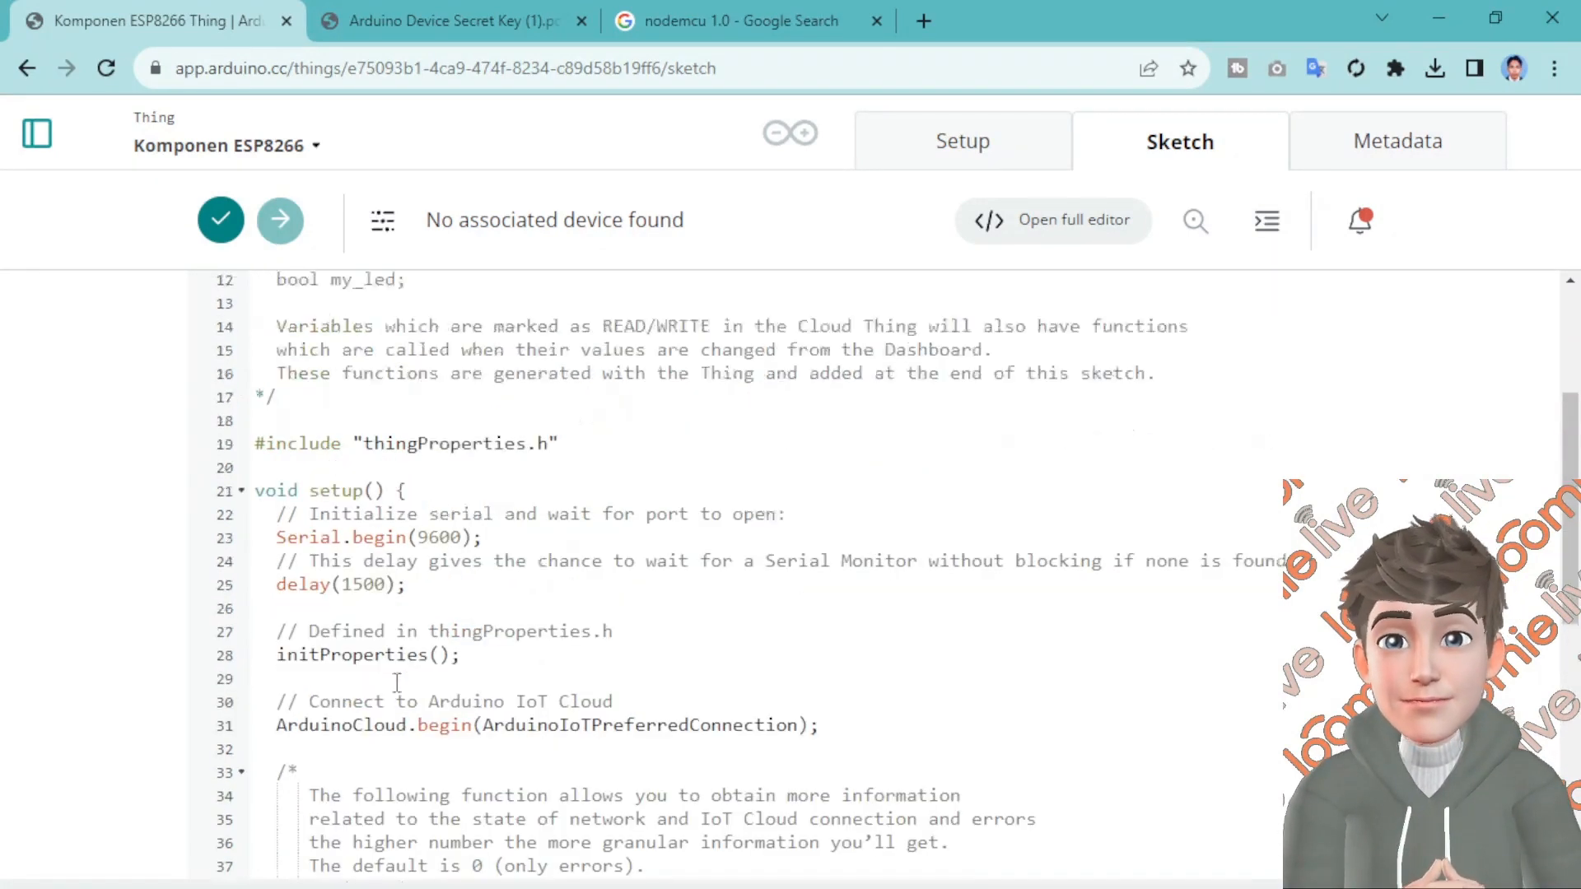
pyautogui.scroll(2, 397, 684)
pyautogui.scroll(-2, 397, 684)
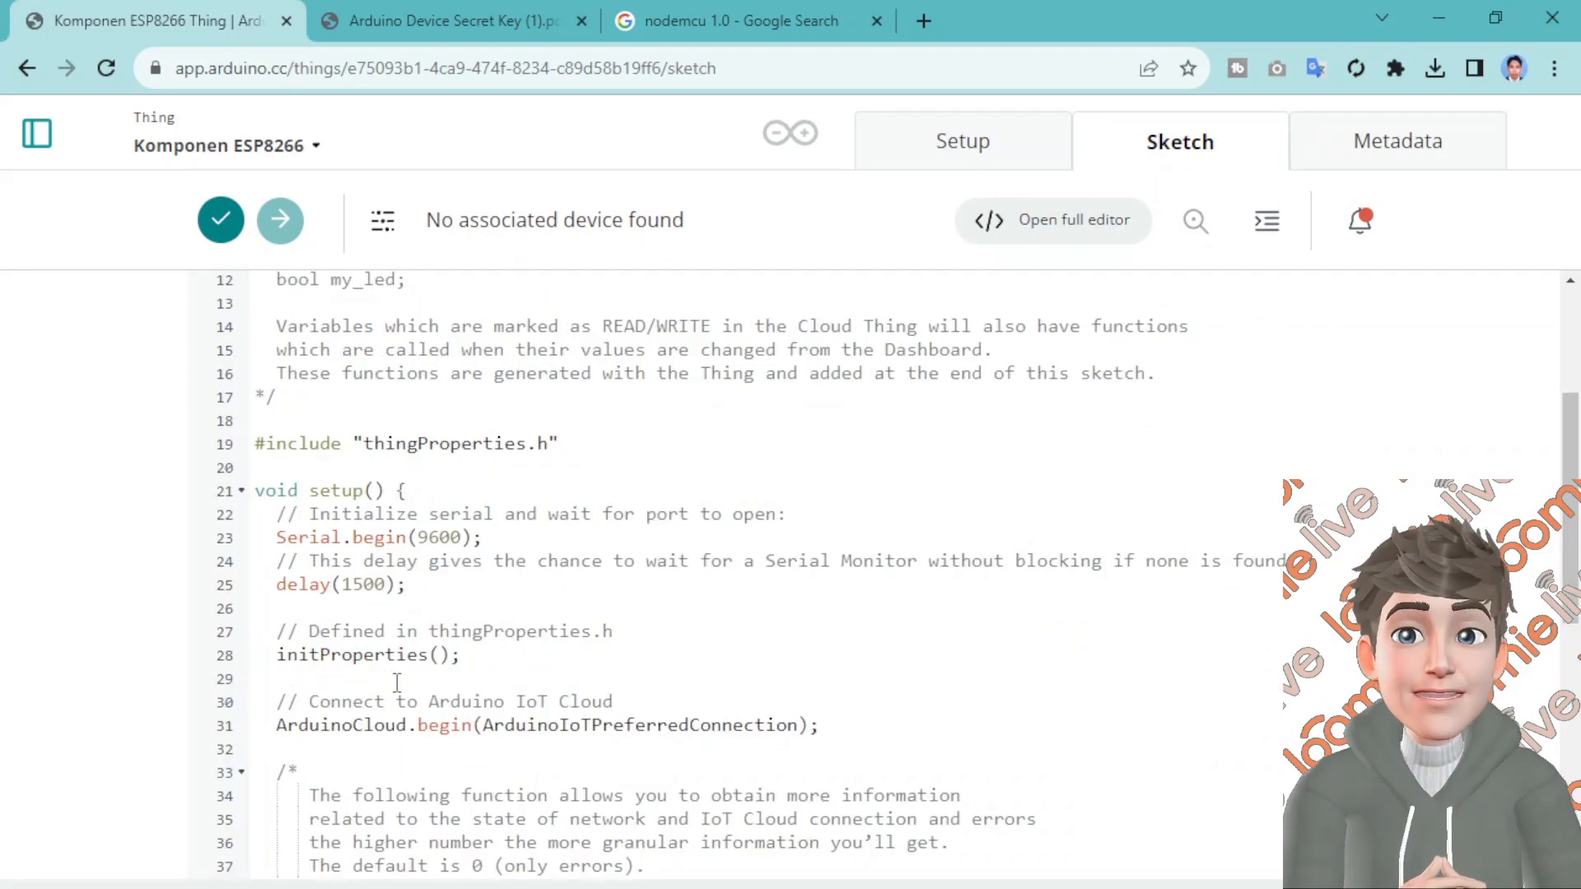
pyautogui.scroll(-4, 396, 684)
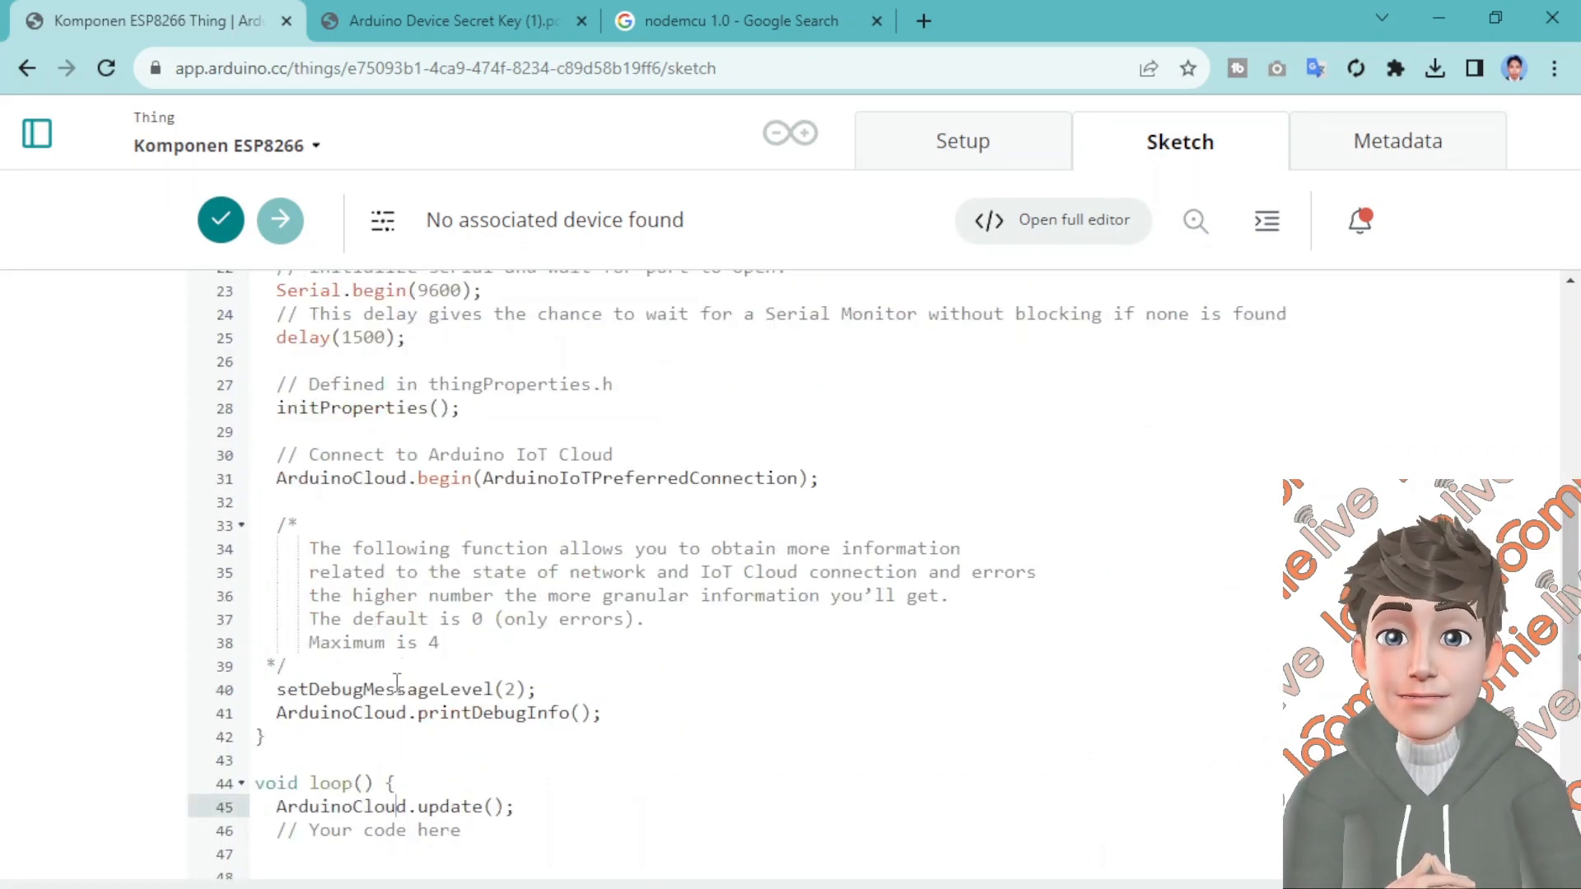
pyautogui.scroll(-4, 397, 683)
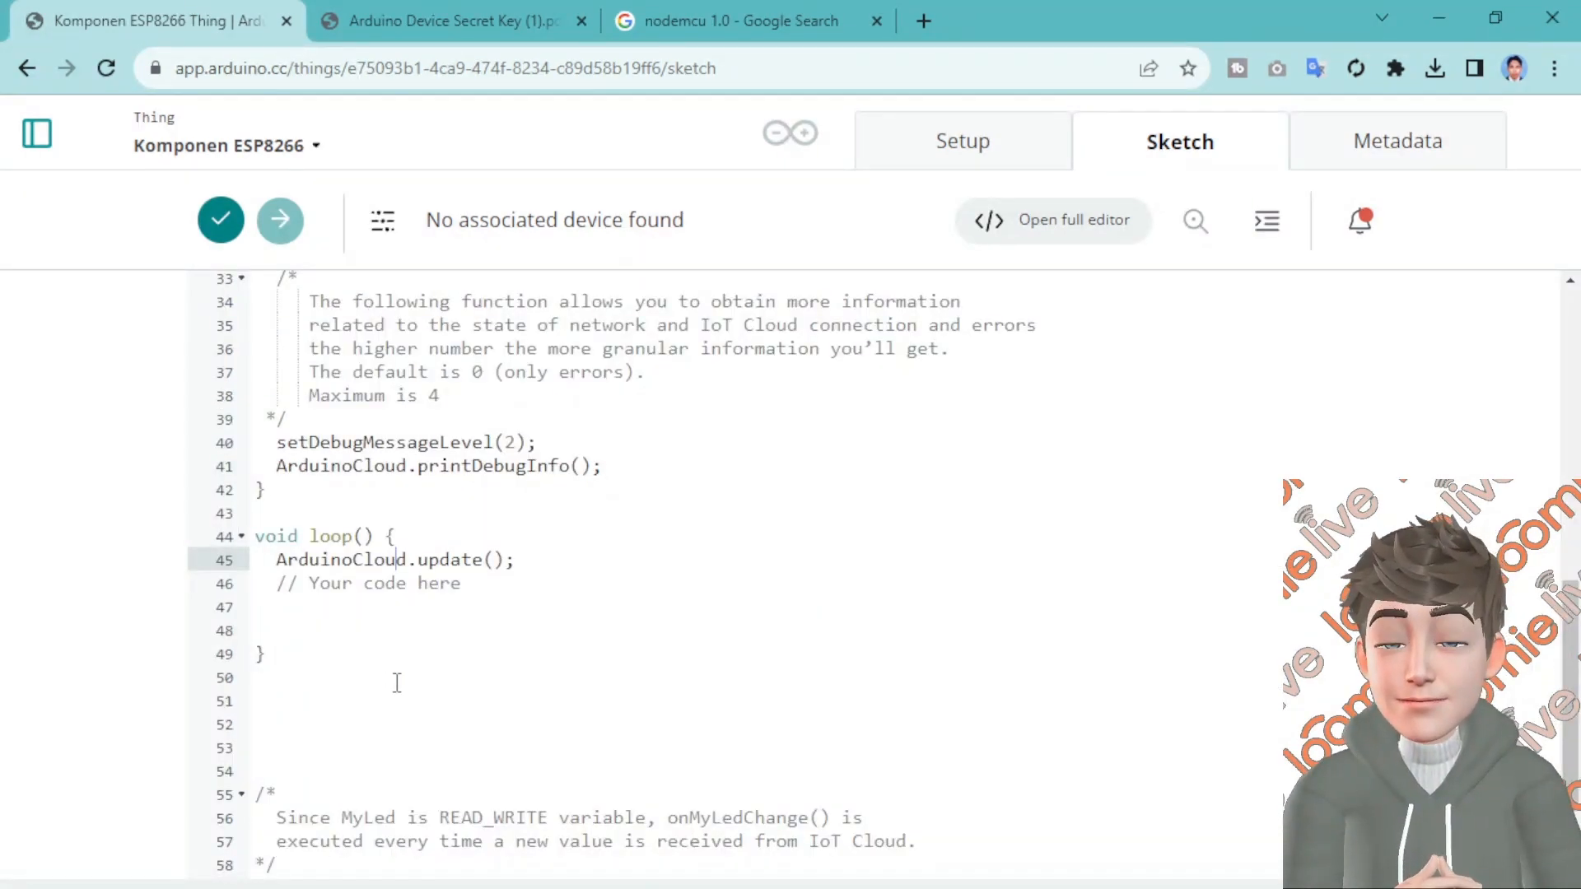
pyautogui.scroll(-2, 397, 683)
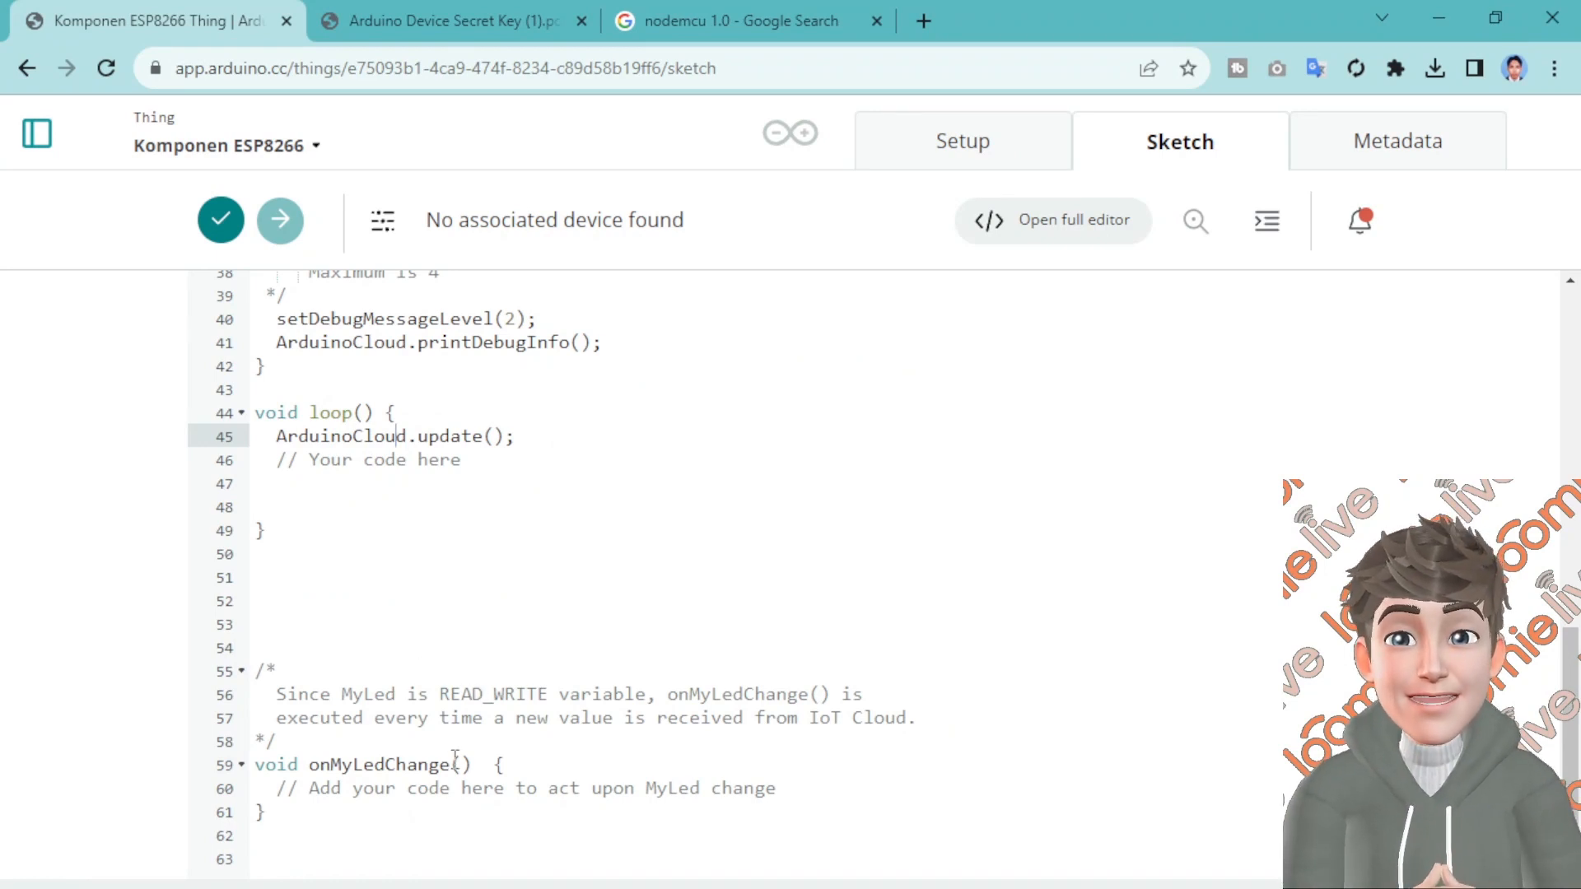
# Review the sketch's onMyLedChange and loop functions, the thing's cloud variables, and the sketch update notifications
pyautogui.moveTo(296, 833); pyautogui.dragTo(257, 771)
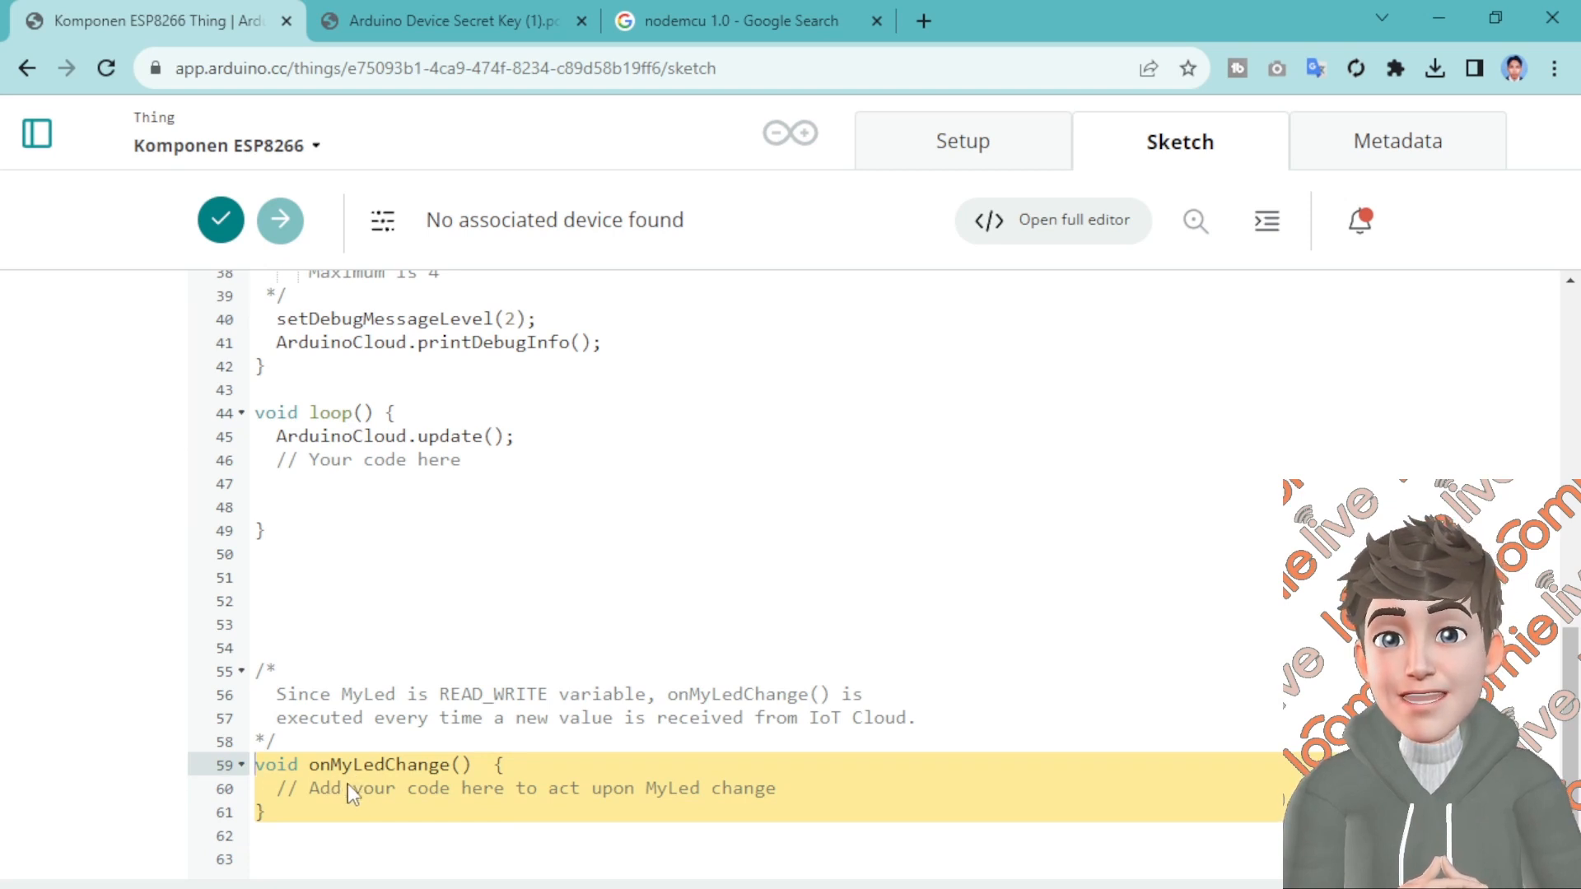
pyautogui.scroll(2, 368, 638)
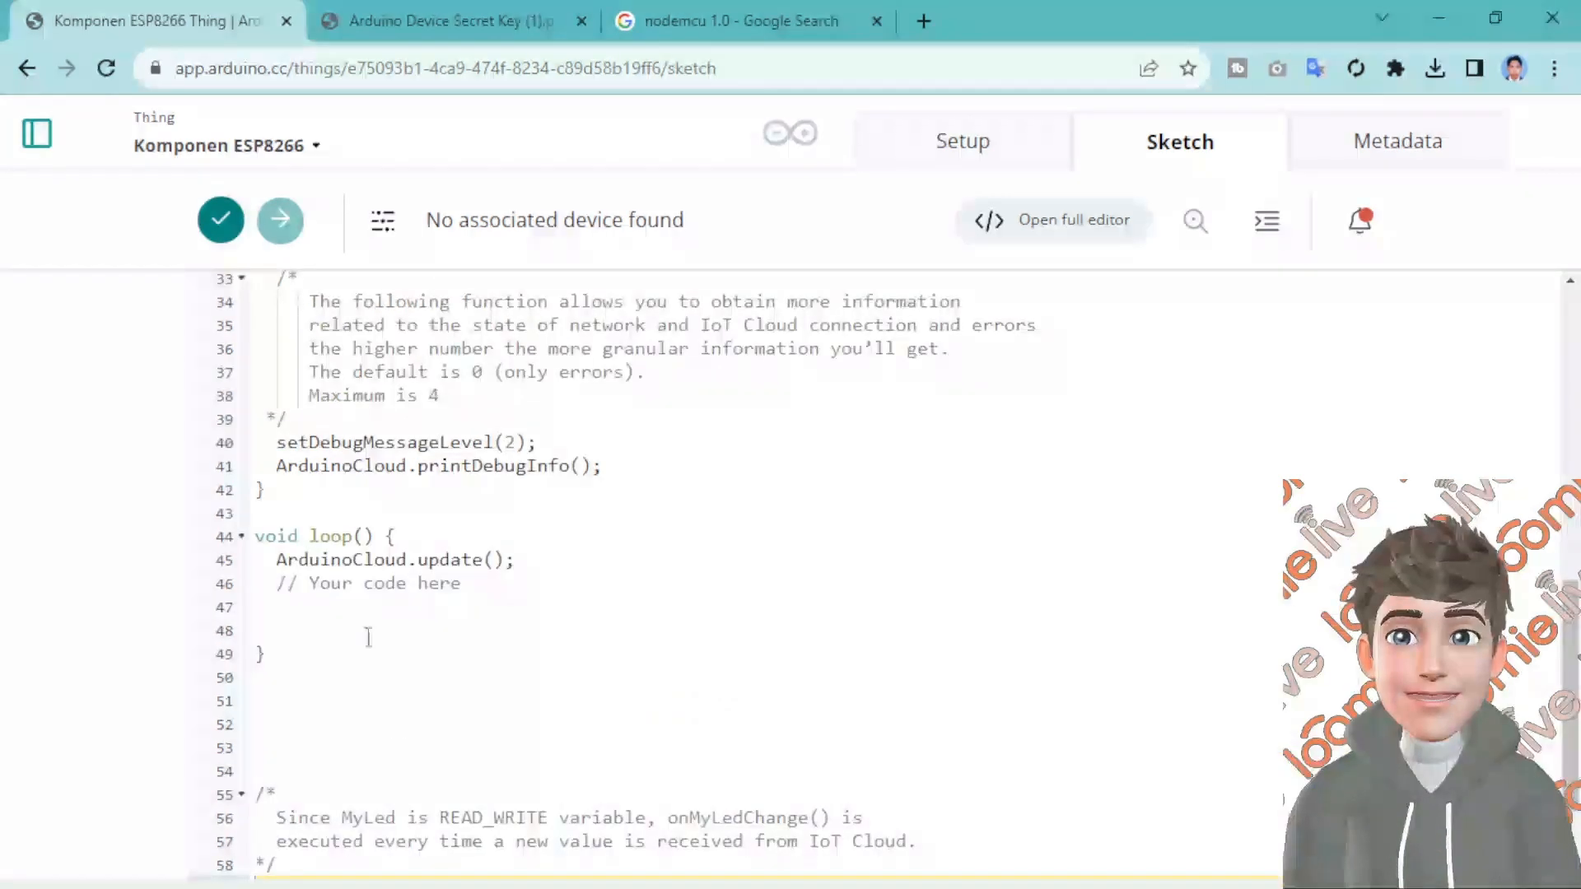
pyautogui.scroll(-2, 375, 684)
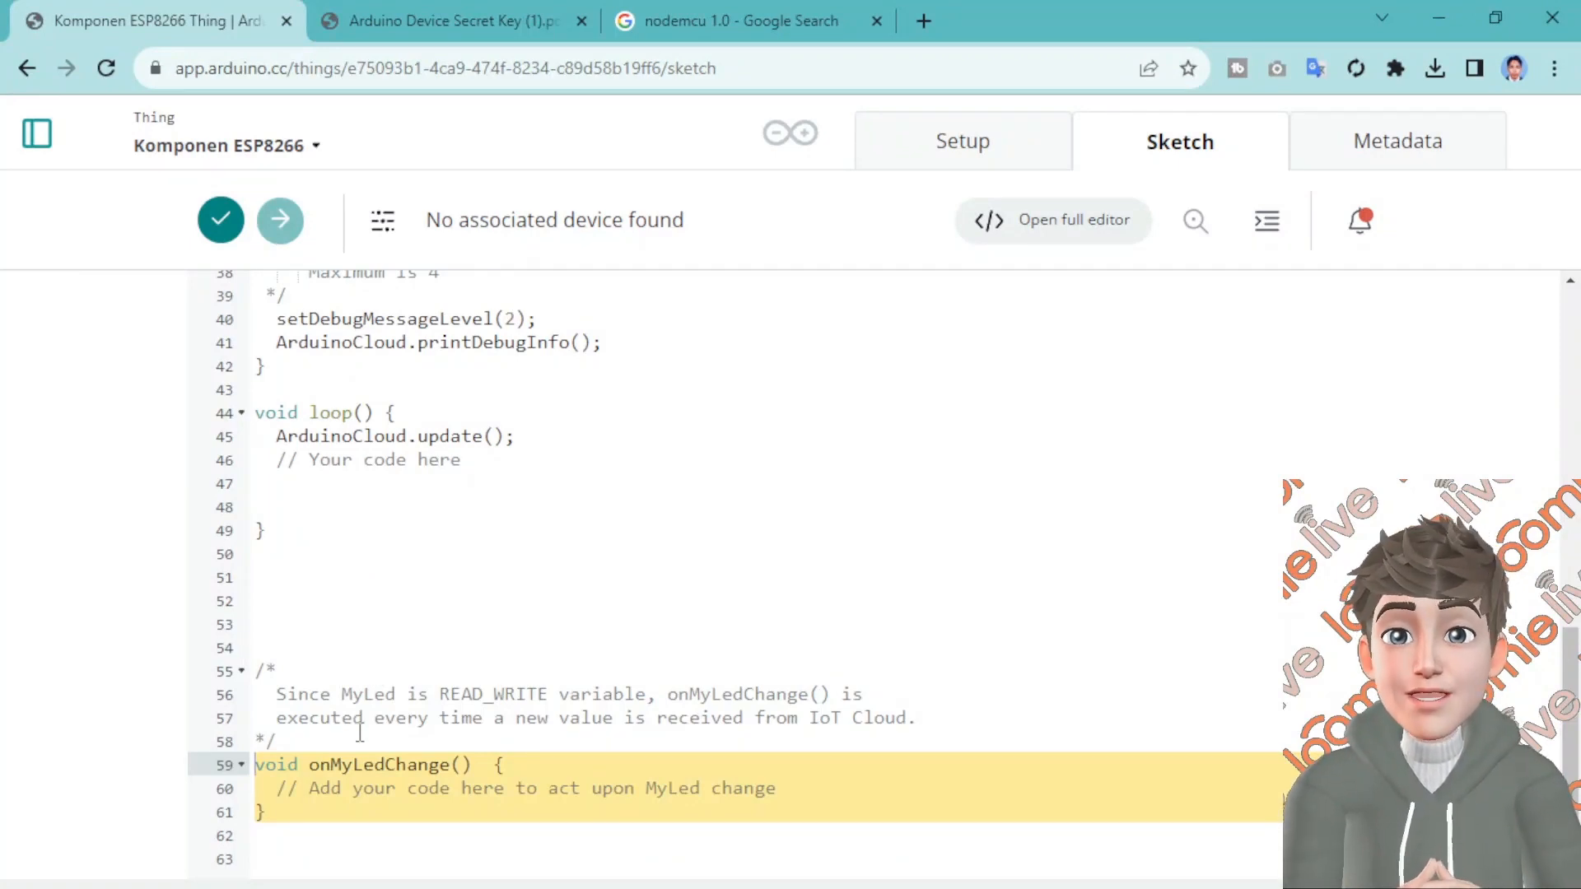
pyautogui.scroll(8, 441, 769)
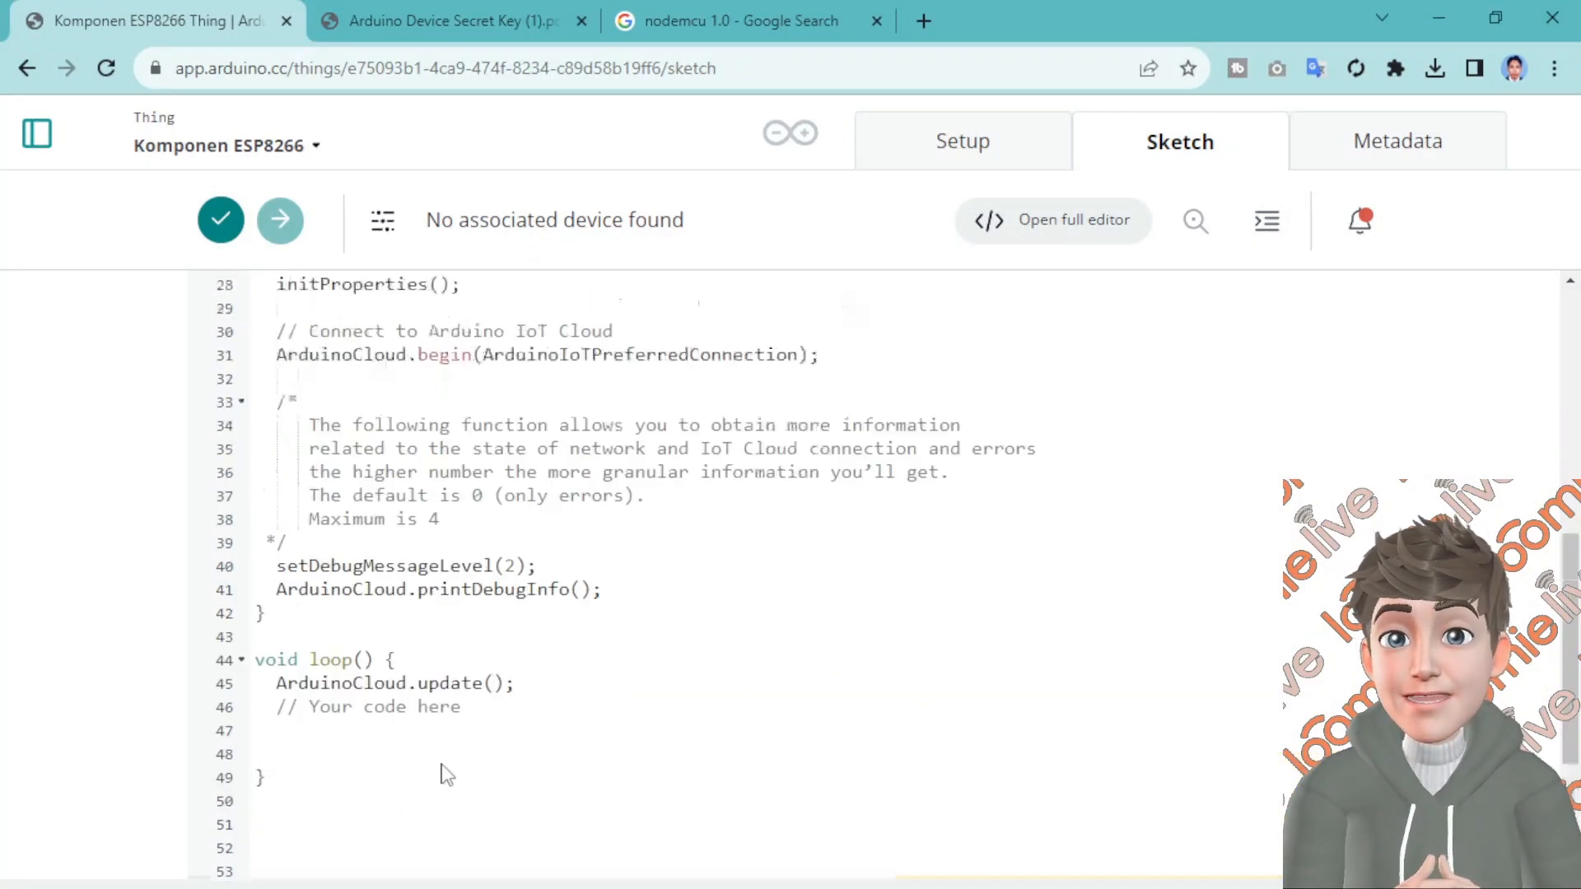
pyautogui.click(982, 157)
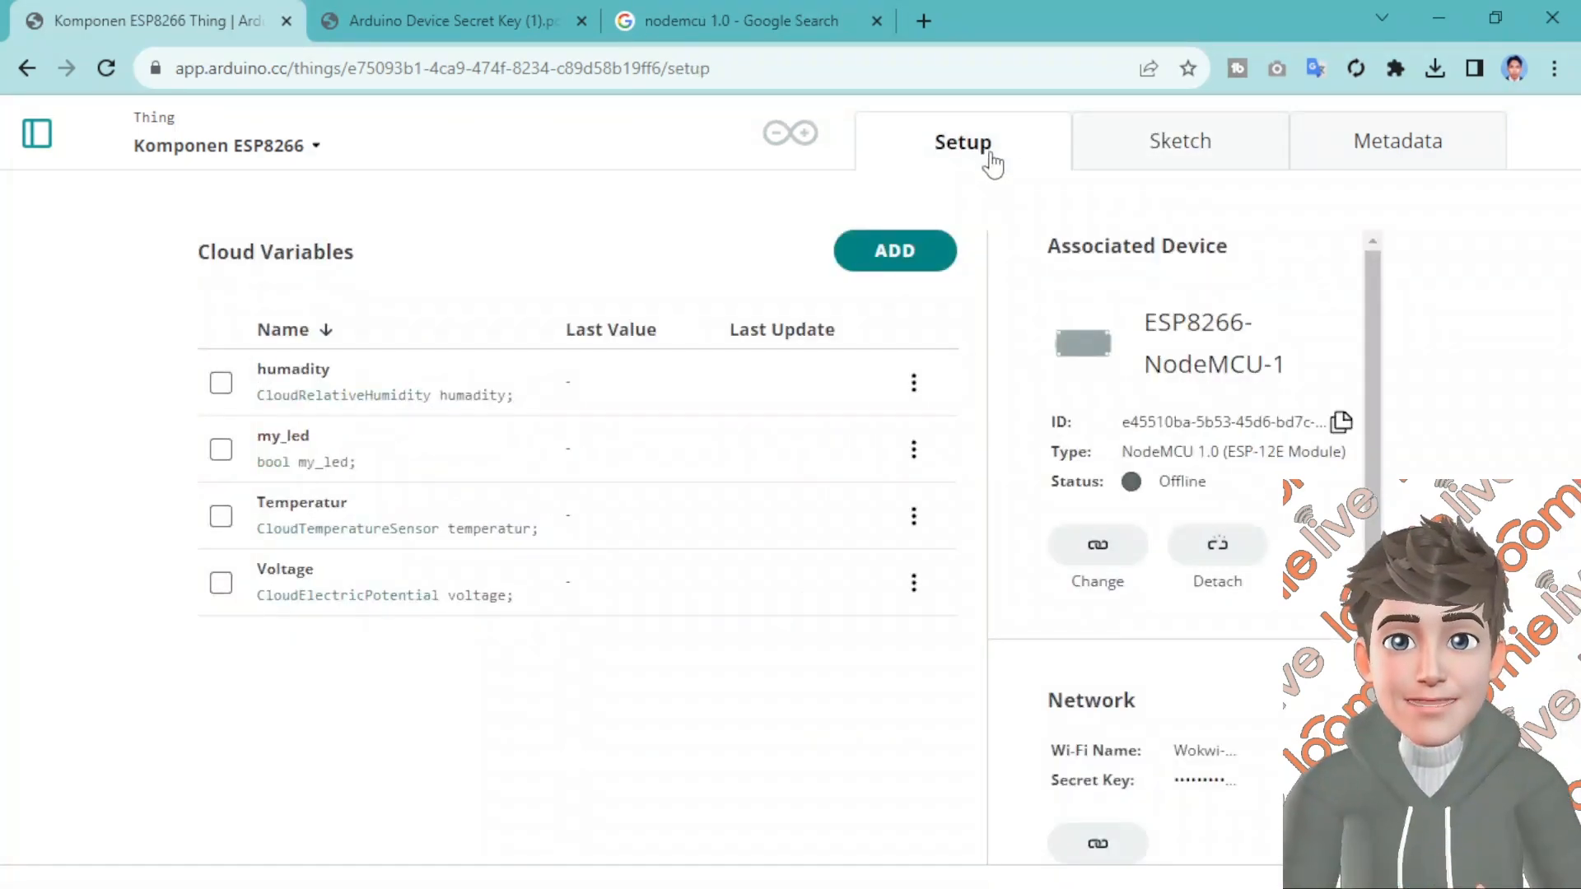
pyautogui.click(1163, 156)
pyautogui.click(1350, 231)
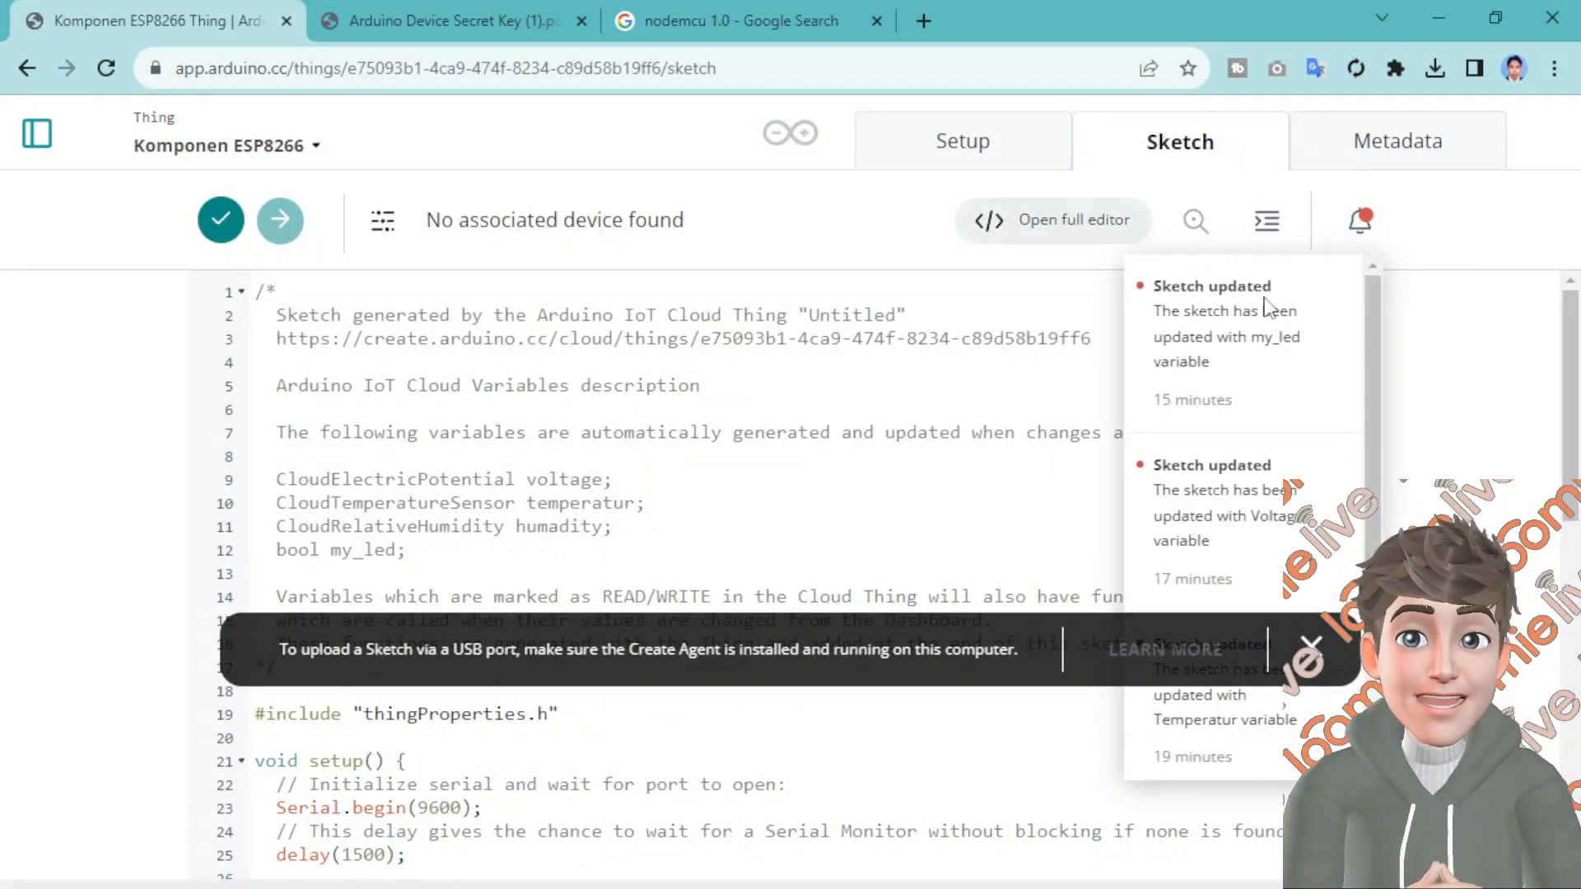
pyautogui.click(981, 148)
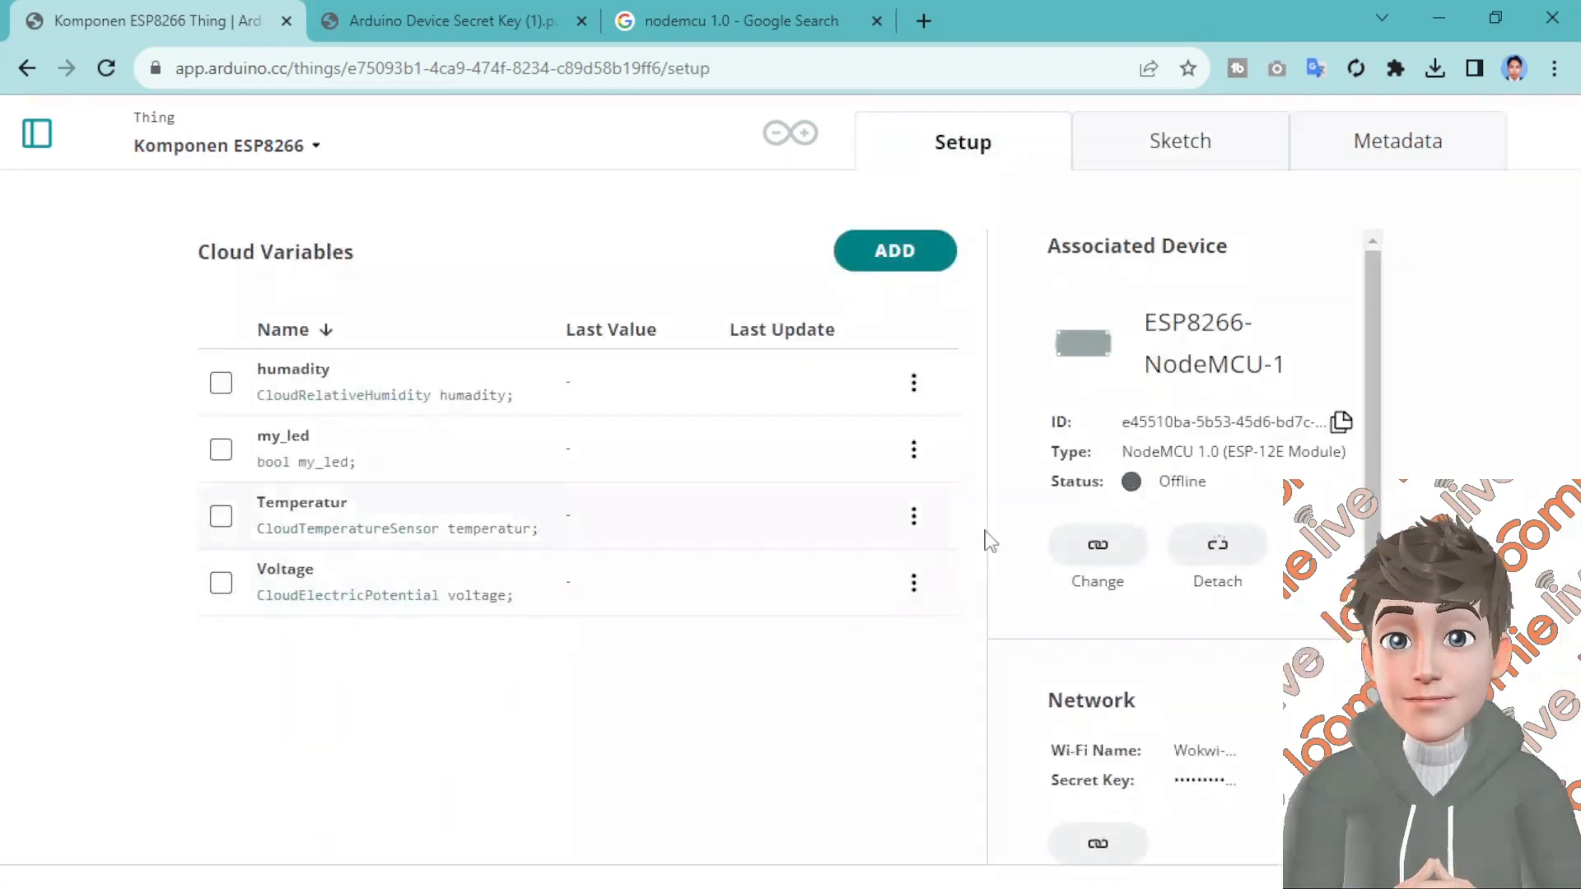
# Go to the Dashboards section and create a new dashboard
pyautogui.click(36, 133)
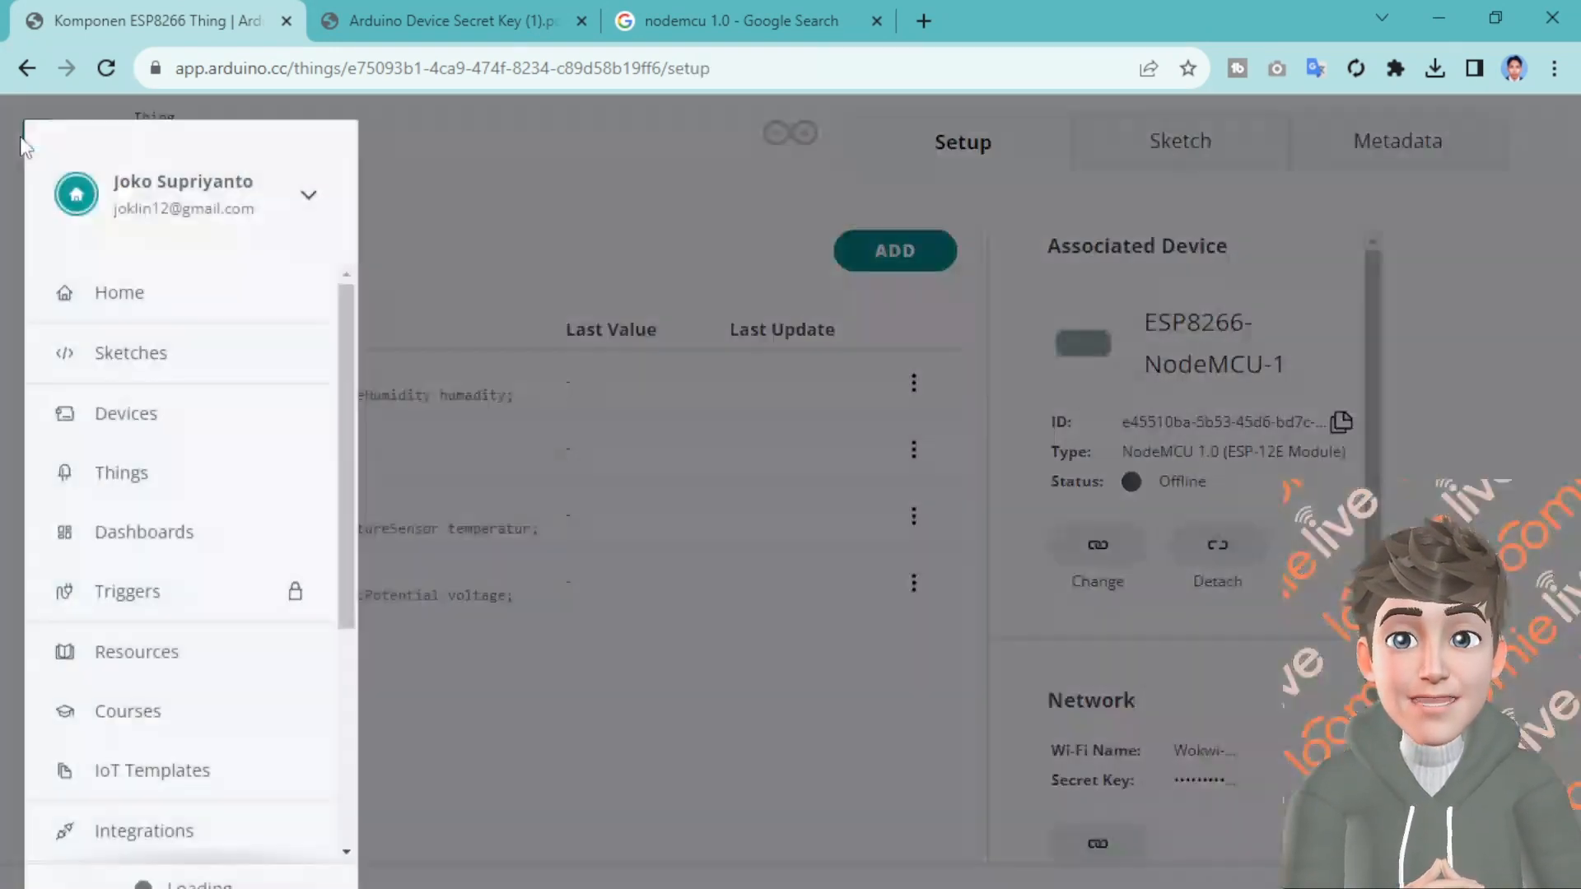
pyautogui.click(166, 533)
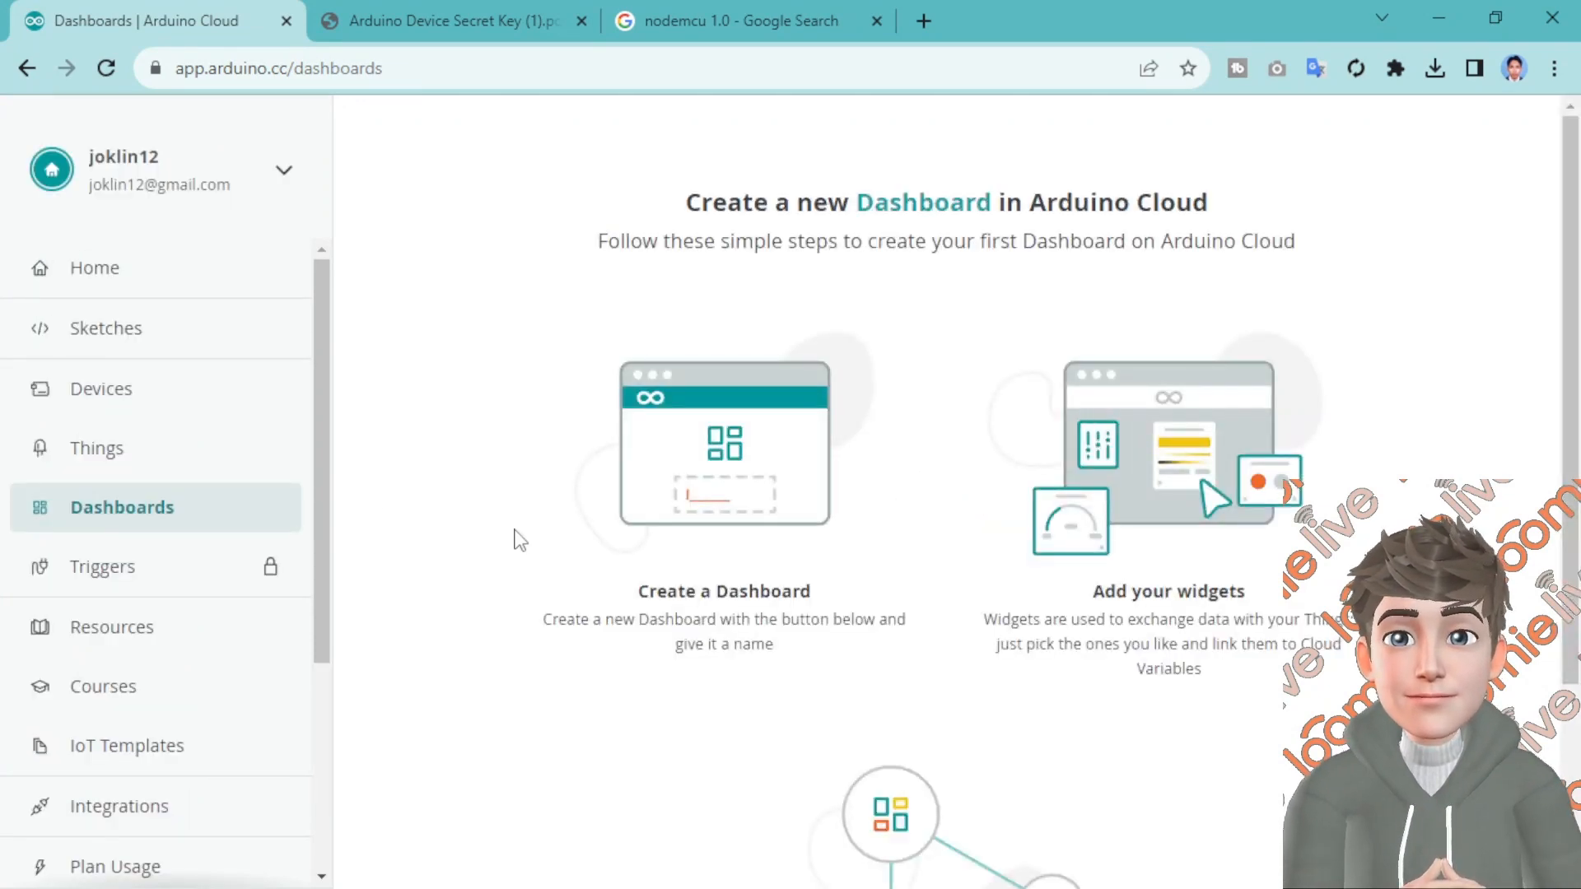
pyautogui.scroll(-4, 516, 536)
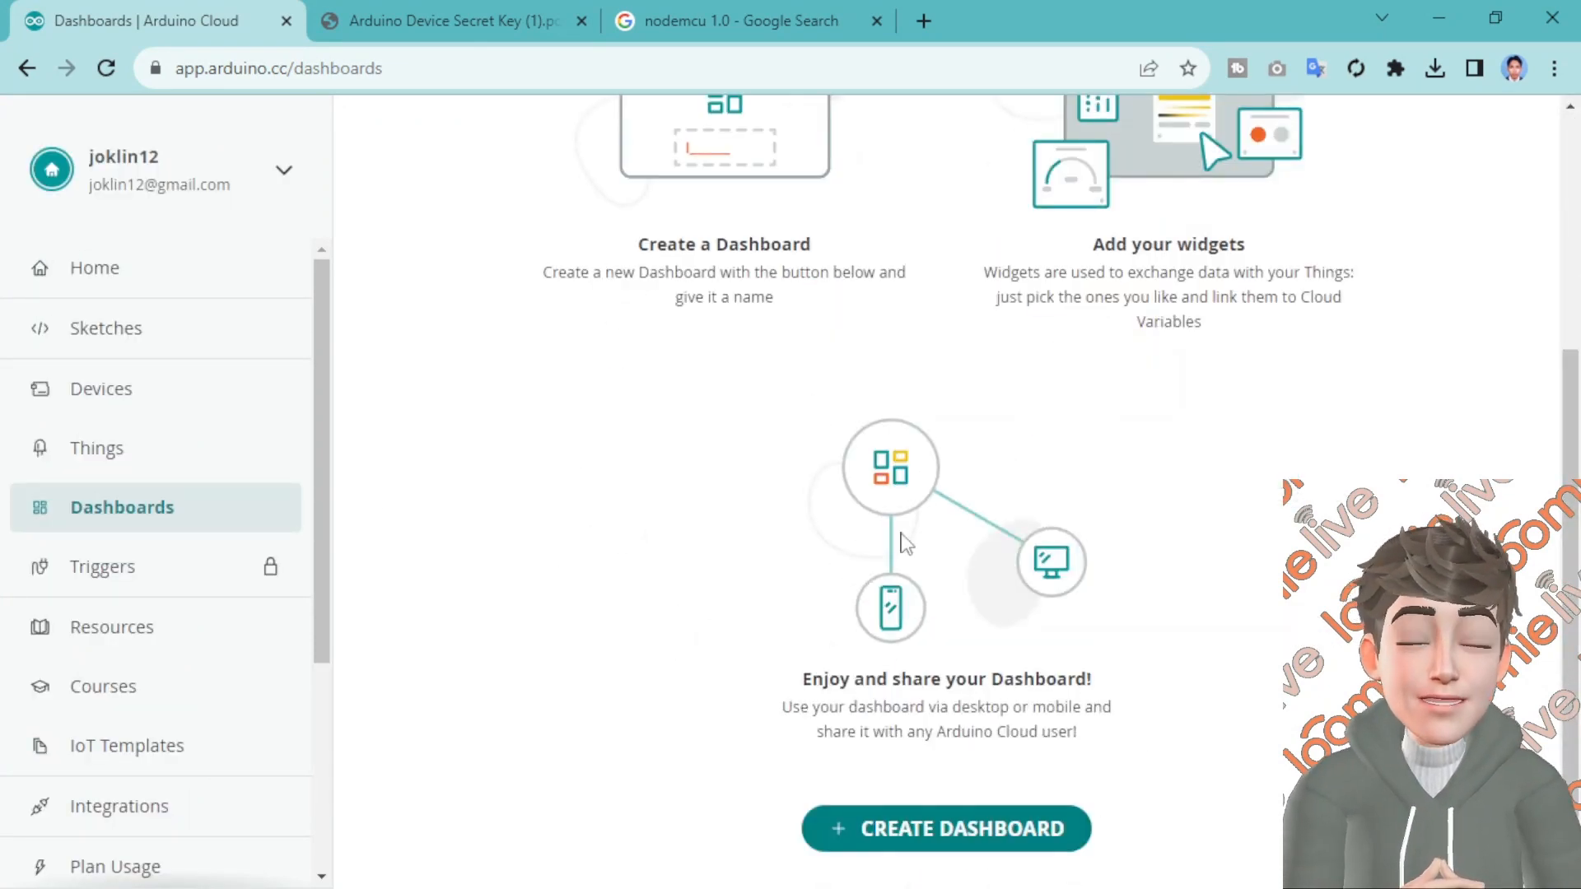
pyautogui.click(973, 839)
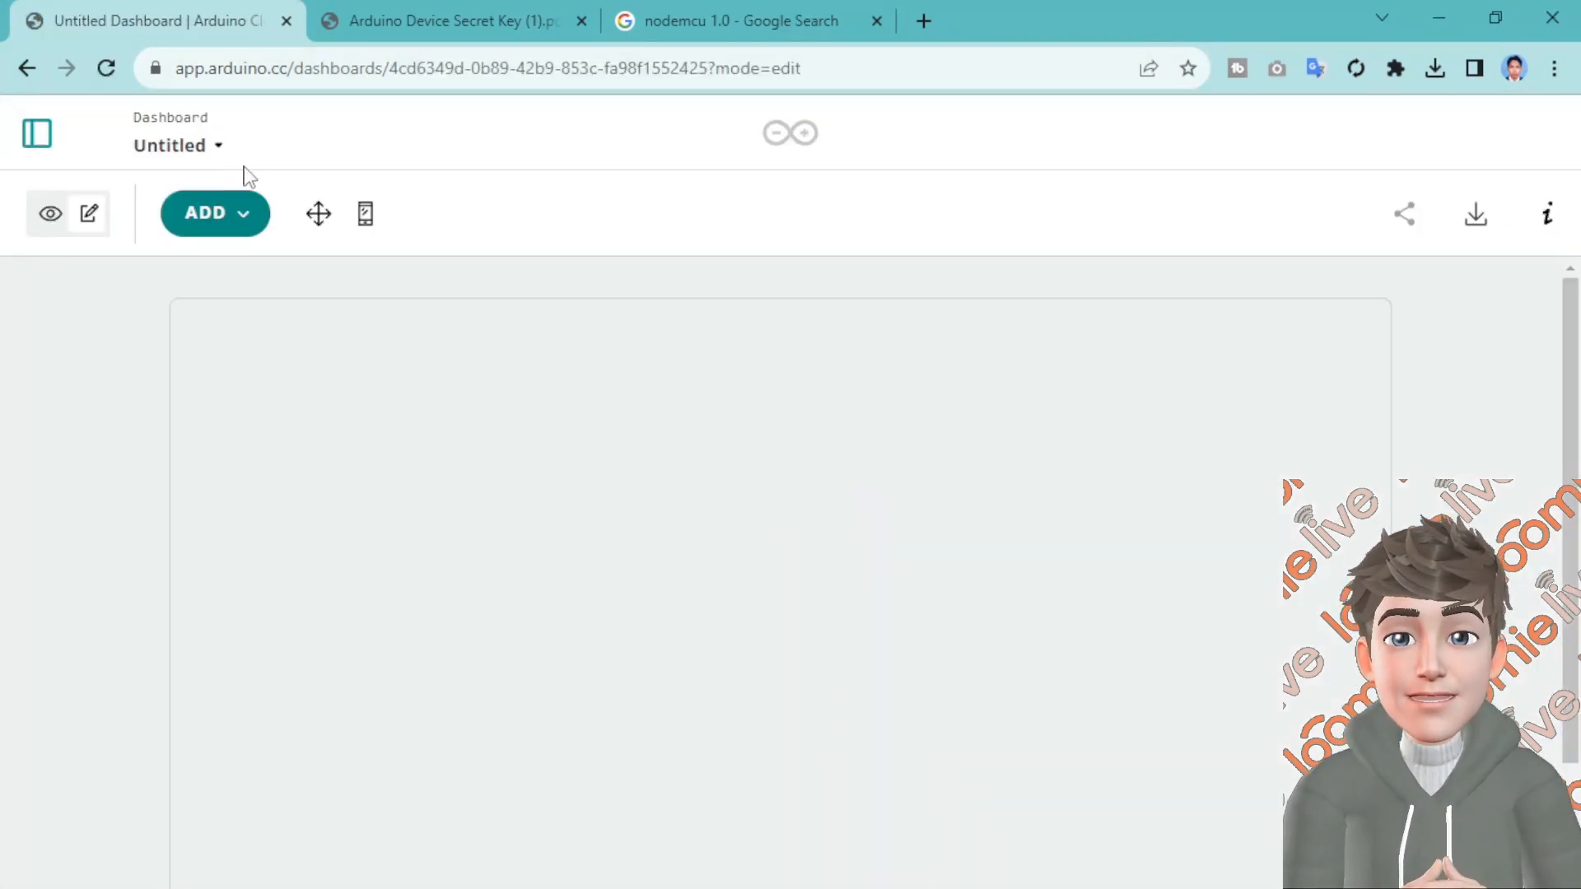
# Rename the new dashboard as Smart Home ESP8266
pyautogui.click(206, 148)
pyautogui.click(197, 182)
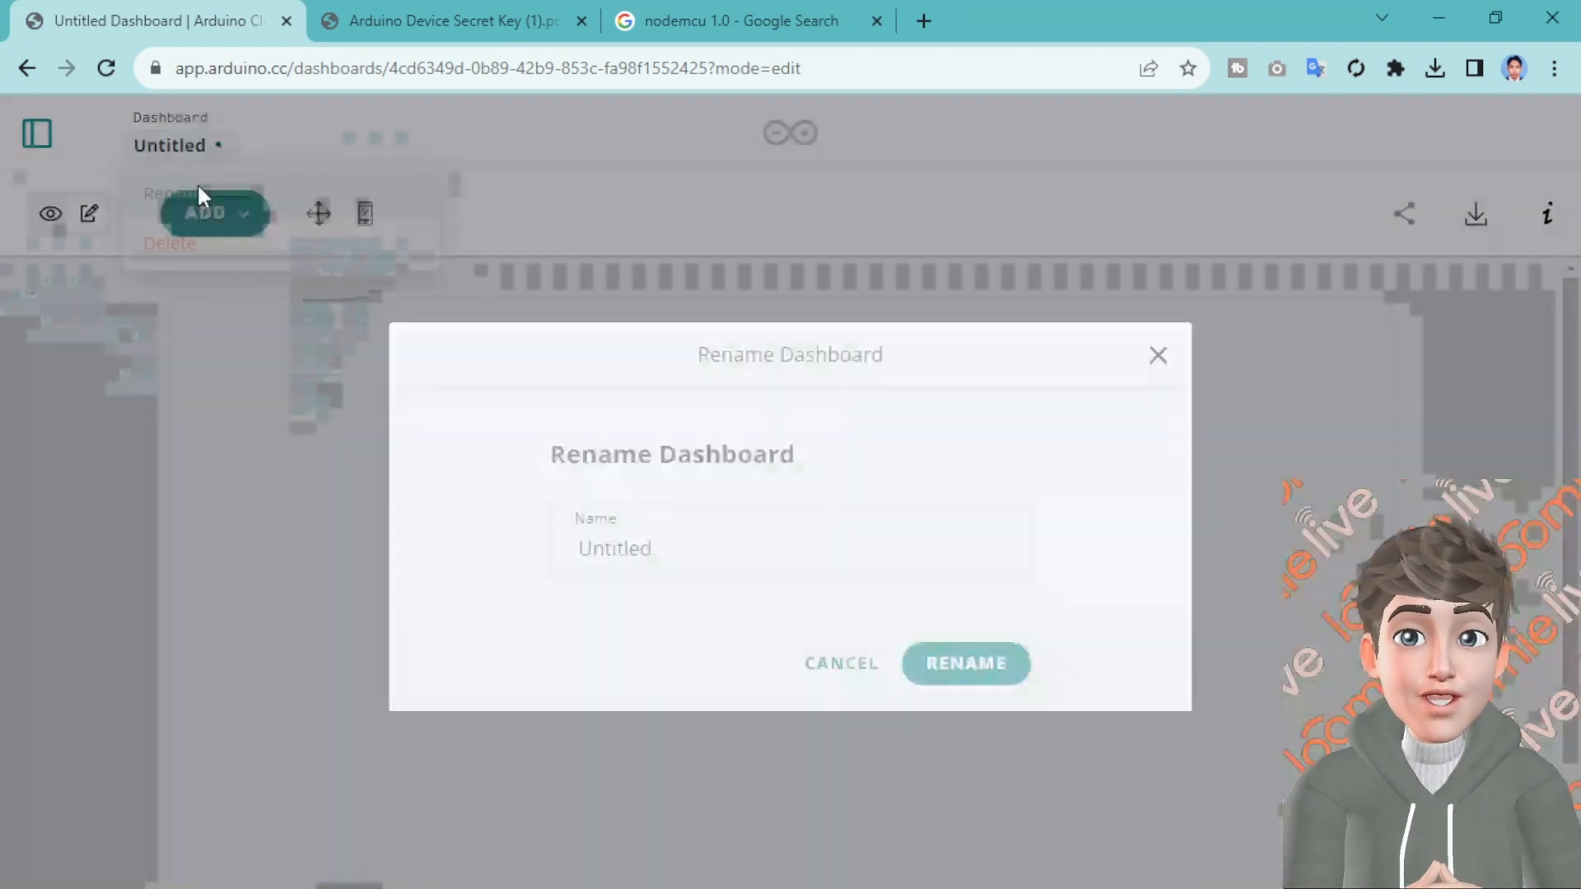
pyautogui.doubleClick(634, 548)
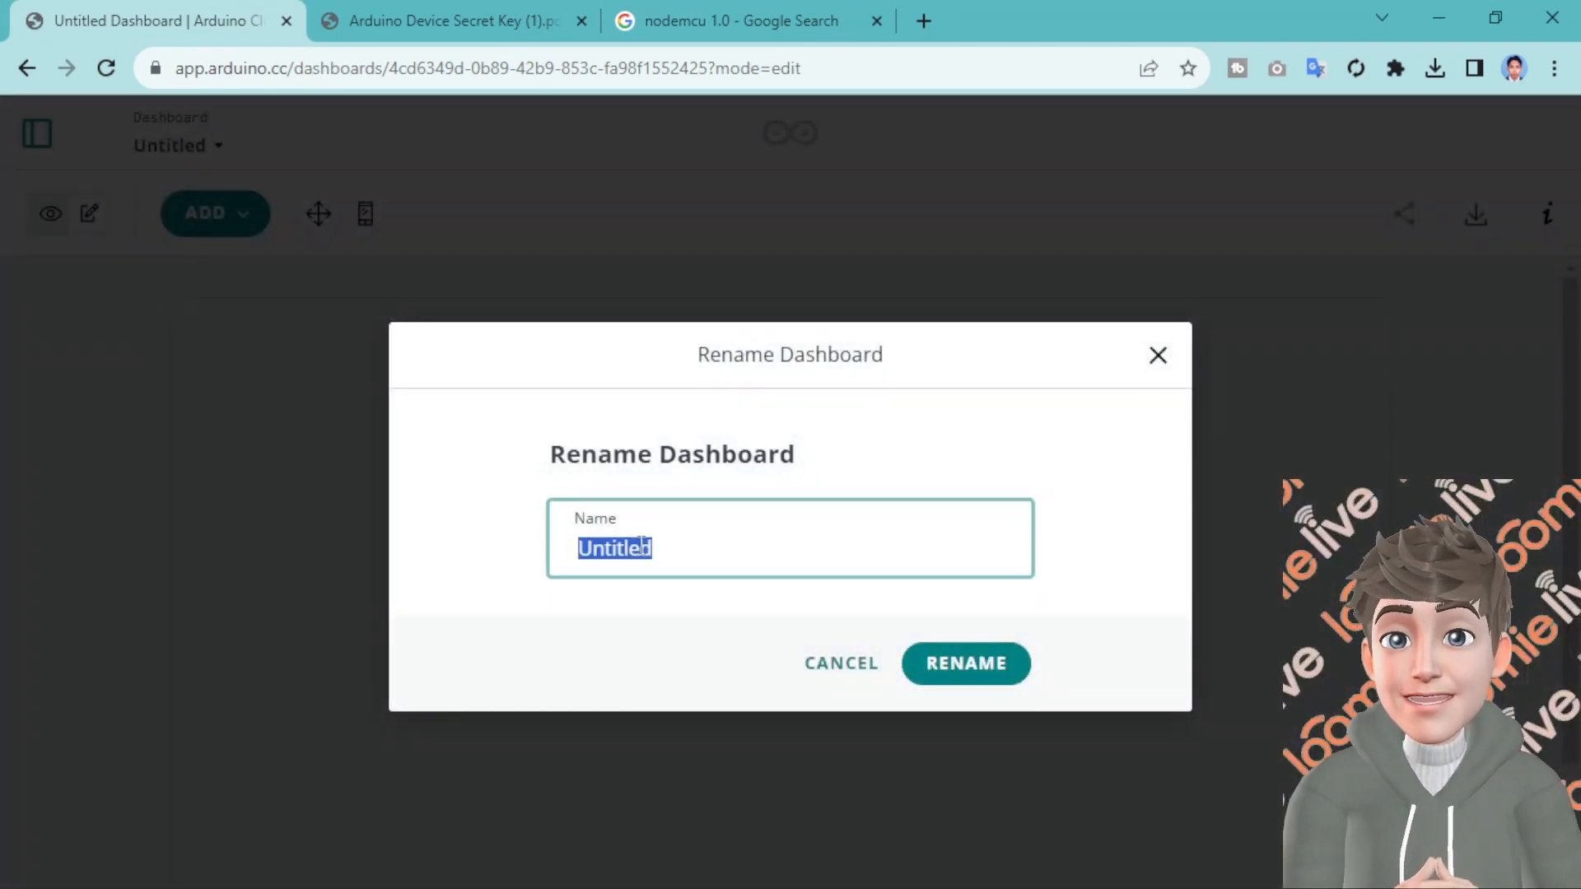
pyautogui.write('Smart')
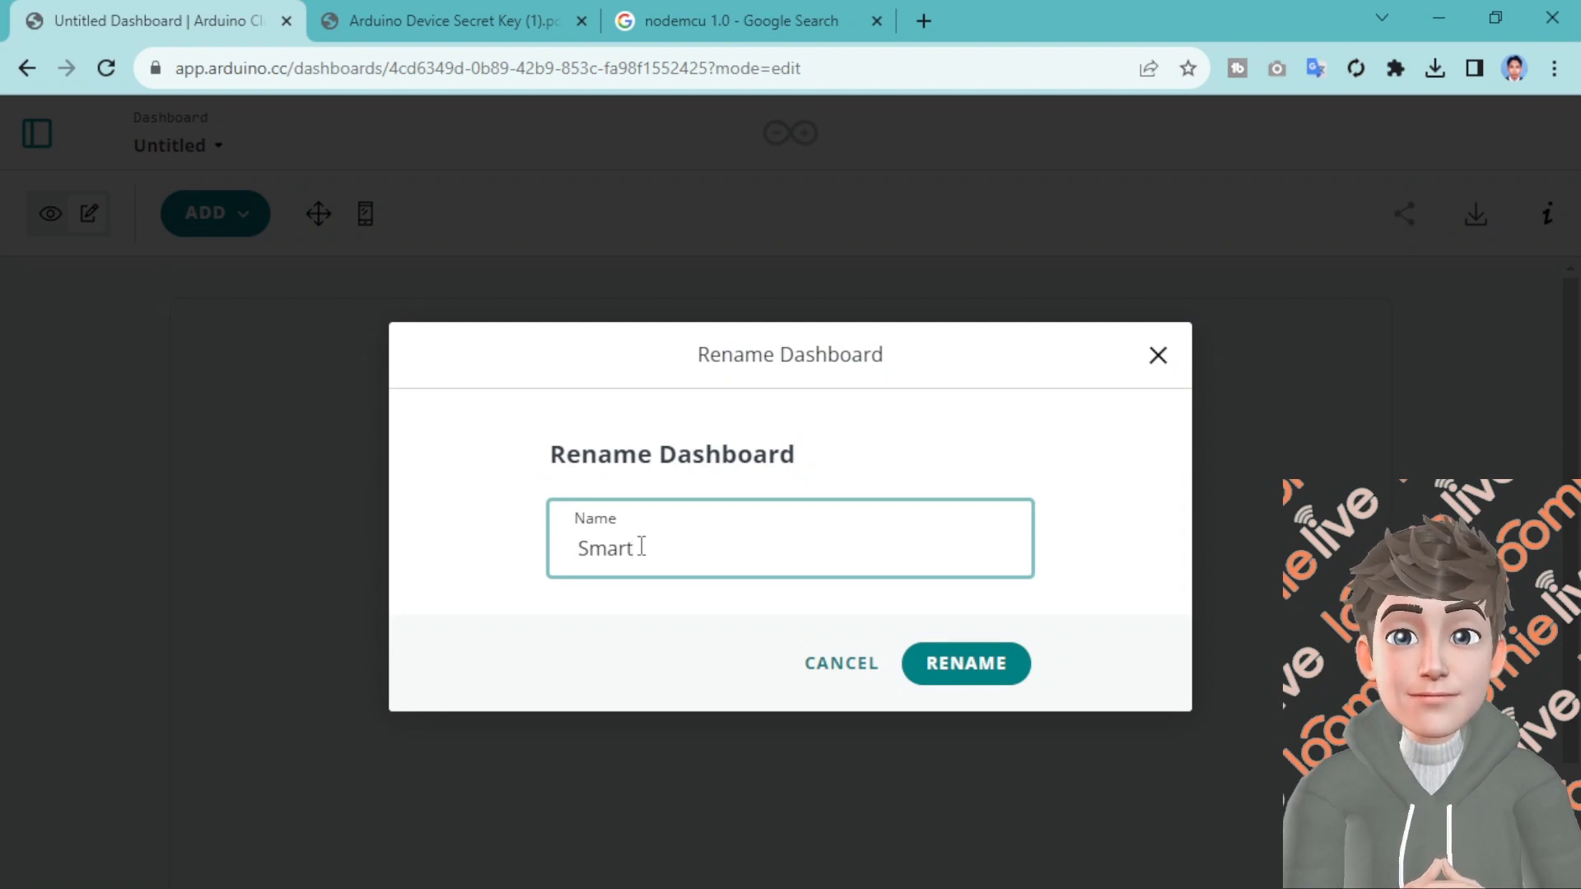
pyautogui.write(' Home')
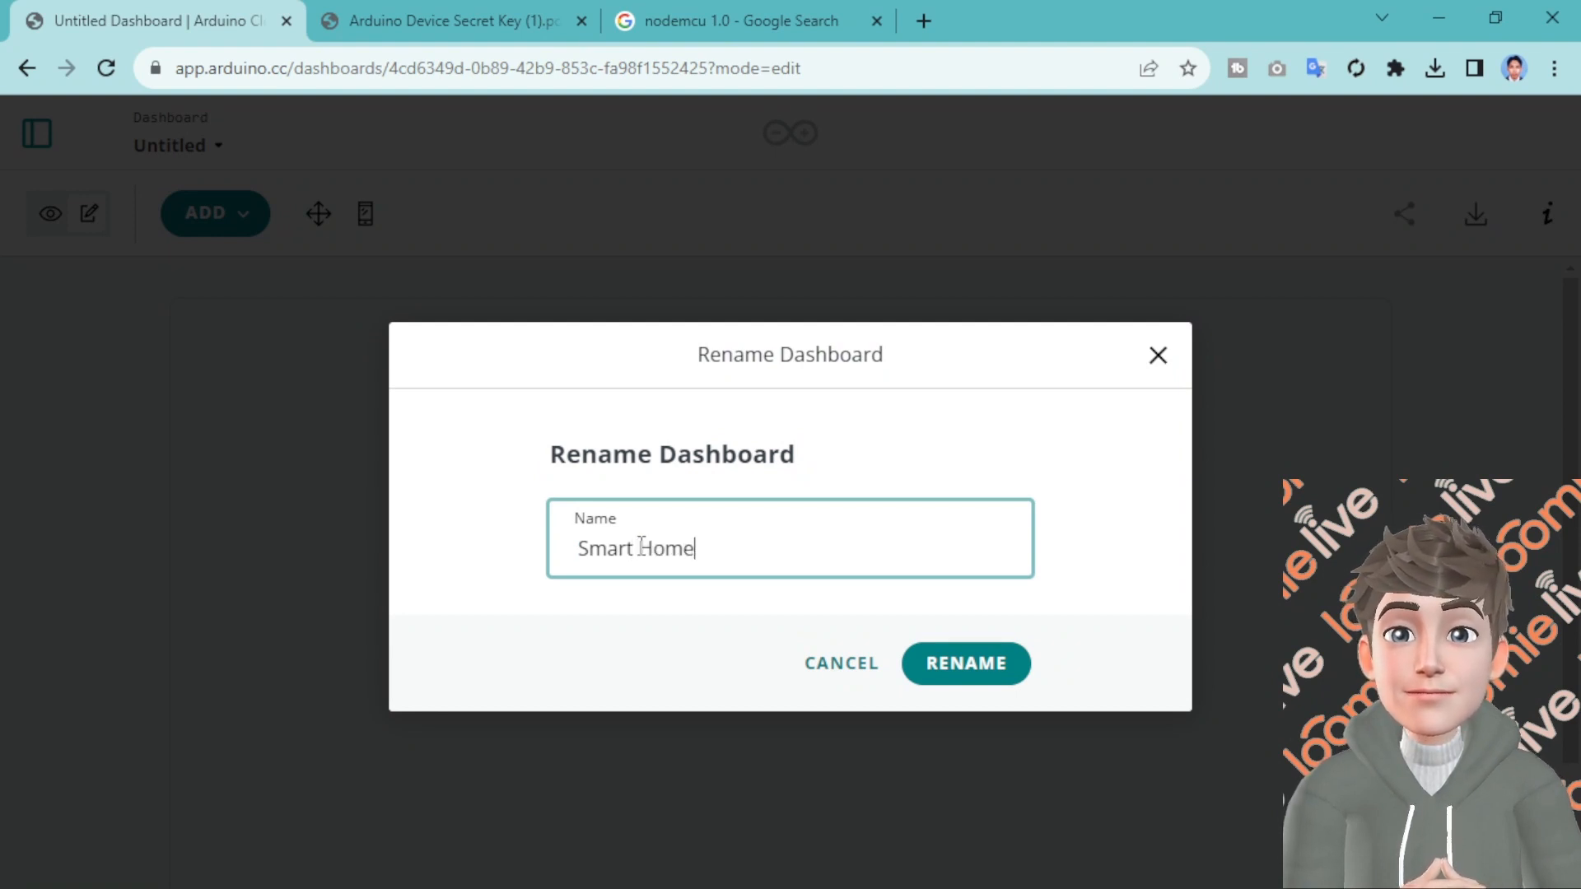
pyautogui.write(' Mon')
pyautogui.press('BackSpace')
pyautogui.press('BackSpace')
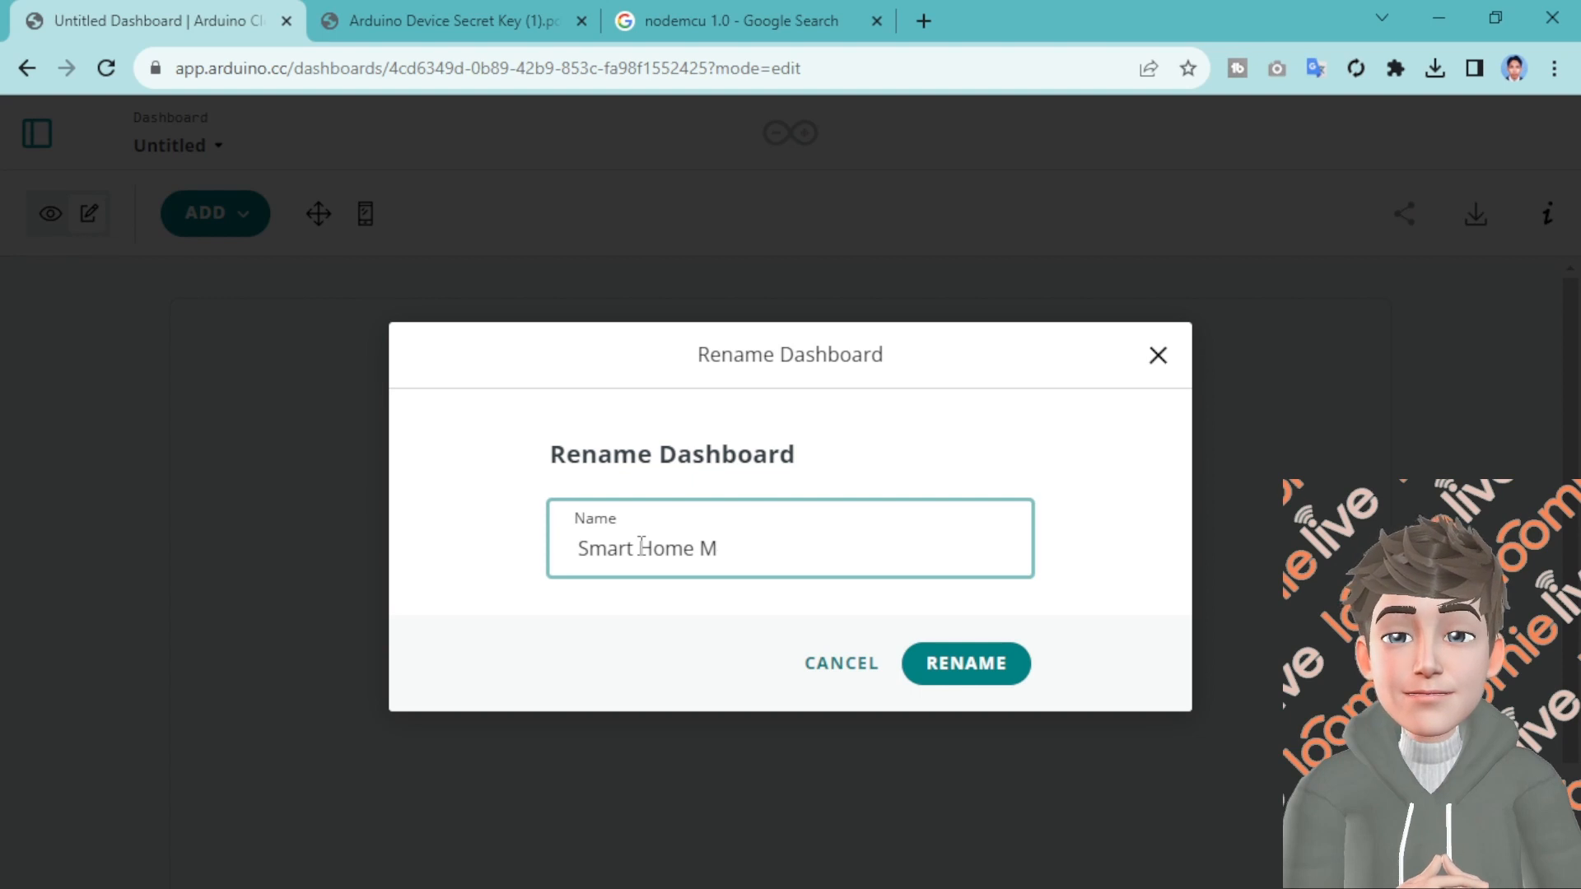
pyautogui.write('ESP')
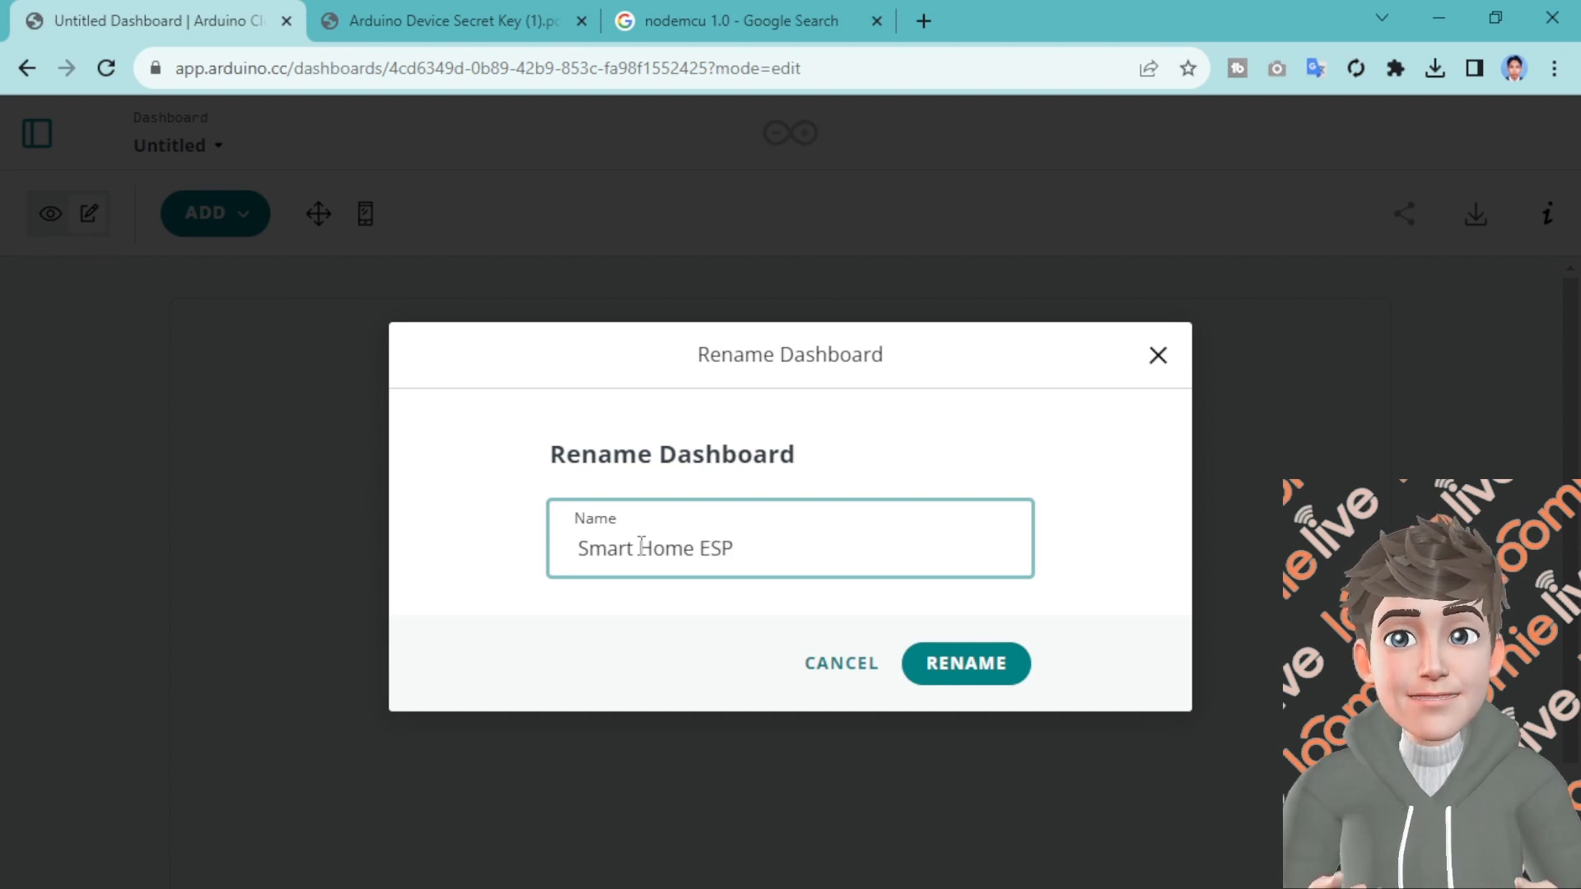
pyautogui.write('8266')
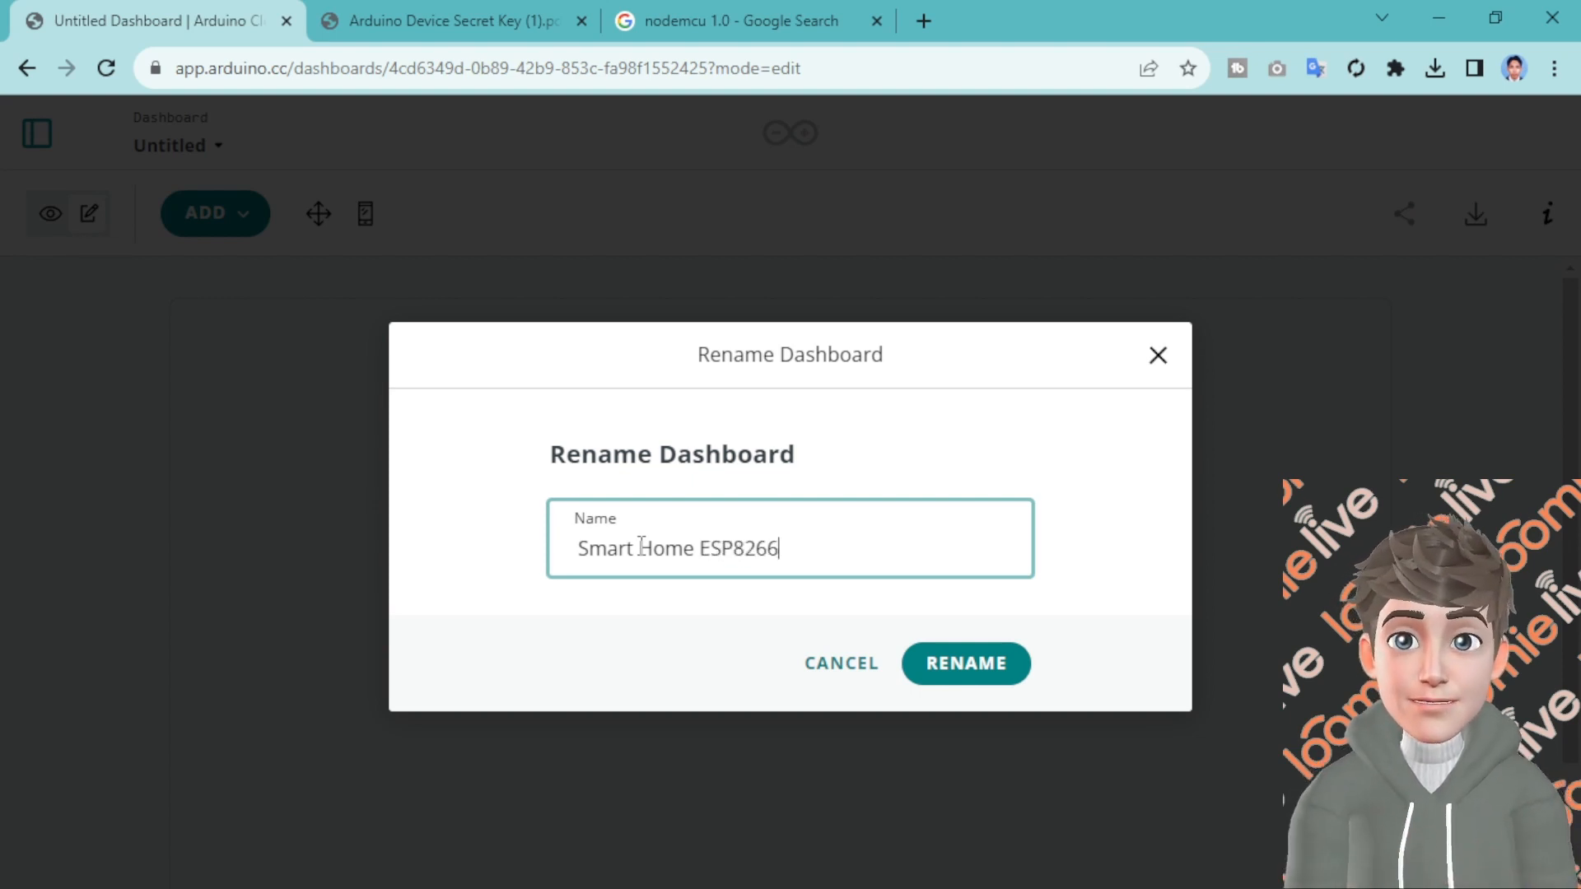
pyautogui.click(914, 658)
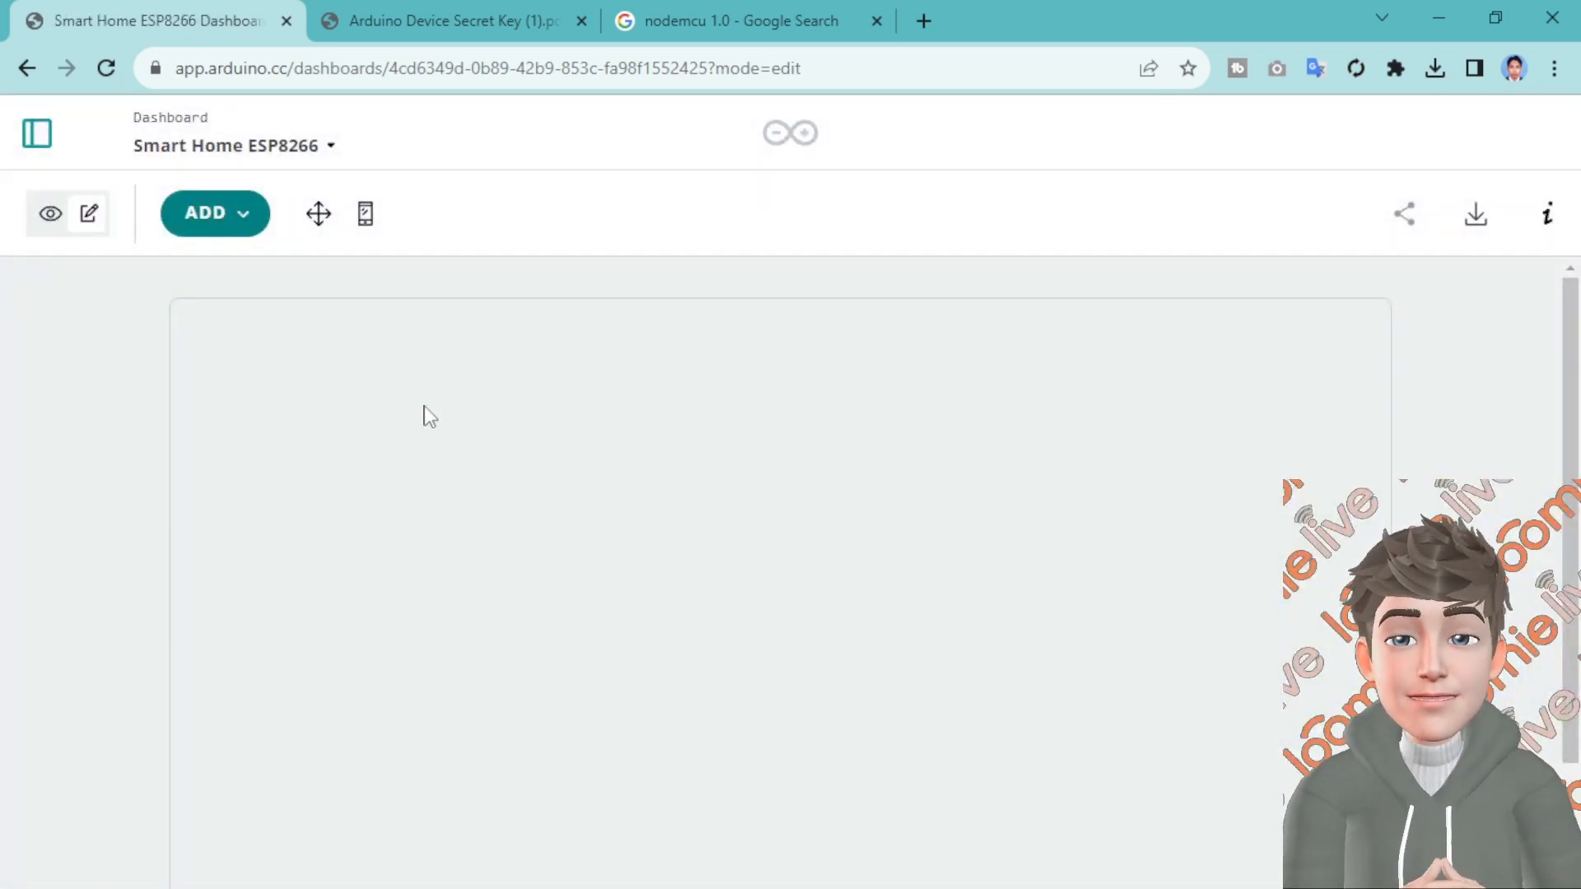
# Add a Percentage widget to the dashboard and name it Kelembaban
pyautogui.click(243, 216)
pyautogui.scroll(-5, 356, 682)
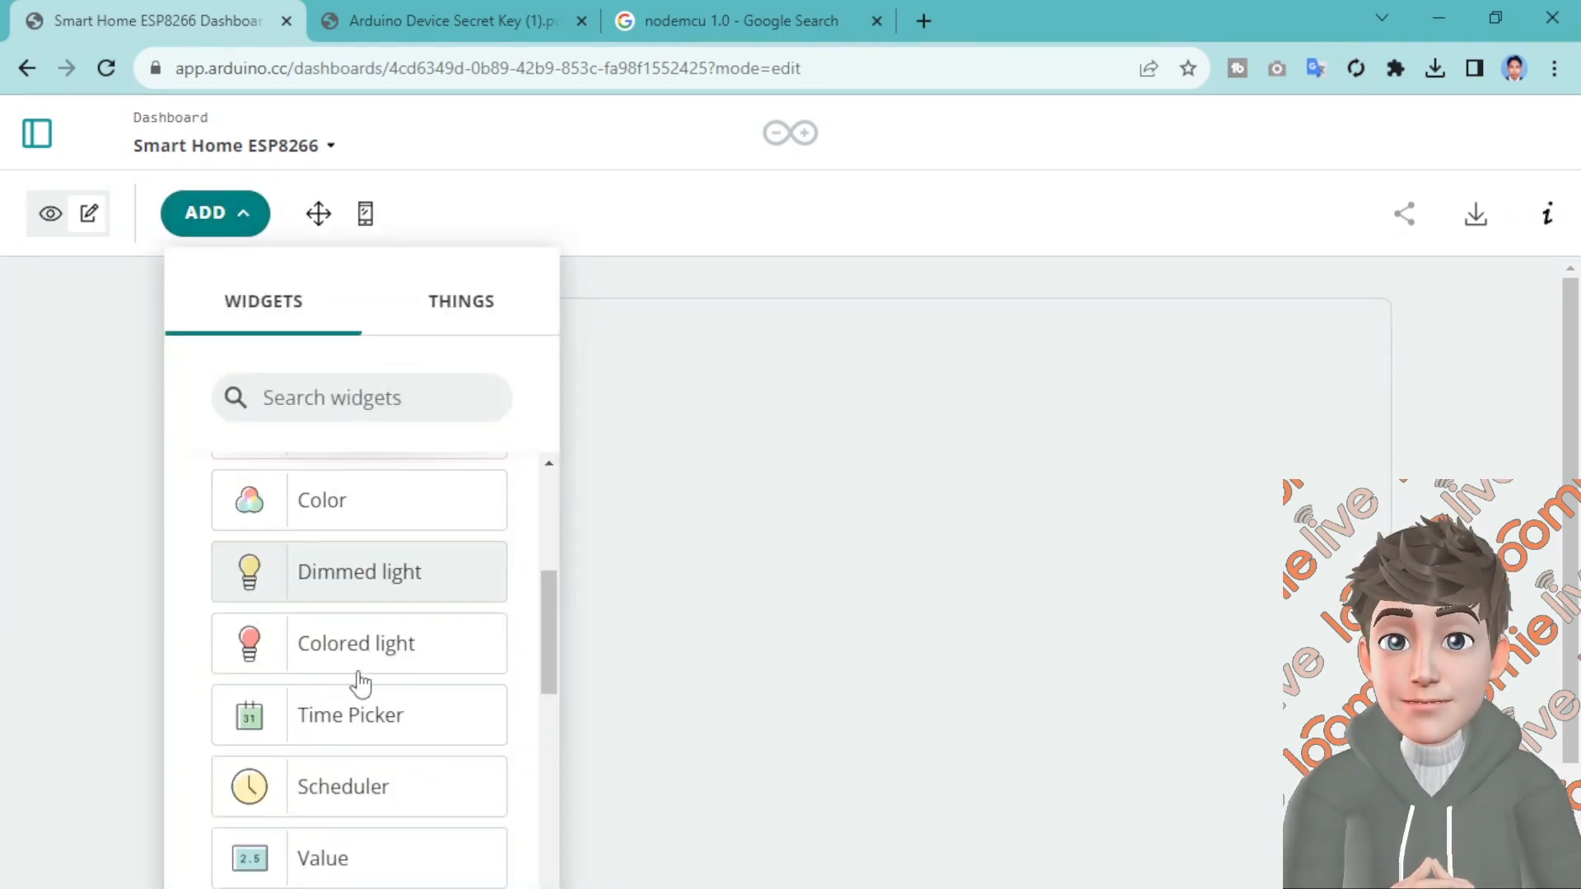
pyautogui.scroll(-3, 360, 683)
pyautogui.scroll(-2, 356, 681)
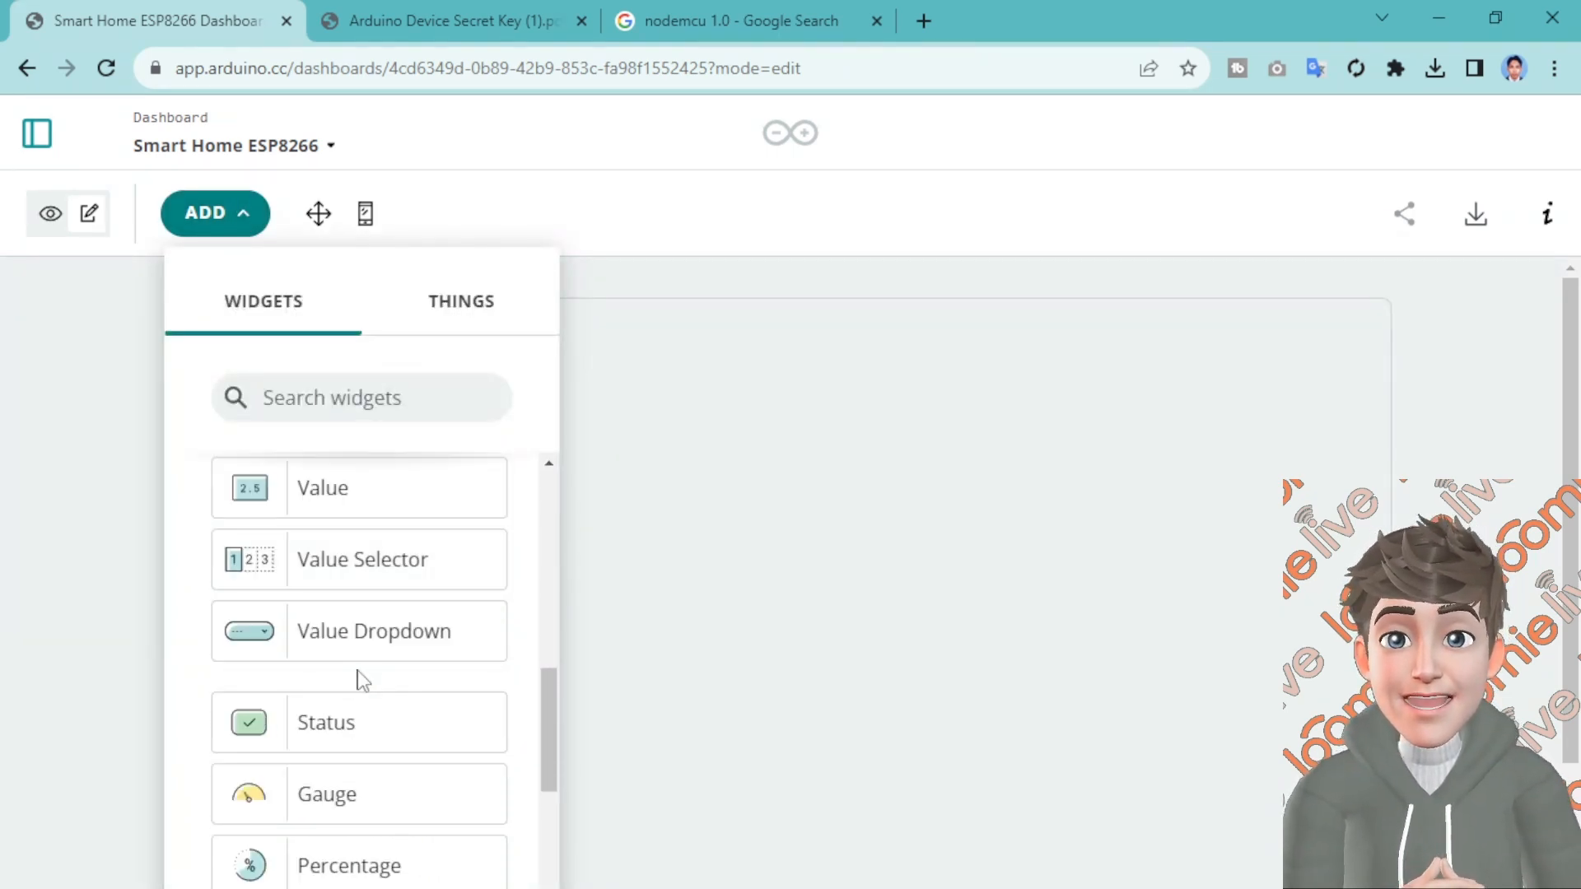
pyautogui.scroll(-3, 360, 682)
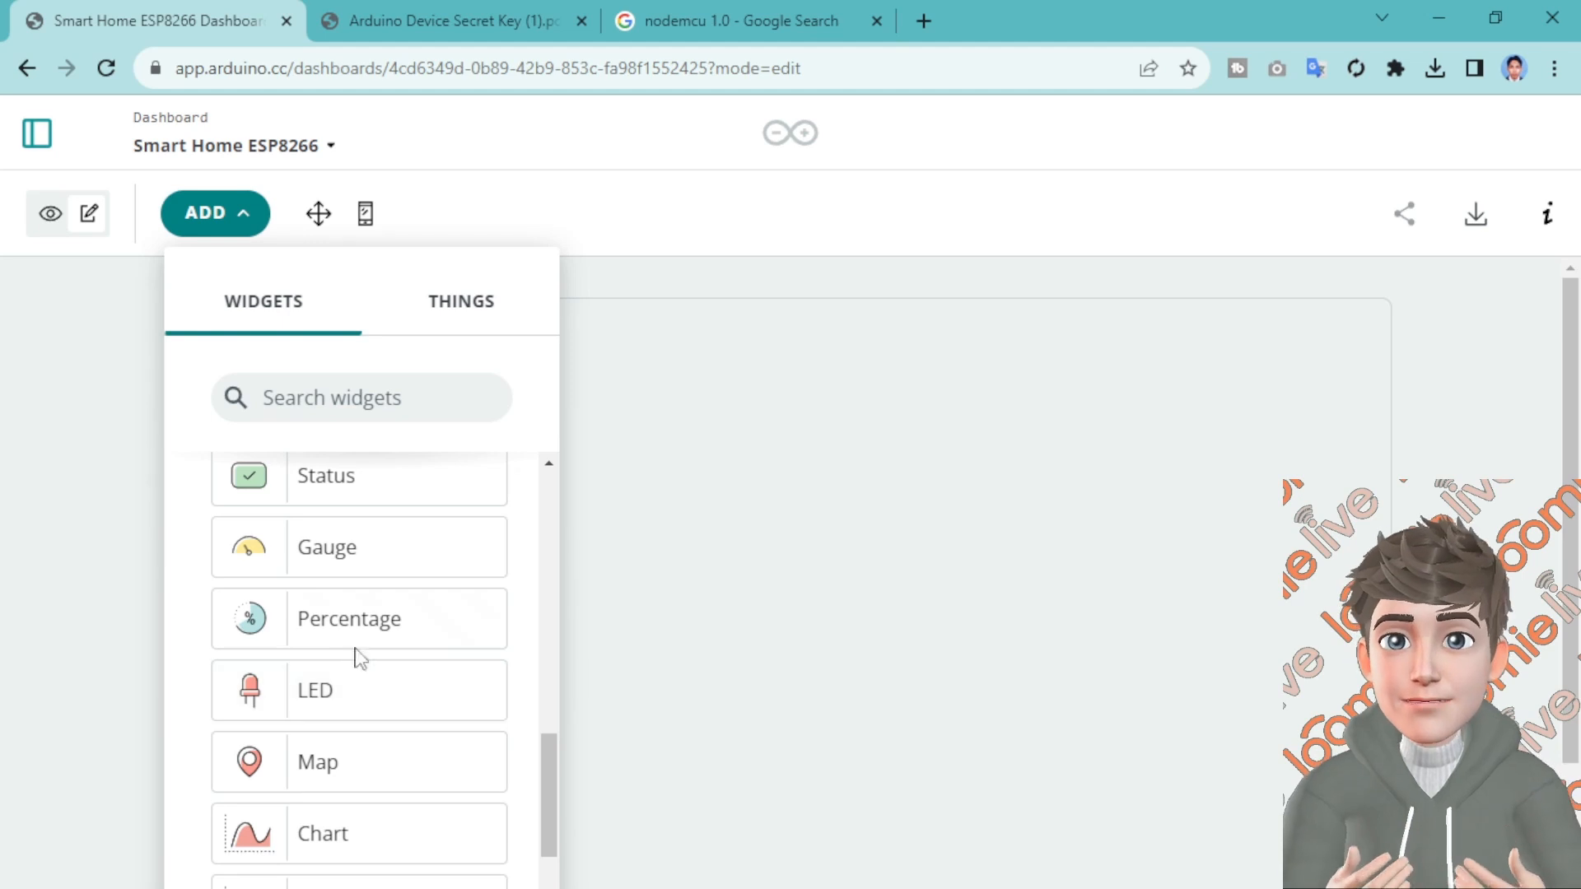
pyautogui.click(353, 634)
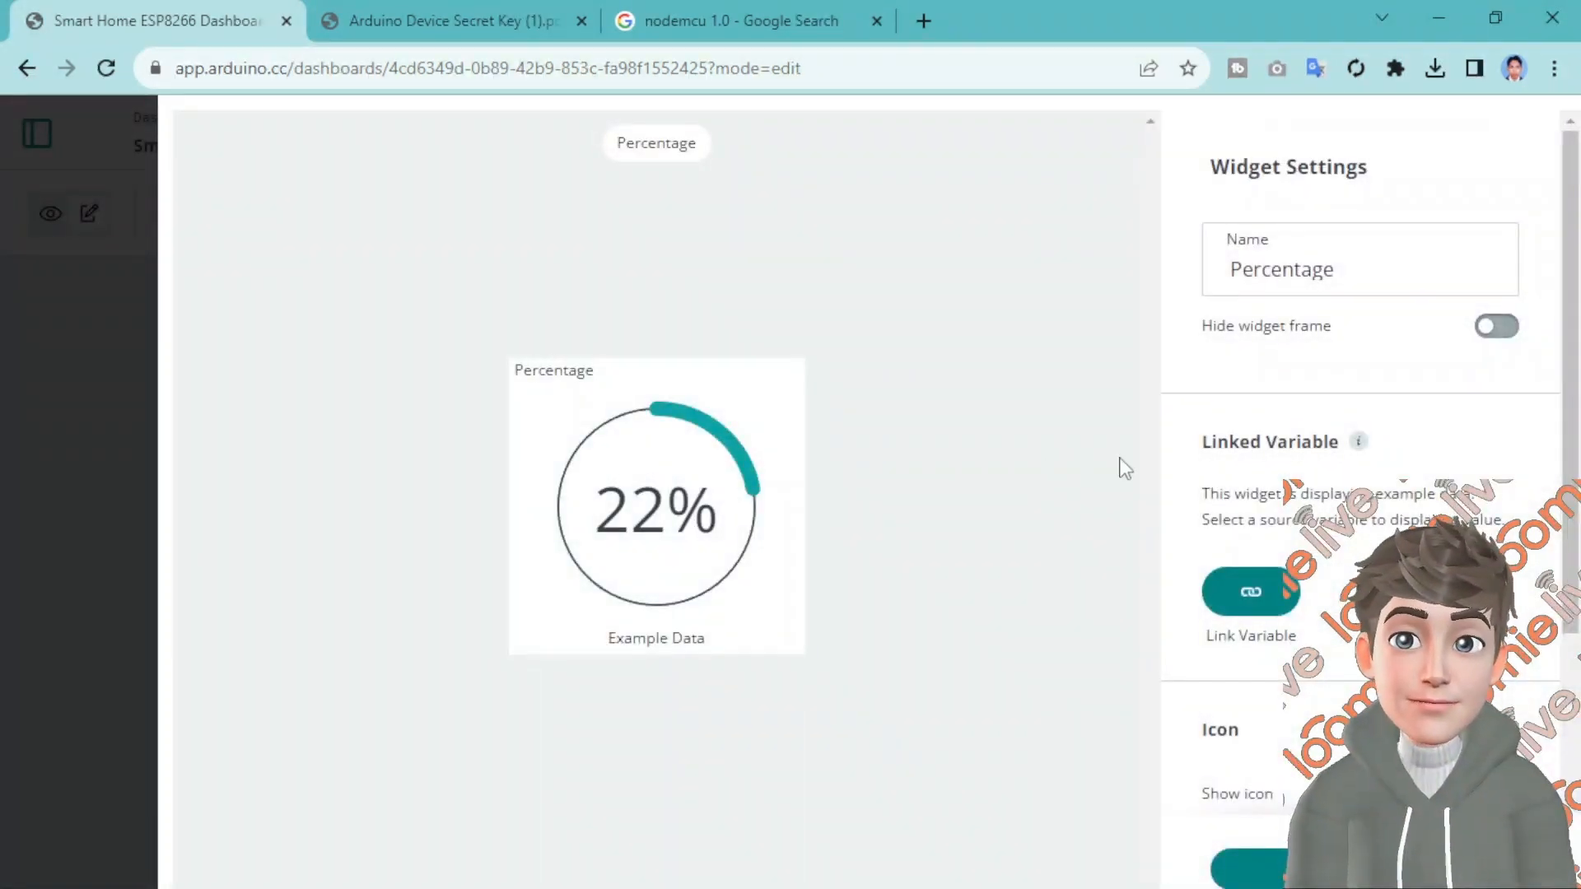
pyautogui.doubleClick(1307, 272)
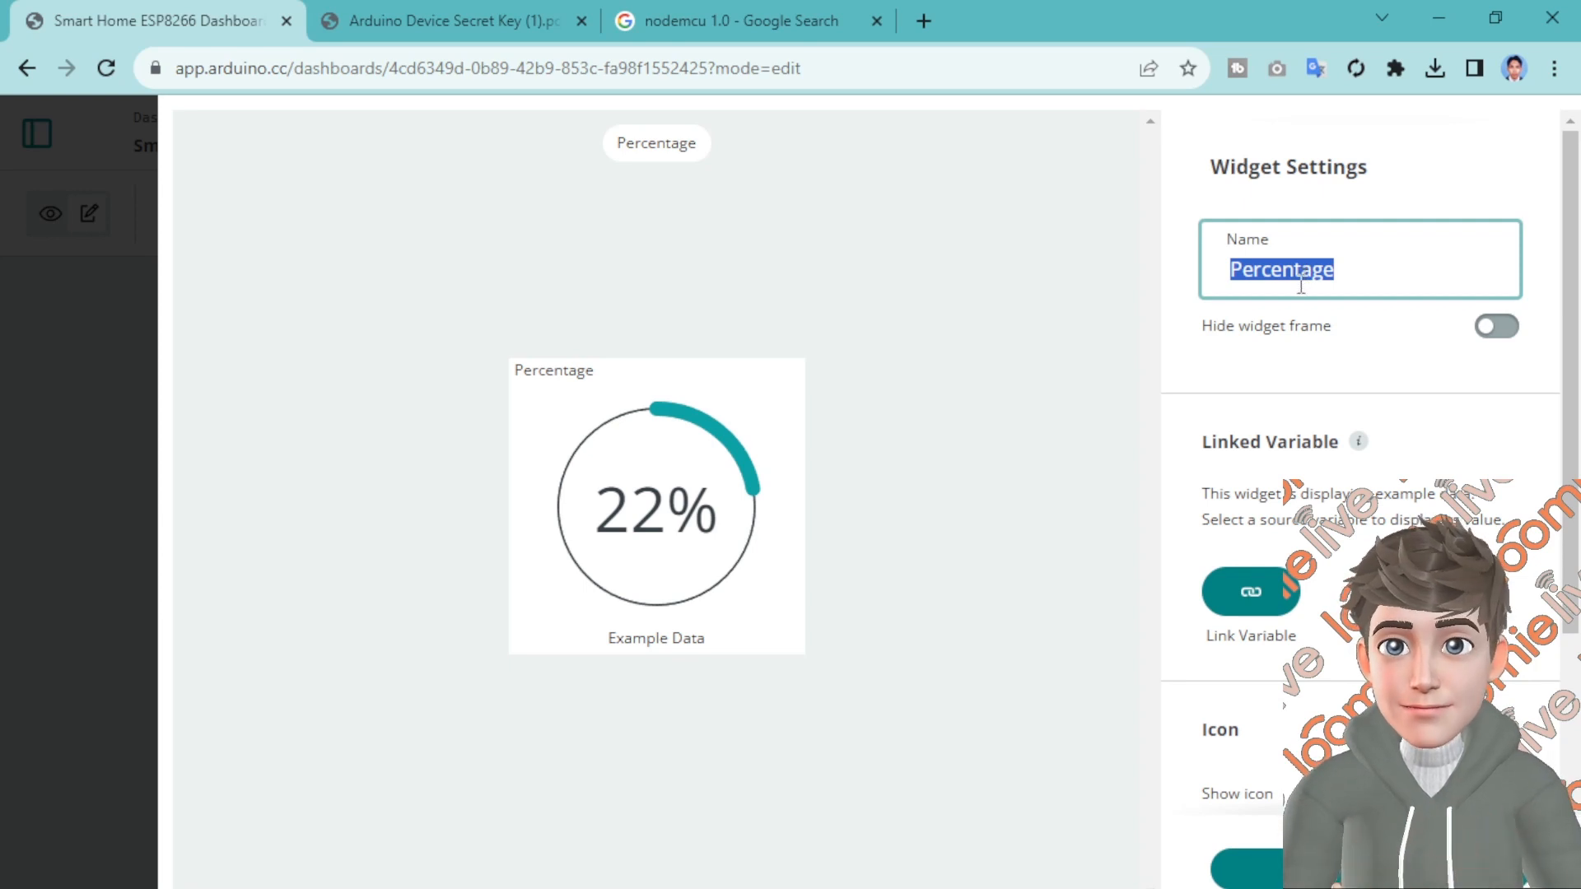
pyautogui.write('Kelembaban')
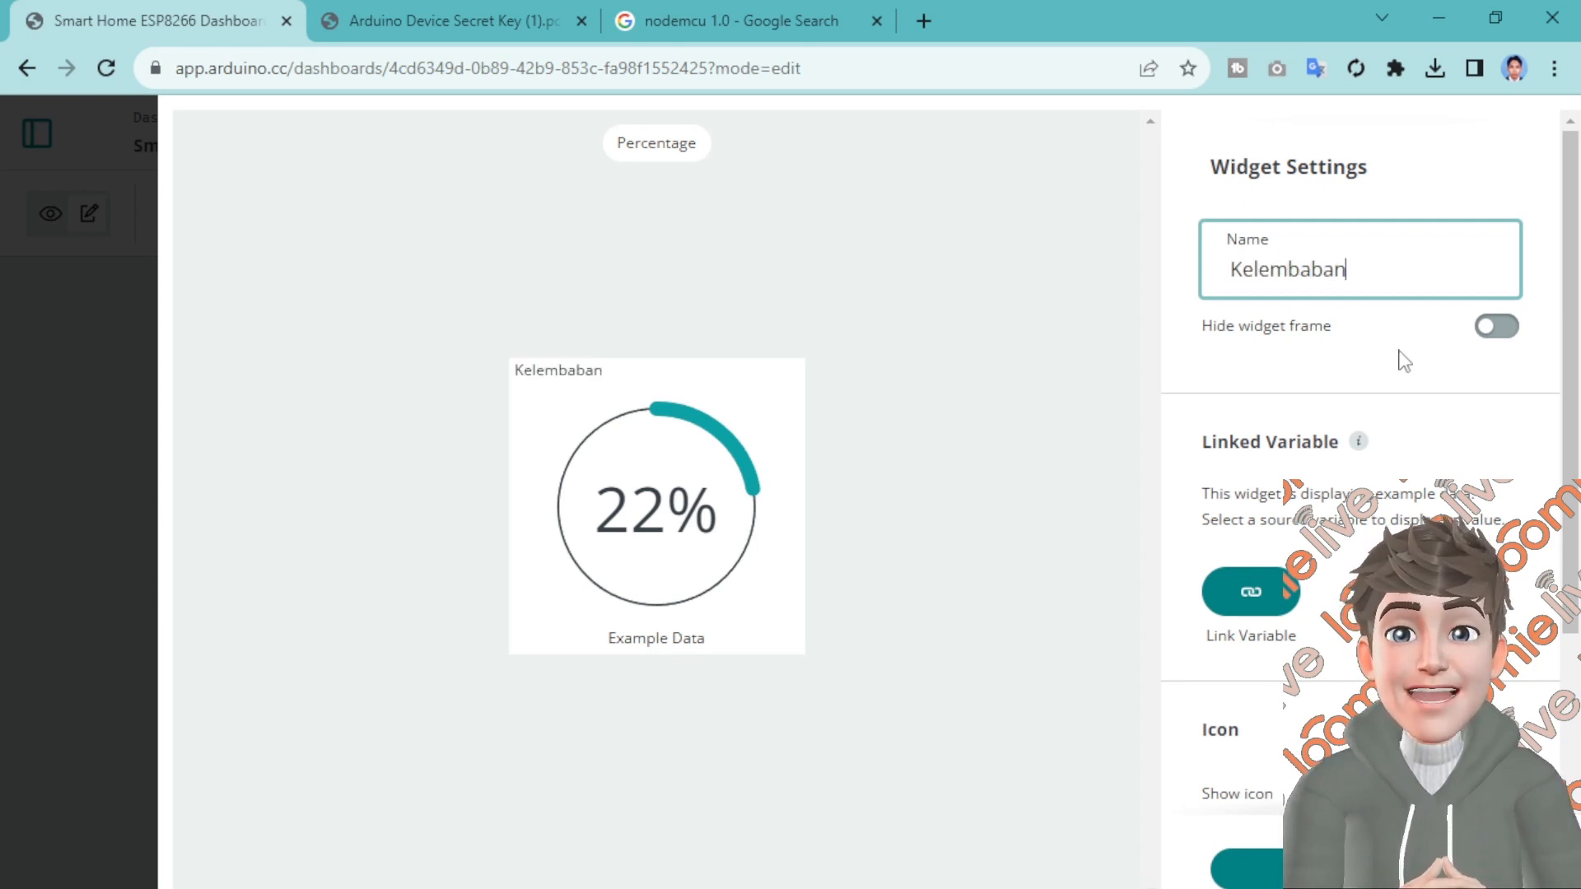
# Link the Kelembaban widget to the humadity variable of the Komponen ESP8266 thing
pyautogui.click(1275, 592)
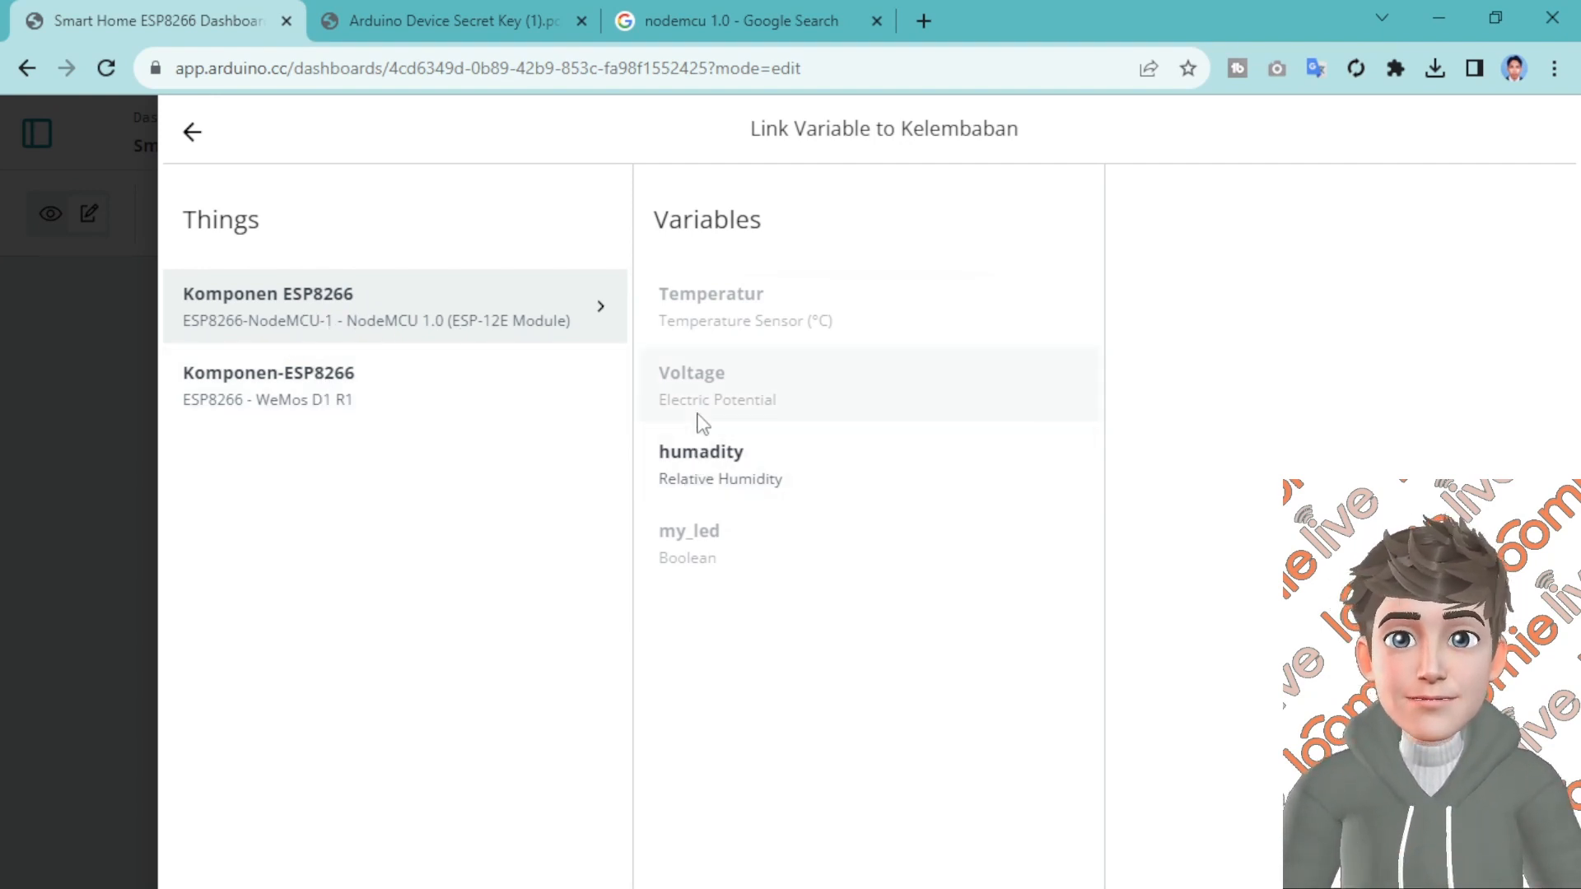
pyautogui.click(718, 465)
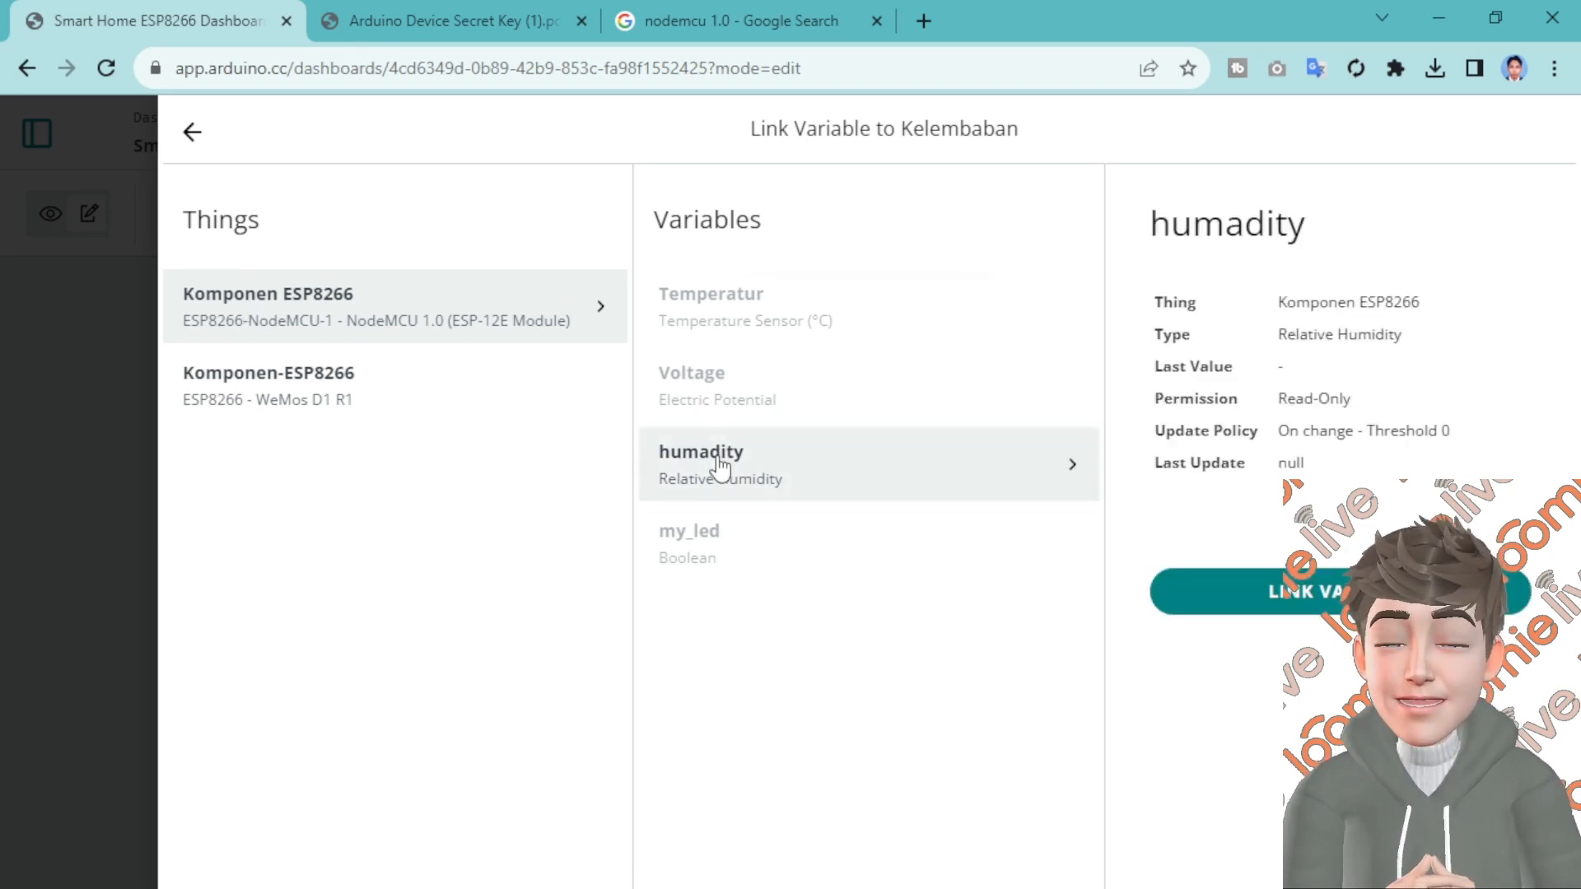
pyautogui.click(1318, 594)
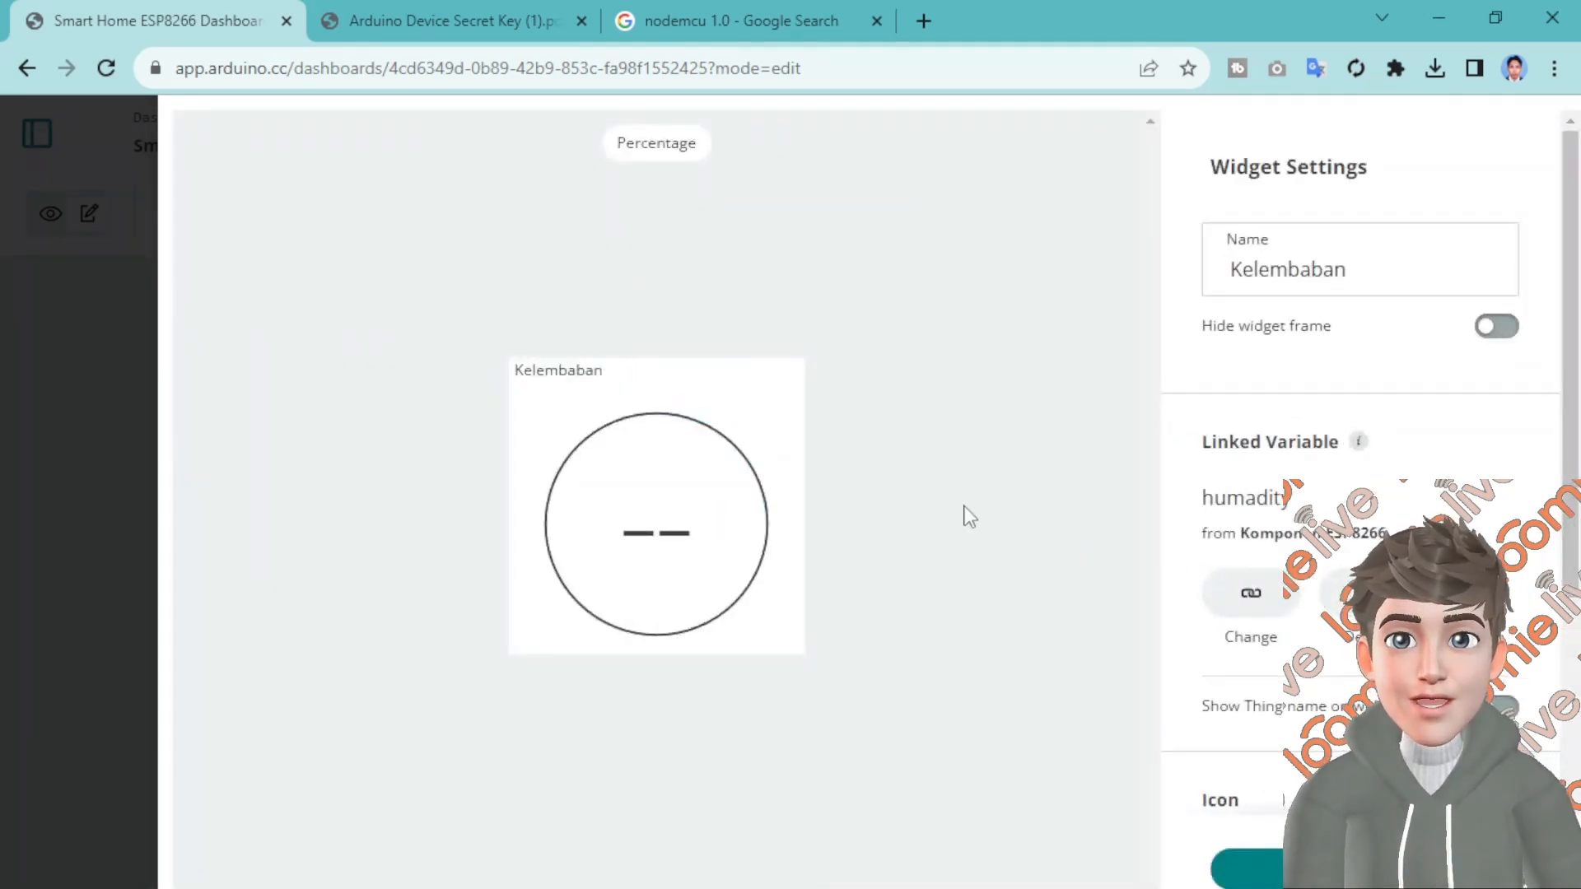
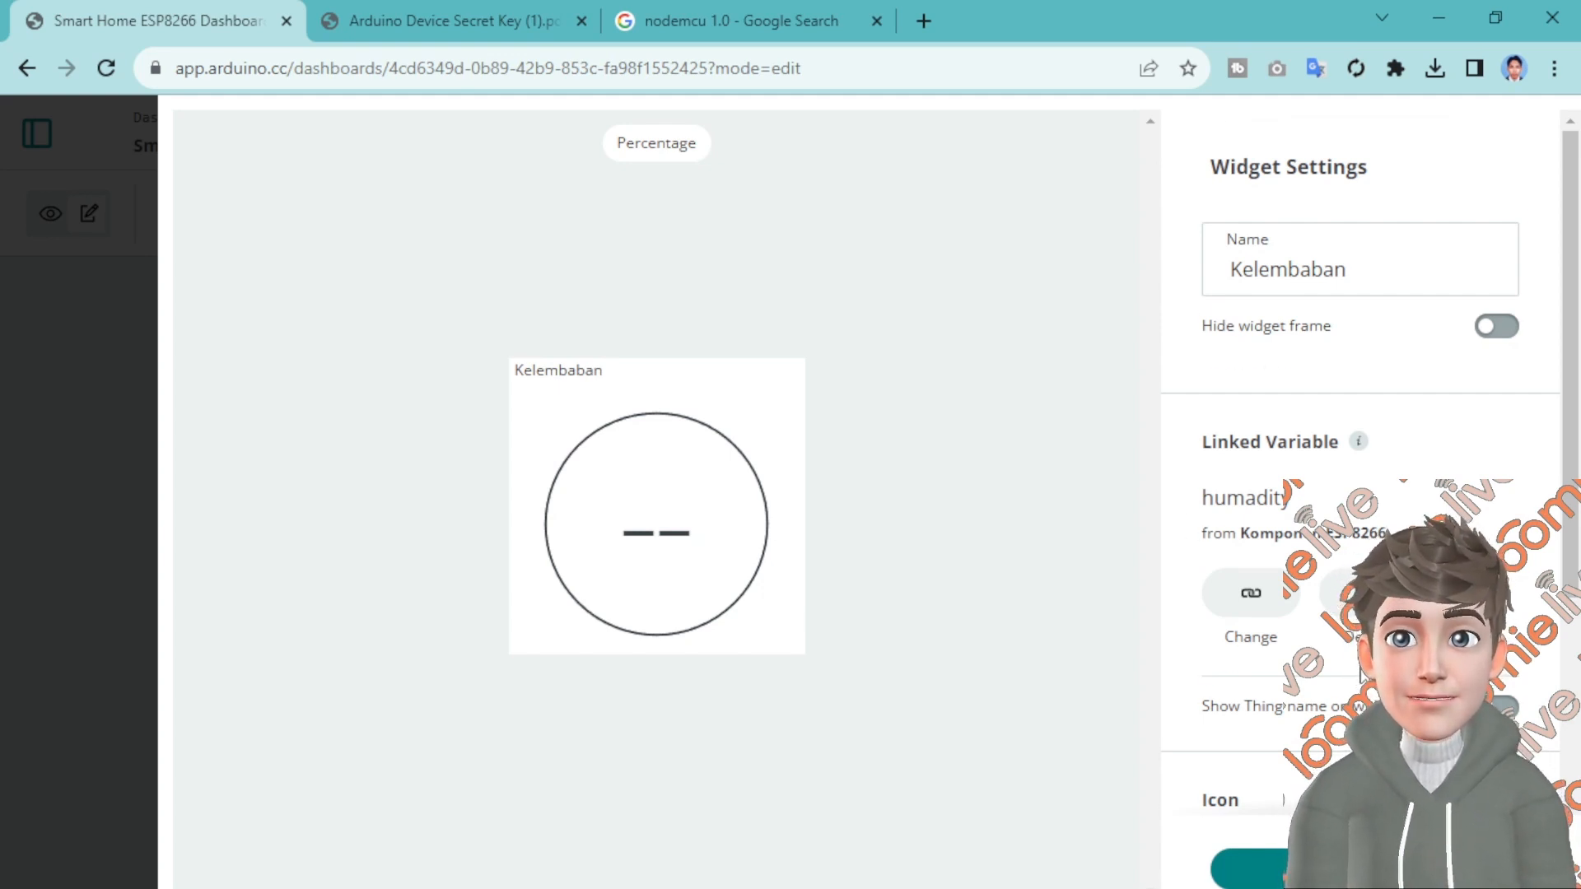
# Enable the icon display on the Kelembaban widget and choose the thermometer icon
pyautogui.scroll(-4, 1262, 517)
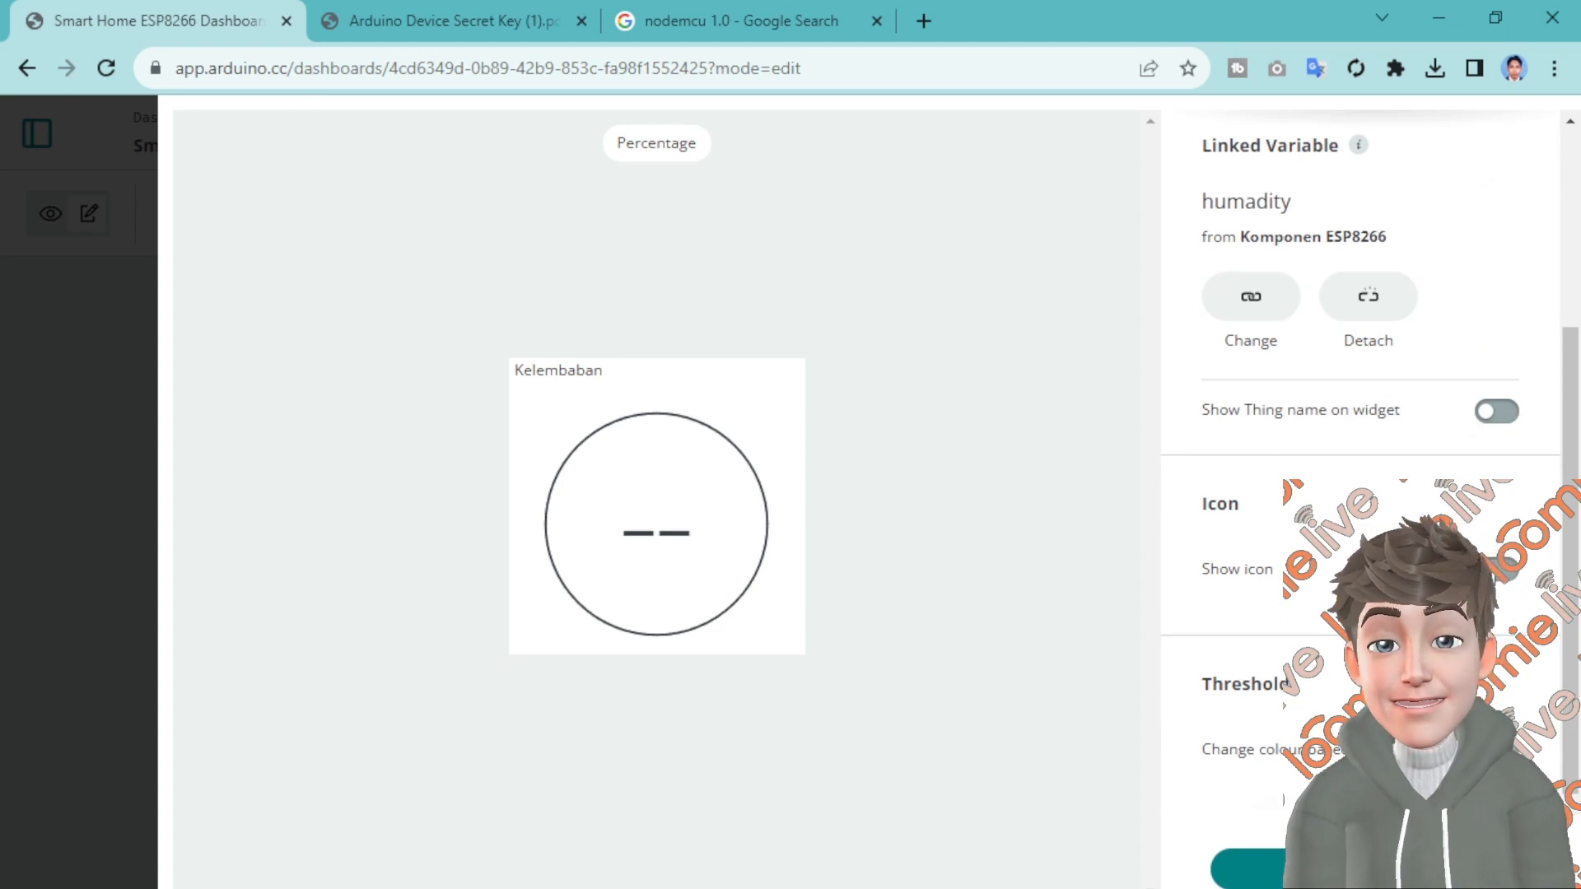
pyautogui.click(1497, 569)
pyautogui.scroll(-3, 1400, 536)
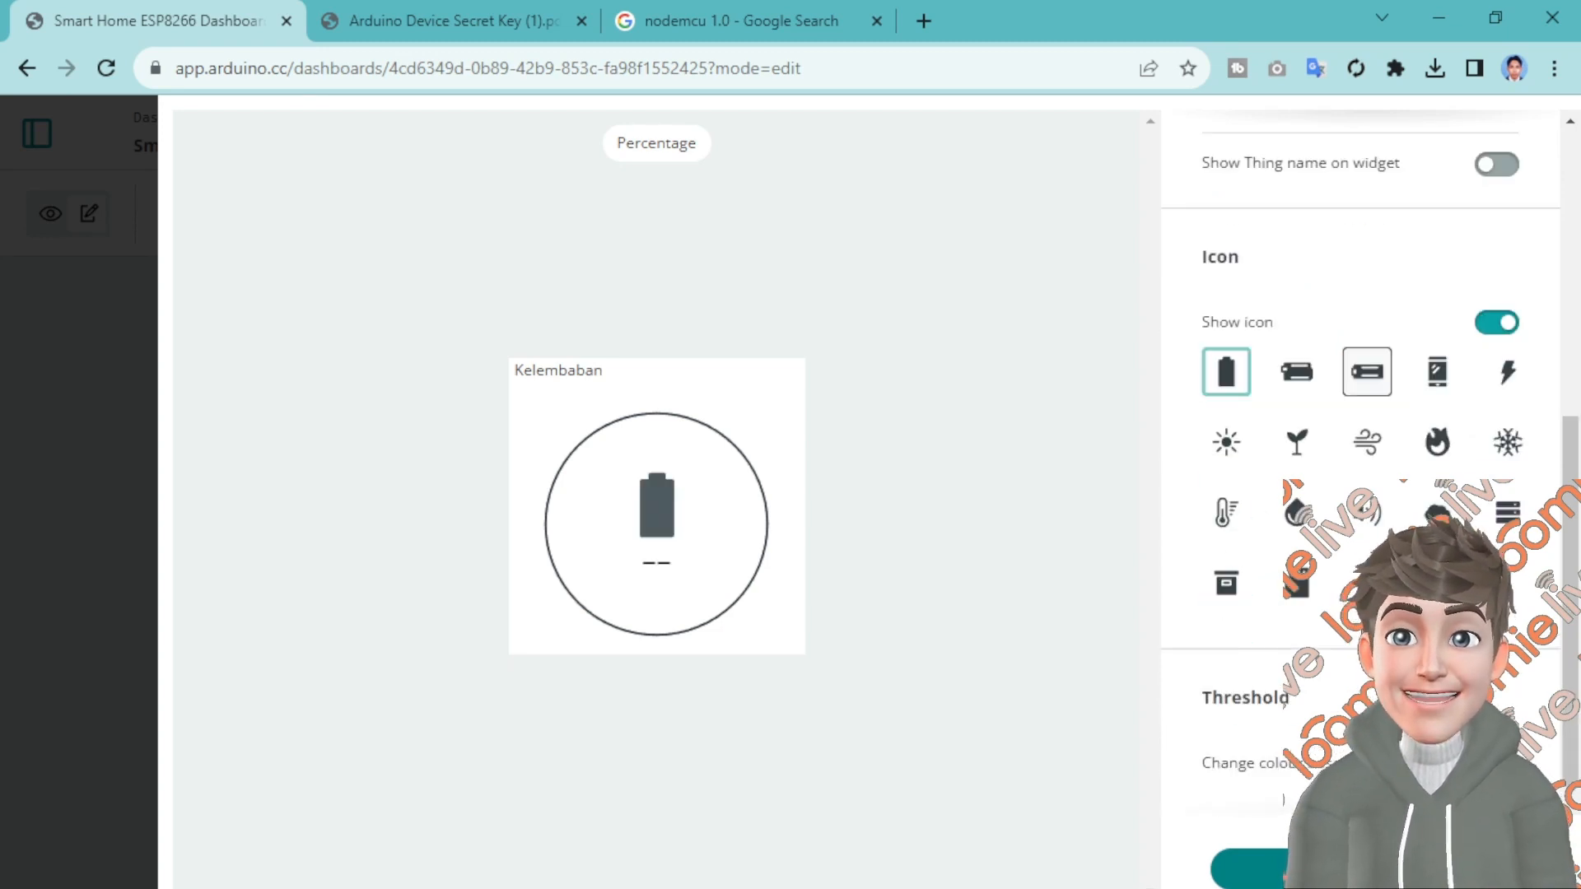
pyautogui.click(1219, 517)
pyautogui.scroll(-1, 1241, 661)
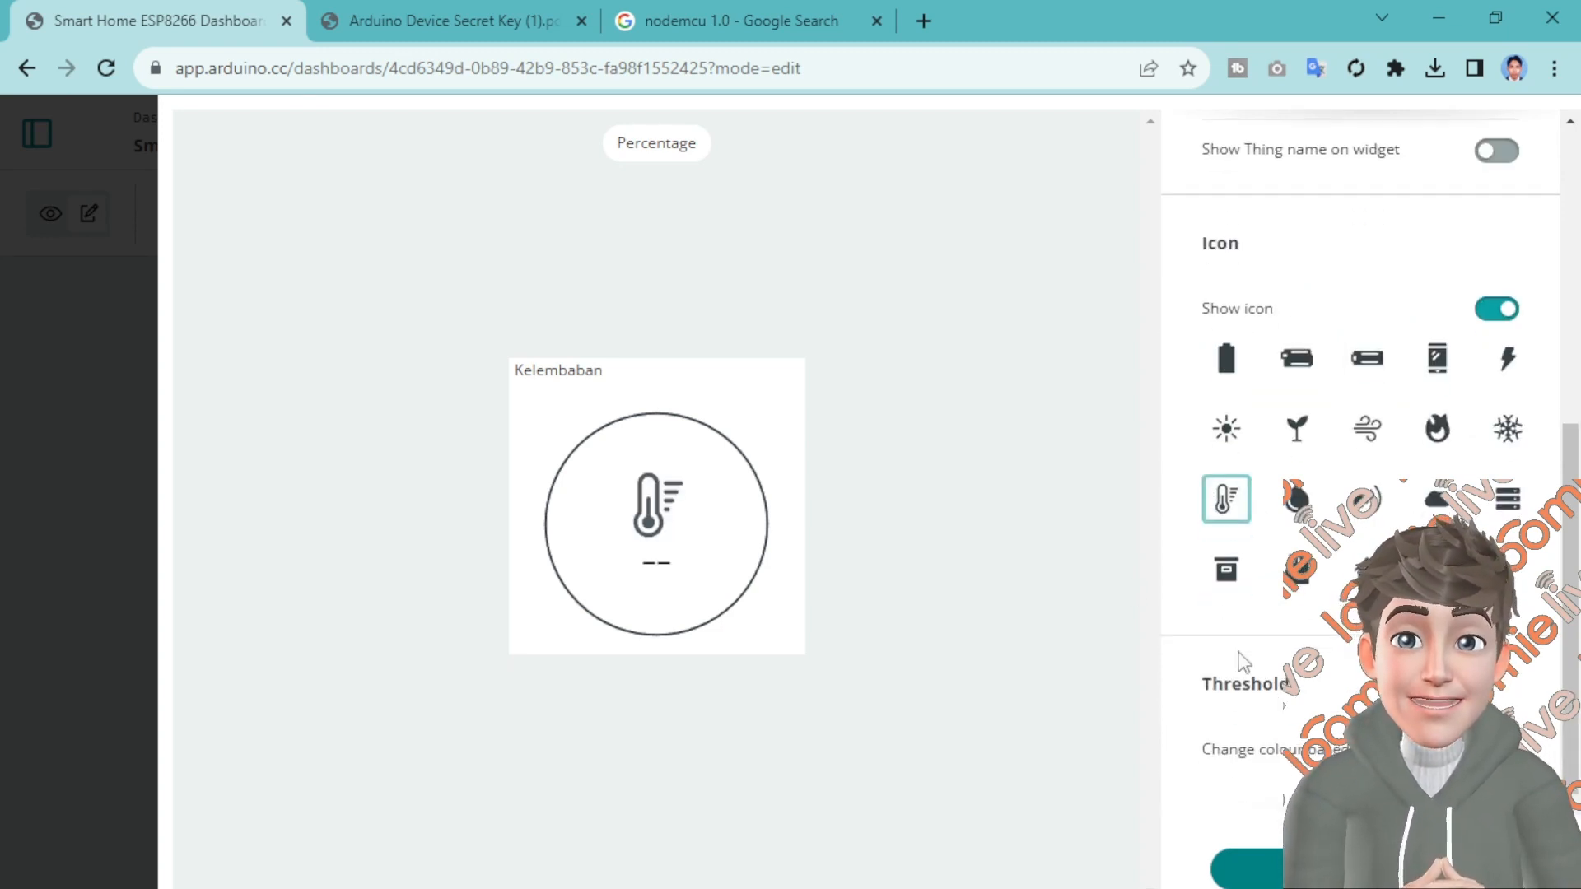
pyautogui.scroll(3, 1252, 659)
pyautogui.scroll(-3, 1292, 659)
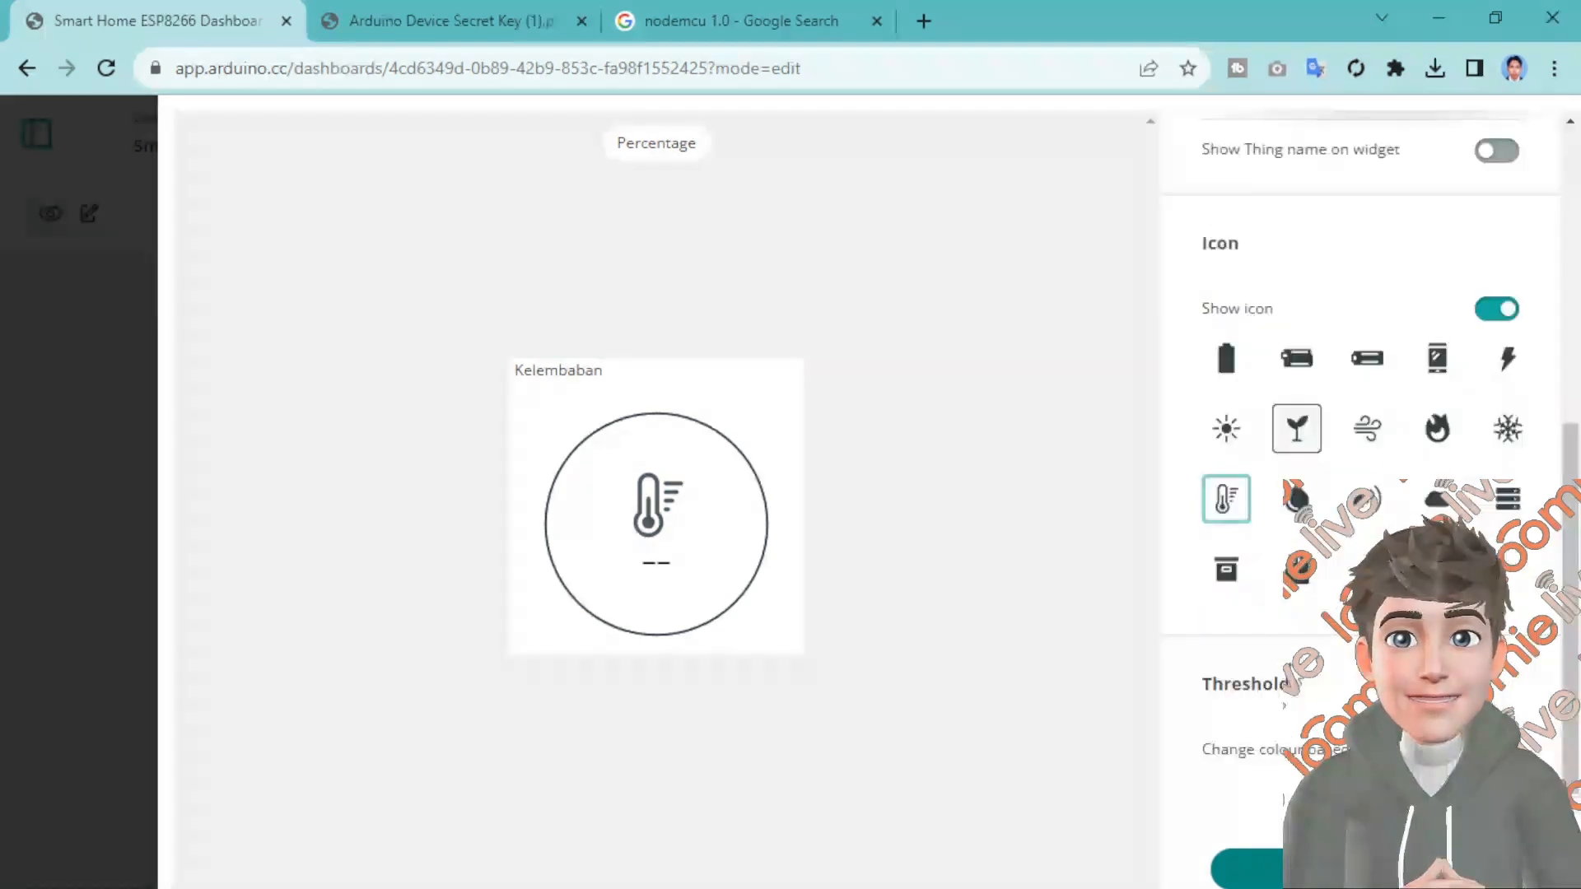
pyautogui.scroll(6, 1359, 494)
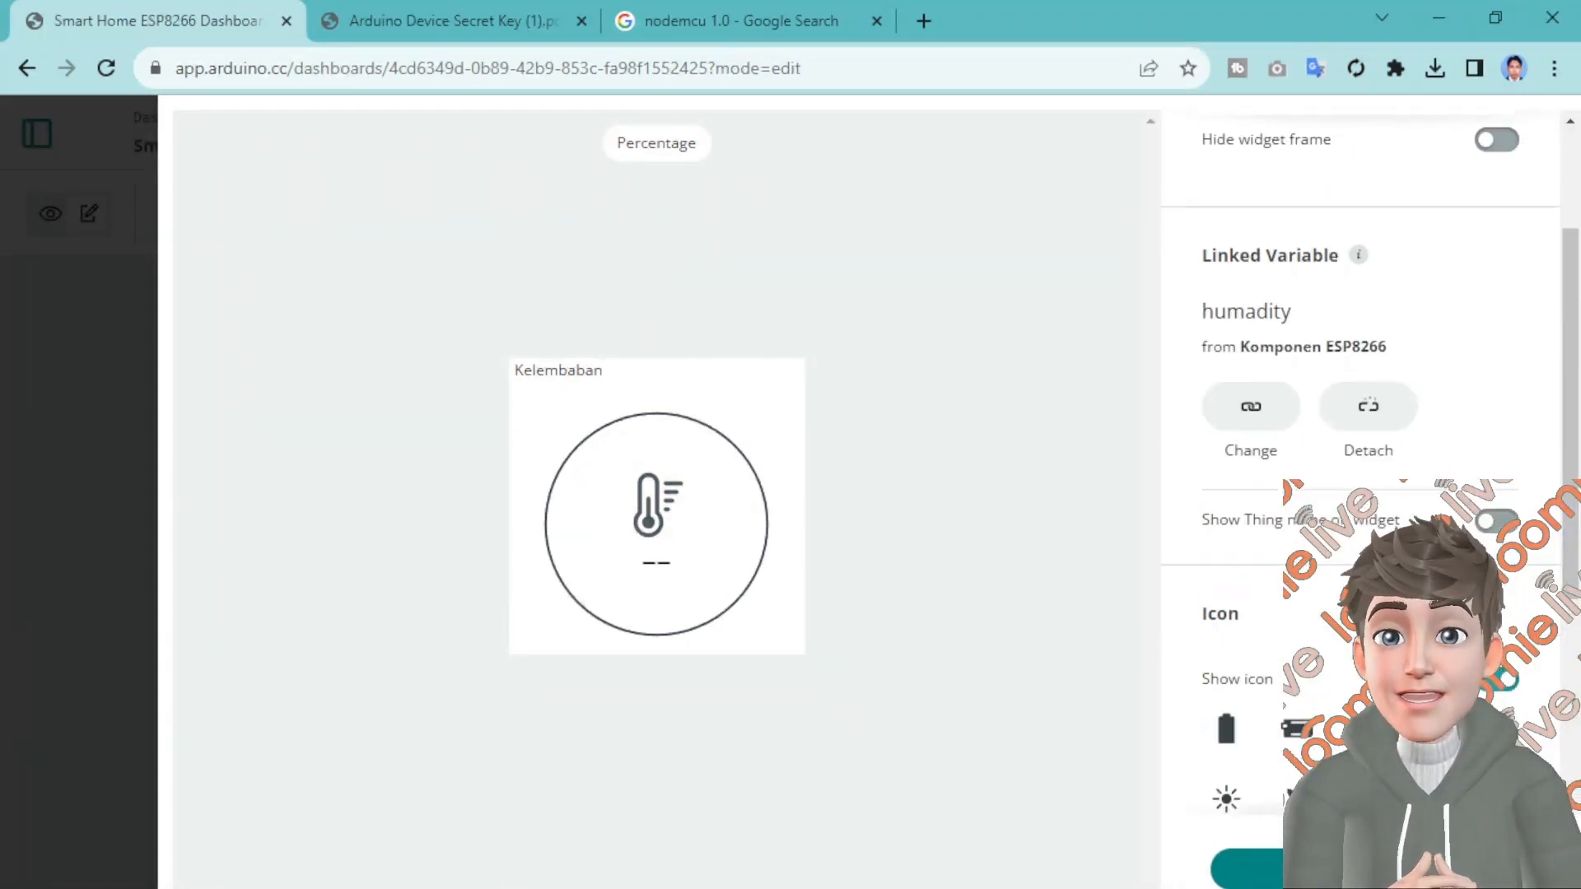
pyautogui.scroll(-3, 1358, 576)
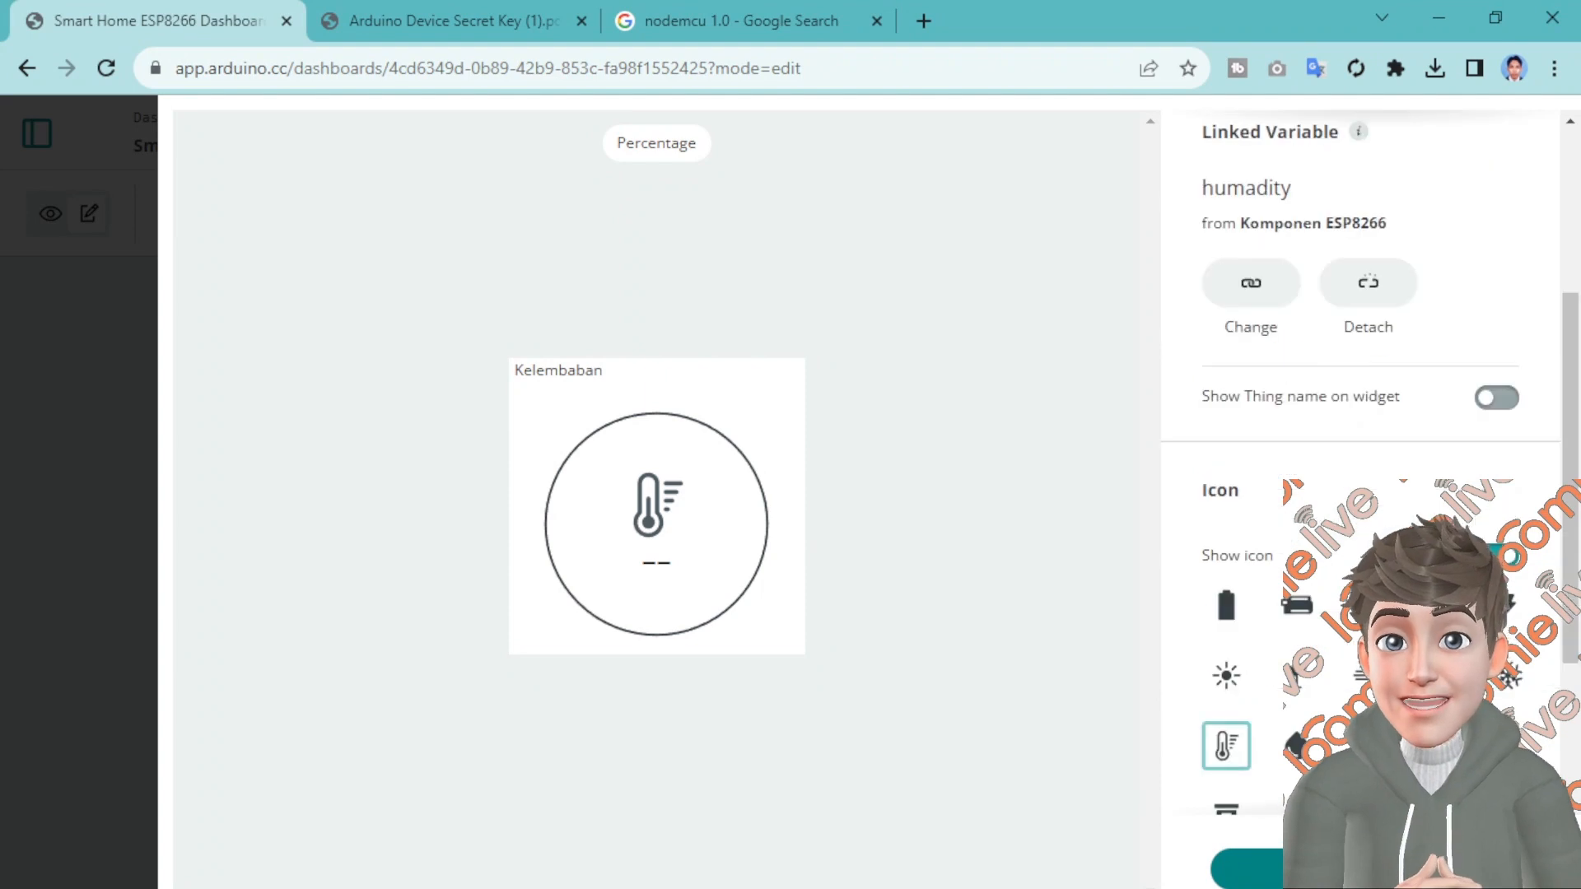
# Save the Kelembaban widget's settings and return to the Smart Home ESP8266 dashboard in edit mode
pyautogui.click(1247, 868)
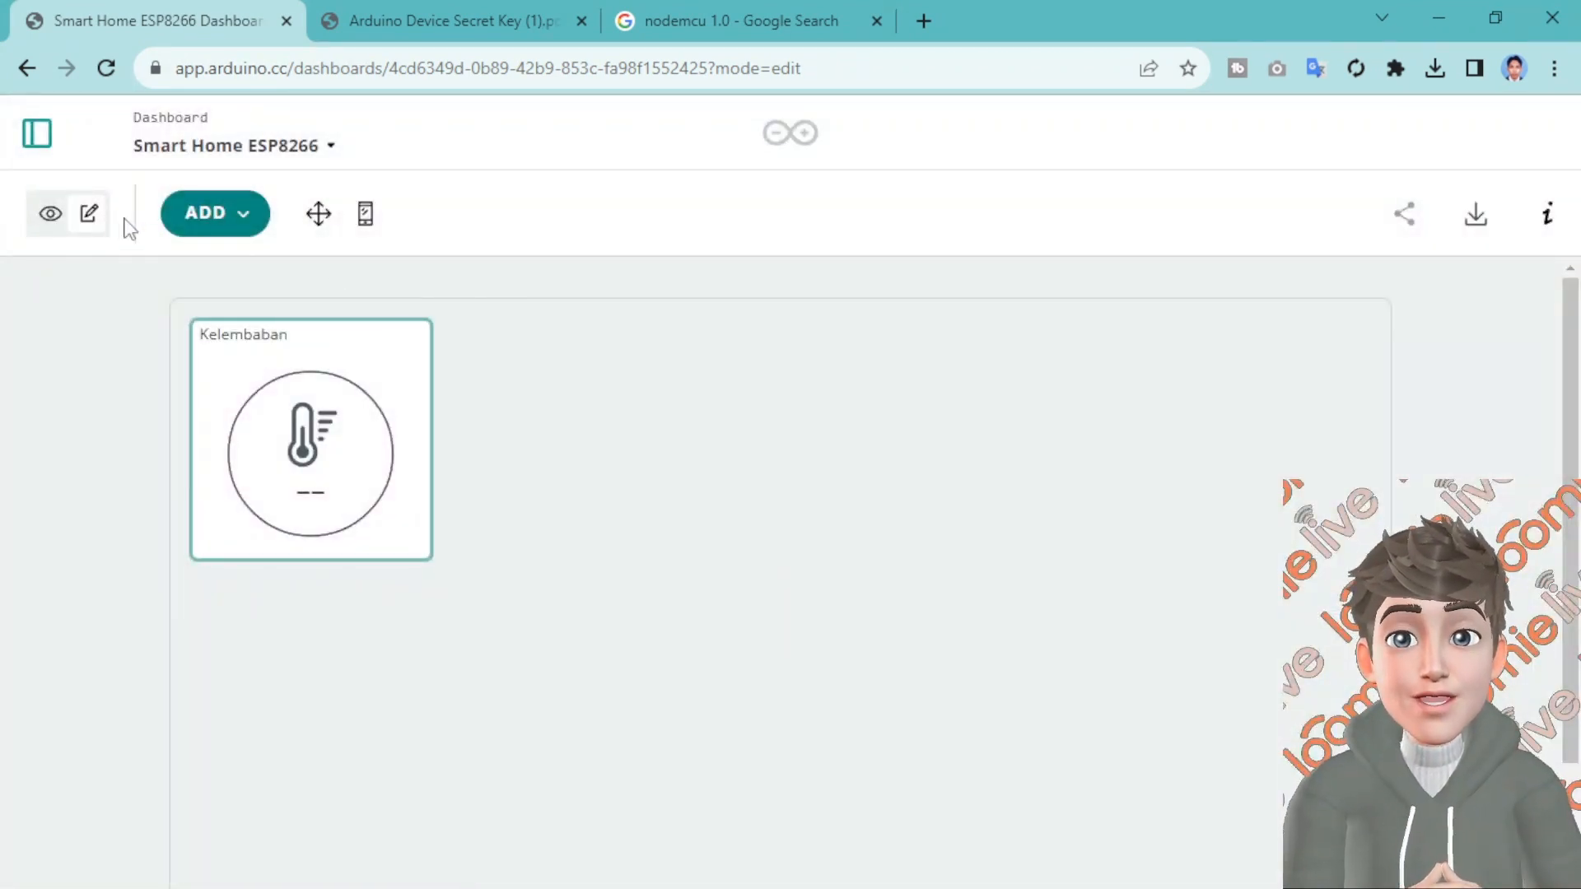
pyautogui.click(314, 216)
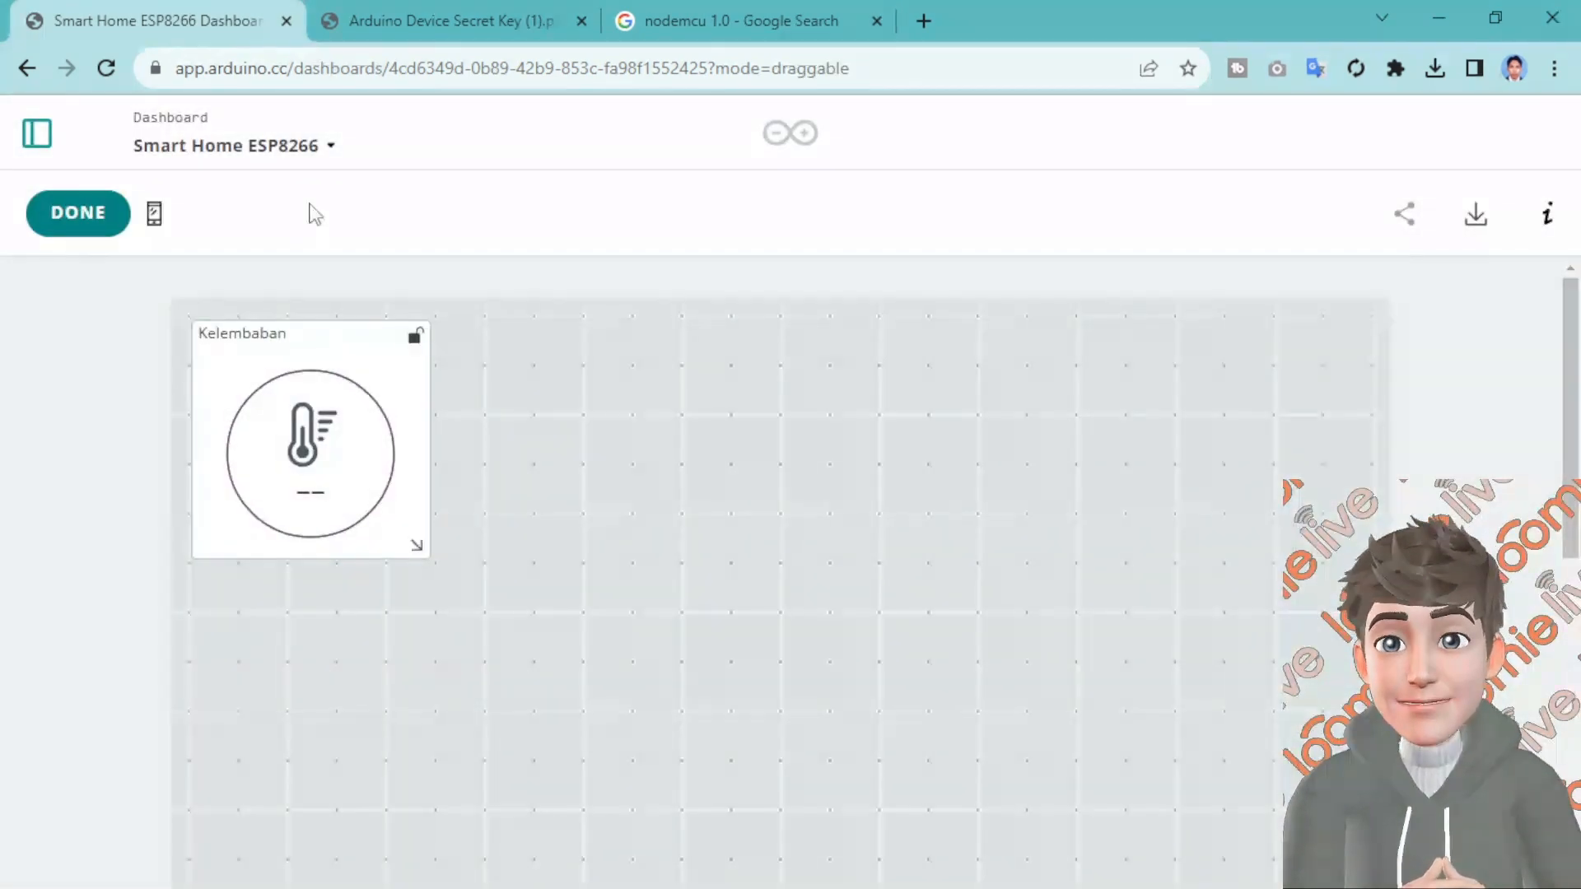
pyautogui.click(75, 222)
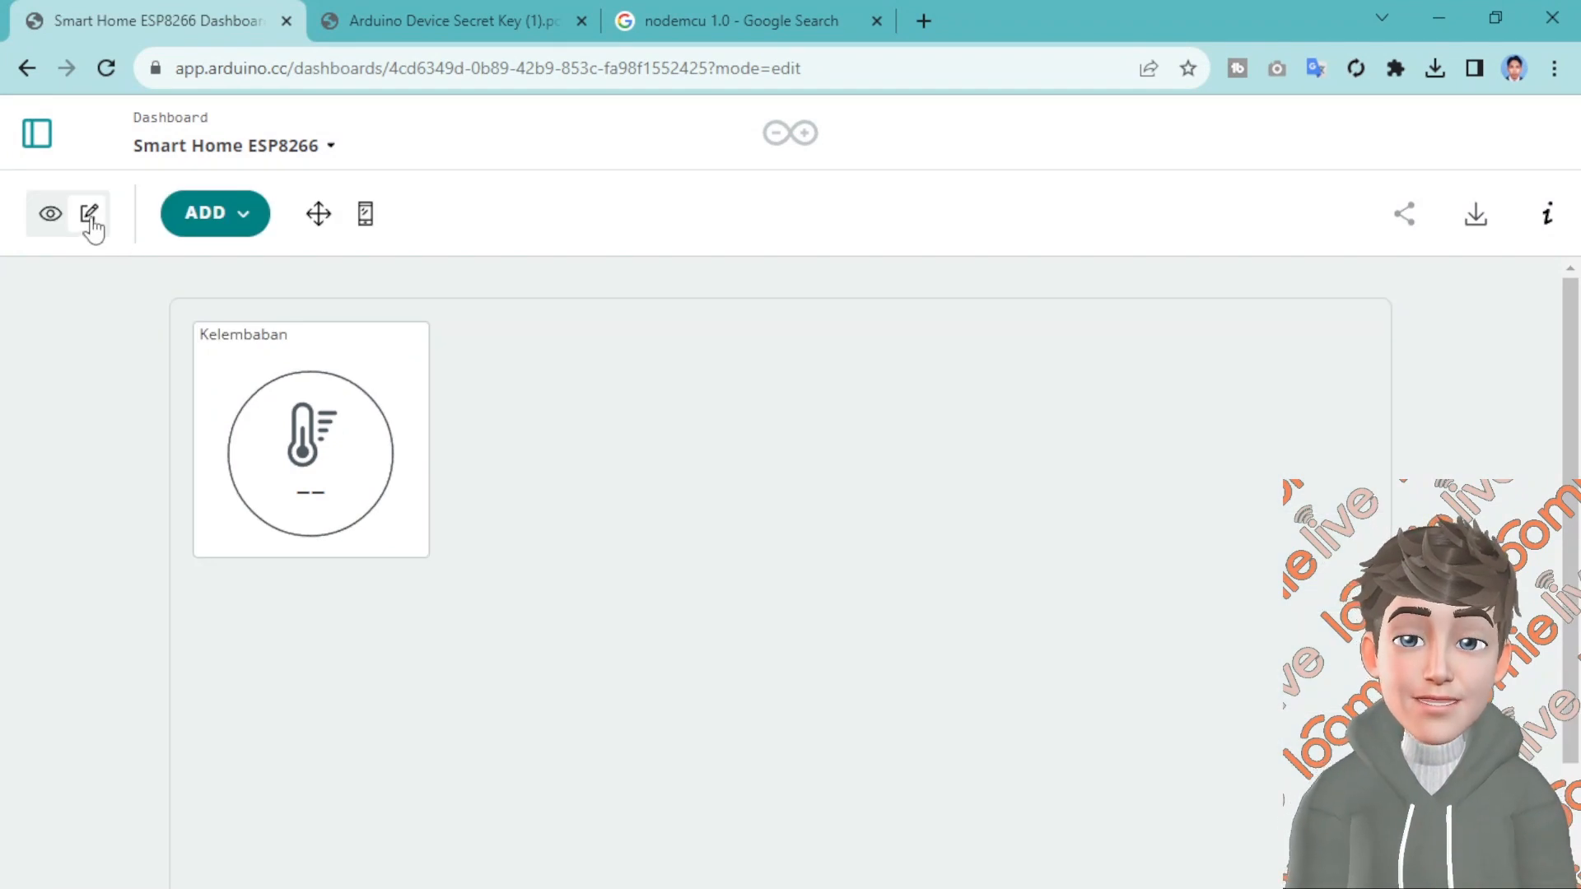
# Reopen the Kelembaban widget's settings and review its linked variable, icon and threshold options
pyautogui.click(452, 347)
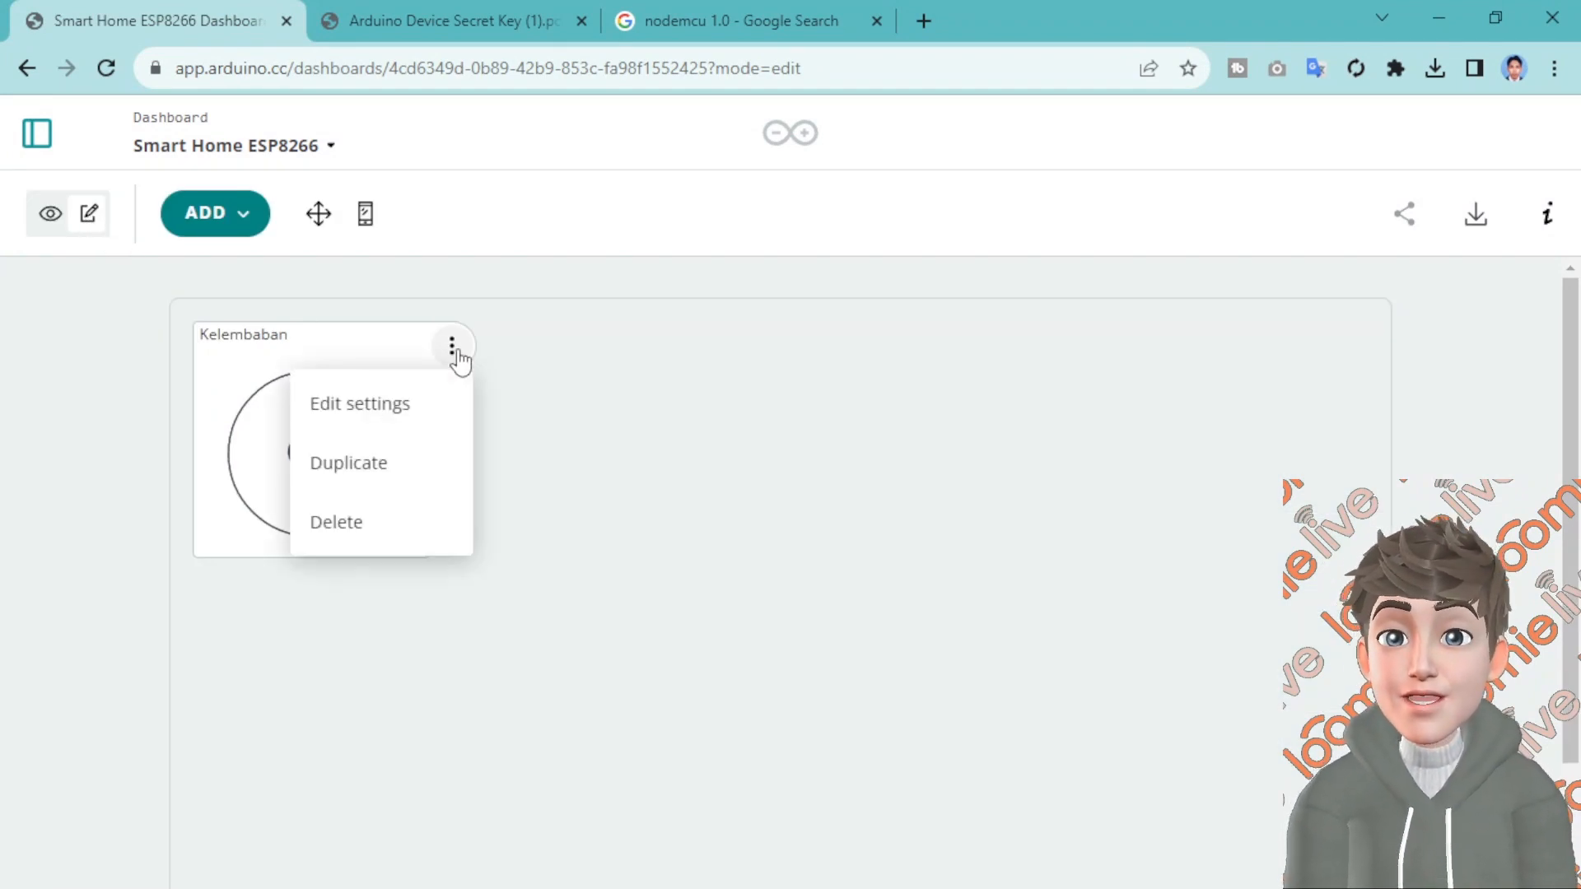
pyautogui.click(406, 402)
pyautogui.scroll(-5, 1202, 585)
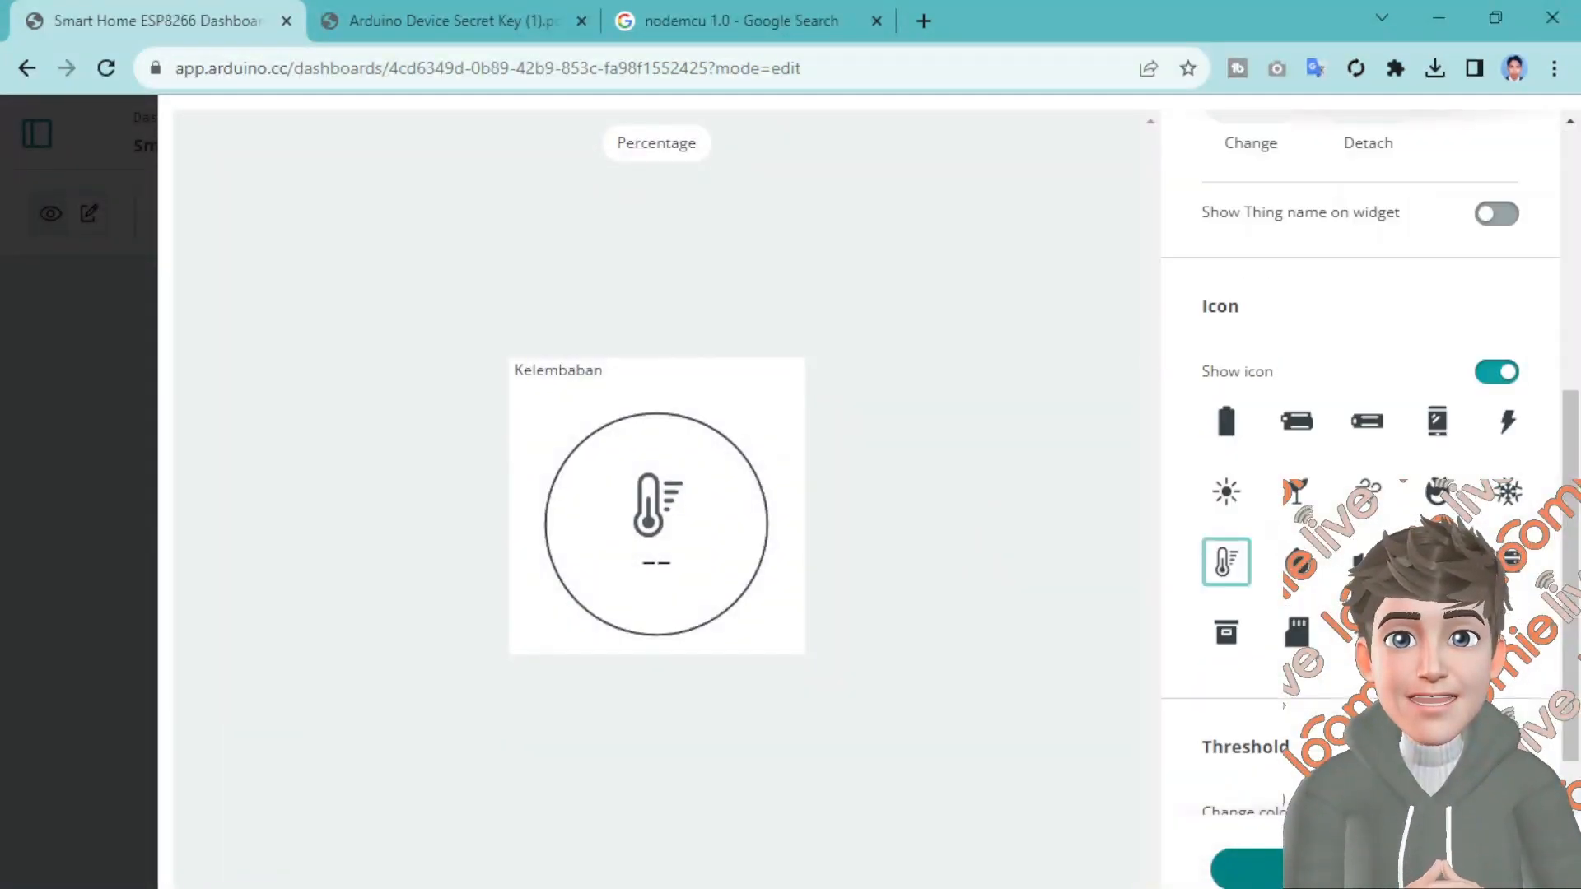
pyautogui.scroll(-1, 1359, 461)
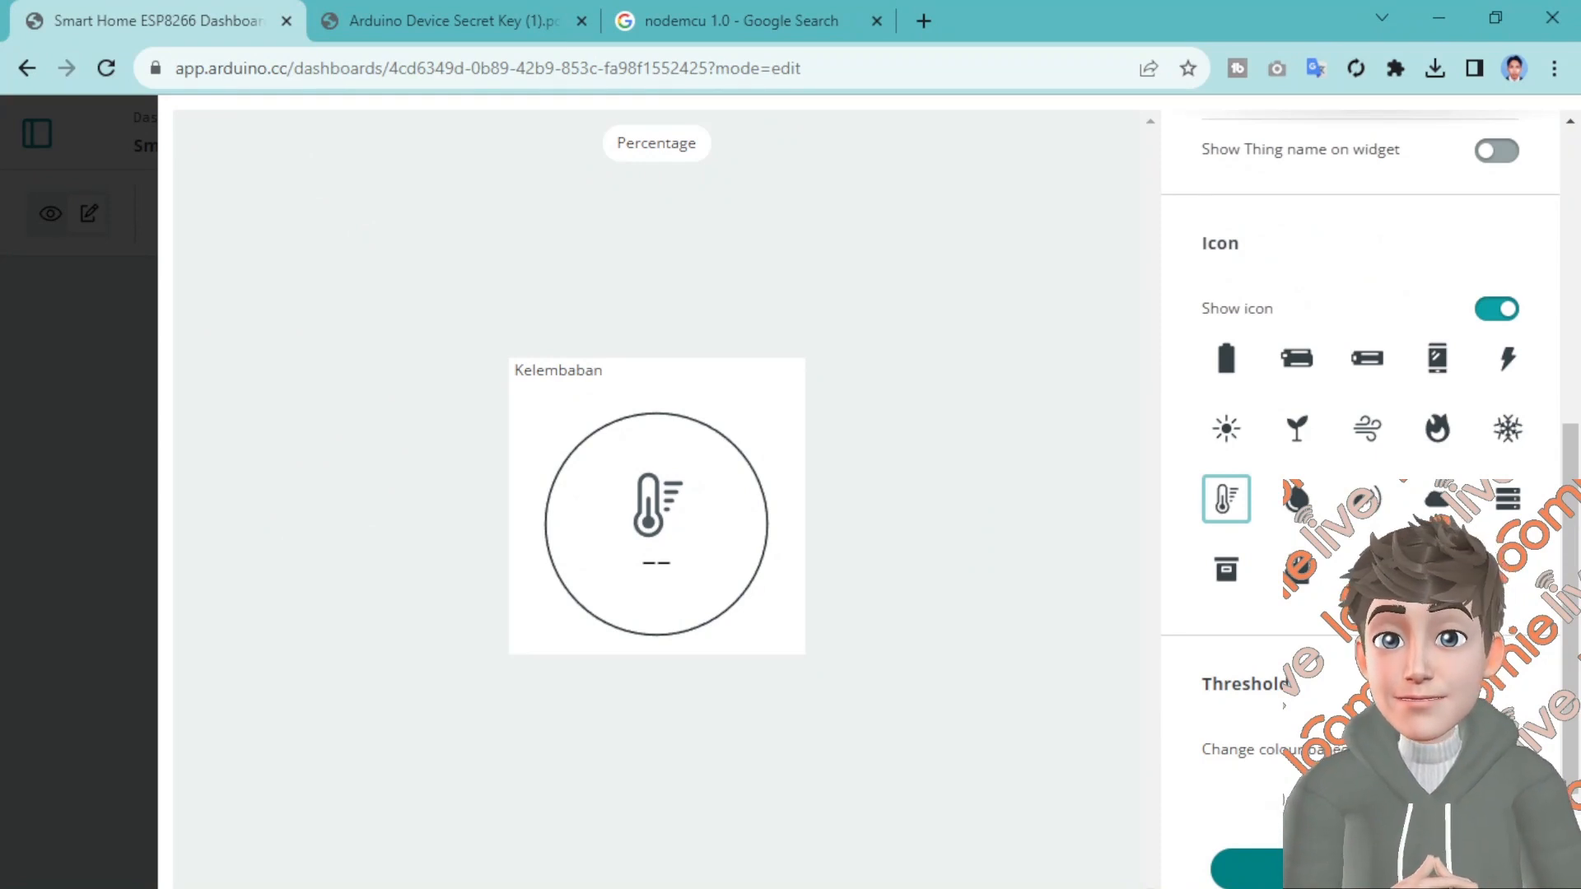
pyautogui.scroll(3, 1358, 494)
pyautogui.scroll(3, 1358, 412)
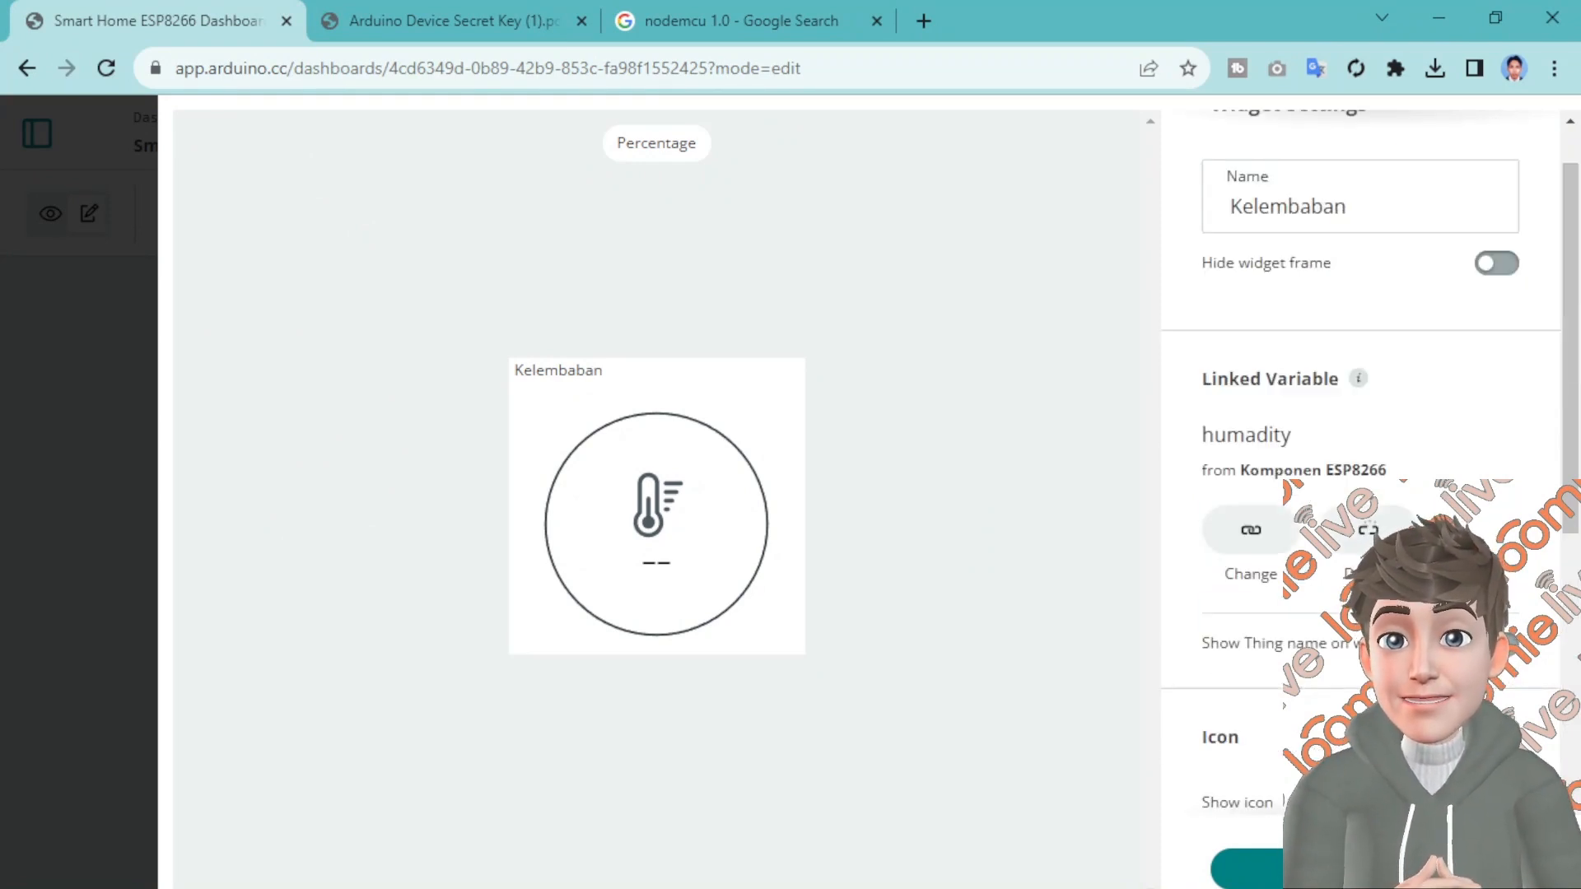
pyautogui.click(1245, 868)
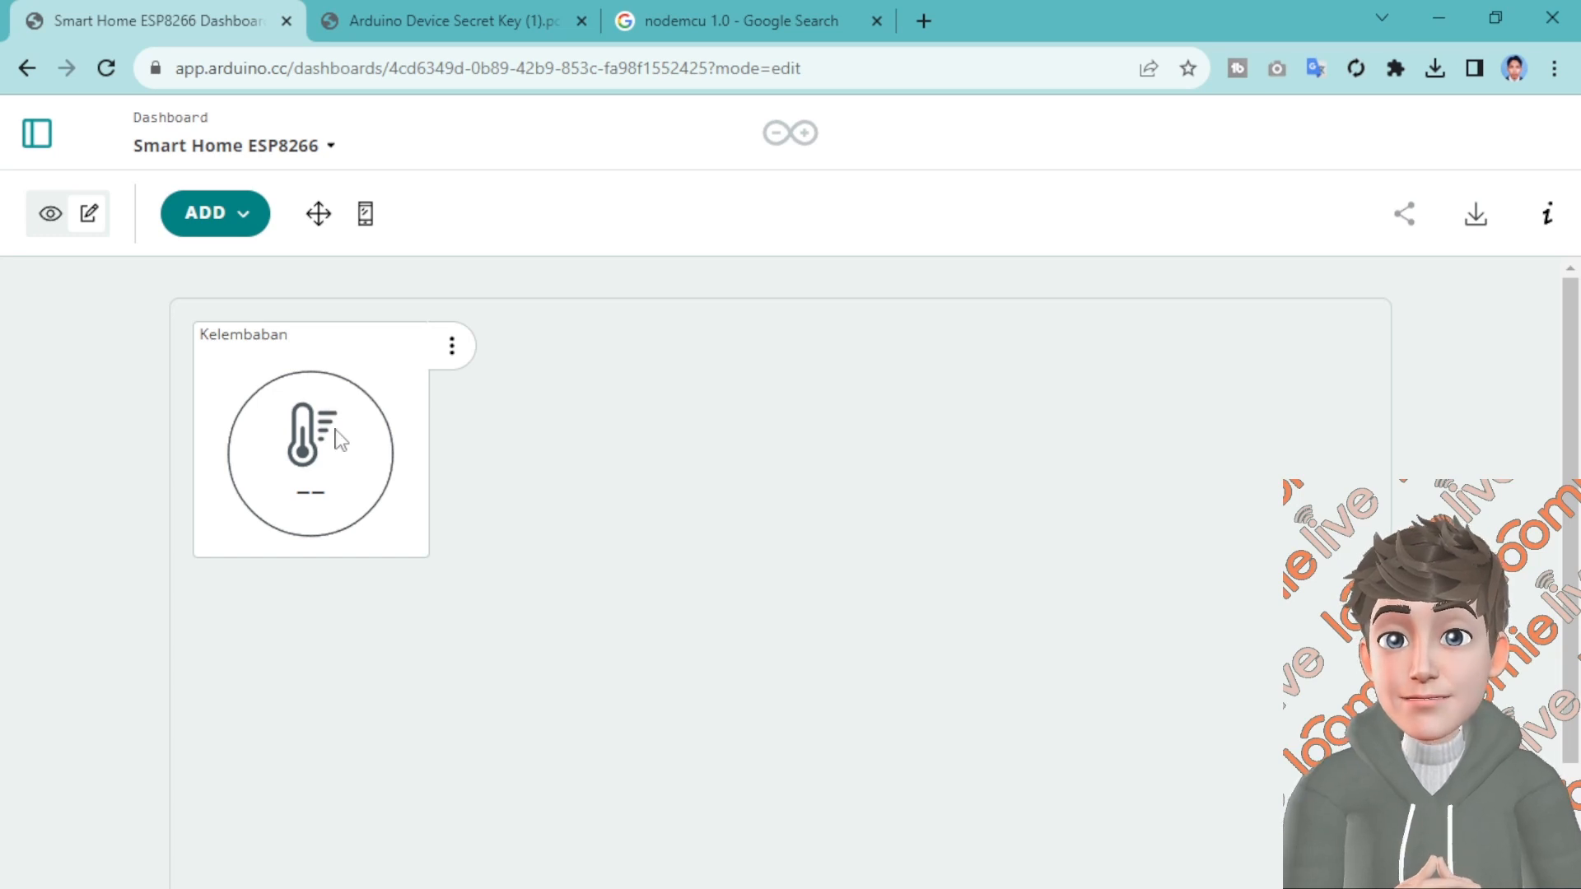
# Add a Gauge widget to the dashboard and name it Suhu
pyautogui.click(242, 218)
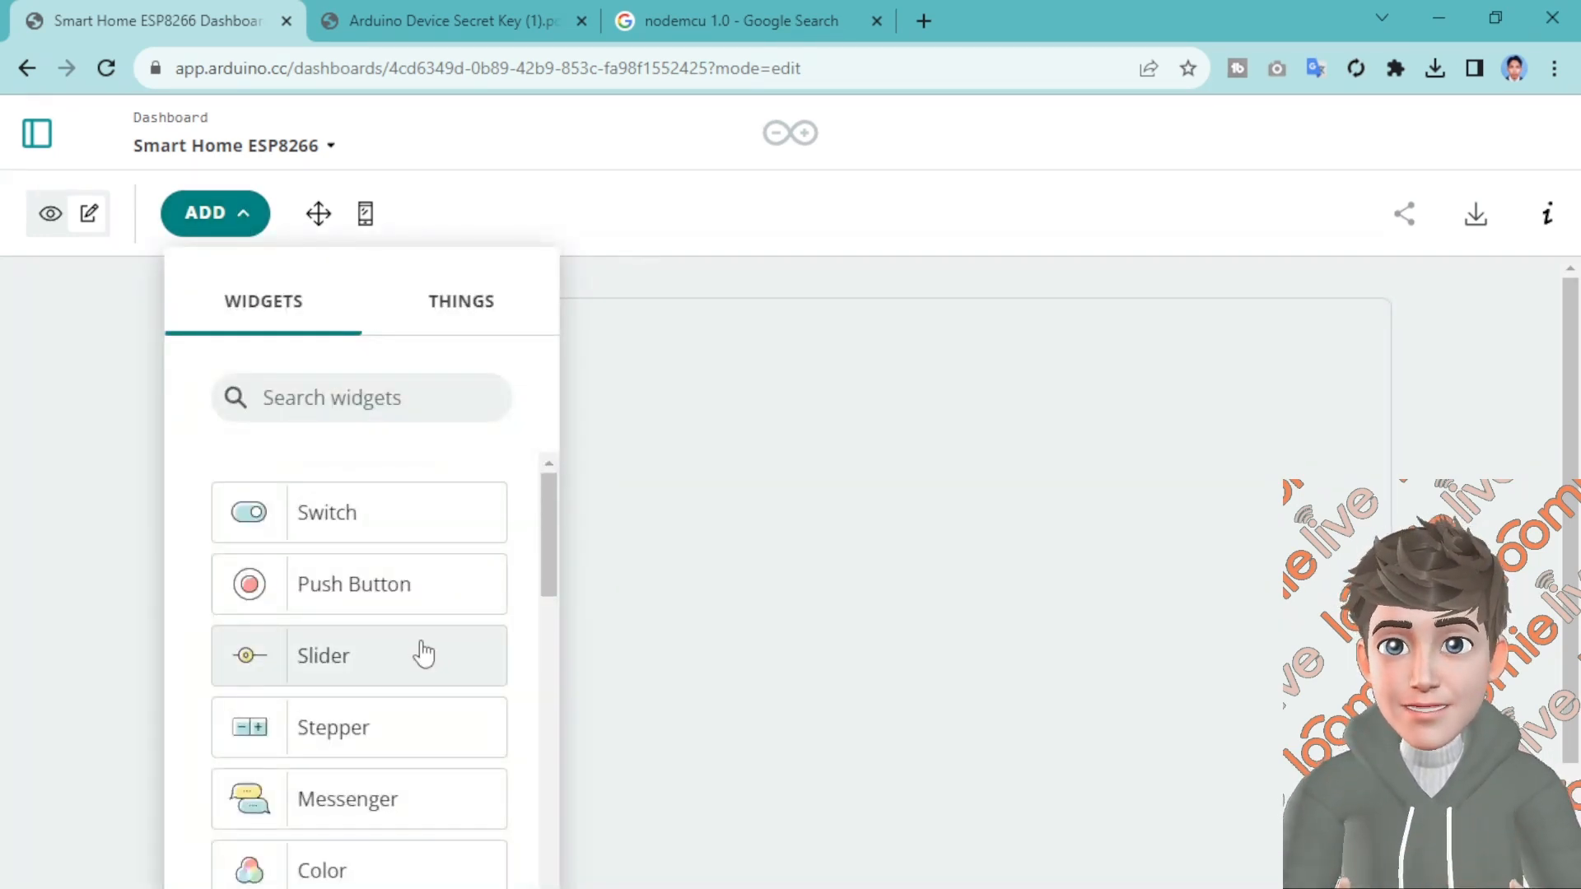
pyautogui.scroll(-3, 424, 655)
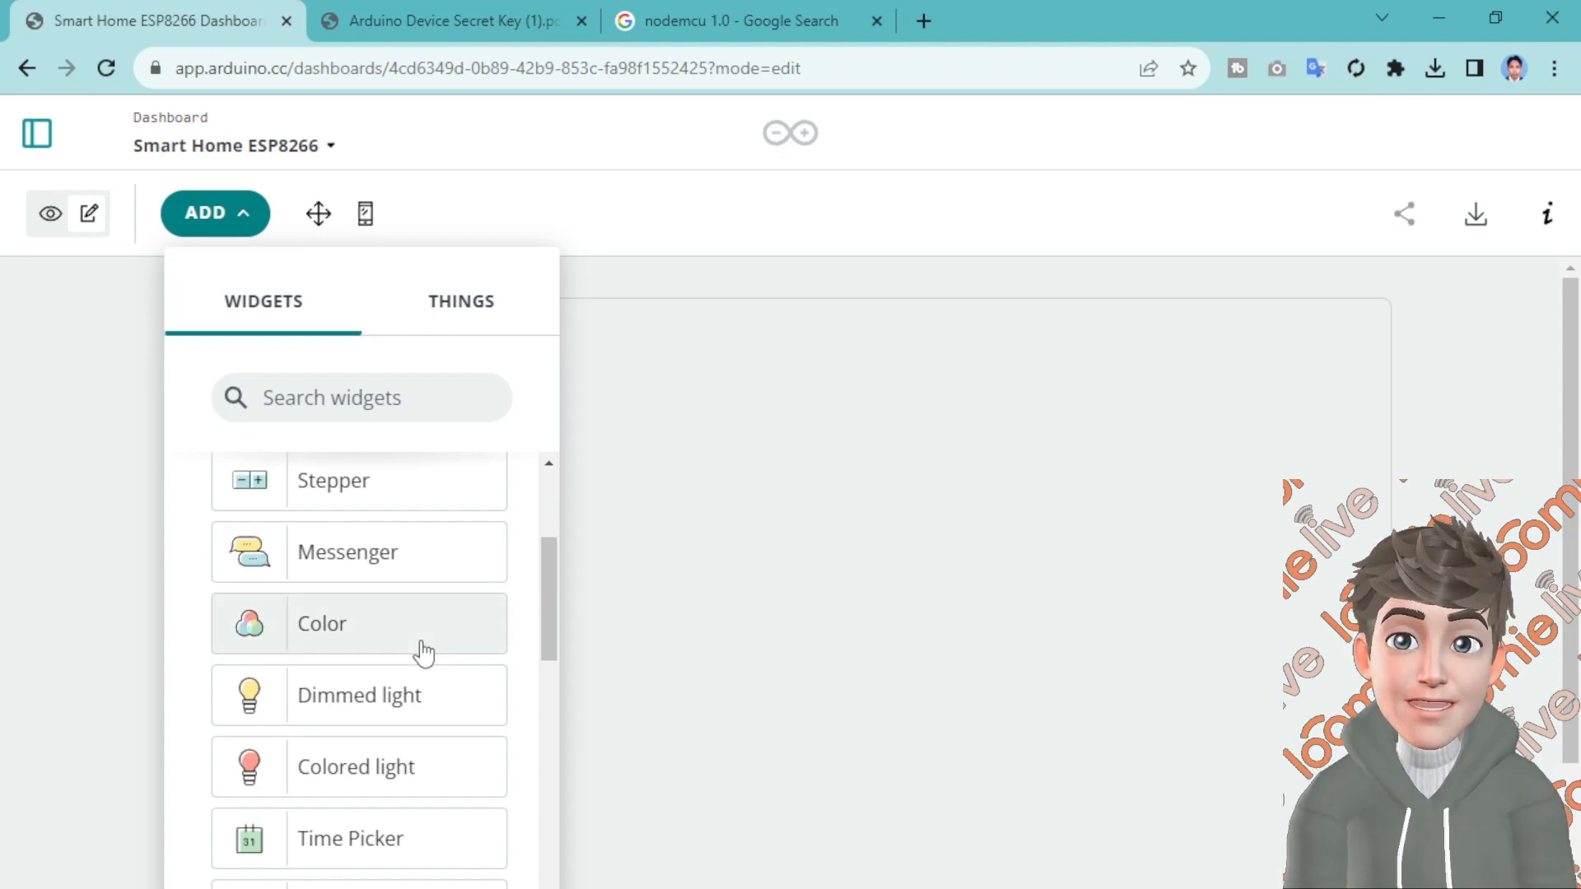
pyautogui.scroll(-3, 424, 655)
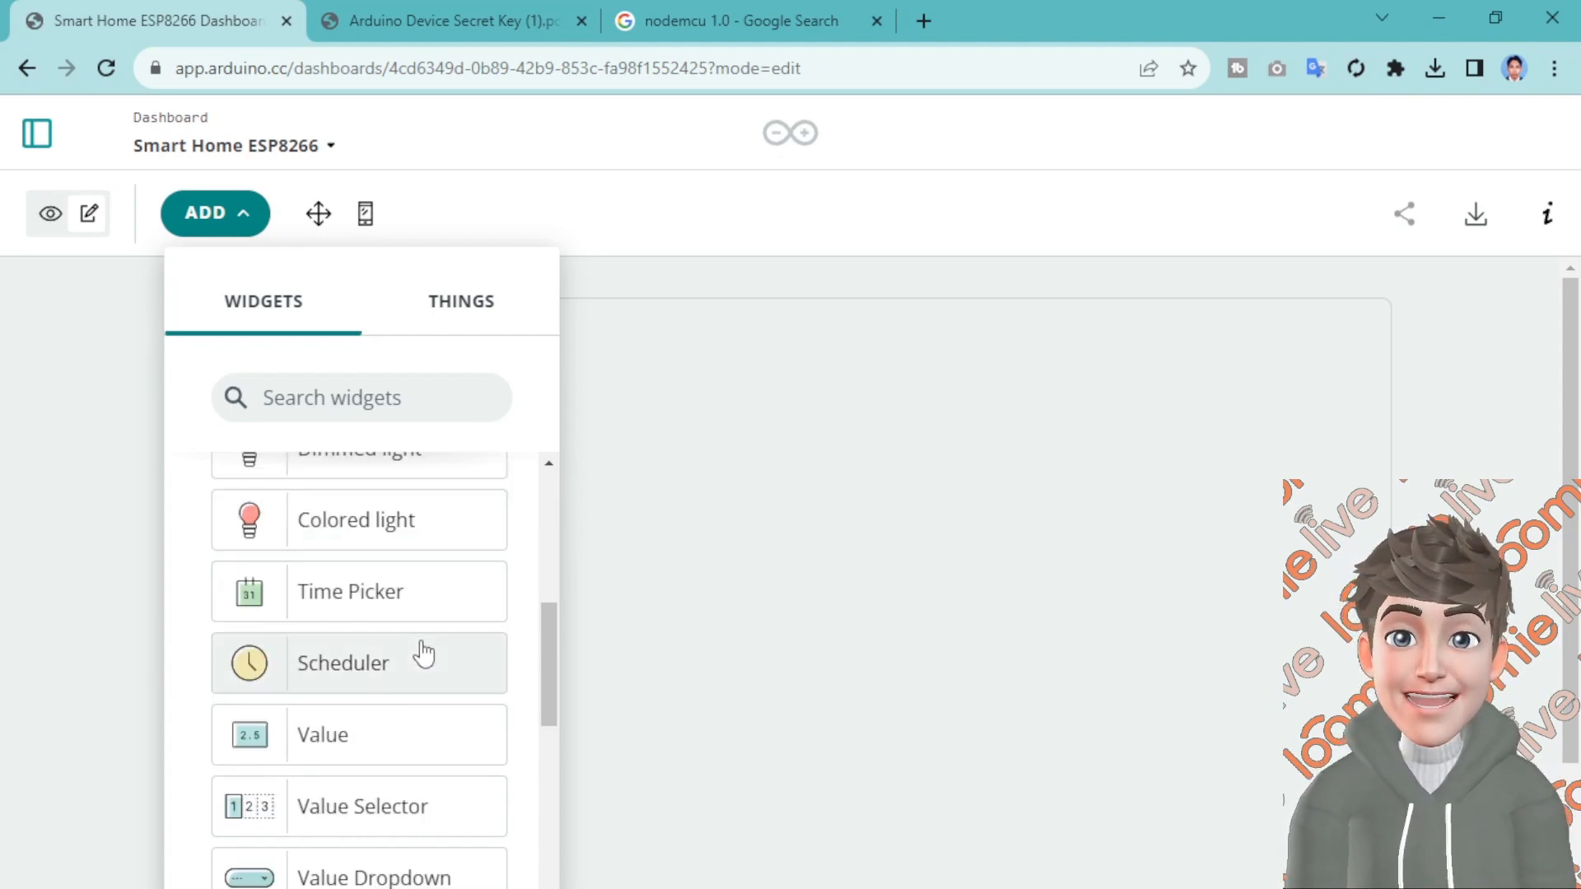
pyautogui.scroll(-2, 424, 654)
pyautogui.scroll(-3, 424, 655)
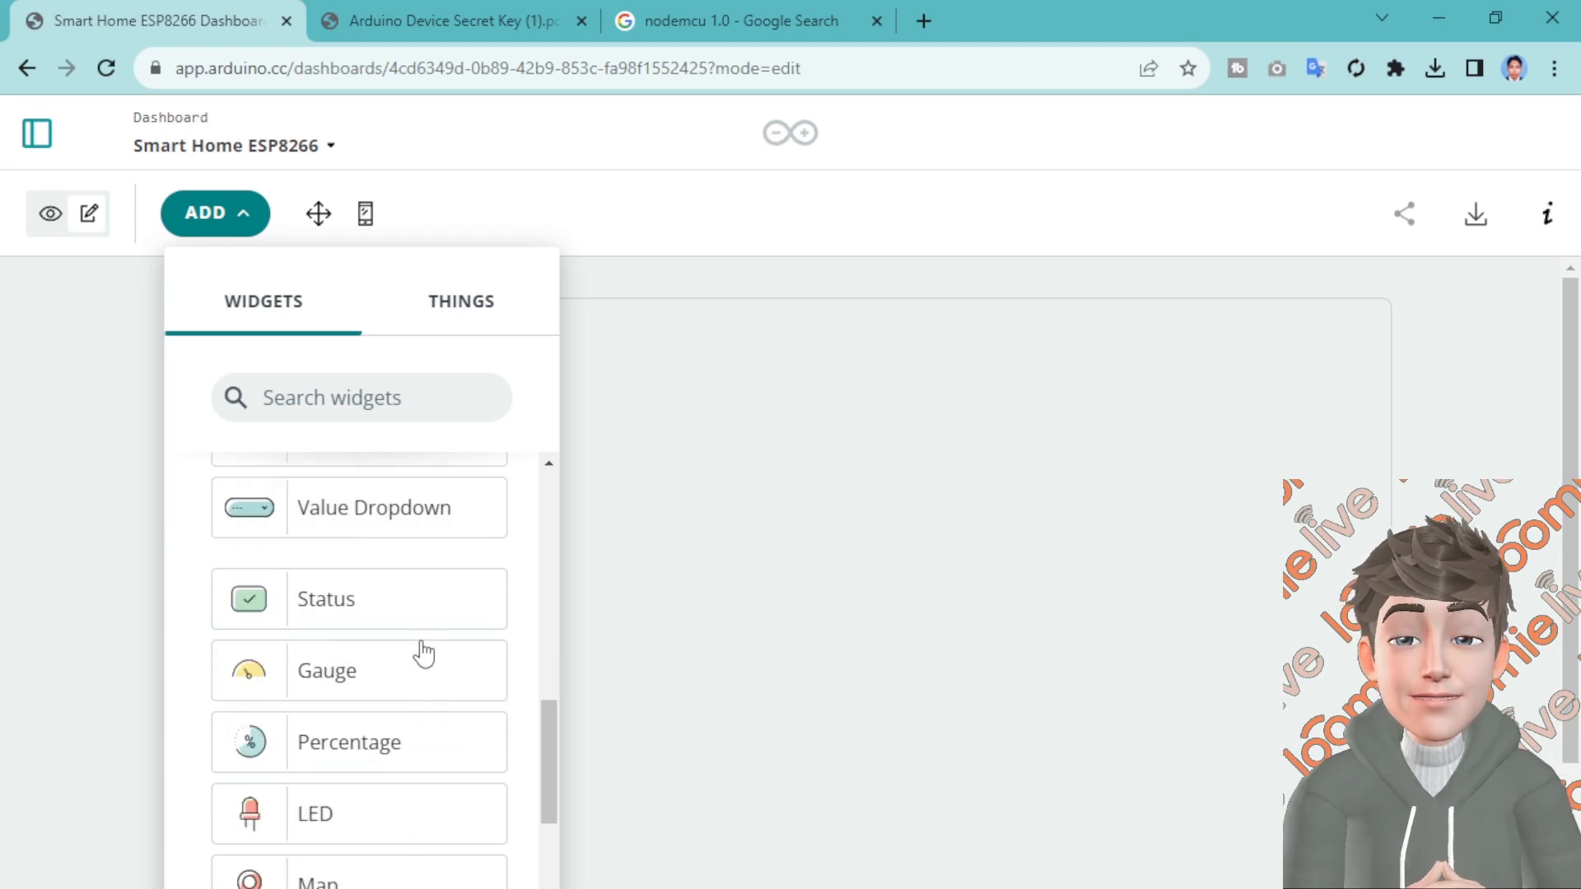
pyautogui.click(367, 679)
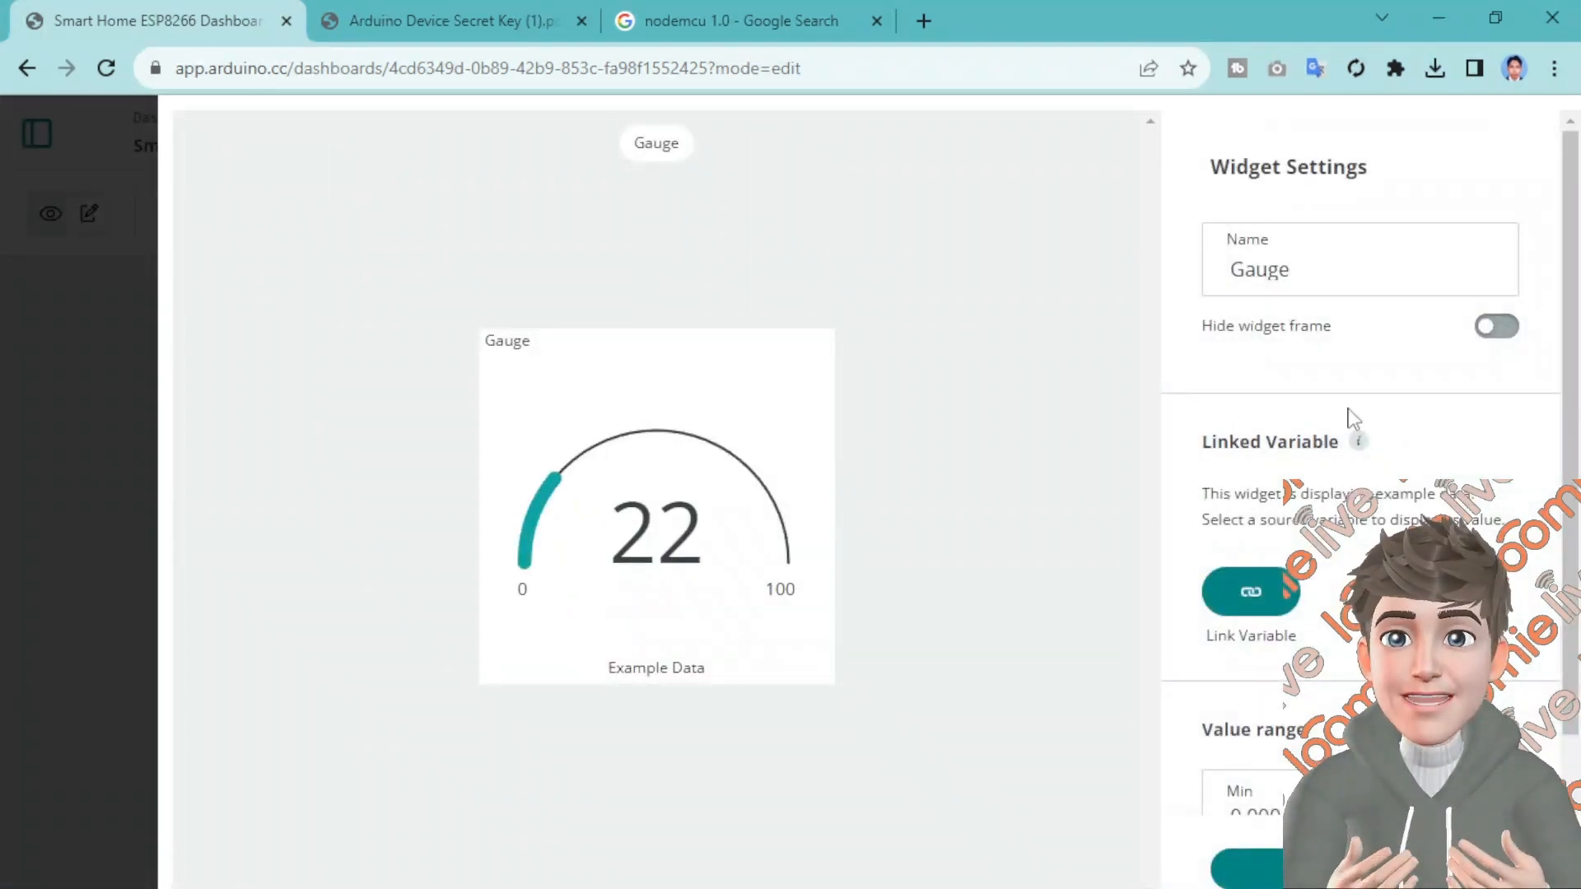
pyautogui.doubleClick(1272, 272)
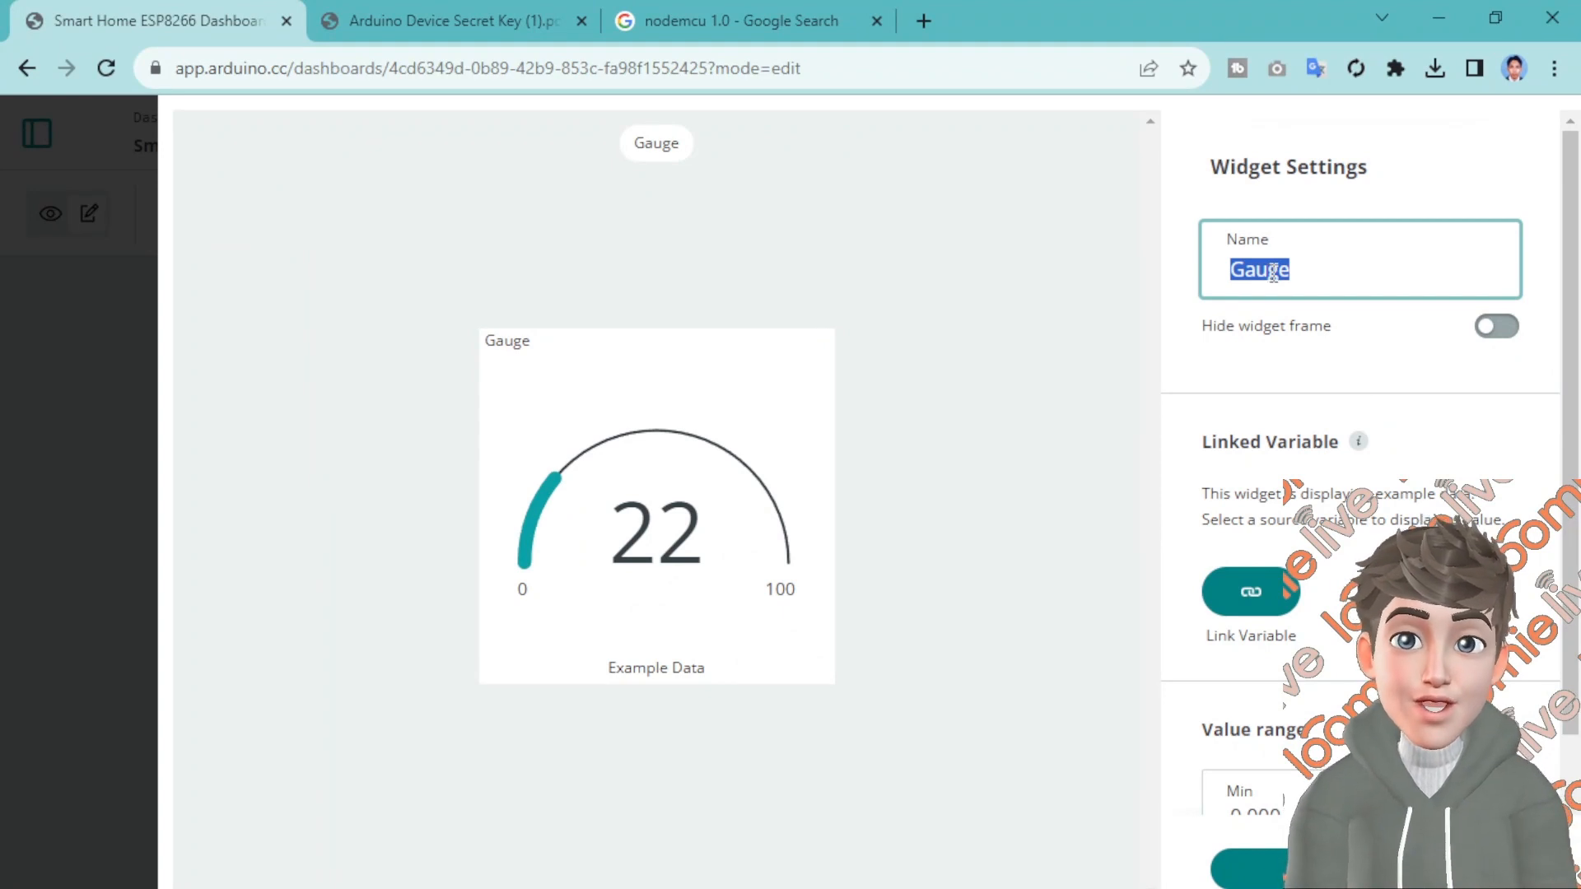
pyautogui.write('Suhu')
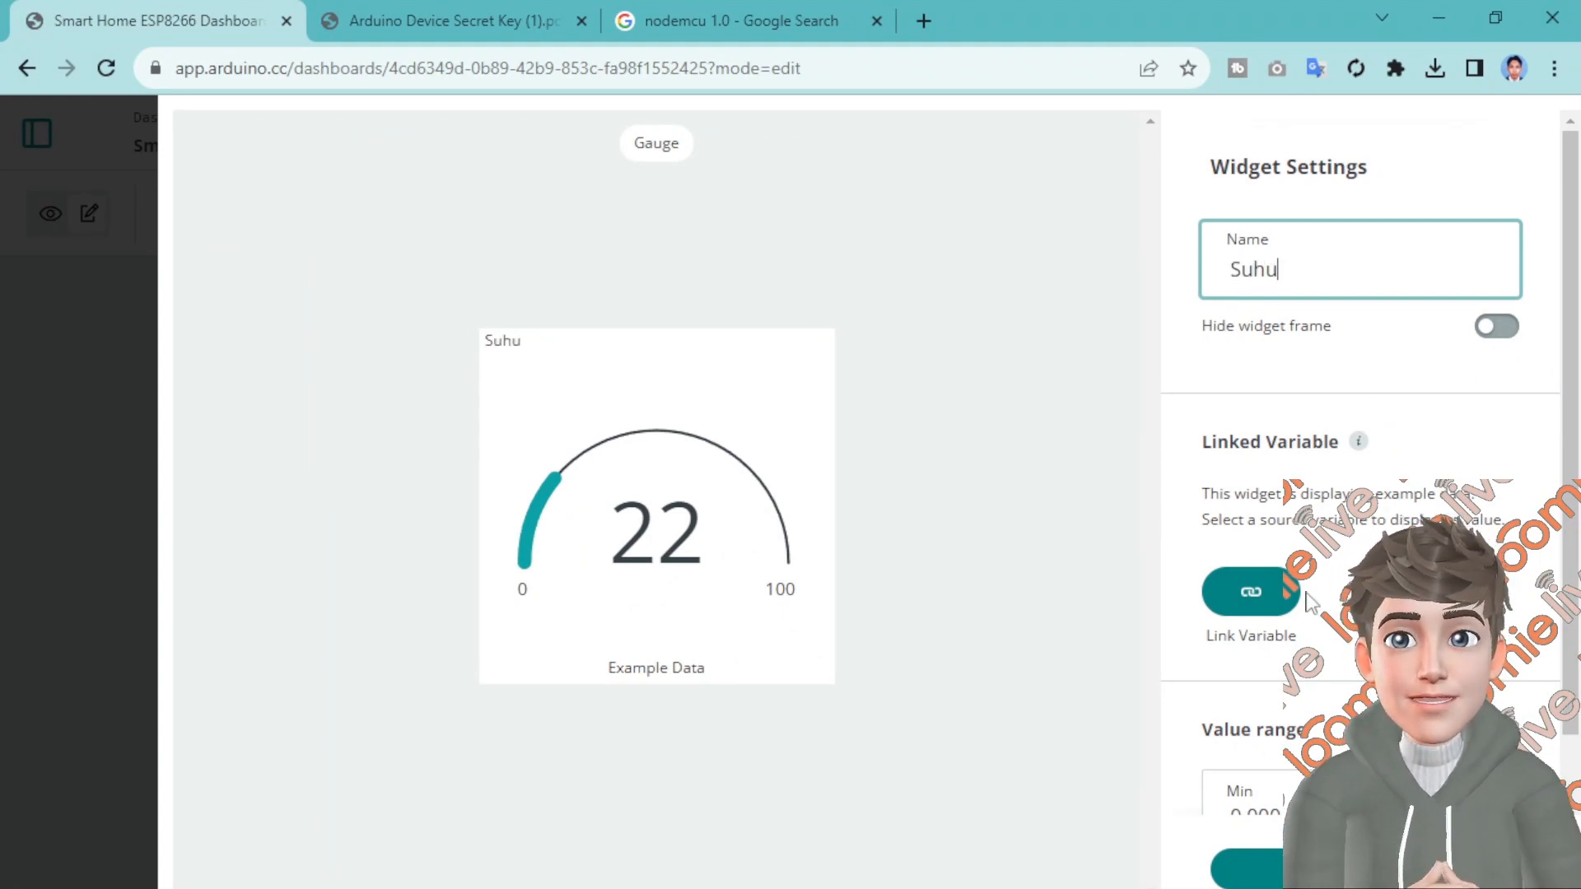
# Link the Suhu gauge to the Temperatur variable of the Komponen ESP8266 thing and open its minimum value for editing
pyautogui.click(1304, 594)
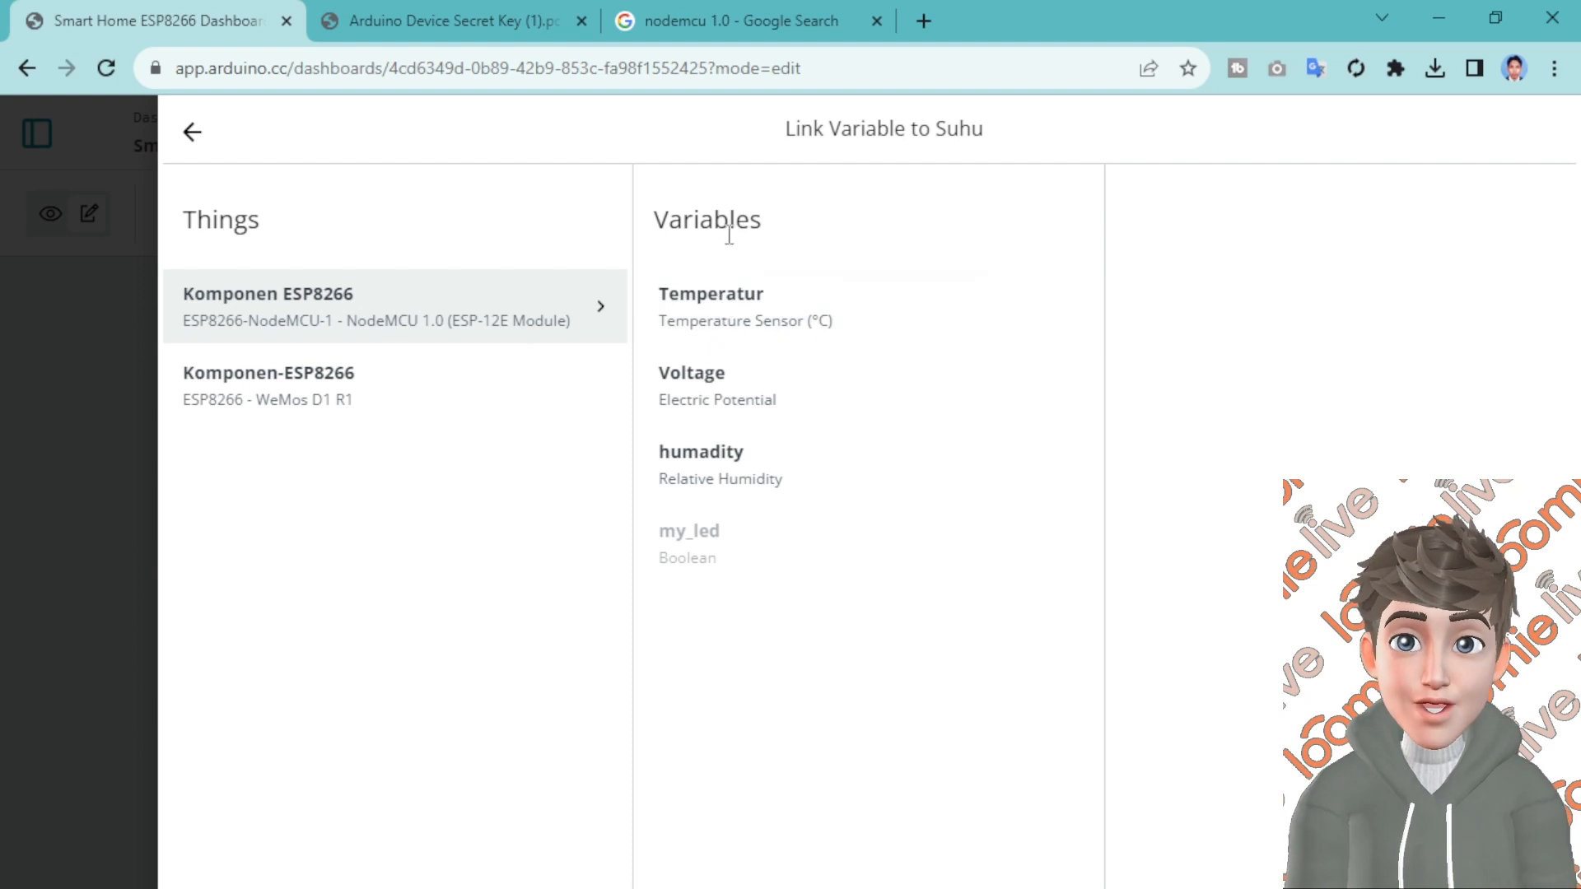
pyautogui.click(695, 310)
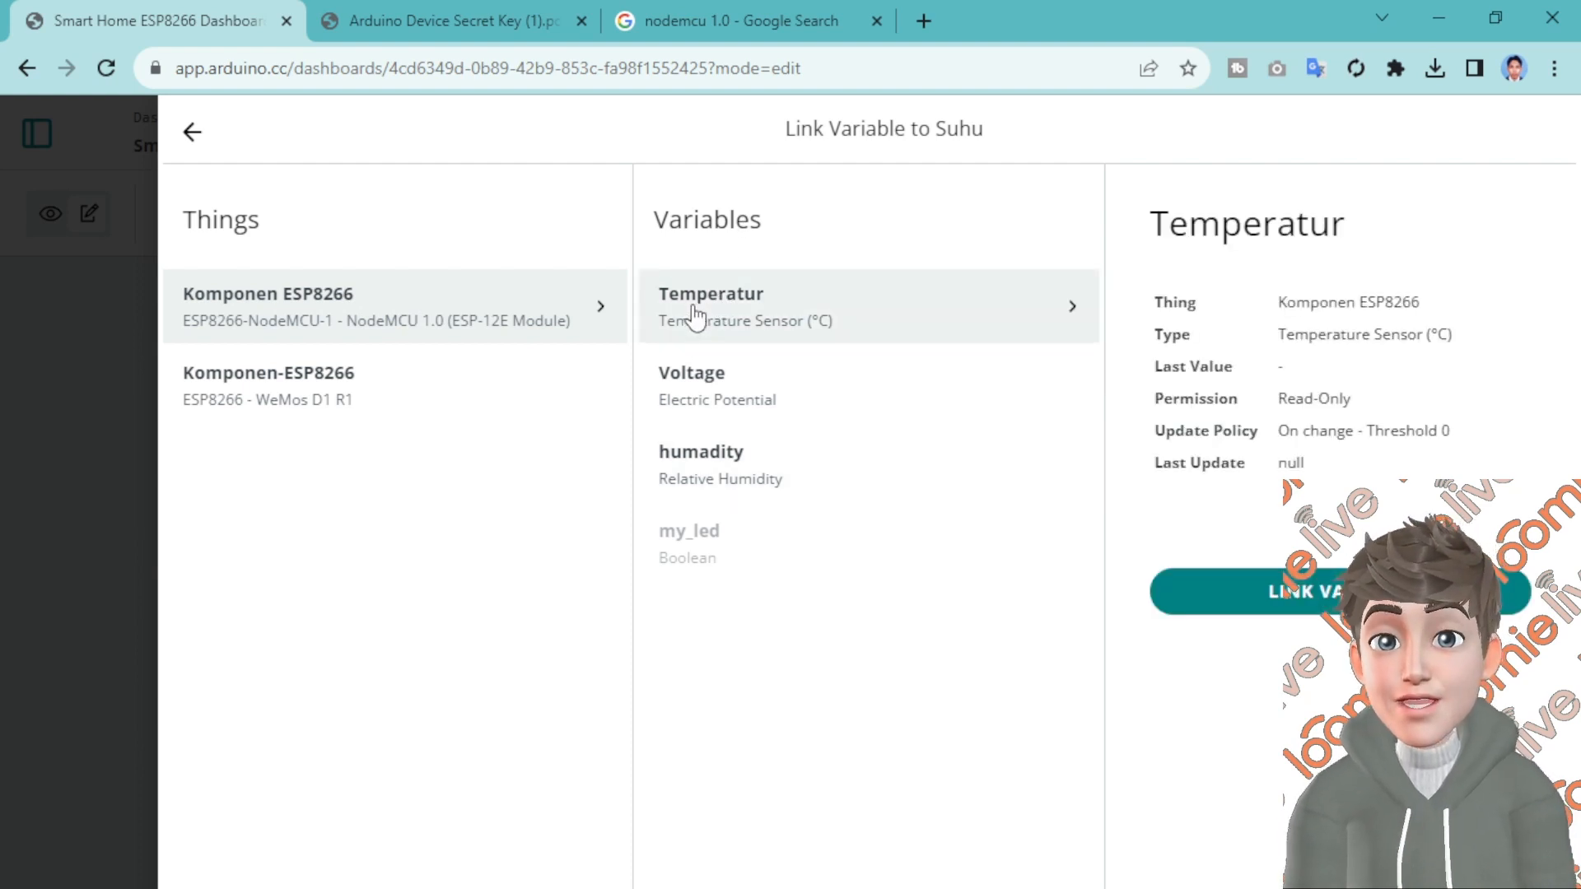
pyautogui.click(1336, 593)
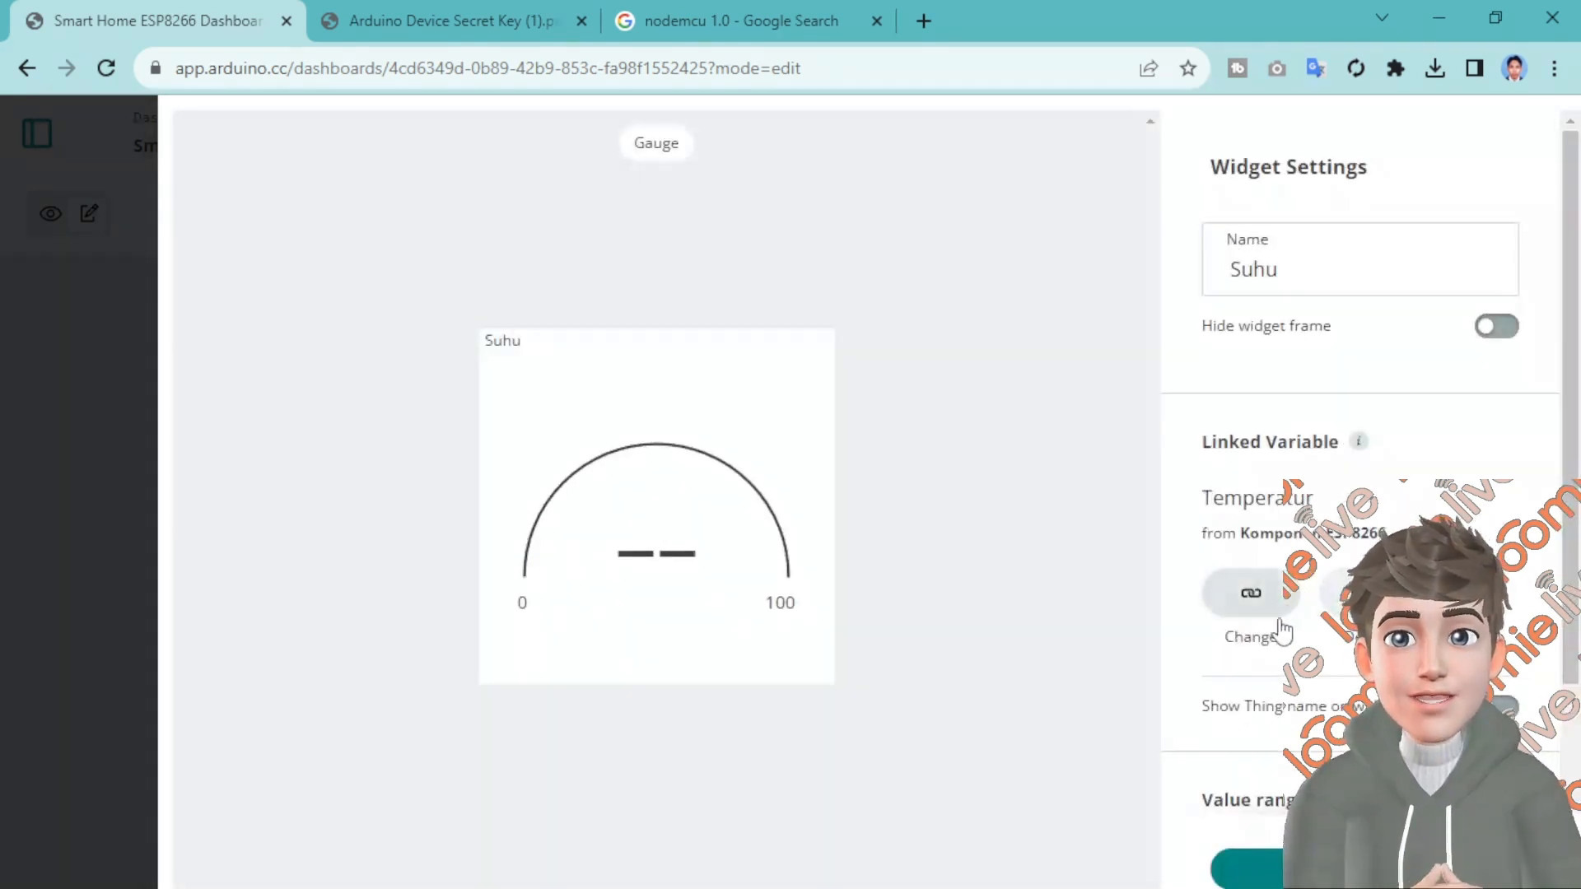
pyautogui.scroll(-2, 1278, 630)
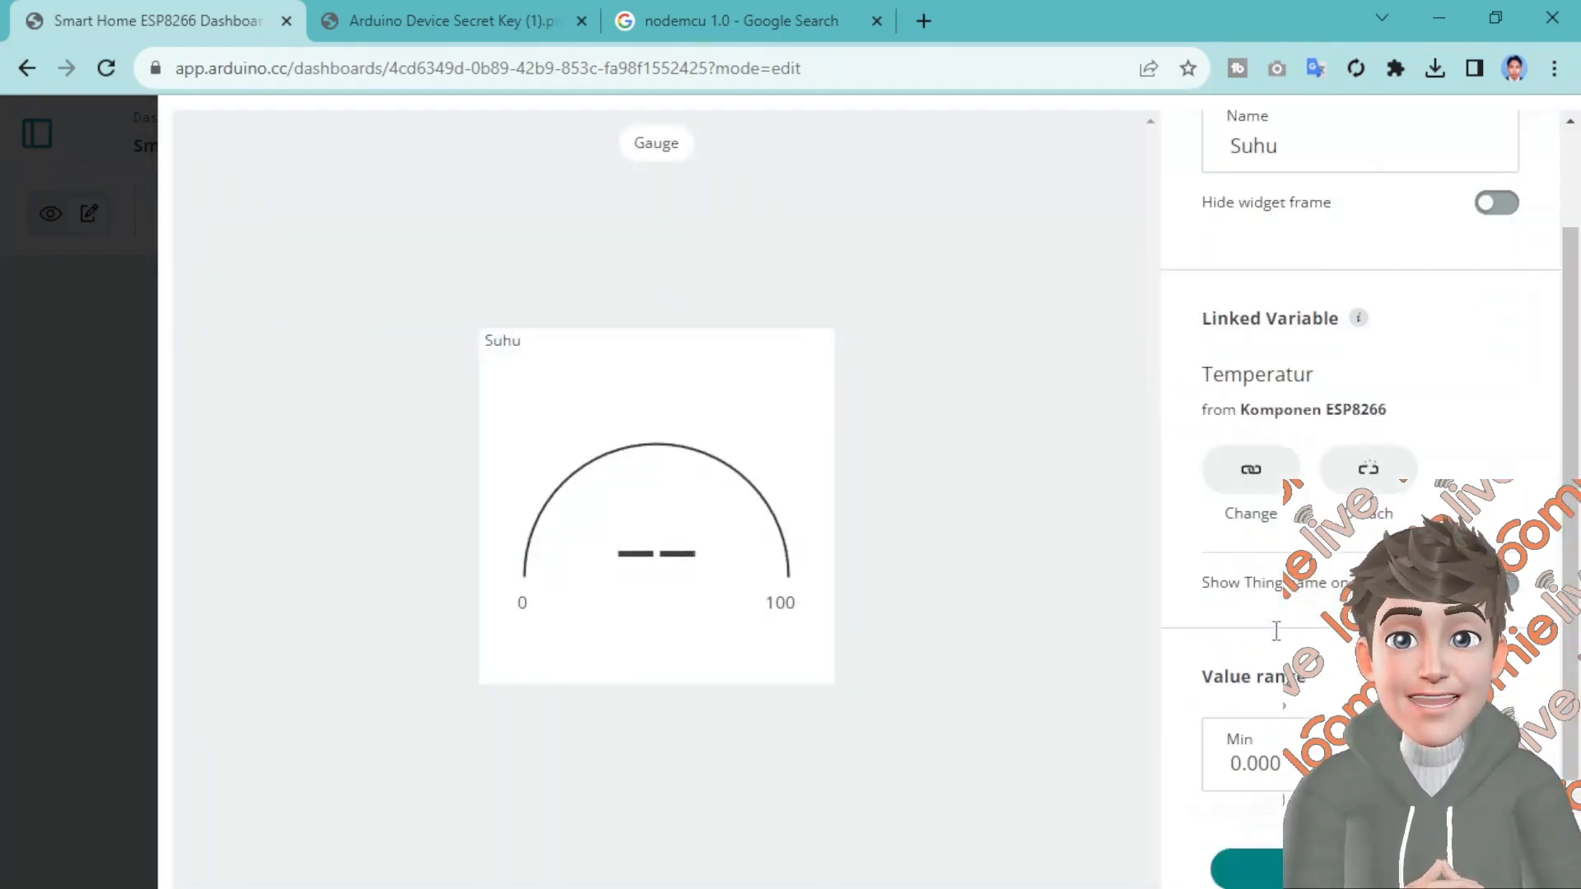
pyautogui.doubleClick(1289, 746)
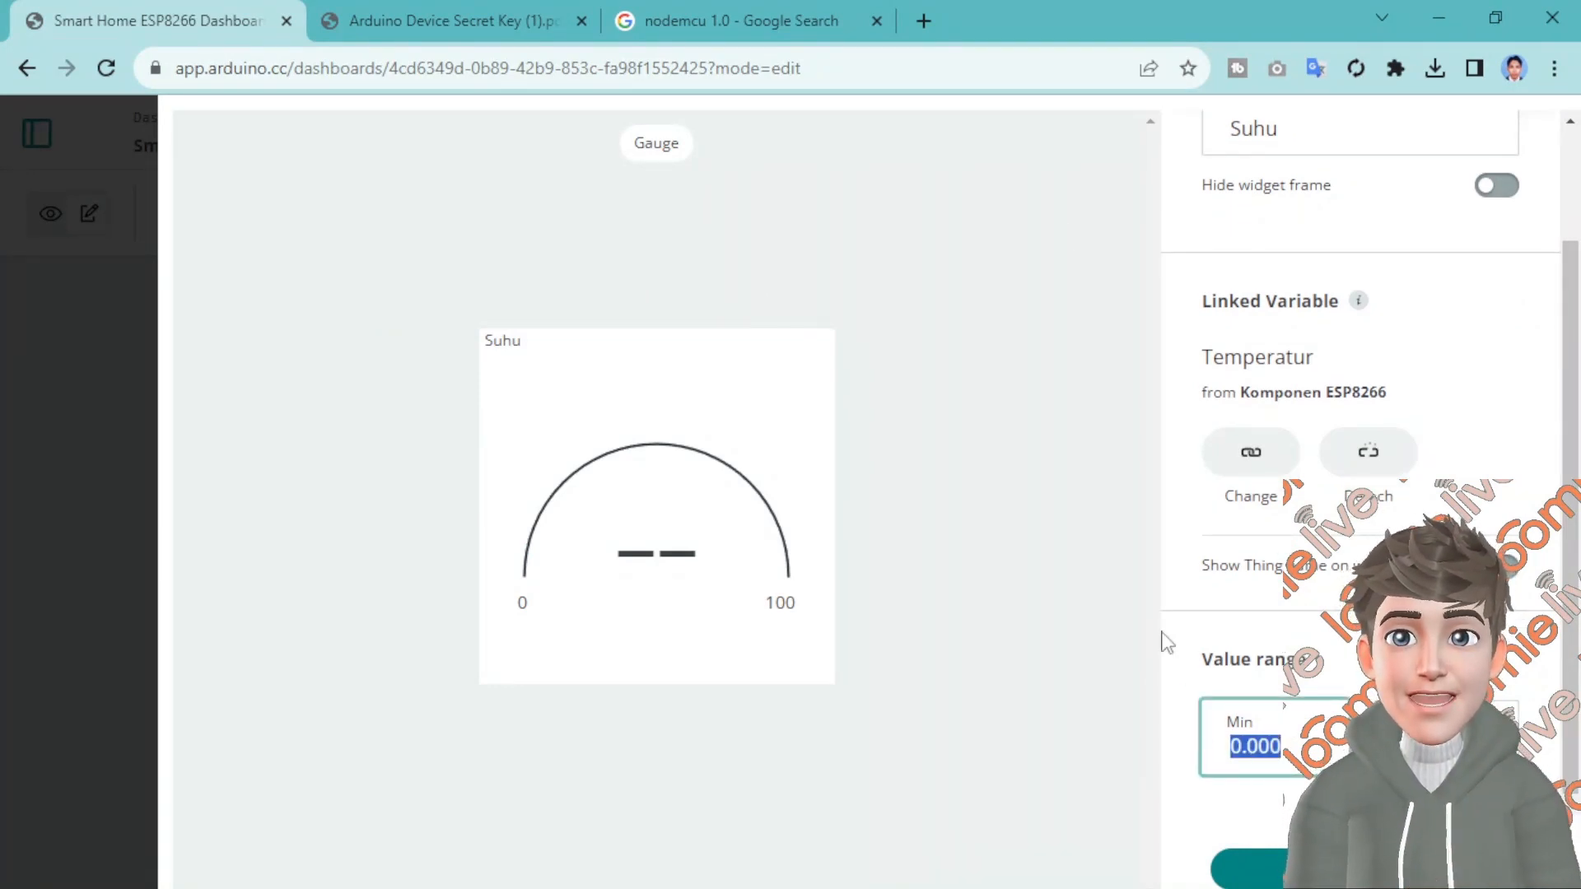
# Search Google for dht22 range to look up the sensor's temperature limits
pyautogui.click(924, 21)
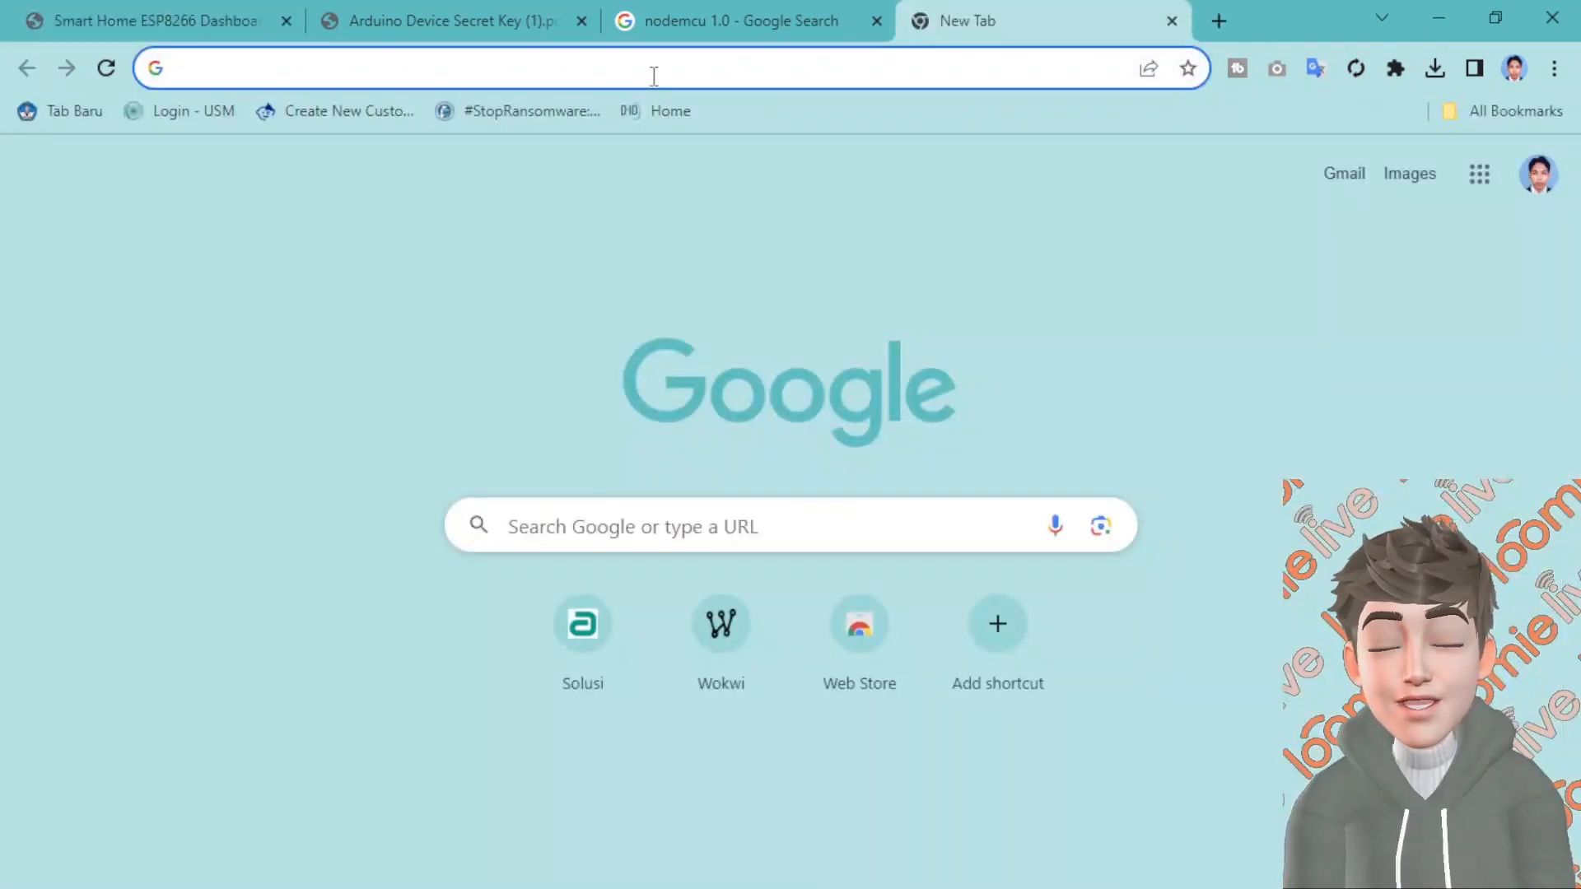
pyautogui.write('dht22')
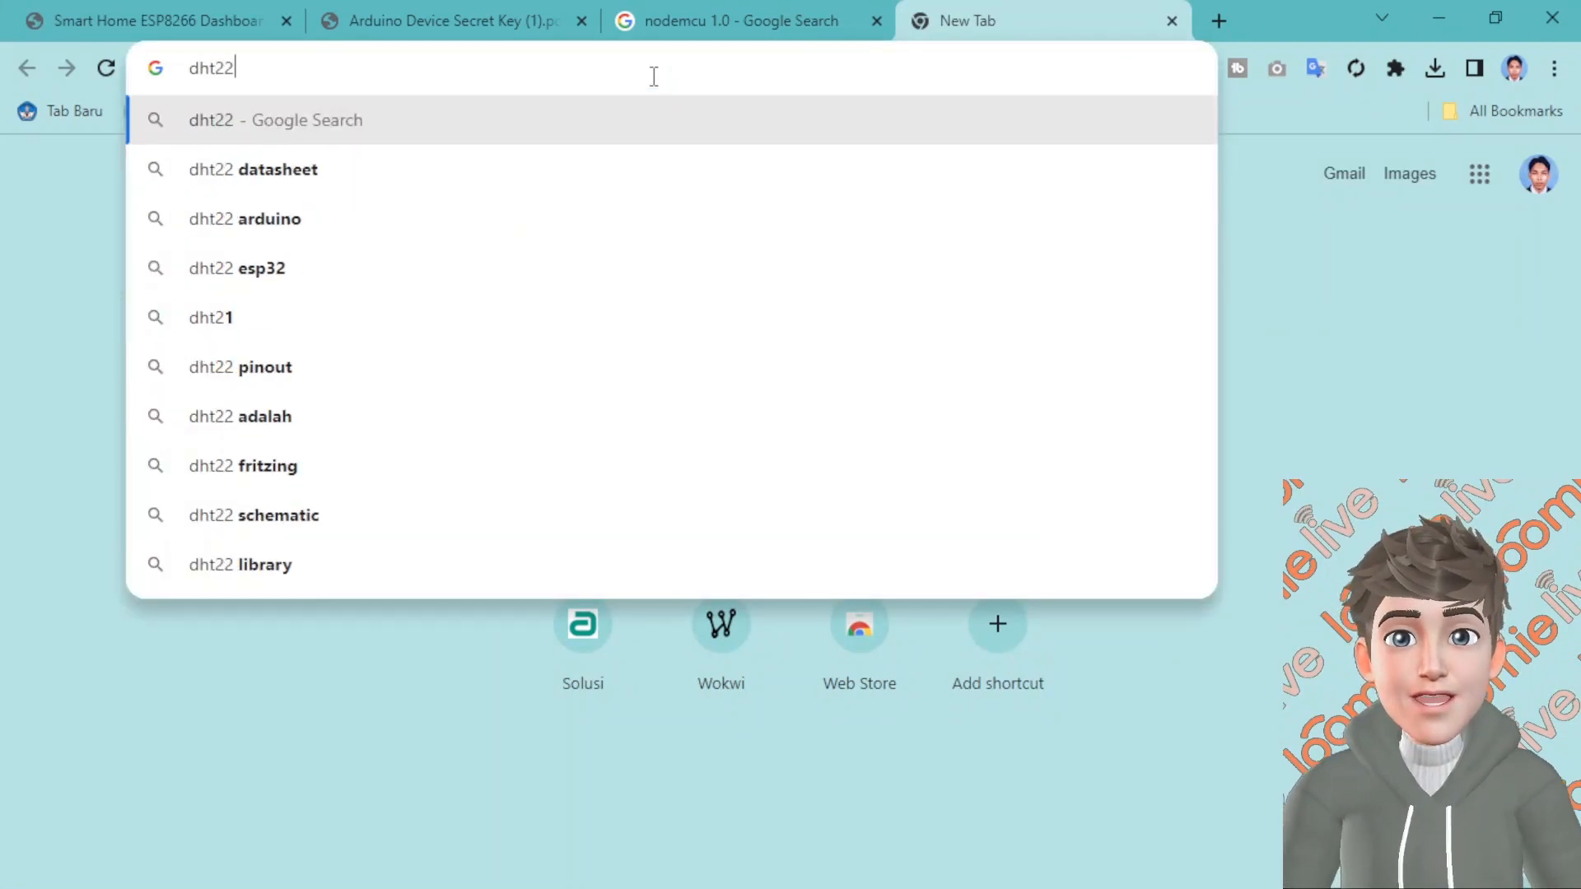
pyautogui.write(' range')
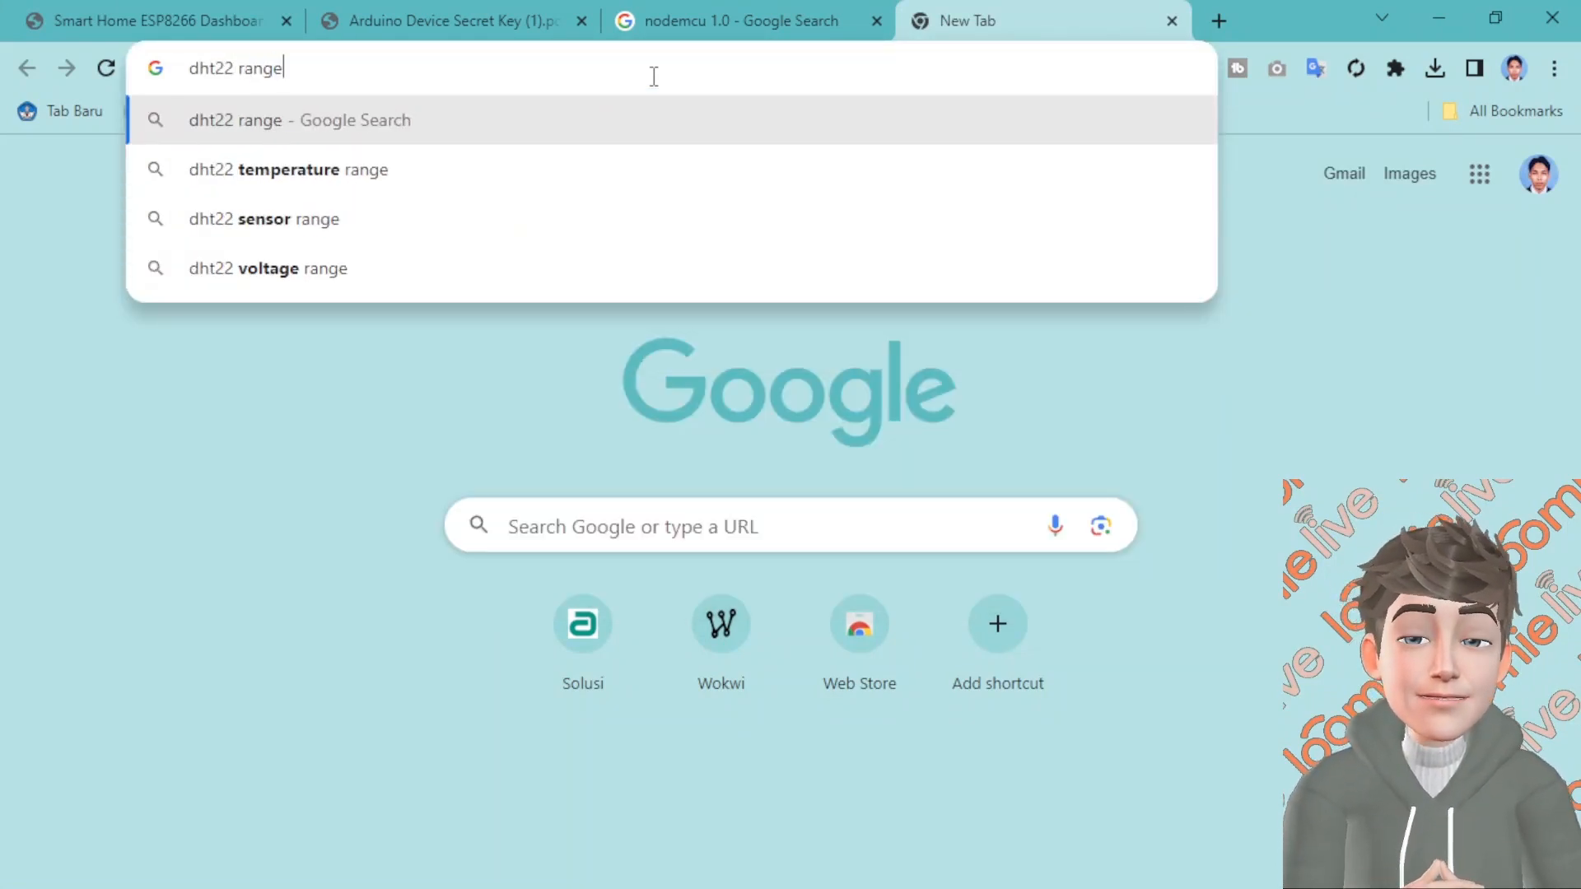
pyautogui.press('Return')
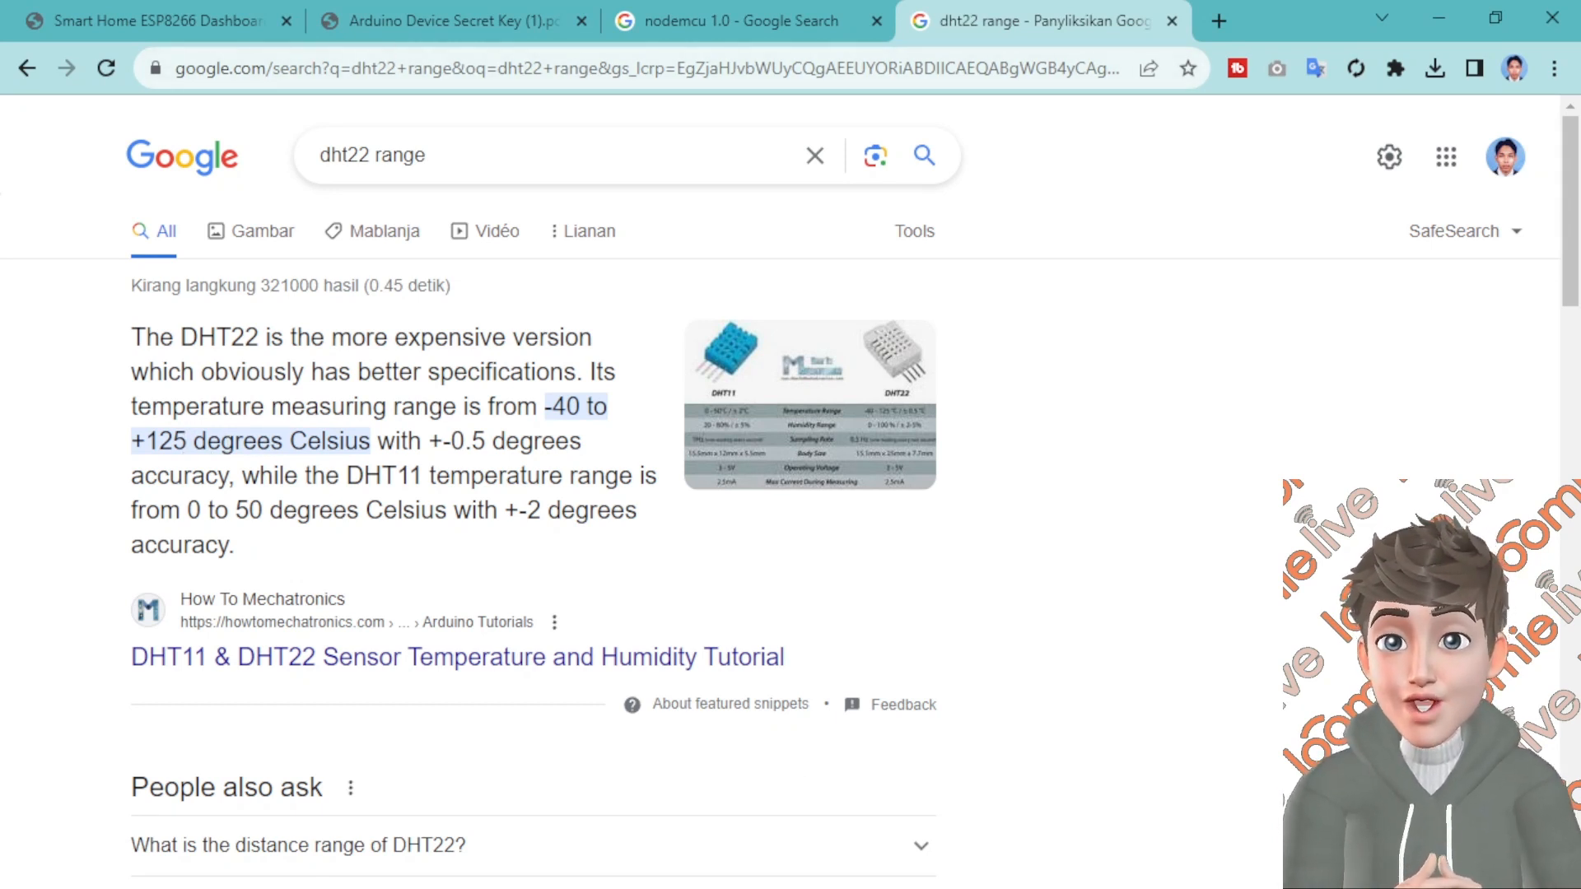
# Switch to the arduino_cloud project in Wokwi, select the DHT22 sensor and enlarge the simulation area
pyautogui.click(759, 865)
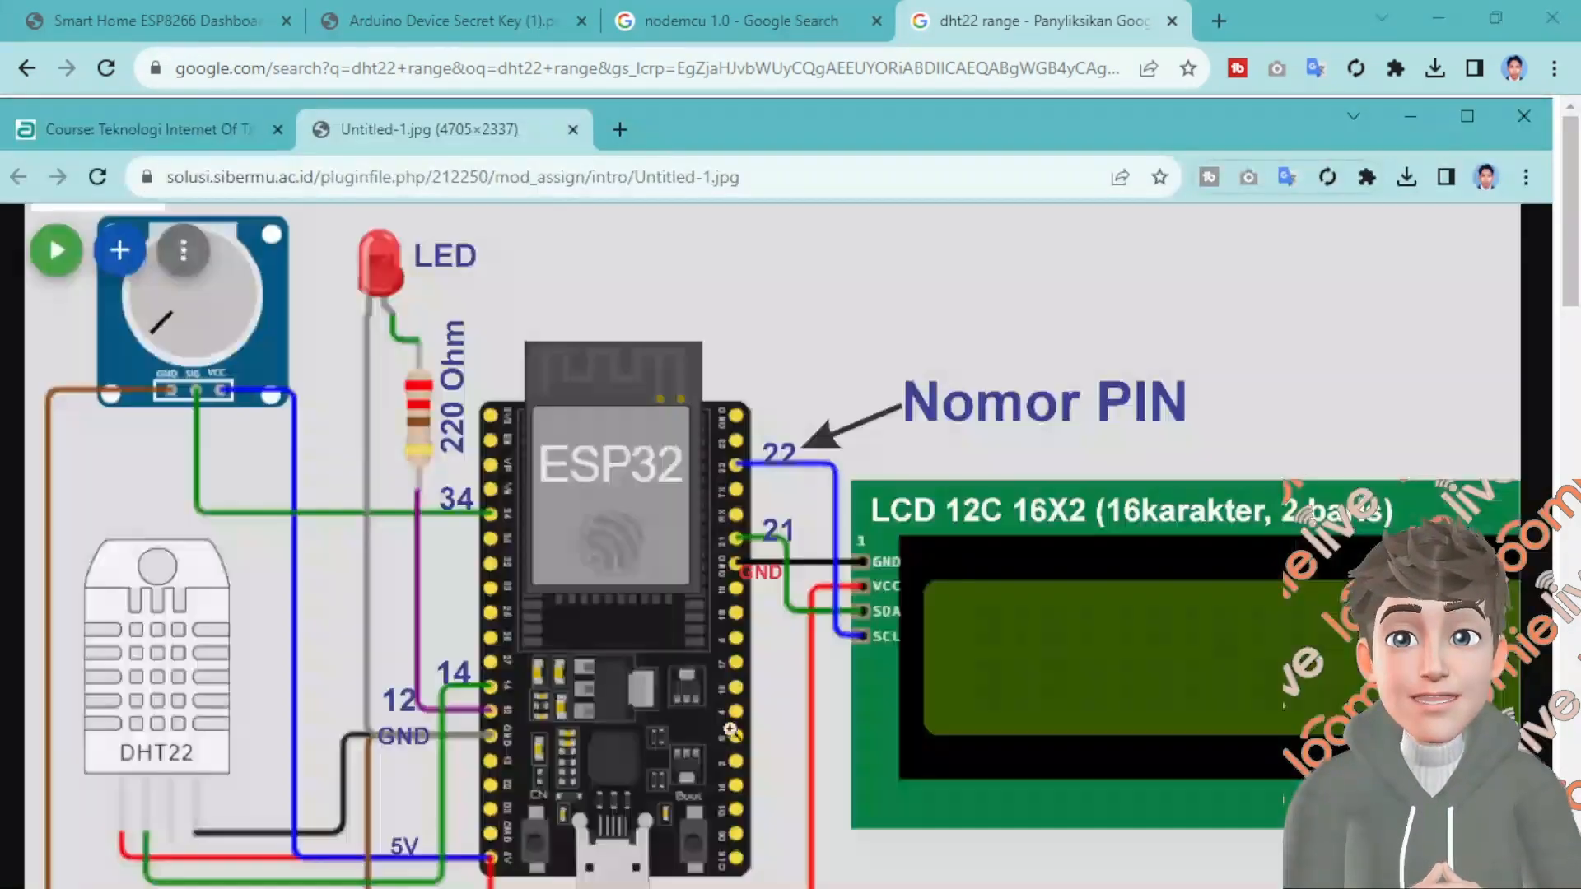
pyautogui.moveTo(758, 869)
pyautogui.click(313, 871)
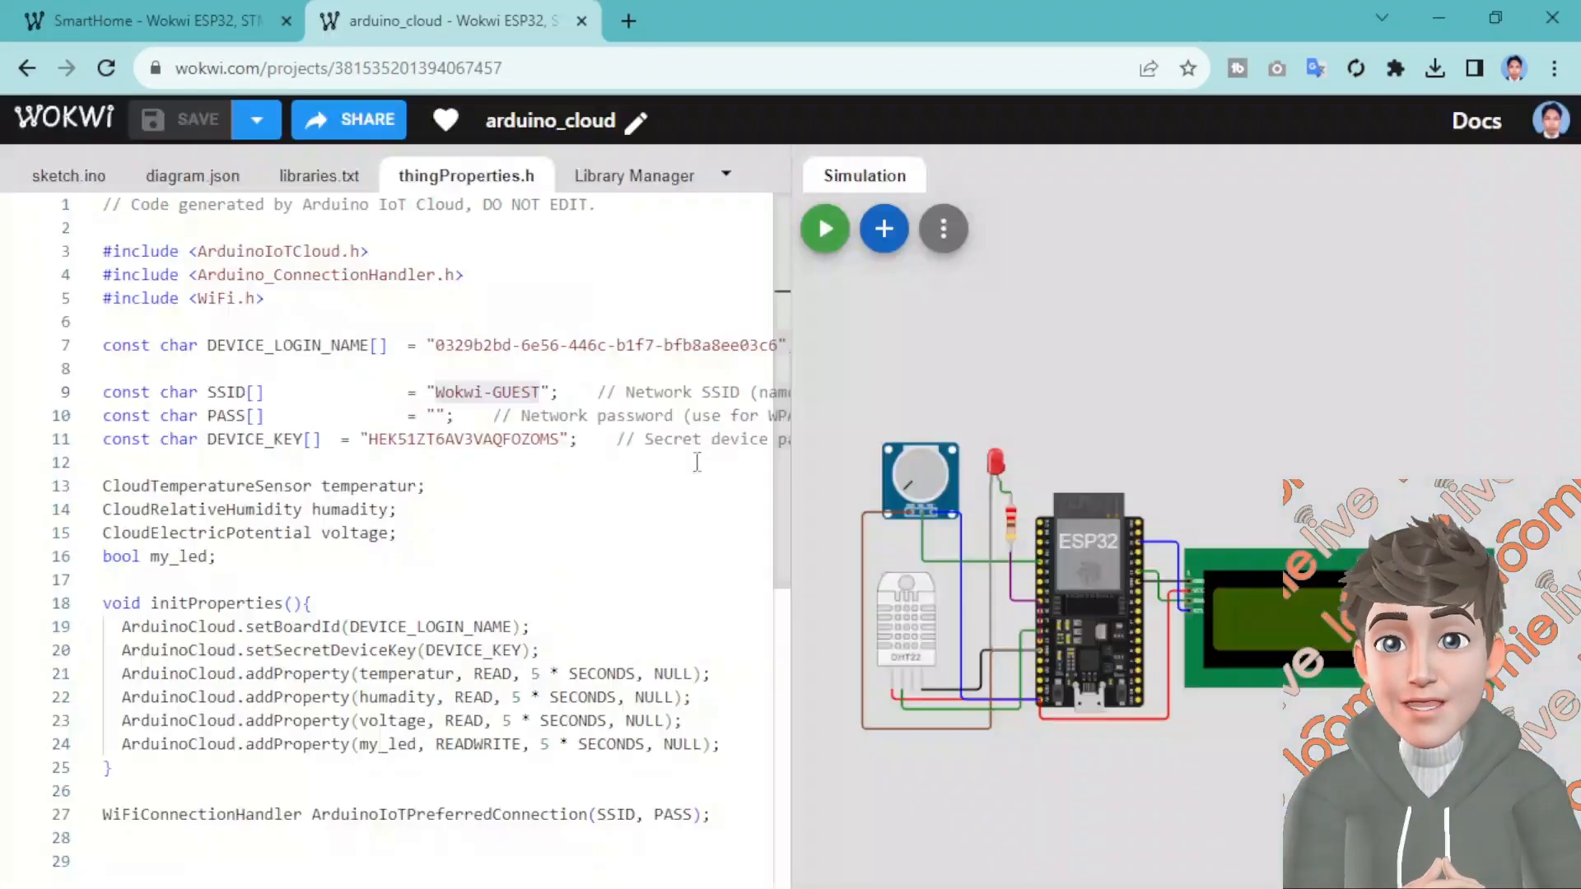
pyautogui.click(912, 625)
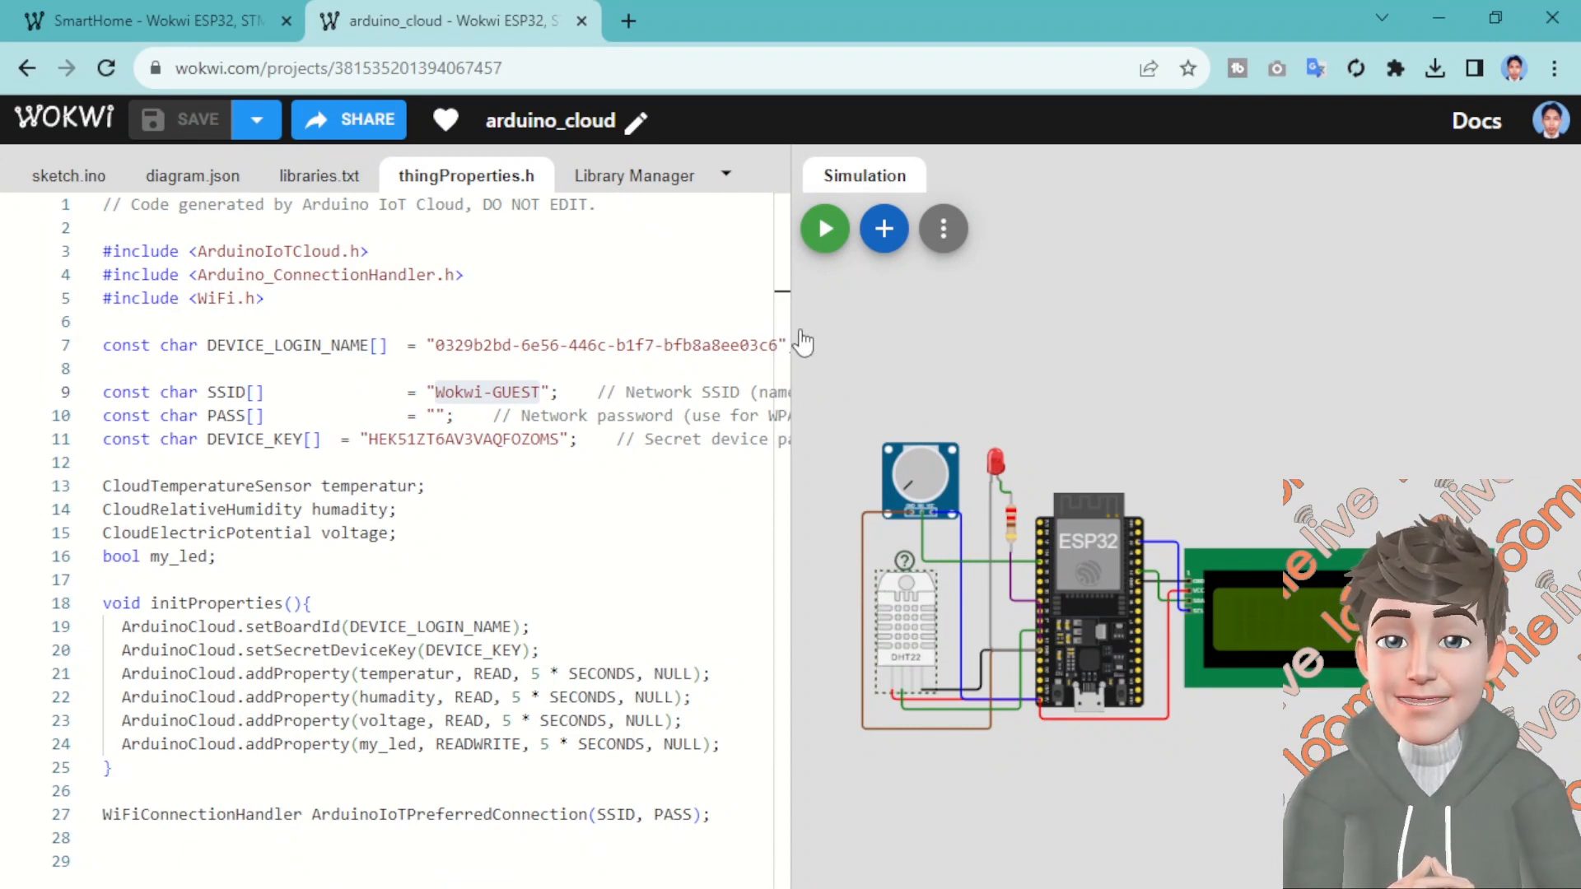
pyautogui.moveTo(791, 343); pyautogui.dragTo(368, 337)
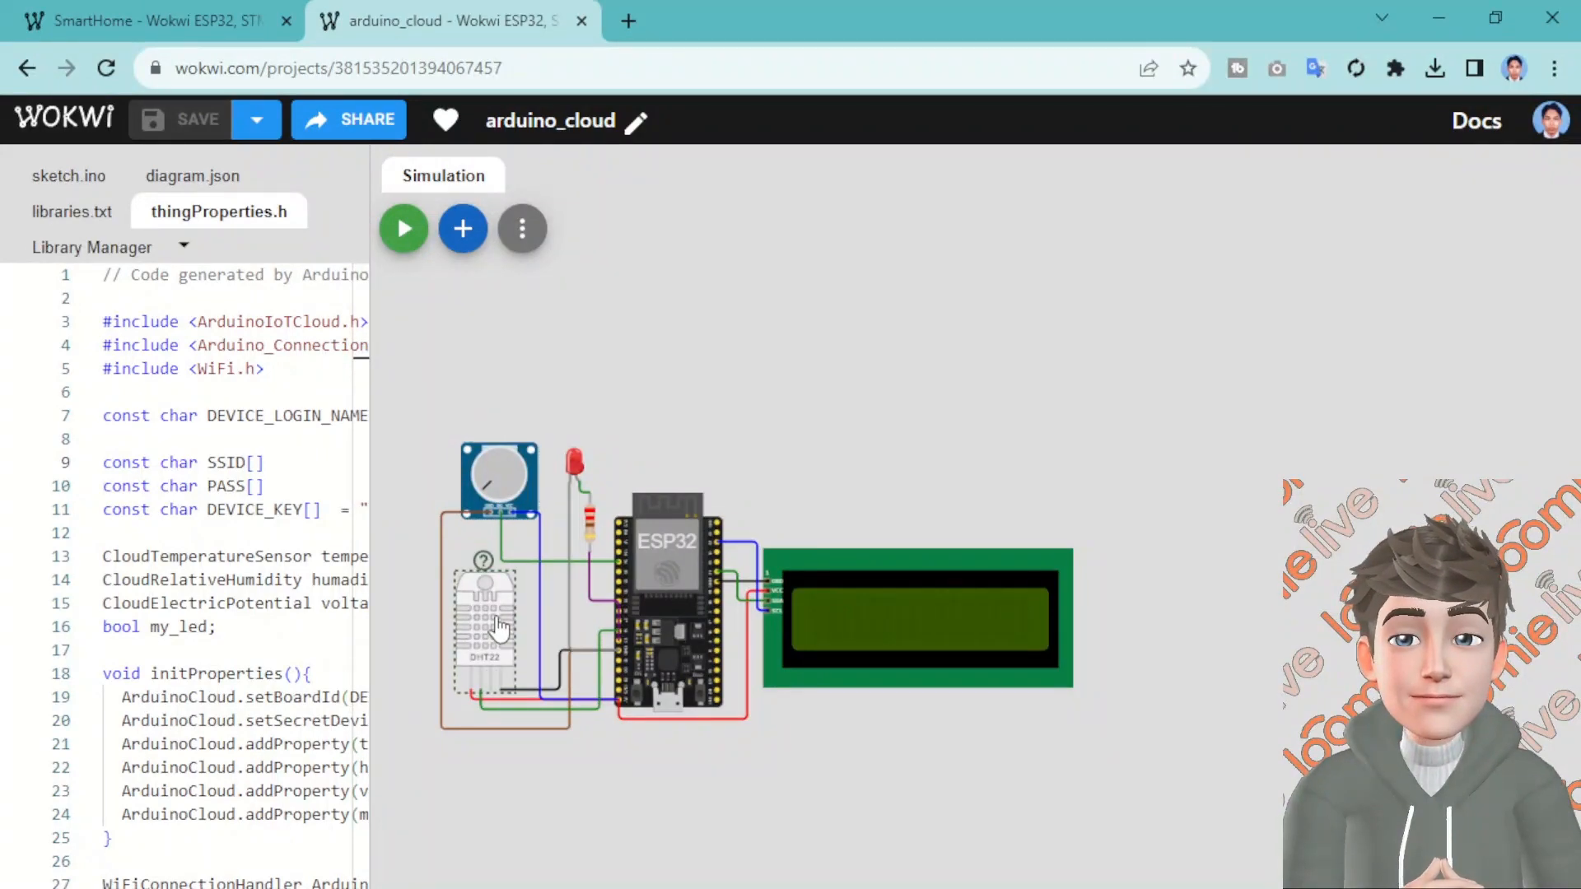
# Run the SmartHome project's simulation and test the DHT22 at 80 °C, 0% humidity and -40 °C, ending with the simulation stopped
pyautogui.click(156, 21)
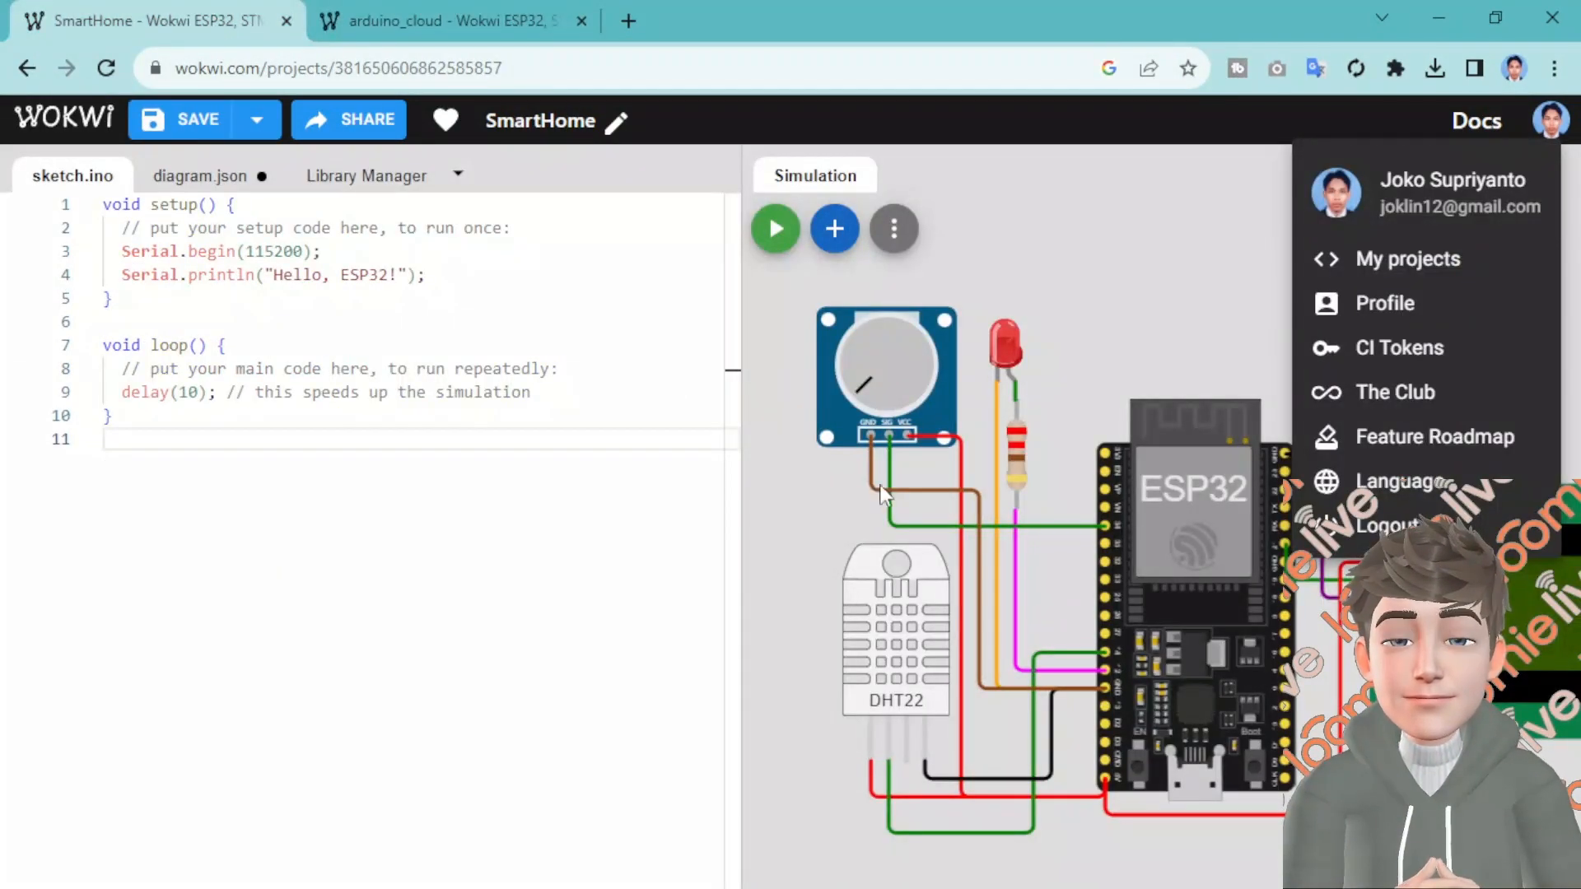
pyautogui.click(774, 228)
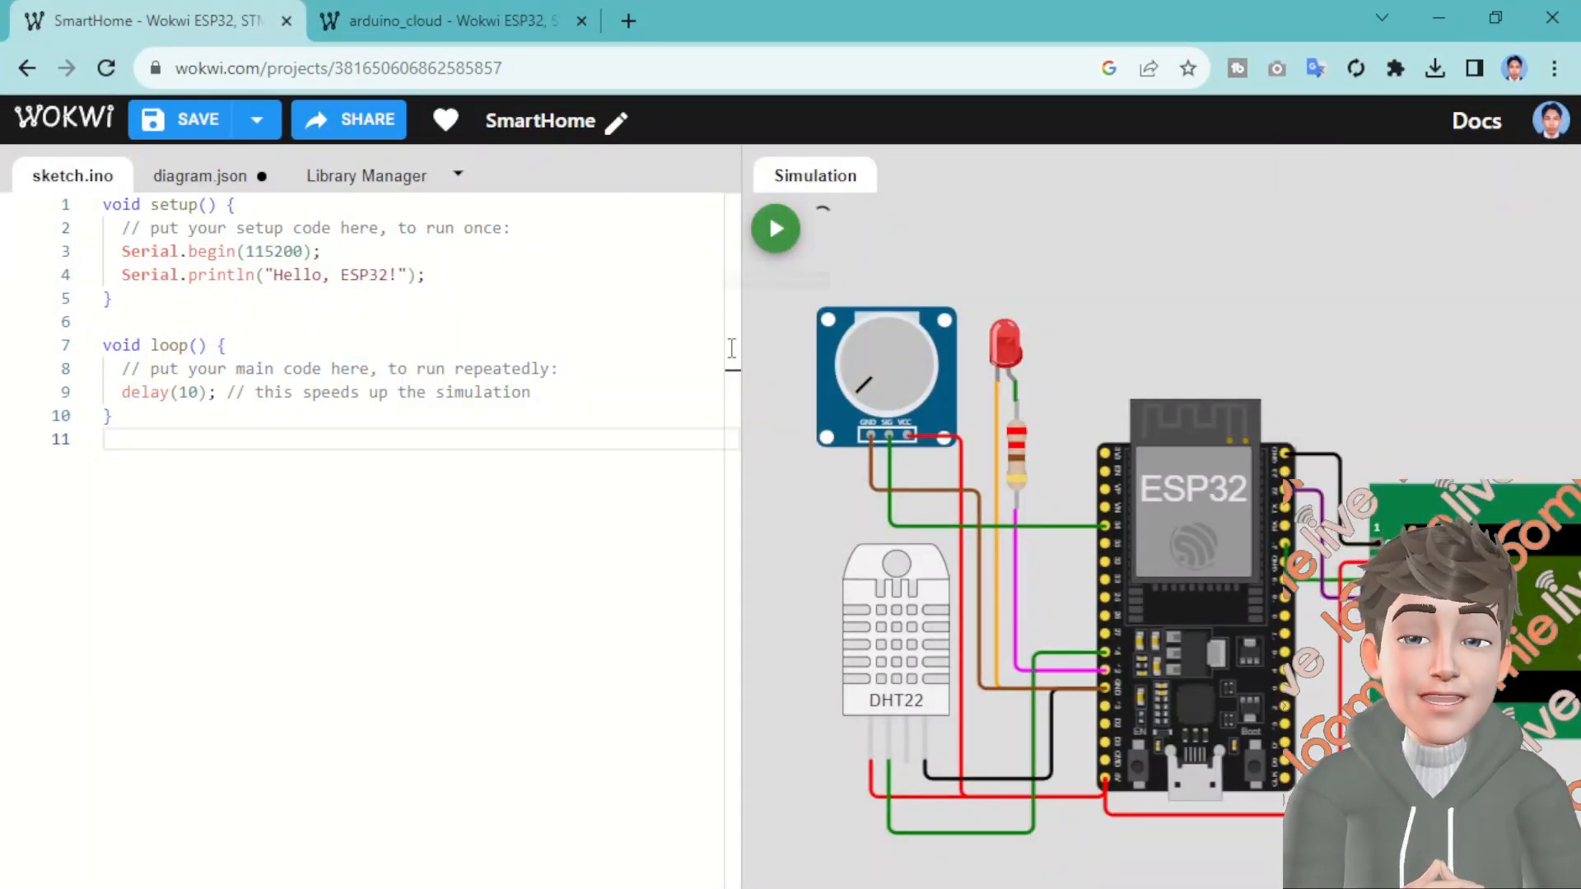
pyautogui.click(906, 619)
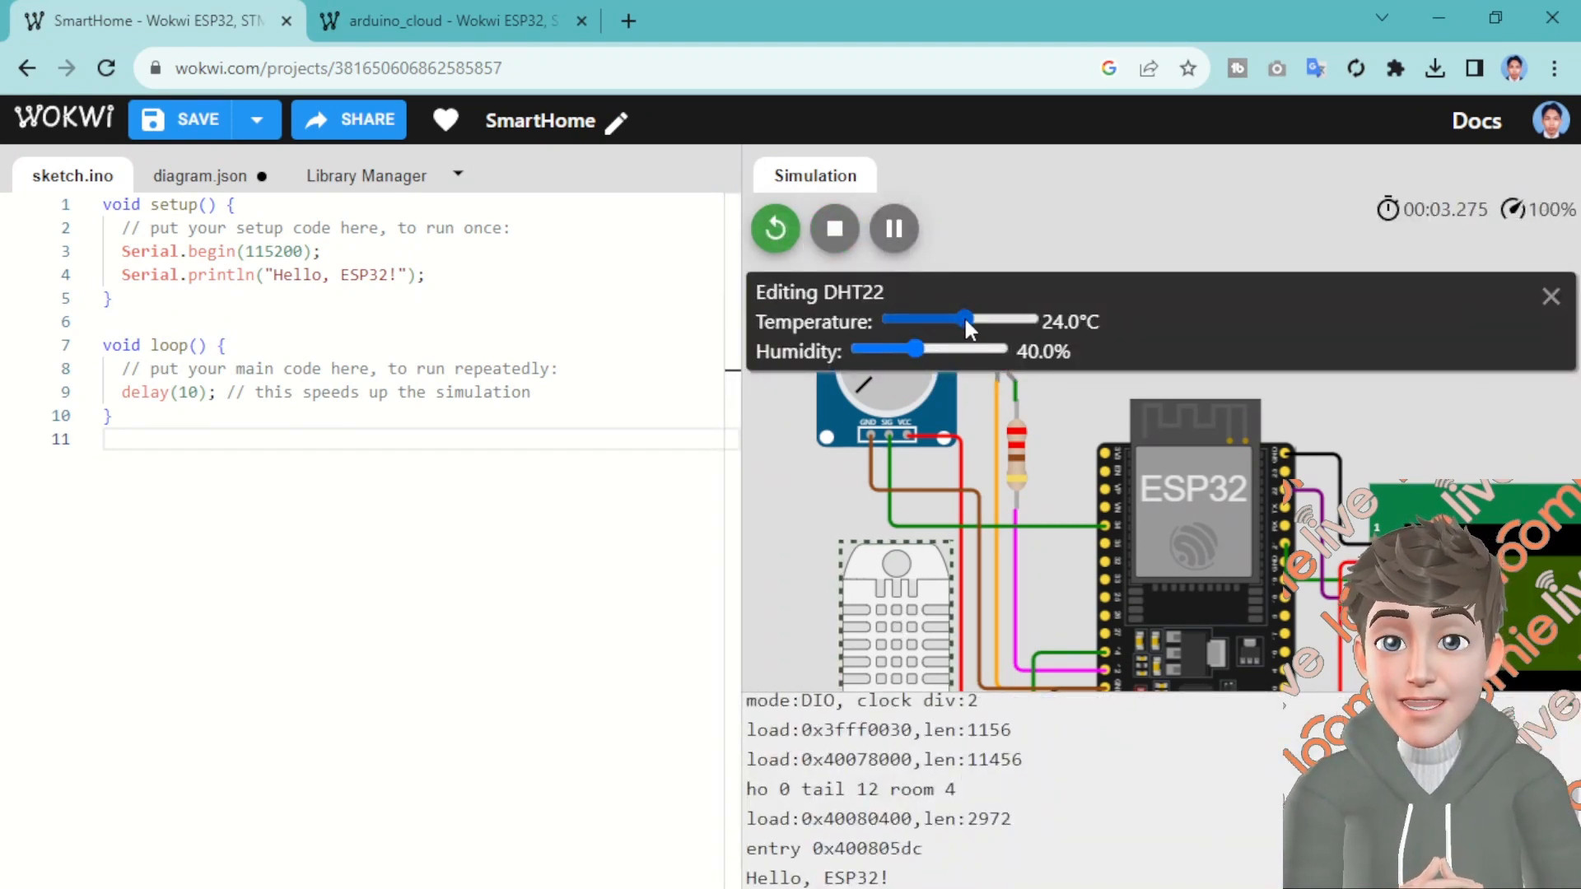
pyautogui.moveTo(964, 318); pyautogui.dragTo(1092, 320)
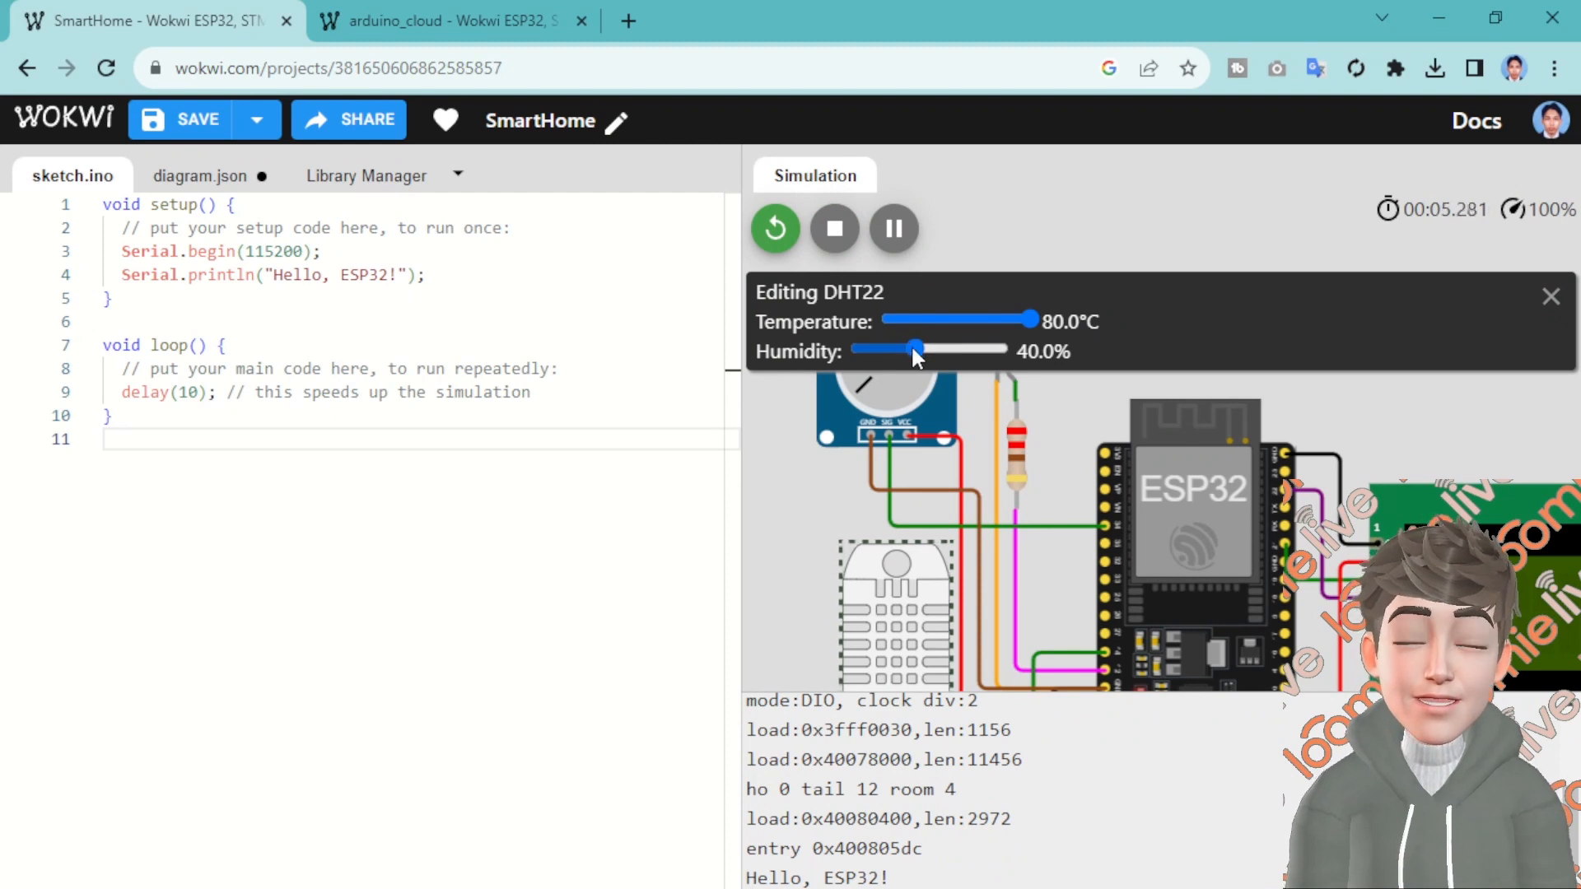
pyautogui.moveTo(919, 349); pyautogui.dragTo(848, 346)
pyautogui.moveTo(1029, 320); pyautogui.dragTo(847, 314)
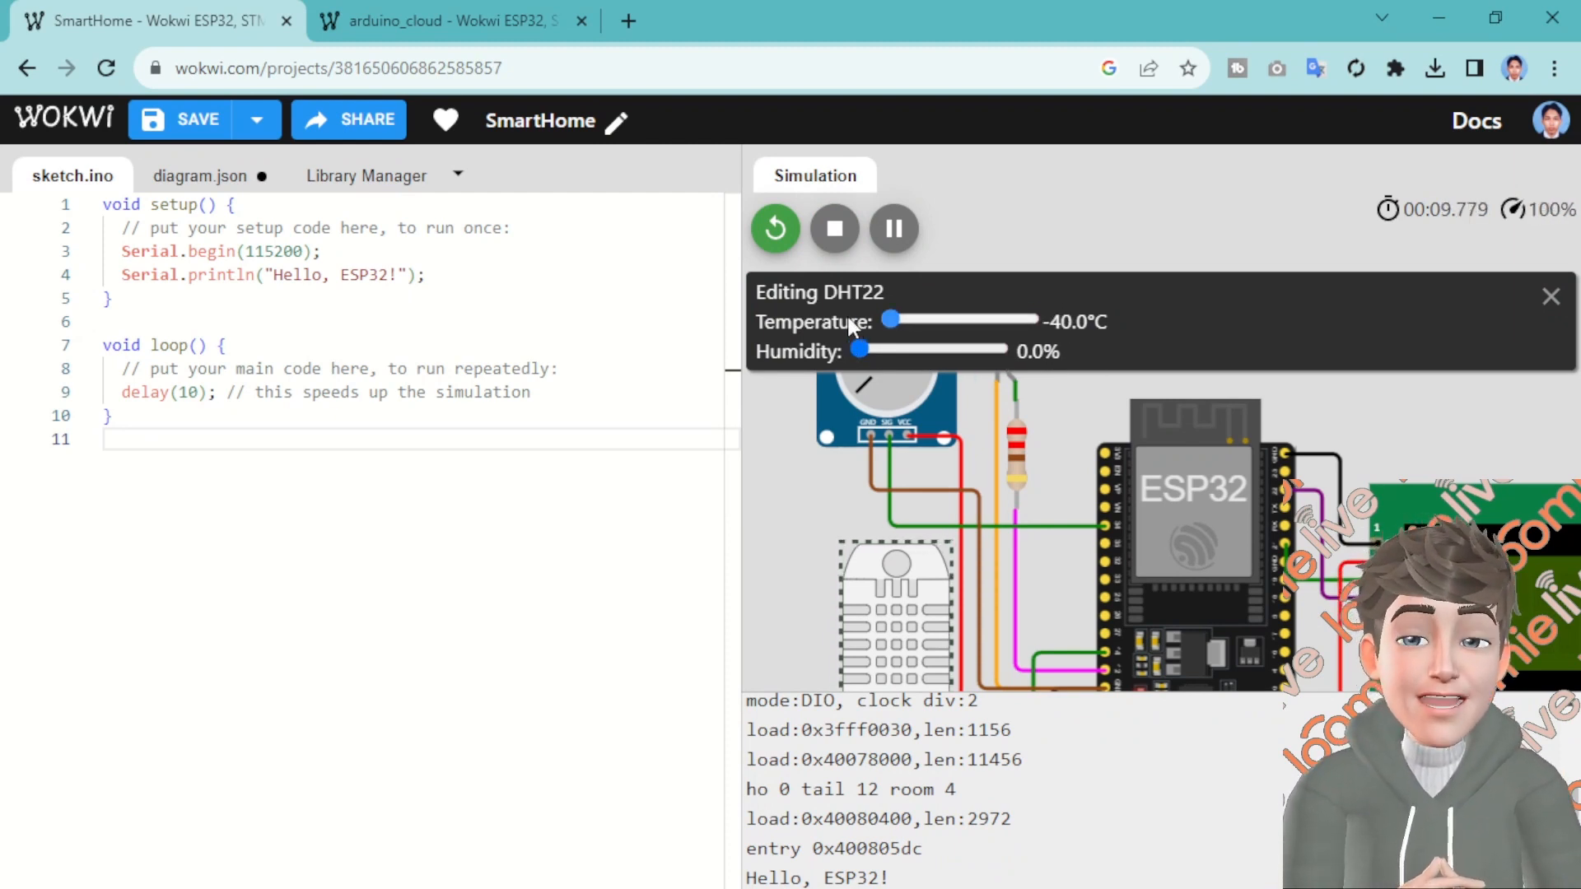
pyautogui.click(834, 228)
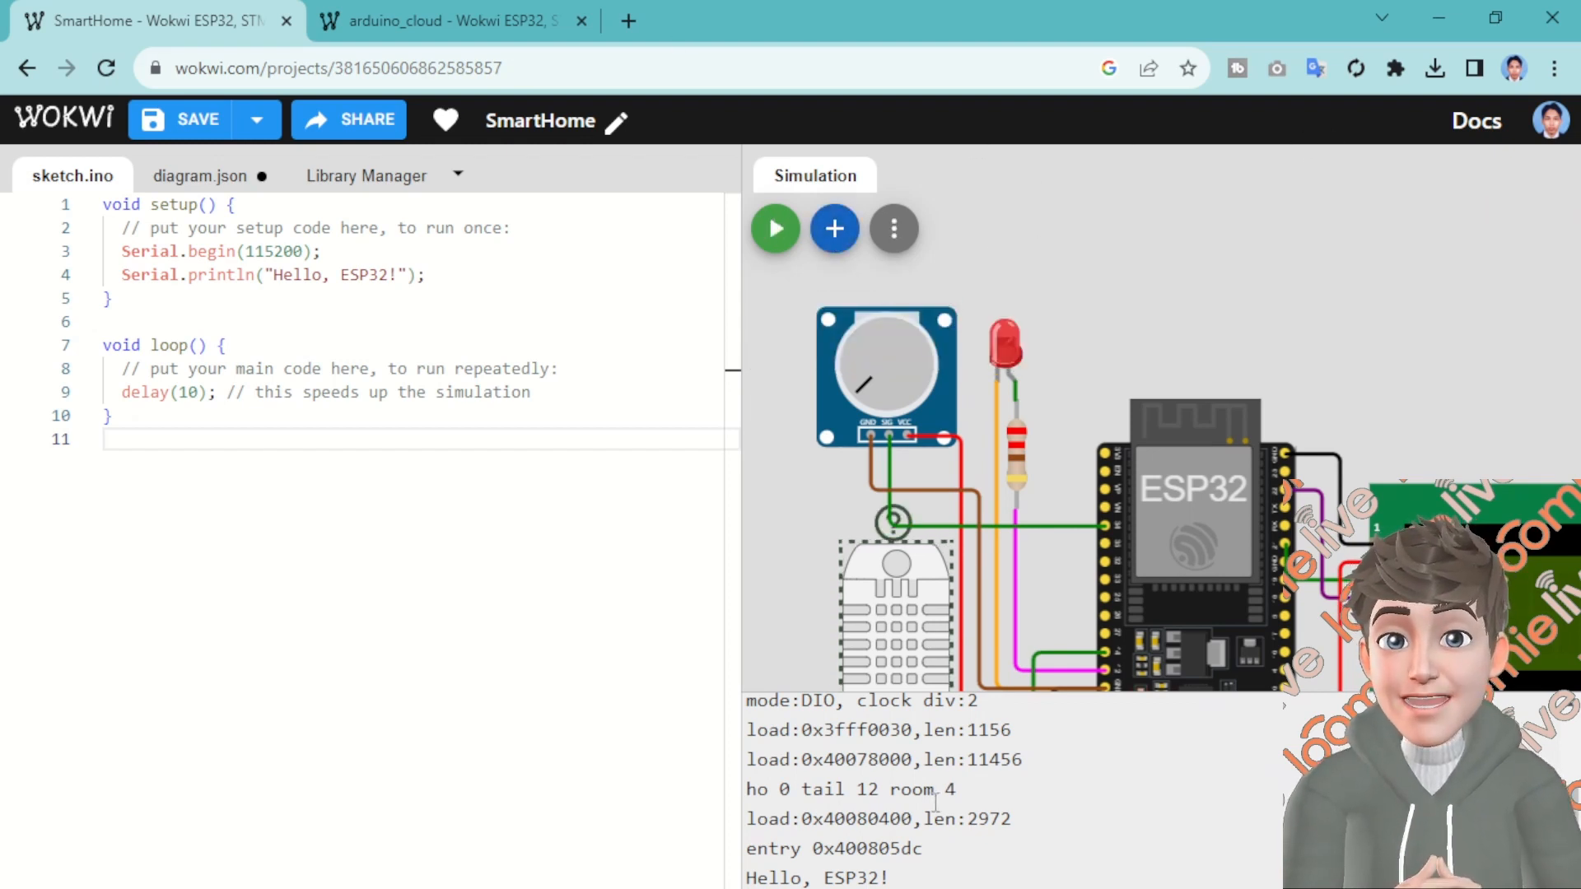
pyautogui.click(758, 888)
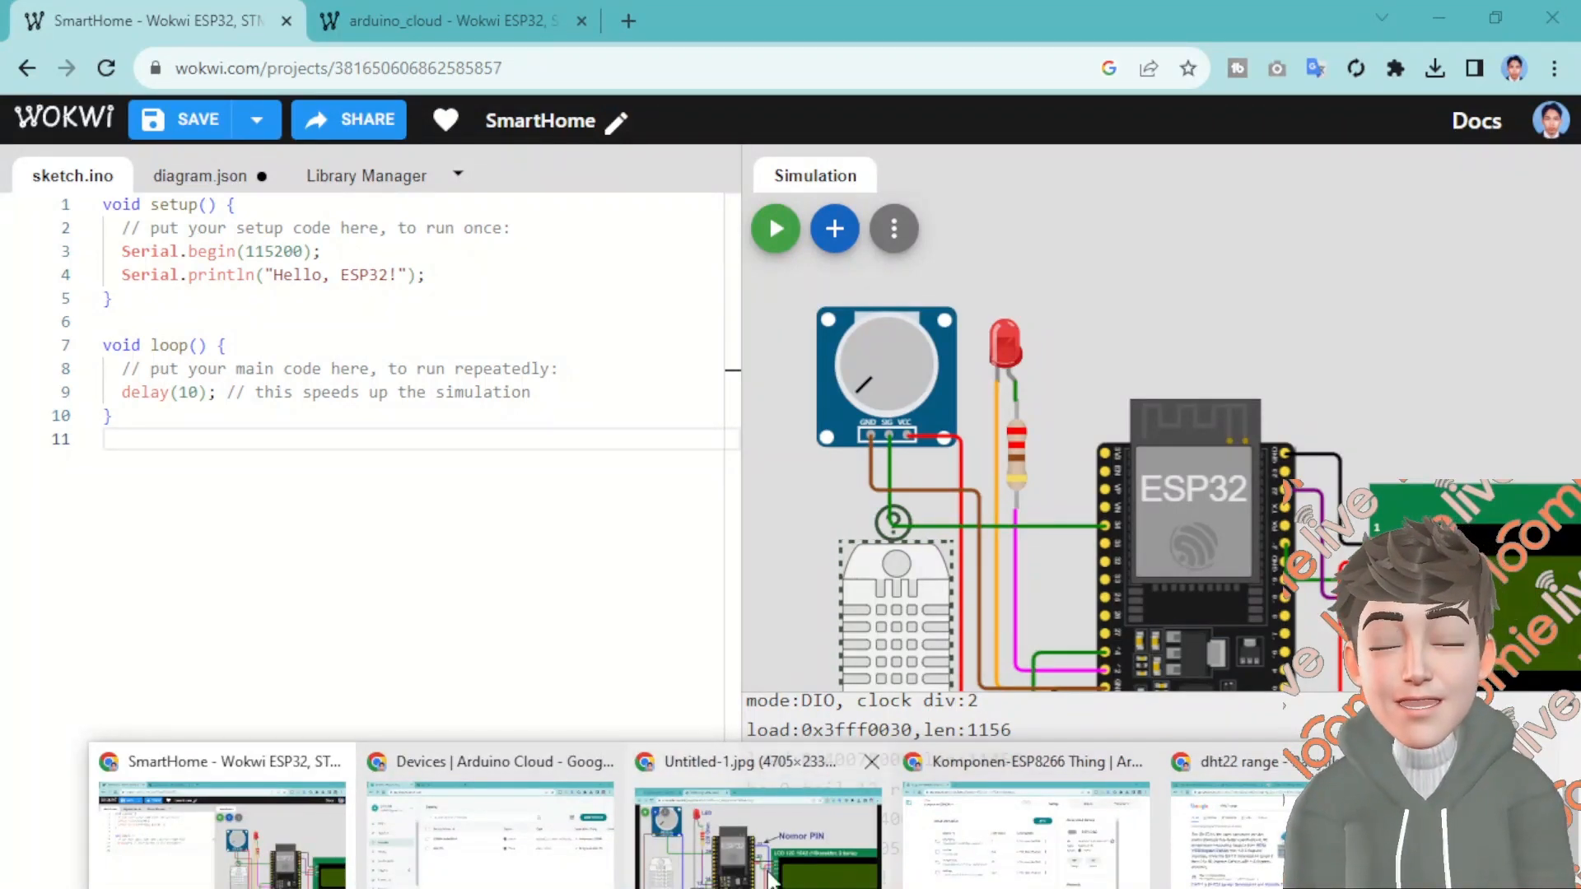
# Switch back to the Smart Home ESP8266 dashboard in Arduino Cloud, set the Suhu gauge's minimum to -40 and finish its settings
pyautogui.click(1030, 801)
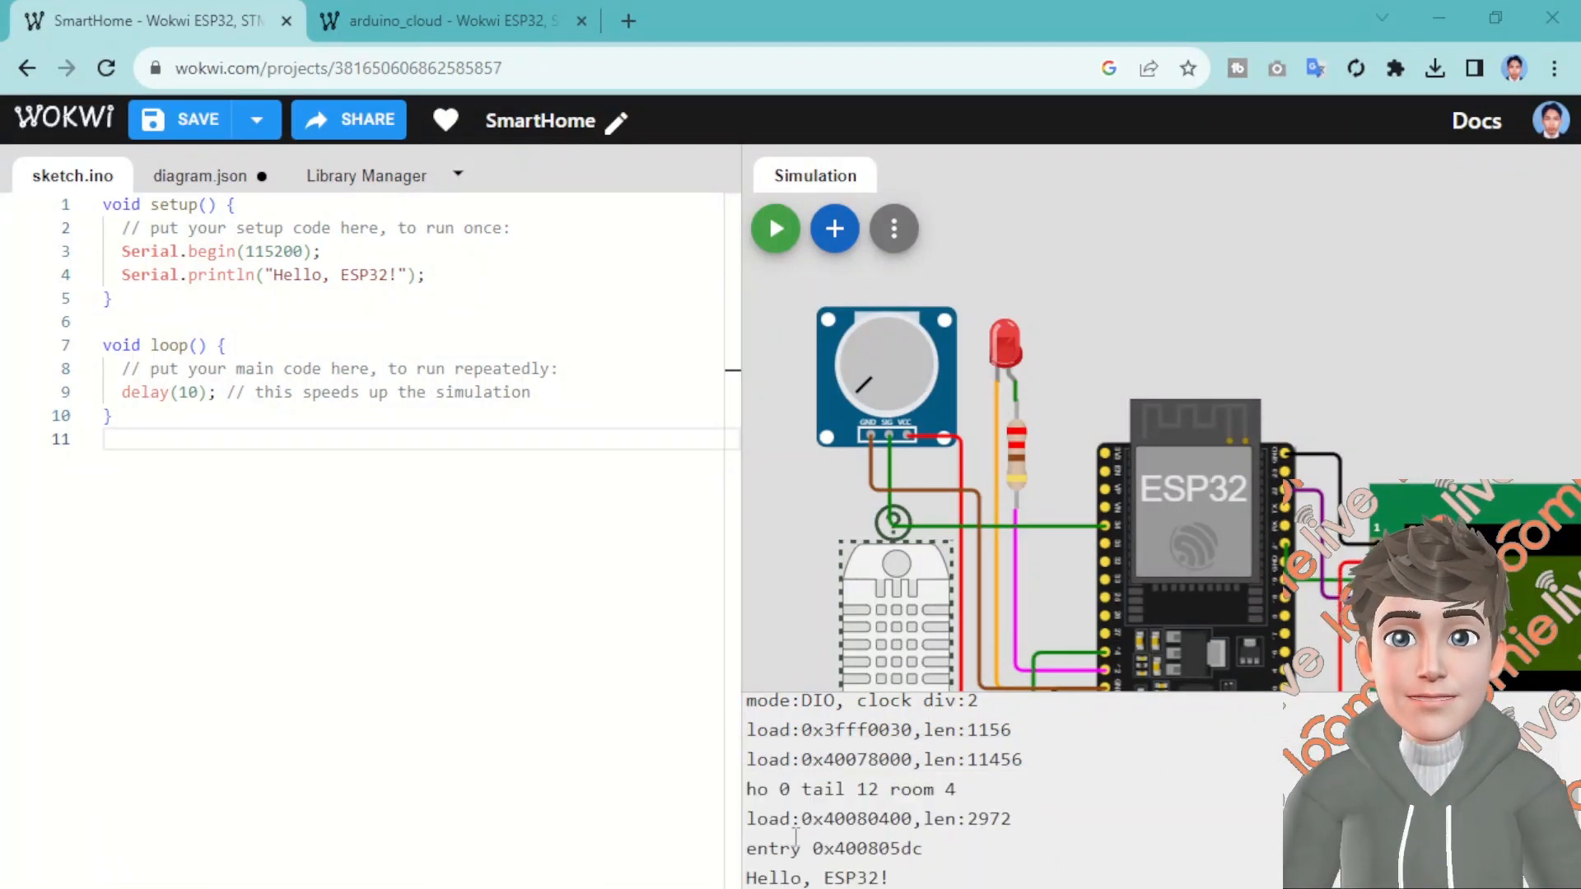
pyautogui.click(761, 888)
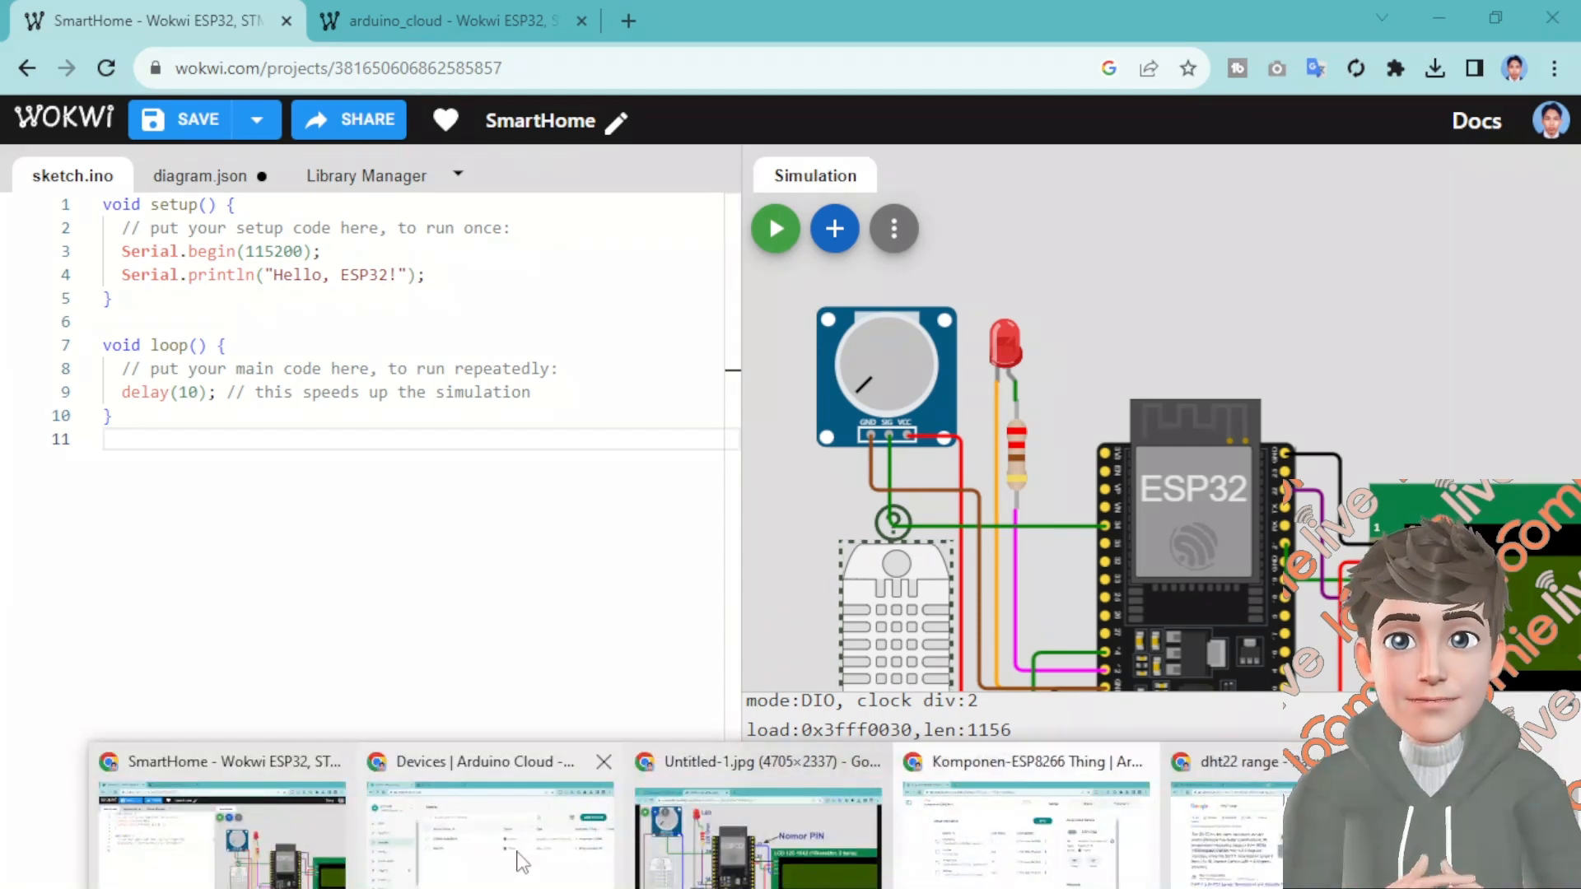
pyautogui.click(1258, 877)
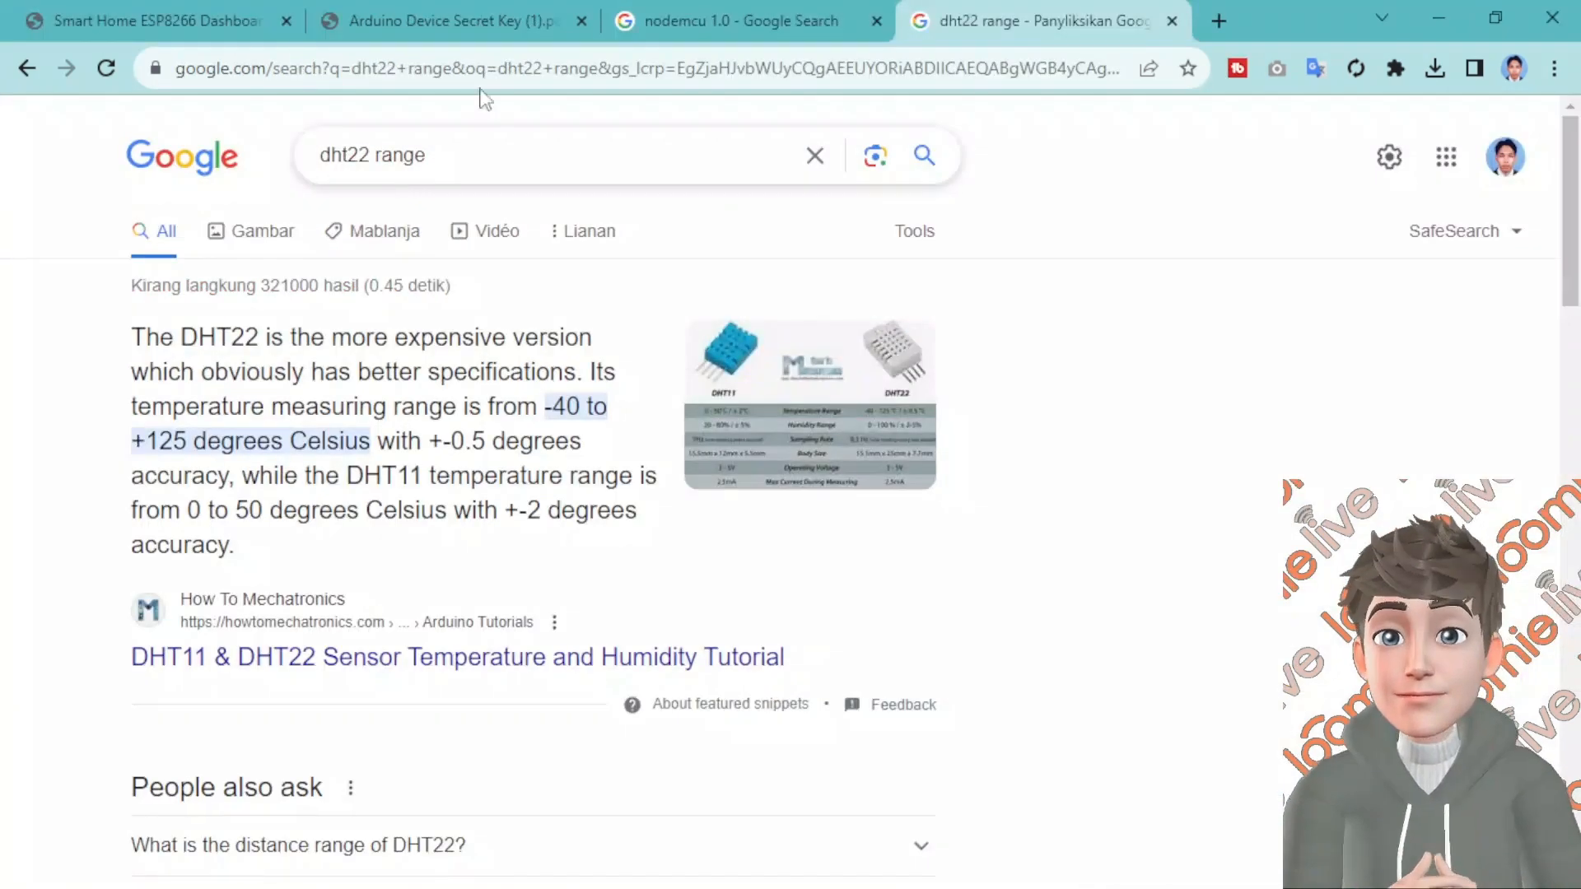
pyautogui.click(458, 16)
pyautogui.click(178, 16)
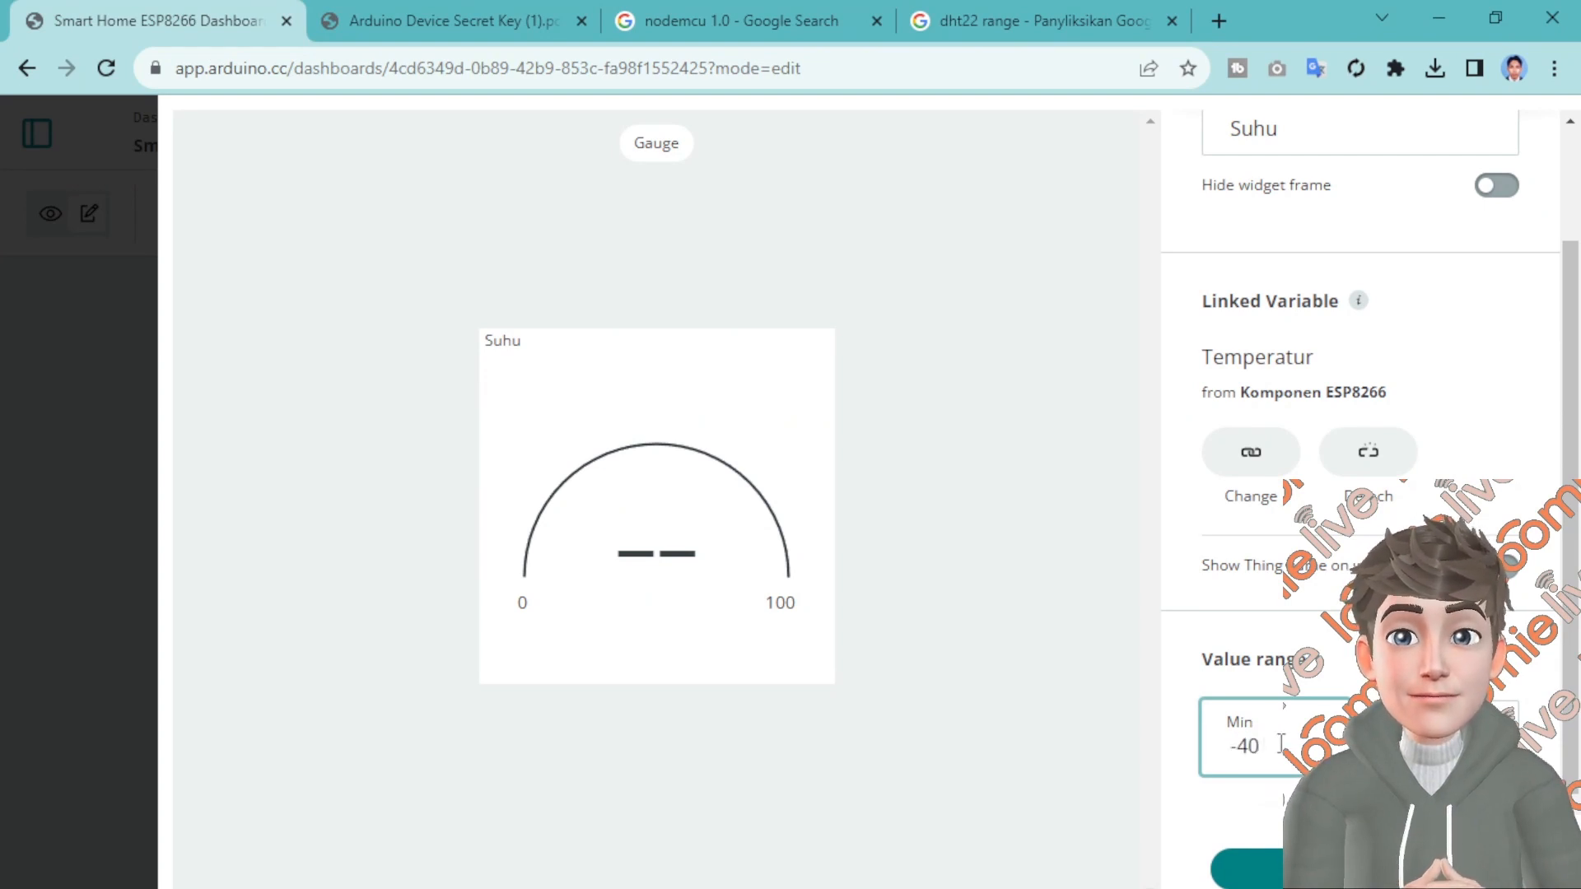
pyautogui.press('Tab')
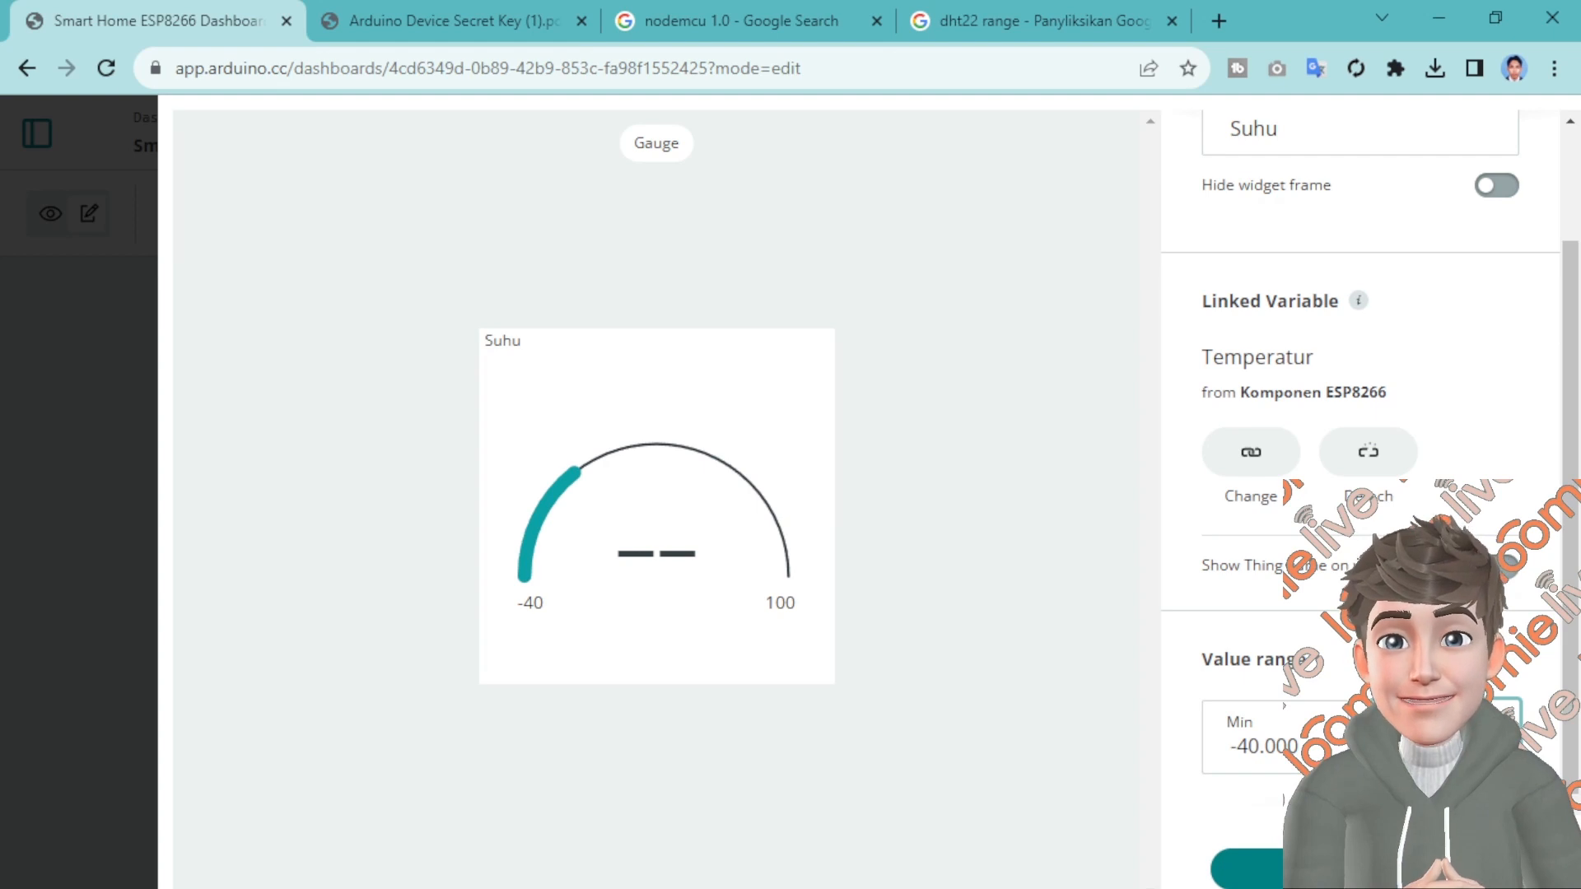
pyautogui.scroll(2, 1358, 461)
pyautogui.scroll(-2, 1358, 576)
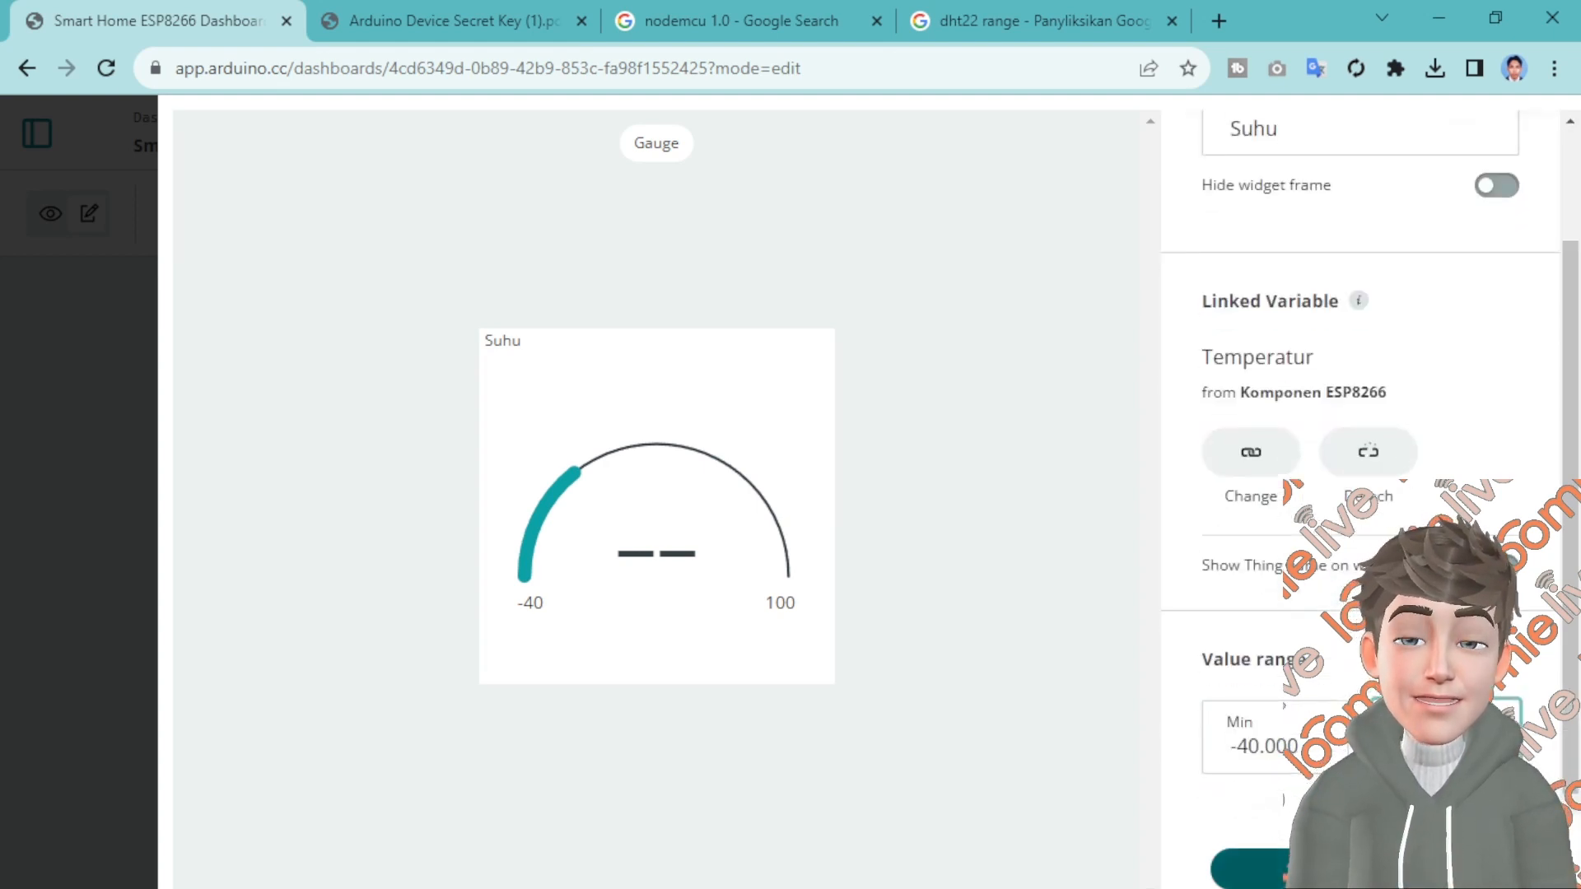
pyautogui.click(1333, 870)
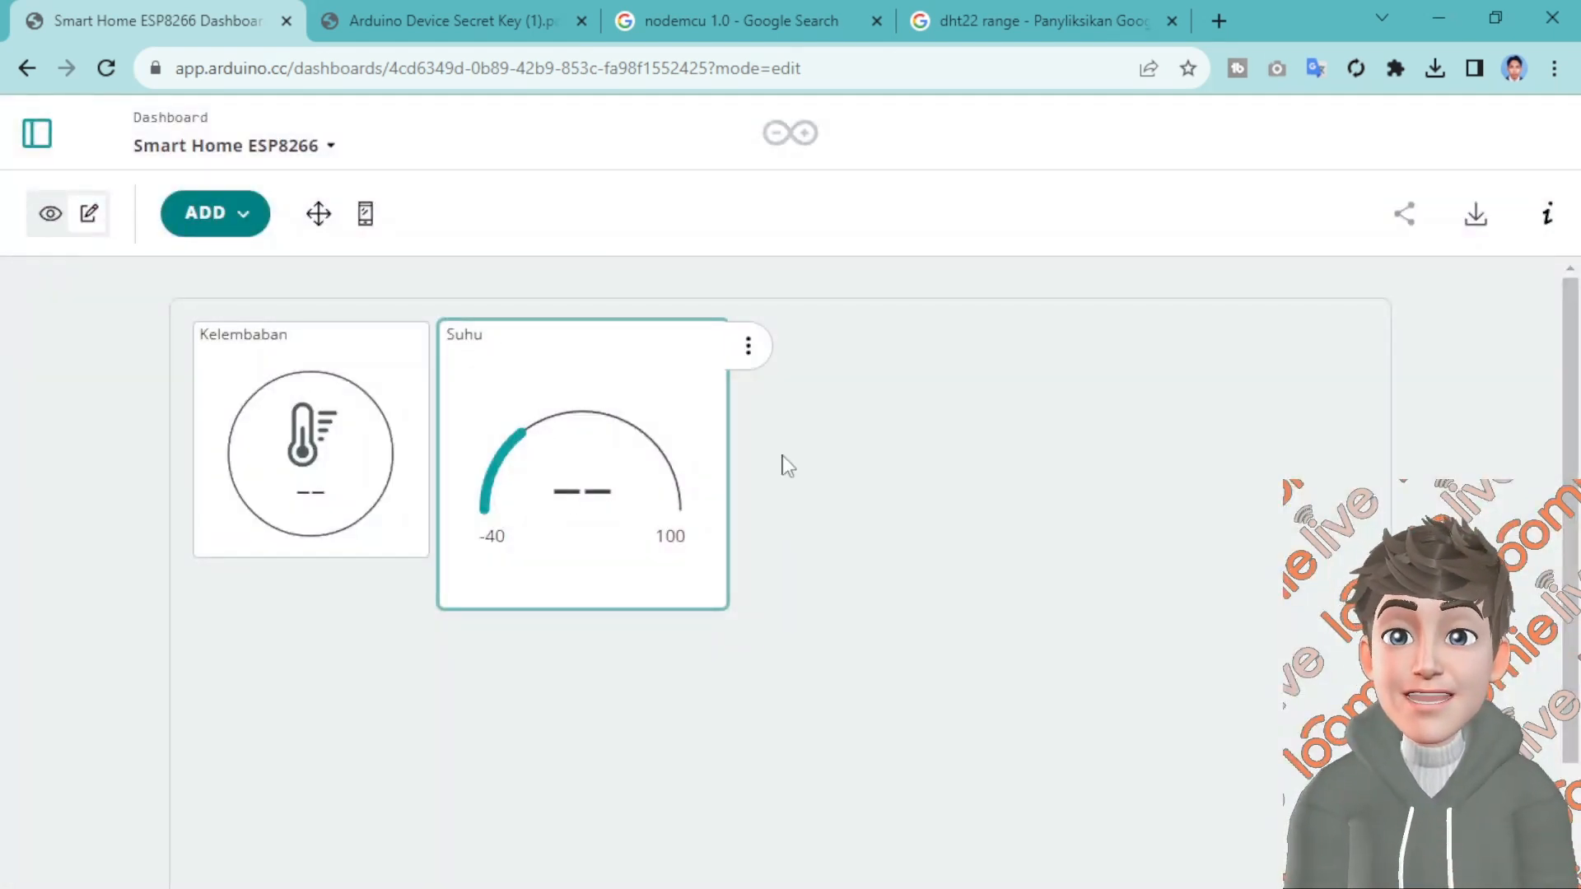
# Add a Value widget to the dashboard and name it Tegangan (V)
pyautogui.click(212, 215)
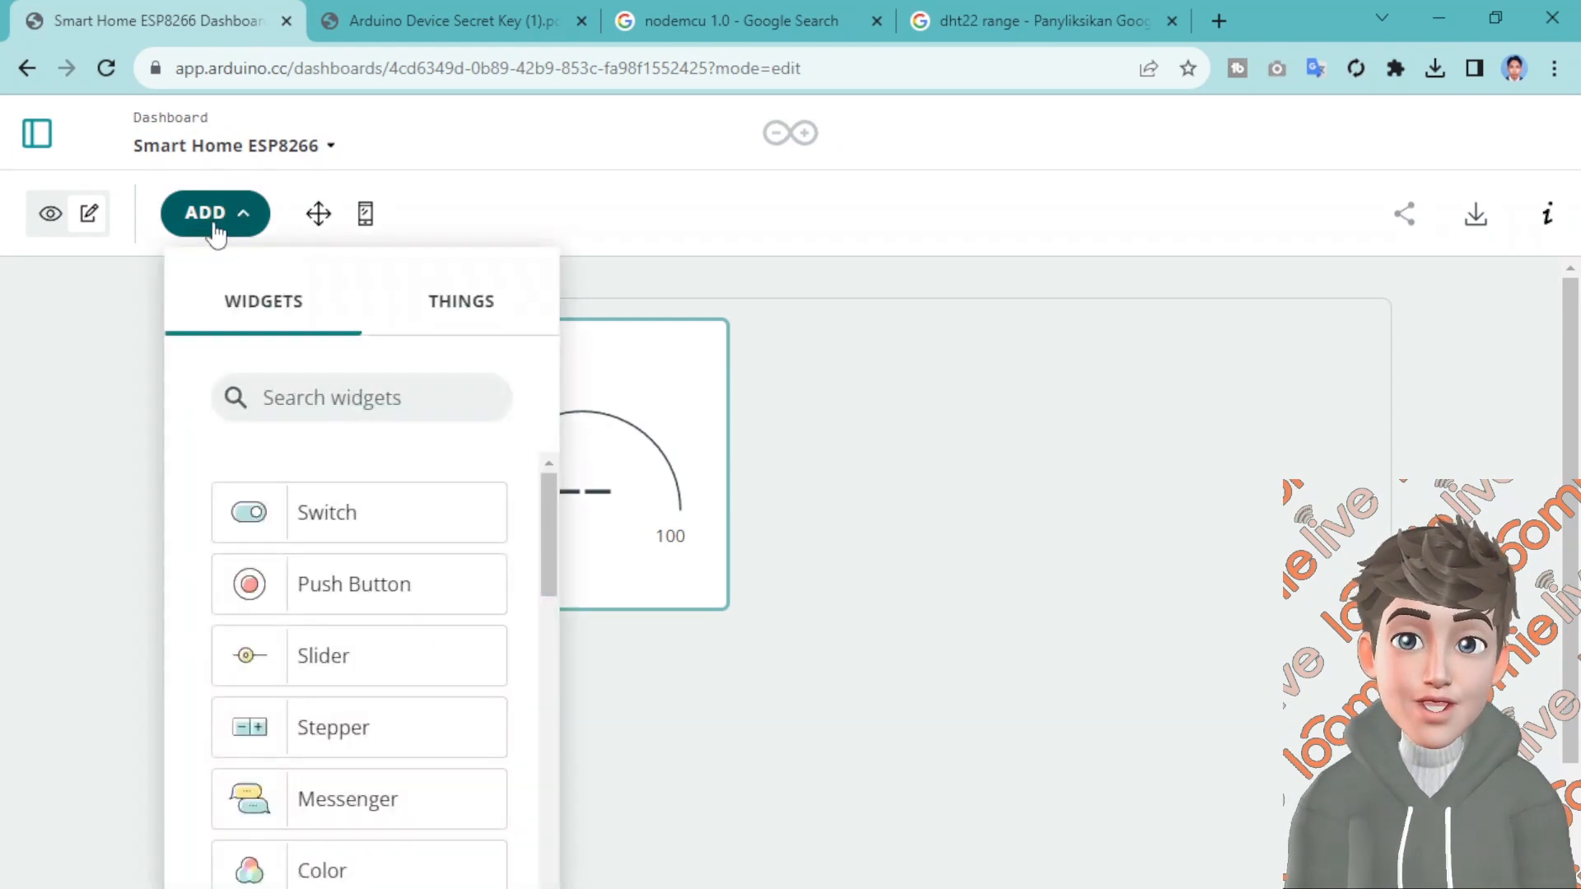
pyautogui.scroll(-3, 345, 555)
pyautogui.scroll(-4, 403, 729)
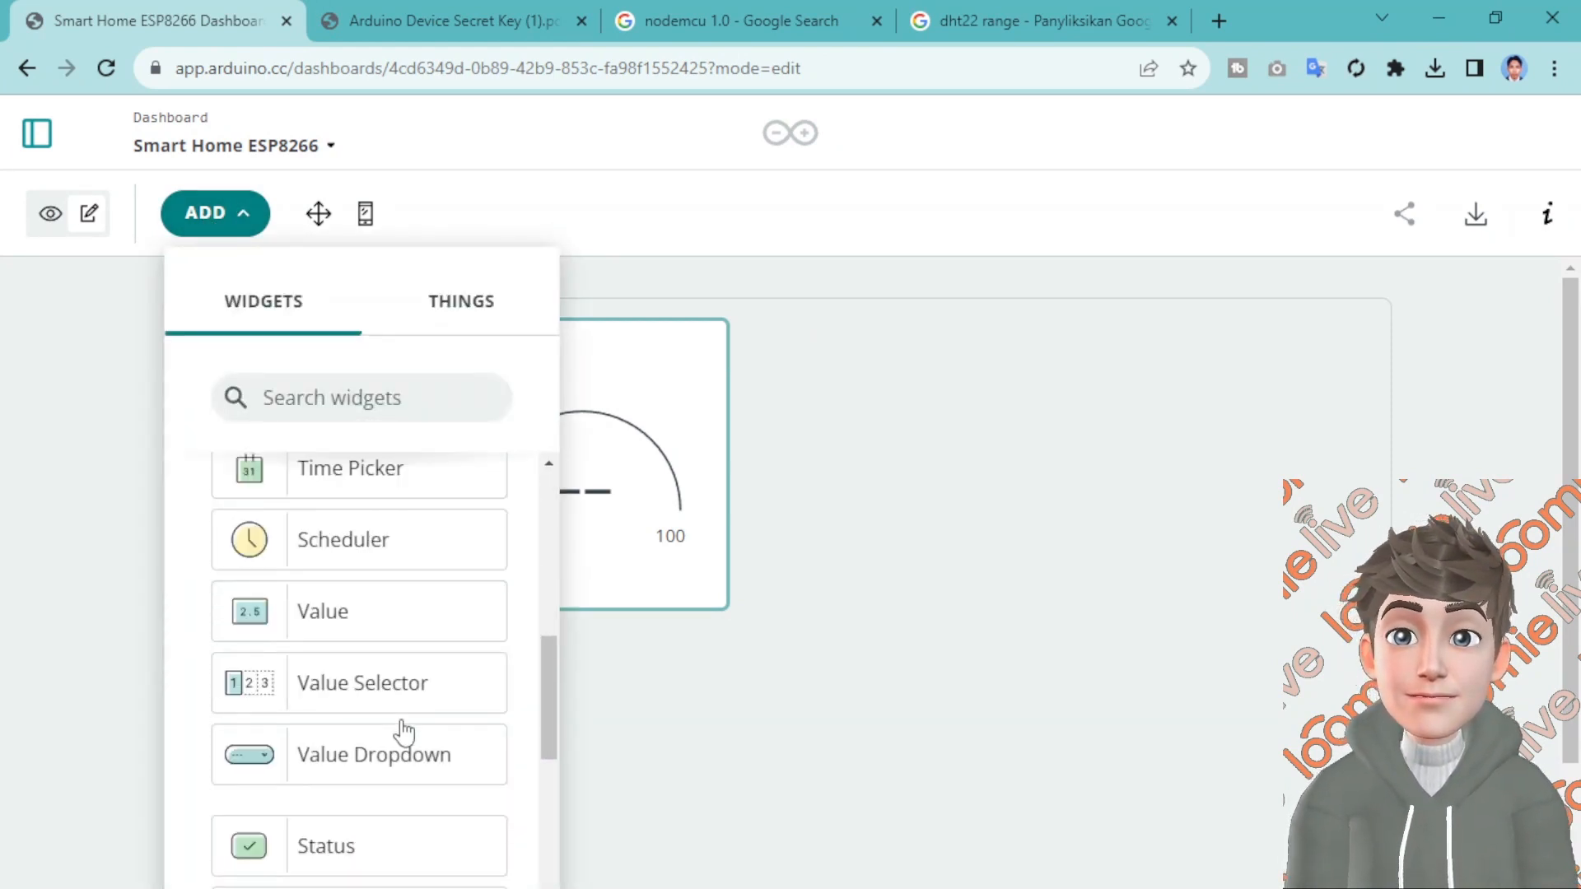
pyautogui.scroll(-3, 403, 729)
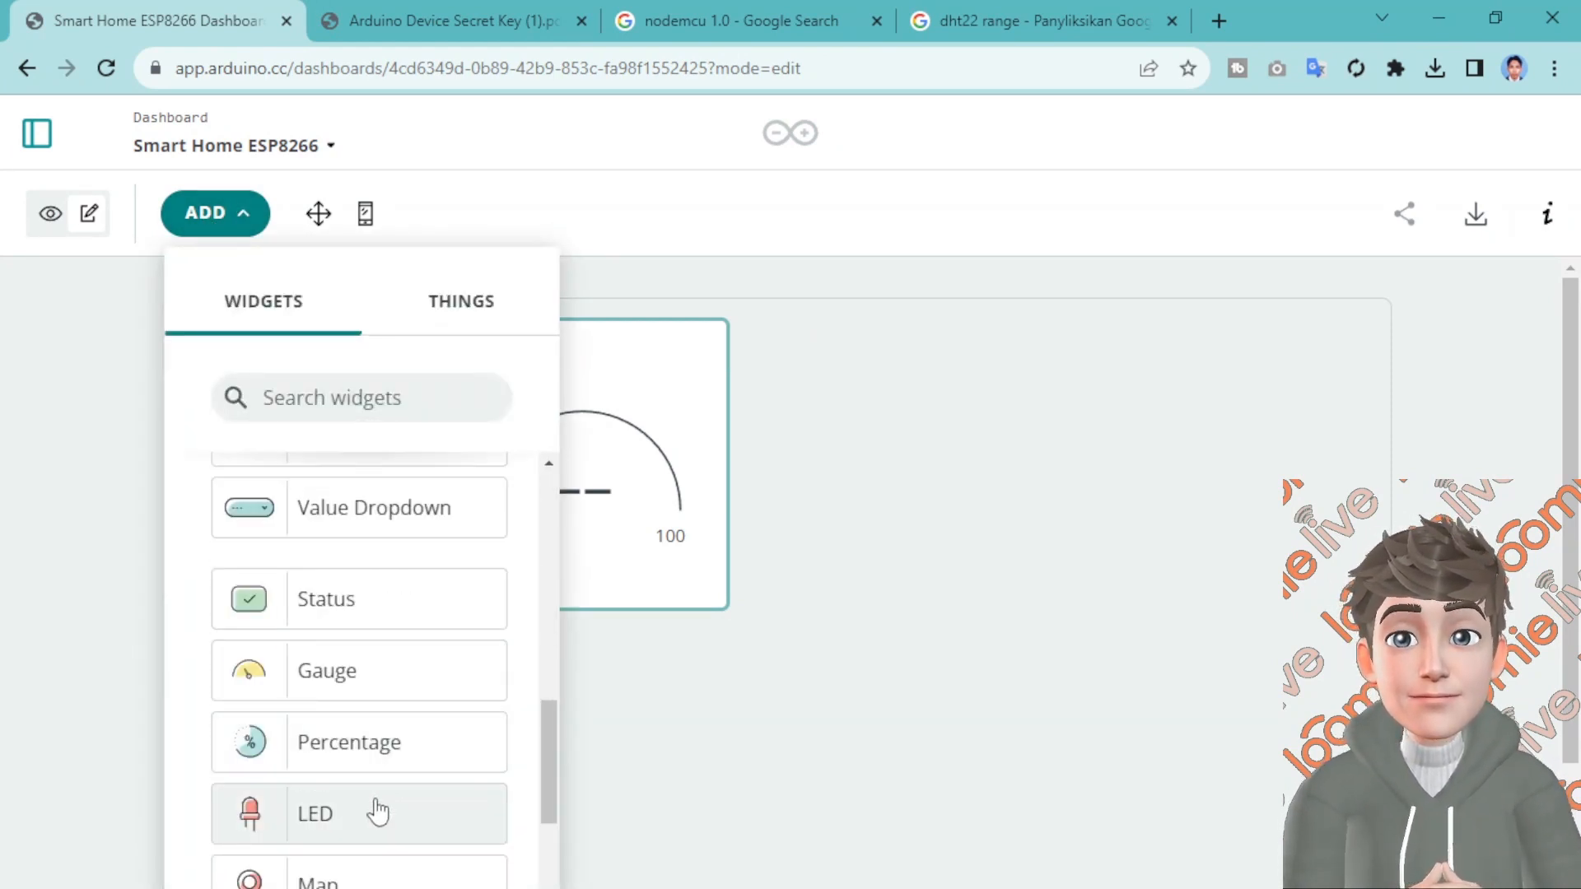
pyautogui.scroll(-3, 369, 801)
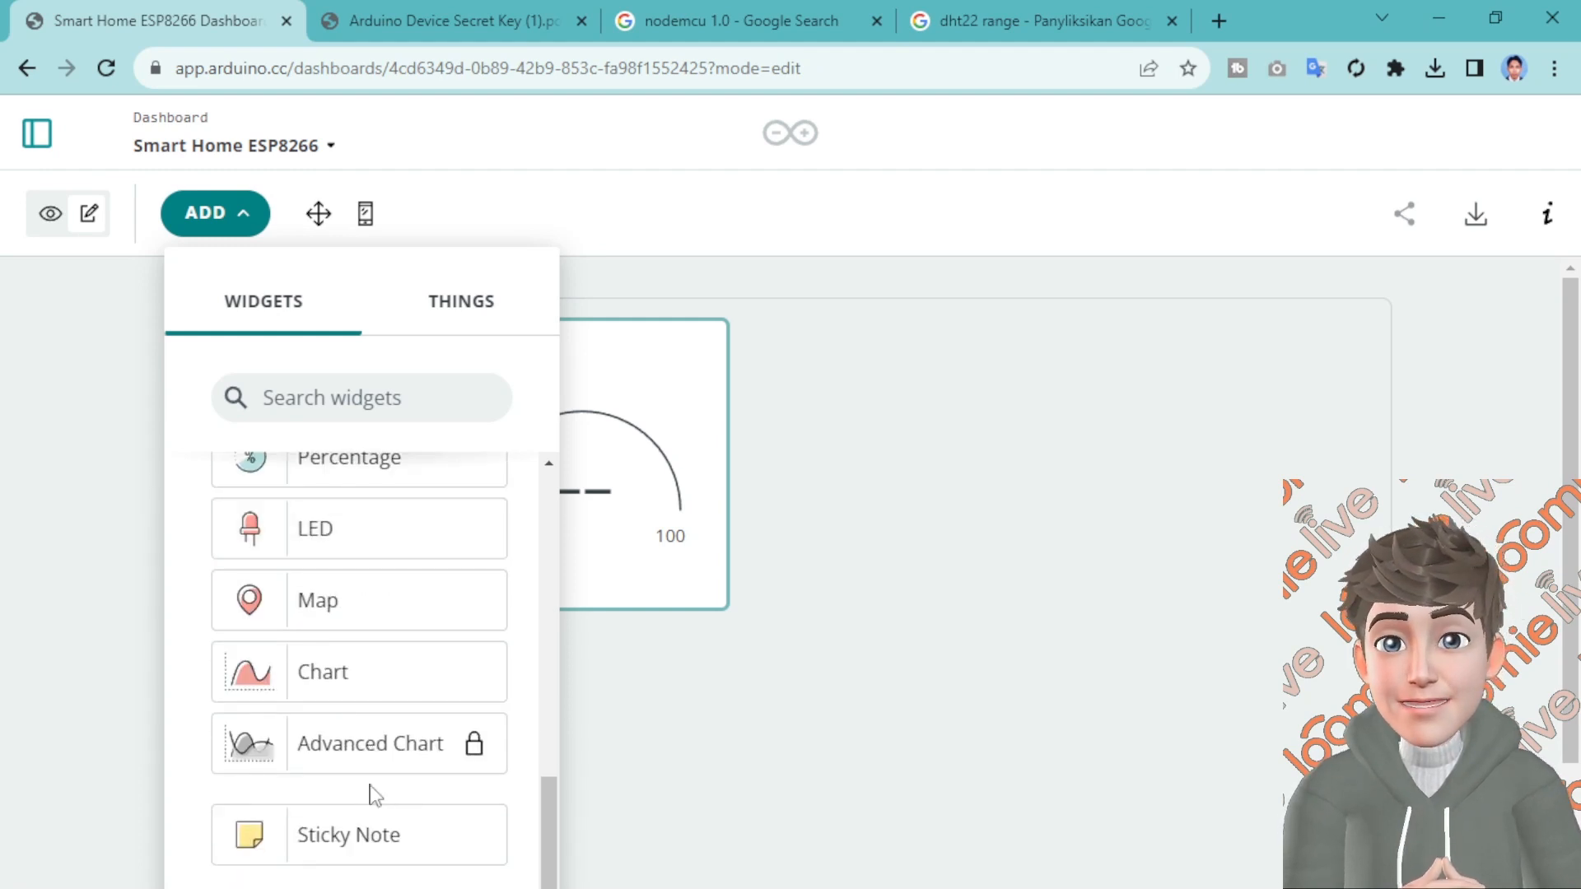
pyautogui.scroll(5, 372, 794)
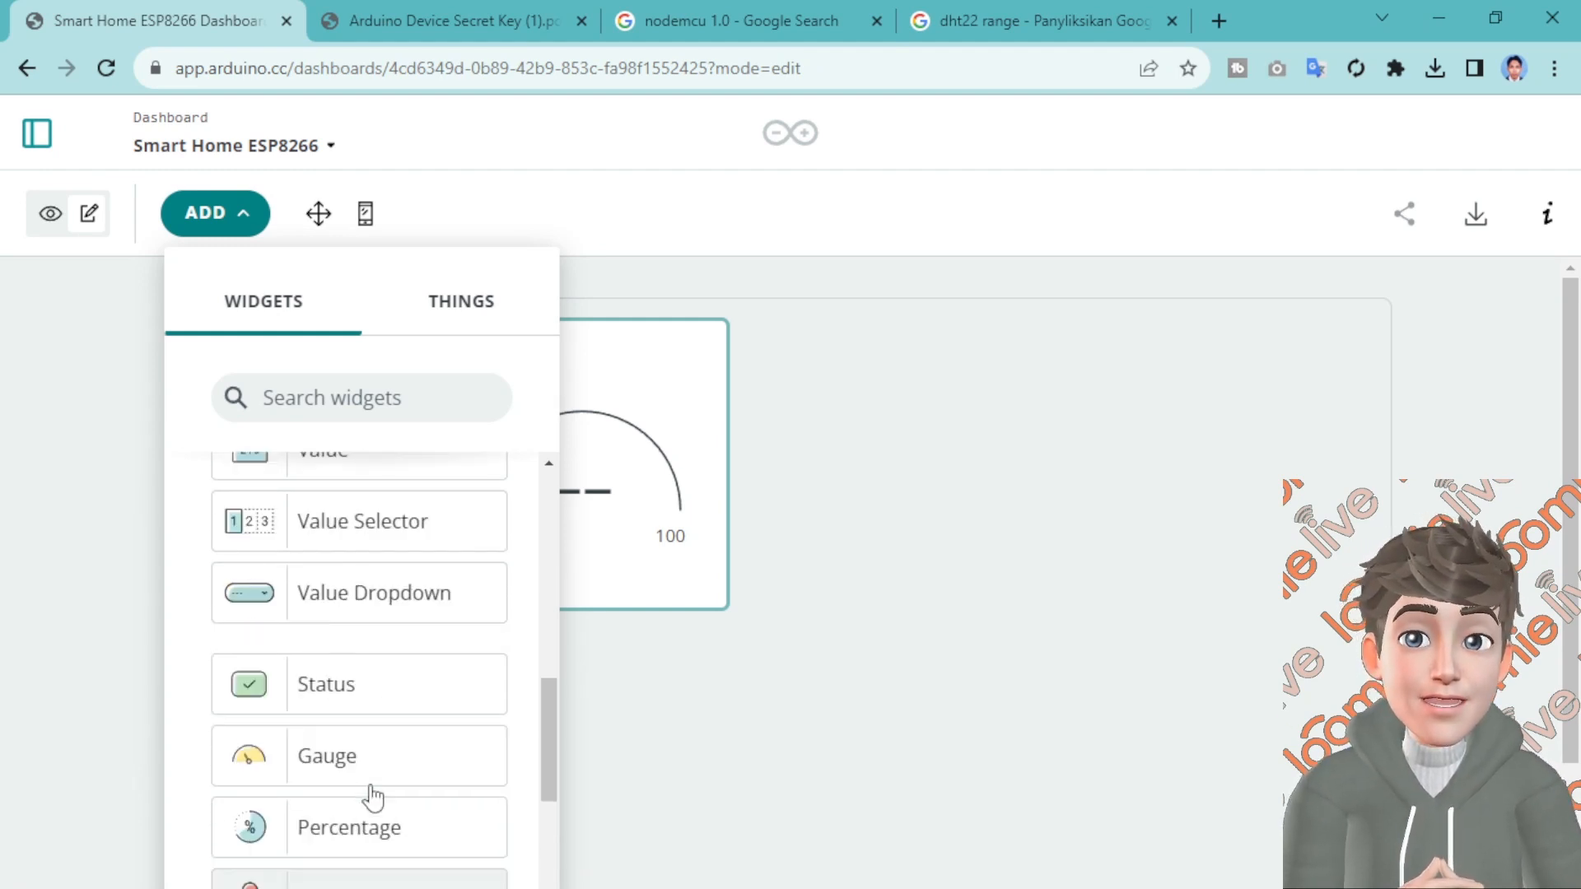
pyautogui.scroll(2, 370, 796)
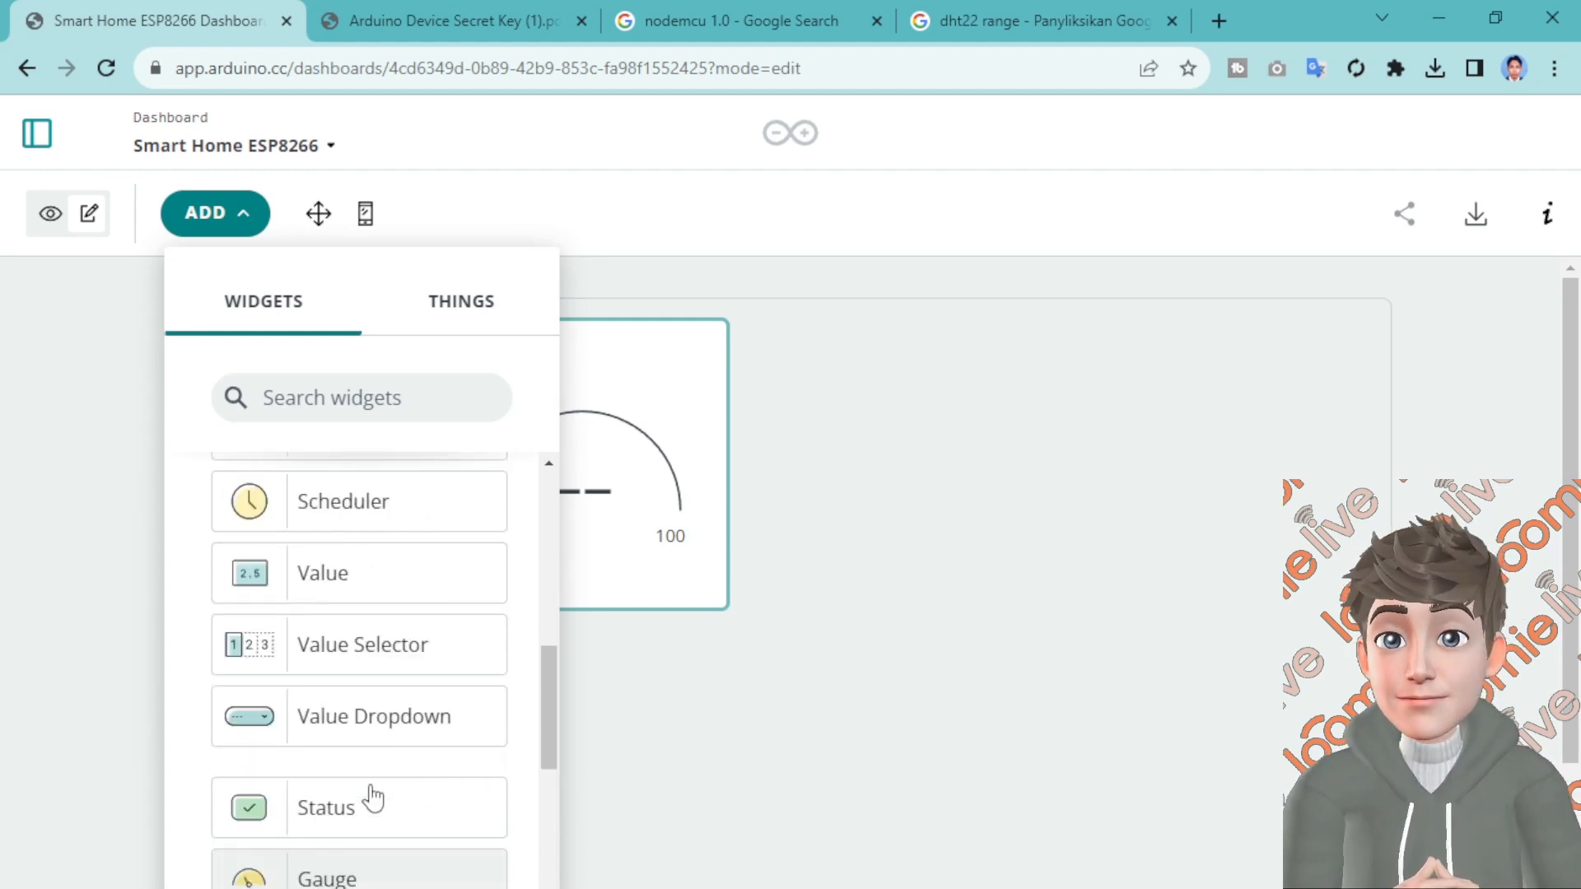
pyautogui.click(343, 573)
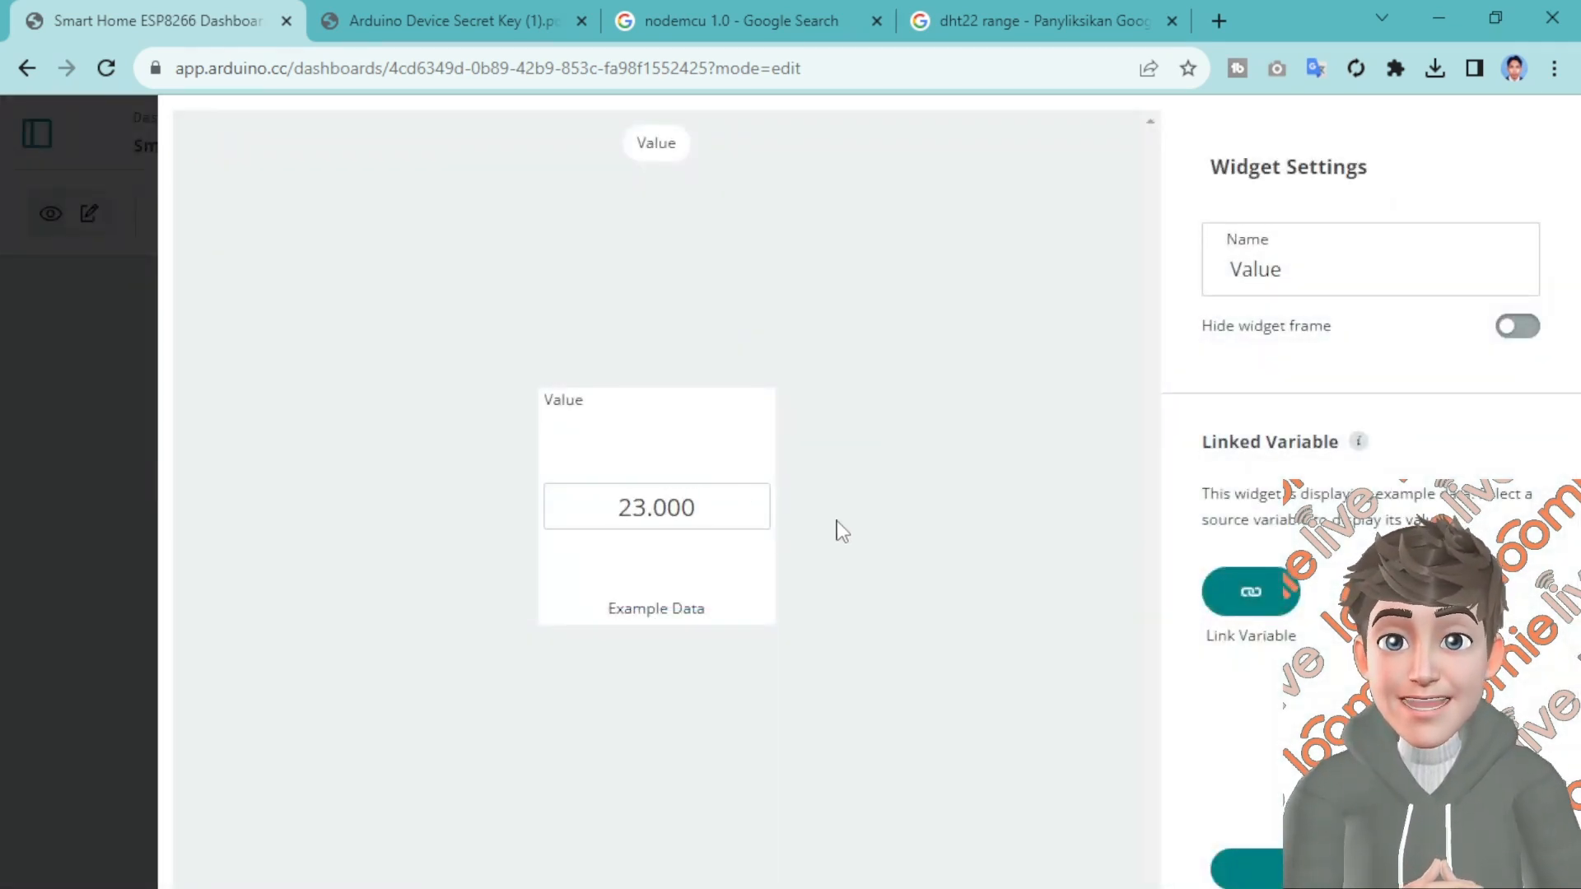
pyautogui.doubleClick(1263, 272)
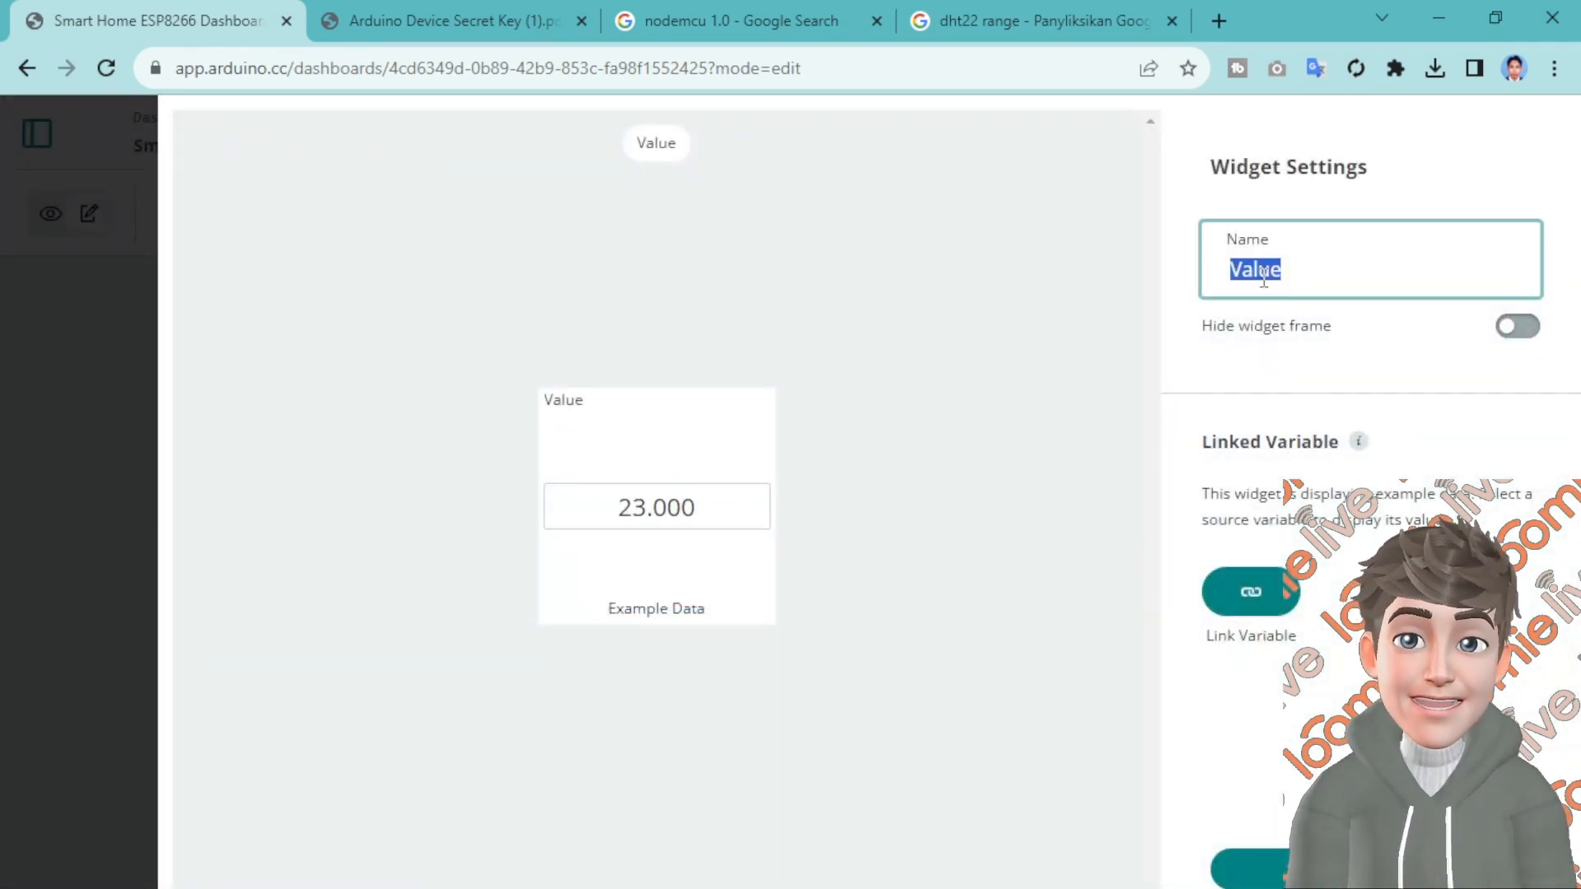
pyautogui.write('Teg')
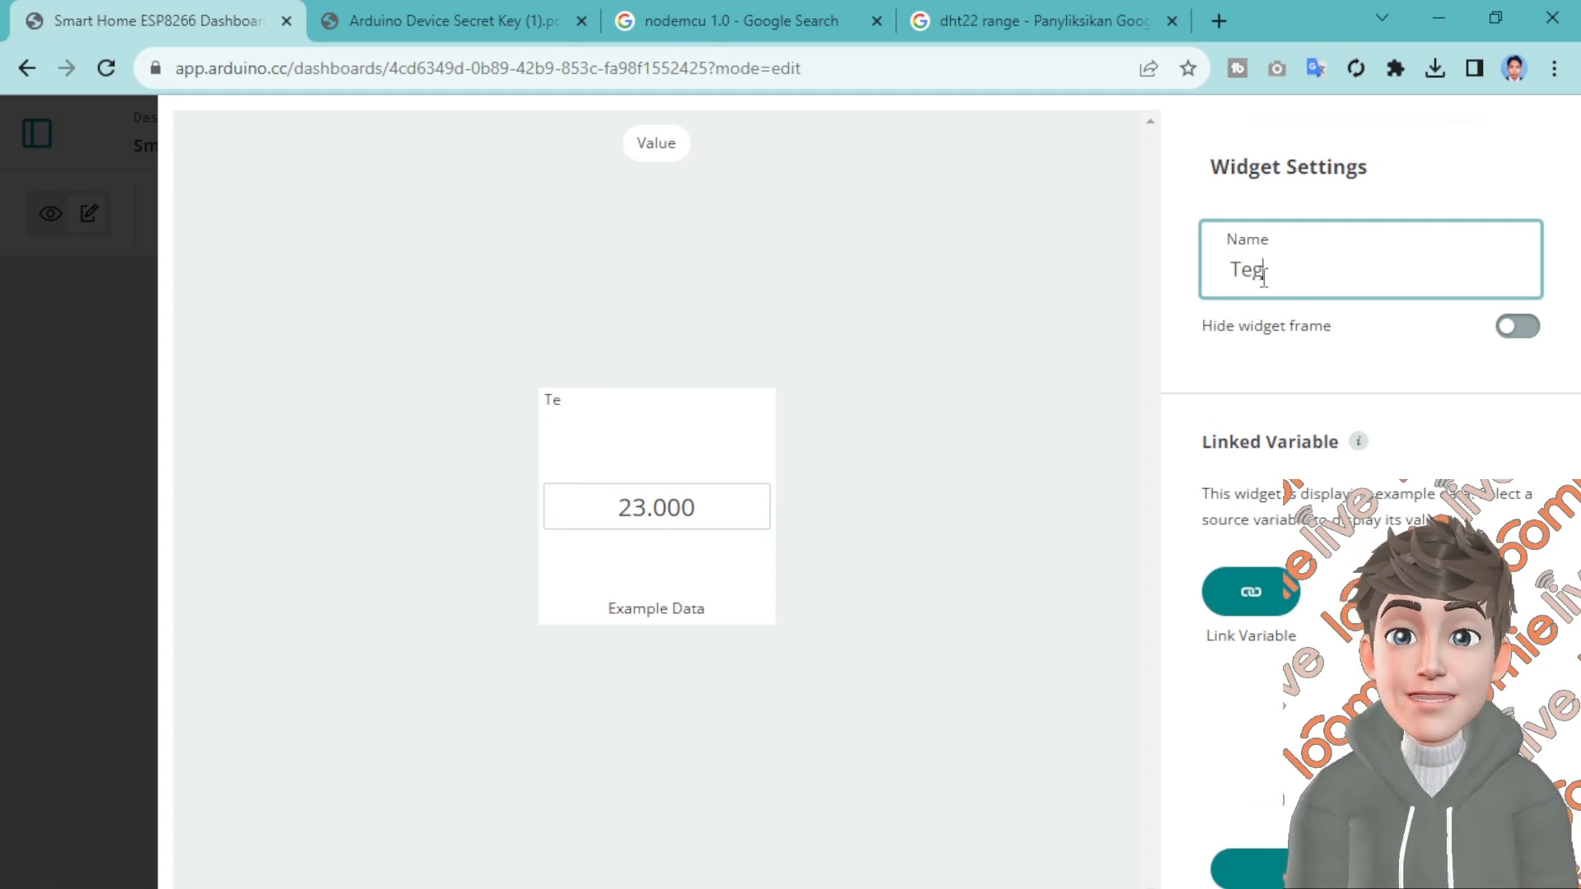
pyautogui.write('angan')
pyautogui.write('(V')
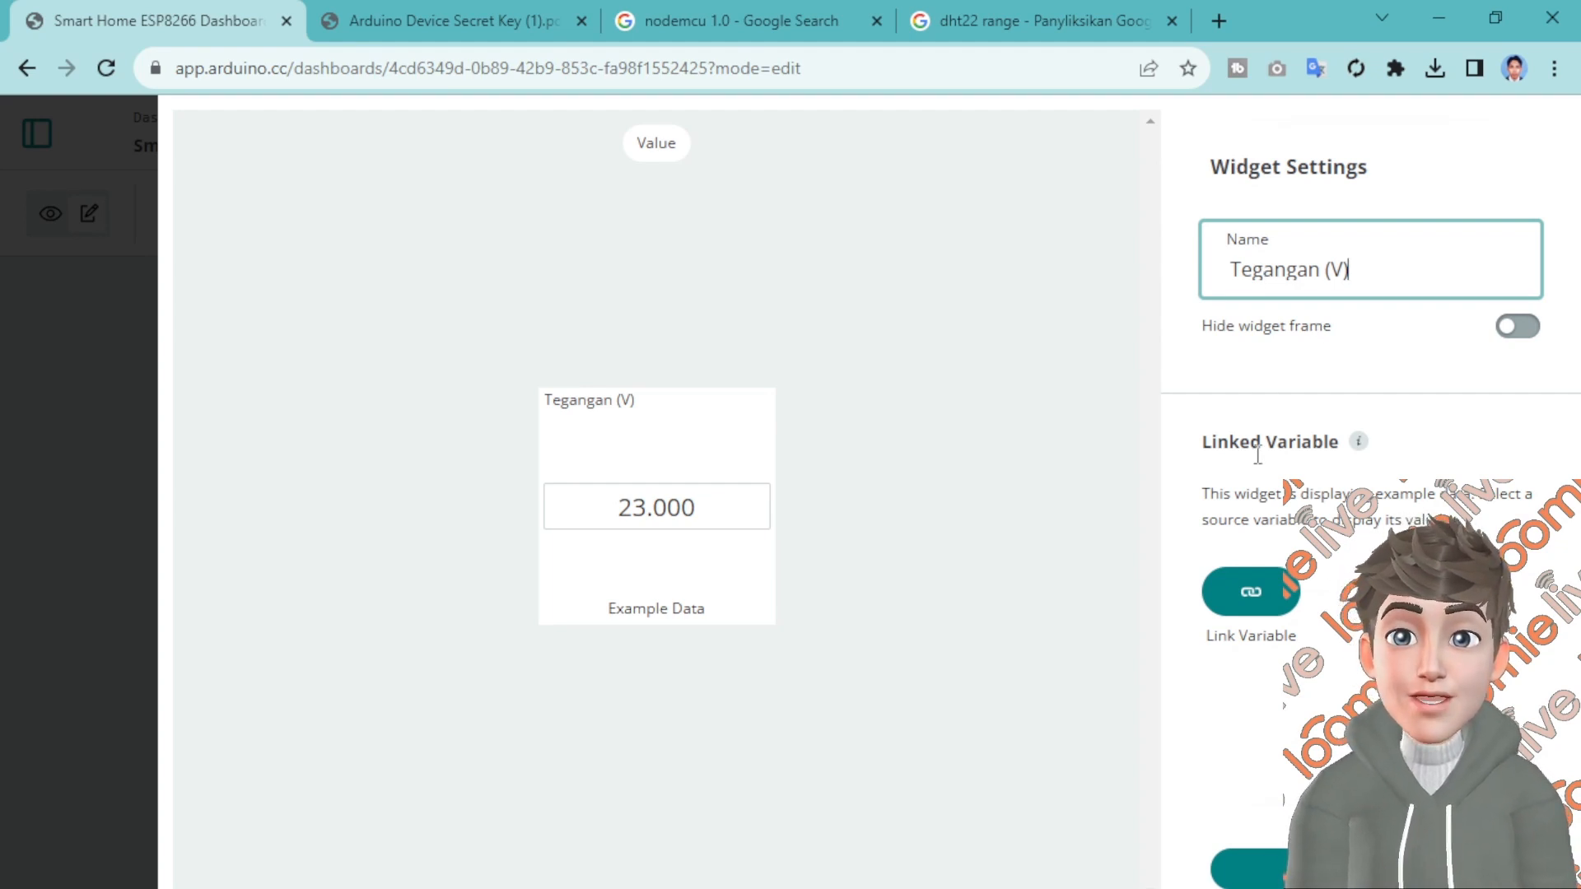
# Link the Tegangan (V) widget to the Voltage variable of the Komponen ESP8266 thing and finish its settings
pyautogui.click(1262, 589)
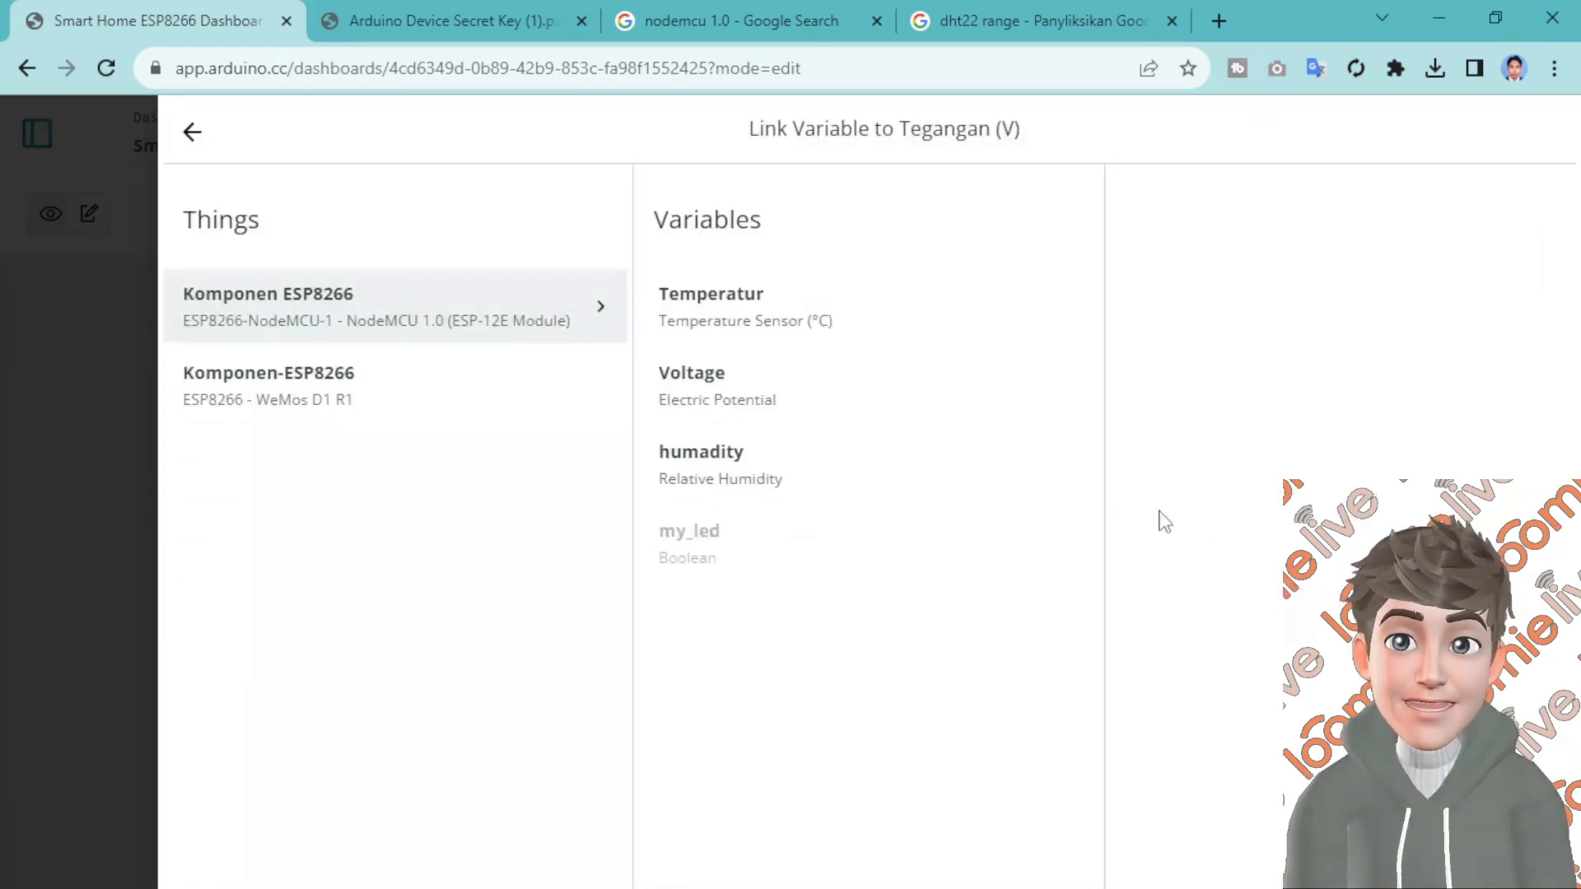
pyautogui.click(751, 387)
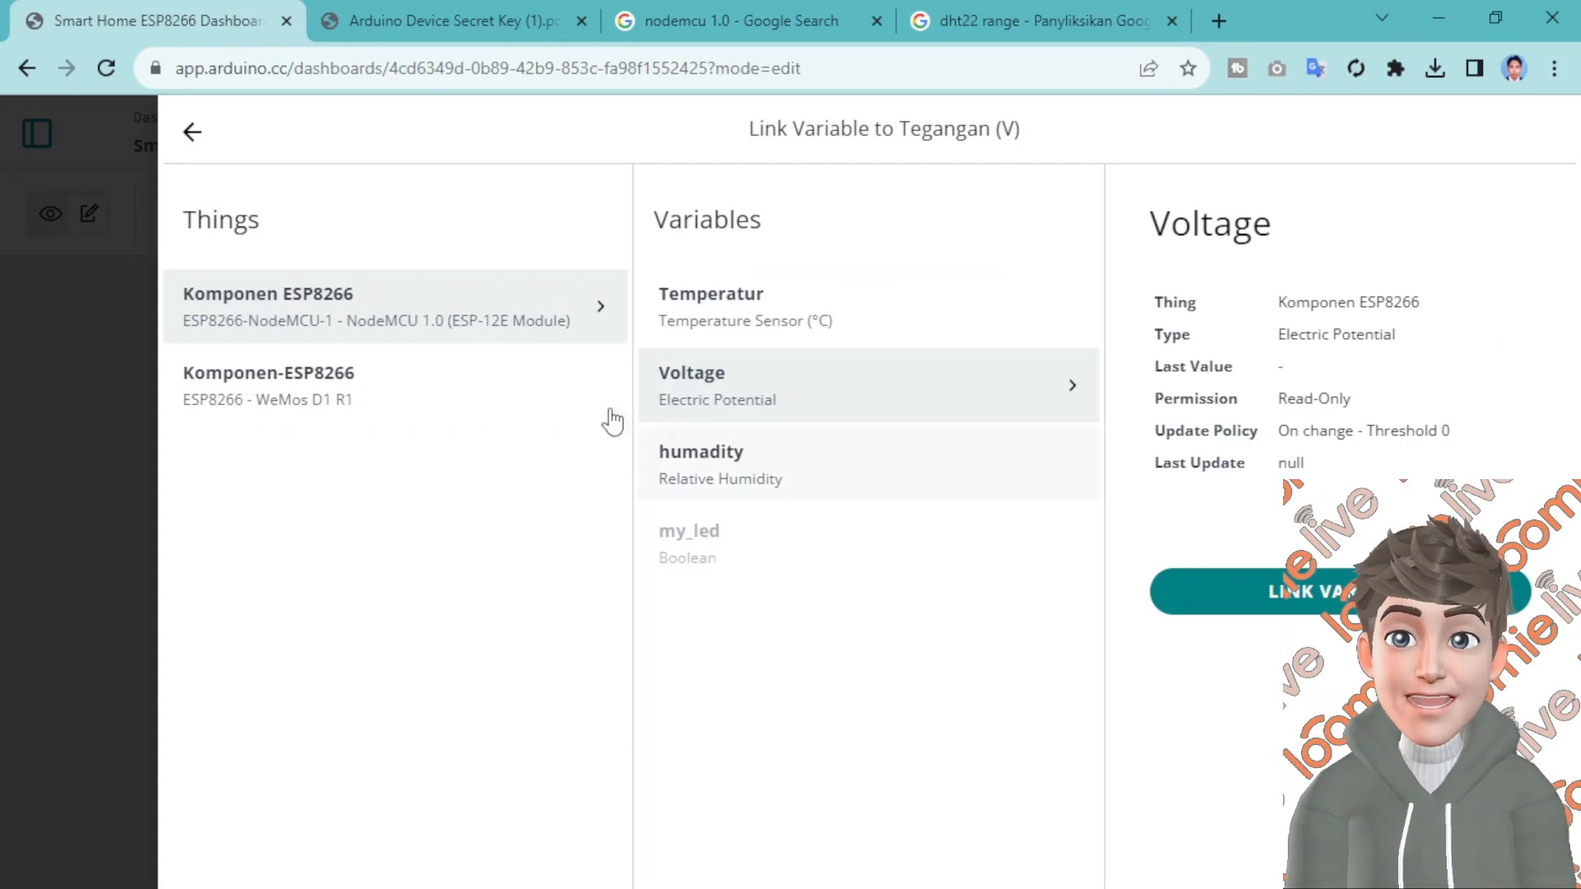
pyautogui.click(339, 304)
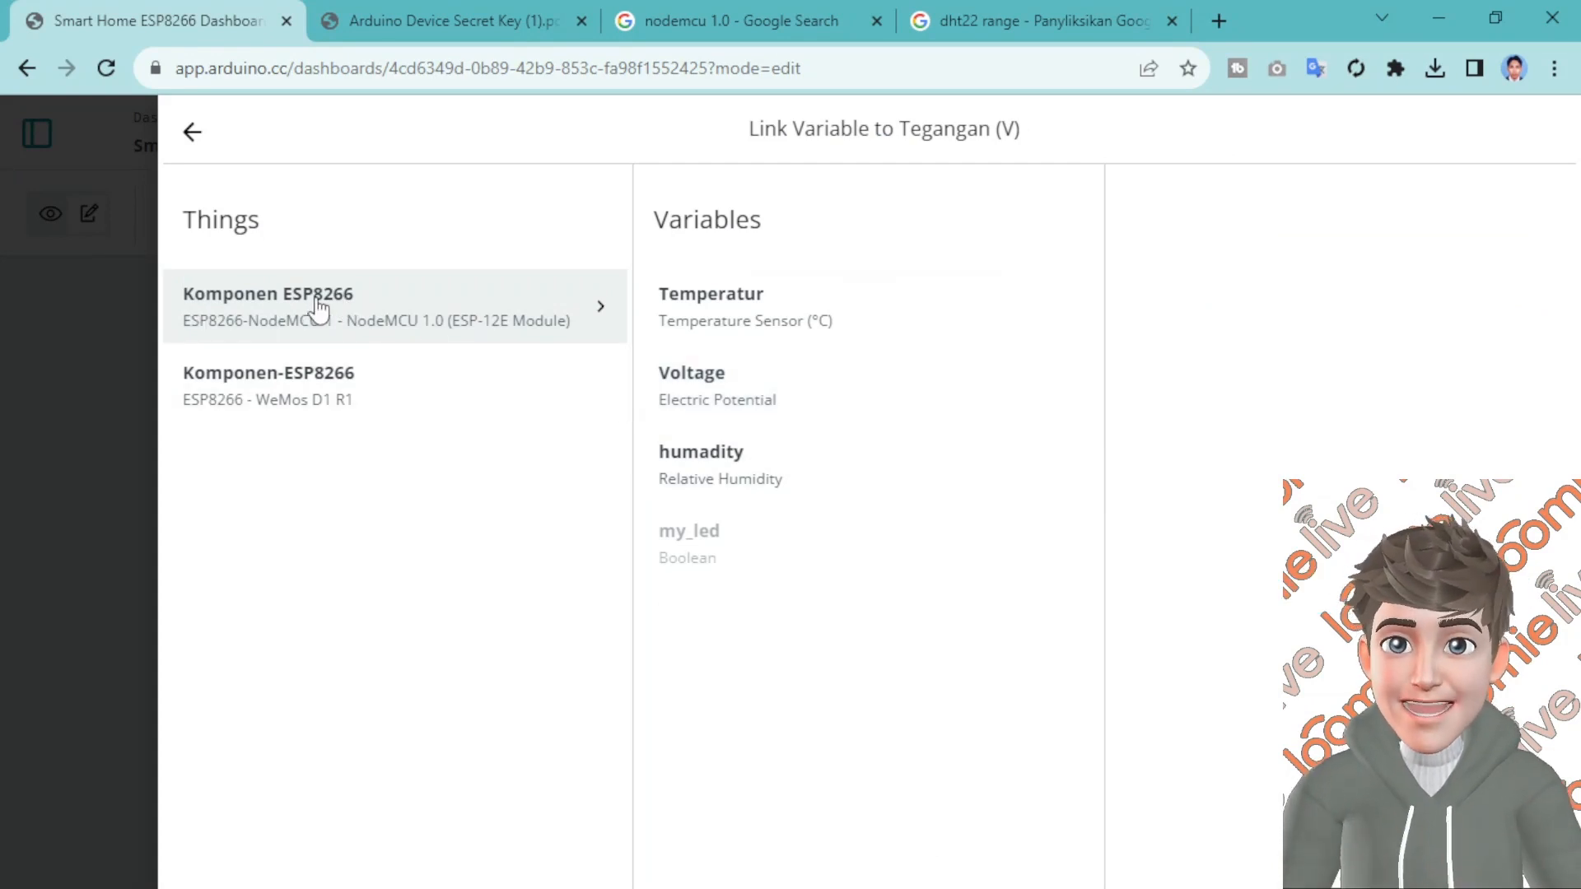
pyautogui.click(700, 382)
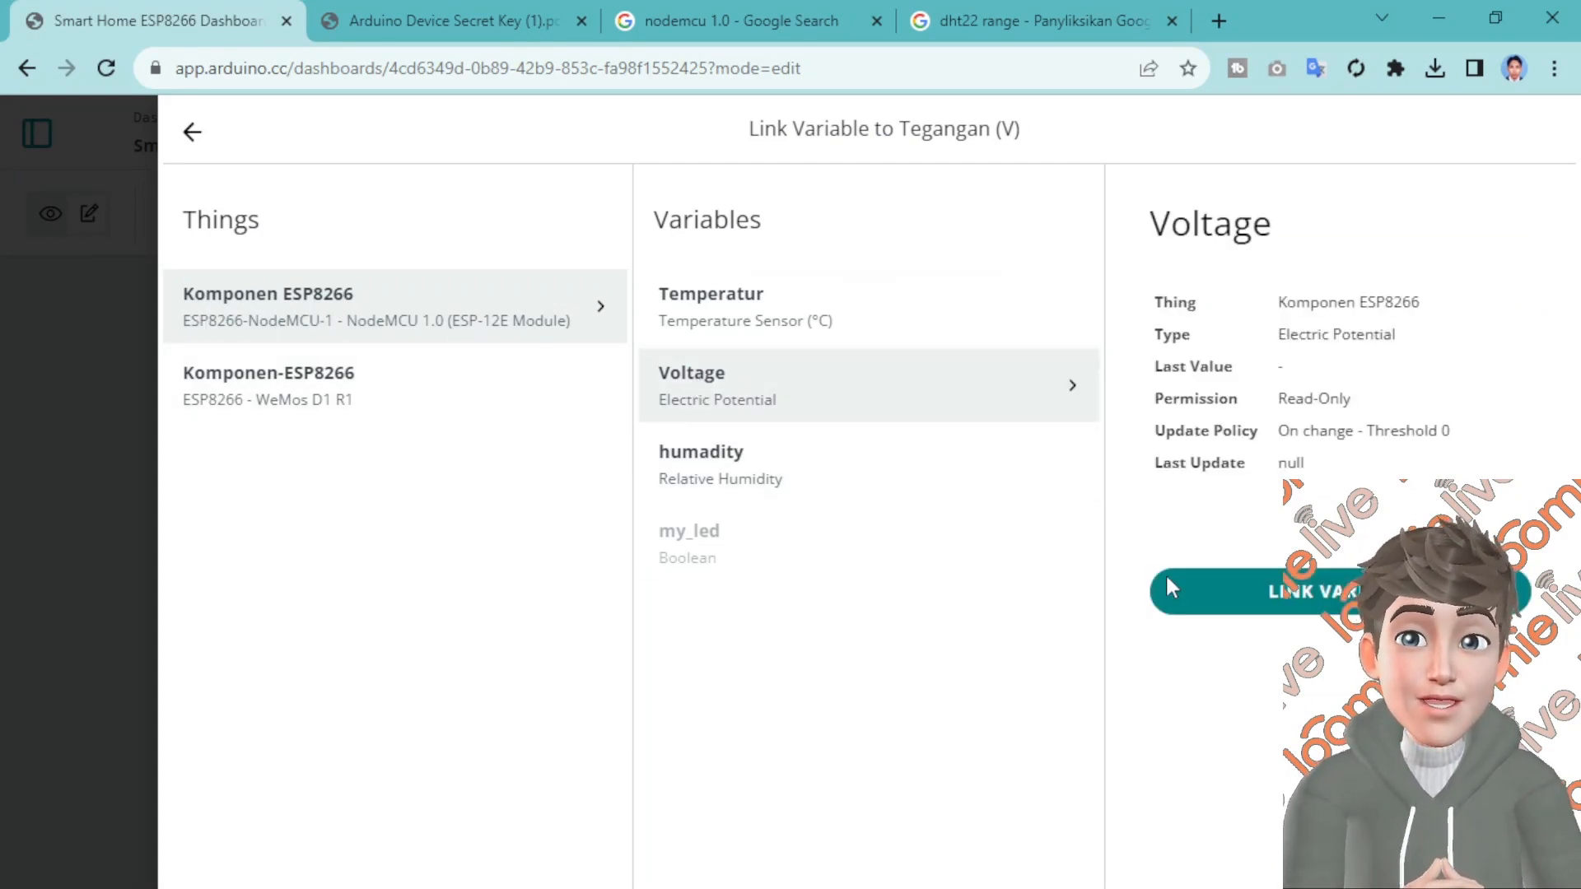
pyautogui.click(1308, 599)
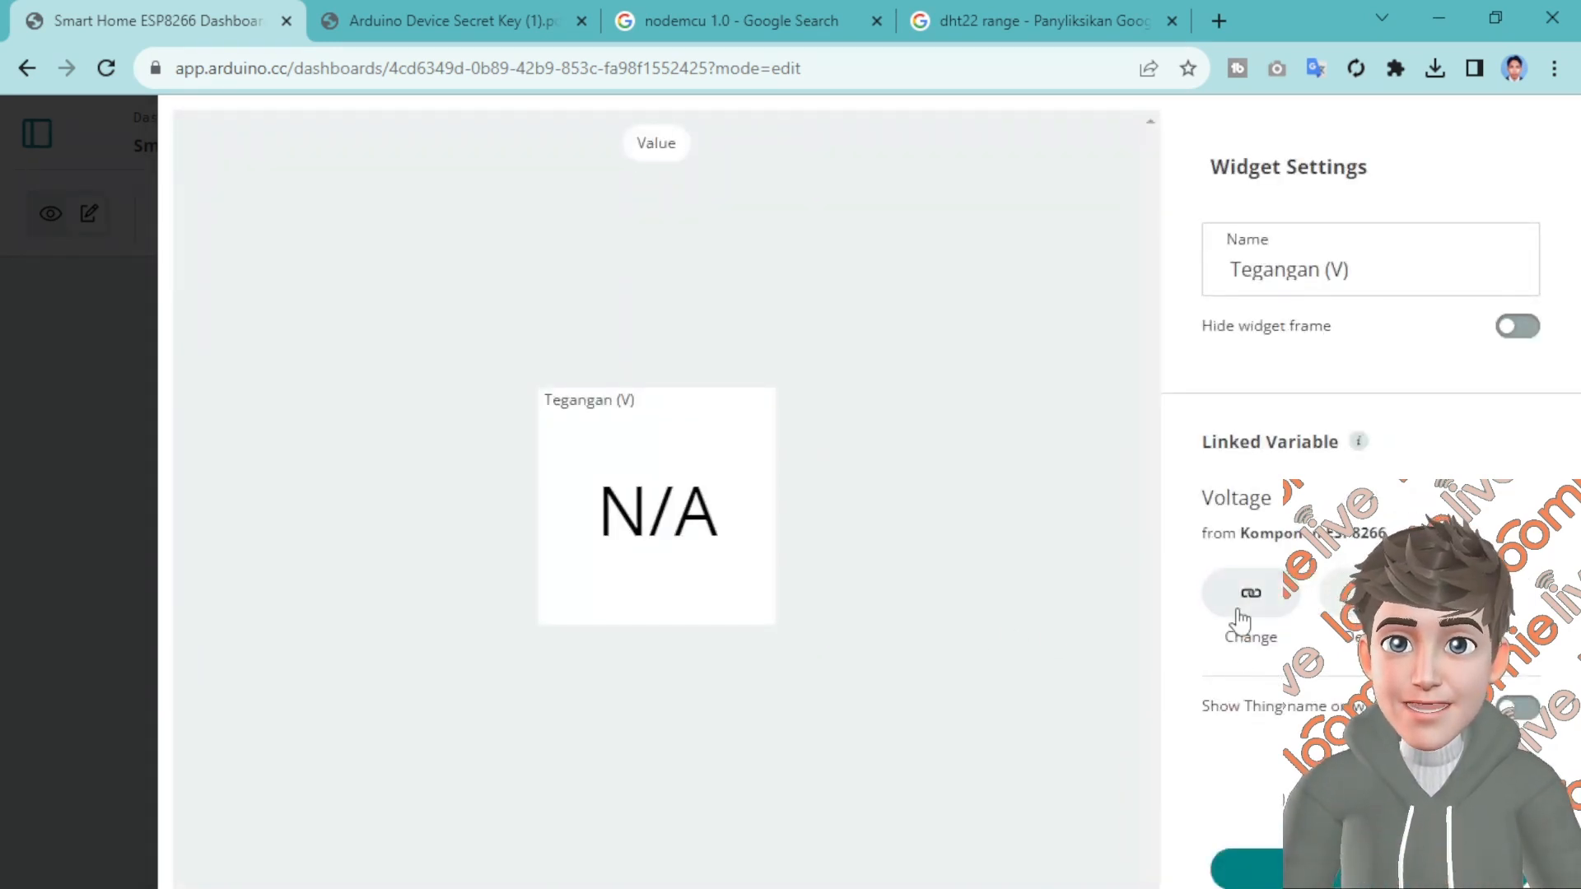
pyautogui.click(1247, 868)
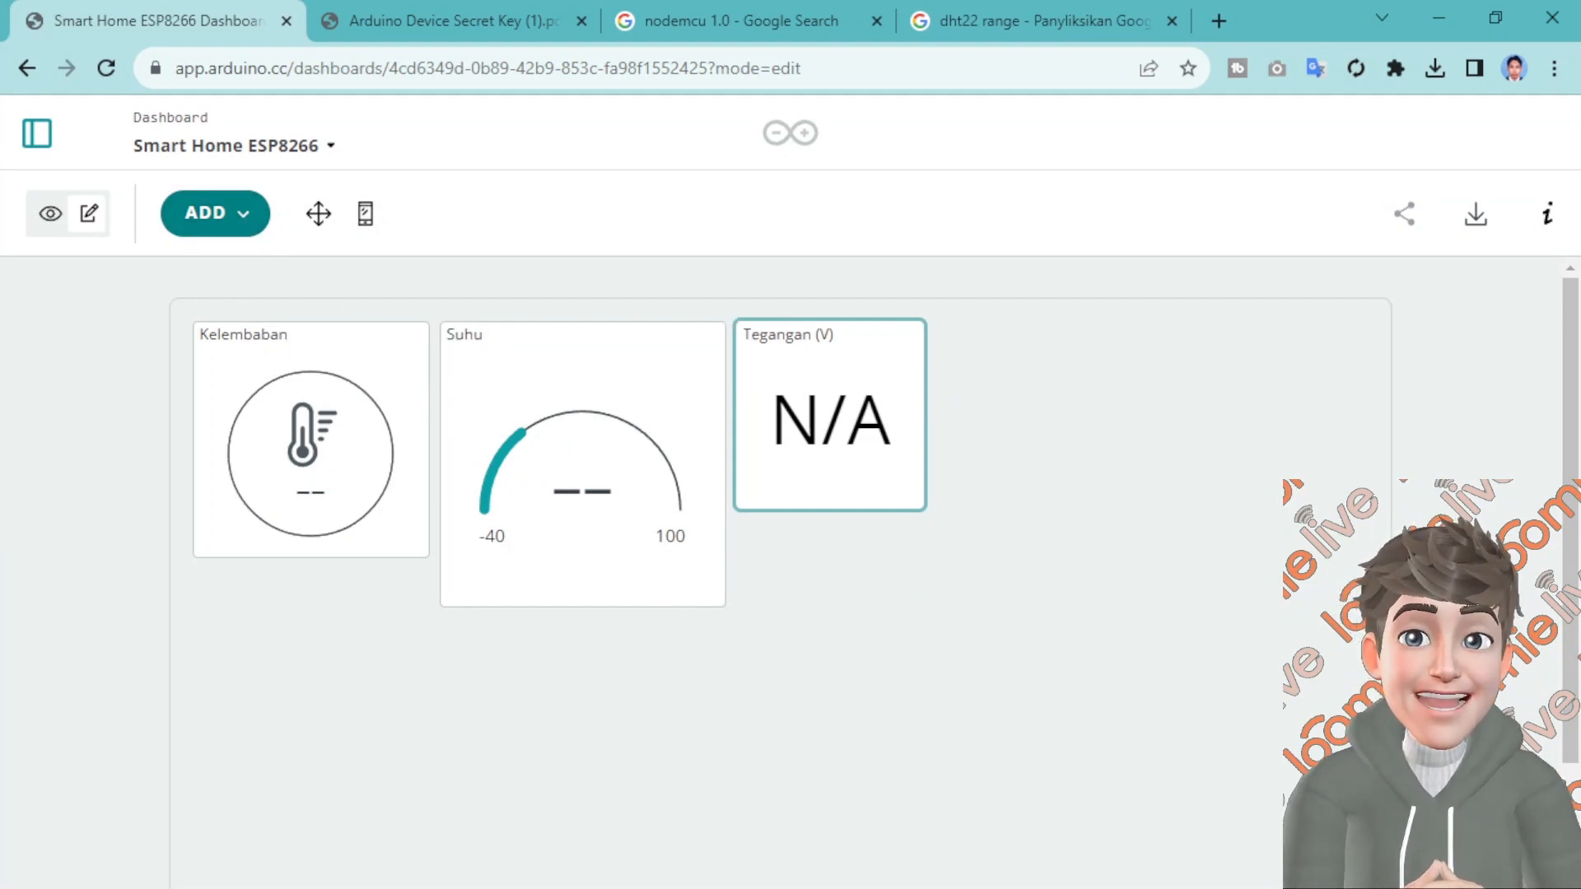
# Check the wiring diagram image, return to the dashboard and add a Switch widget for the LED
pyautogui.click(730, 861)
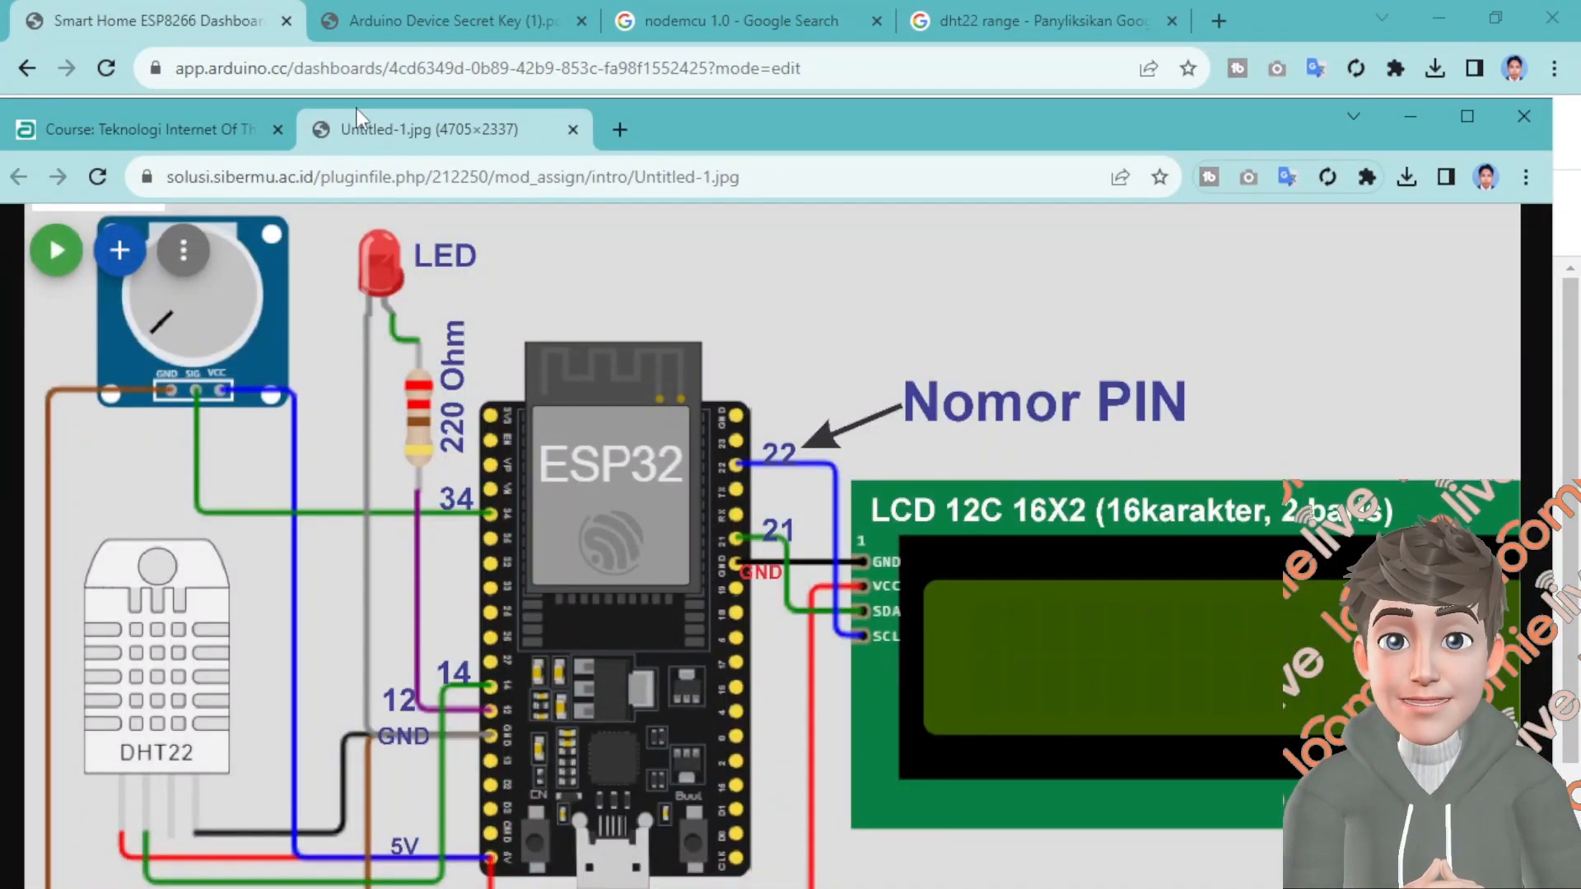
pyautogui.click(214, 24)
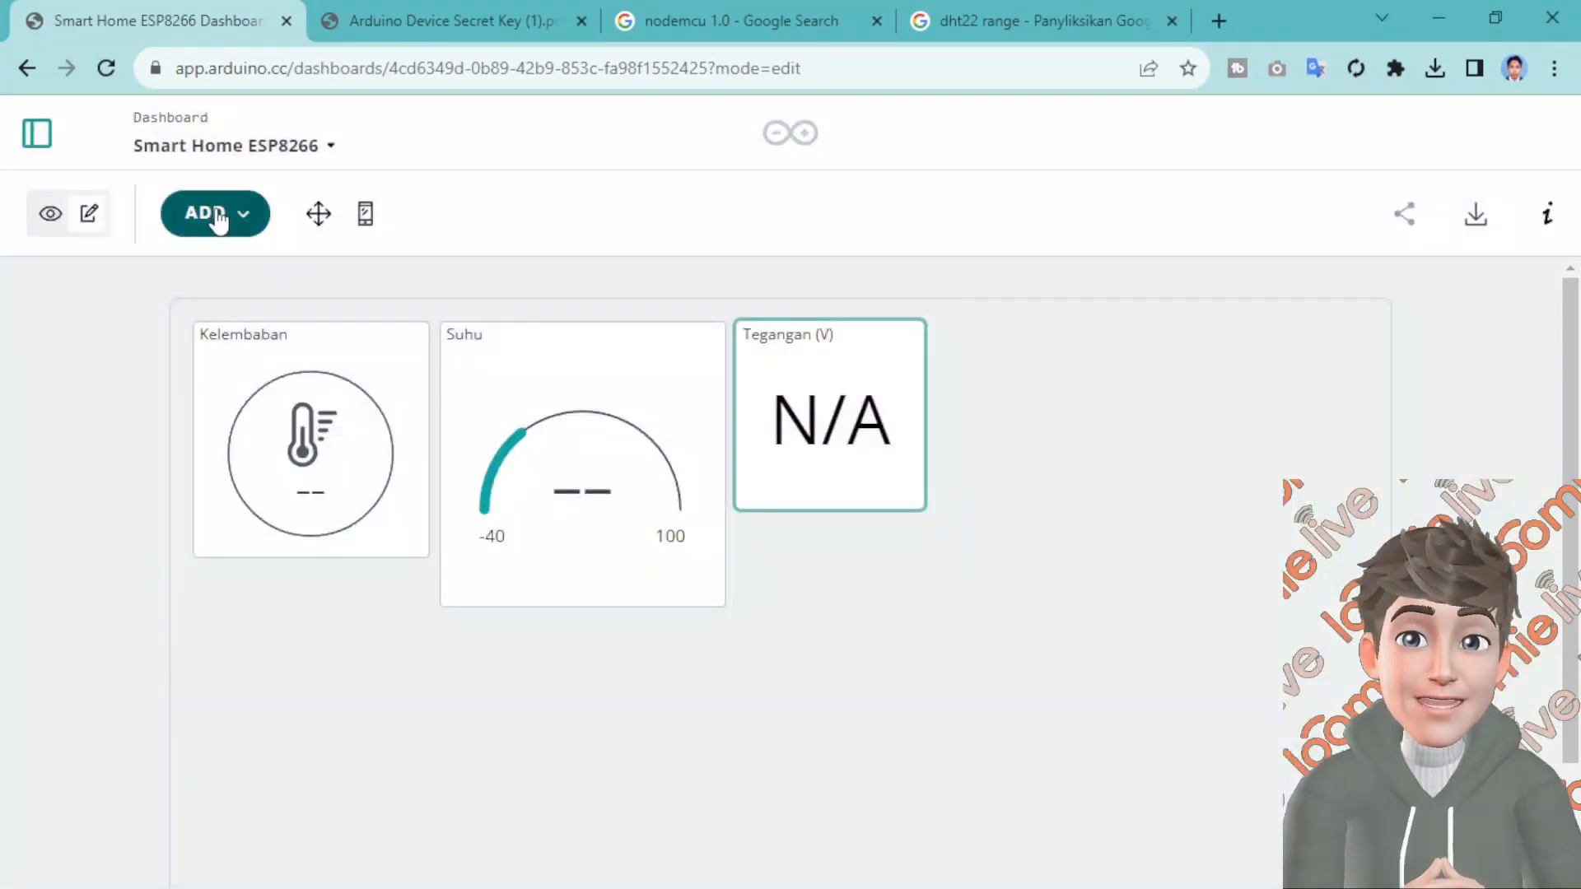
pyautogui.click(216, 215)
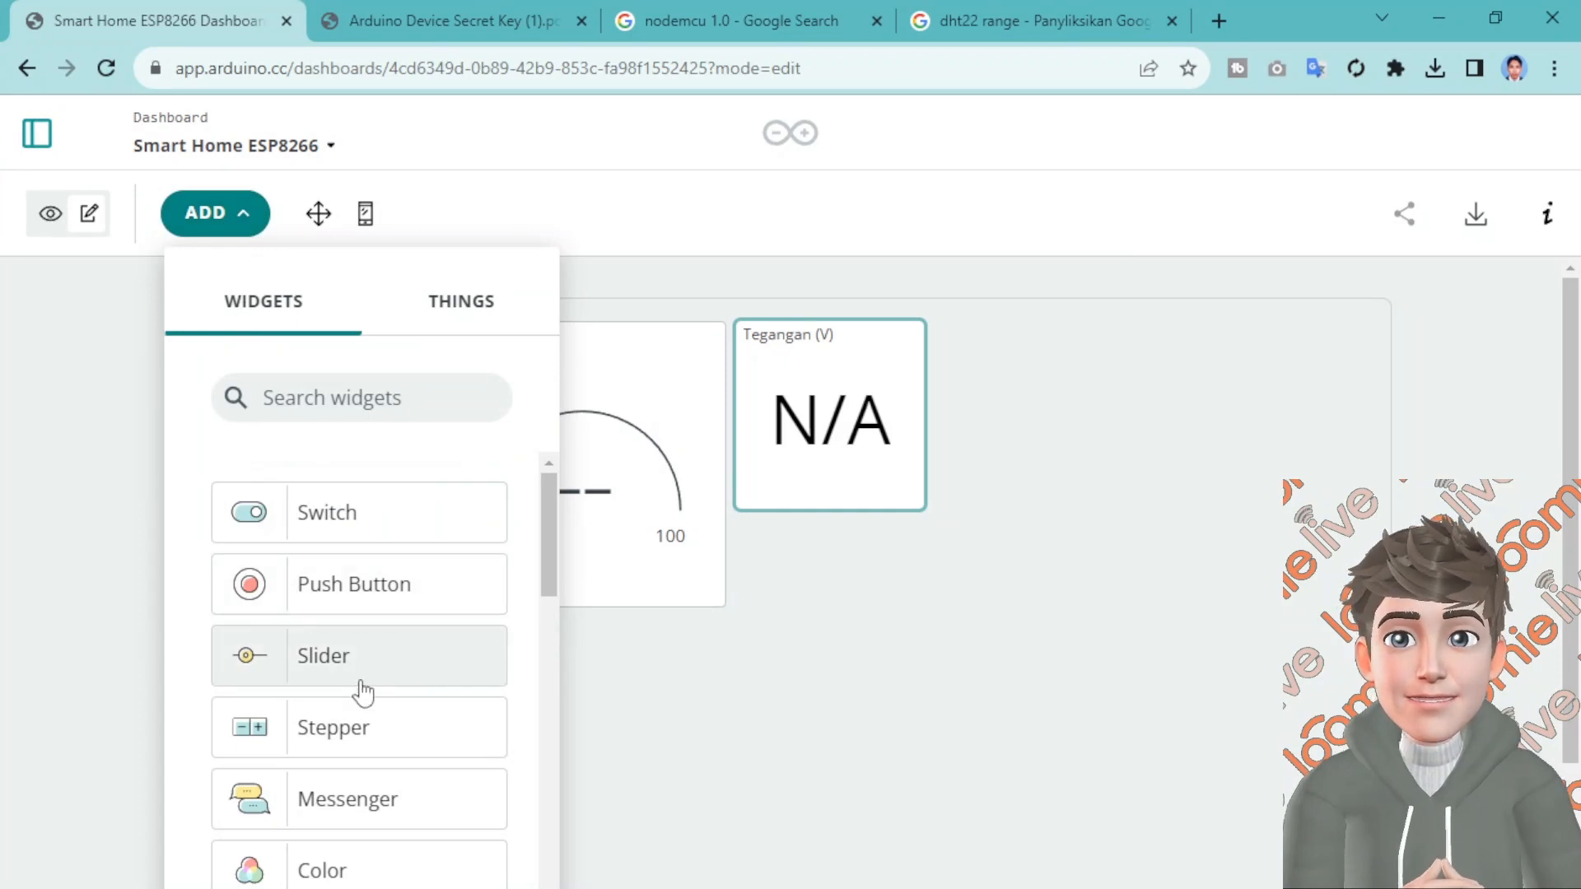
pyautogui.scroll(-6, 362, 692)
pyautogui.scroll(-2, 365, 691)
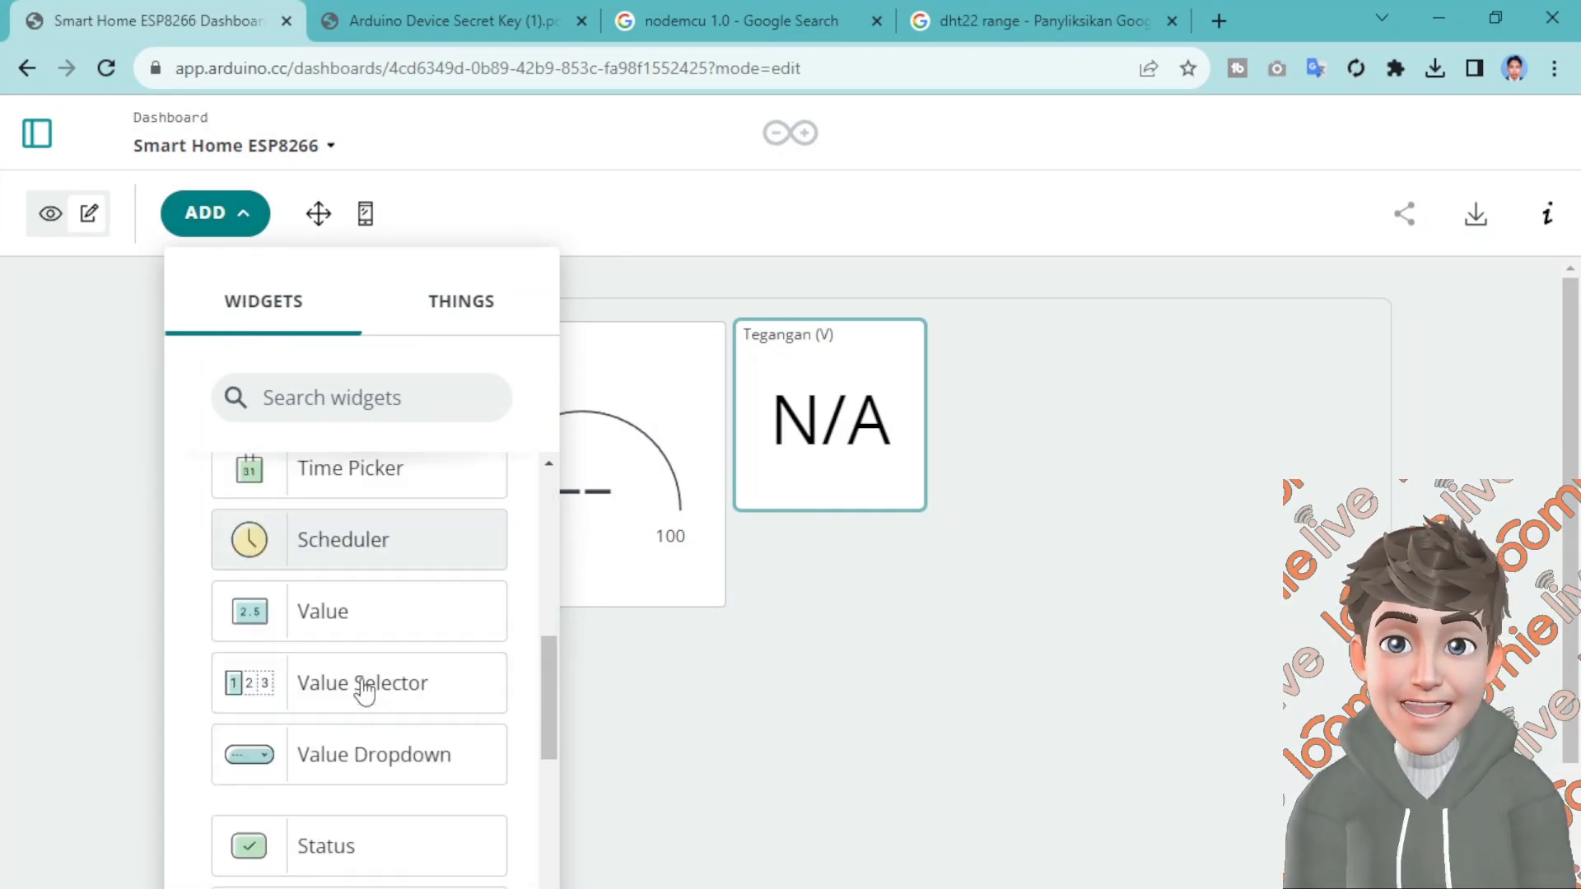
pyautogui.scroll(-2, 365, 692)
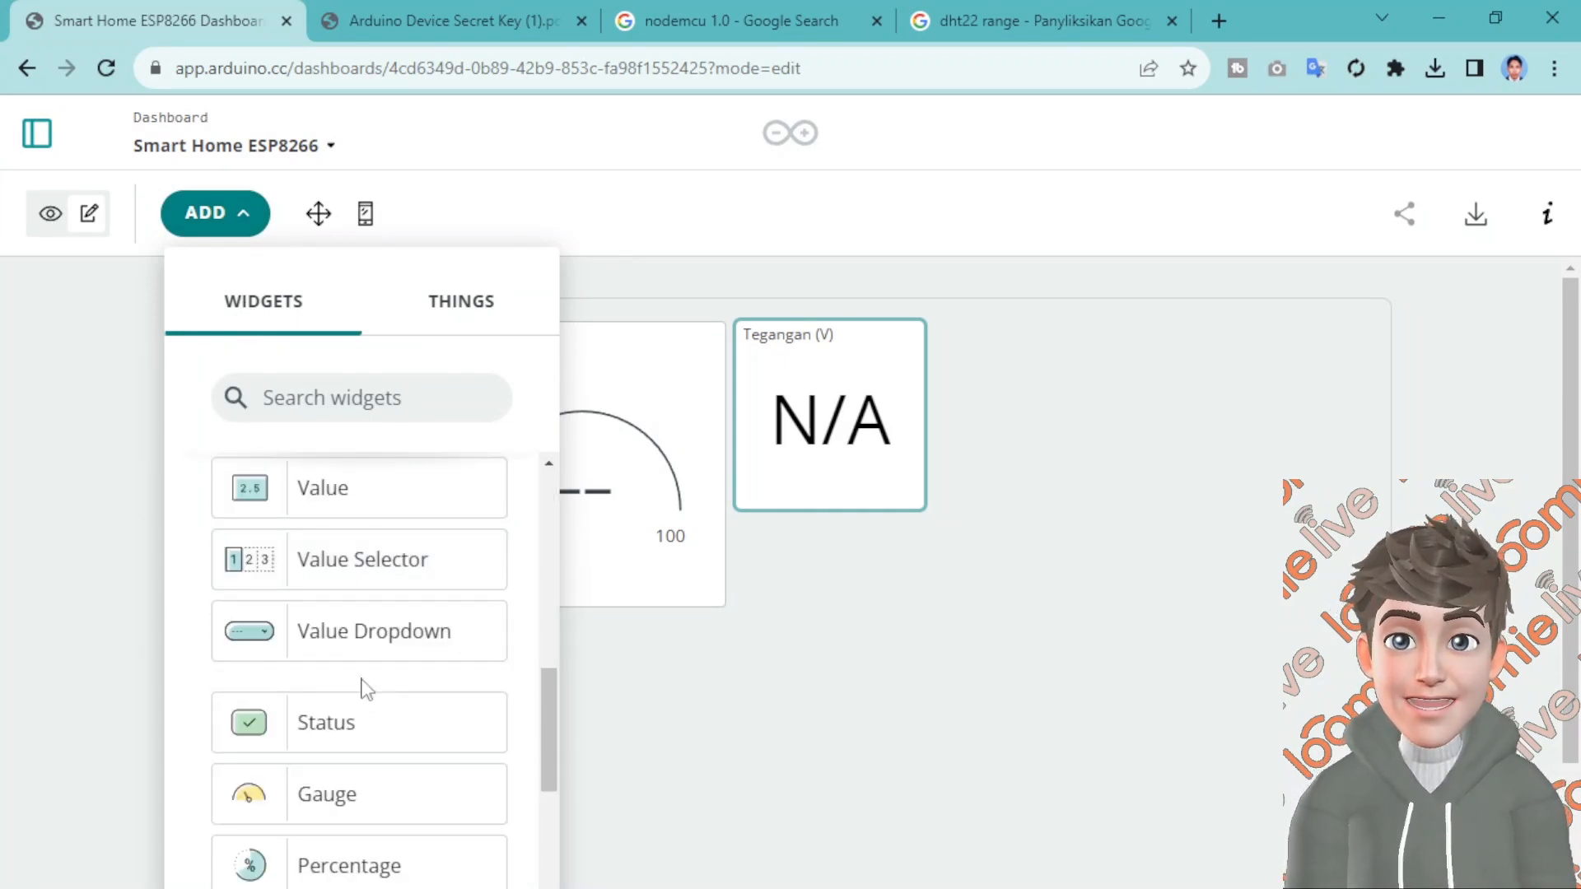
pyautogui.scroll(-2, 367, 688)
pyautogui.scroll(-3, 365, 688)
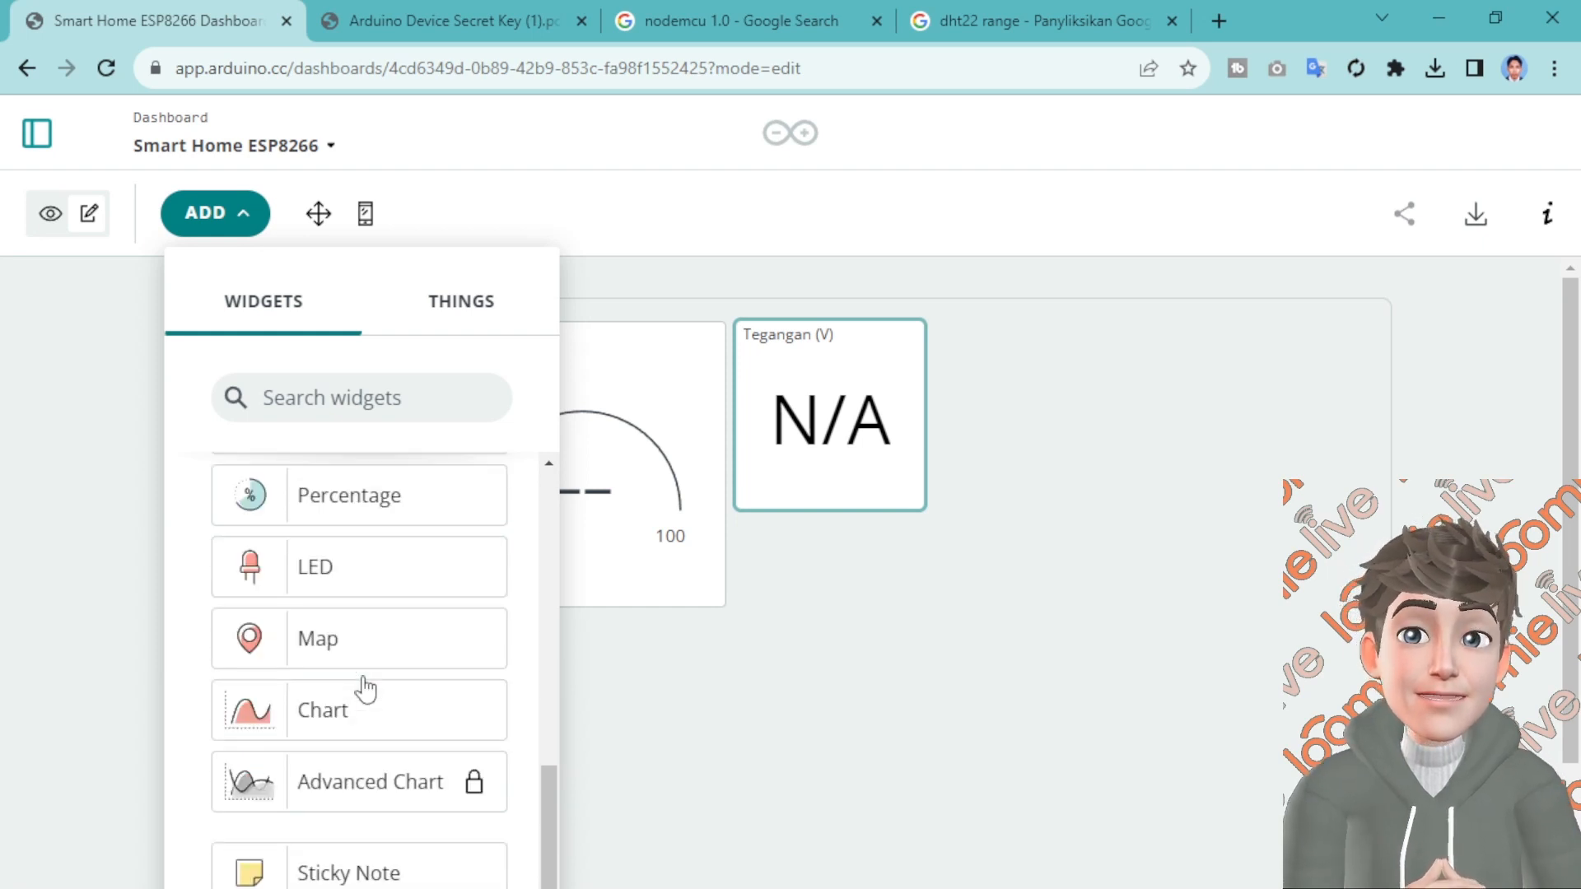
pyautogui.moveTo(545, 828); pyautogui.dragTo(537, 493)
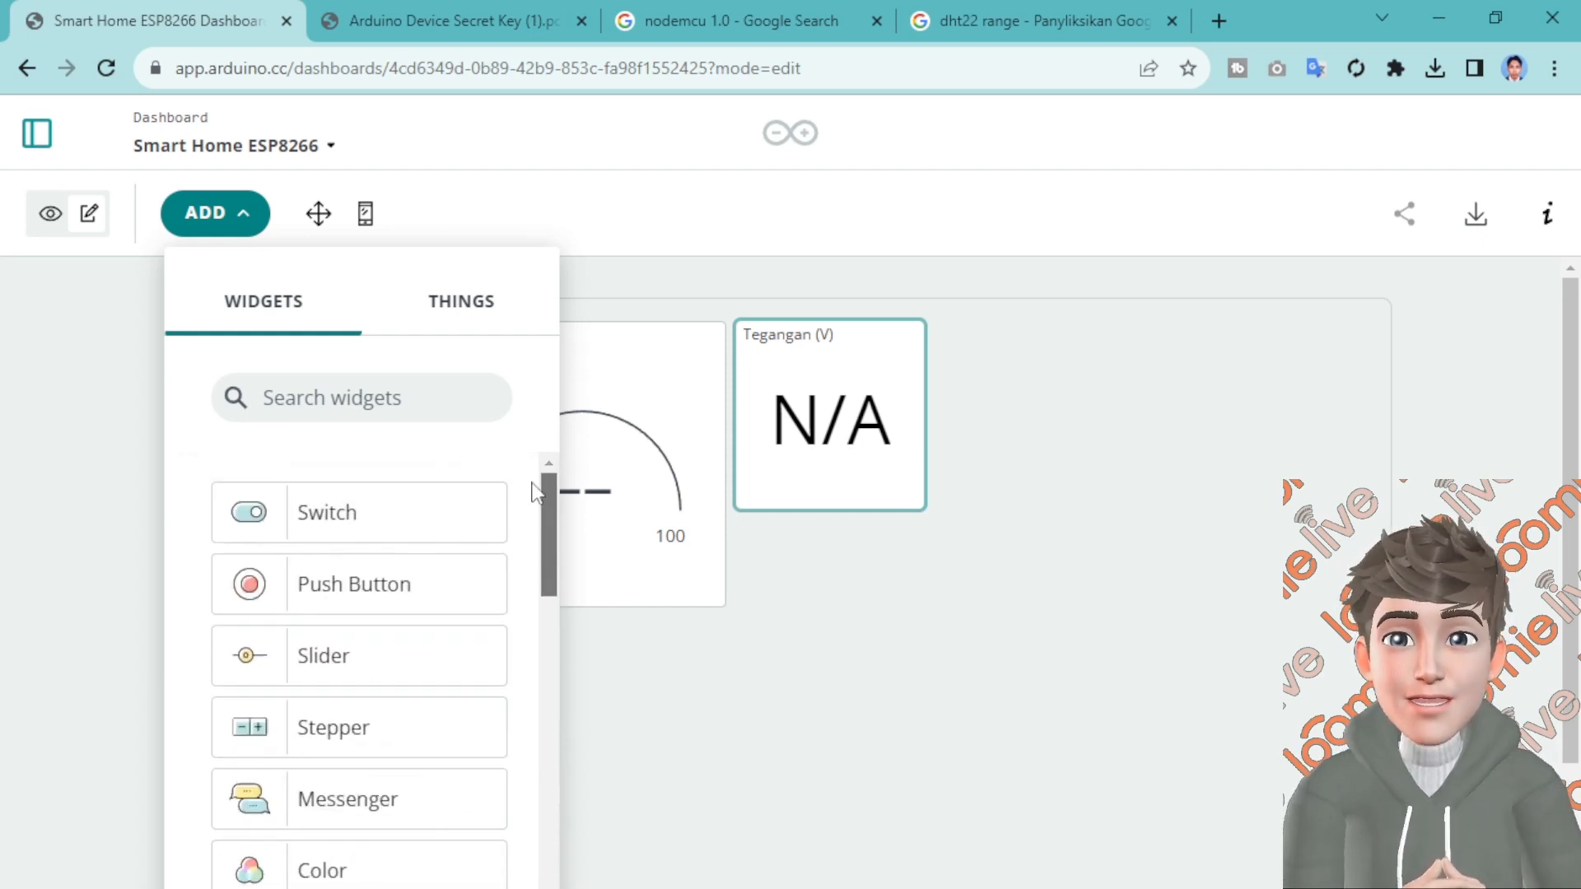
pyautogui.click(325, 508)
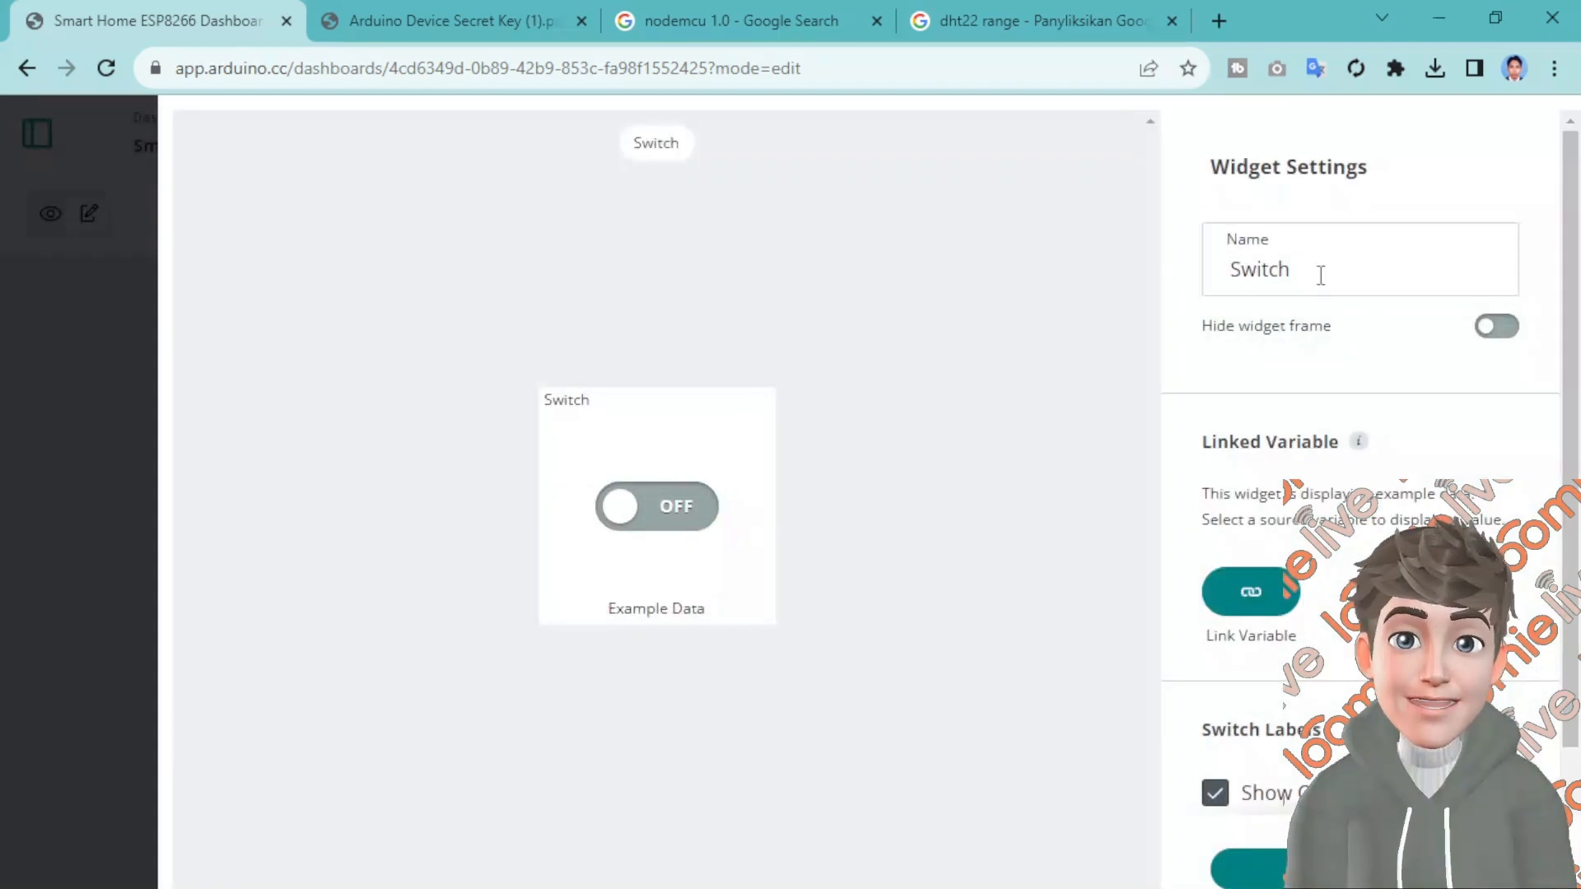
# Name the Switch widget On Of Lampu and link it to the my_led variable of the Komponen ESP8266 thing, finishing its settings
pyautogui.doubleClick(1265, 272)
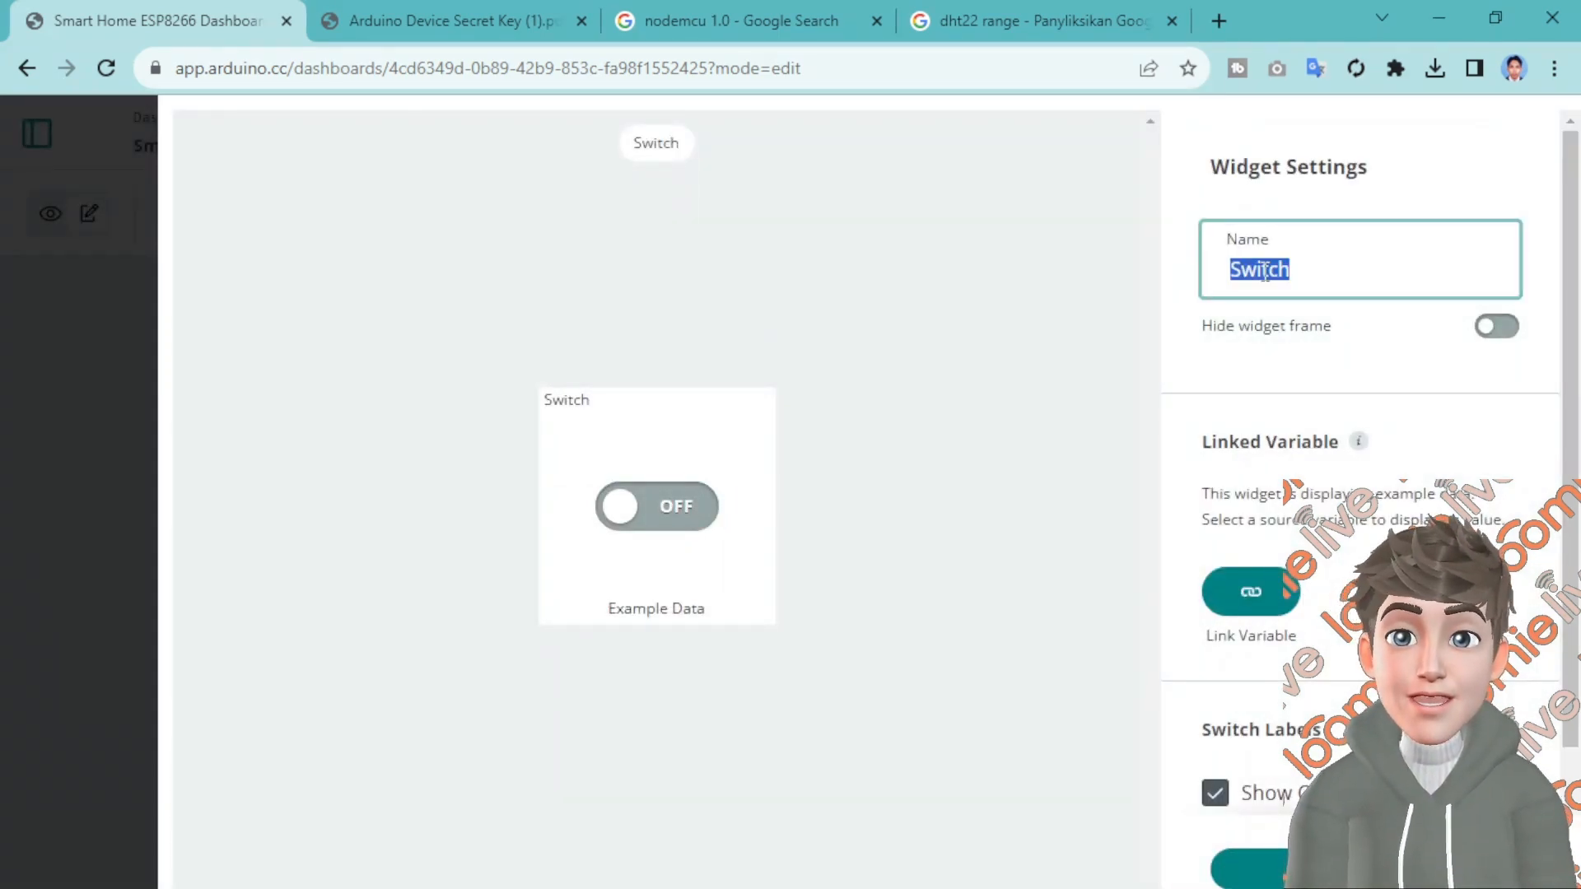
pyautogui.write('On Of Lampu')
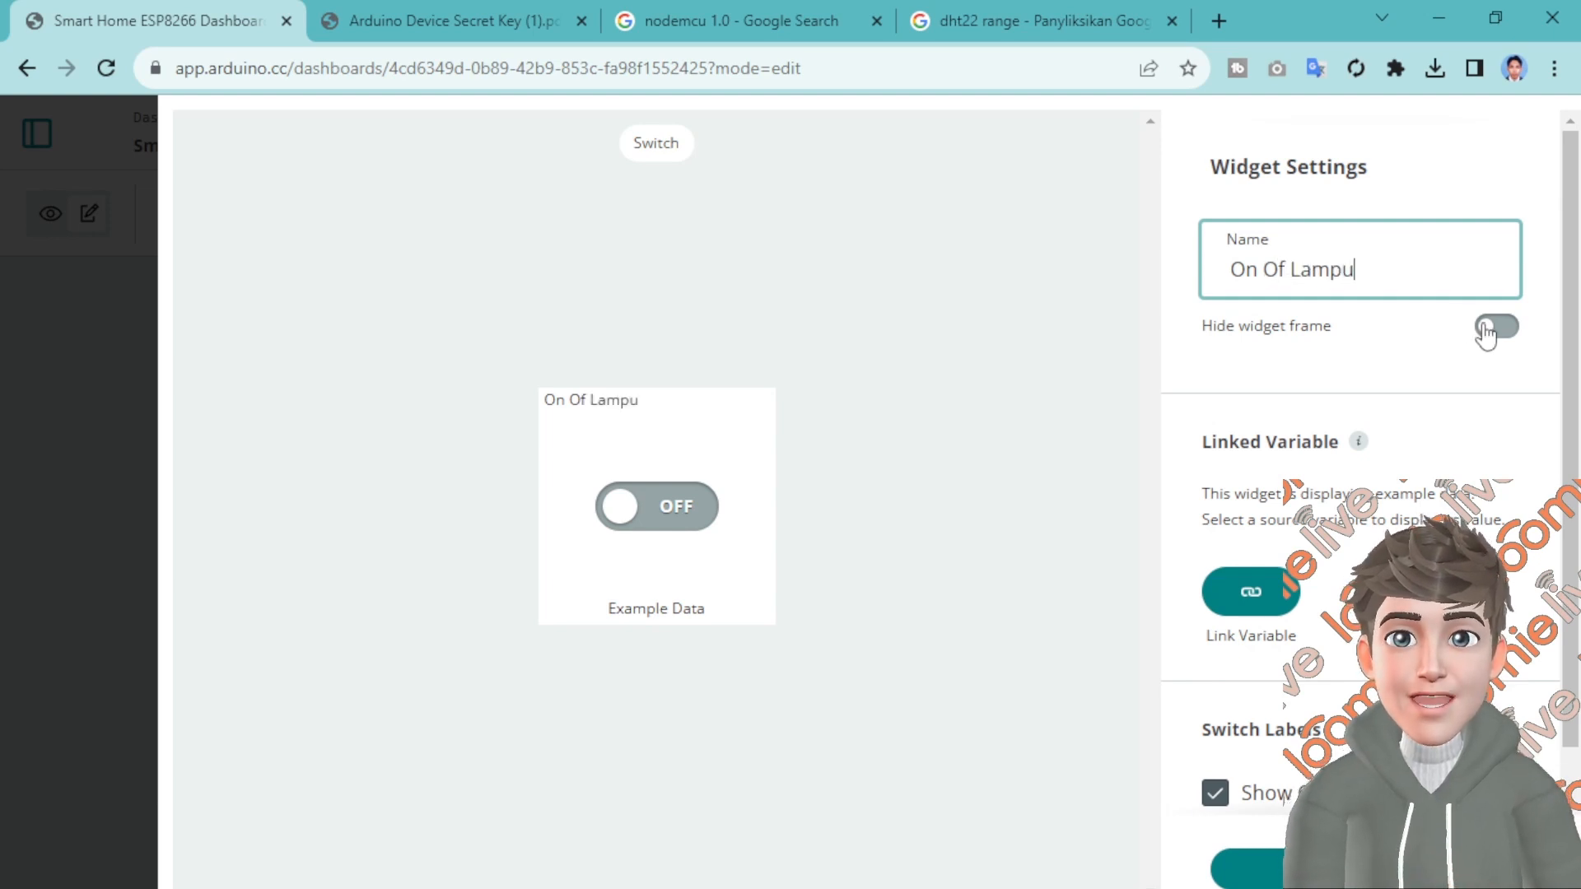
pyautogui.click(1245, 594)
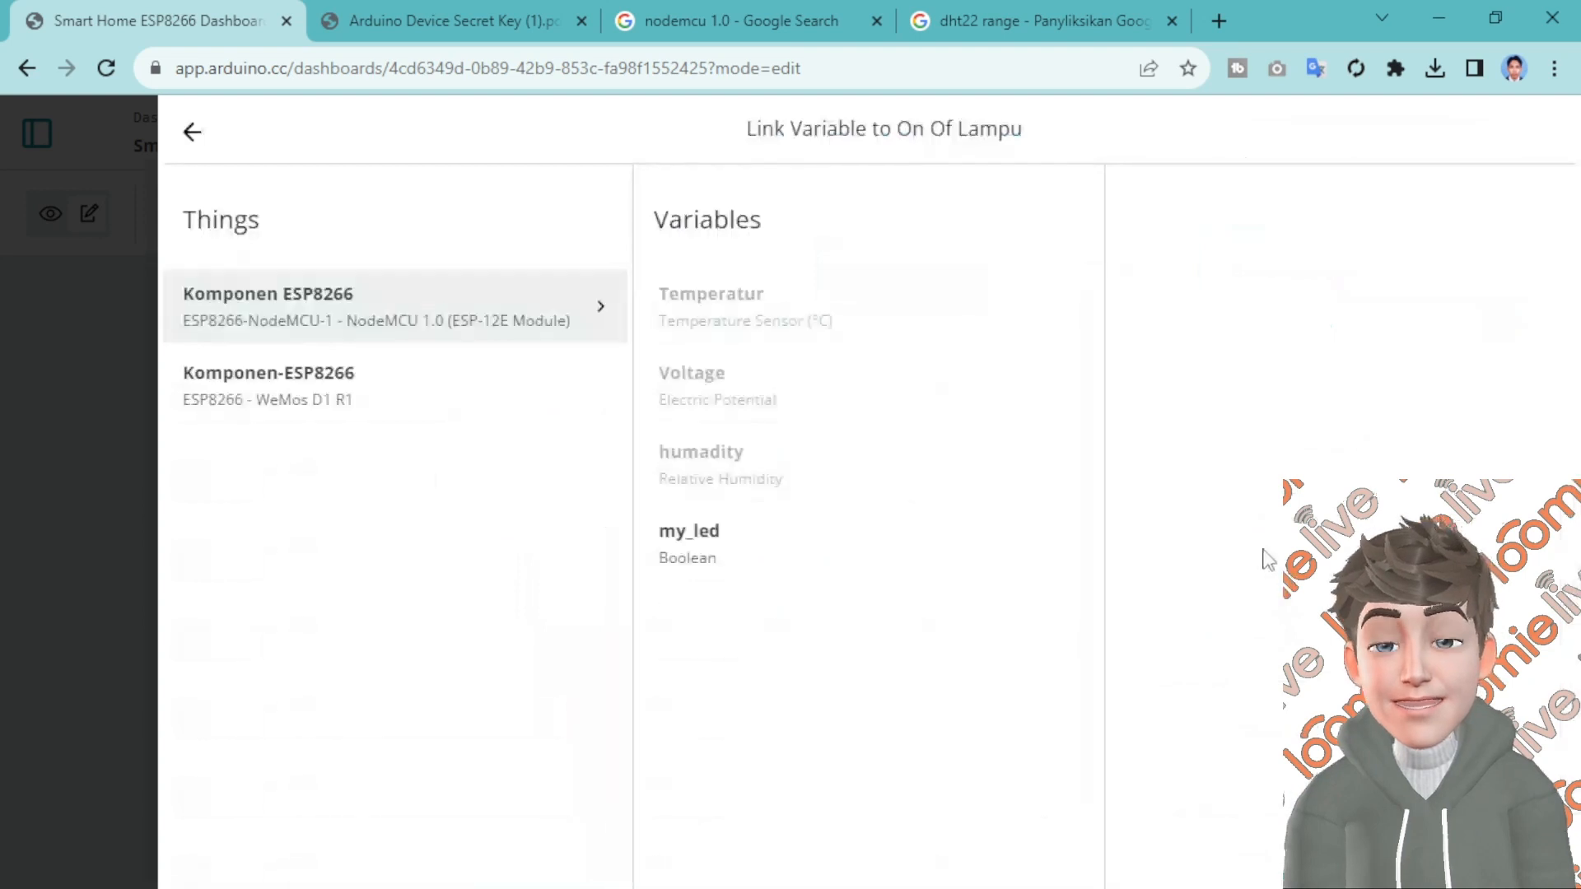
pyautogui.click(708, 564)
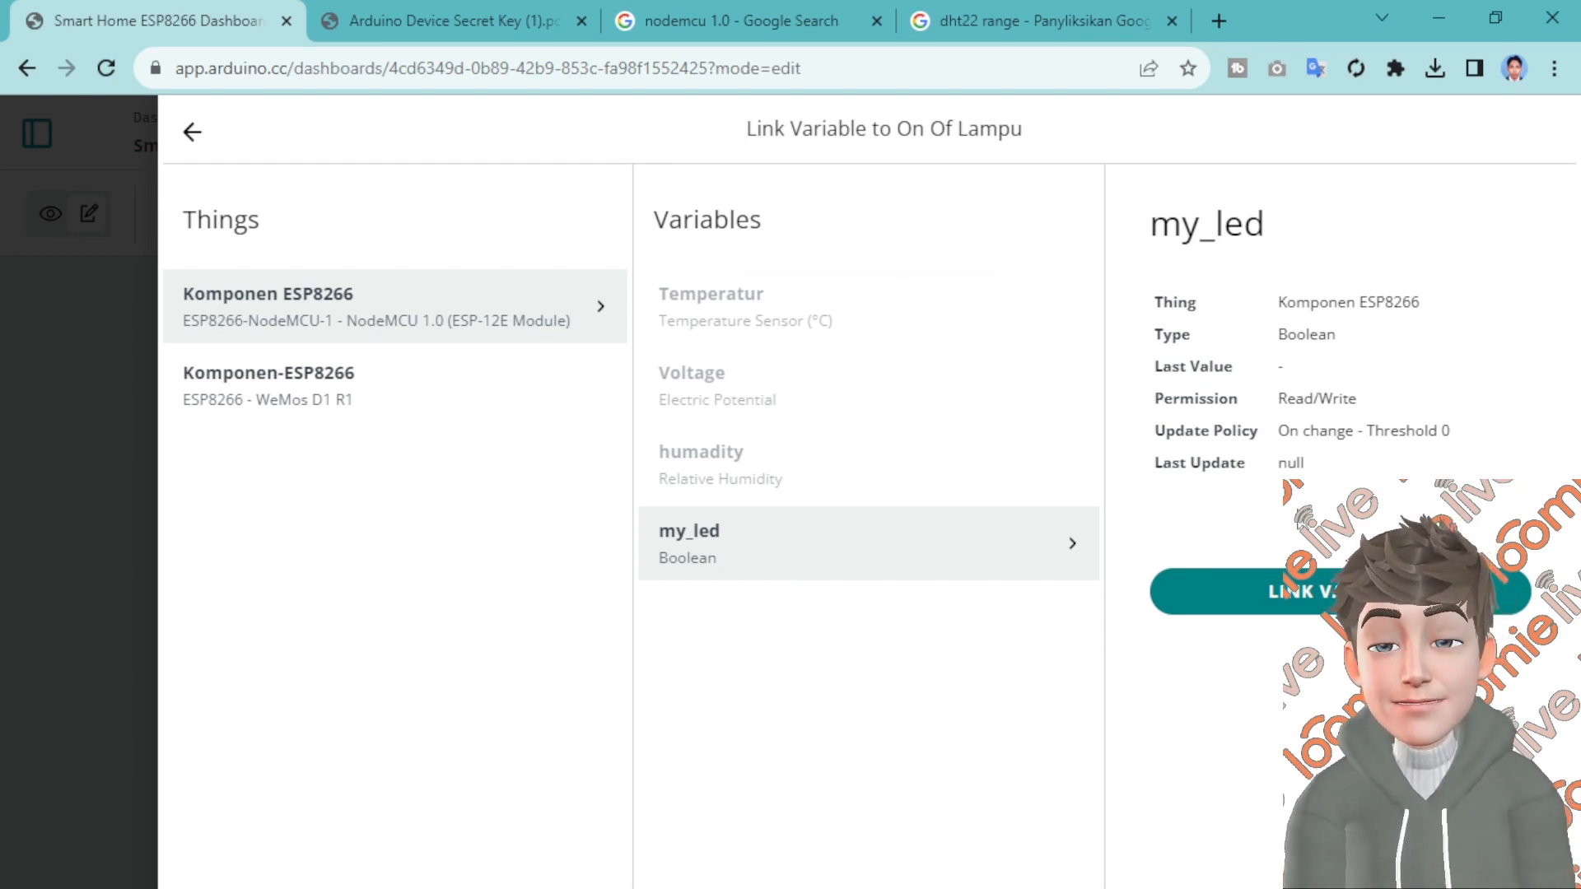
pyautogui.click(1235, 591)
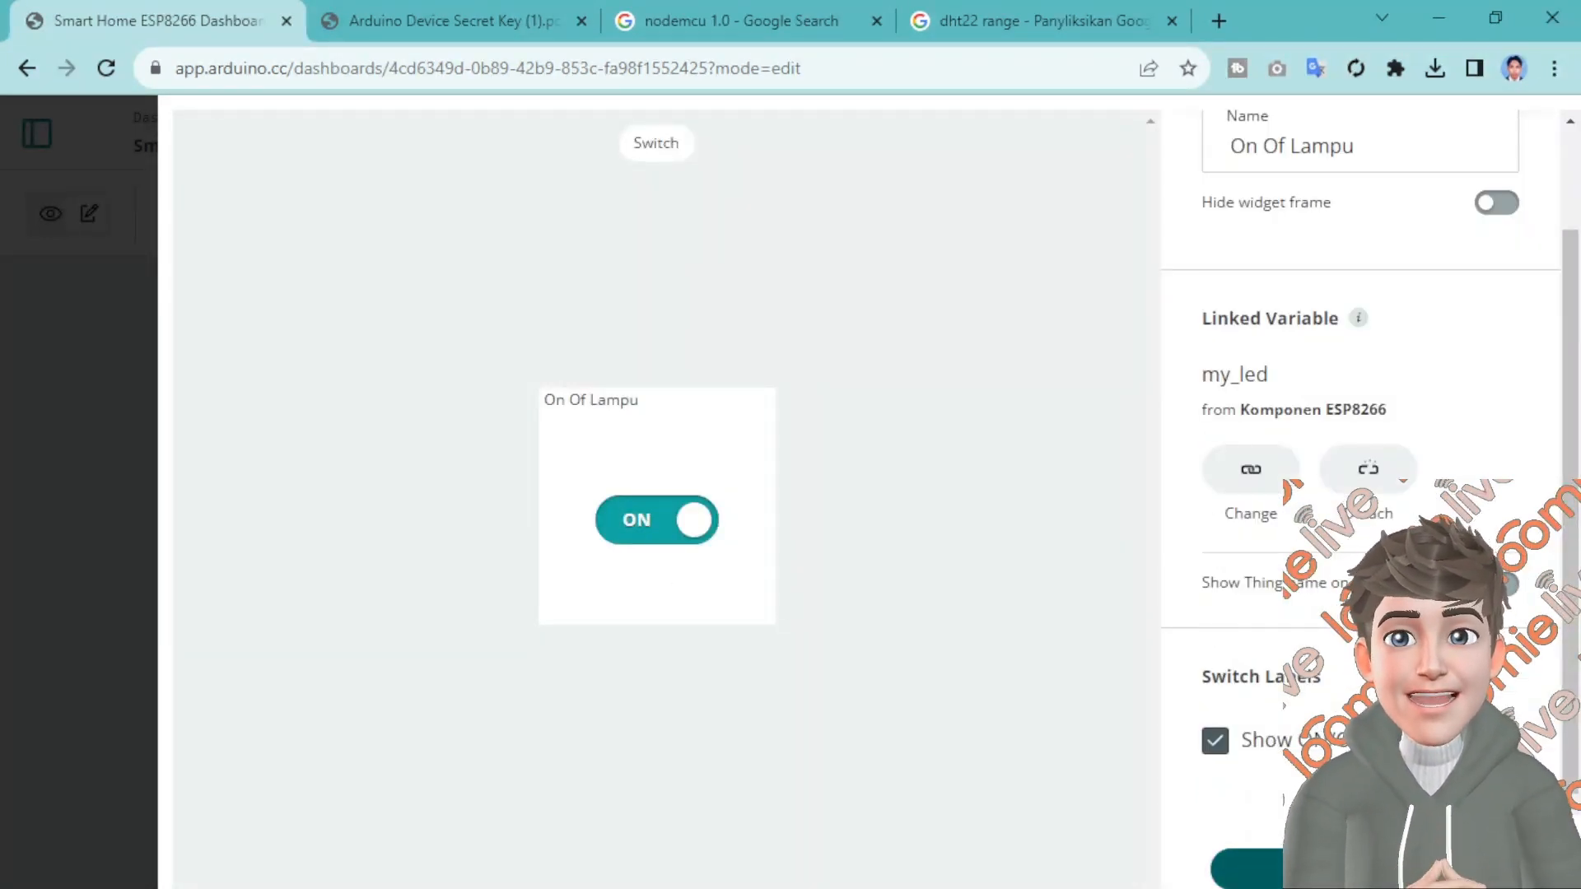
pyautogui.click(1251, 866)
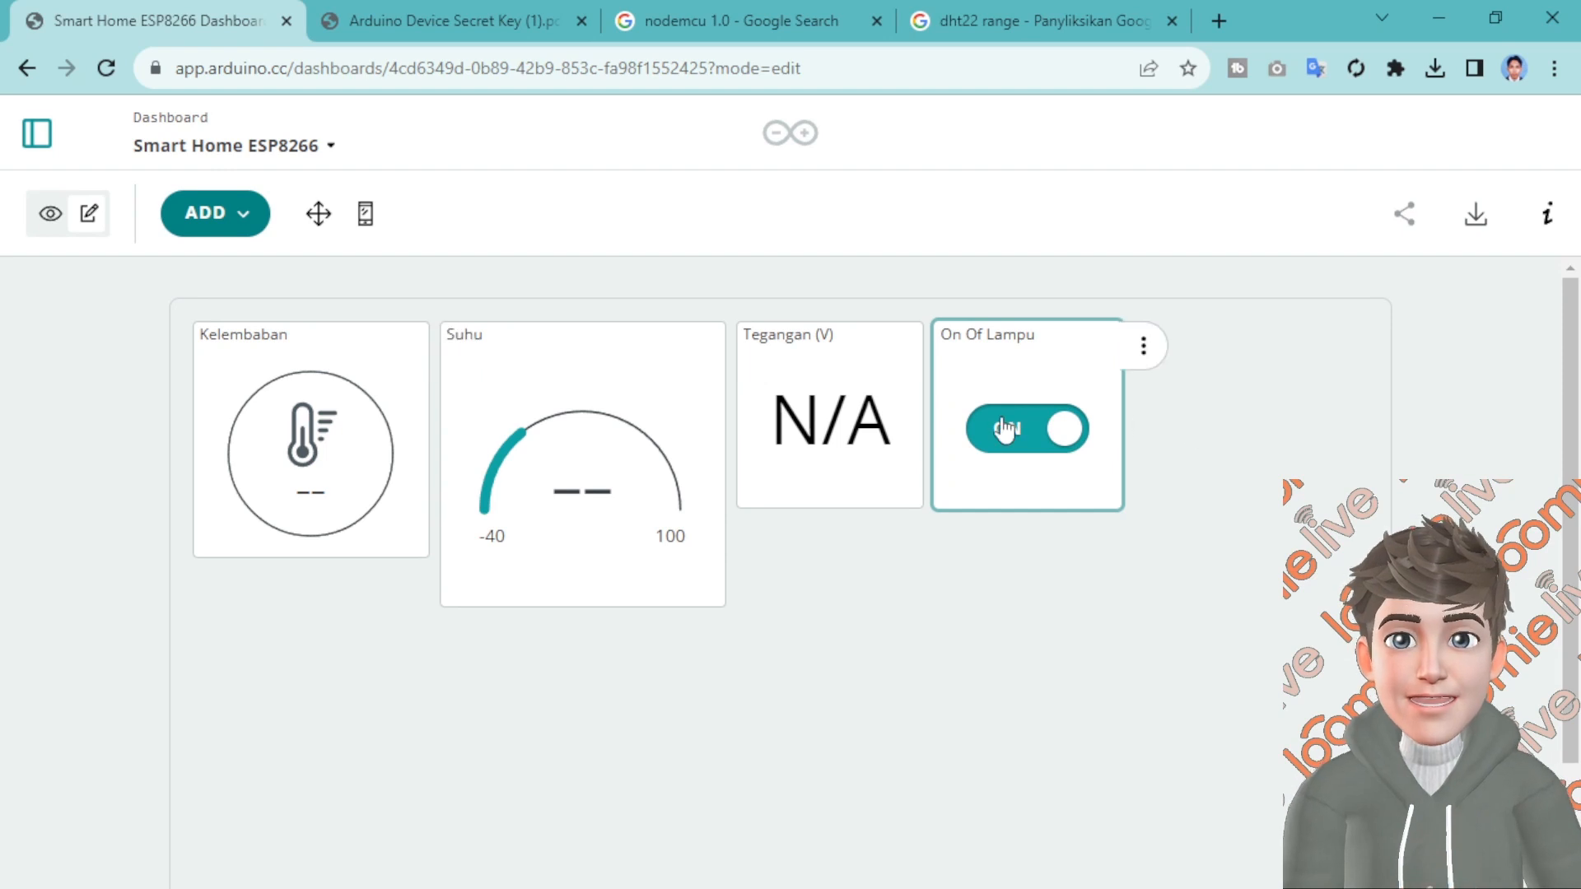
# Preview the dashboard's mobile layout down to its last widgets and return to the desktop layout
pyautogui.click(366, 215)
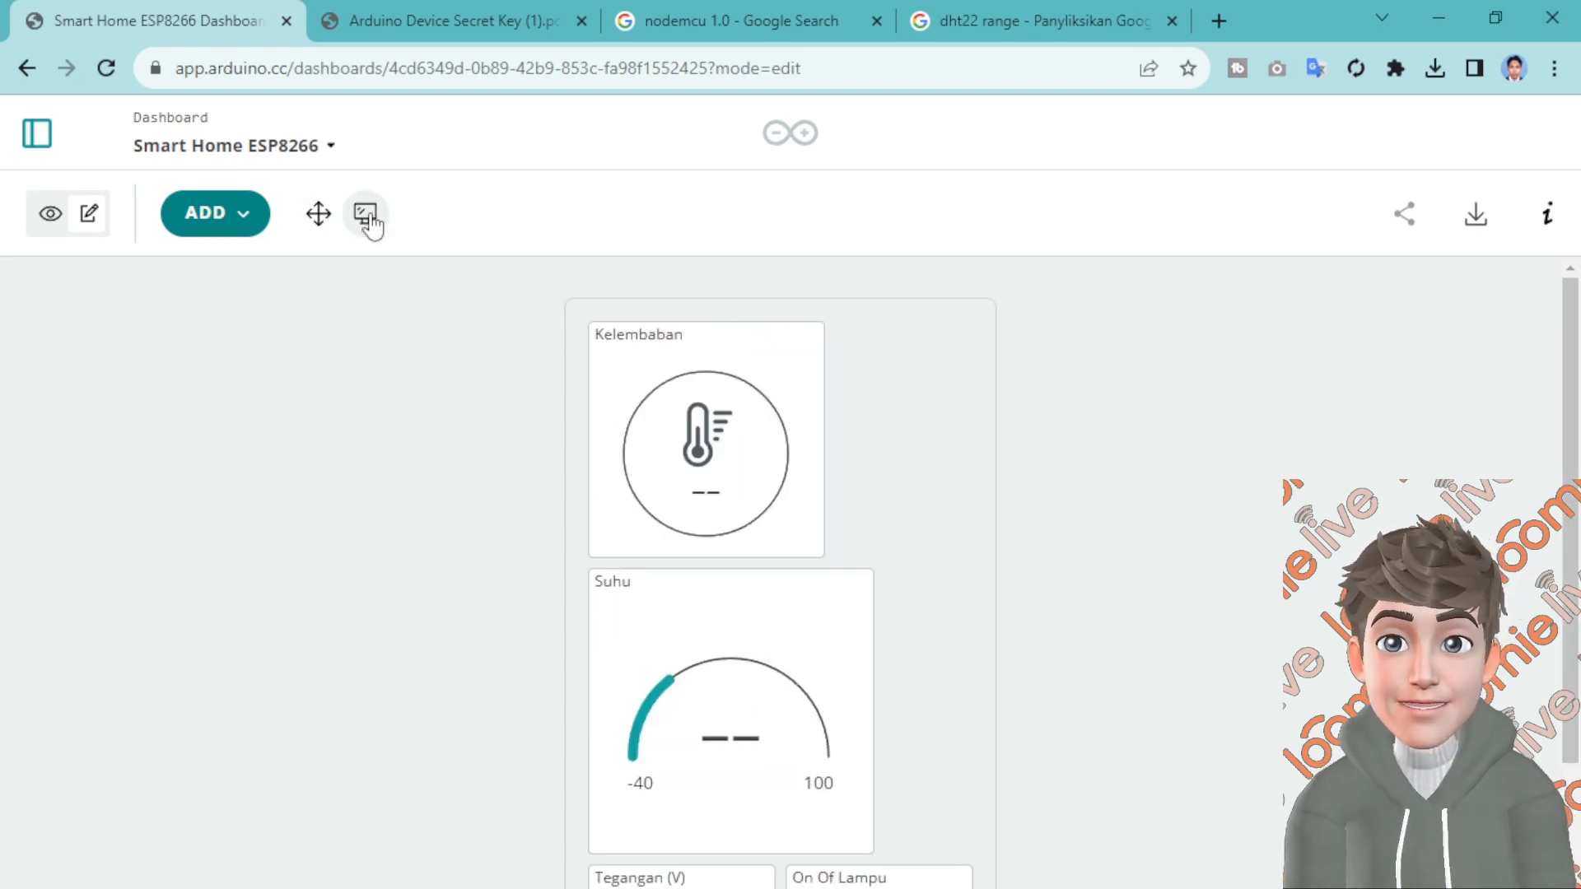
pyautogui.scroll(-3, 839, 617)
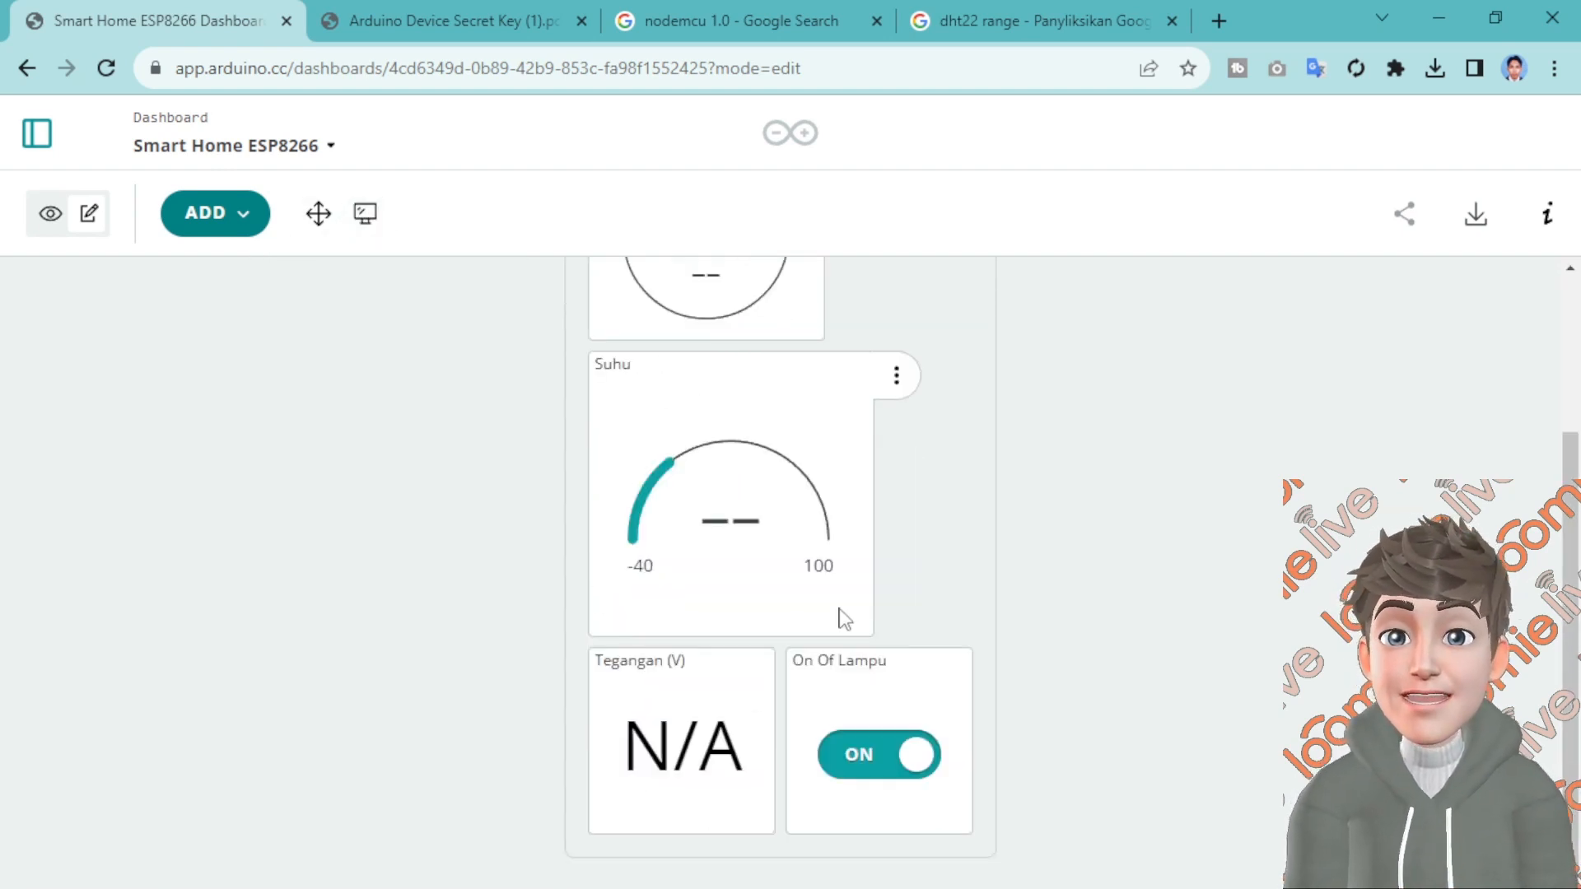
pyautogui.click(365, 214)
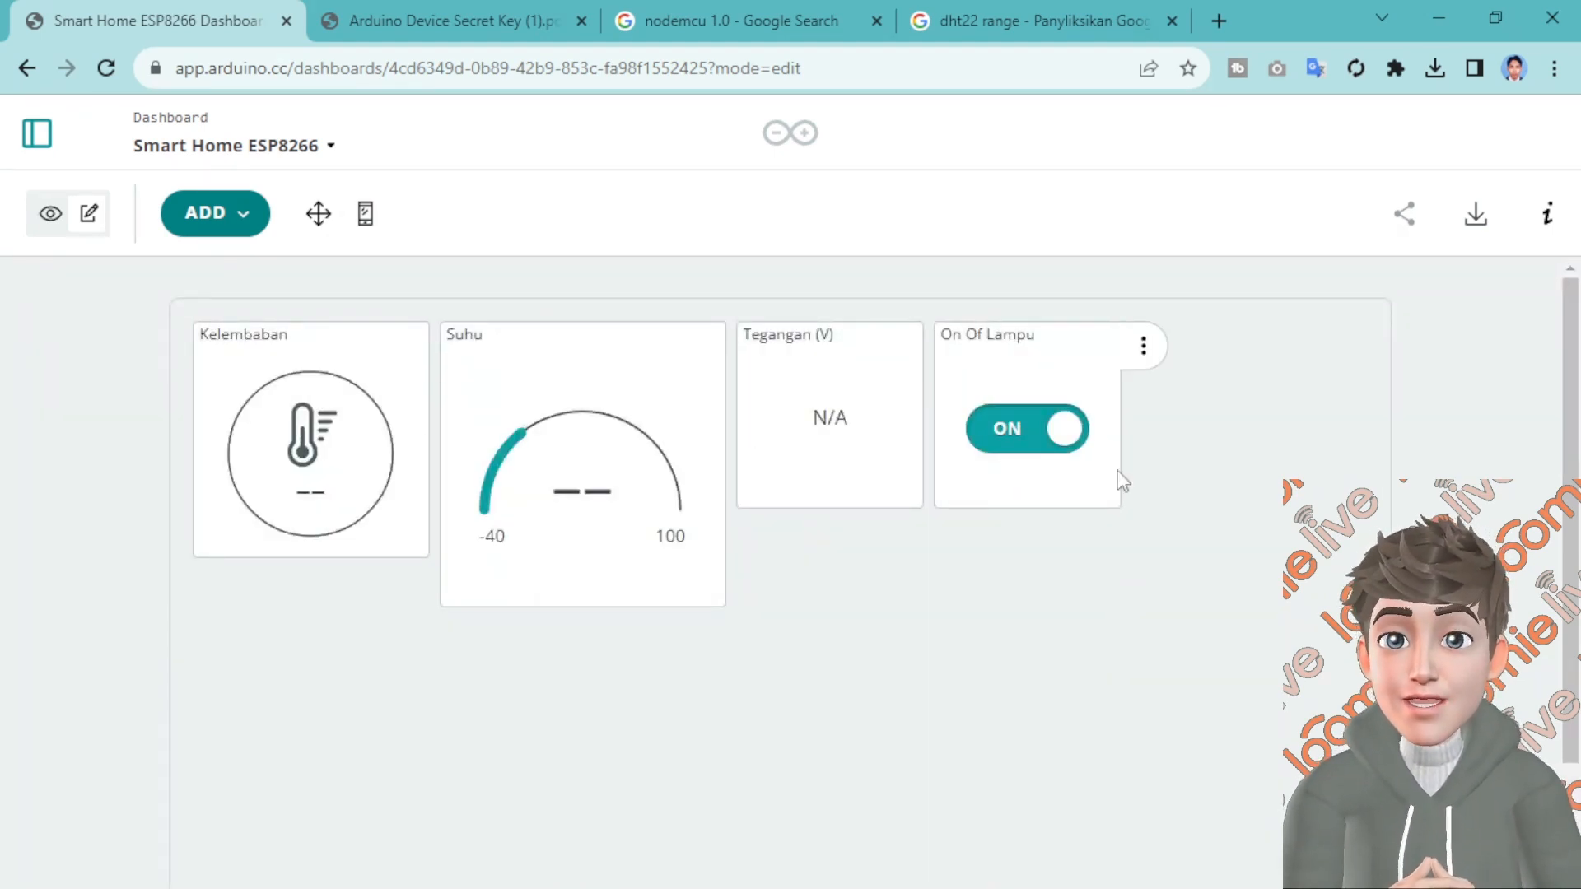
pyautogui.click(1142, 346)
pyautogui.click(774, 725)
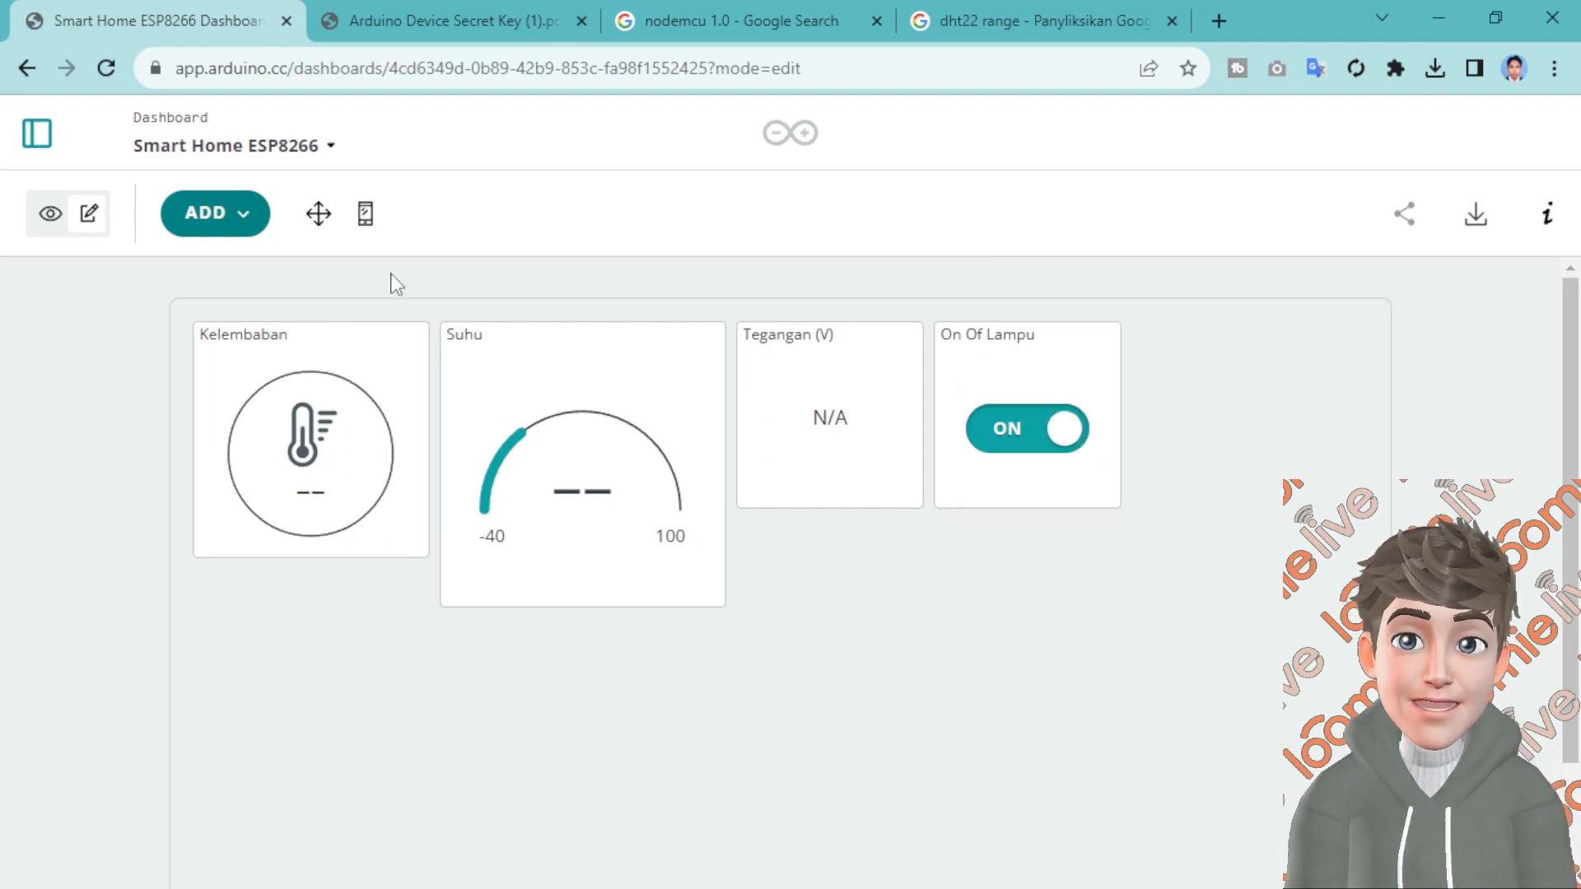
# Start arranging the dashboard widgets and move On Of Lampu, Tegangan (V) and Suhu rightward to free space beside Kelembaban
pyautogui.click(318, 214)
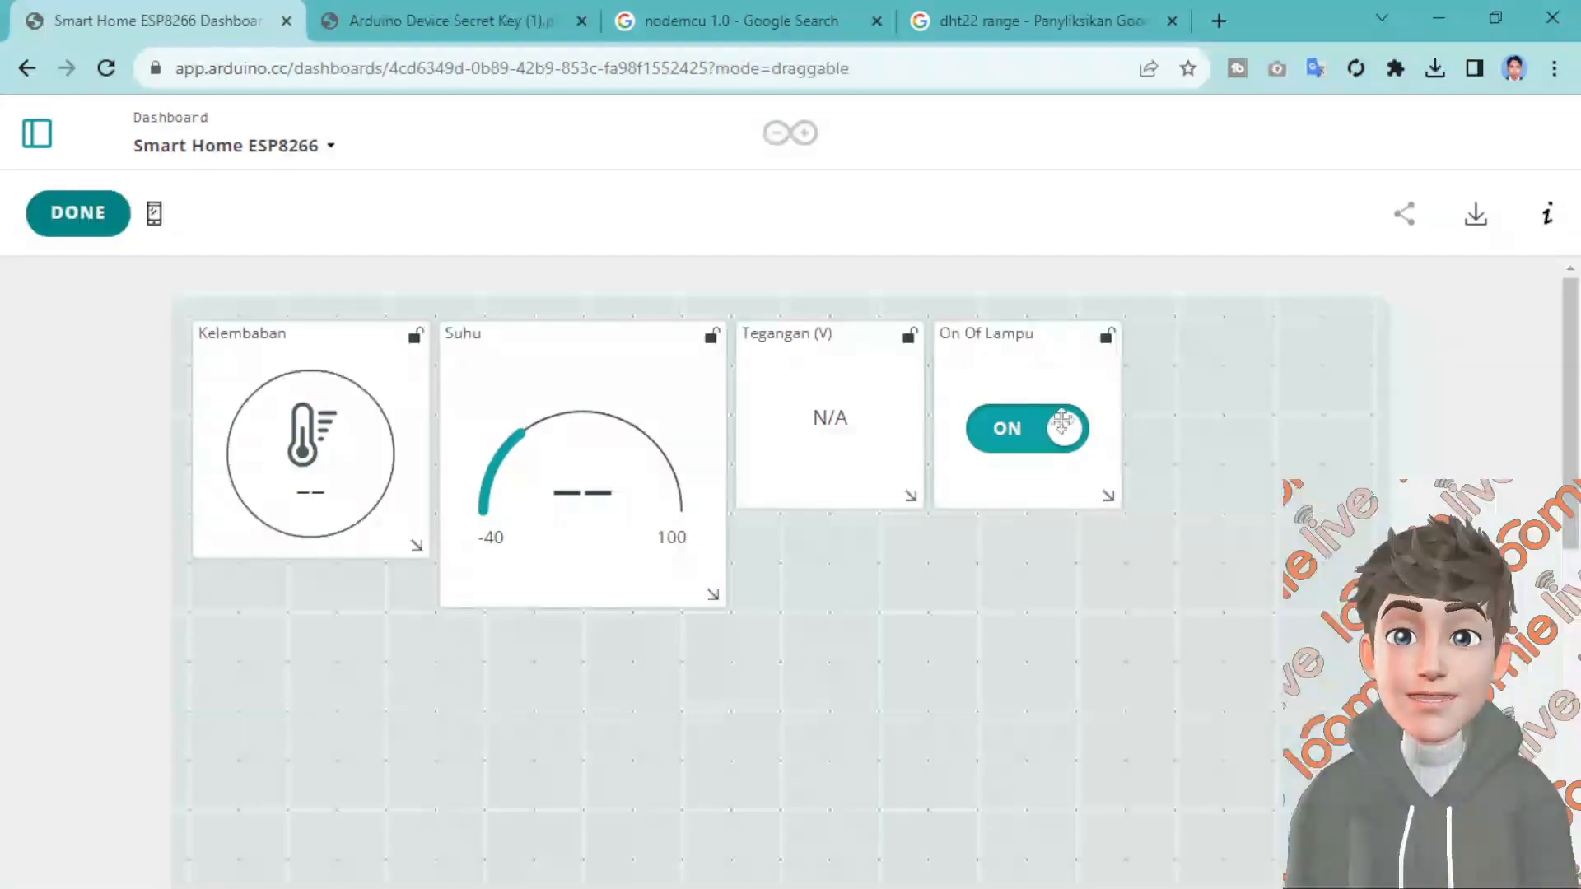
pyautogui.moveTo(1020, 376); pyautogui.dragTo(1273, 377)
pyautogui.moveTo(1367, 523); pyautogui.dragTo(1405, 492)
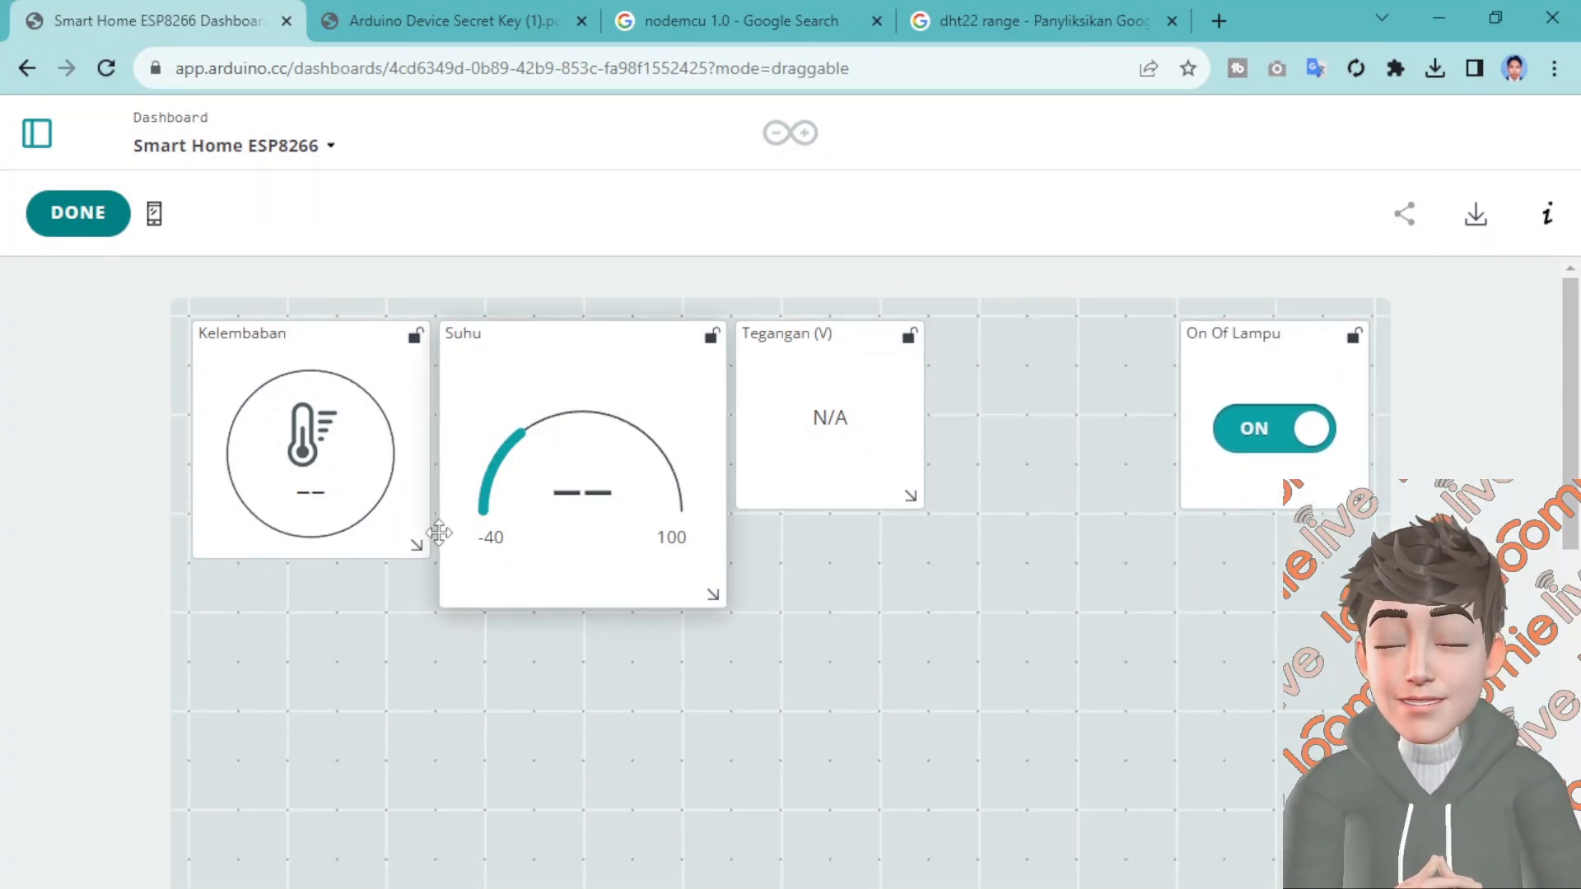
pyautogui.moveTo(831, 416); pyautogui.dragTo(1042, 554)
pyautogui.moveTo(547, 371); pyautogui.dragTo(738, 386)
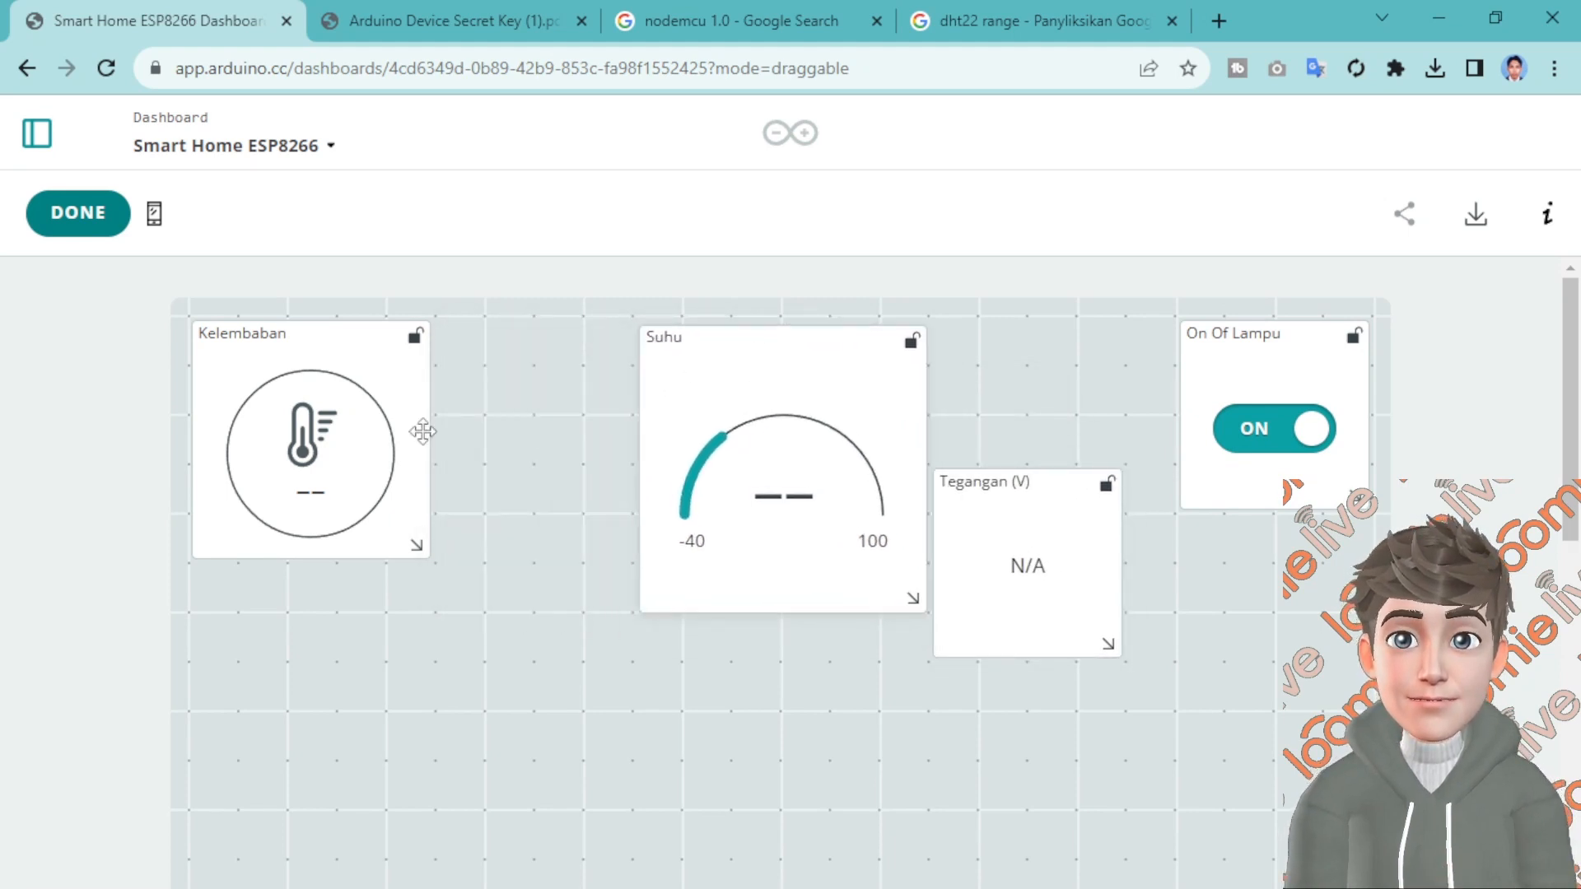
# Enlarge Kelembaban, Tegangan (V) and On Of Lampu to match Suhu, line all four up in one row and finish arranging
pyautogui.moveTo(416, 542); pyautogui.dragTo(489, 592)
pyautogui.moveTo(706, 451); pyautogui.dragTo(639, 469)
pyautogui.moveTo(996, 555); pyautogui.dragTo(853, 404)
pyautogui.moveTo(966, 505); pyautogui.dragTo(1058, 595)
pyautogui.moveTo(1268, 370); pyautogui.dragTo(1175, 368)
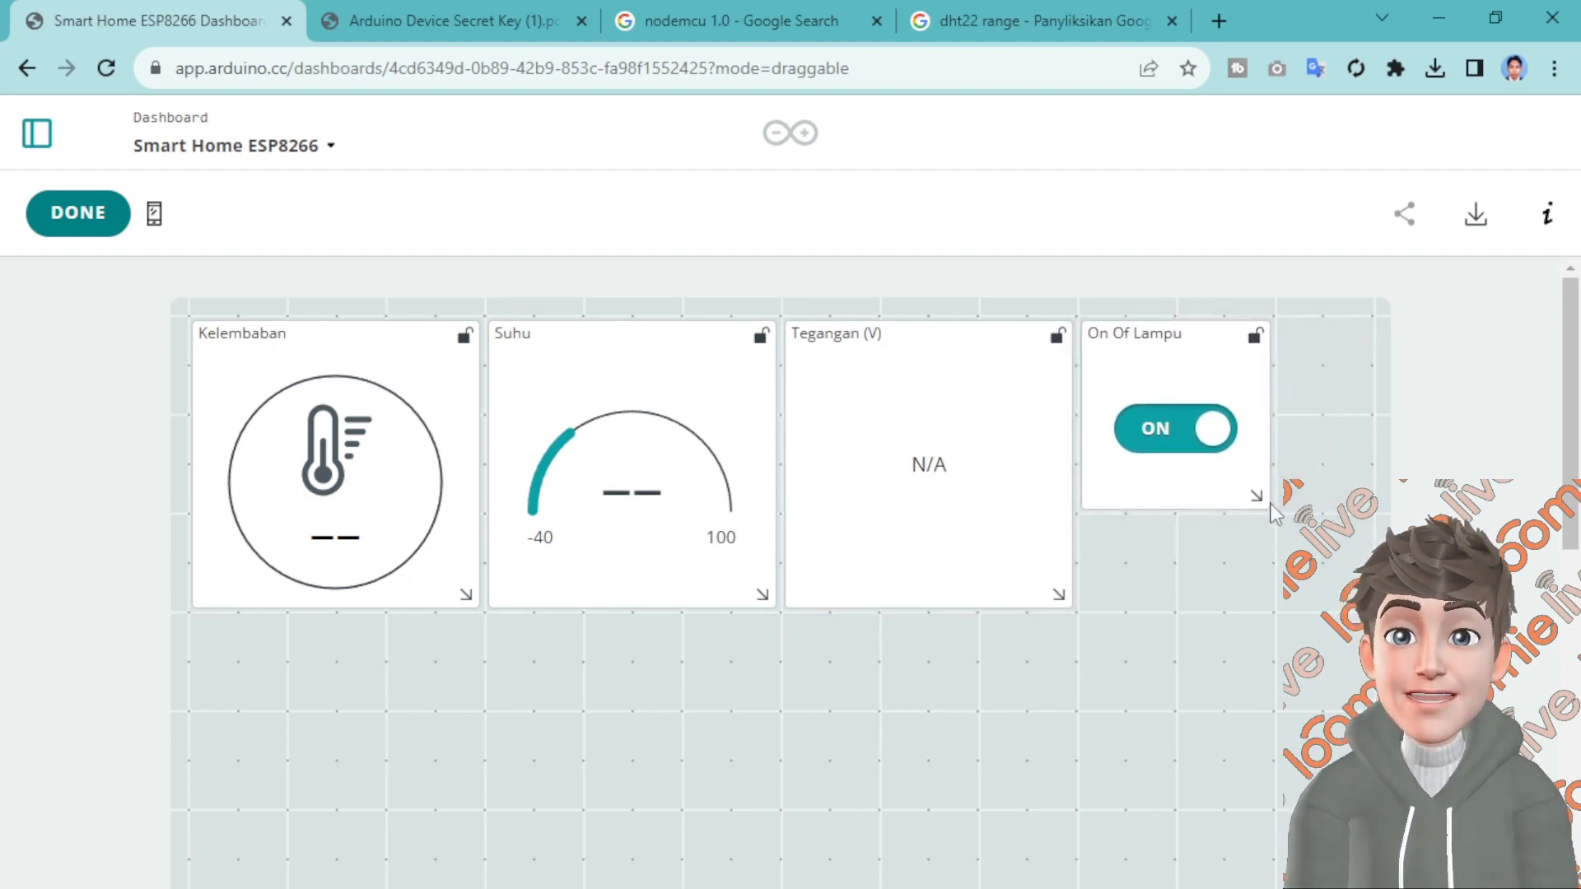
pyautogui.moveTo(1266, 503); pyautogui.dragTo(1365, 607)
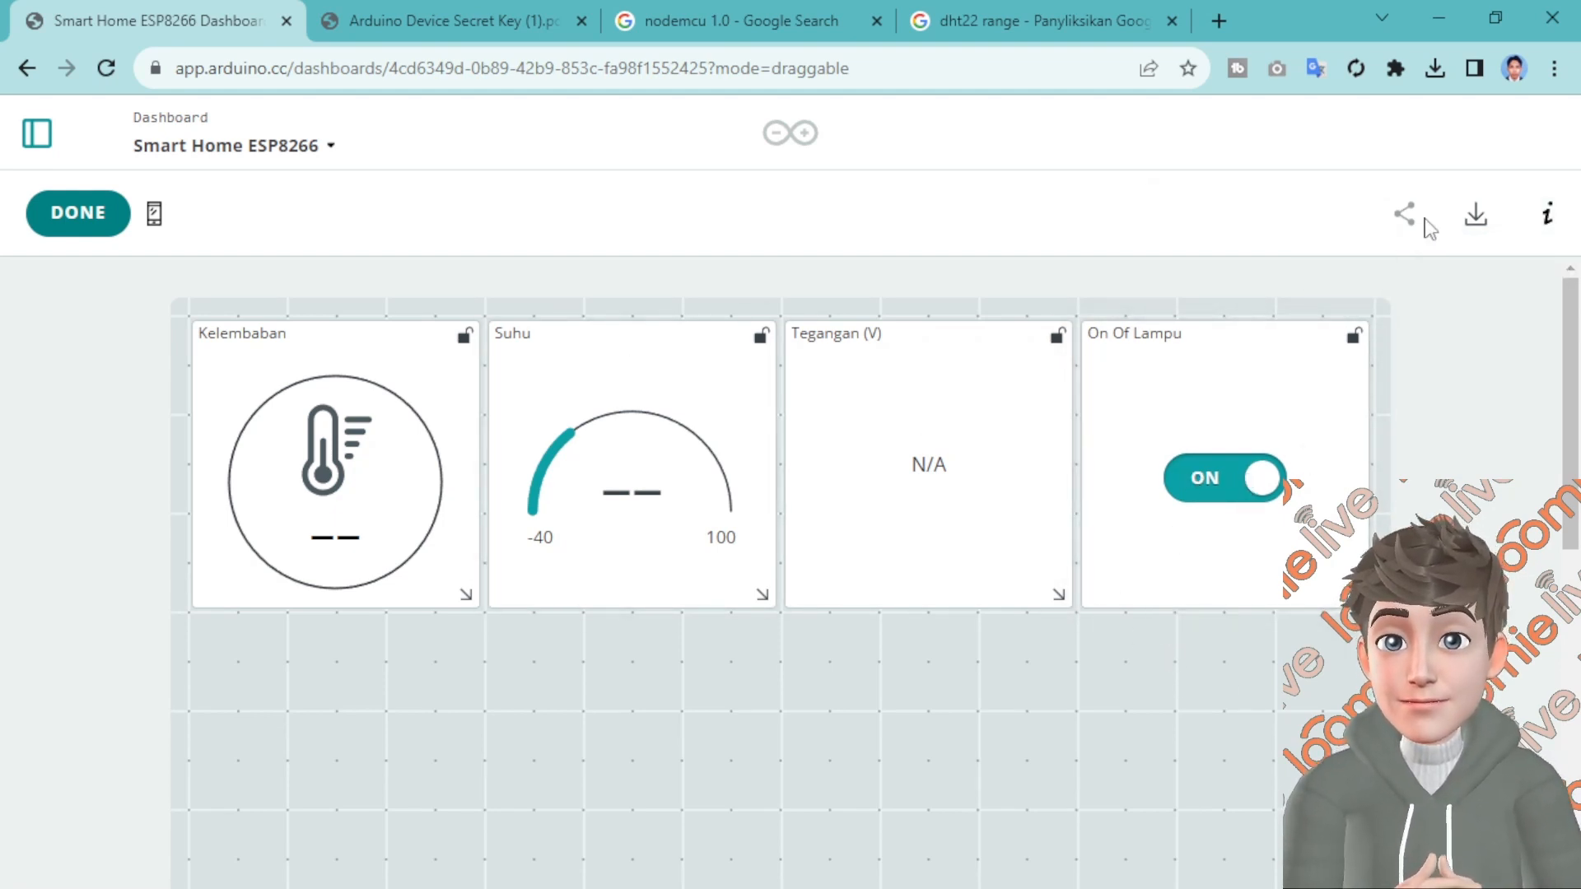
pyautogui.click(58, 217)
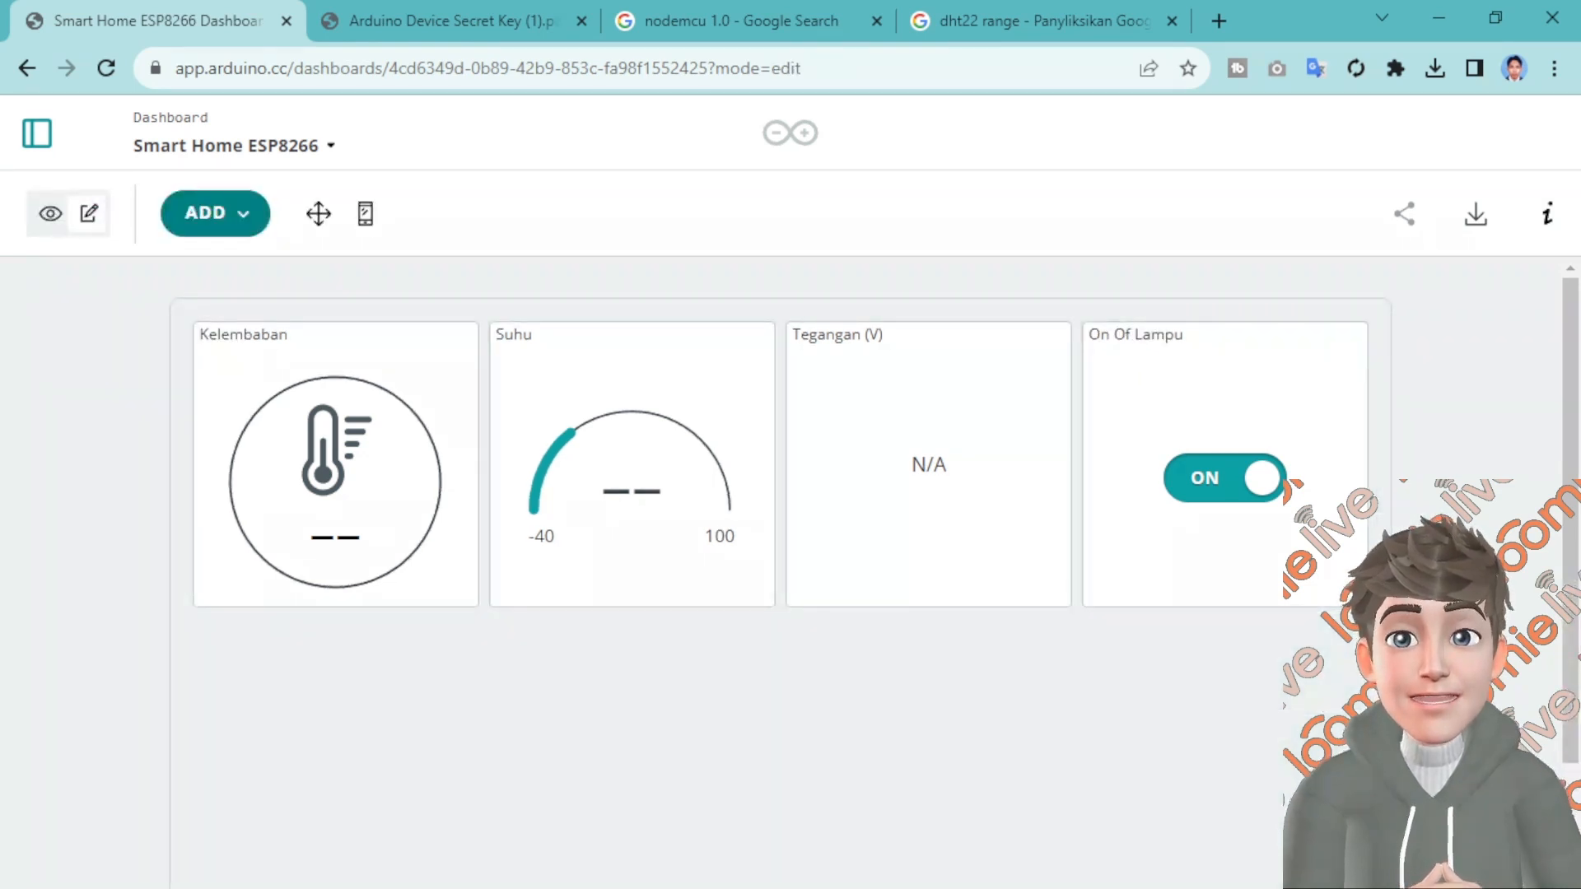
# Add a Chart widget to the dashboard and name it Grafik Kelembaban
pyautogui.click(212, 213)
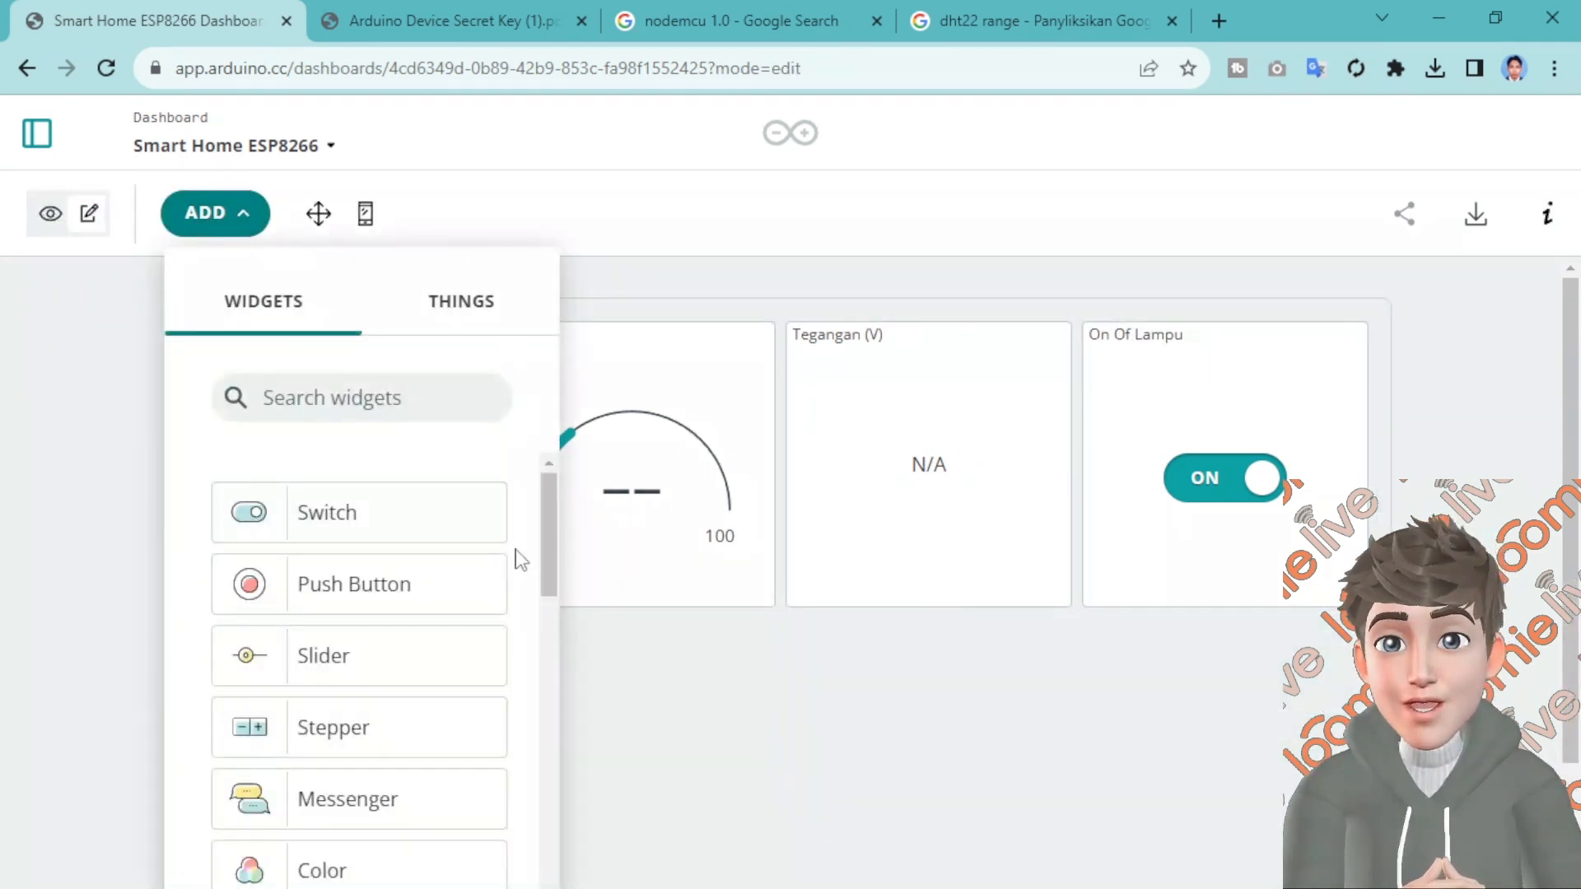
pyautogui.moveTo(551, 560); pyautogui.dragTo(554, 848)
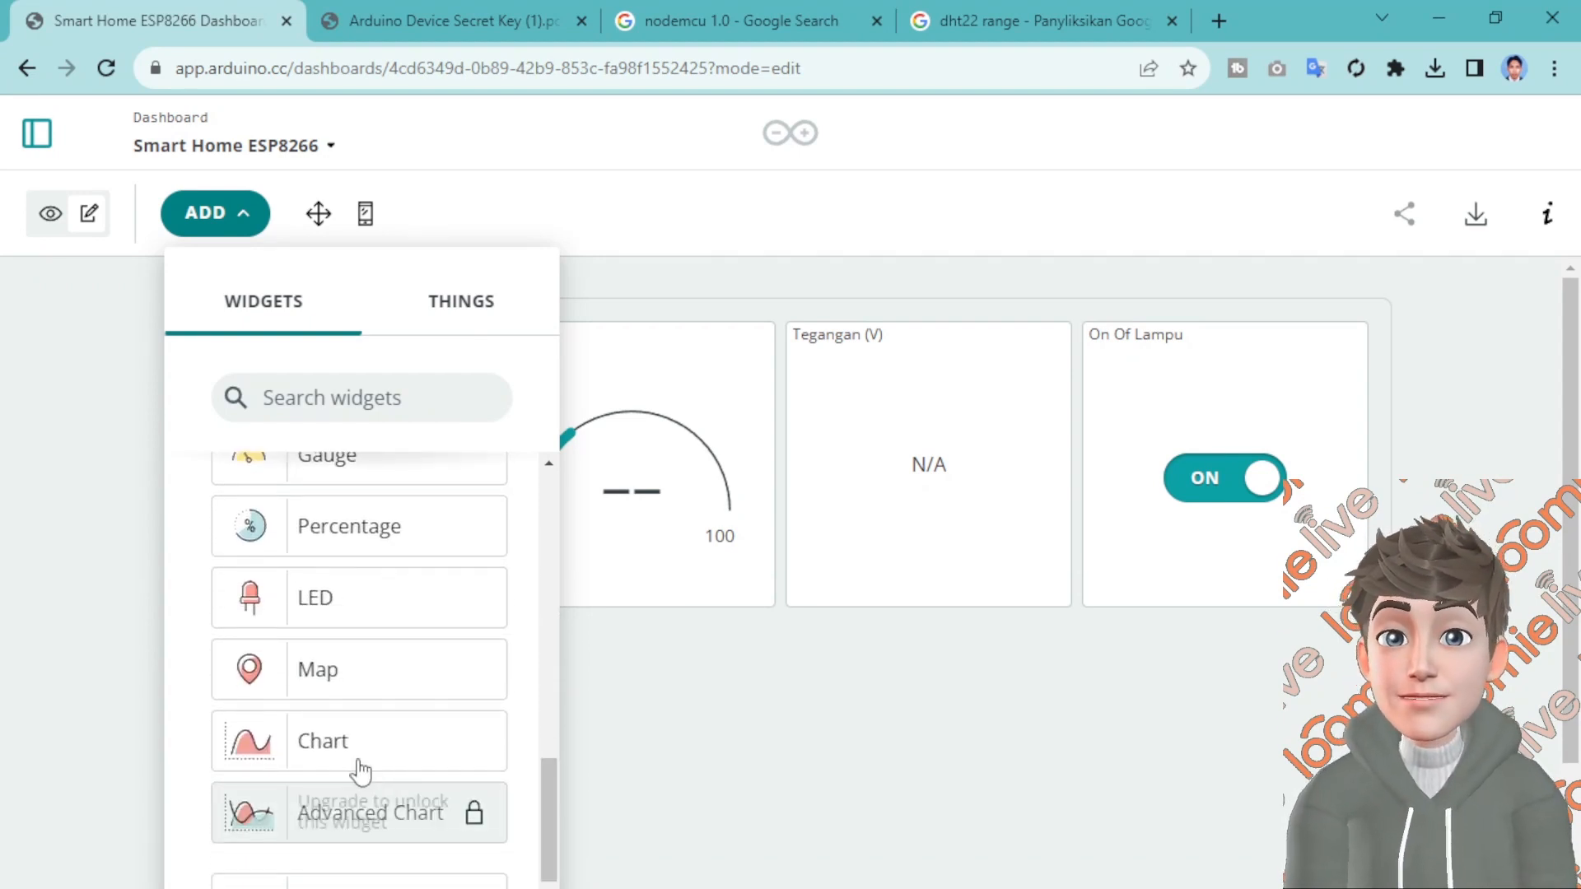
pyautogui.click(355, 764)
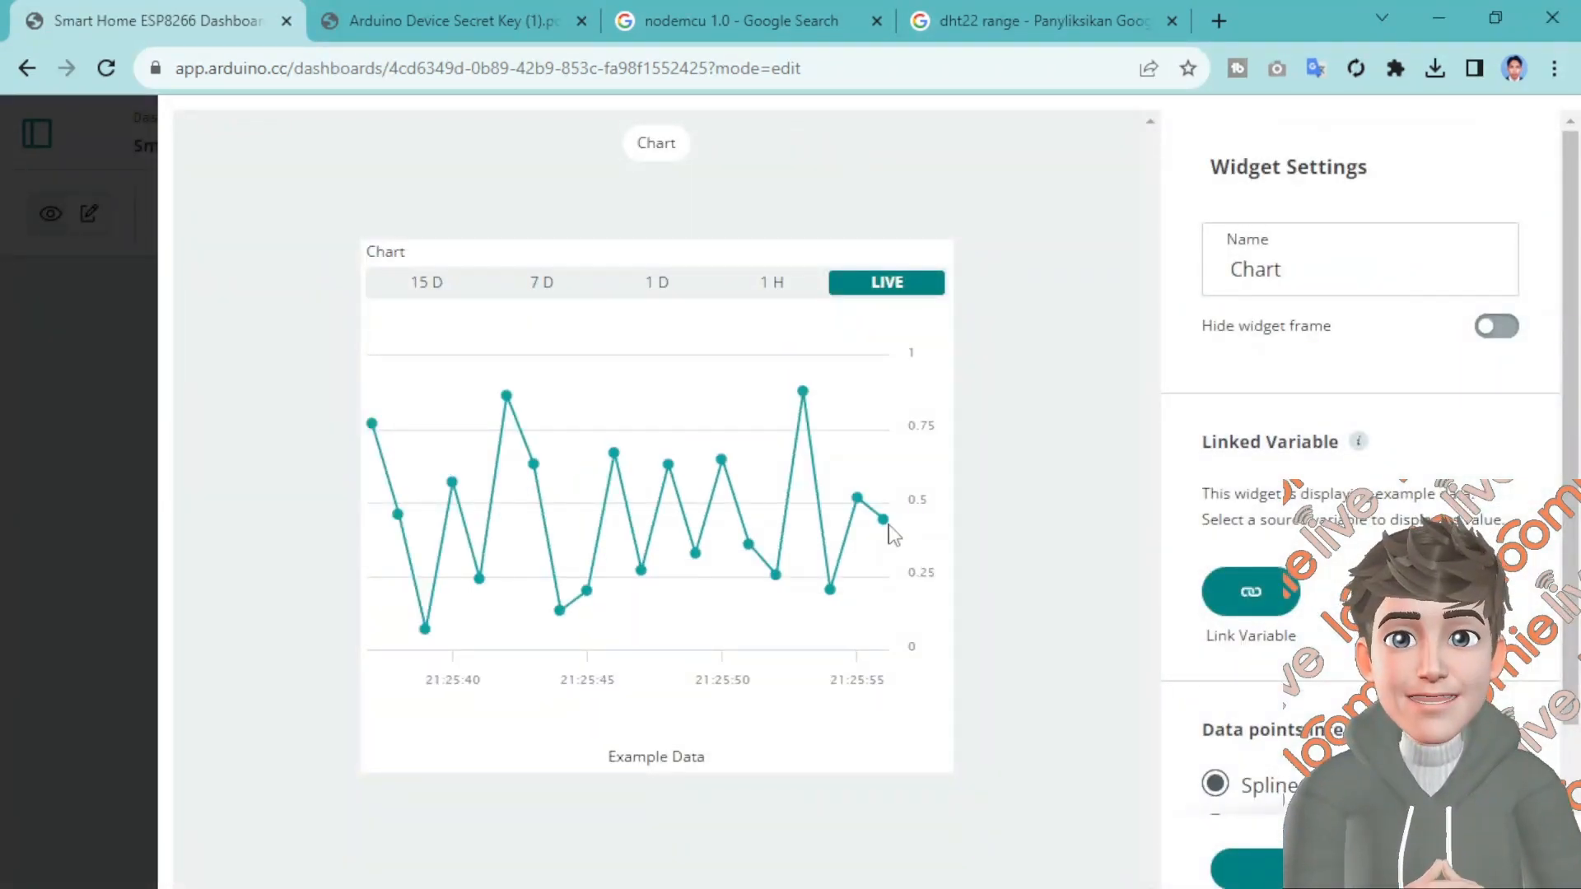
pyautogui.doubleClick(1257, 276)
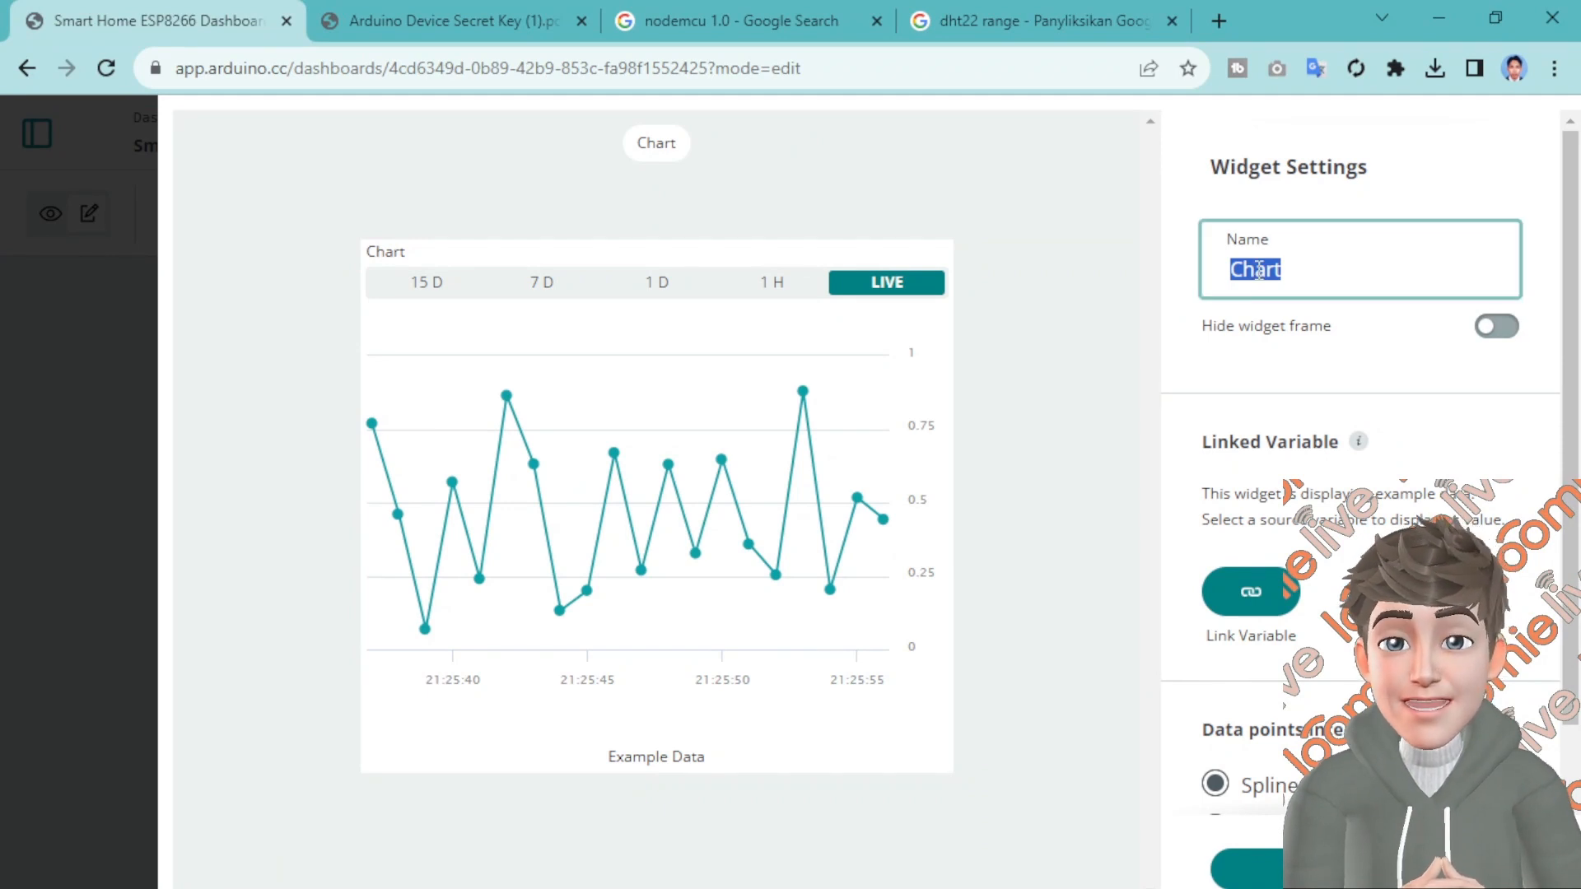
pyautogui.write('Grafi')
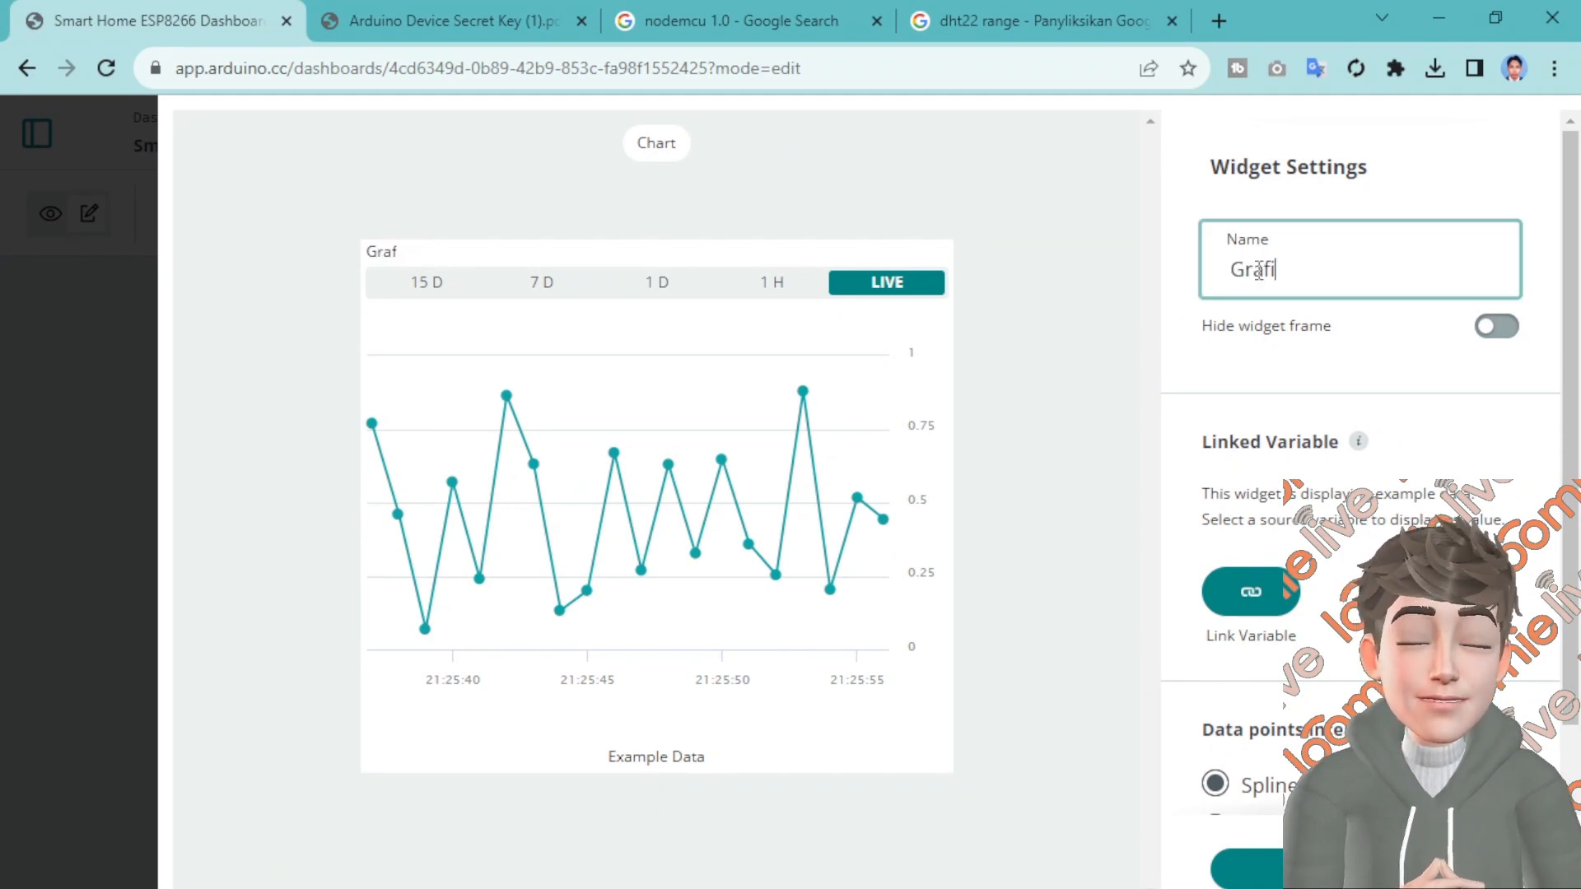
pyautogui.write('k Kelembaban')
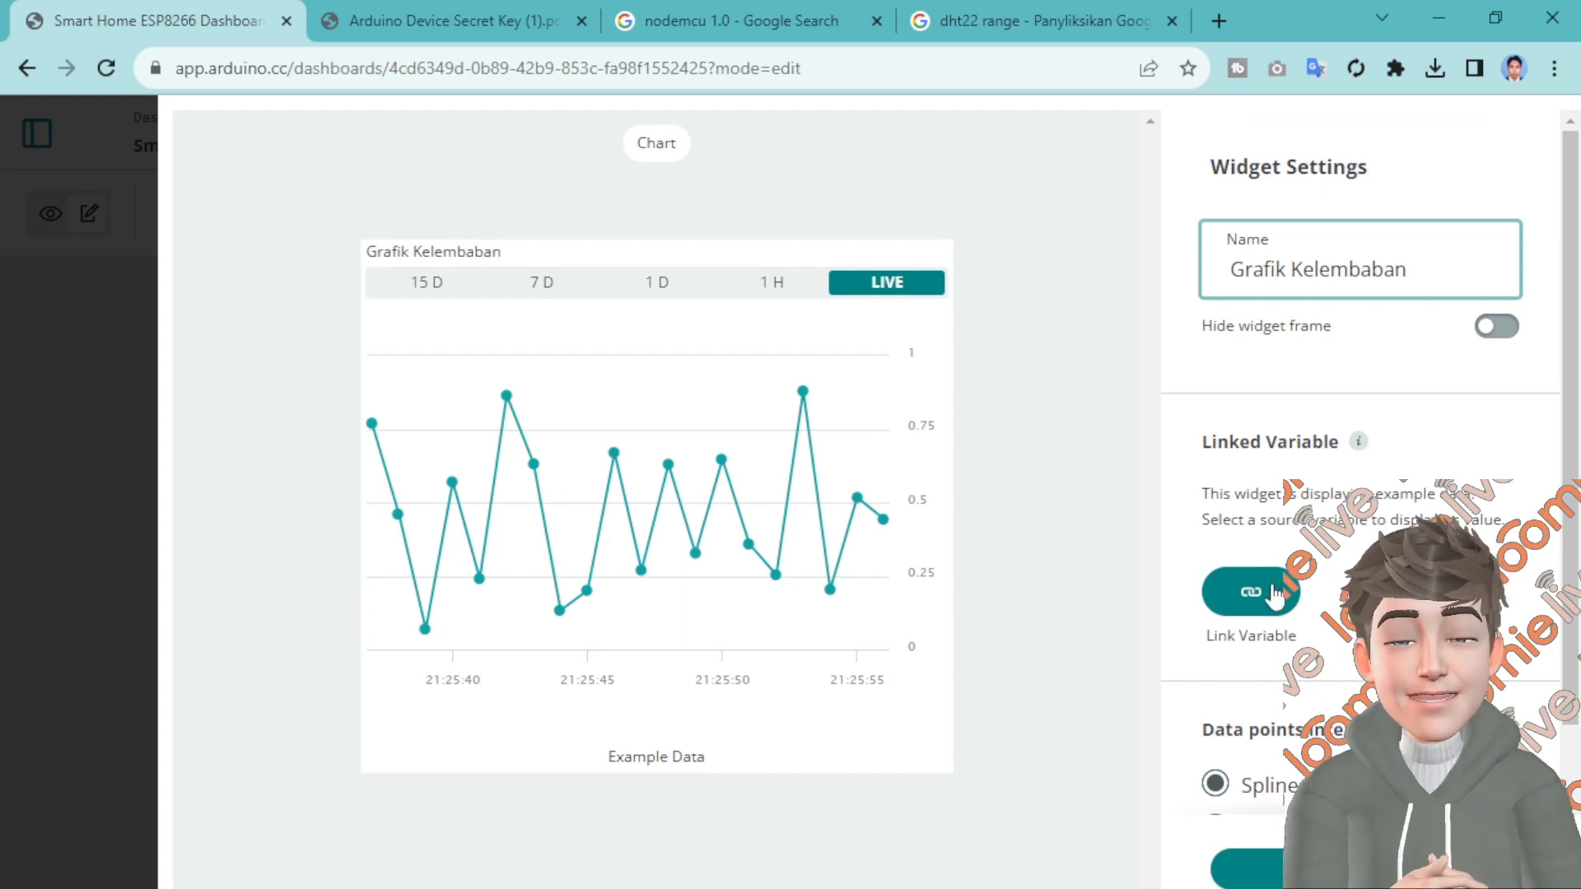
# Link the Grafik Kelembaban chart to the humadity variable of the Komponen ESP8266 thing and finish its settings
pyautogui.click(1274, 593)
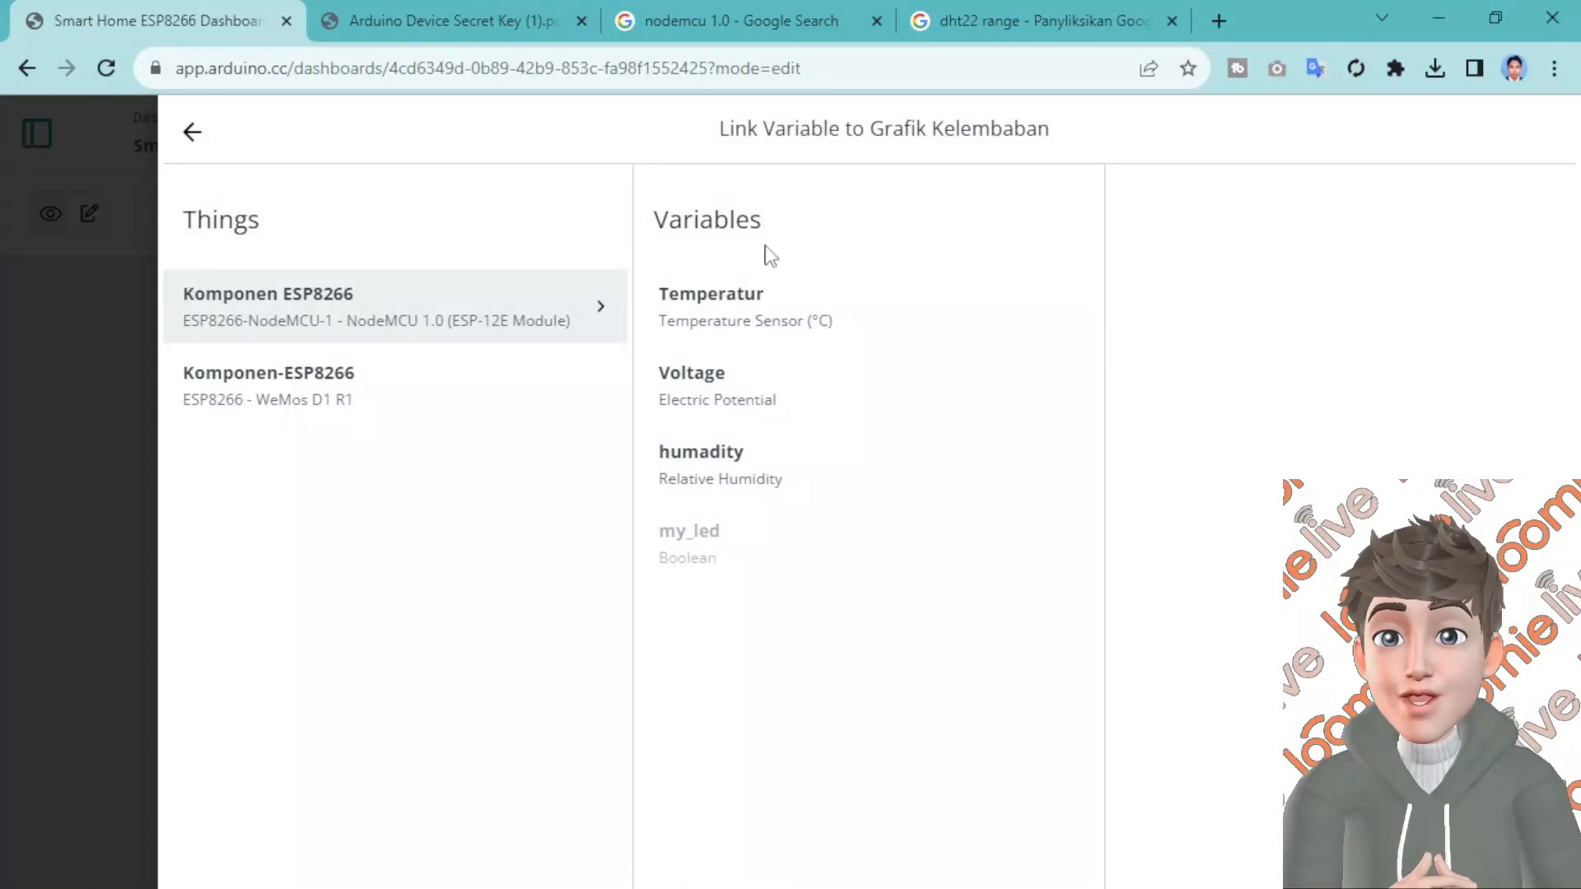
pyautogui.click(731, 473)
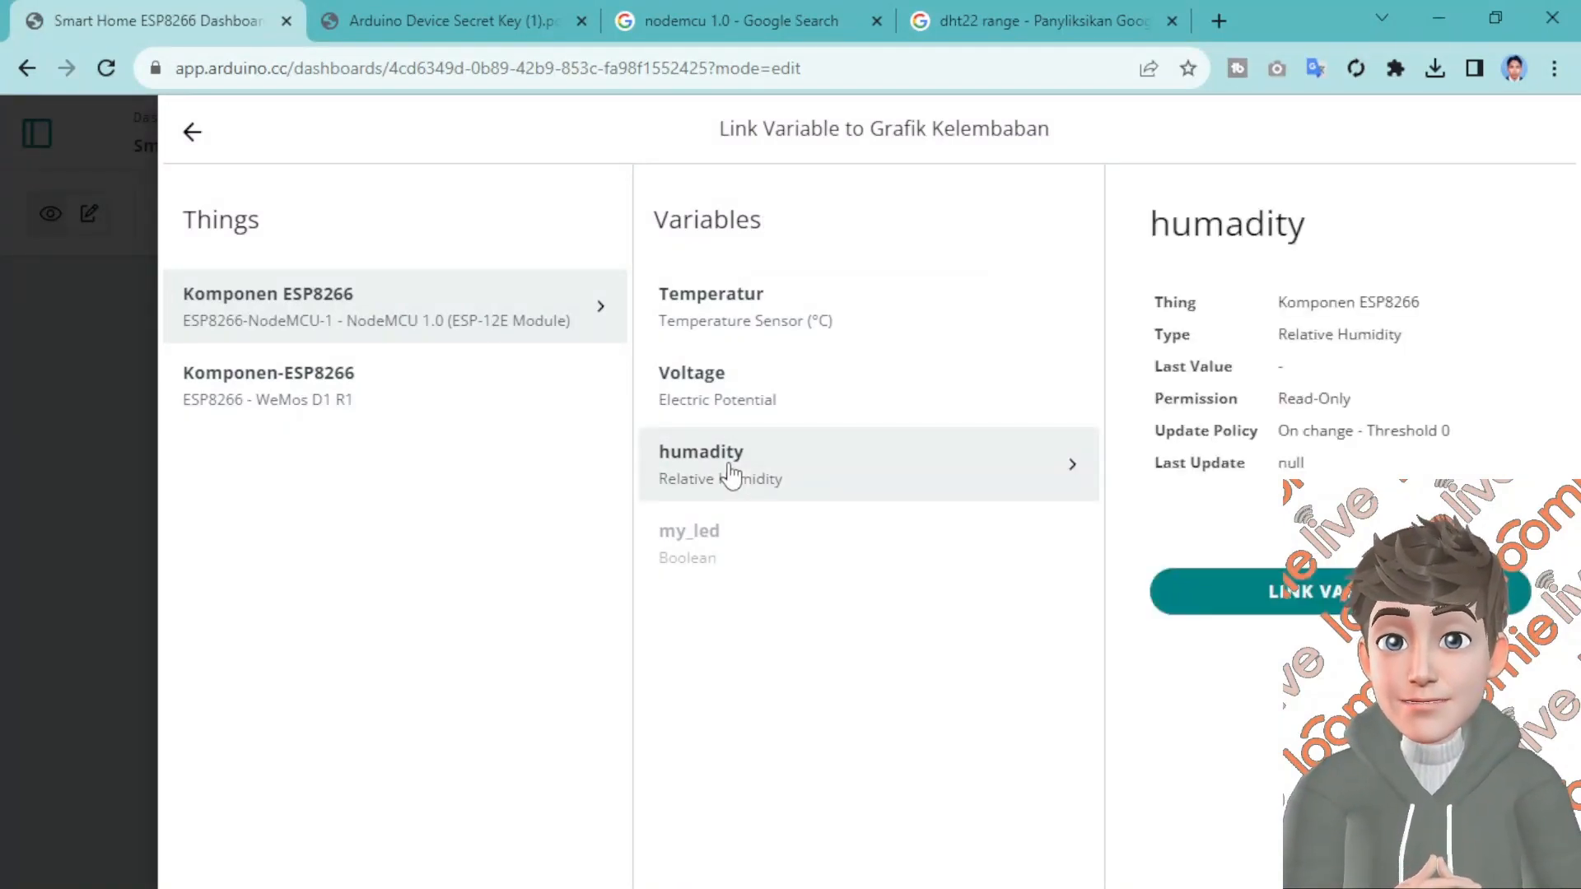
pyautogui.click(1274, 586)
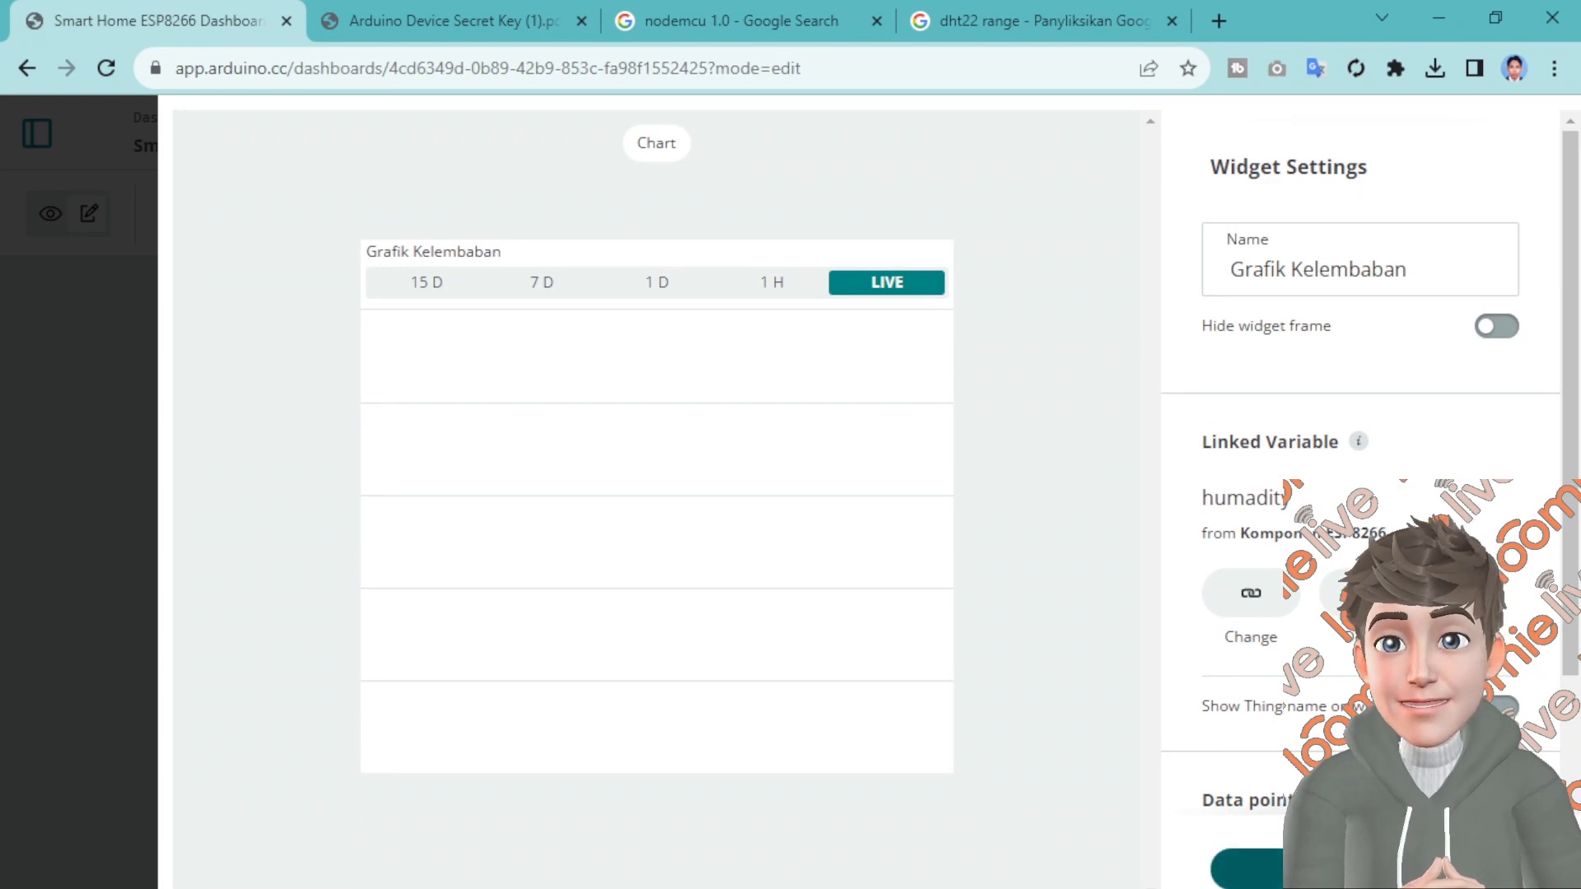
pyautogui.click(1359, 868)
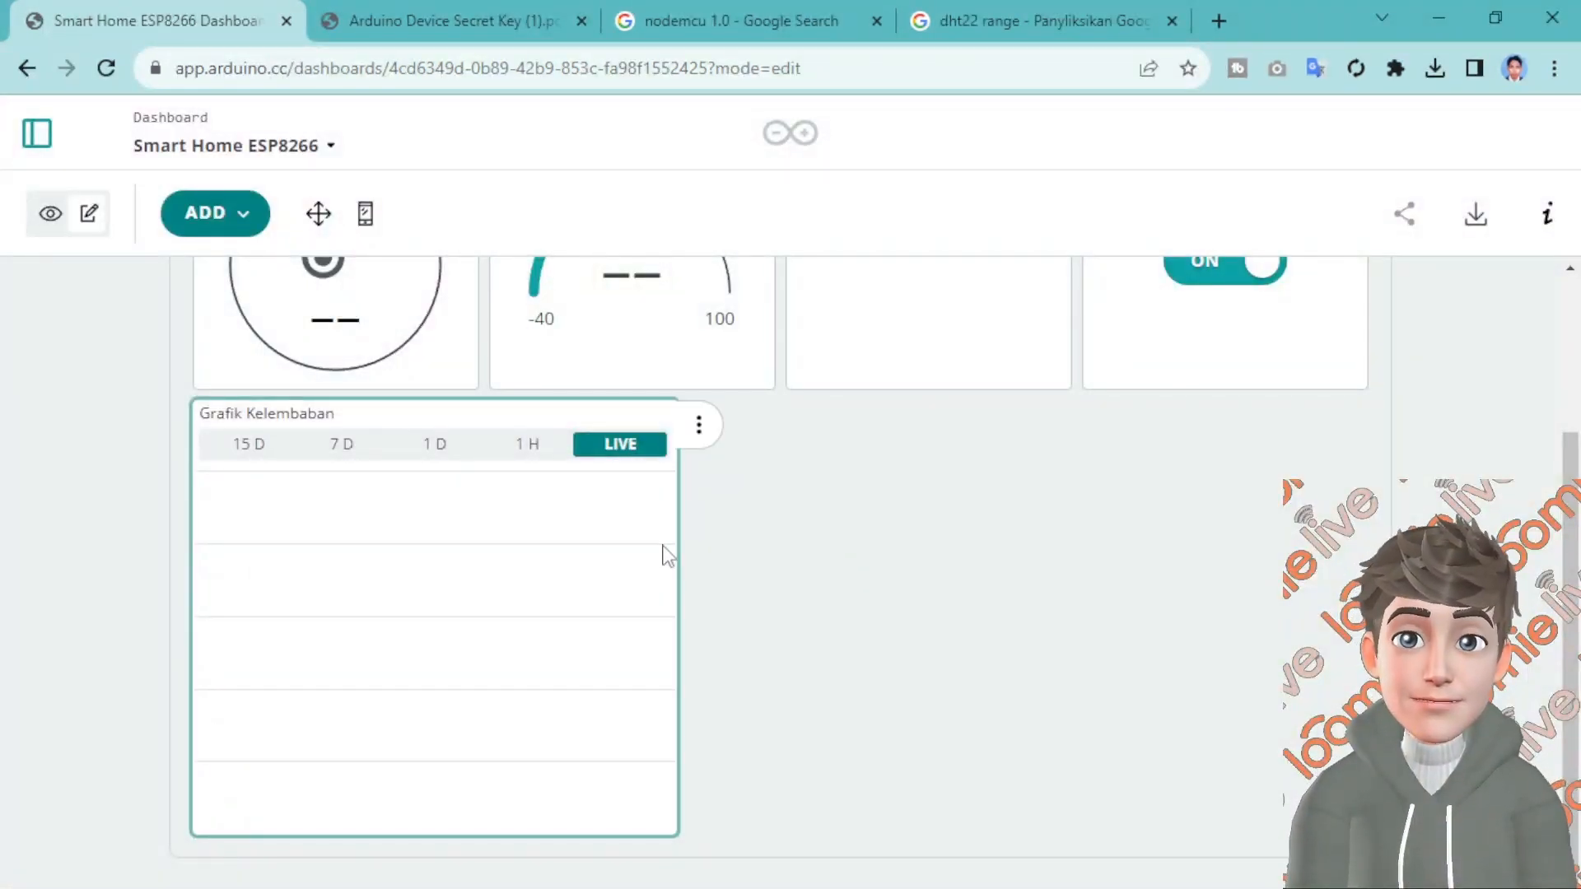
# Add a second Chart widget to the dashboard and name it Suhu
pyautogui.click(210, 212)
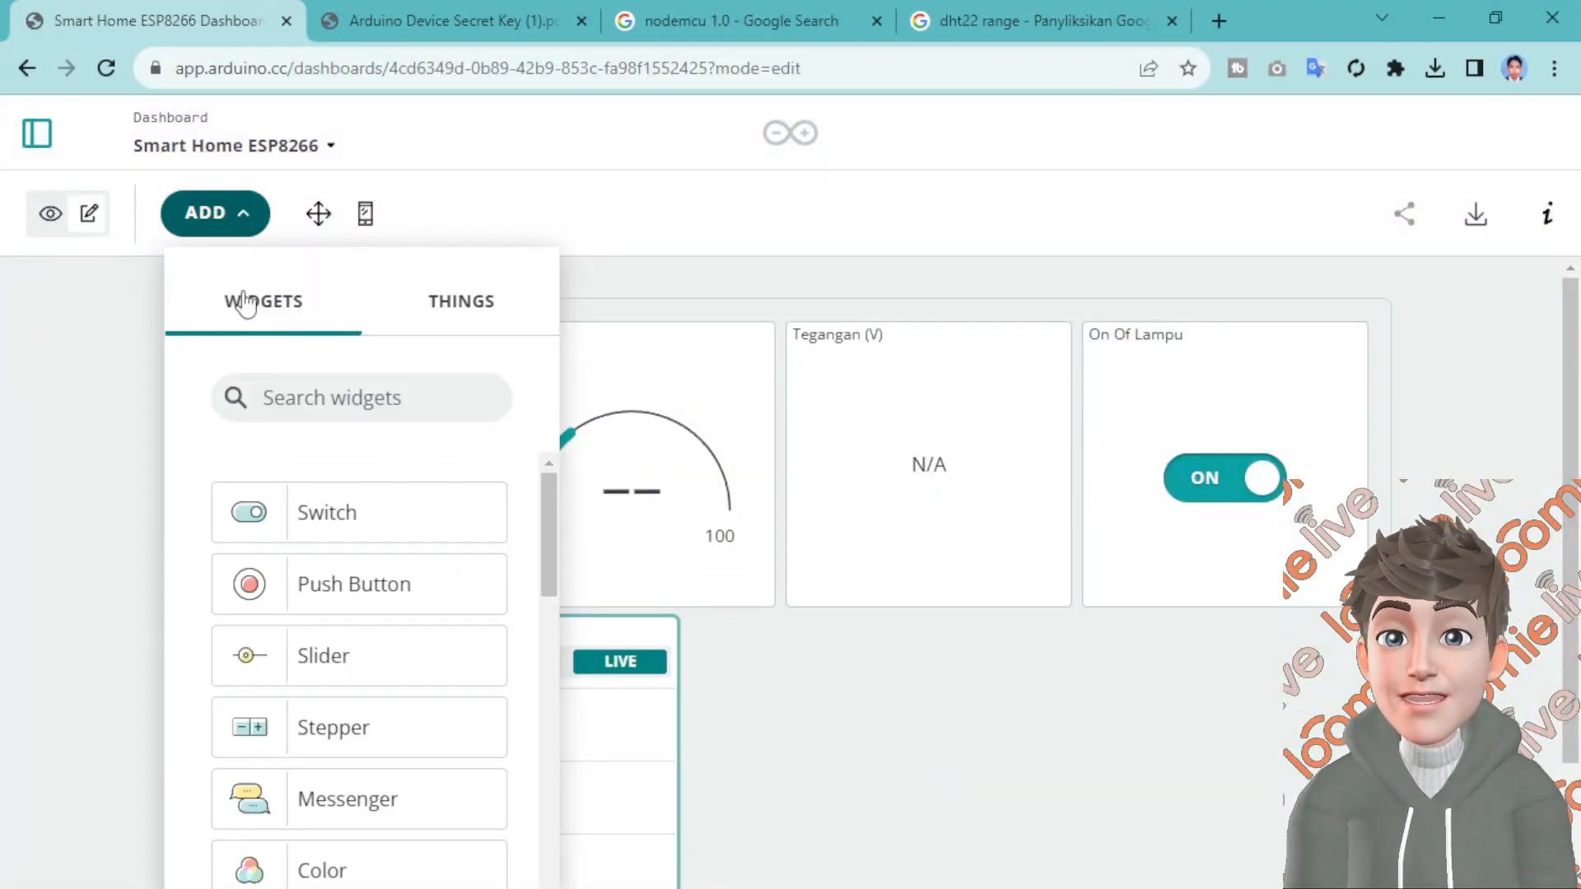
pyautogui.scroll(-4, 333, 741)
pyautogui.scroll(-6, 333, 741)
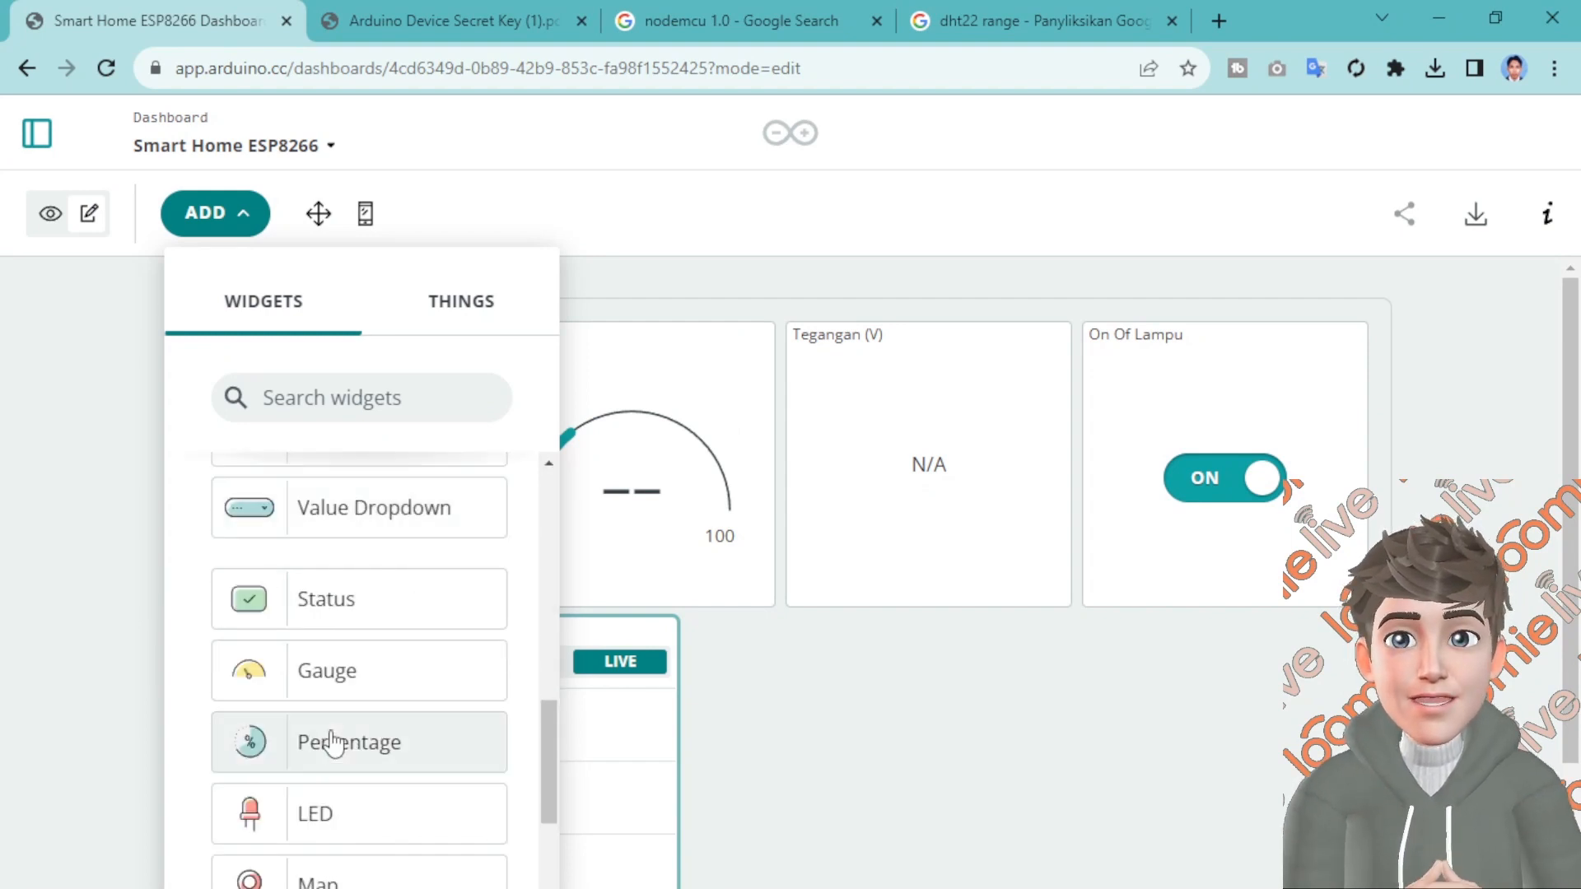
pyautogui.scroll(-3, 328, 808)
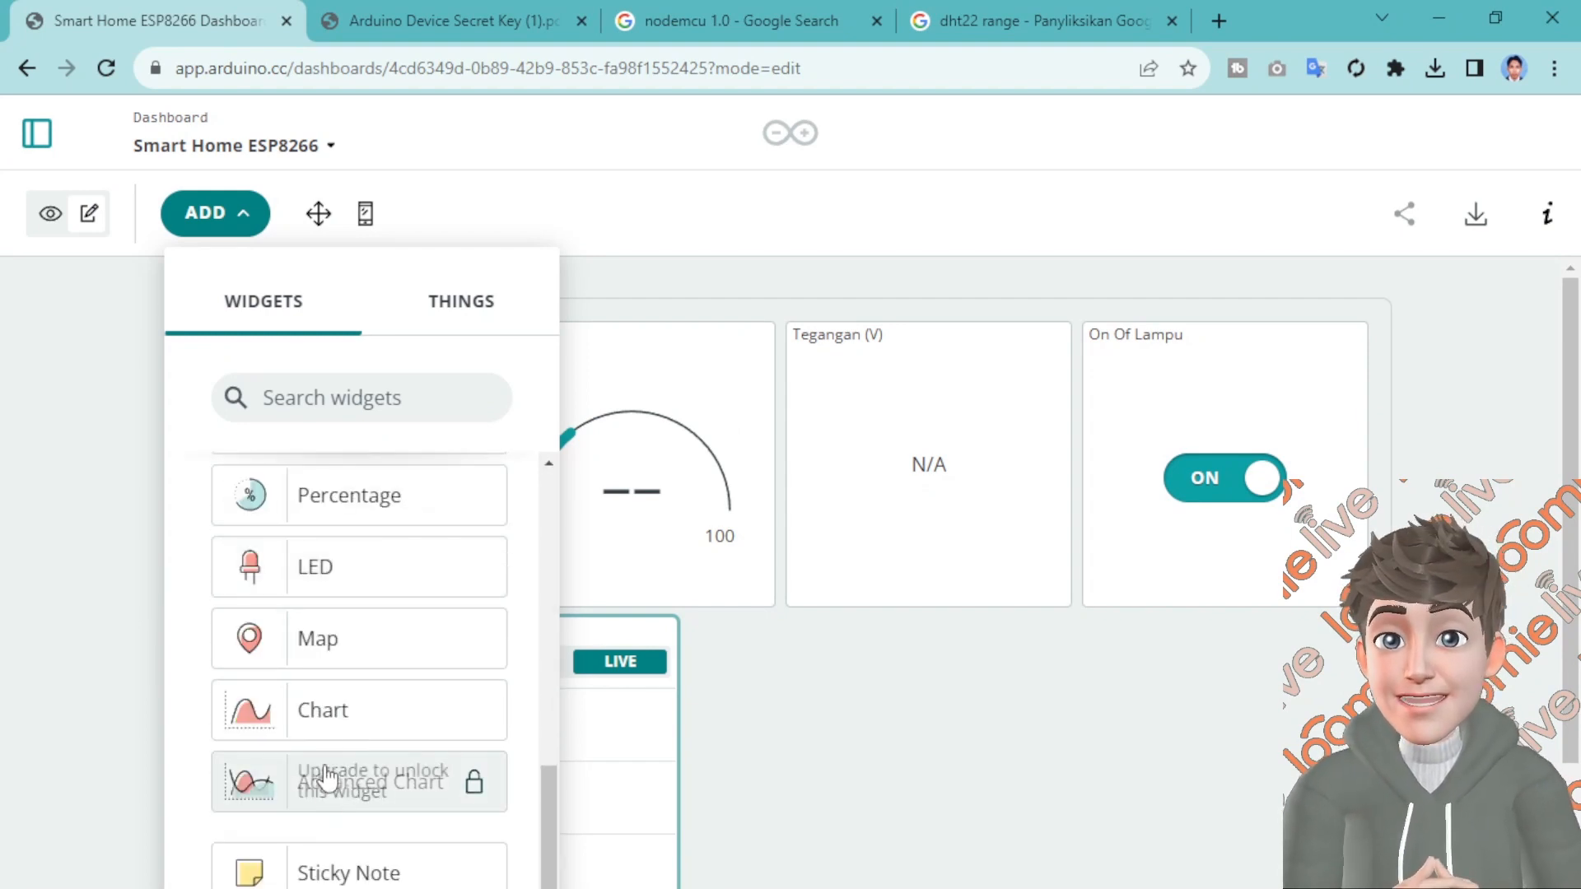
pyautogui.click(328, 710)
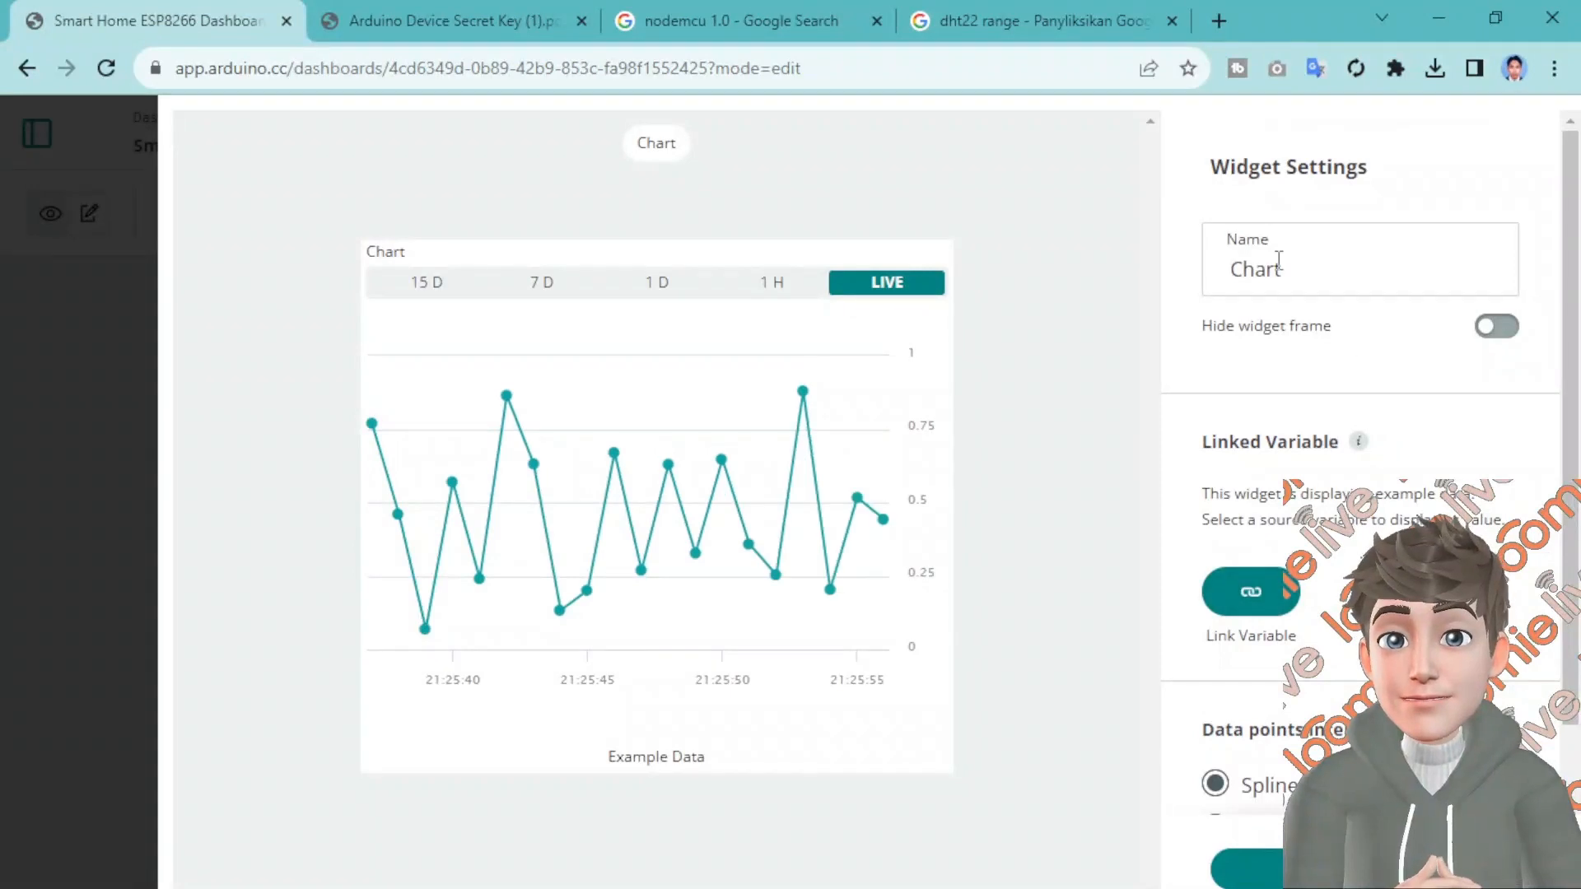
pyautogui.doubleClick(1279, 265)
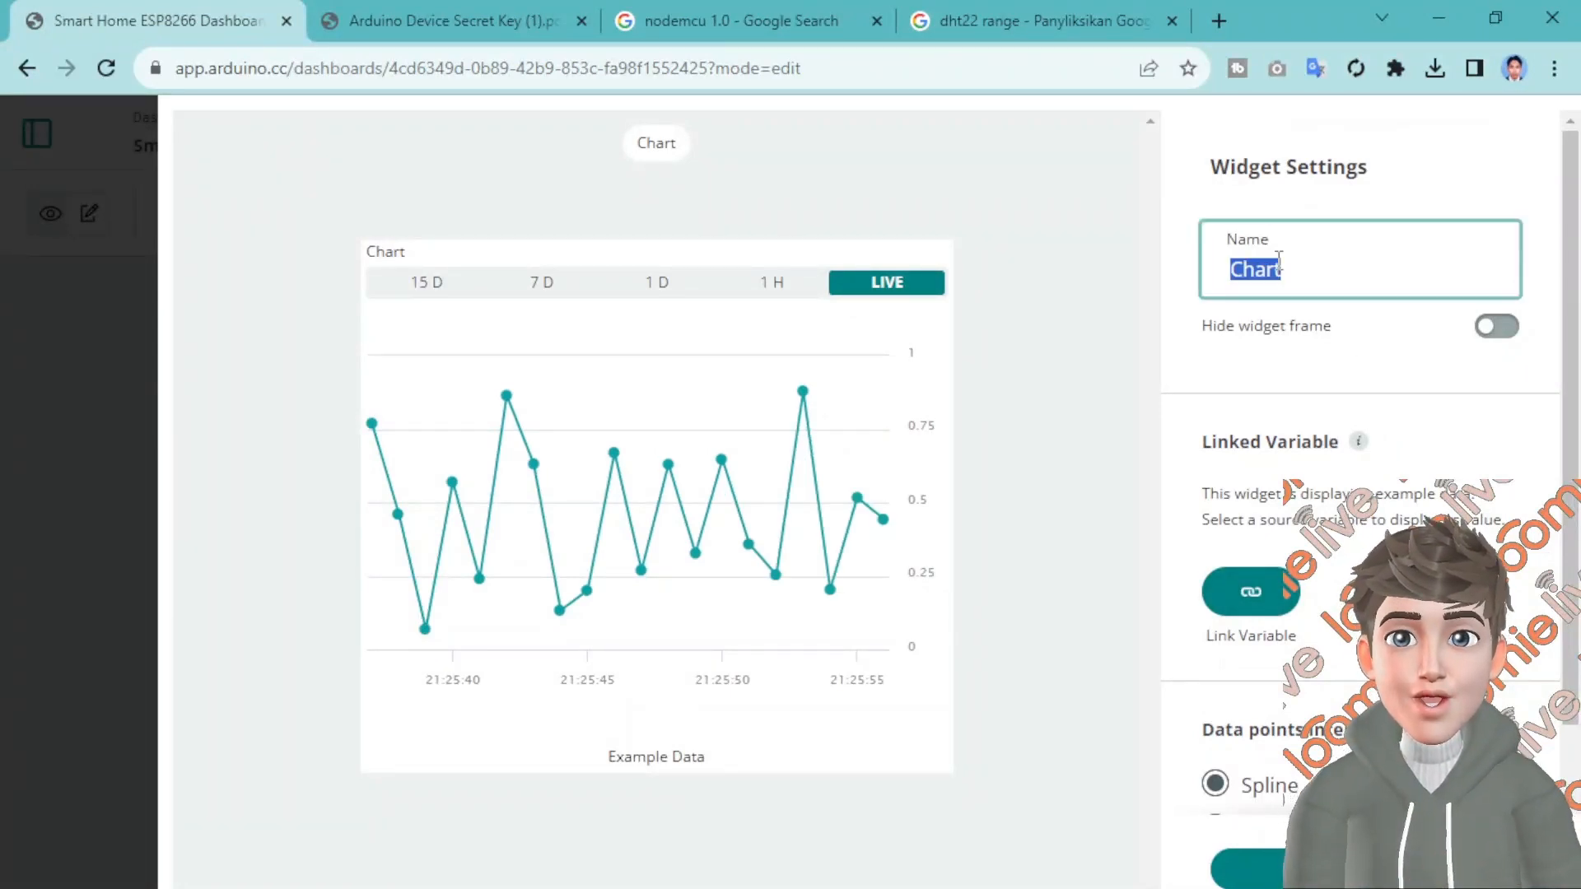
pyautogui.write('Suhu')
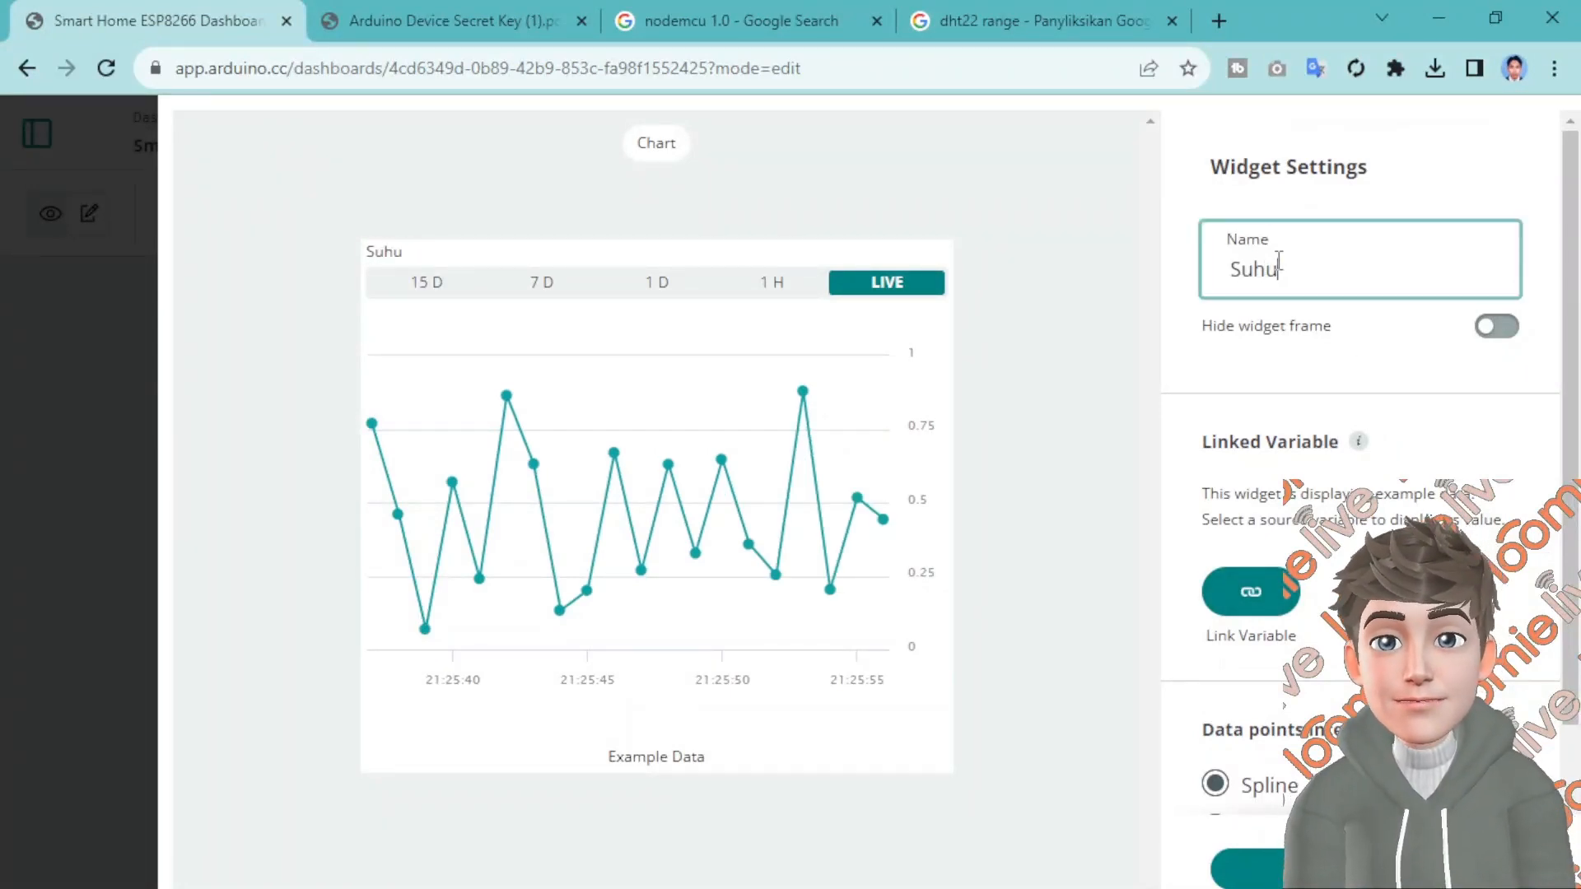
# Link the Suhu chart to the Temperatur variable of the Komponen ESP8266 thing
pyautogui.click(1250, 592)
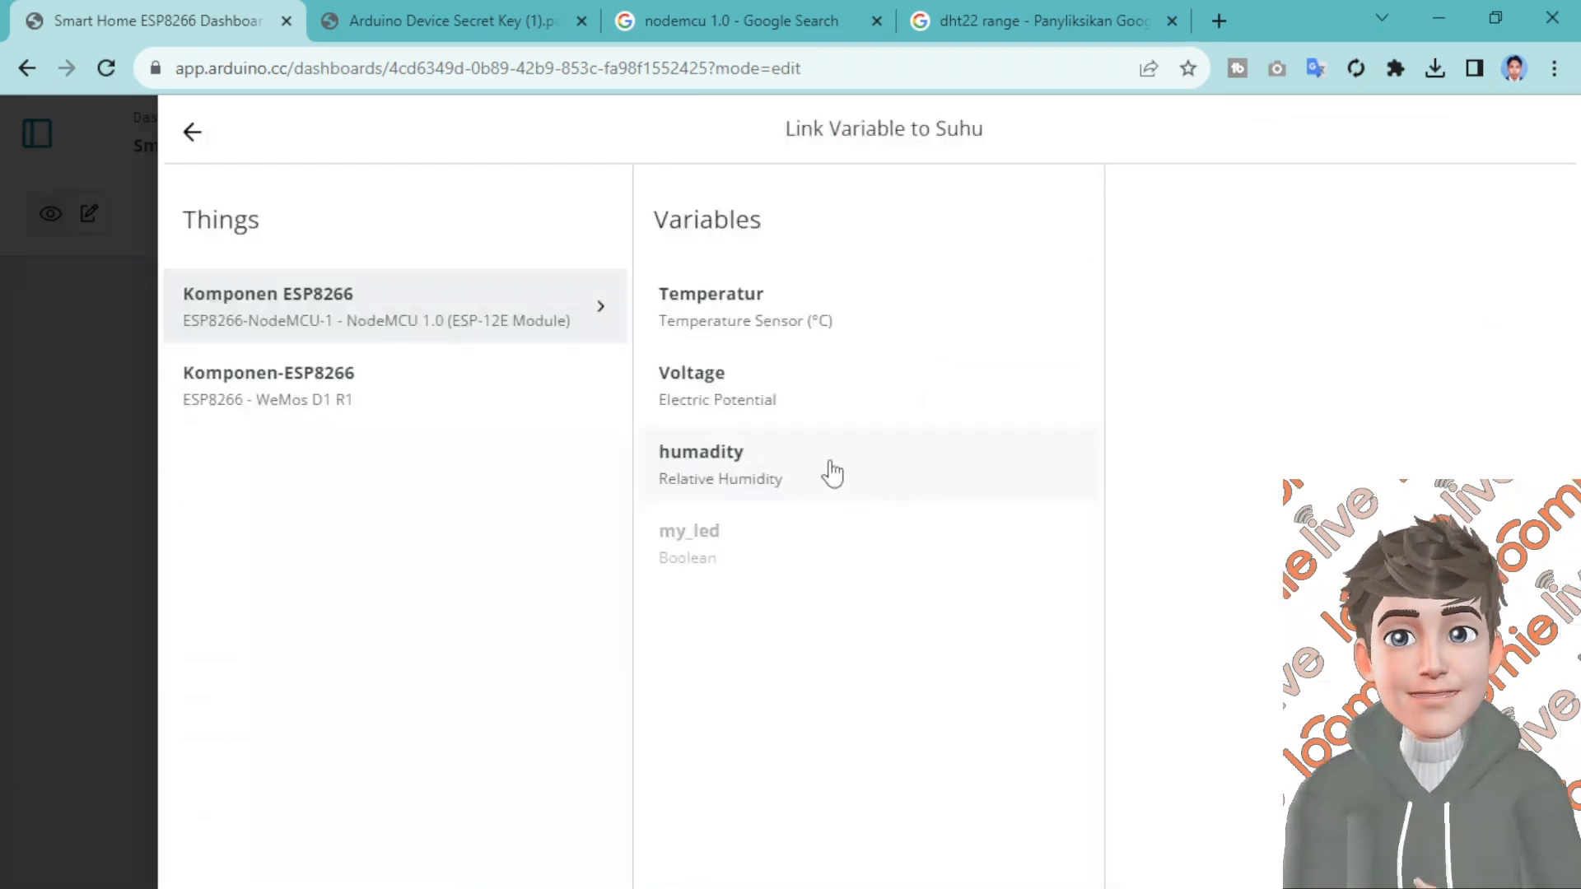
pyautogui.click(753, 317)
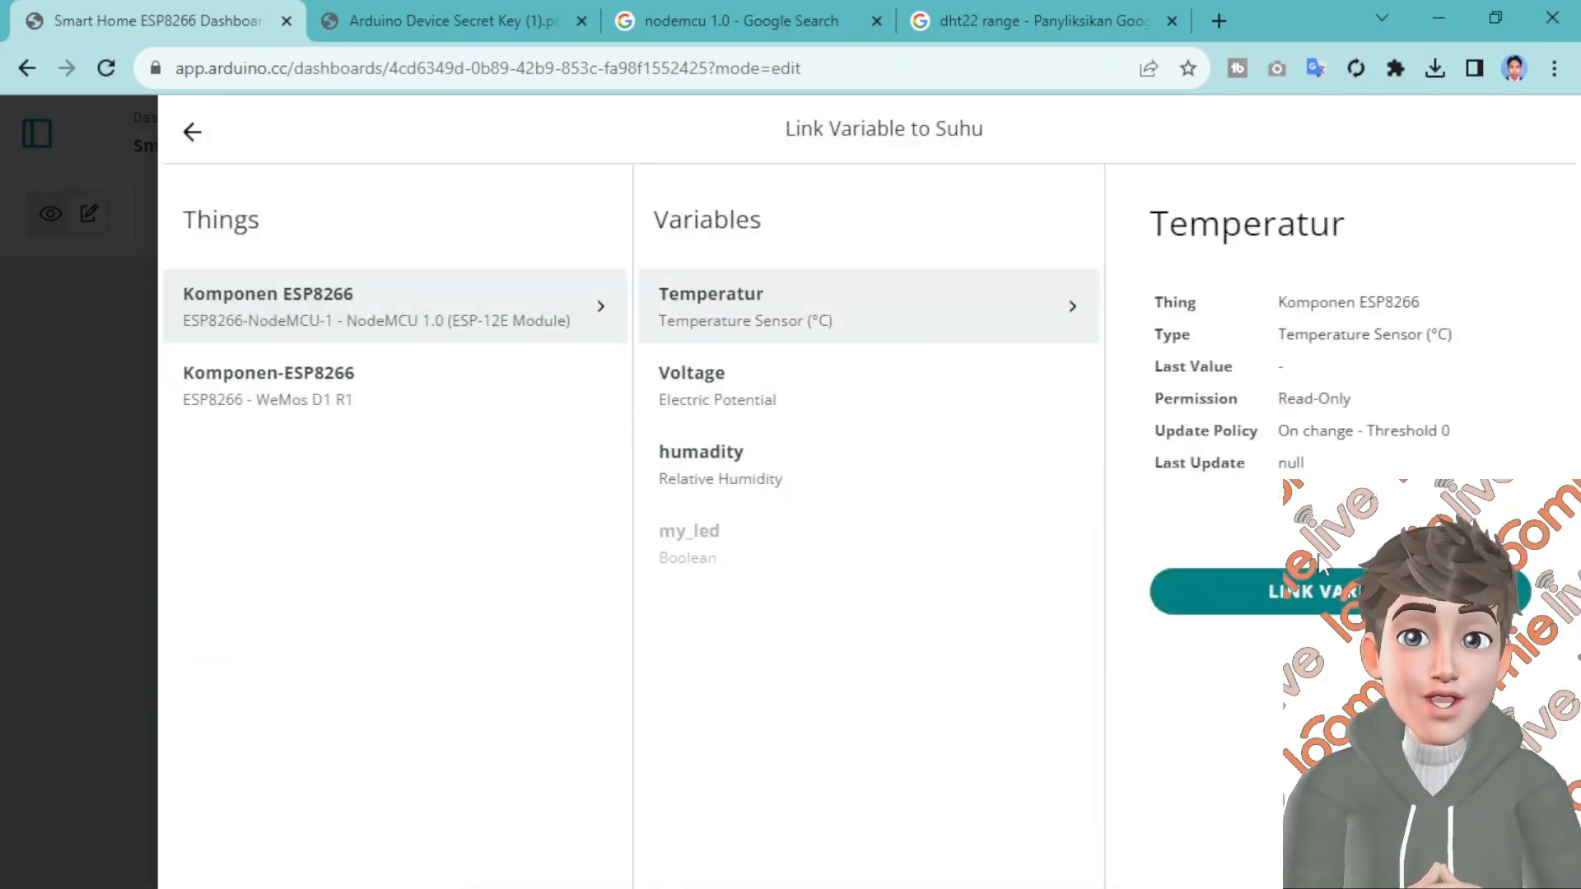
pyautogui.click(1317, 586)
pyautogui.scroll(-2, 1260, 593)
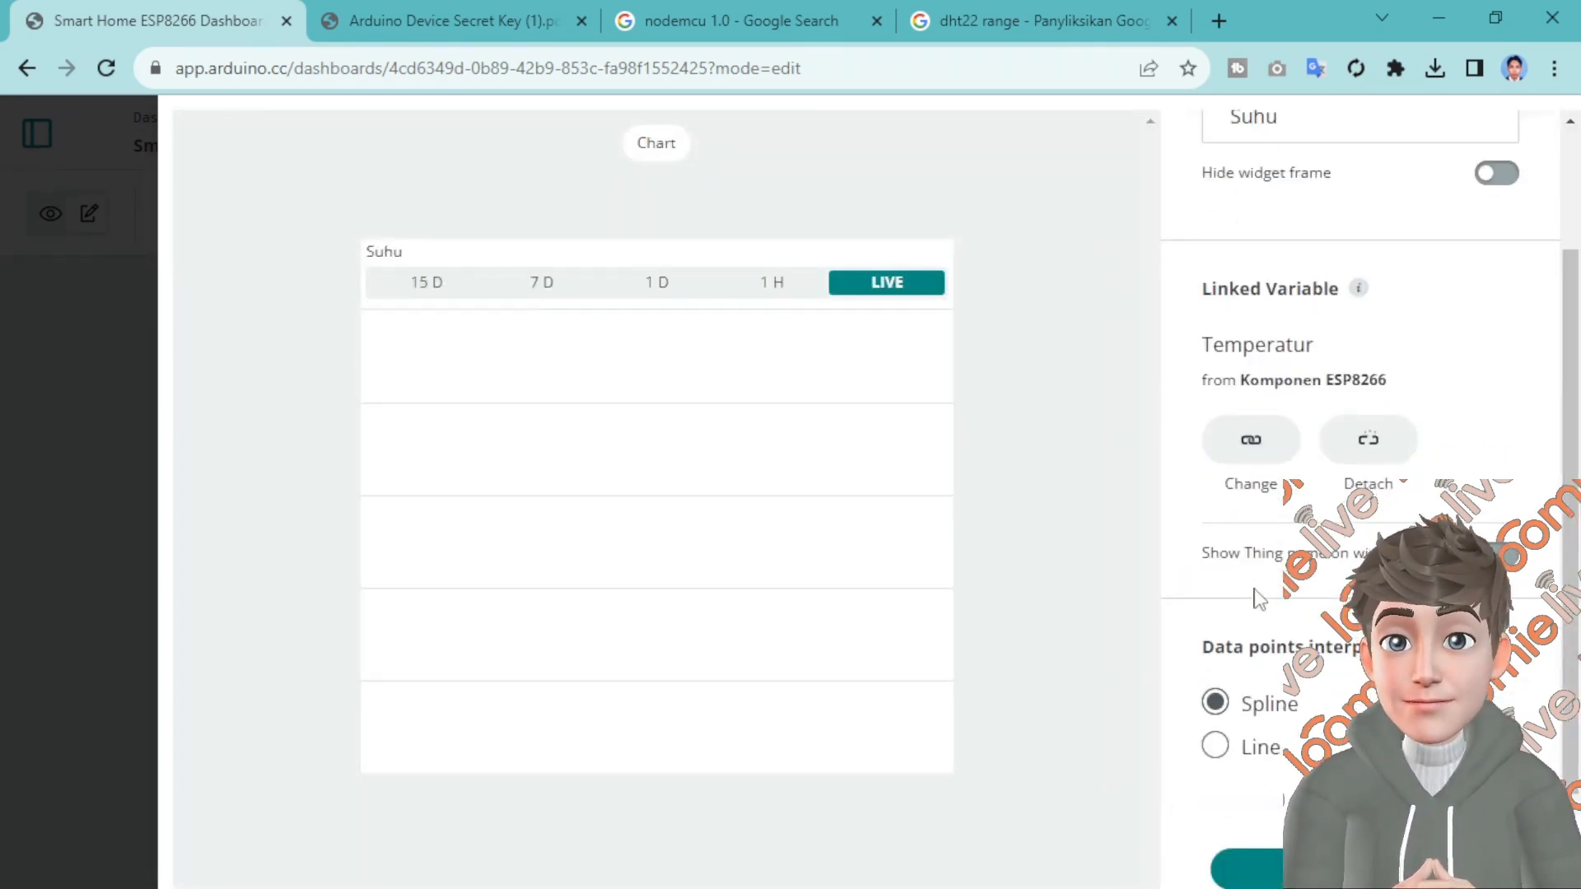
# Set the Suhu chart's data points interpolation to Line and finish its widget settings
pyautogui.click(1215, 748)
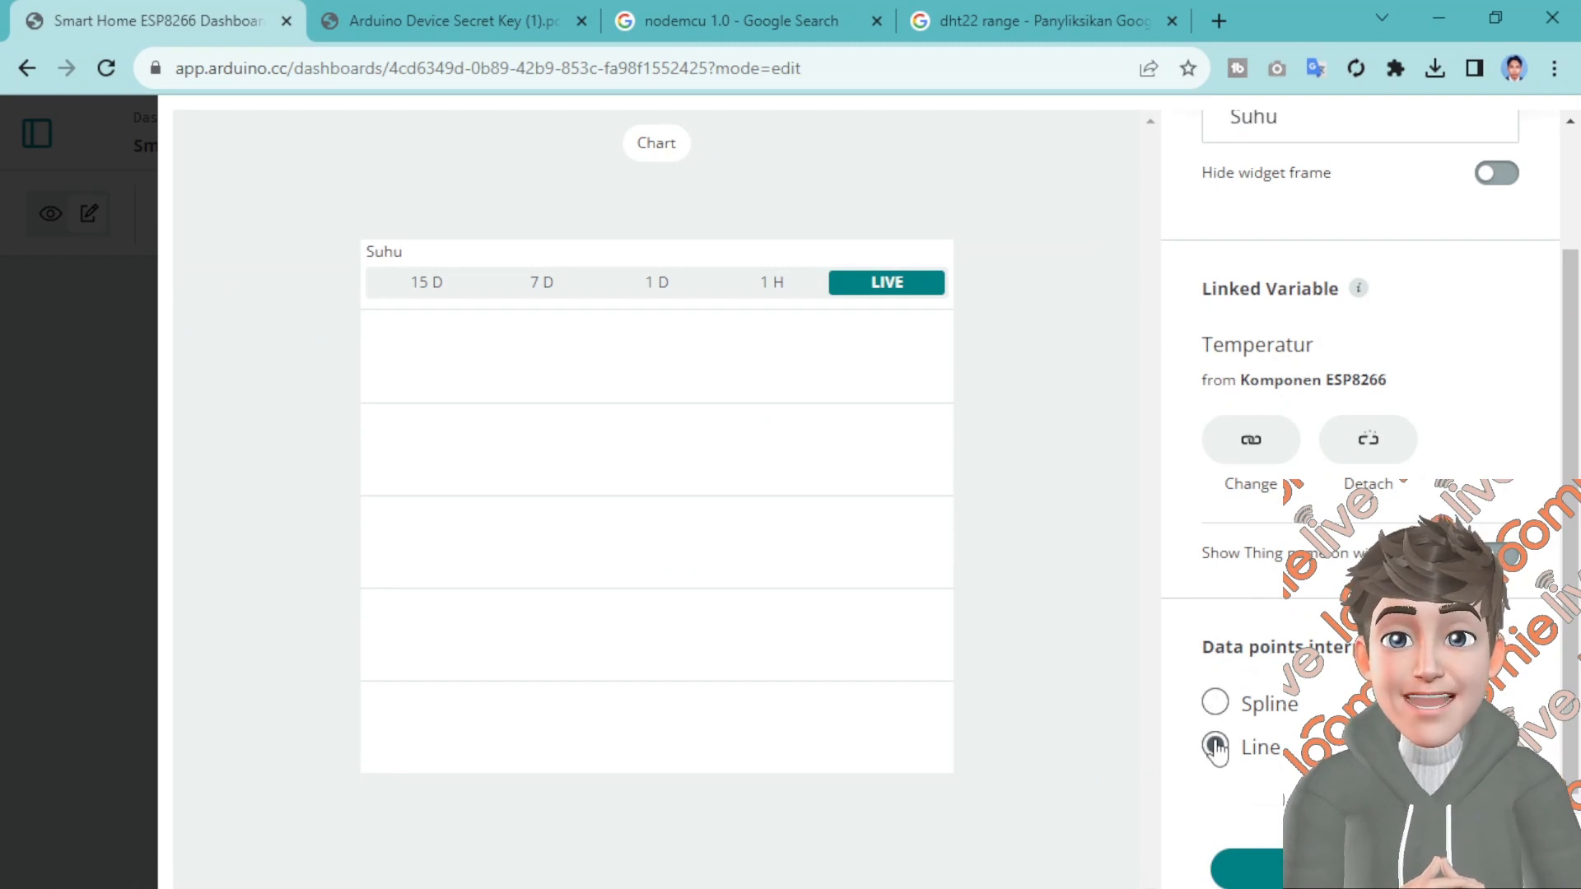
pyautogui.click(1216, 703)
pyautogui.click(1216, 746)
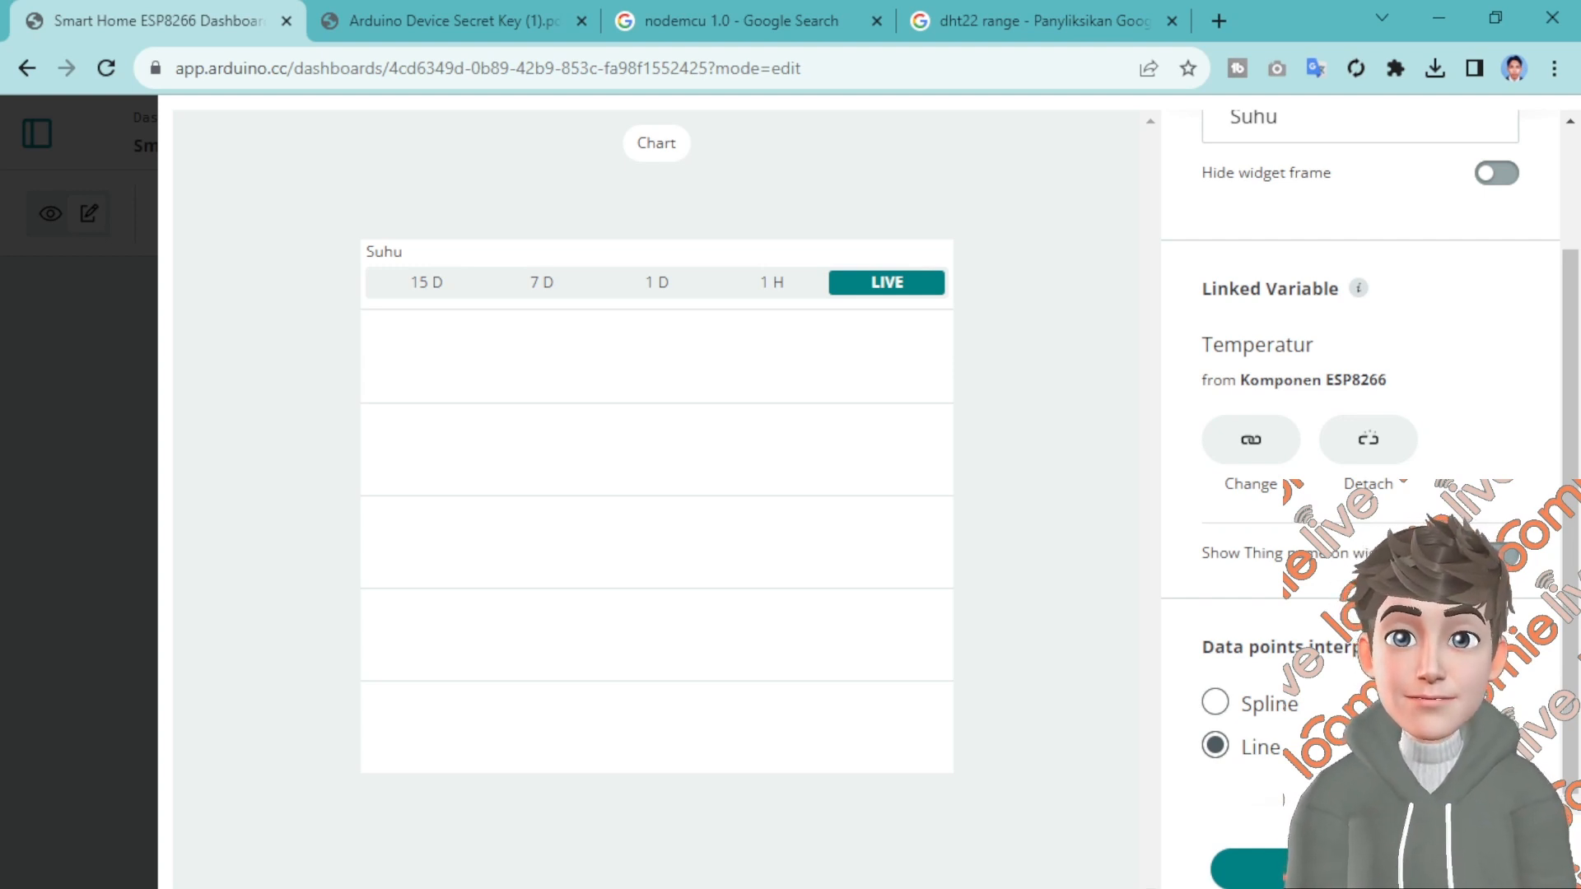
pyautogui.click(1248, 868)
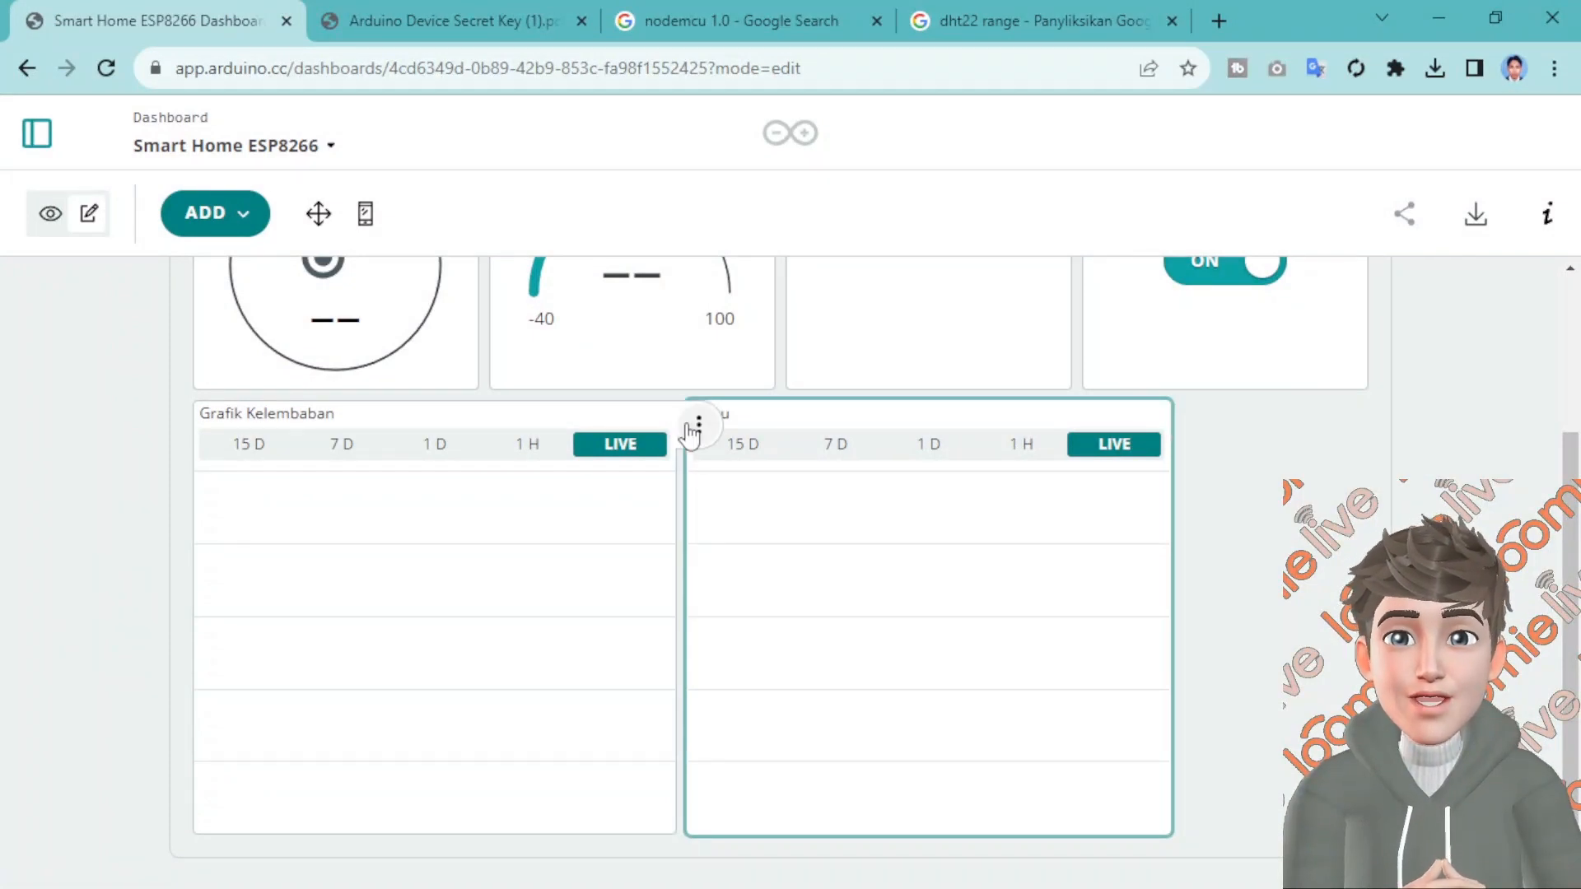
# Set the Grafik Kelembaban chart's data points interpolation to Line and finish its widget settings
pyautogui.click(696, 423)
pyautogui.click(651, 475)
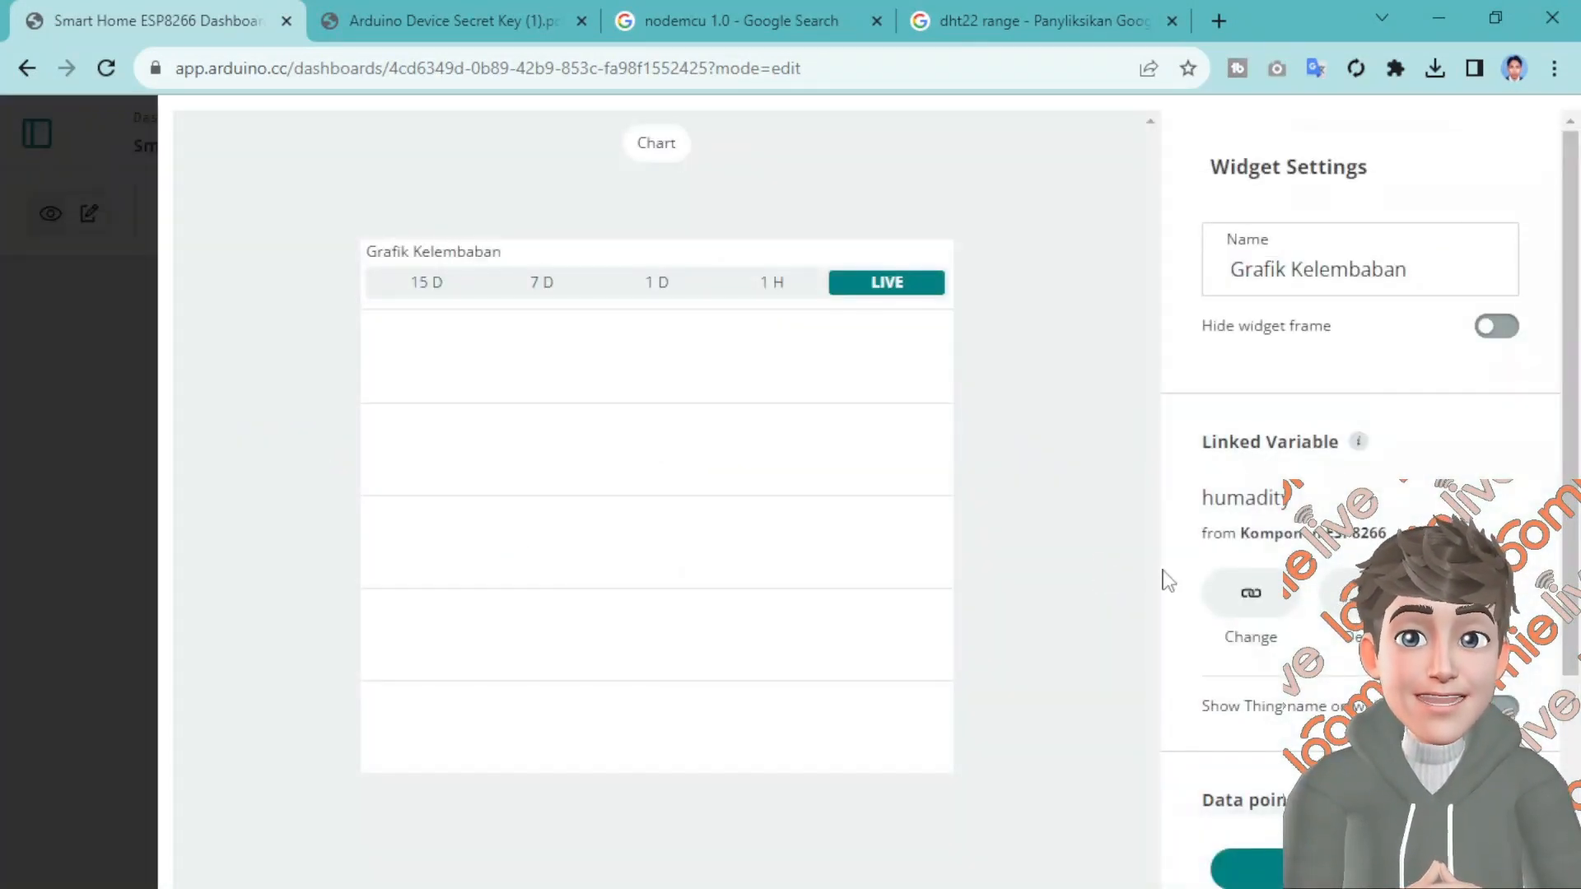
pyautogui.click(1216, 750)
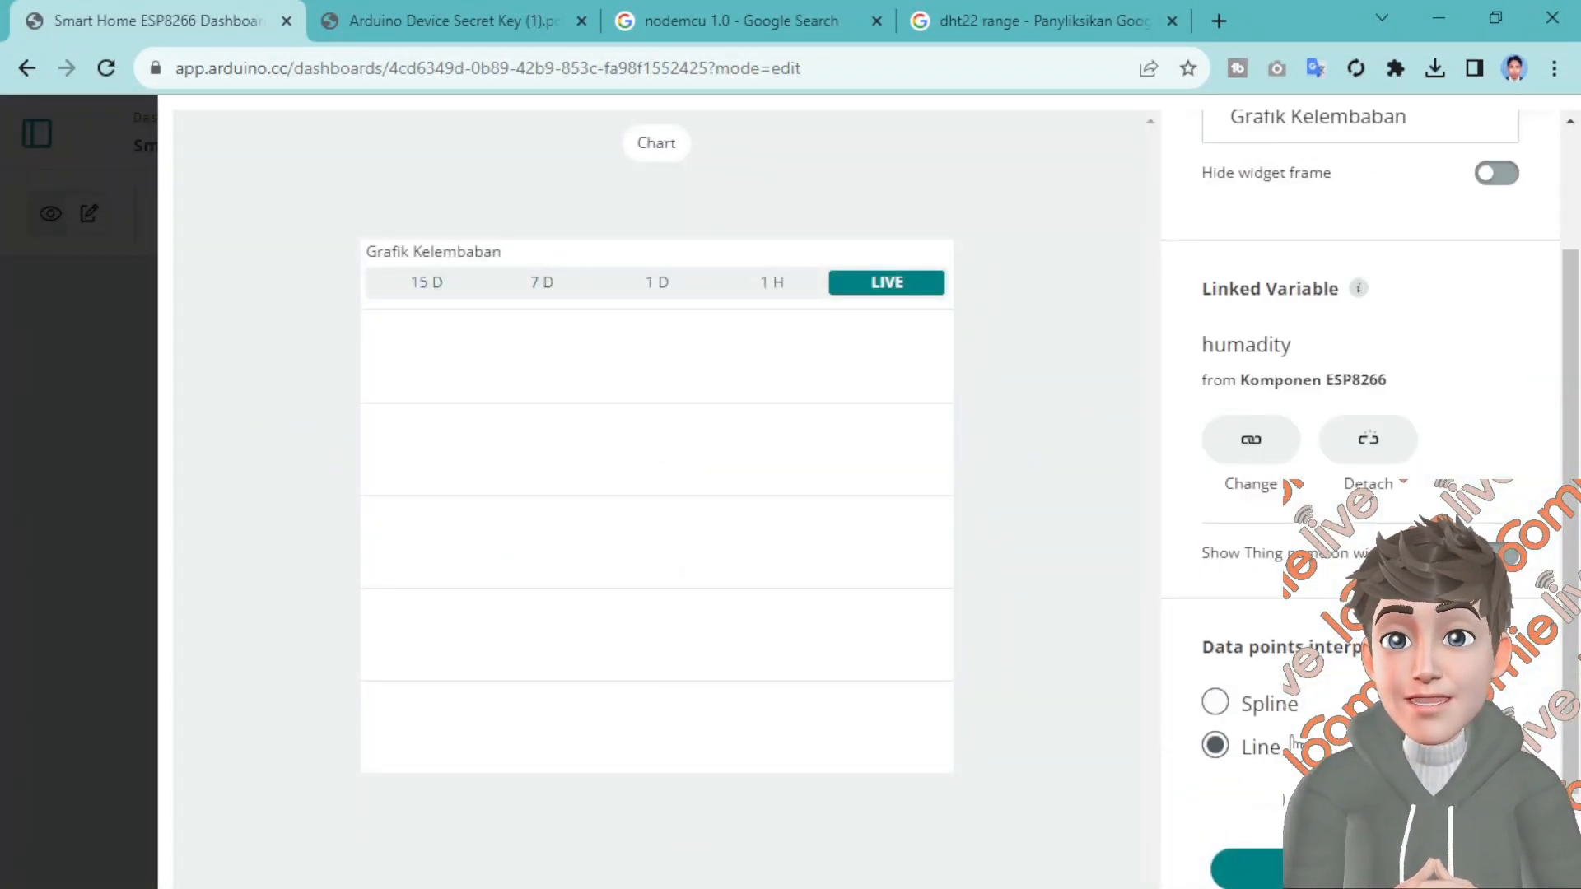
pyautogui.click(1247, 868)
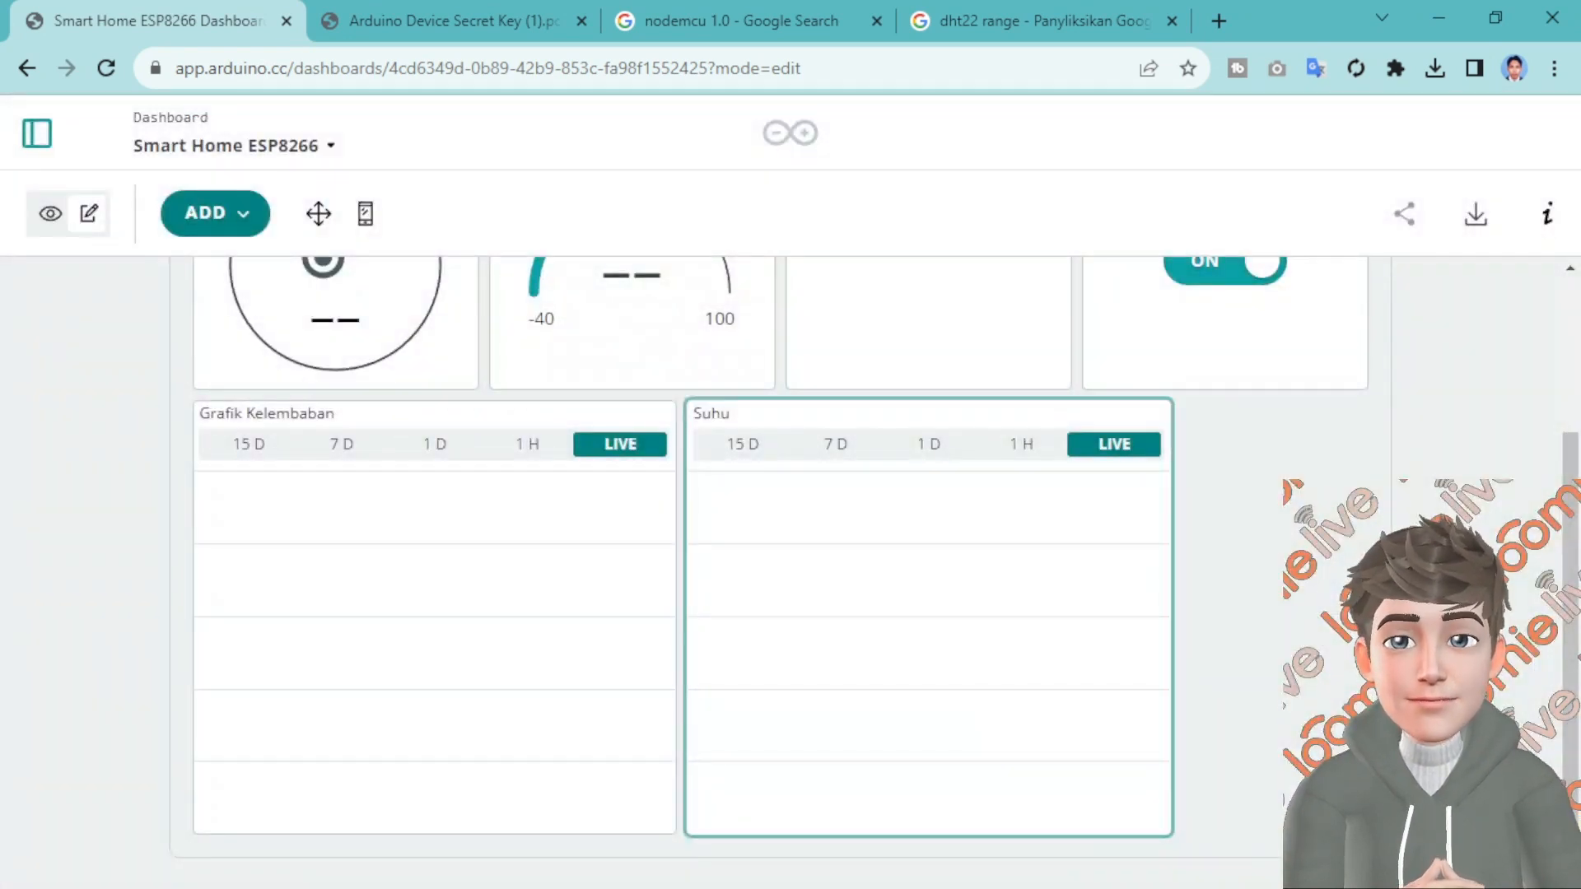
# Reduce the browser page zoom by two levels to fit the whole dashboard
pyautogui.click(1553, 68)
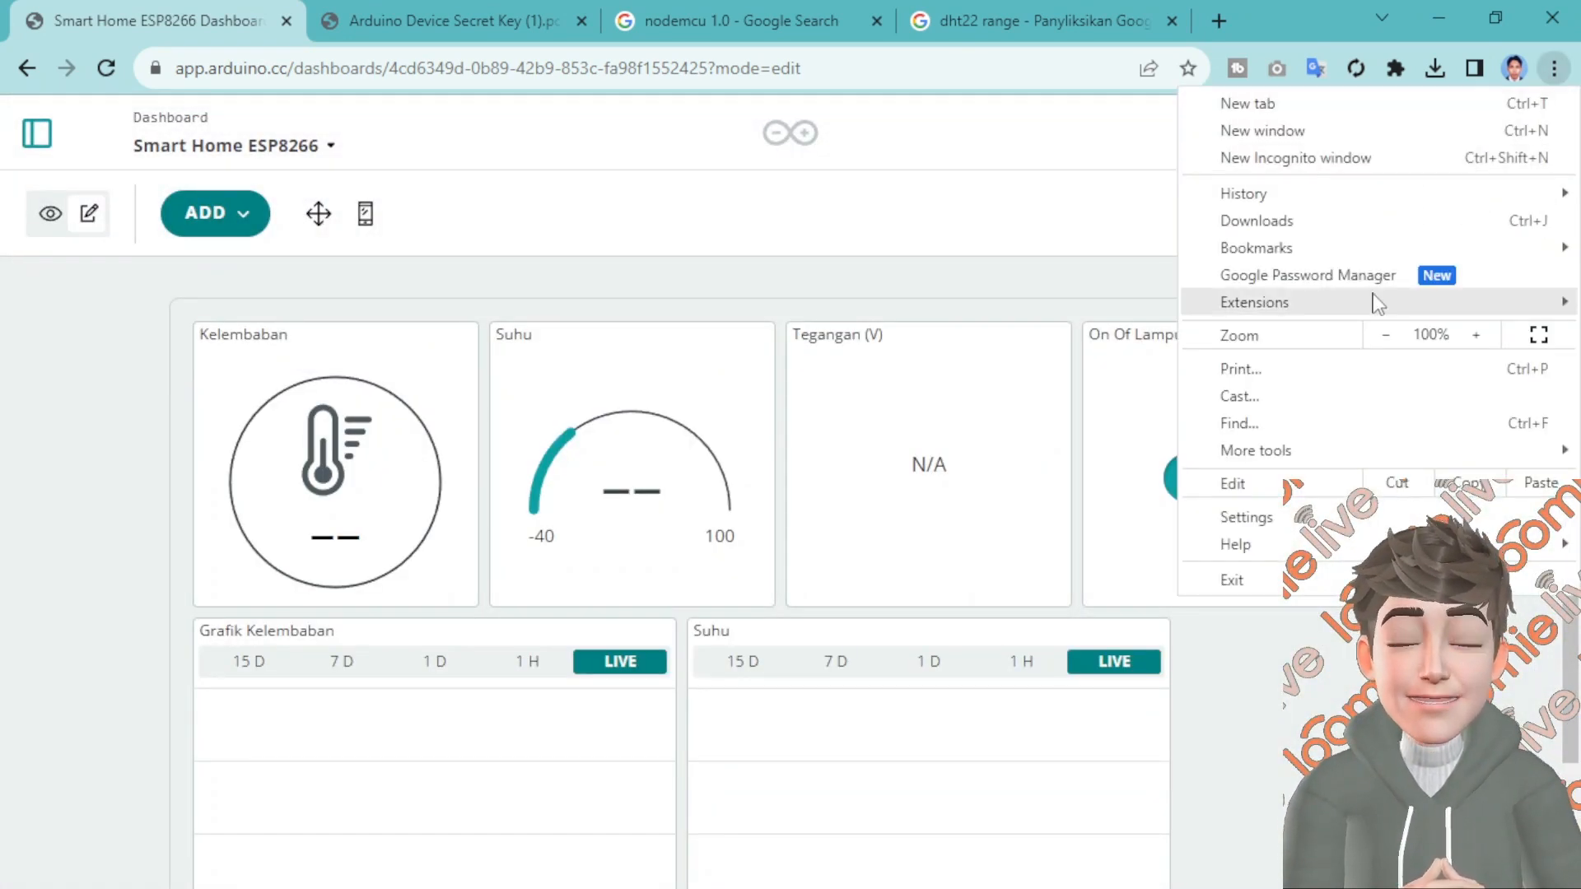
pyautogui.click(1388, 336)
pyautogui.click(1392, 335)
pyautogui.click(970, 663)
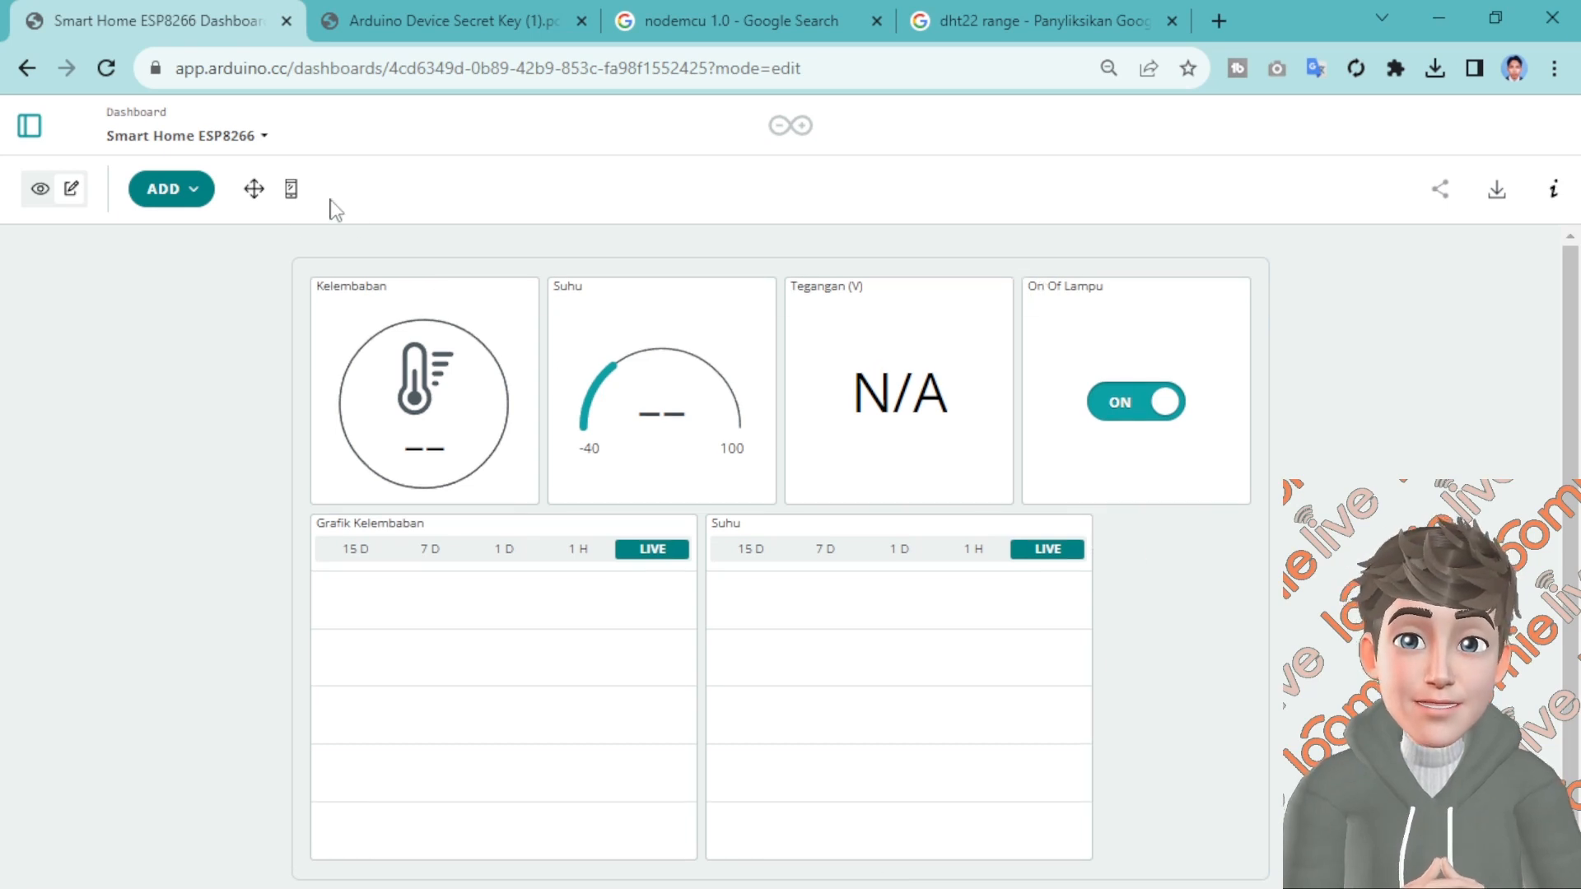
# Arrange the Grafik Kelembaban and Suhu charts side by side at equal size, each spanning two upper widgets, and preview the saved layout
pyautogui.click(252, 195)
pyautogui.scroll(-1, 1080, 845)
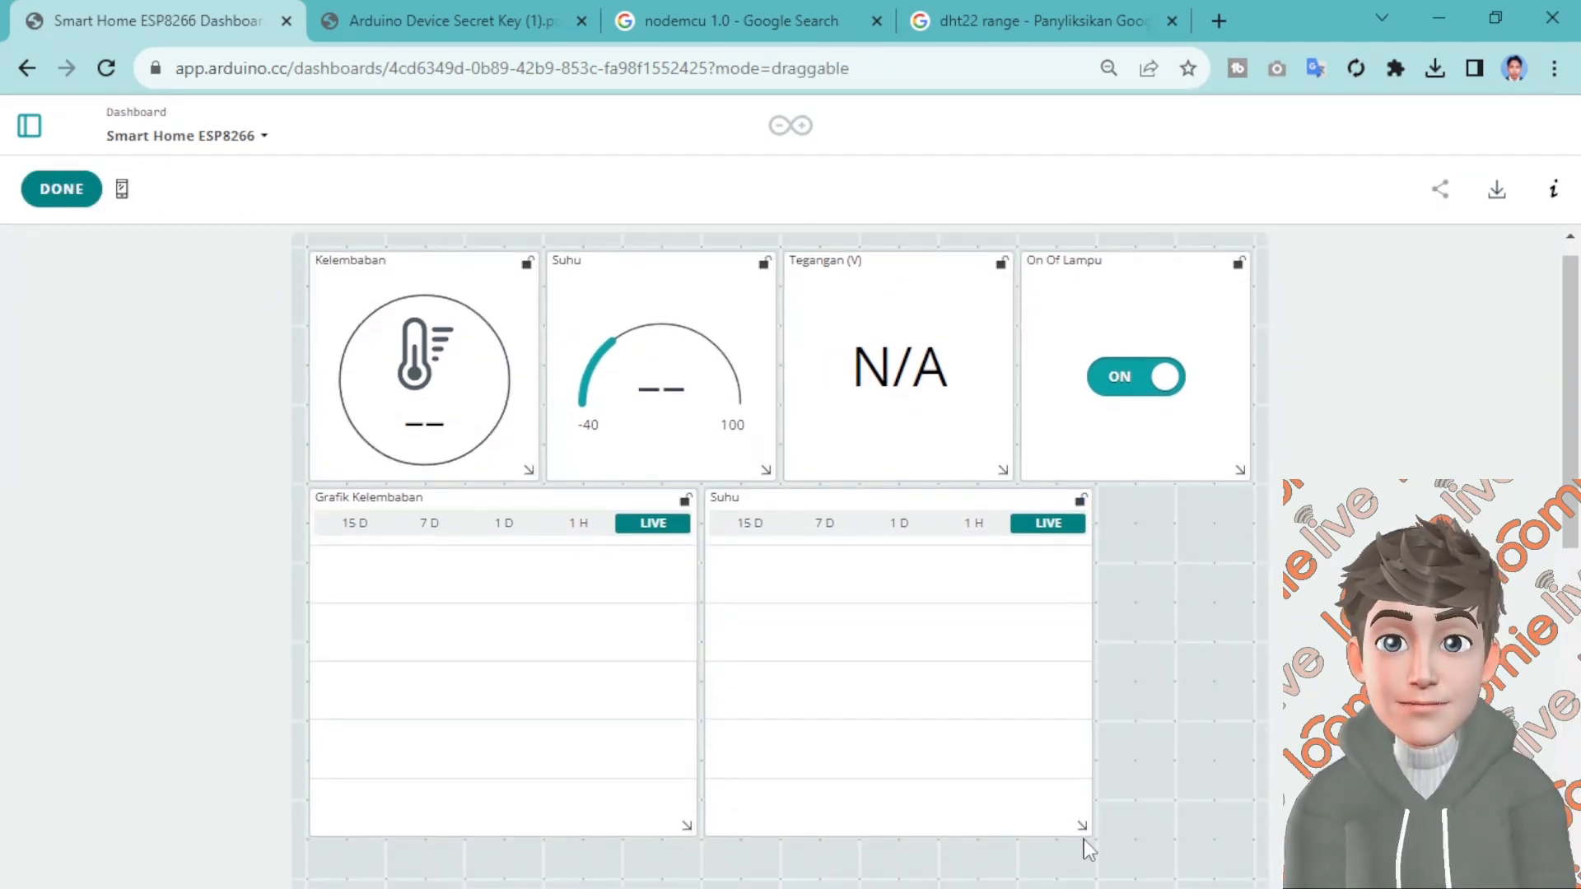
pyautogui.moveTo(1081, 823); pyautogui.dragTo(1270, 797)
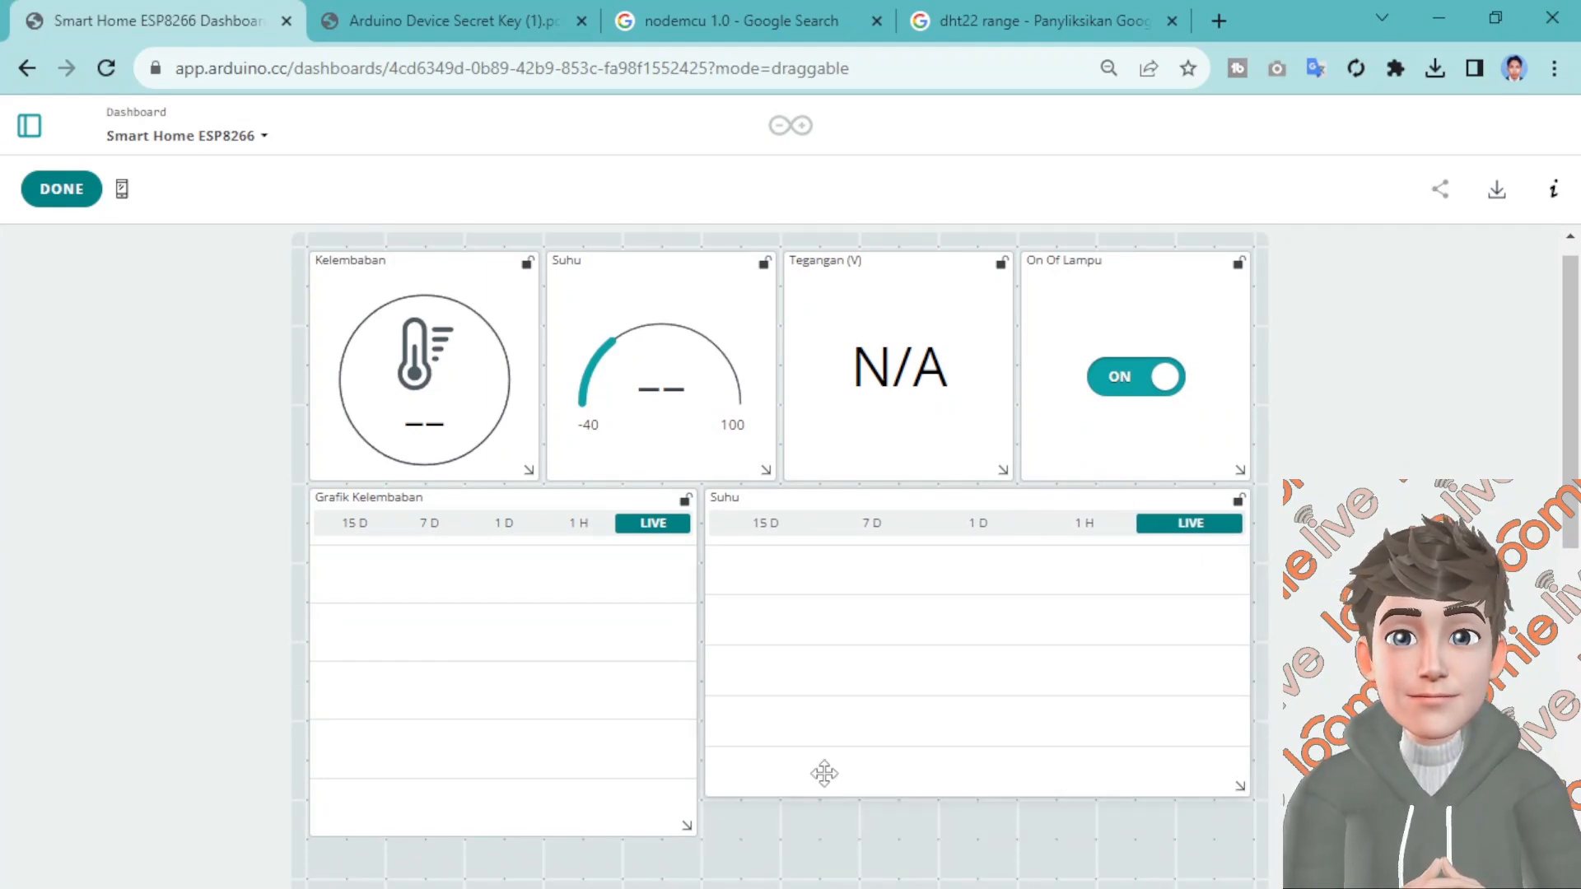
pyautogui.moveTo(691, 821); pyautogui.dragTo(682, 739)
pyautogui.moveTo(676, 683); pyautogui.dragTo(741, 682)
pyautogui.moveTo(1233, 790); pyautogui.dragTo(1140, 730)
pyautogui.moveTo(1051, 684); pyautogui.dragTo(1083, 639)
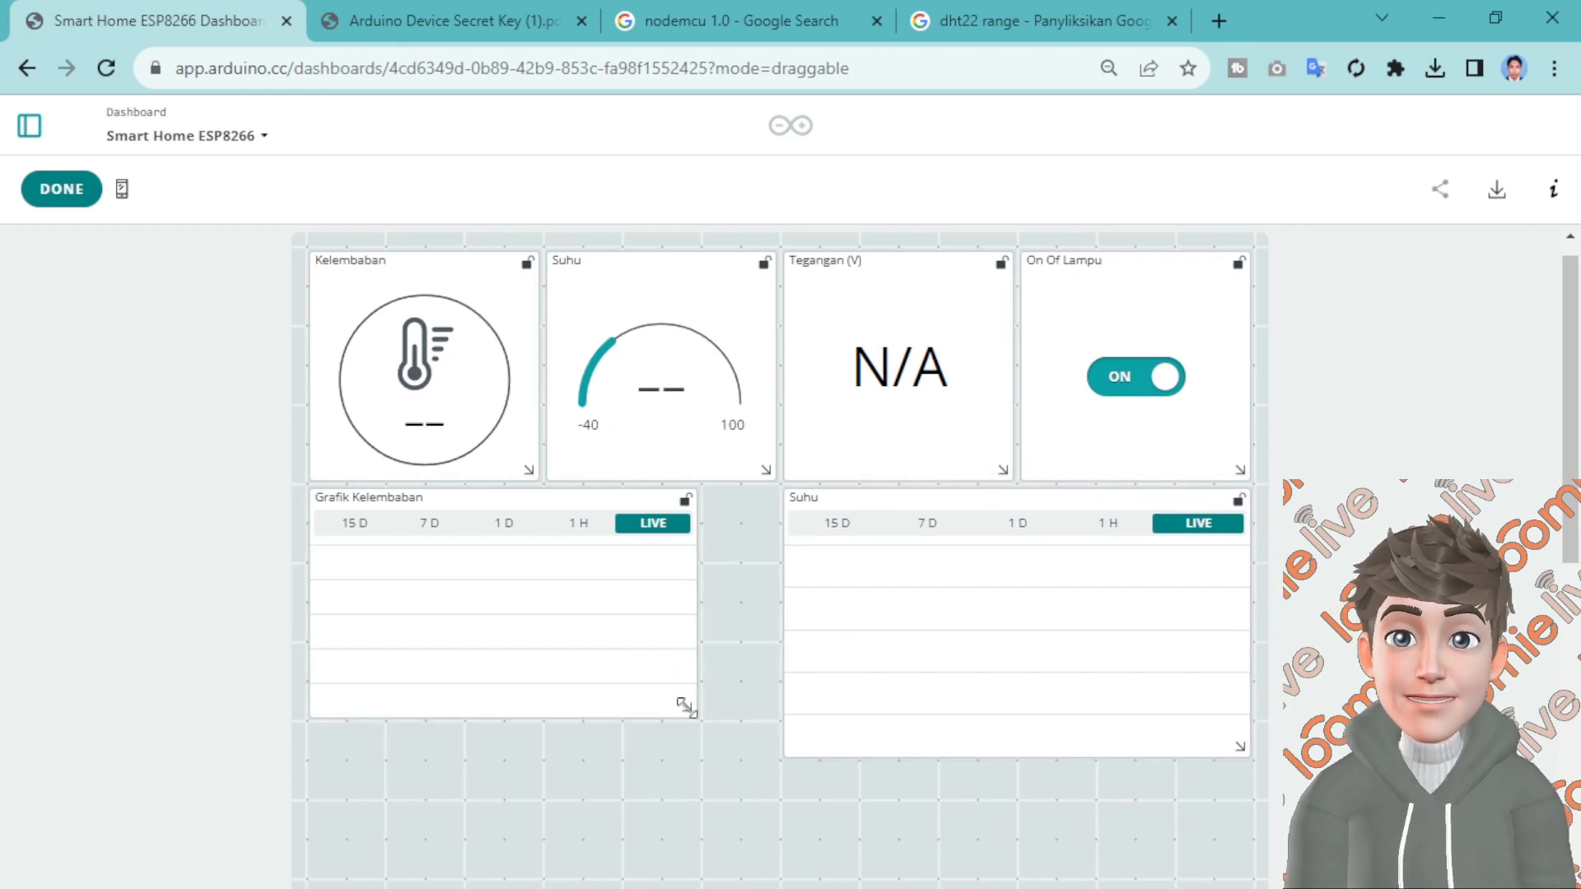
pyautogui.moveTo(686, 705); pyautogui.dragTo(769, 745)
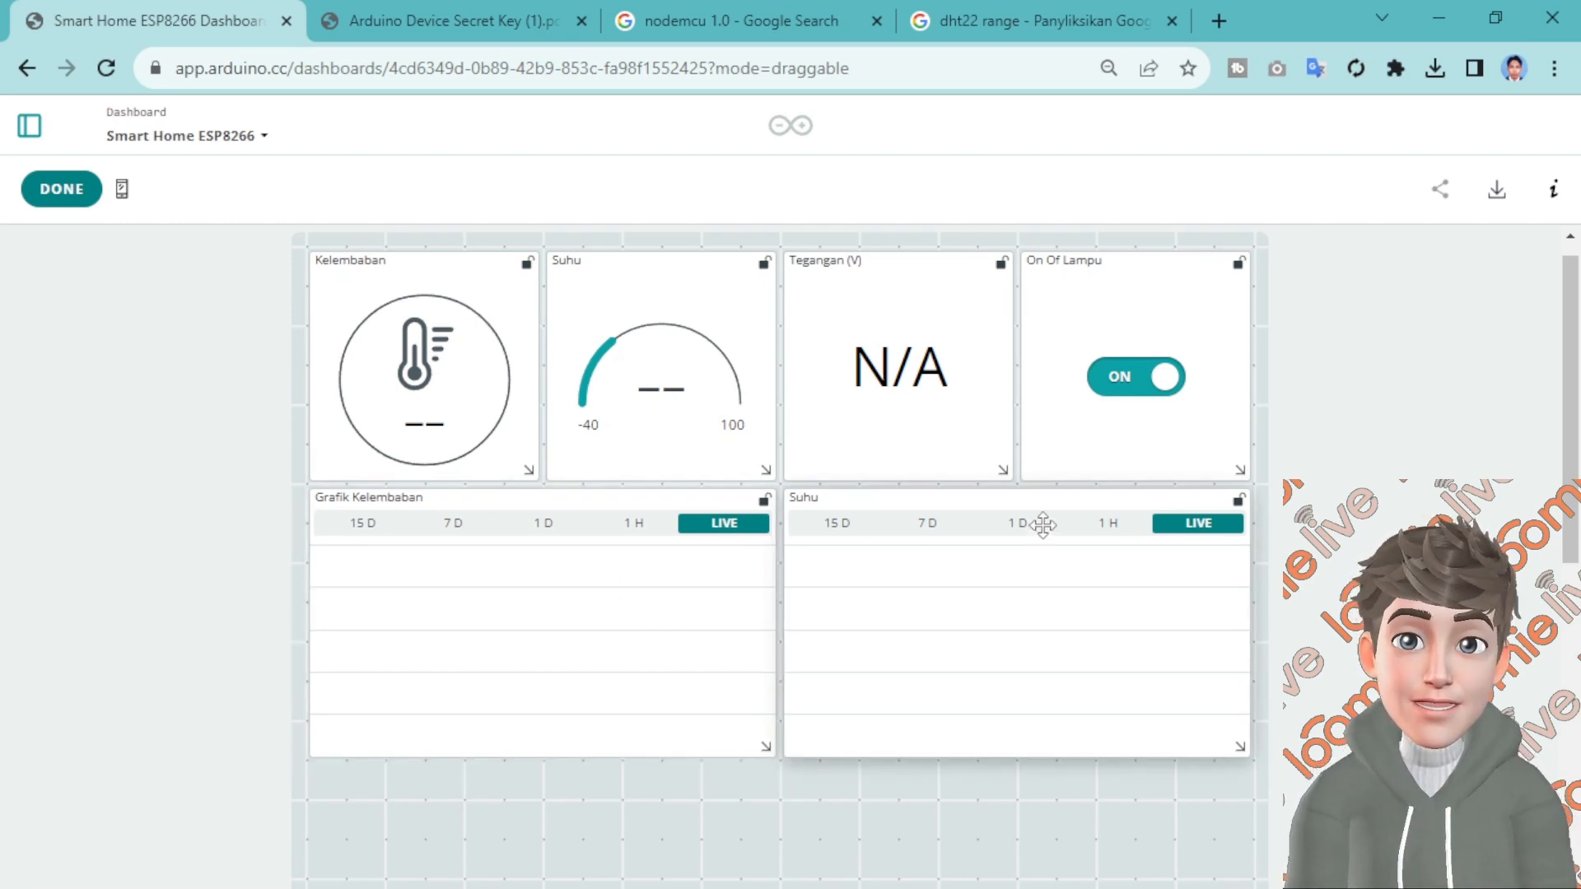
pyautogui.click(55, 188)
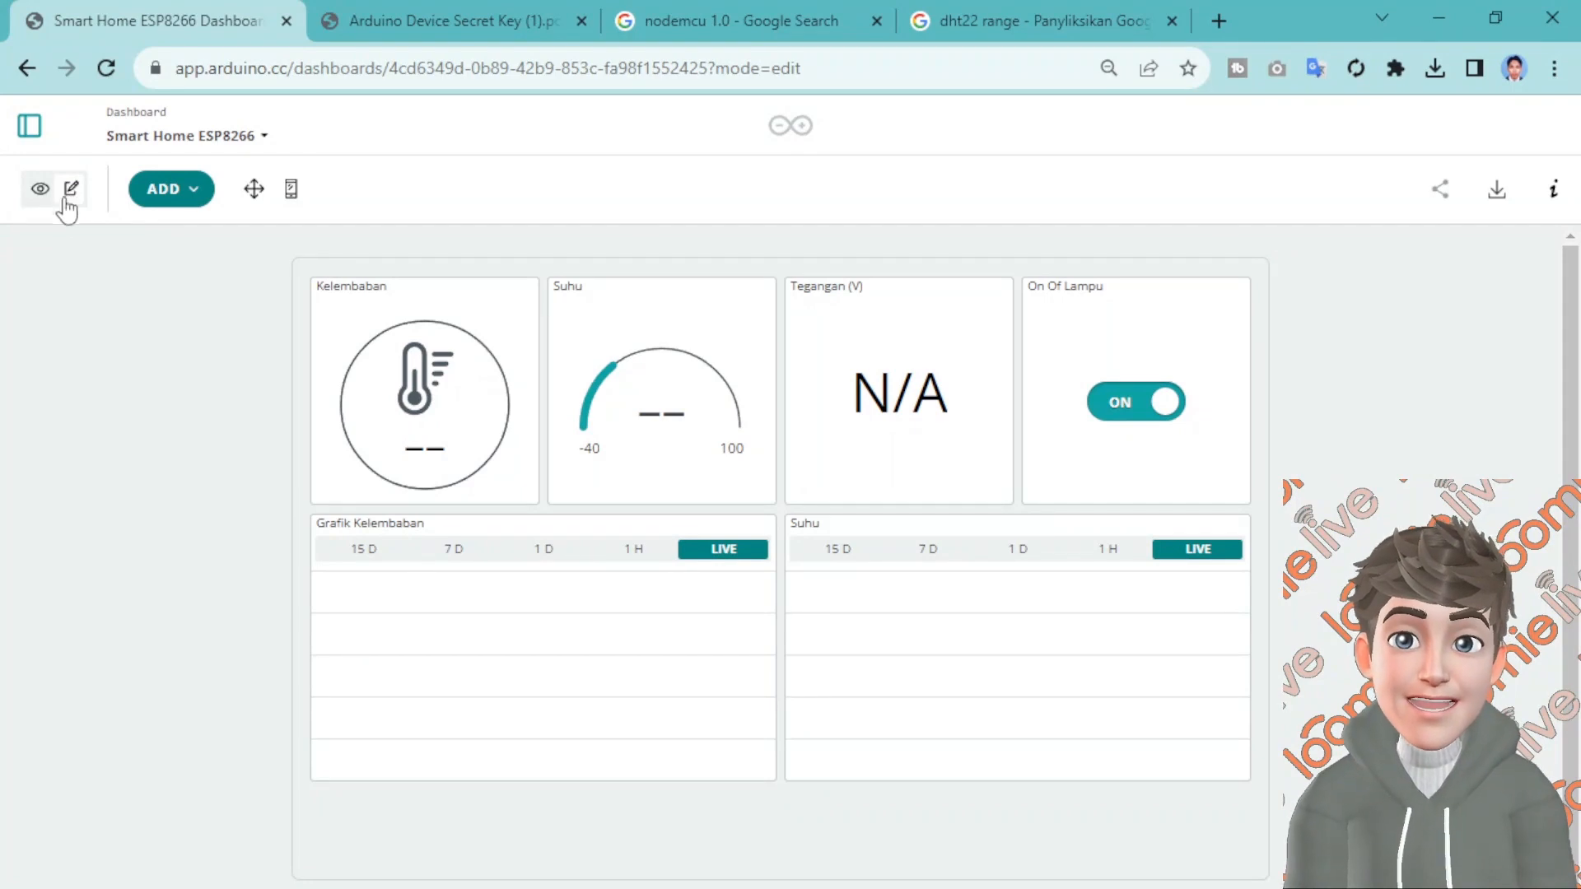
pyautogui.click(40, 190)
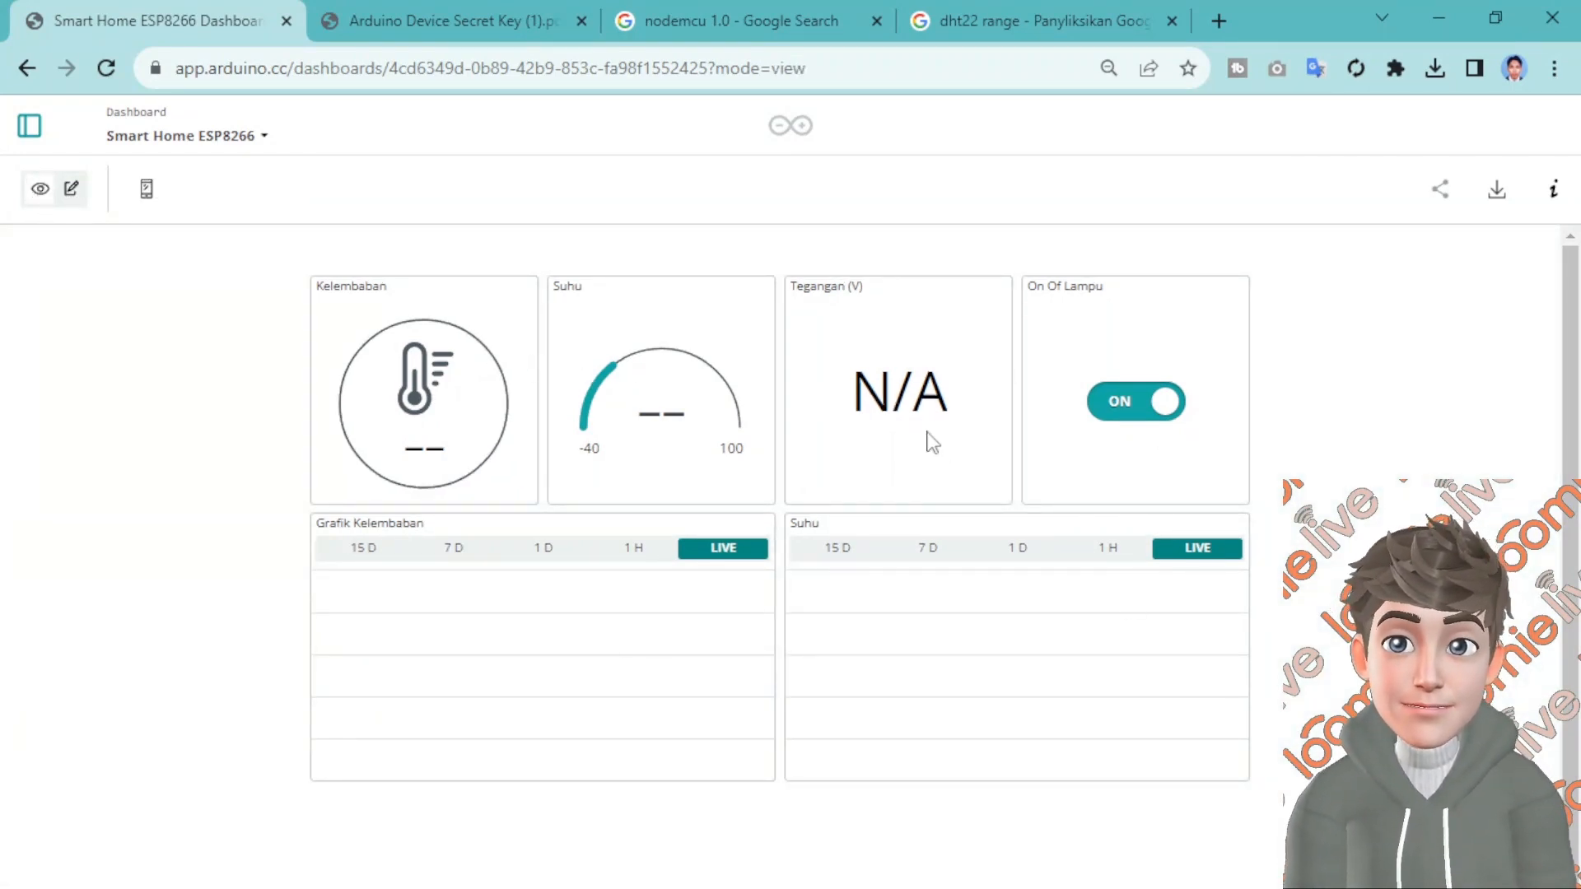
# Return to editing the dashboard and rename the Suhu chart widget to Grafik Suhu
pyautogui.click(73, 191)
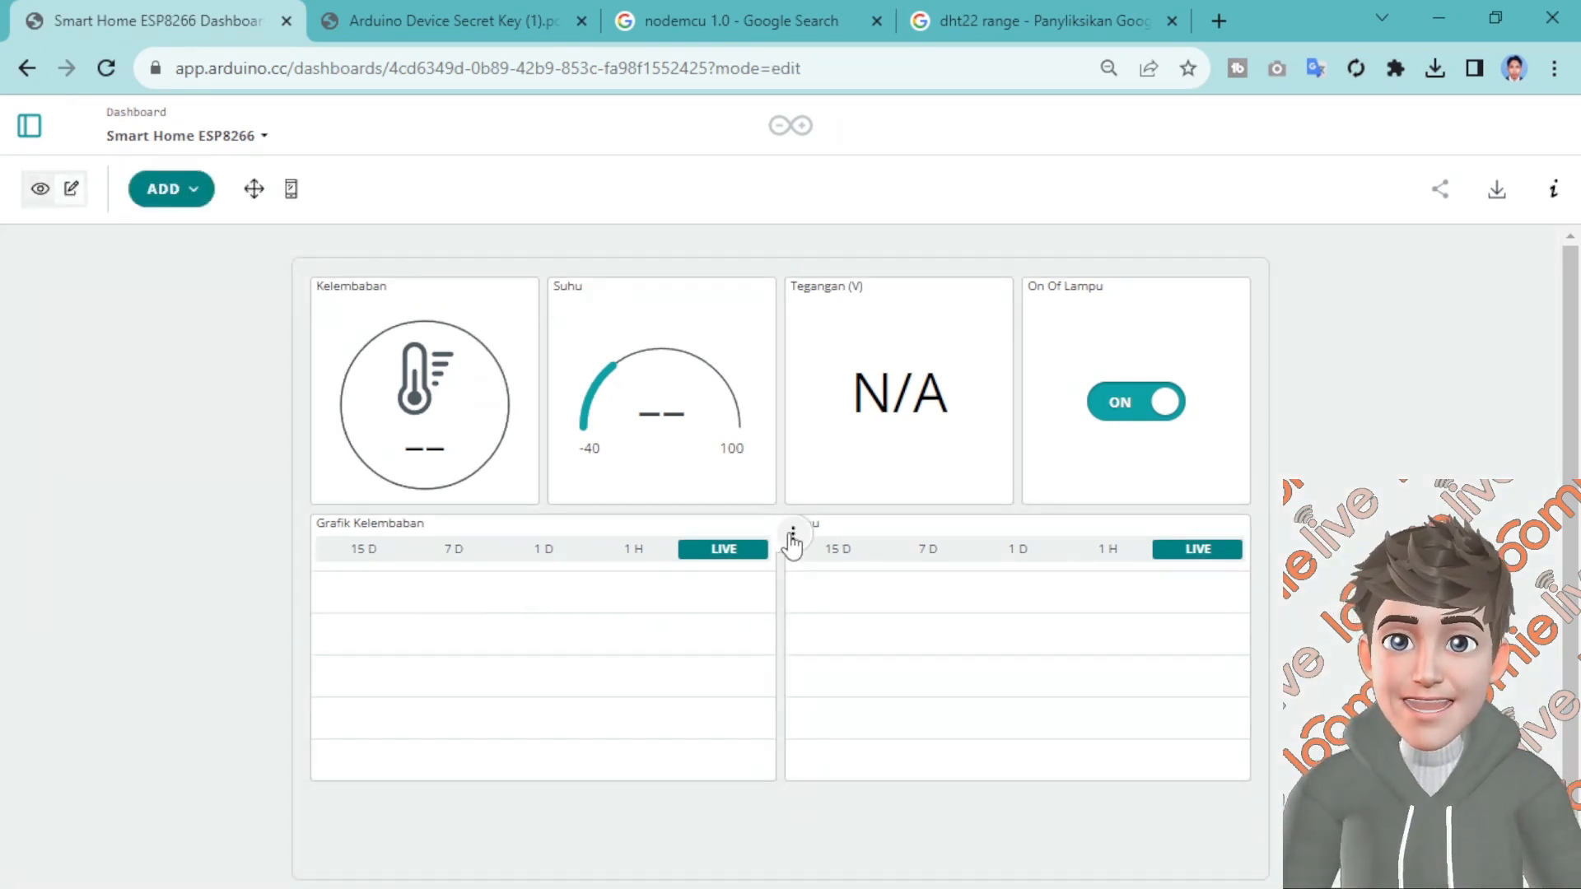
pyautogui.click(1261, 533)
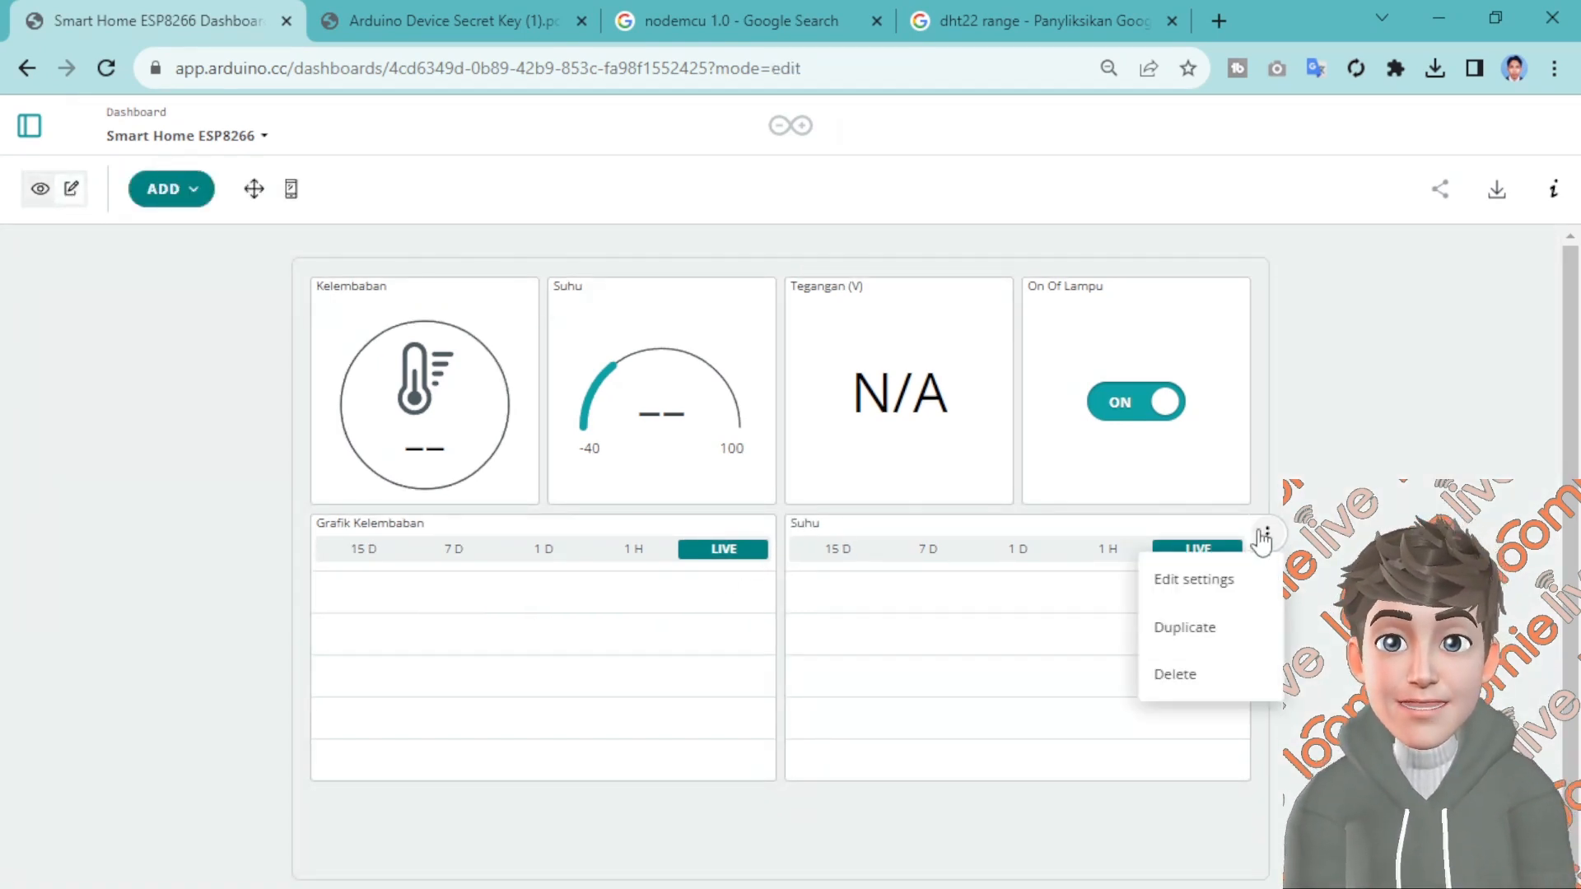
pyautogui.click(1221, 579)
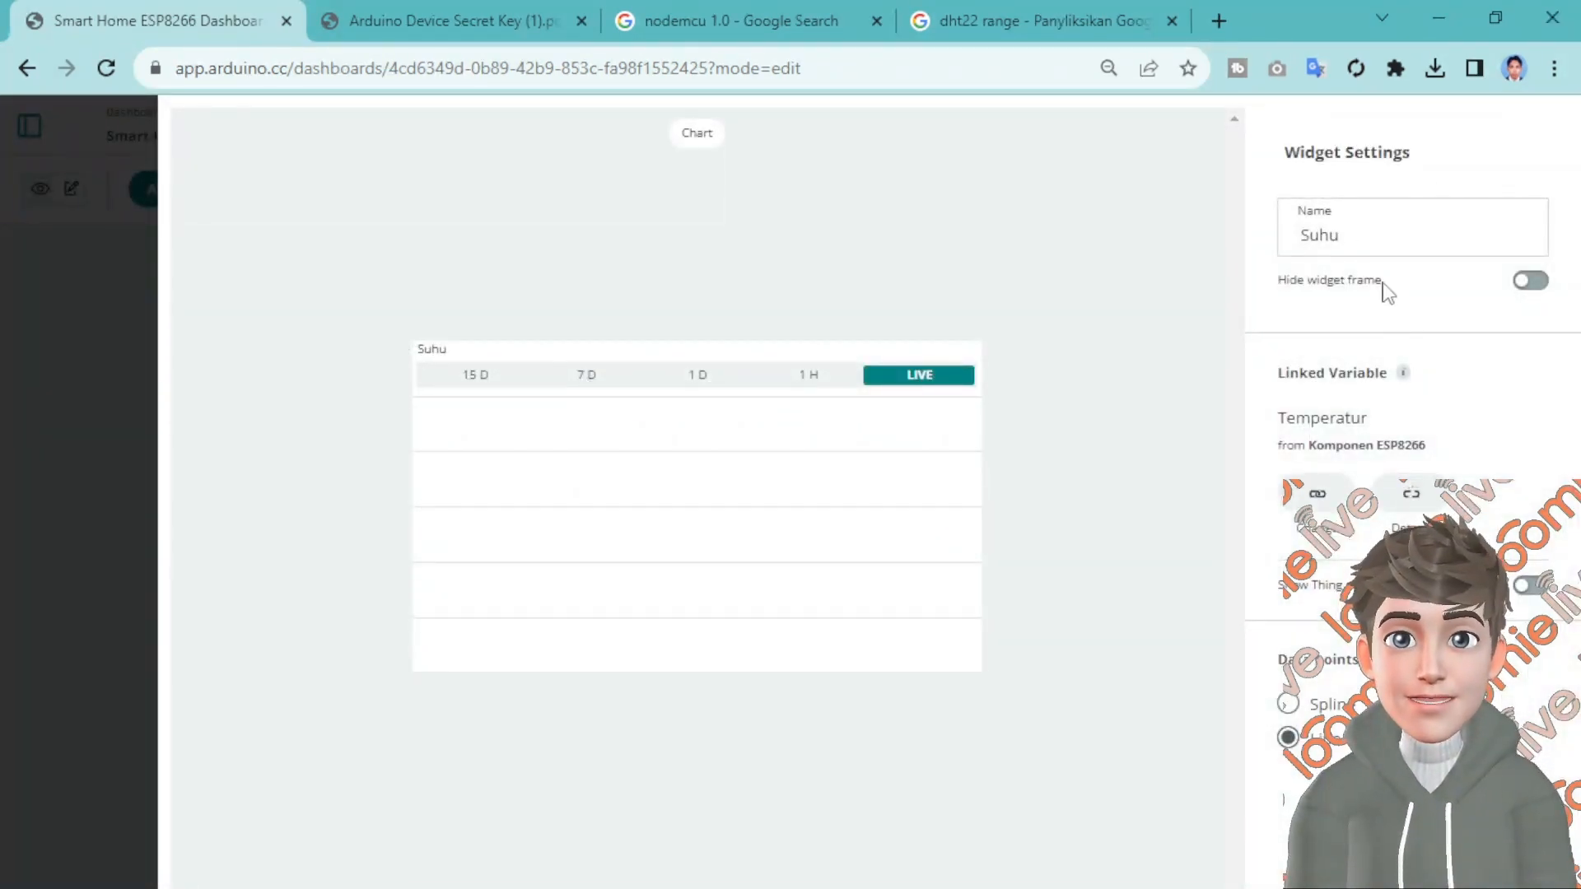
pyautogui.doubleClick(1309, 237)
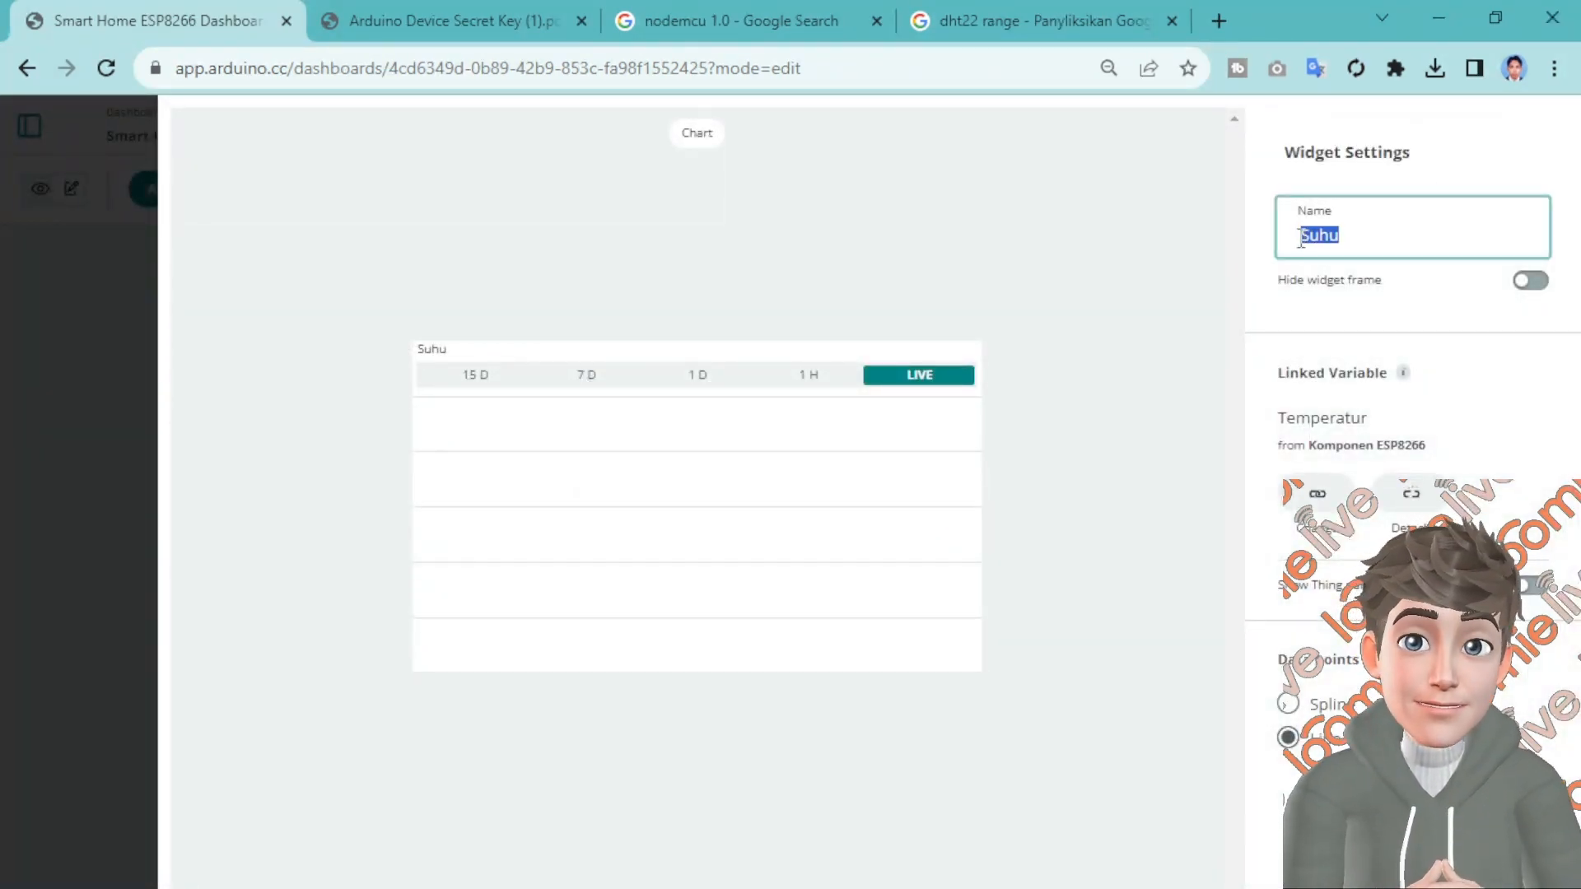
pyautogui.click(1300, 237)
pyautogui.write('Grafik')
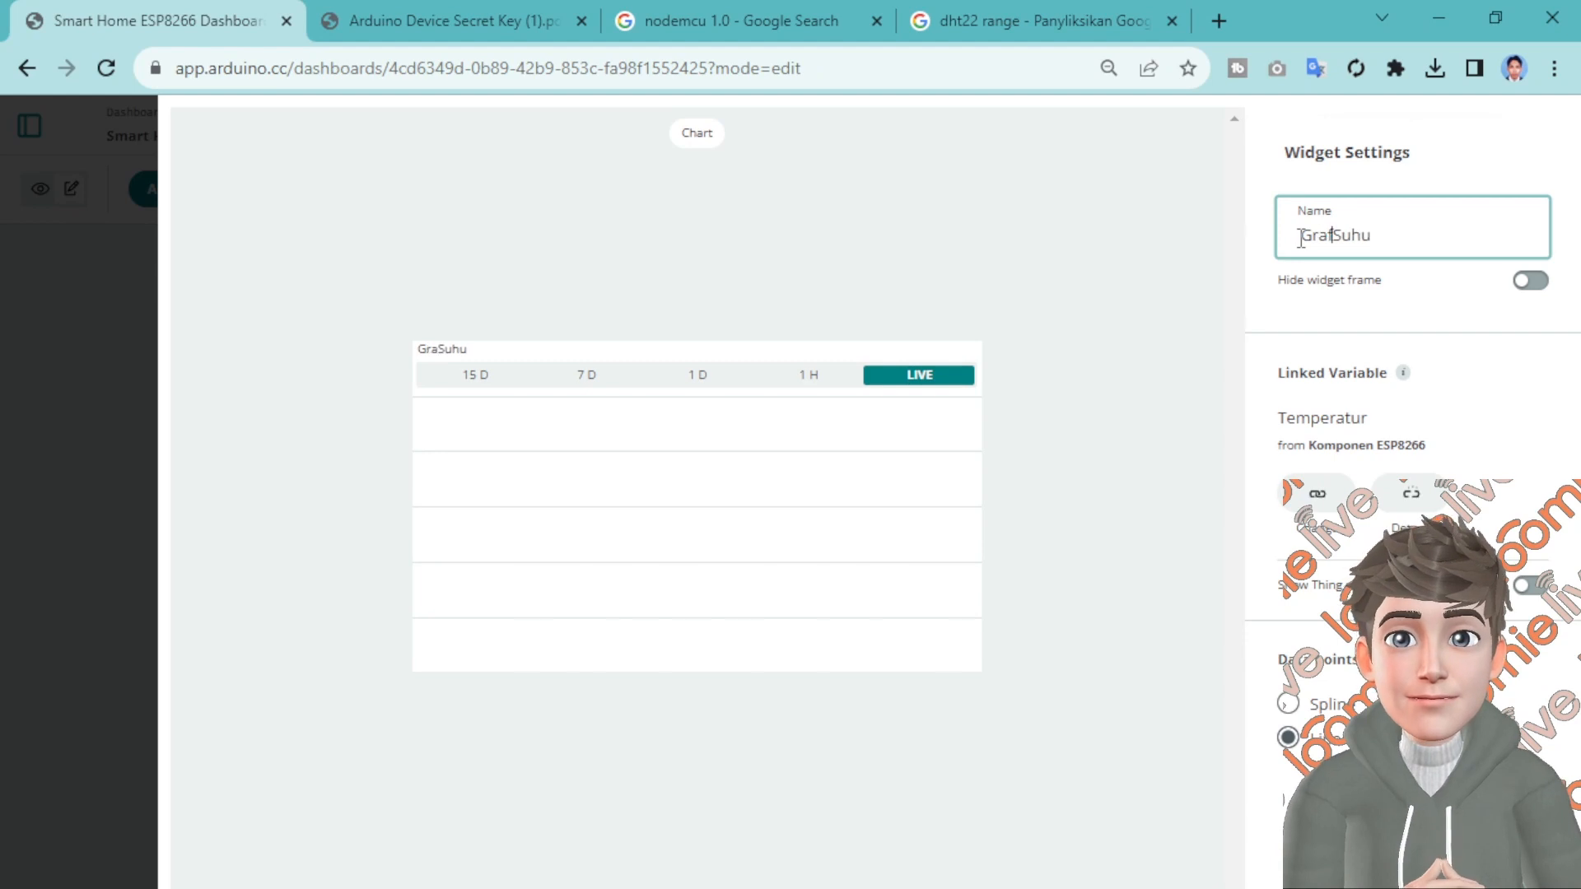
pyautogui.click(1505, 853)
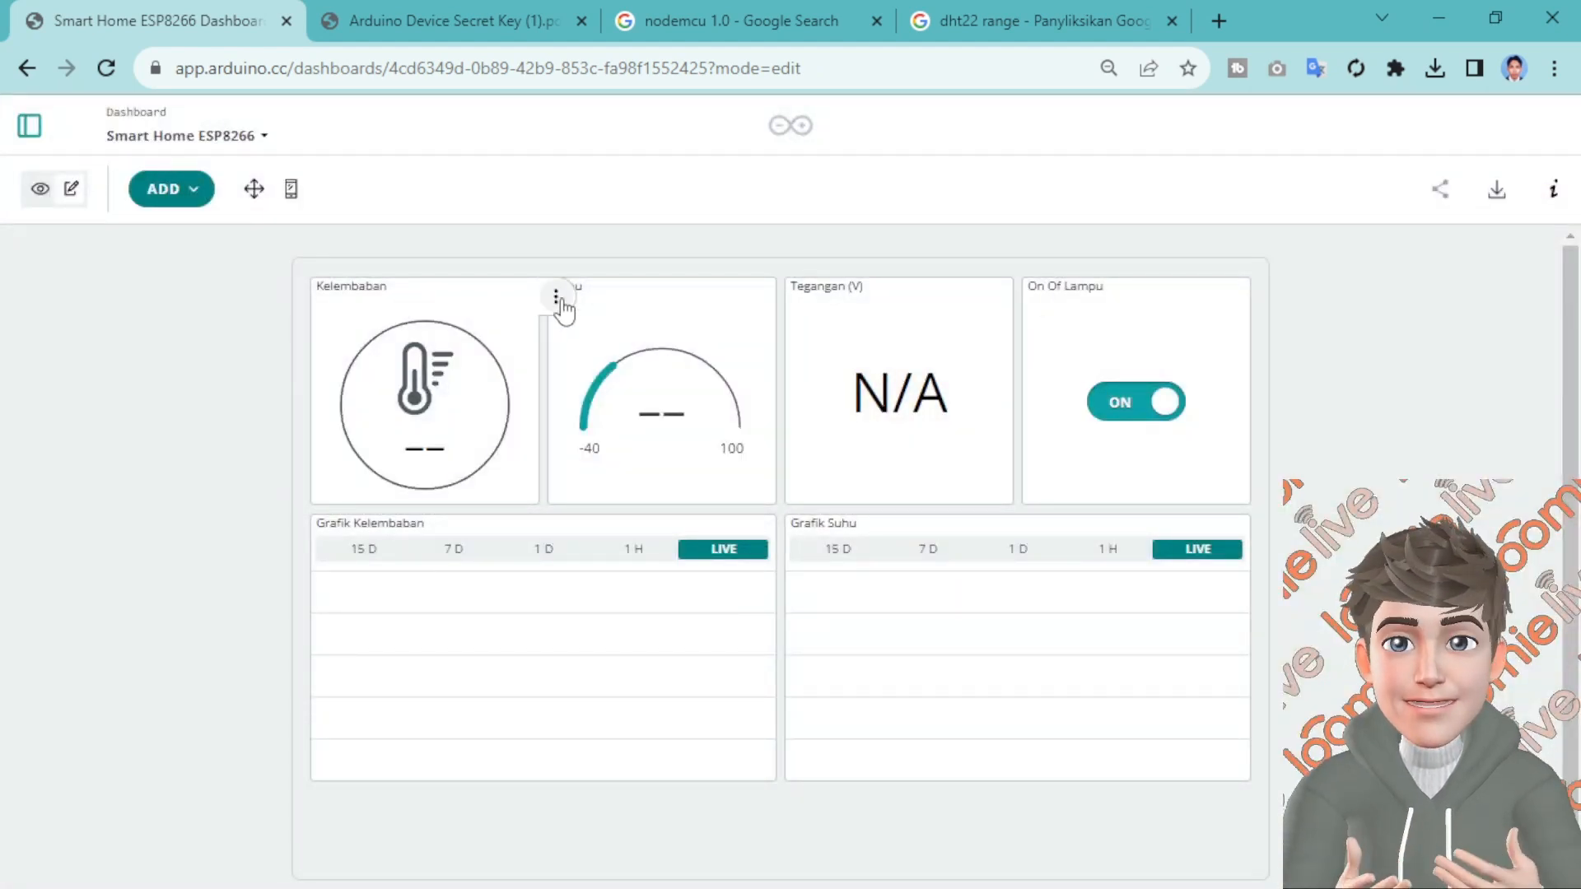
# Rename the Kelembaban percentage widget to Kelembaban (%)
pyautogui.click(556, 297)
pyautogui.click(515, 344)
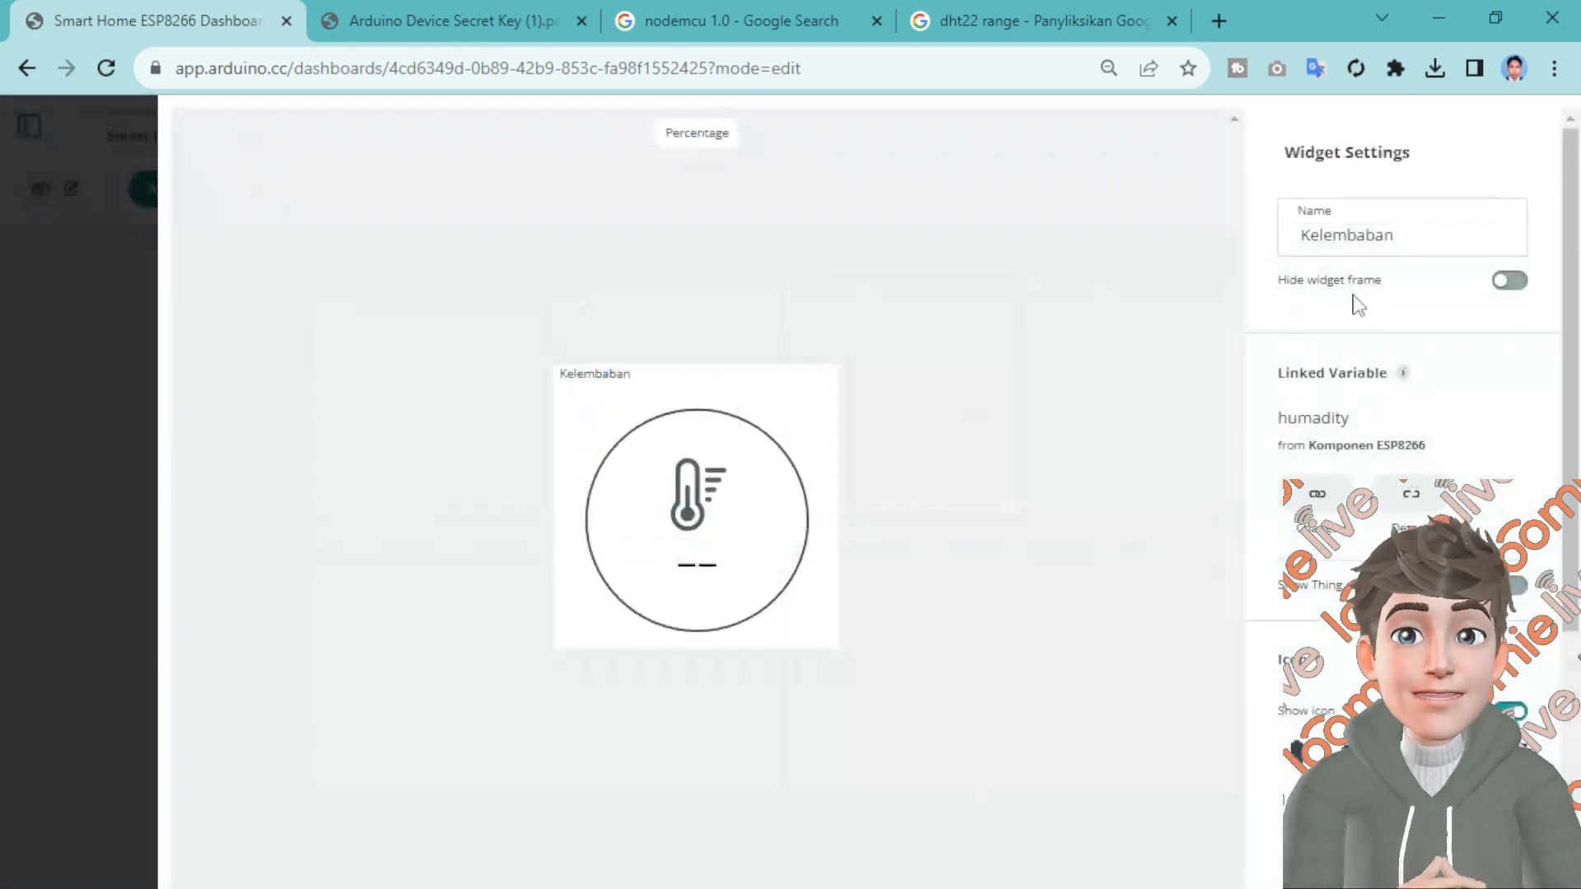
pyautogui.doubleClick(1414, 238)
pyautogui.click(1417, 238)
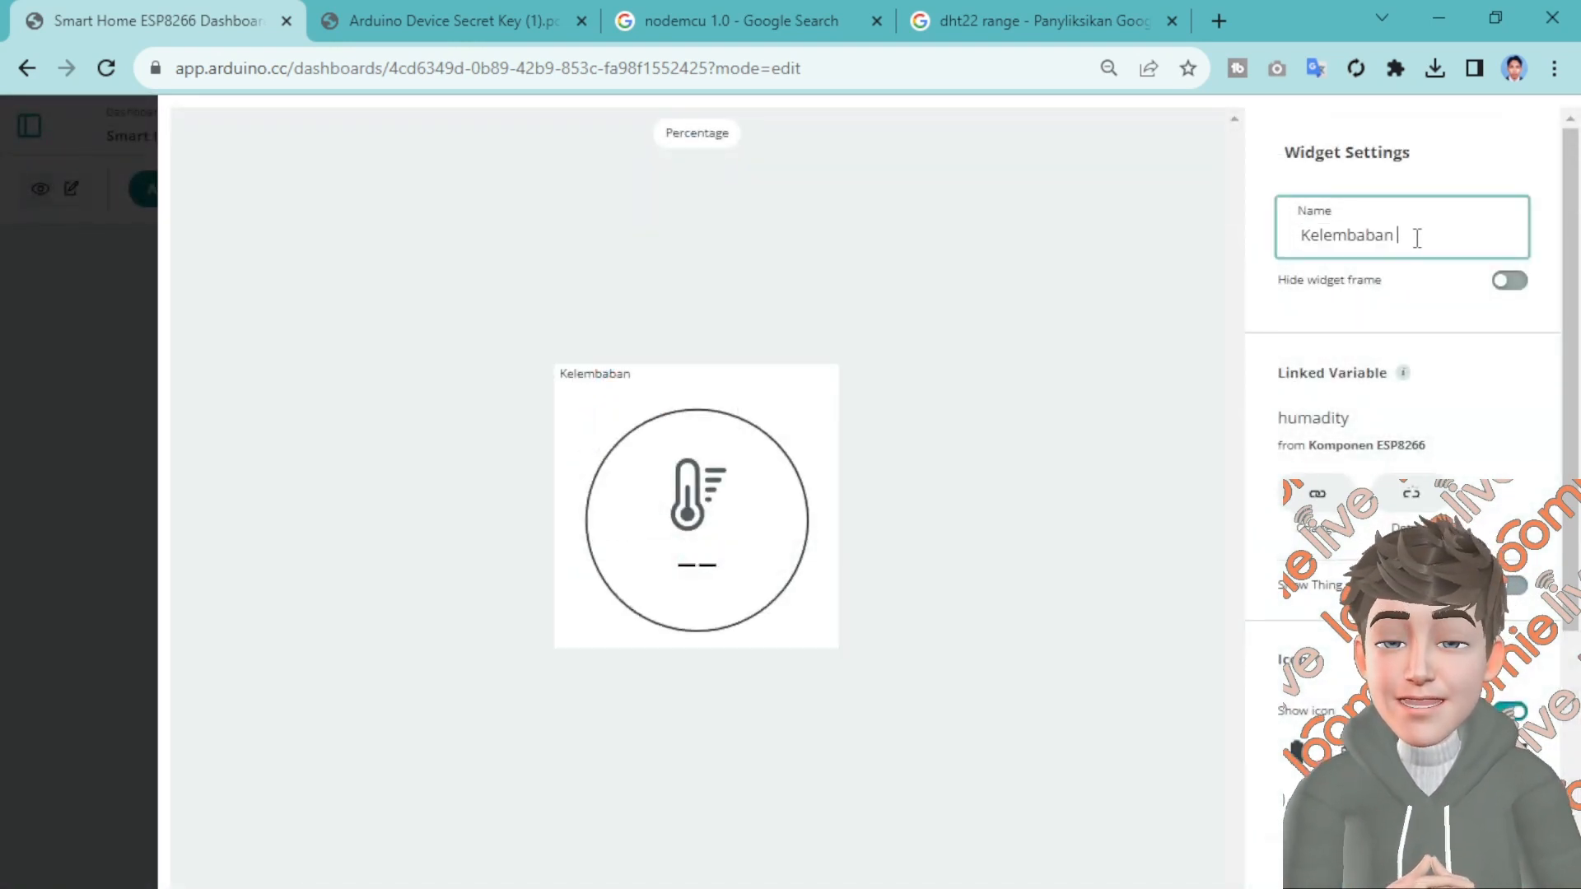
pyautogui.write('(%)')
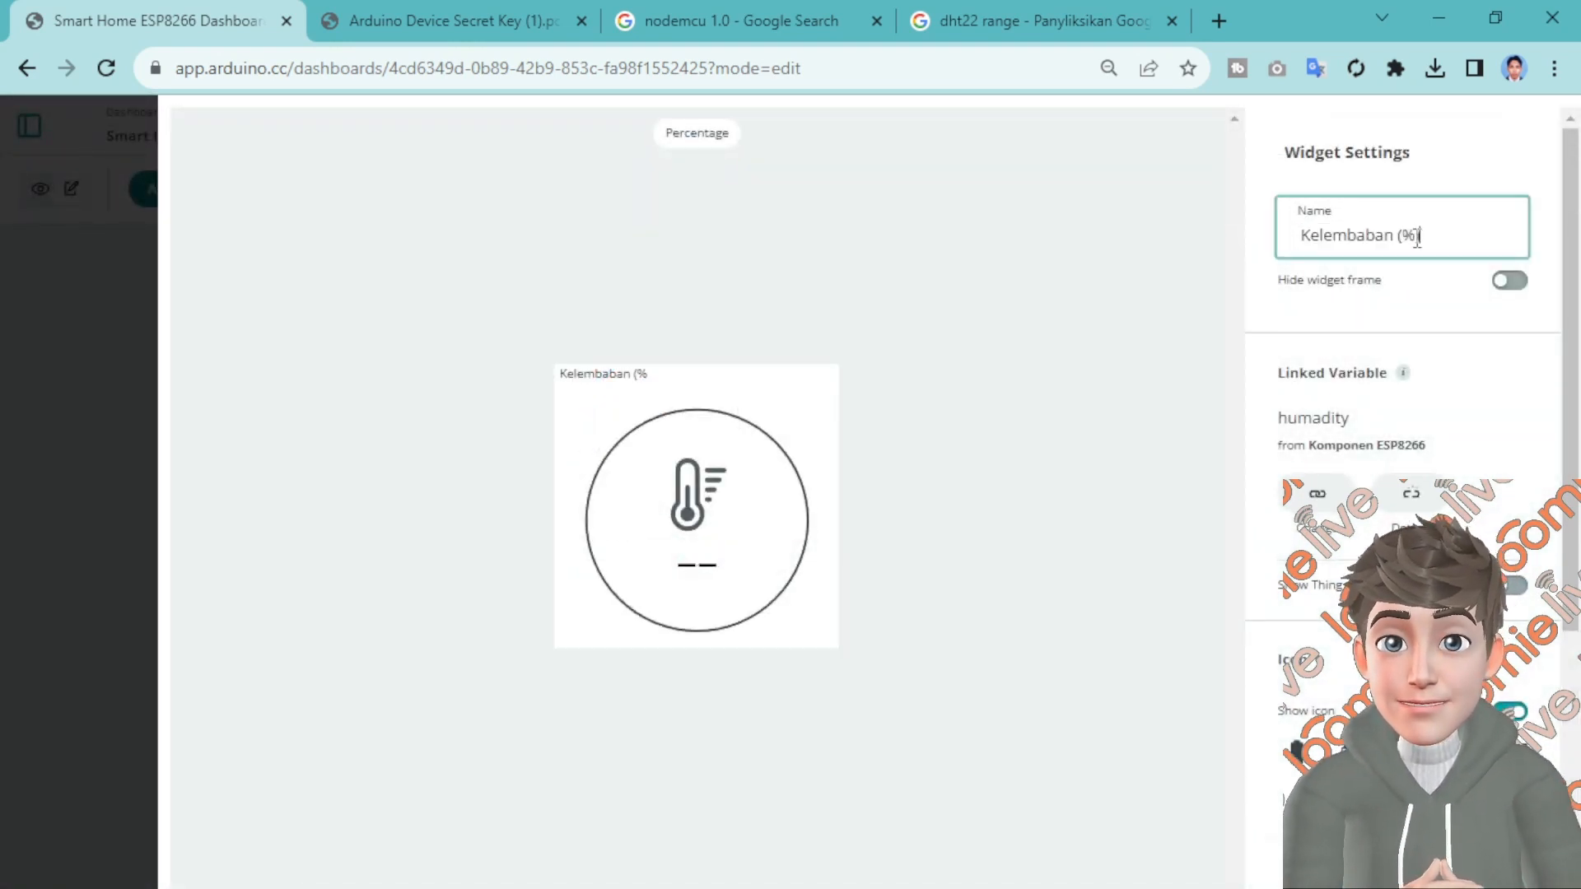
pyautogui.click(1513, 860)
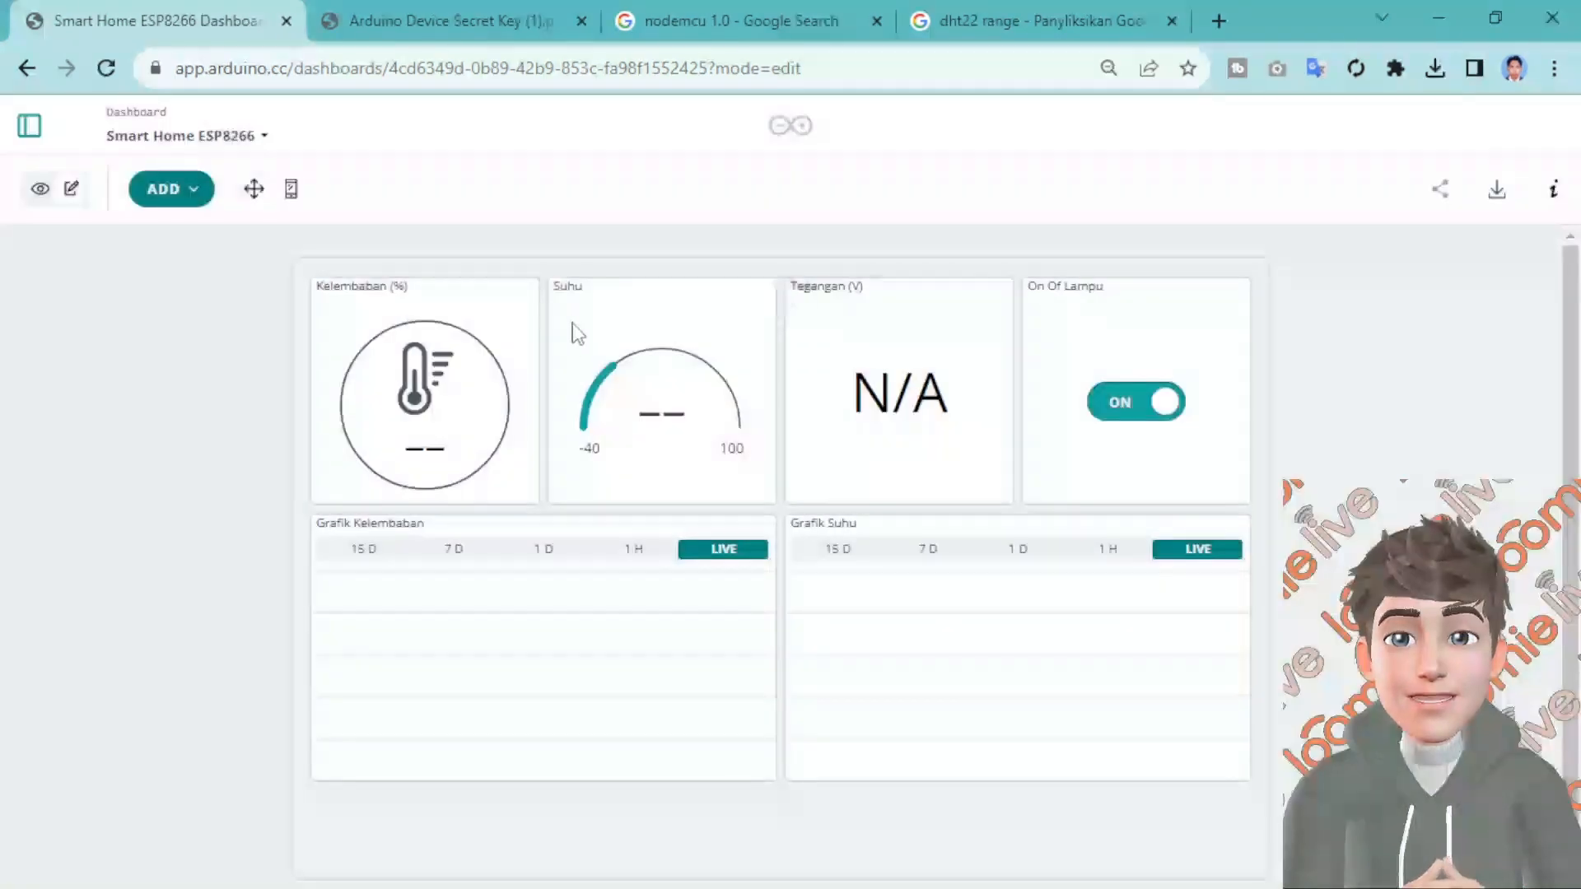
# Rename the Suhu gauge widget to Suhu (Celcius)
pyautogui.click(796, 300)
pyautogui.click(779, 342)
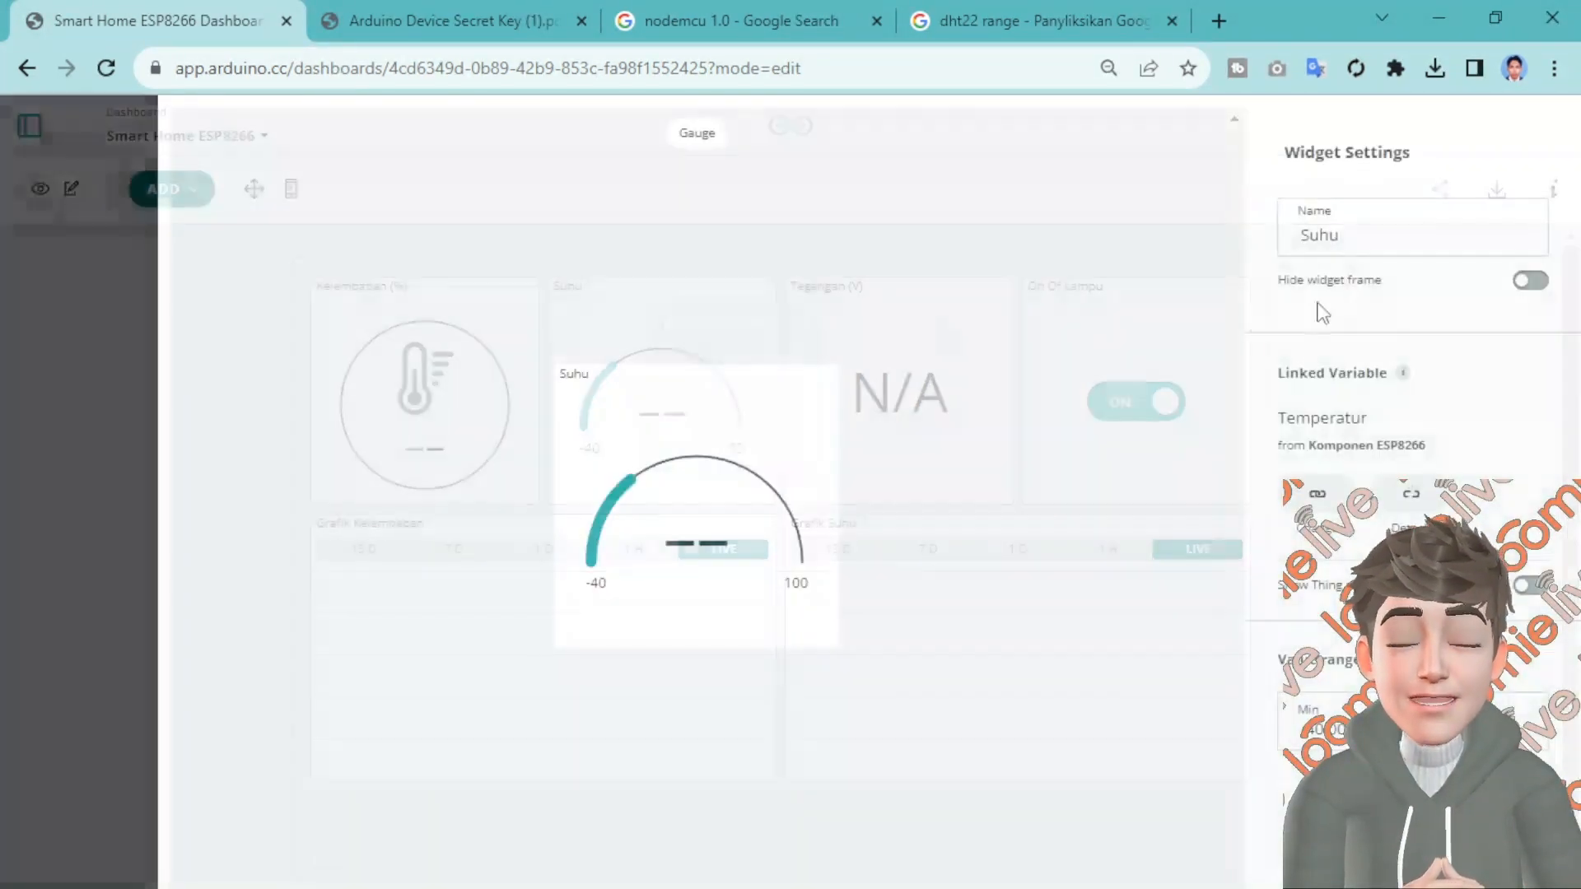
pyautogui.doubleClick(1371, 239)
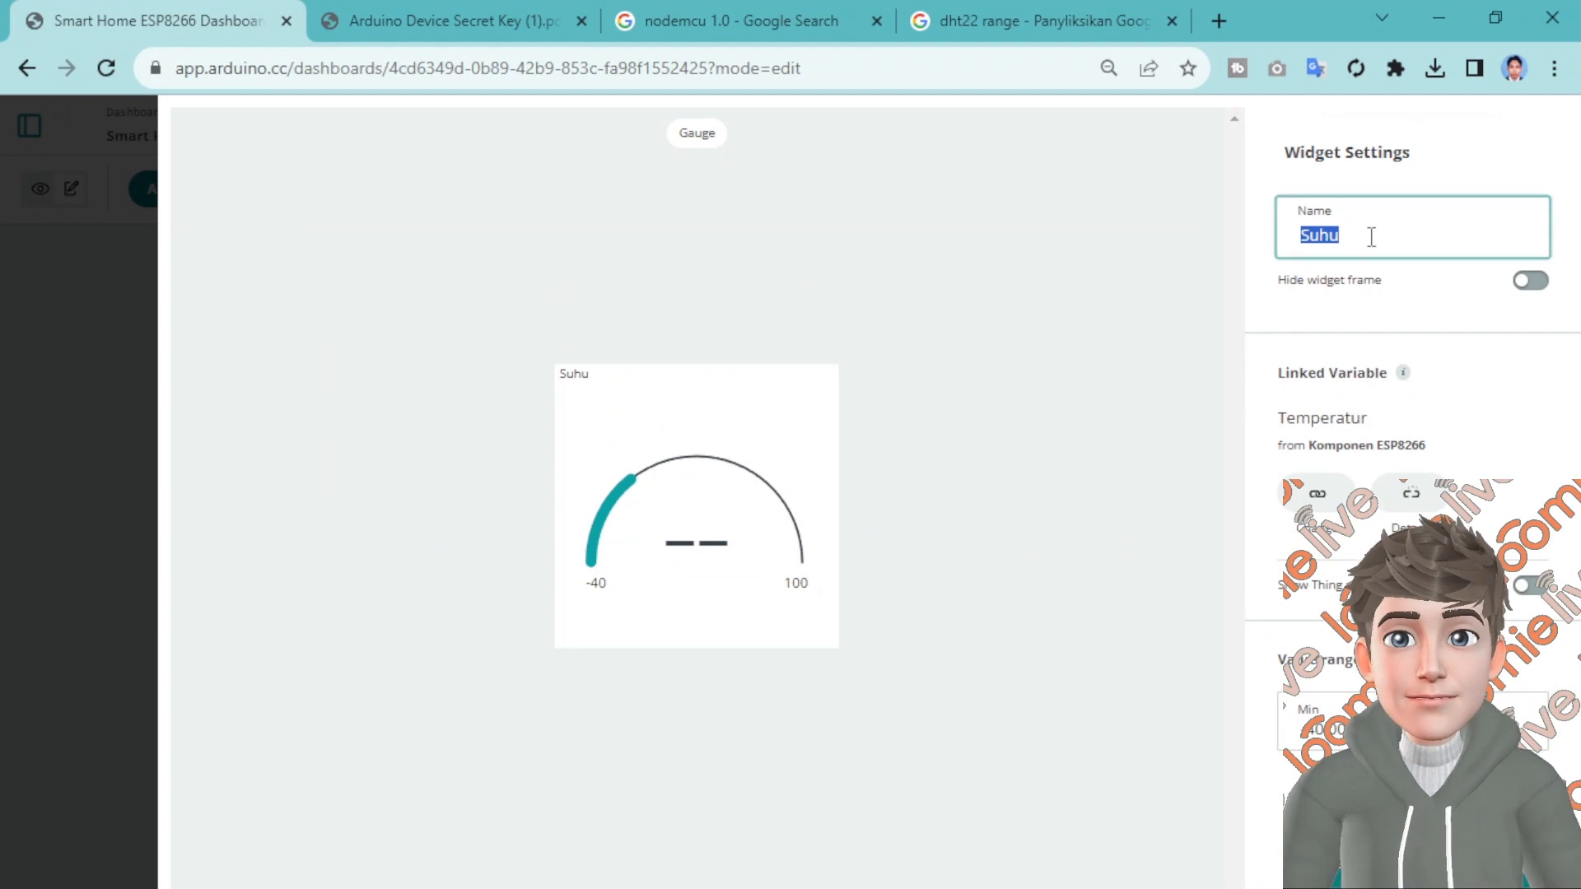
pyautogui.click(1369, 238)
pyautogui.write('(Celcius')
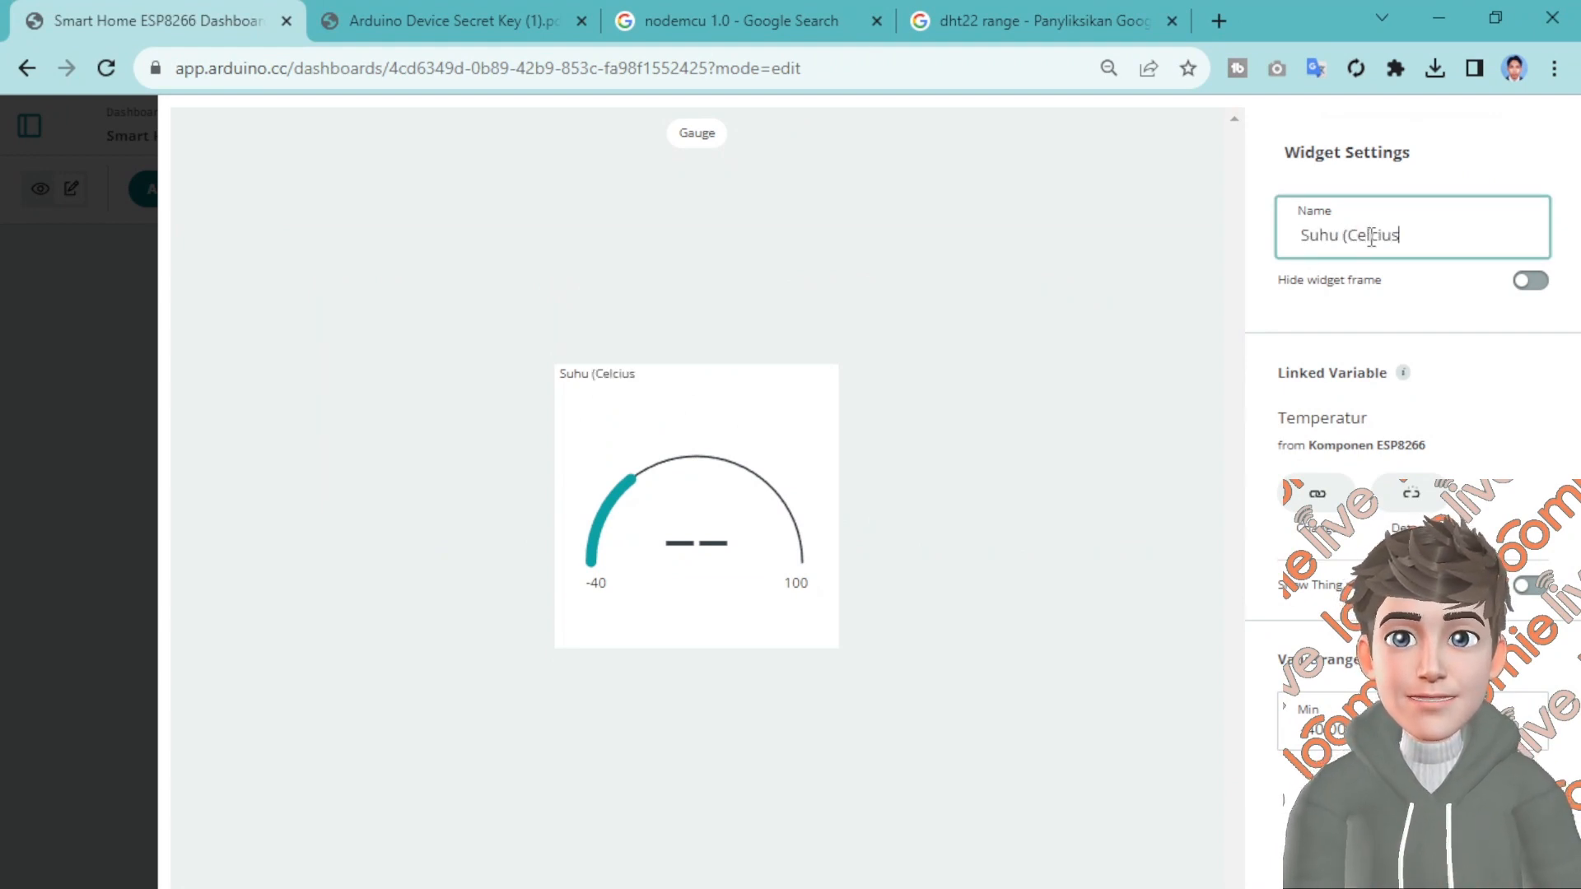
pyautogui.click(1500, 855)
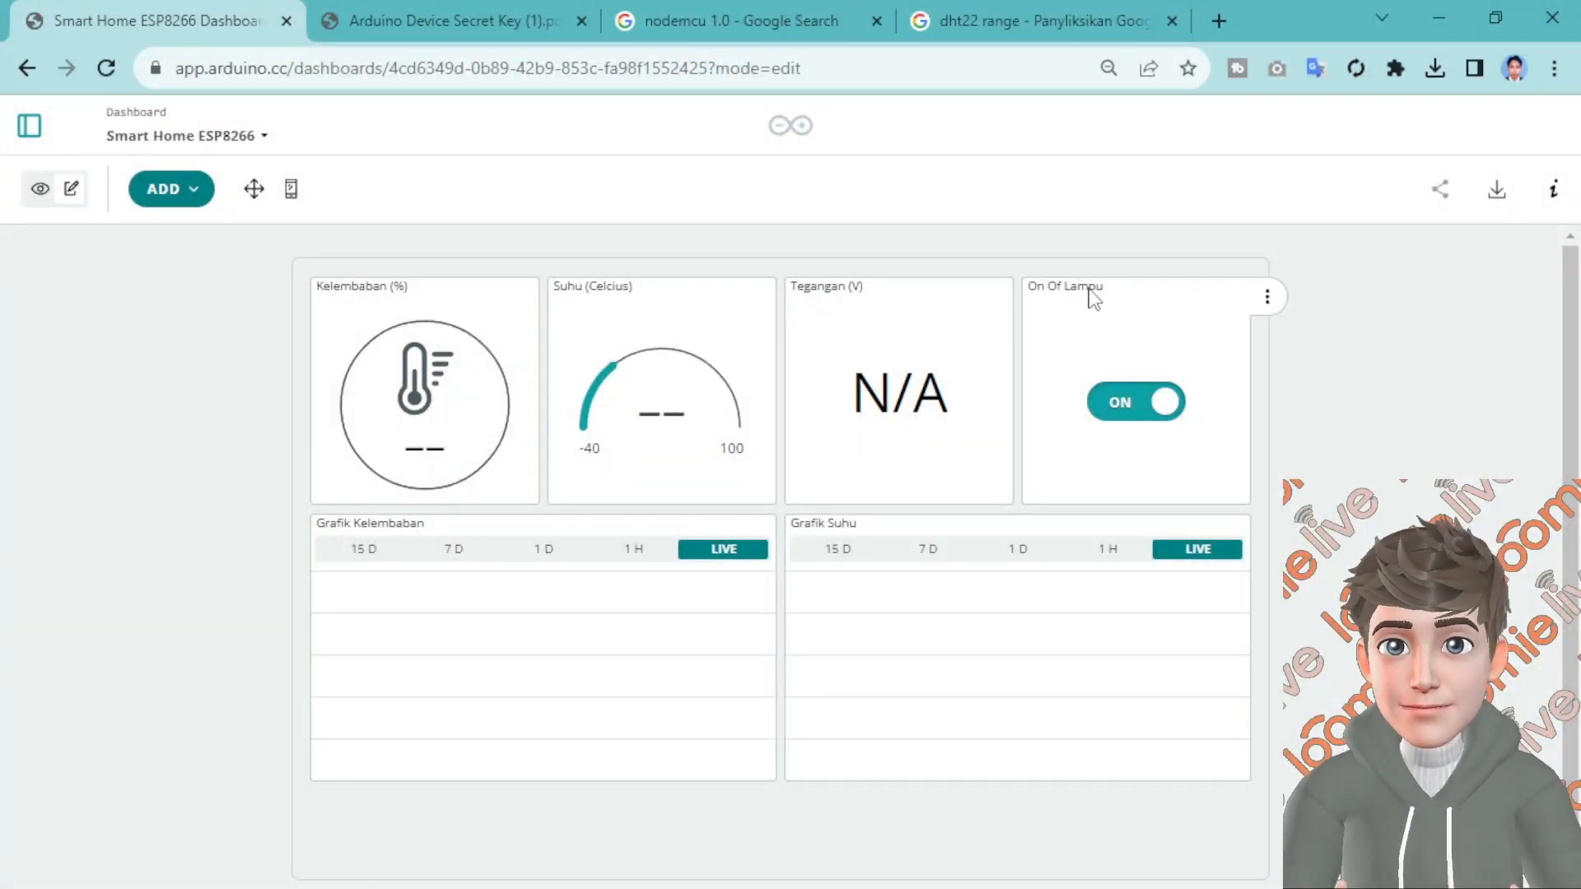
# Rename the On Of Lampu switch widget to ON/OFF LAMPU and return the dashboard to view mode
pyautogui.click(1265, 298)
pyautogui.click(1241, 337)
pyautogui.tripleClick(1414, 241)
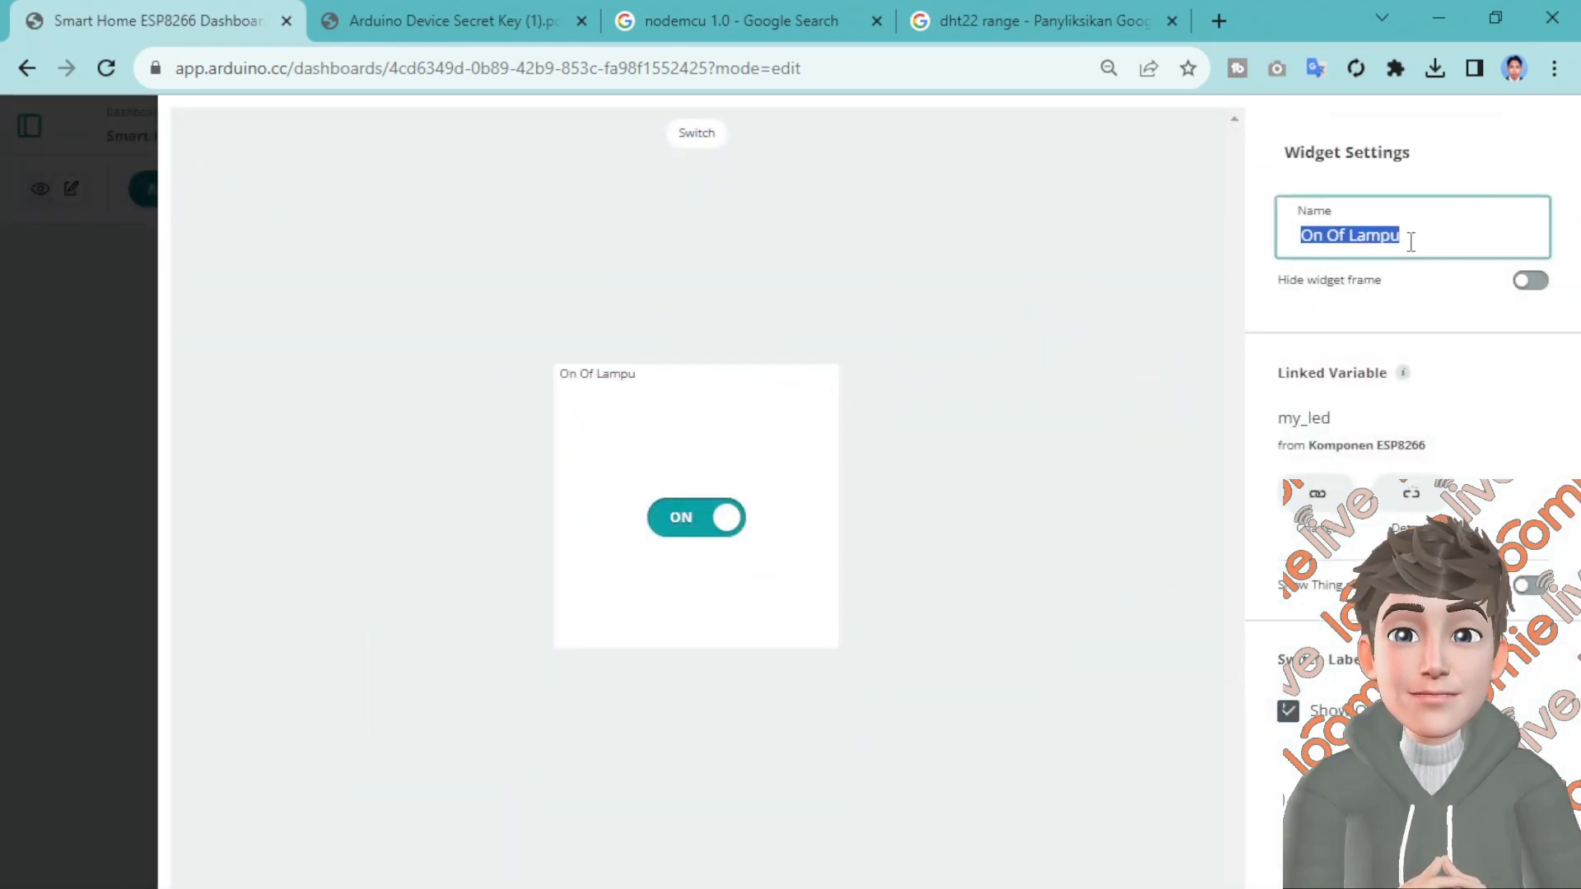
pyautogui.write('ON/OFF LAMPU')
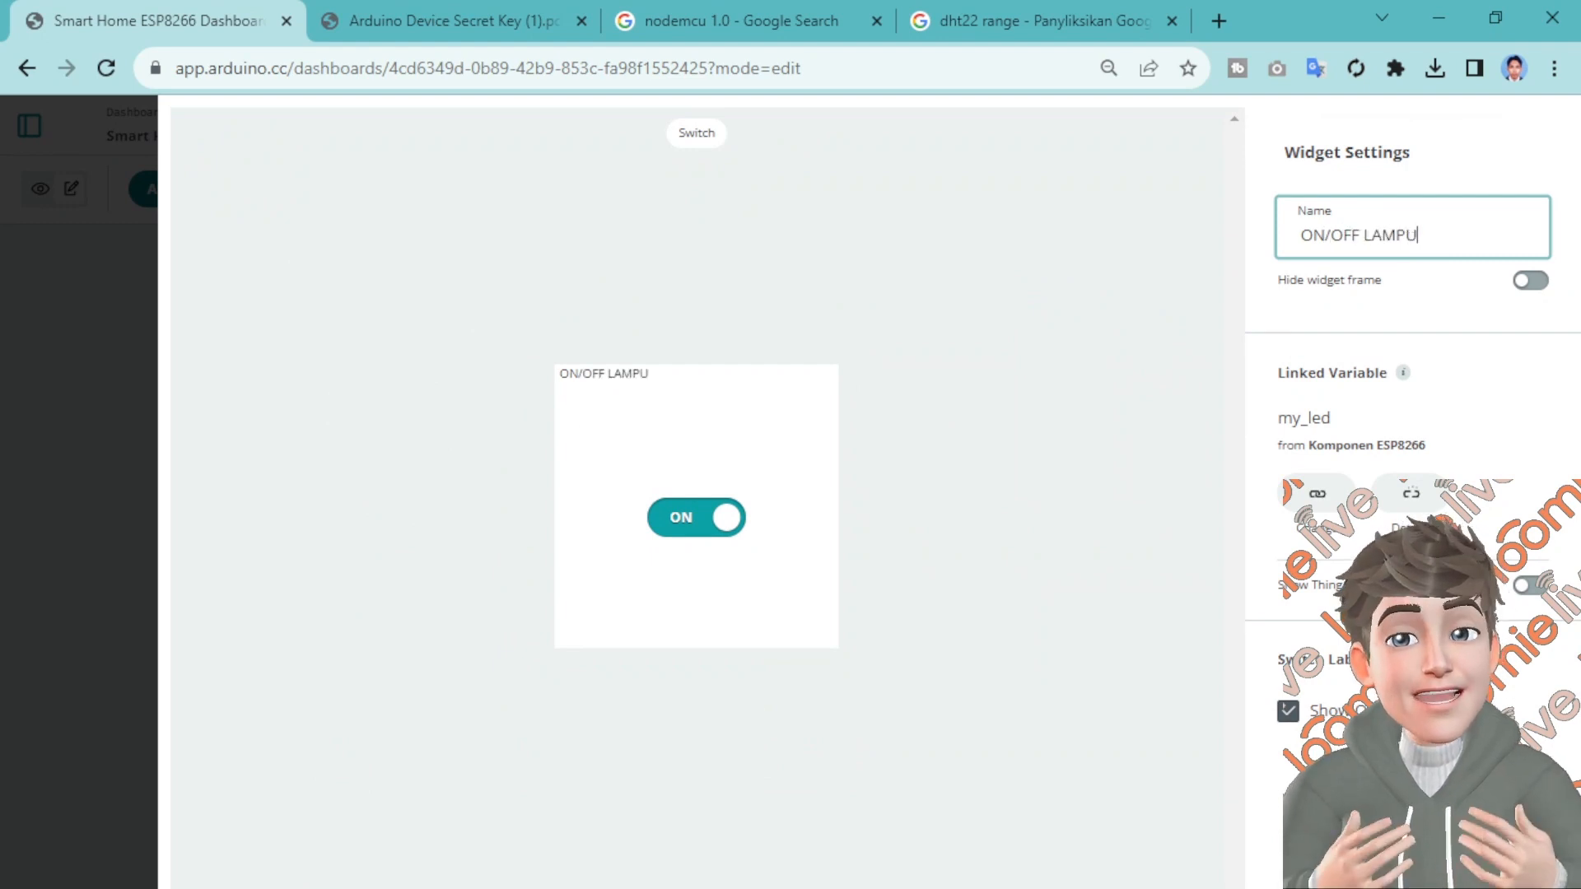
pyautogui.click(1433, 878)
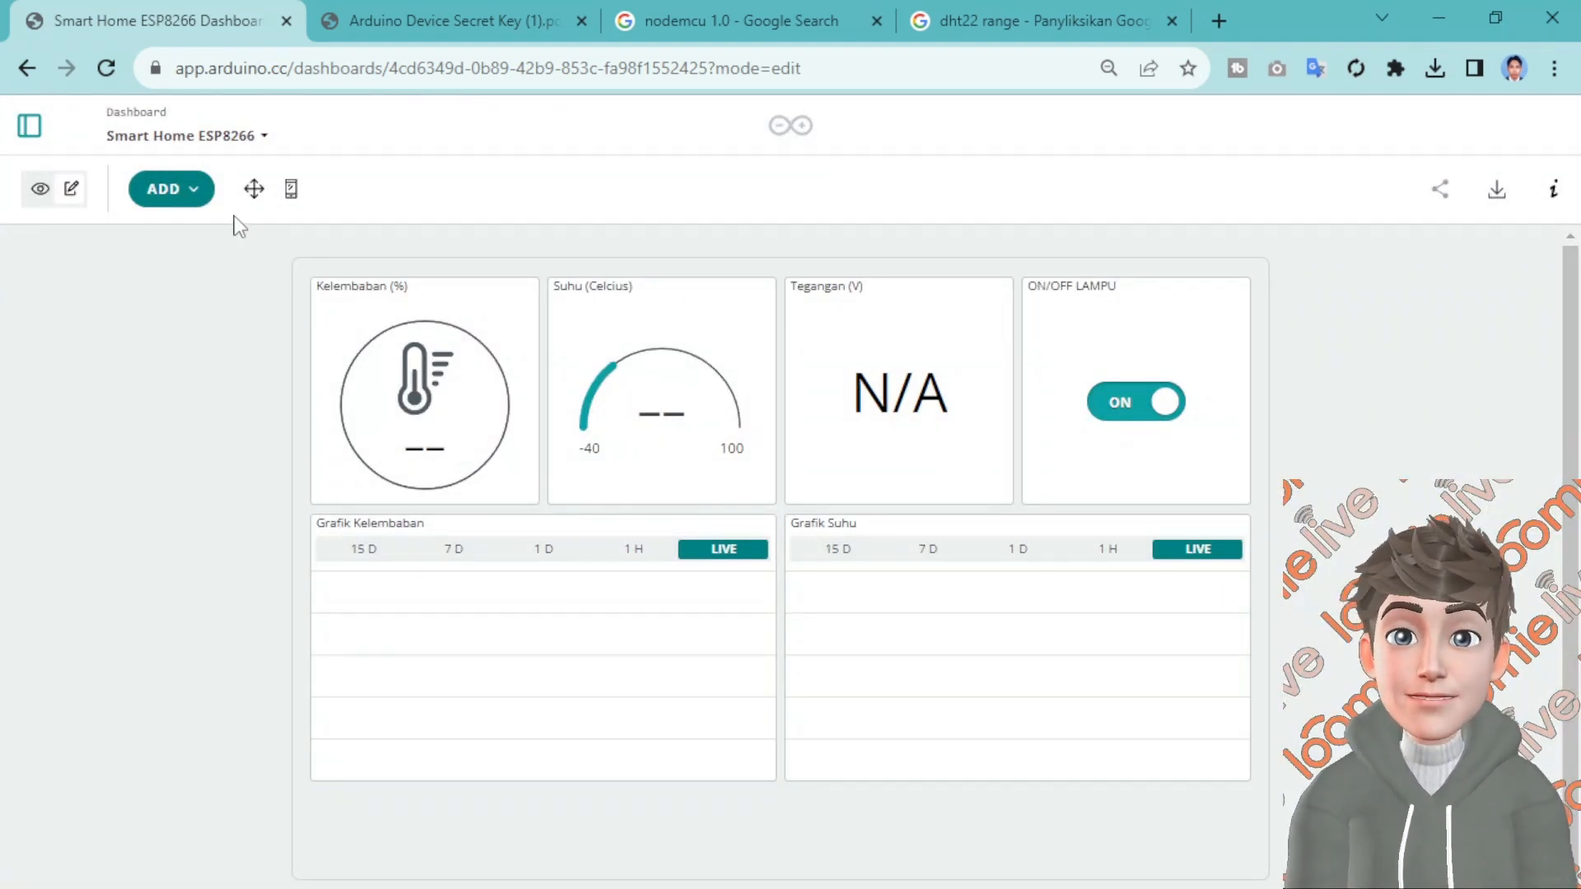
pyautogui.click(38, 191)
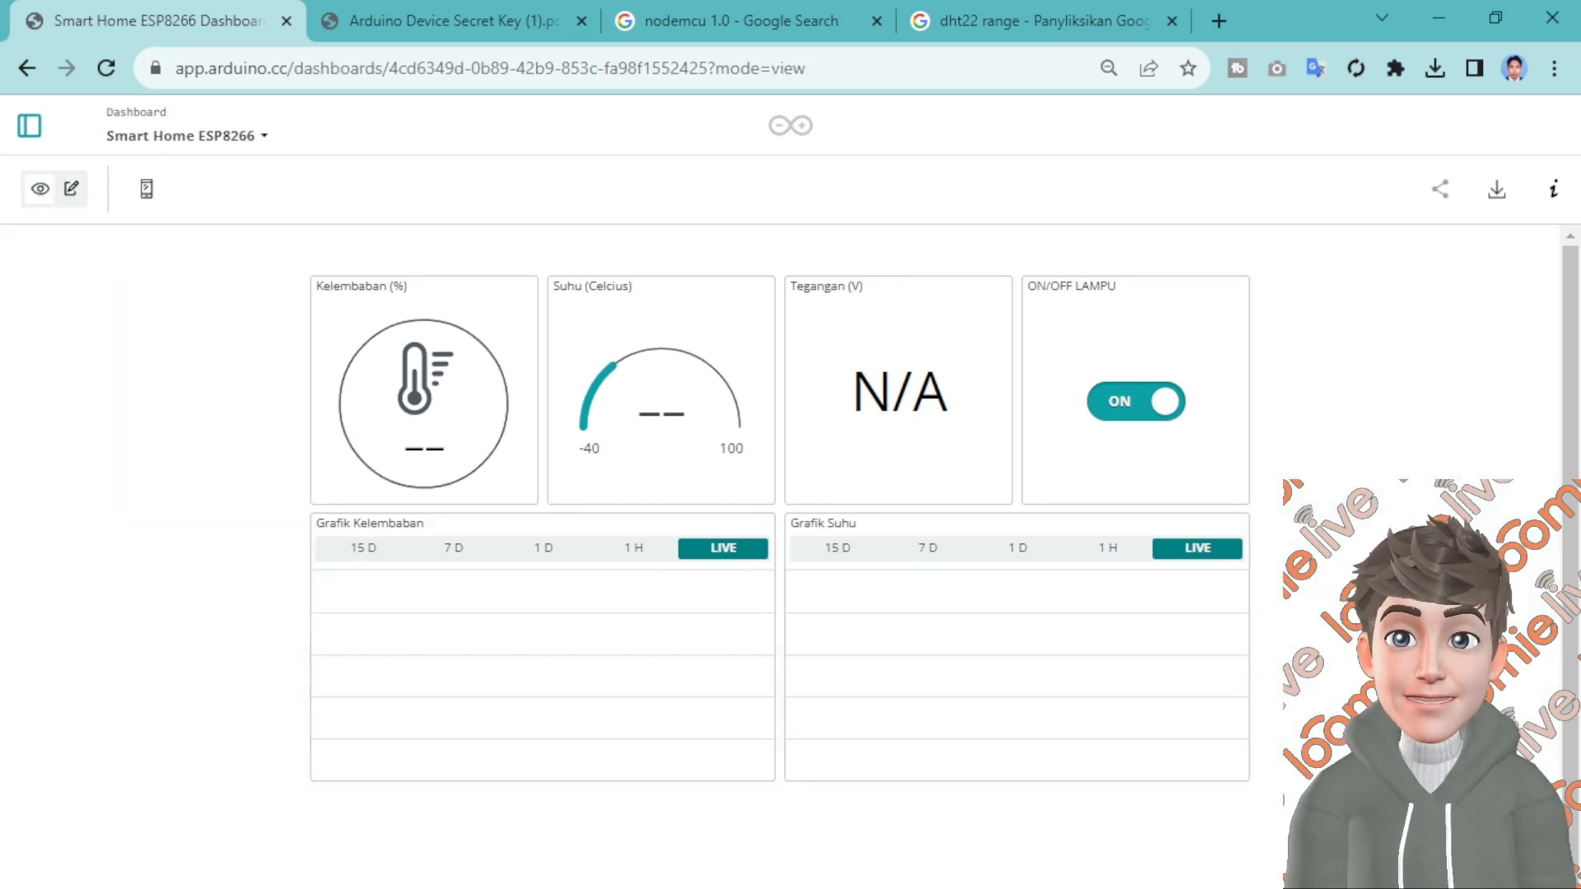
# Leave the Smart Home ESP8266 dashboard and open the list of dashboards
pyautogui.click(29, 125)
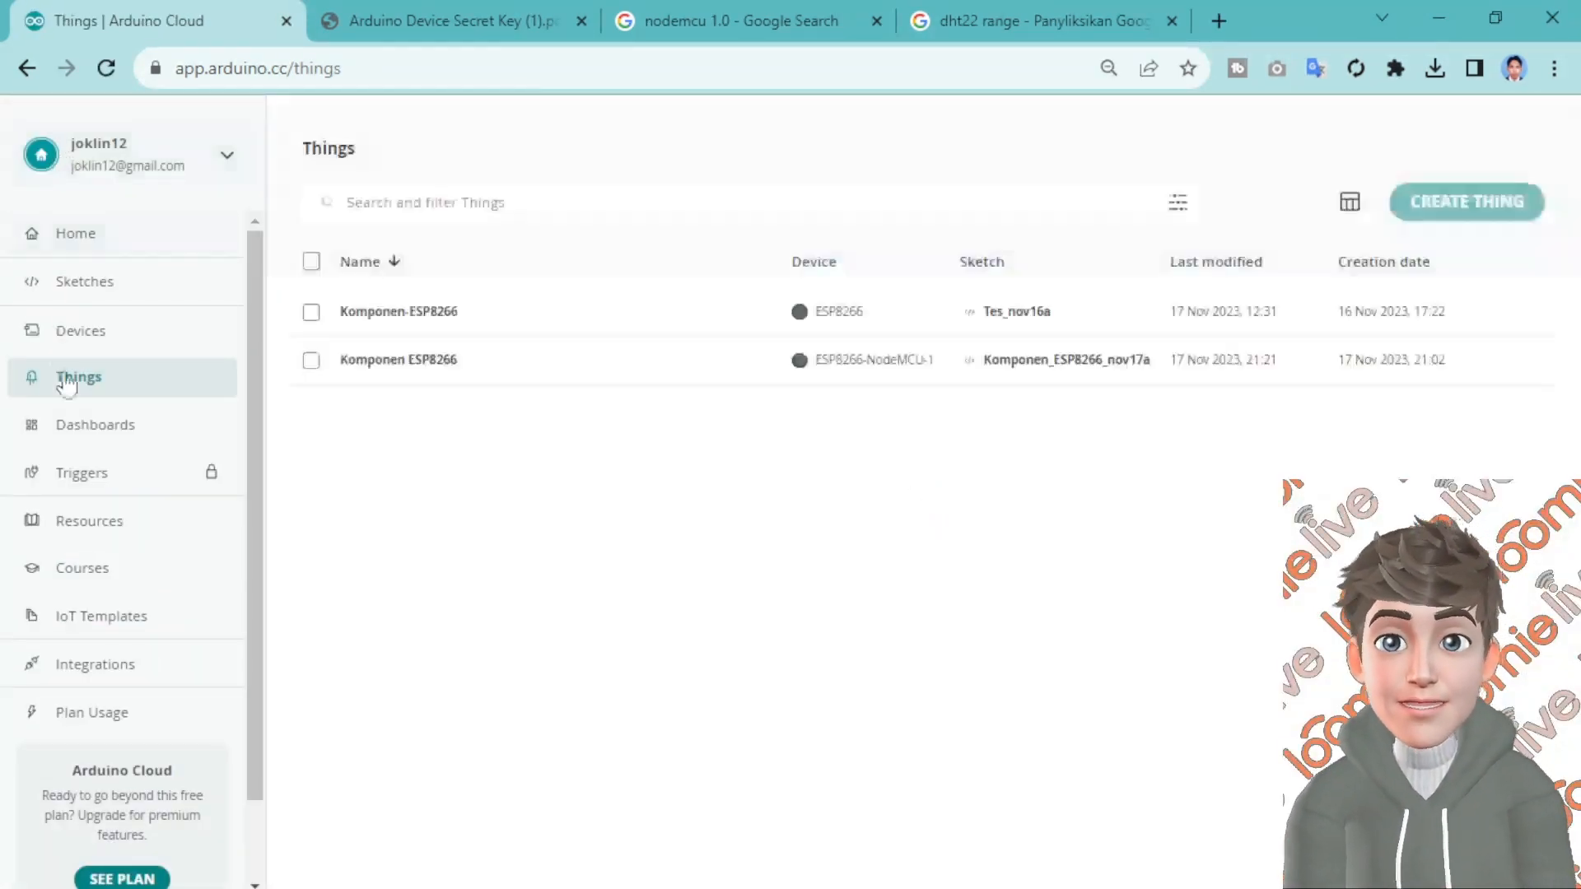
pyautogui.click(86, 432)
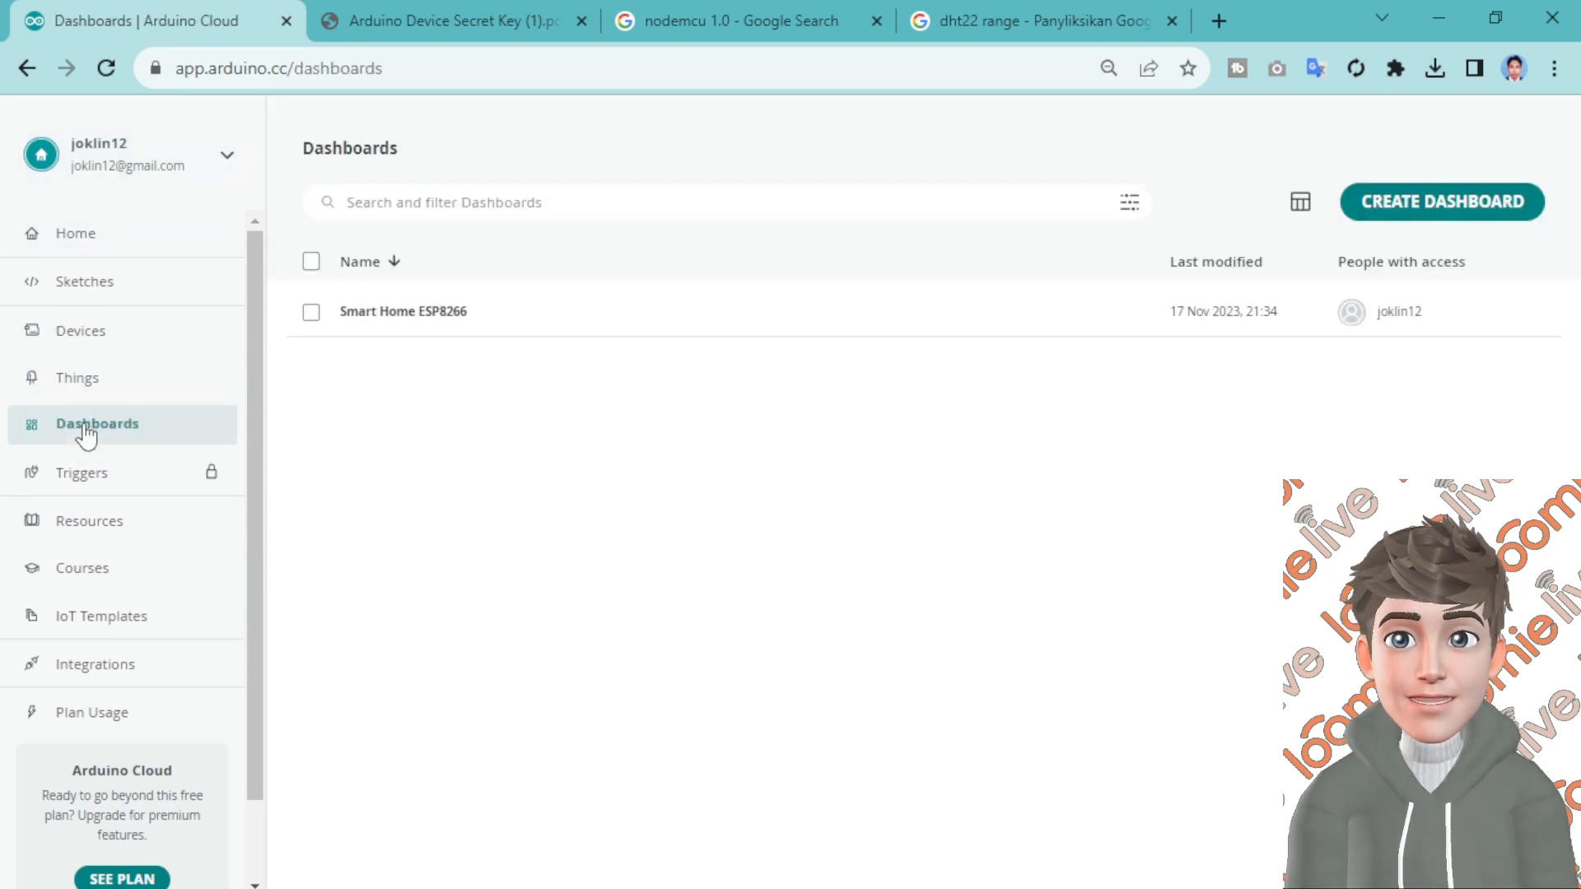